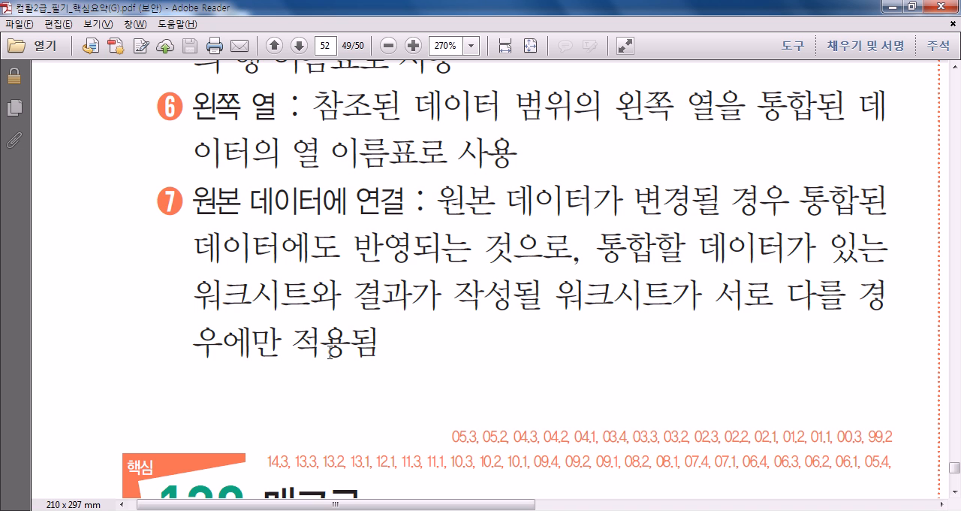
- Read the definition of macros at the start of section 130 매크로
scroll(331, 352, down, 5)
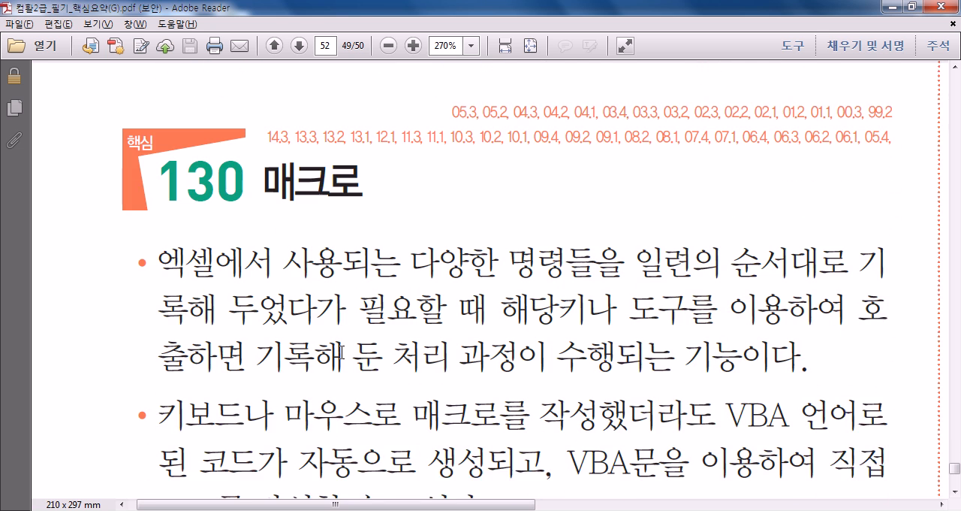
scroll(342, 351, down, 1)
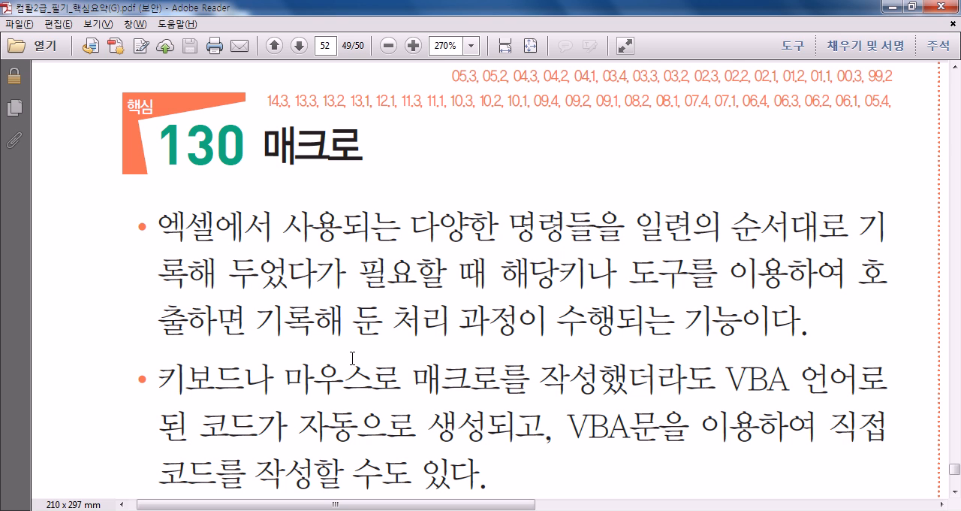
scroll(353, 361, down, 3)
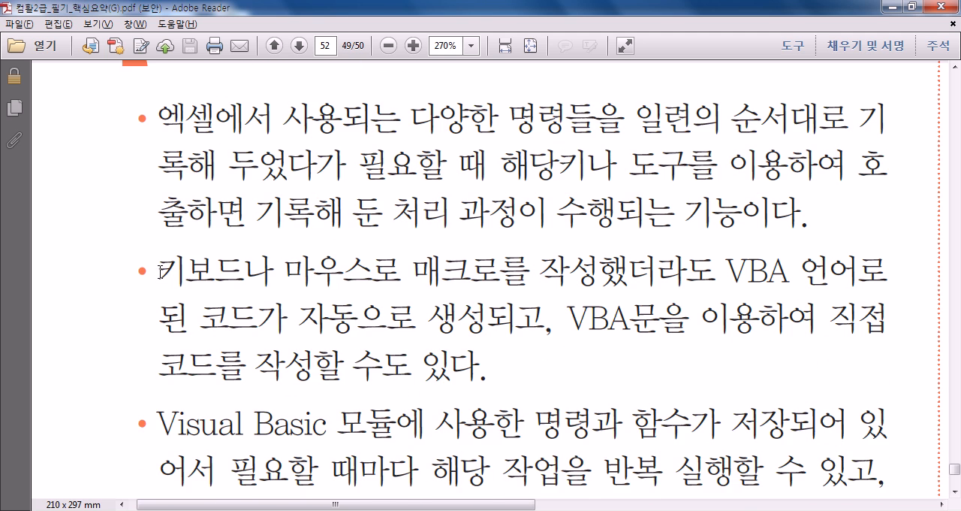
- Highlight the phrase "키보드나 마우스로 매크로를" and the word "VBA" in the second point of section 130
drag(163, 272, 441, 275)
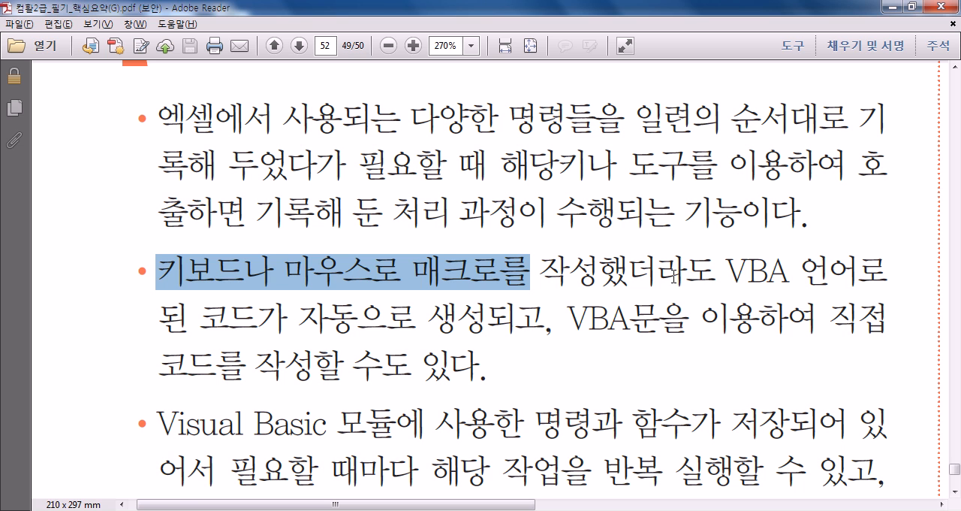
drag(727, 274, 789, 280)
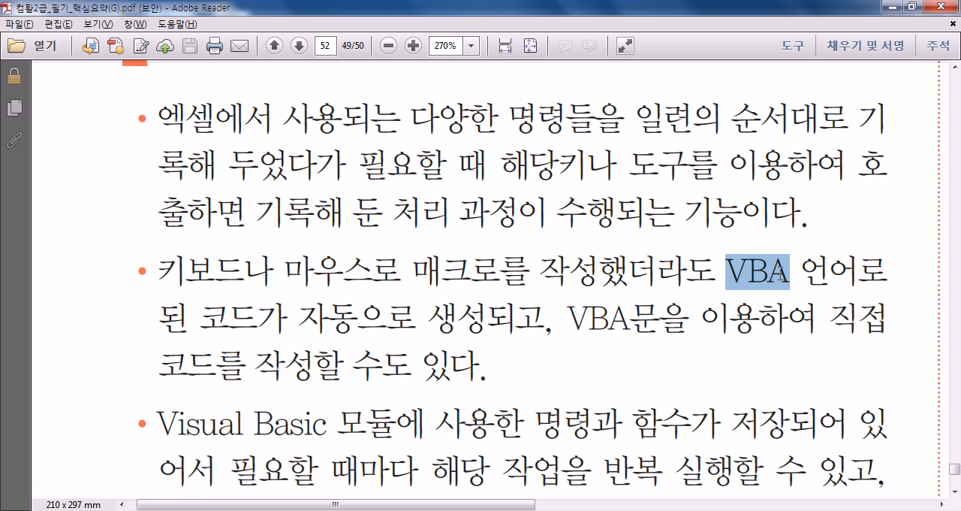
click(734, 279)
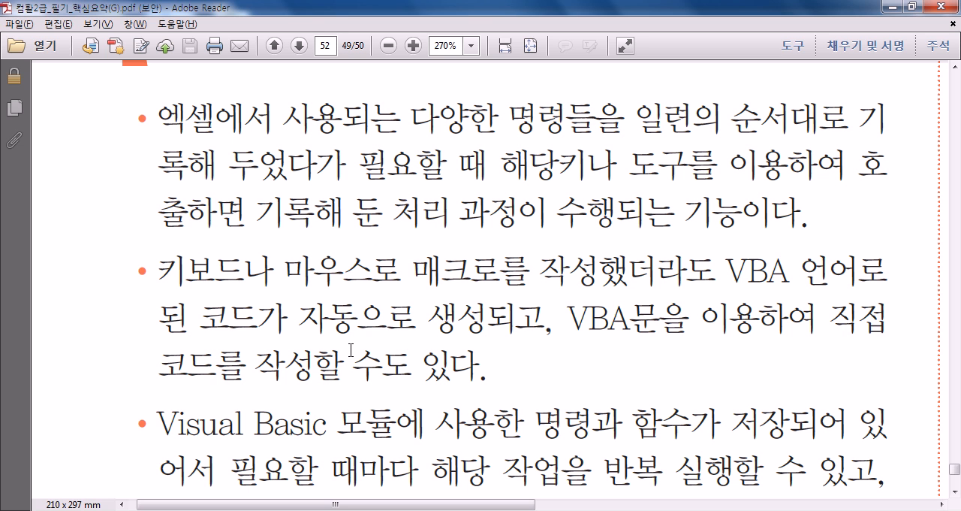
drag(160, 278, 528, 280)
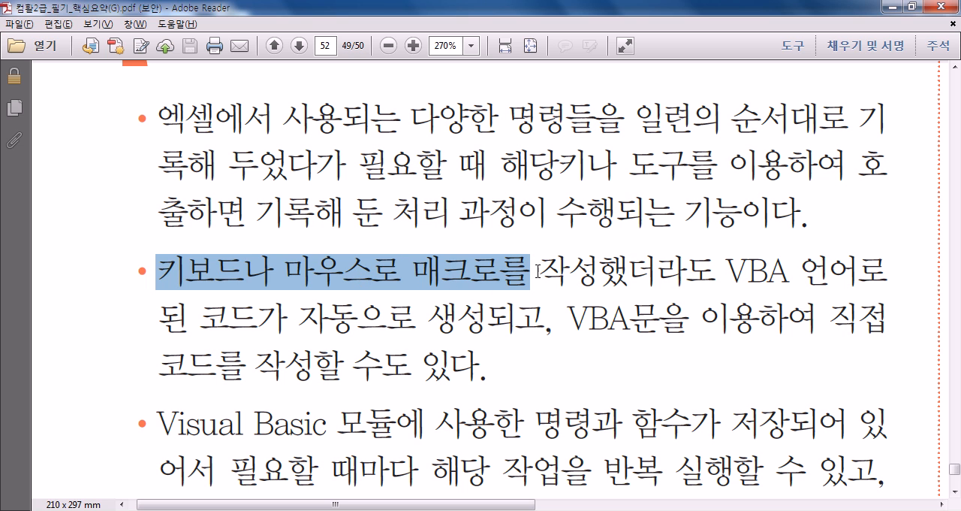
drag(726, 268, 778, 268)
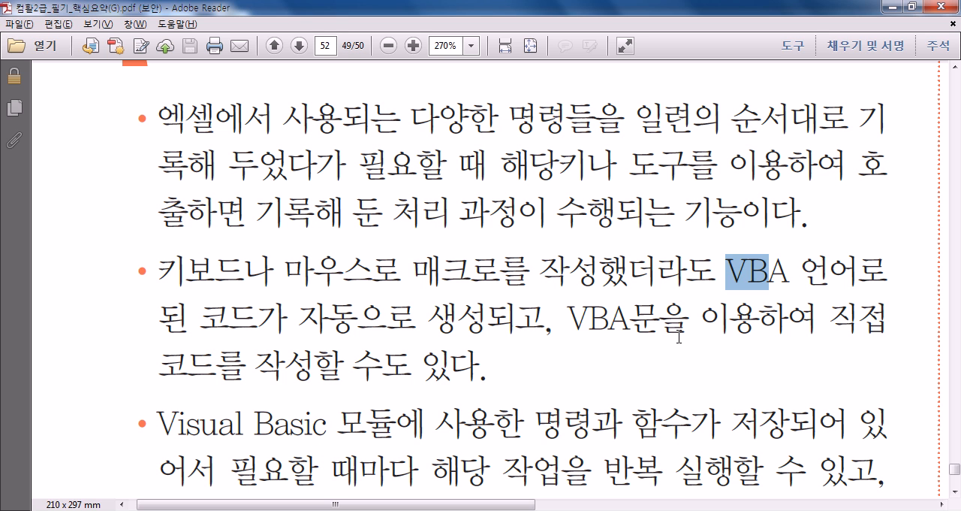
- Read the points on Visual Basic modules, the Visual Basic Editor shortcut and cell references at the end of page 52's first column
scroll(679, 336, down, 3)
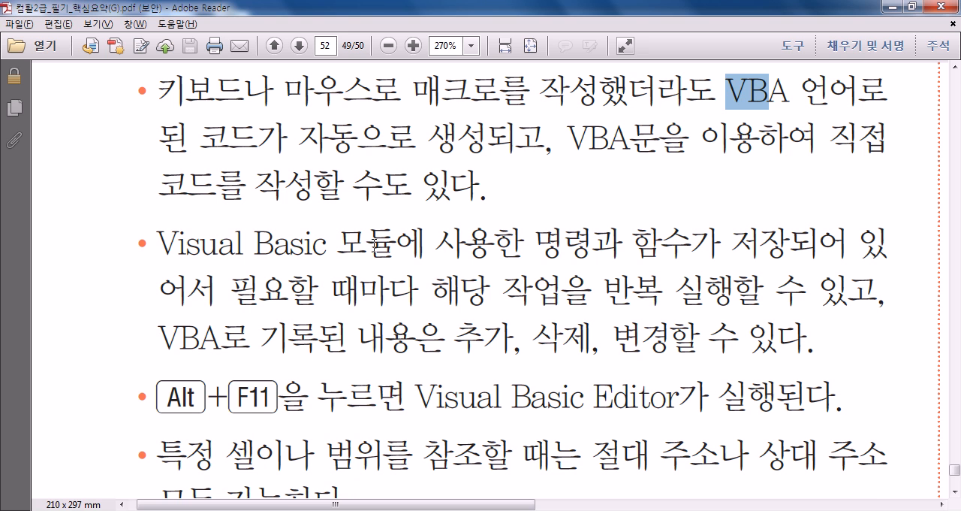
scroll(374, 246, down, 2)
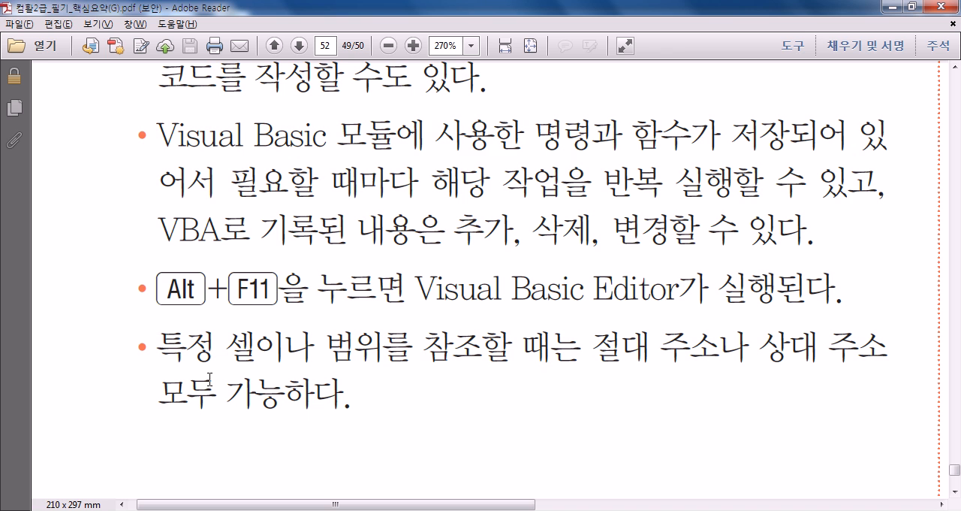
scroll(209, 378, up, 1)
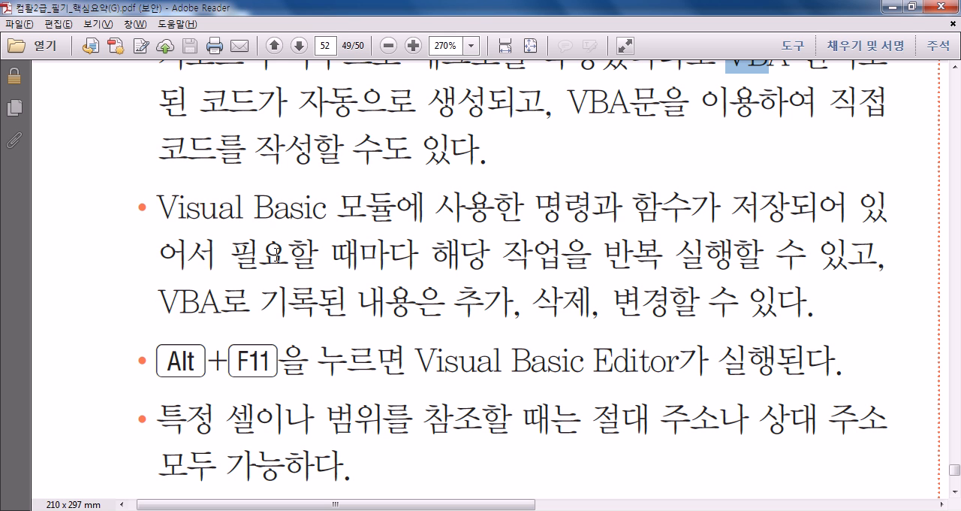
scroll(325, 246, down, 3)
scroll(325, 247, down, 2)
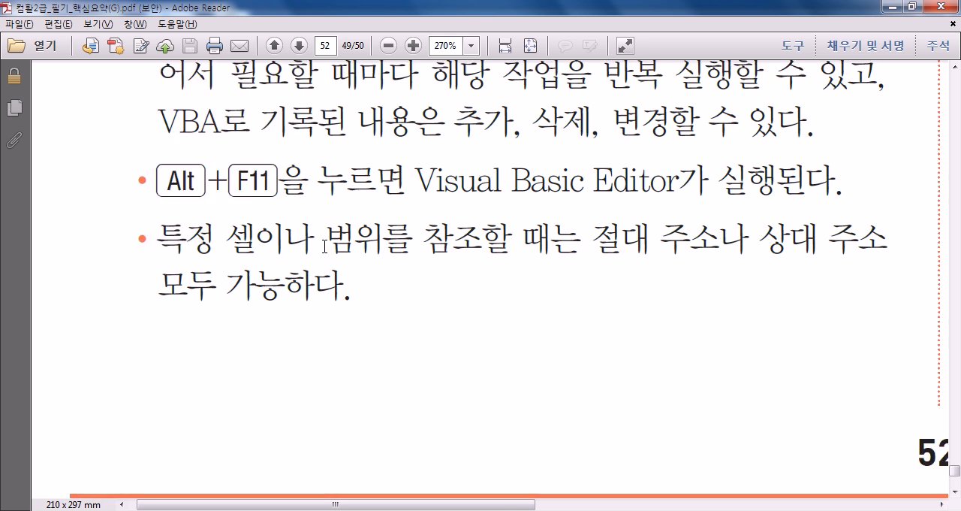
- Go to the start of page 52's second column and highlight "도구", "(Office 단추" and "리본 메뉴에 개발 도구 탭 표"
drag(337, 502, 921, 455)
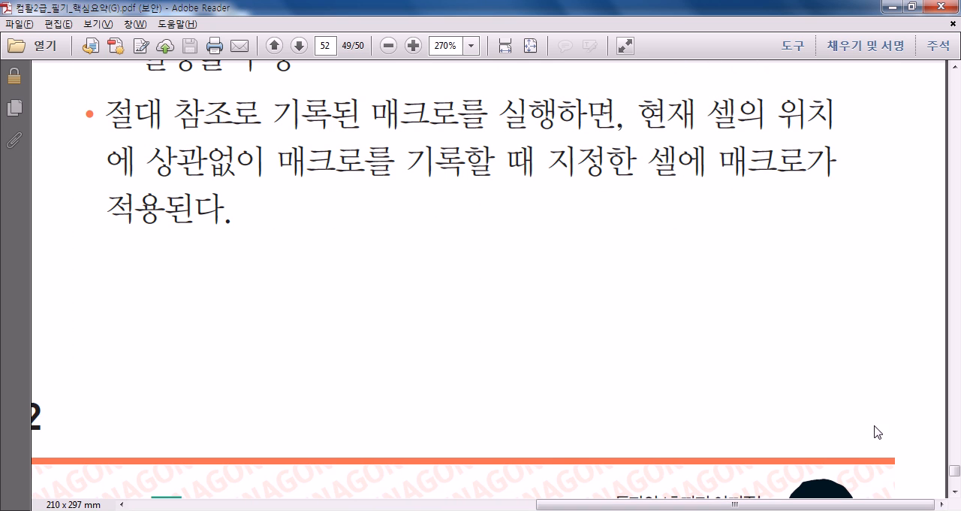
scroll(642, 384, down, 5)
scroll(642, 384, up, 20)
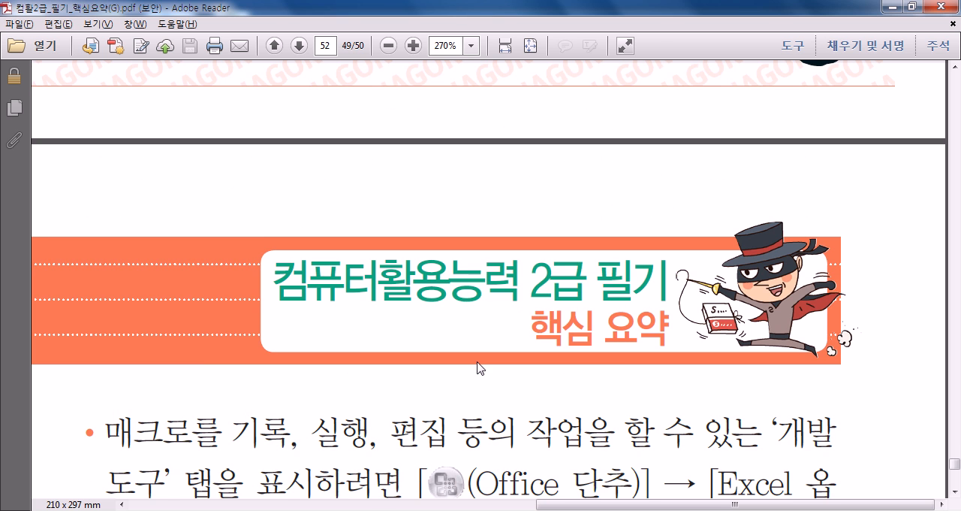
scroll(474, 361, down, 3)
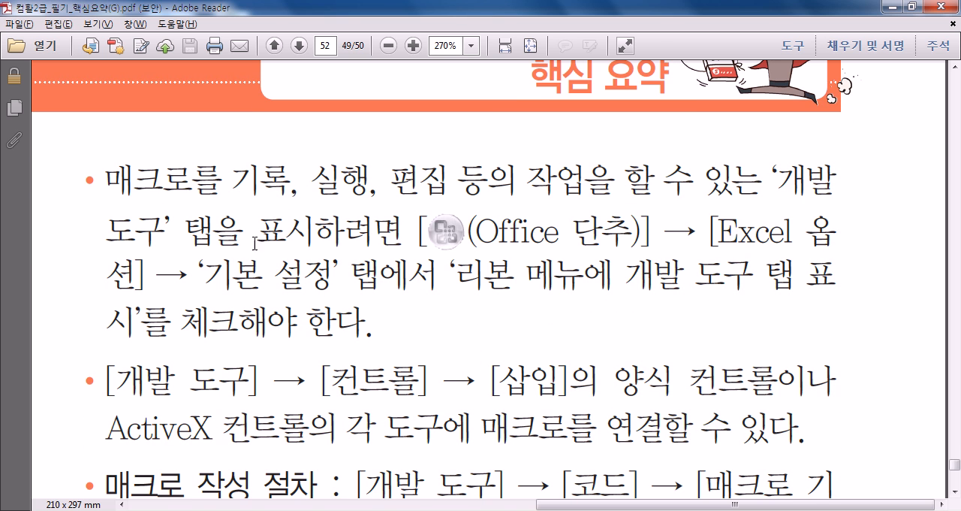
double_click(115, 226)
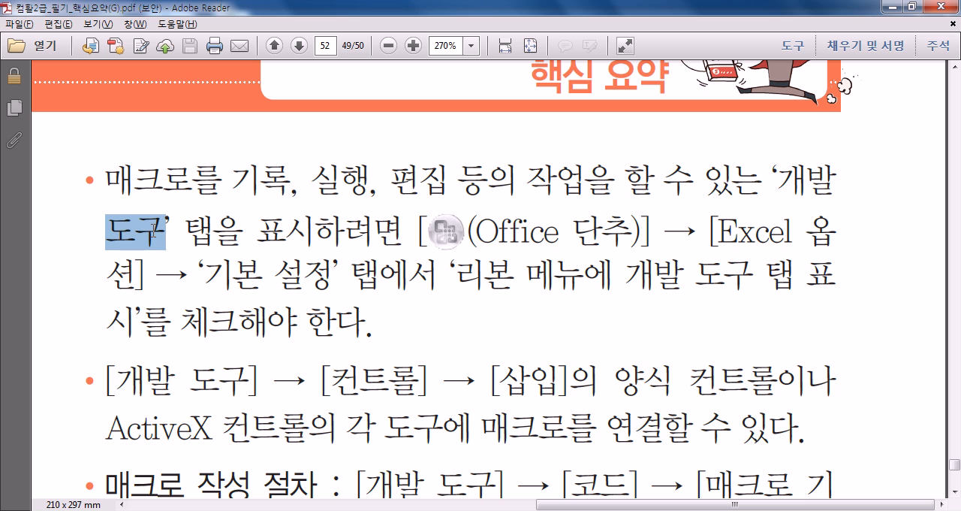
drag(469, 228, 616, 229)
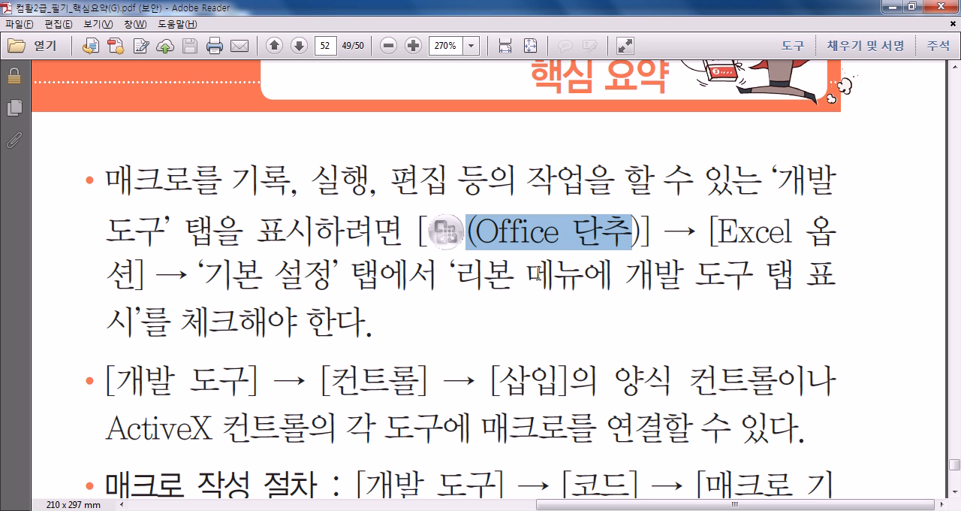
drag(456, 275, 821, 275)
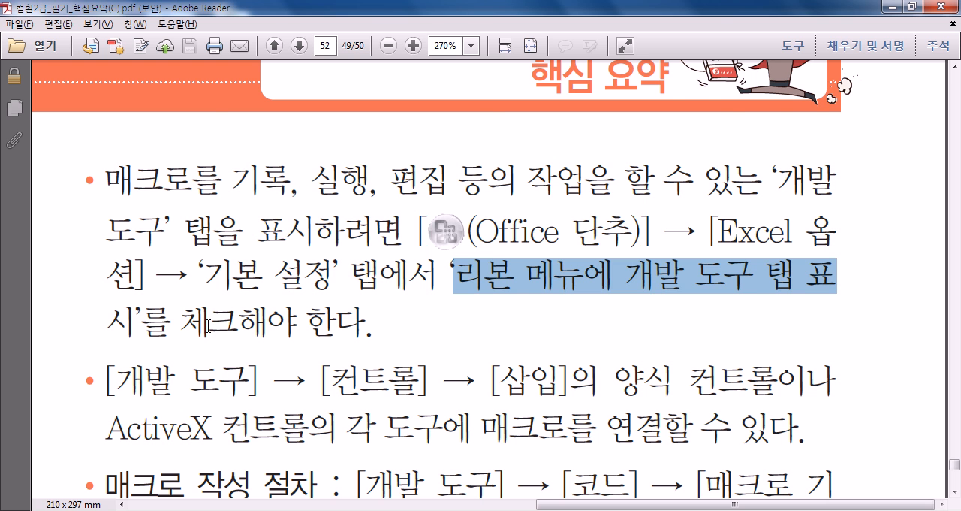
- Read the macro control and 매크로 작성 절차 points, and highlight the Alt+F8 shortcut under 매크로 실행 방법
scroll(208, 324, down, 3)
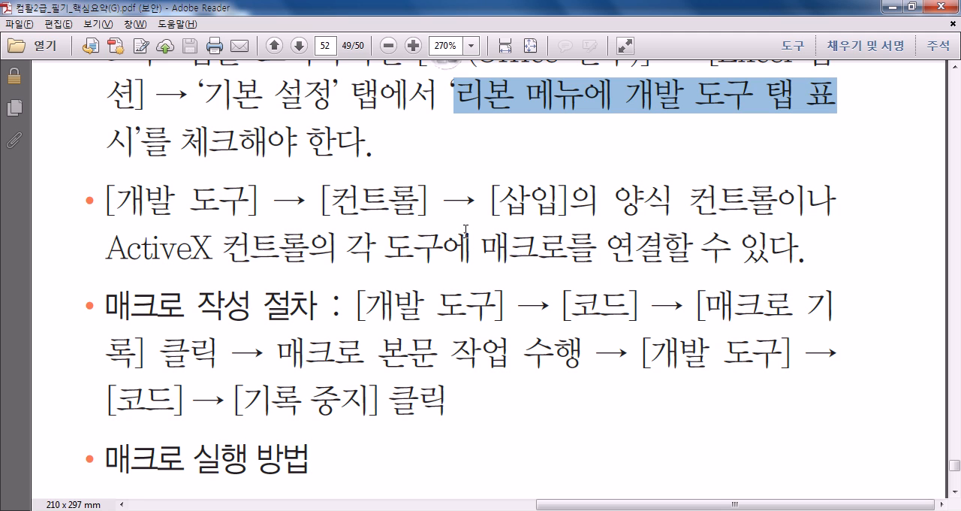
scroll(380, 256, down, 1)
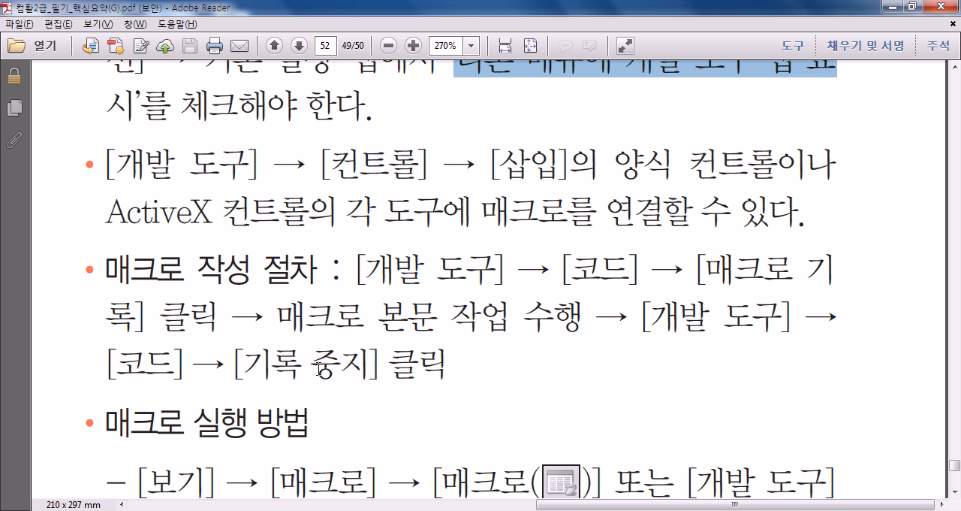
scroll(320, 368, down, 3)
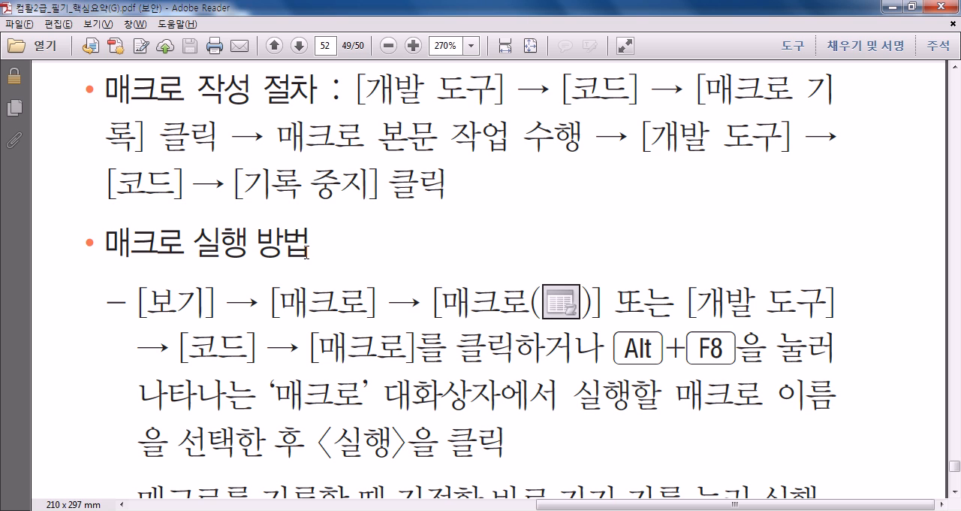
drag(615, 349, 733, 350)
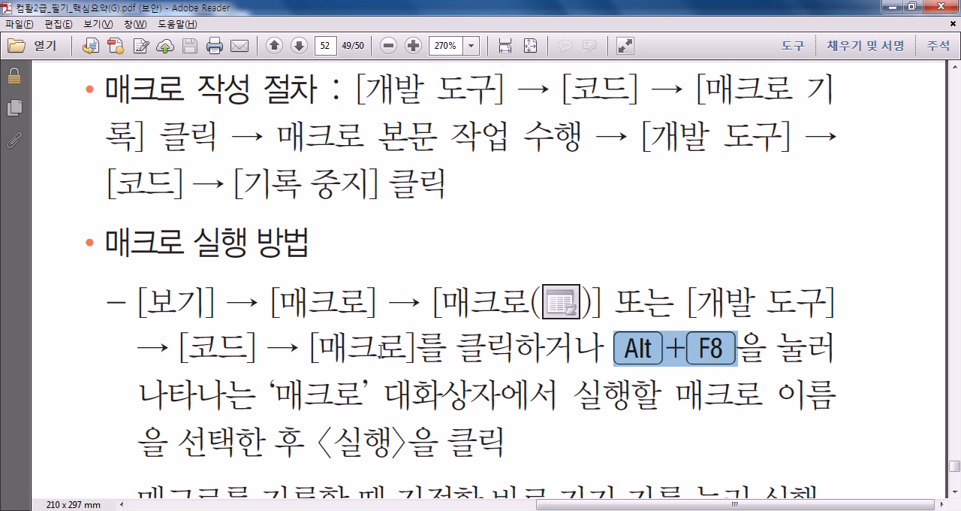
- Highlight "바로 가기 키를" in the macro execution methods, clear the highlight and review the surrounding lines
scroll(434, 263, down, 2)
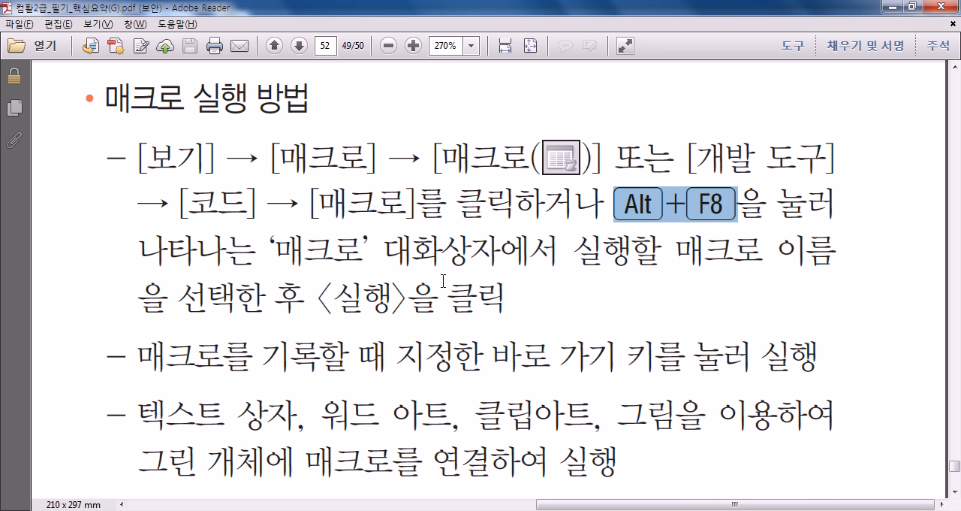
drag(497, 362, 631, 360)
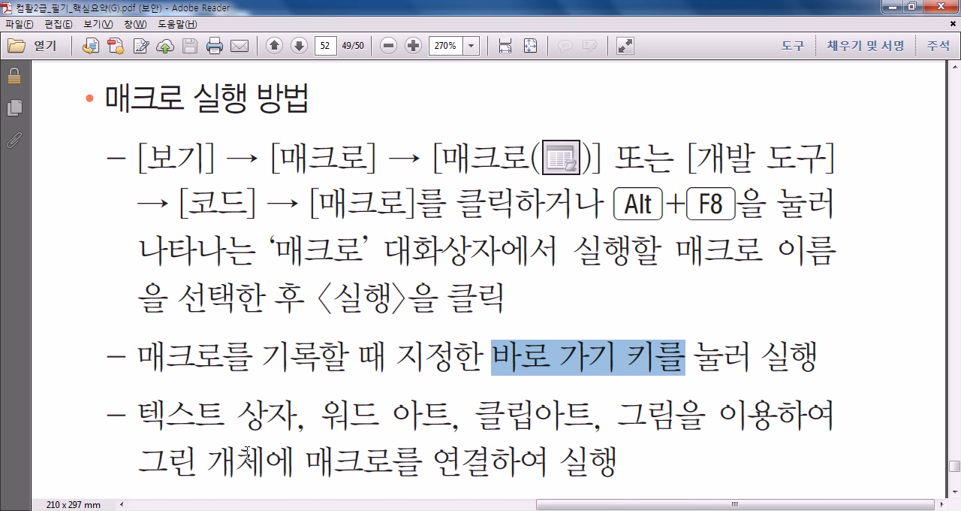
scroll(244, 452, down, 2)
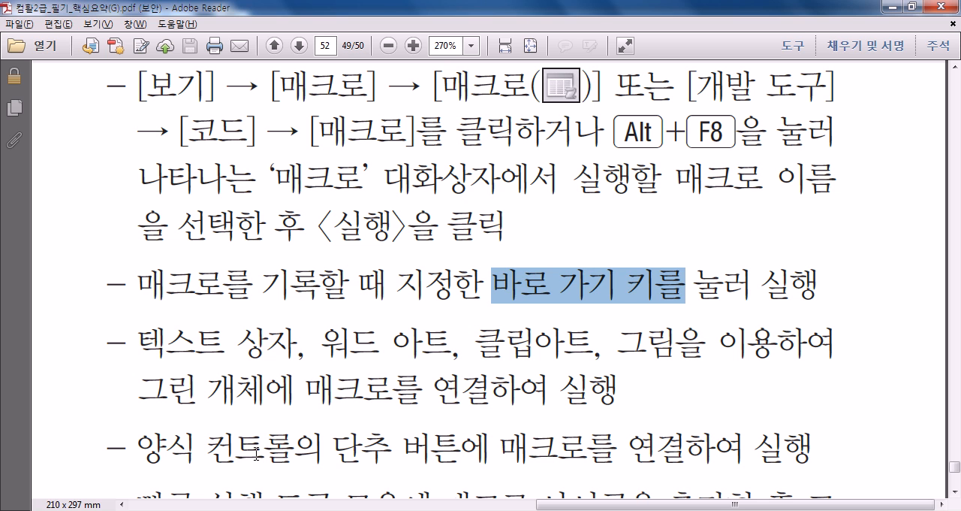
click(507, 292)
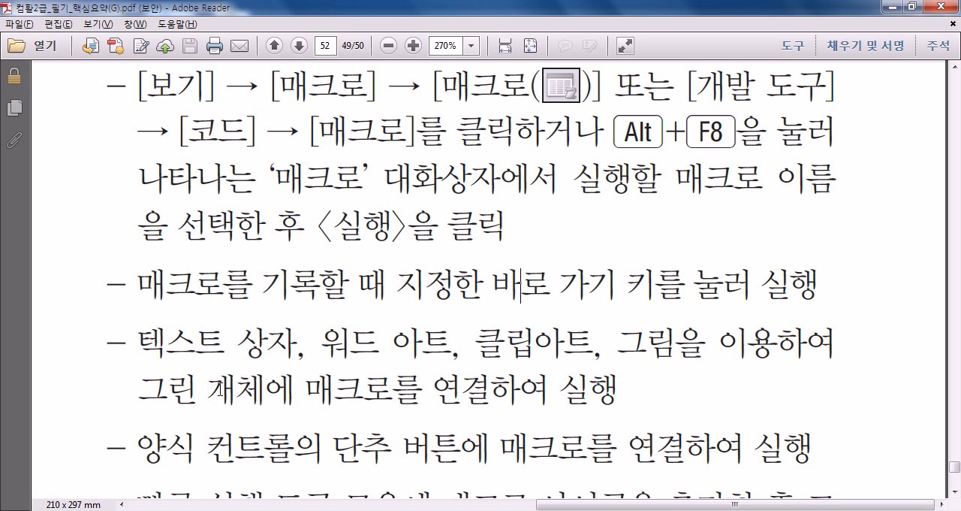
scroll(259, 381, up, 5)
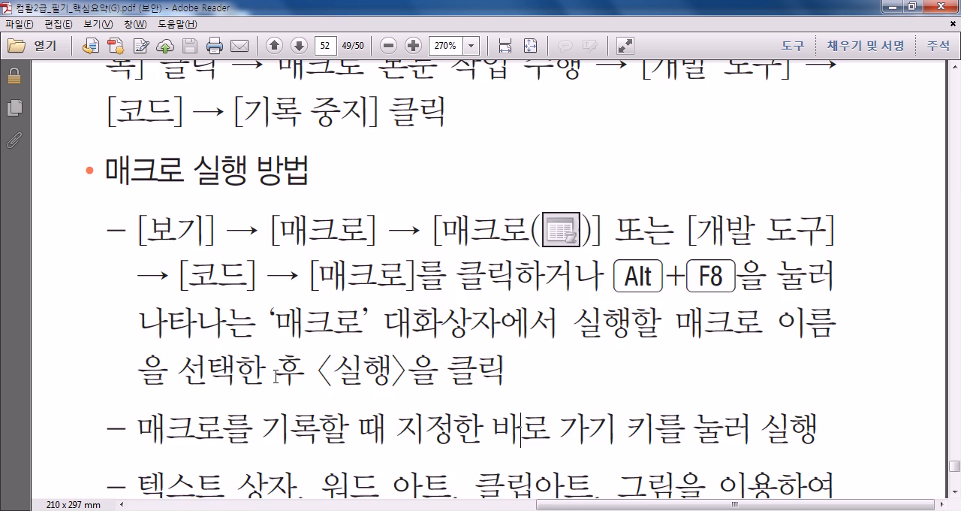
scroll(586, 287, down, 4)
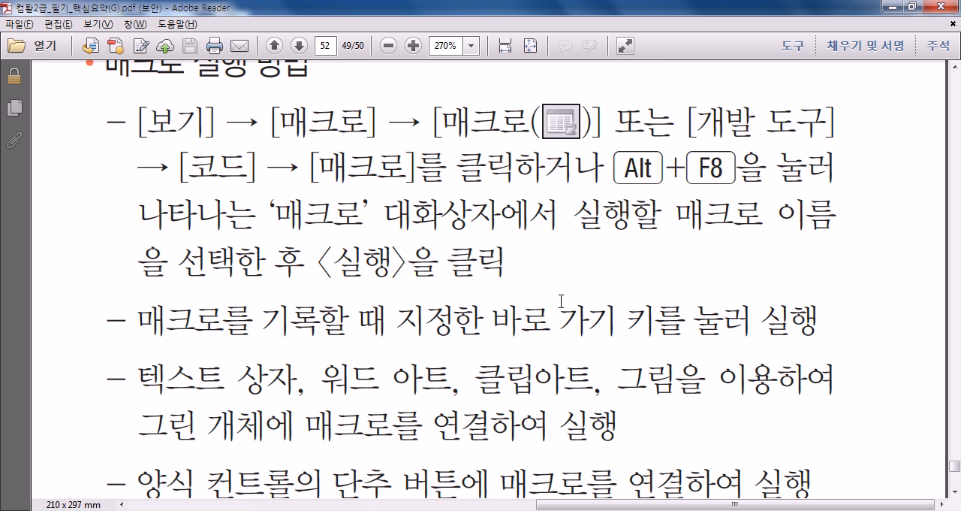
- Read the remaining macro execution methods, the '매크로' dialog items and the absolute reference point ending section 130
scroll(553, 304, down, 3)
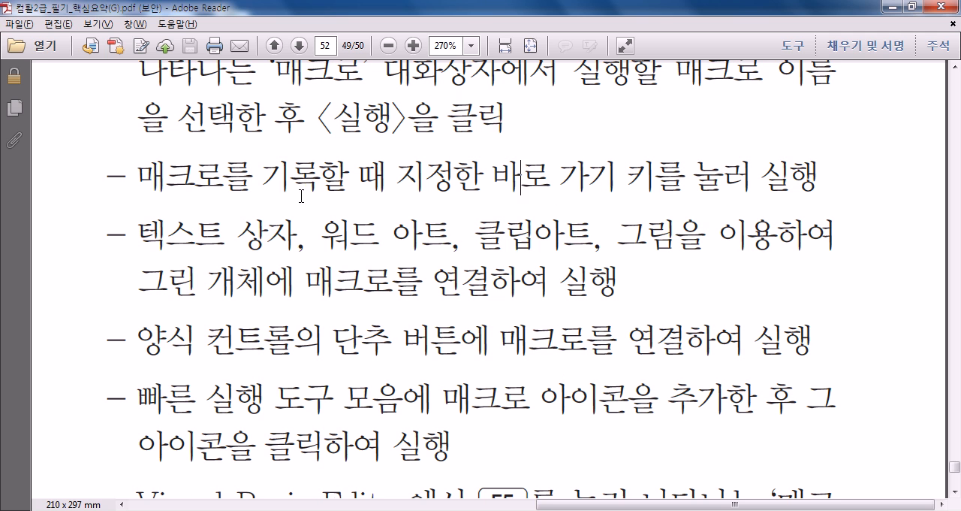
scroll(371, 296, down, 3)
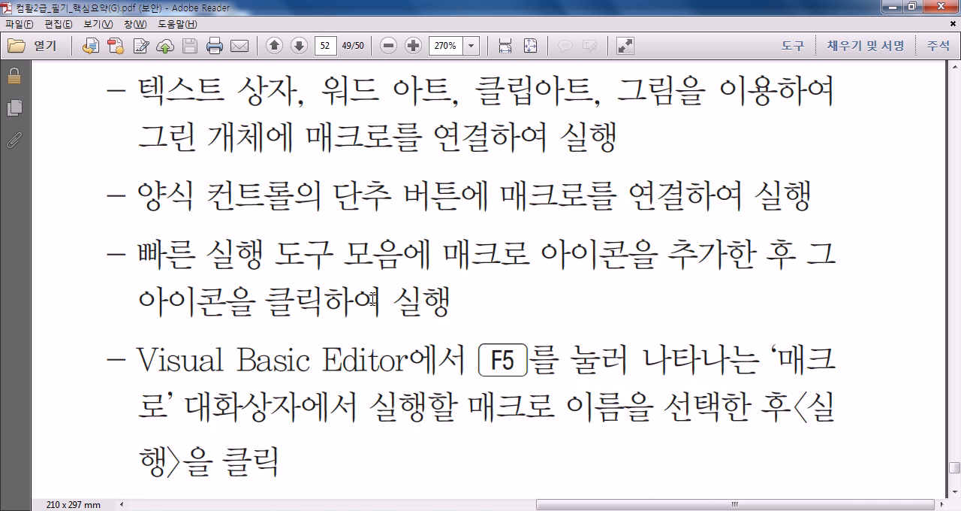
scroll(373, 299, down, 6)
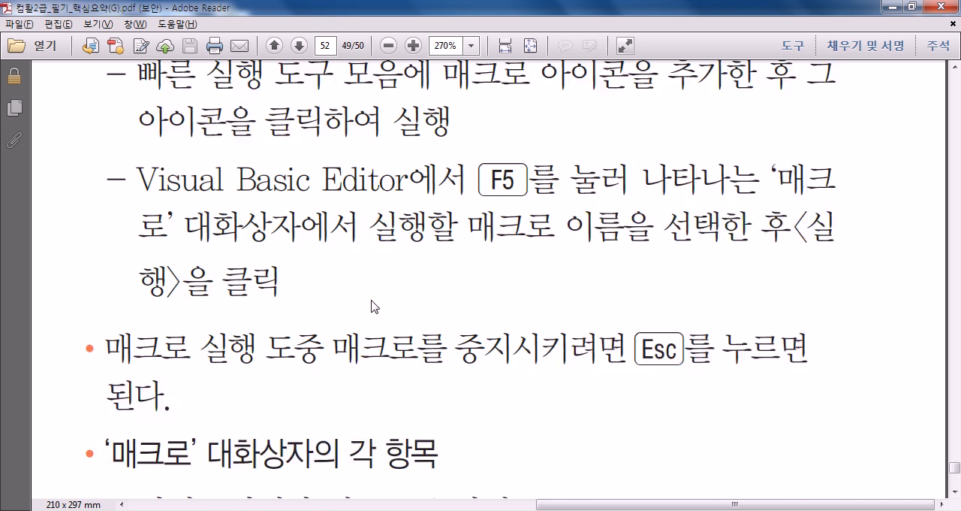
scroll(371, 306, down, 12)
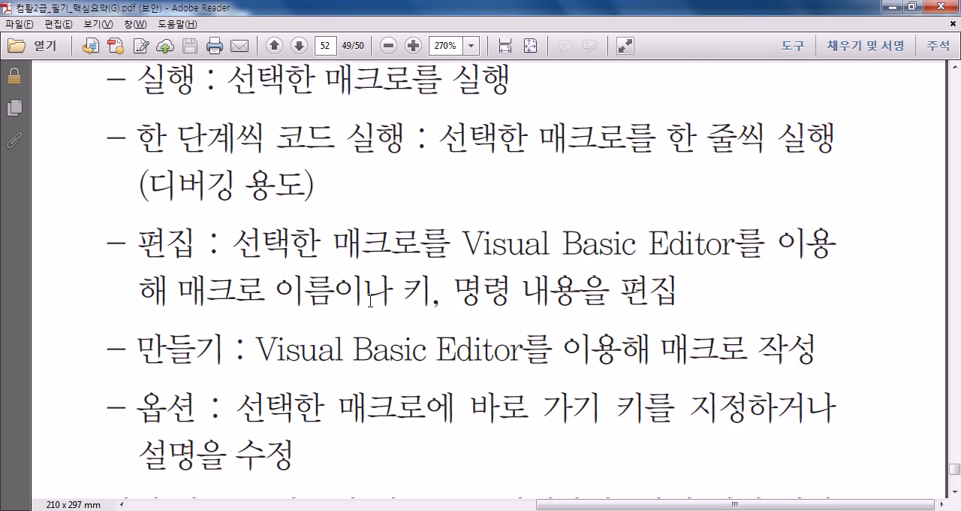
scroll(371, 305, down, 3)
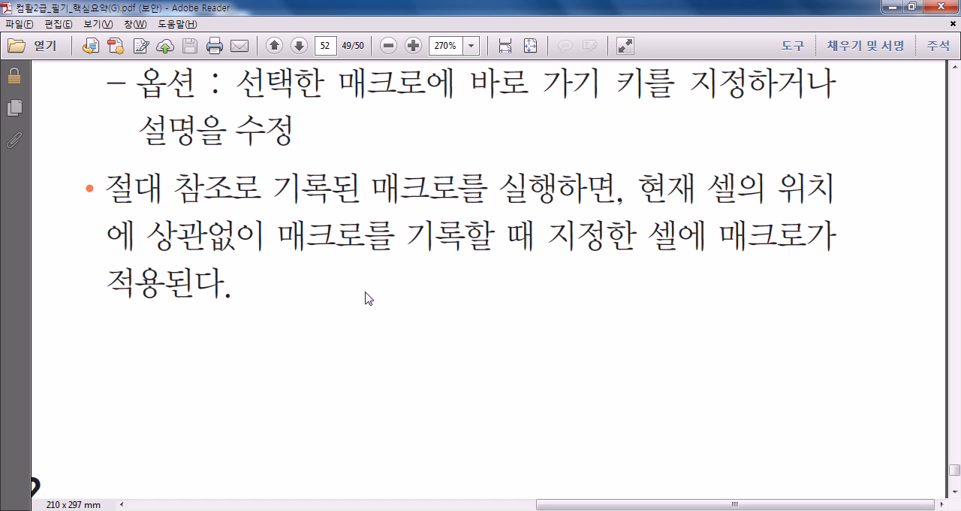
- Go to the macro naming rules of section 131 in the first column of page 53
scroll(367, 297, down, 2)
drag(586, 508, 234, 508)
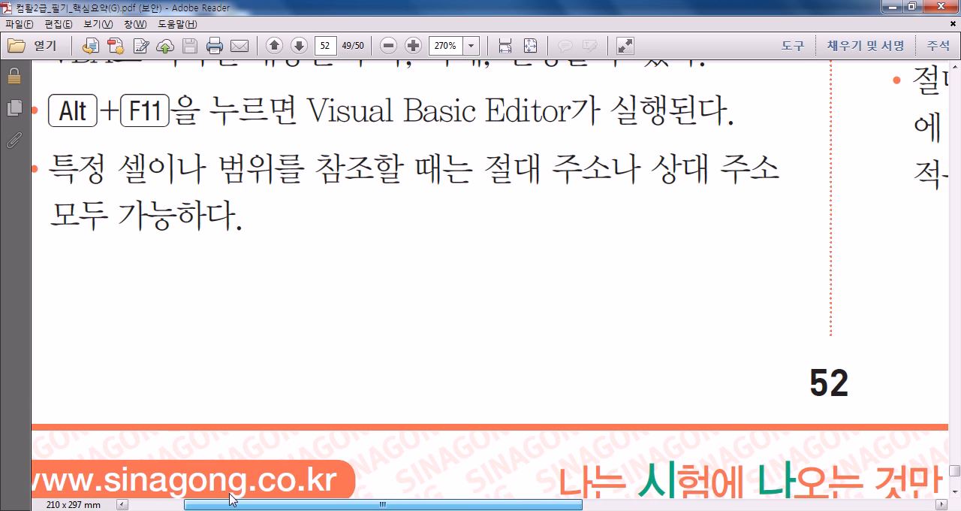
scroll(244, 375, down, 15)
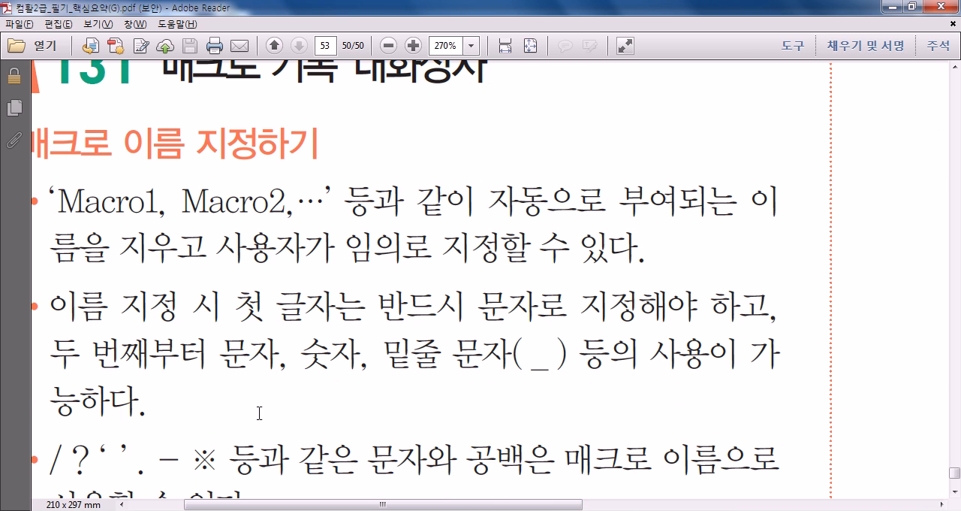
- Read the macro naming rules of section 131 and highlight "매크로 기록" in the point on existing macro names
mouse_move(412, 507)
mouse_down()
mouse_move(374, 508)
mouse_move(399, 507)
mouse_up()
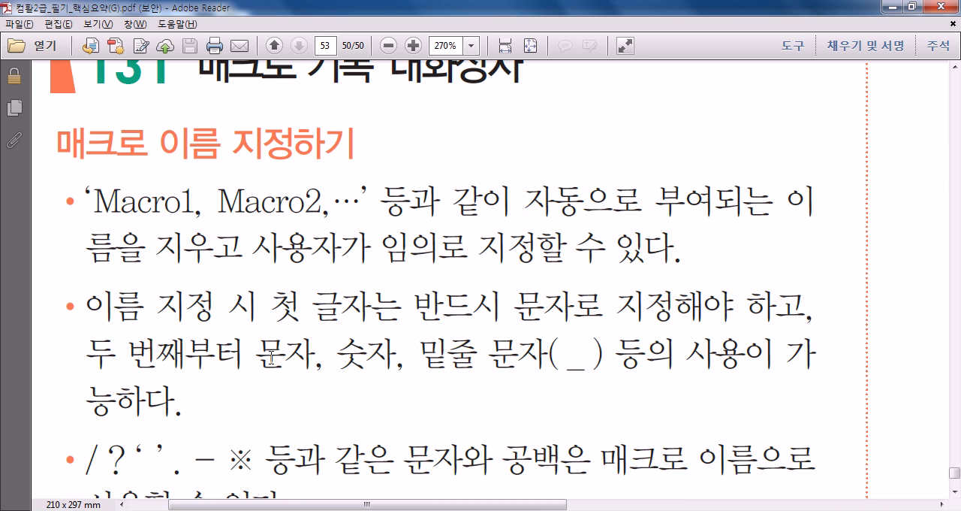
scroll(270, 357, down, 3)
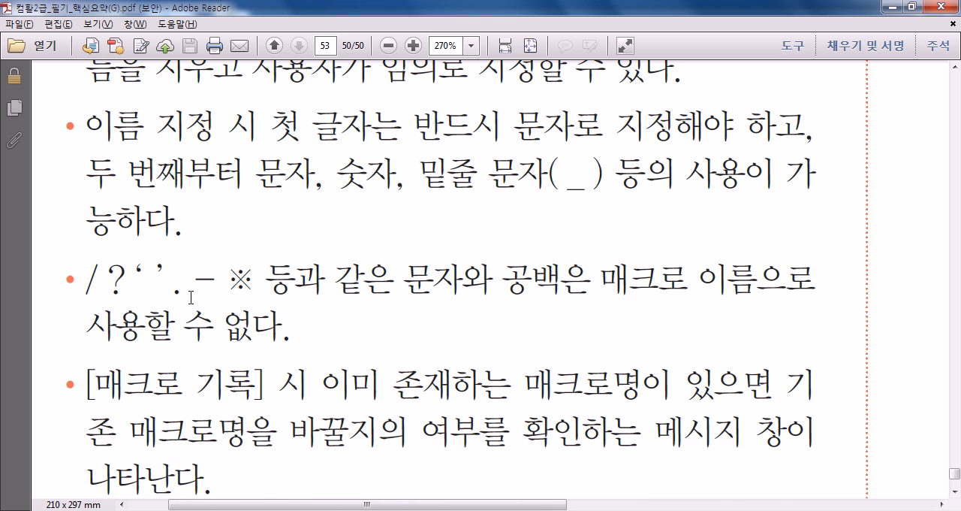
scroll(188, 297, down, 3)
drag(95, 207, 240, 206)
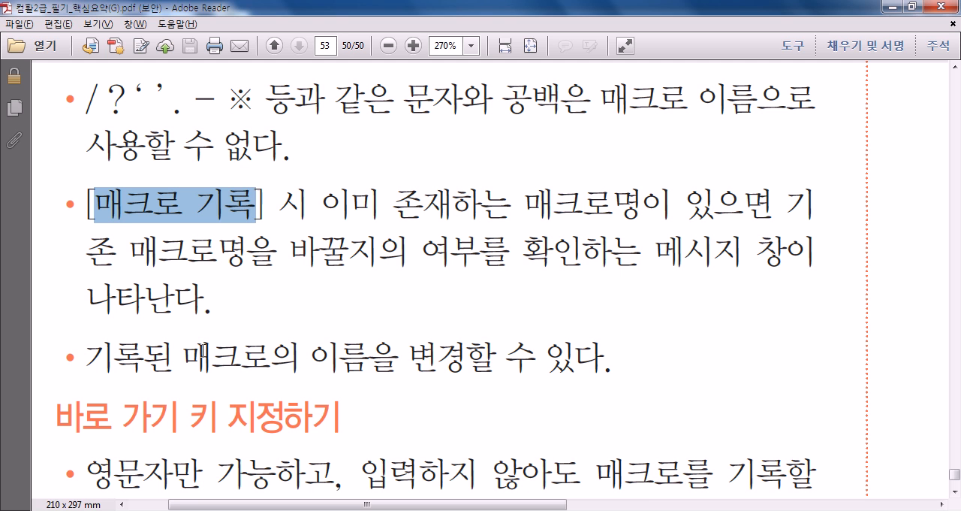
- Read the '바로 가기 키 지정하기' points and highlight "영문자만 가능하고" in the first one
scroll(203, 350, down, 5)
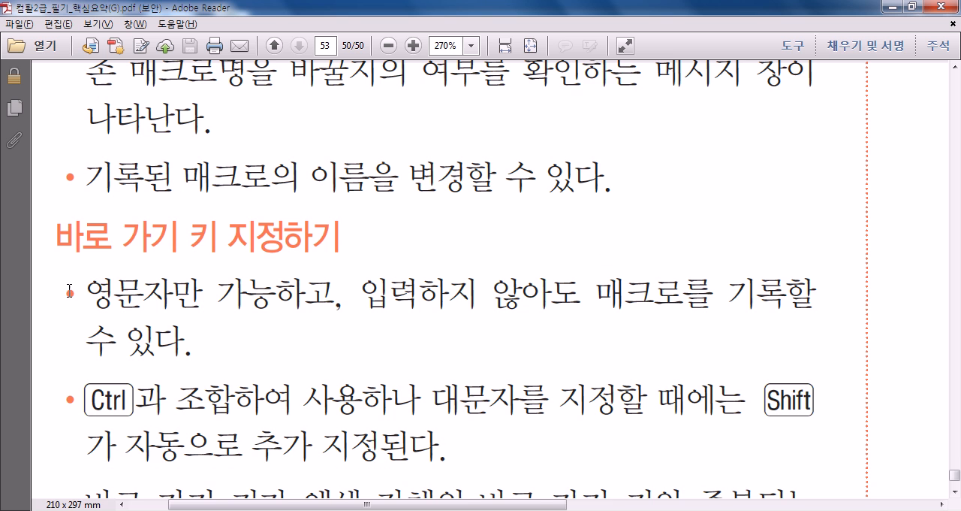
scroll(120, 274, down, 4)
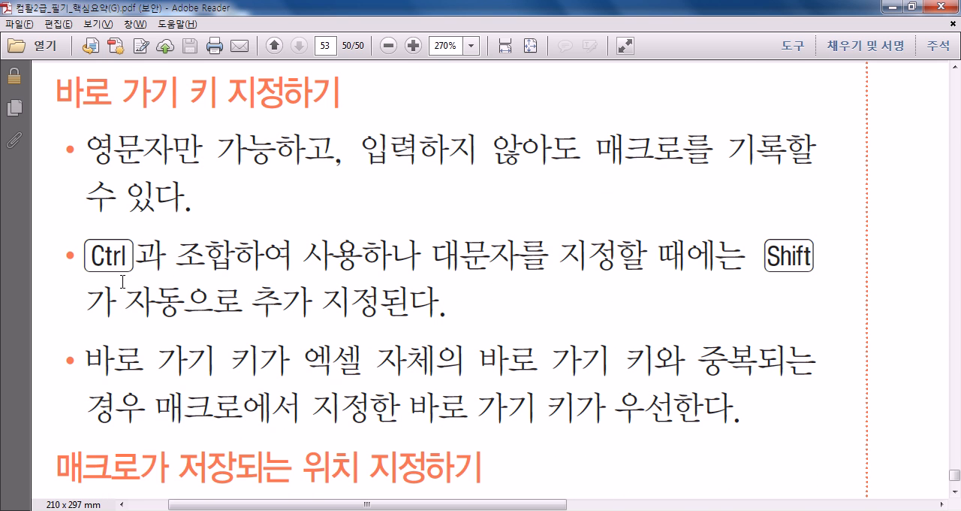
drag(89, 151, 258, 149)
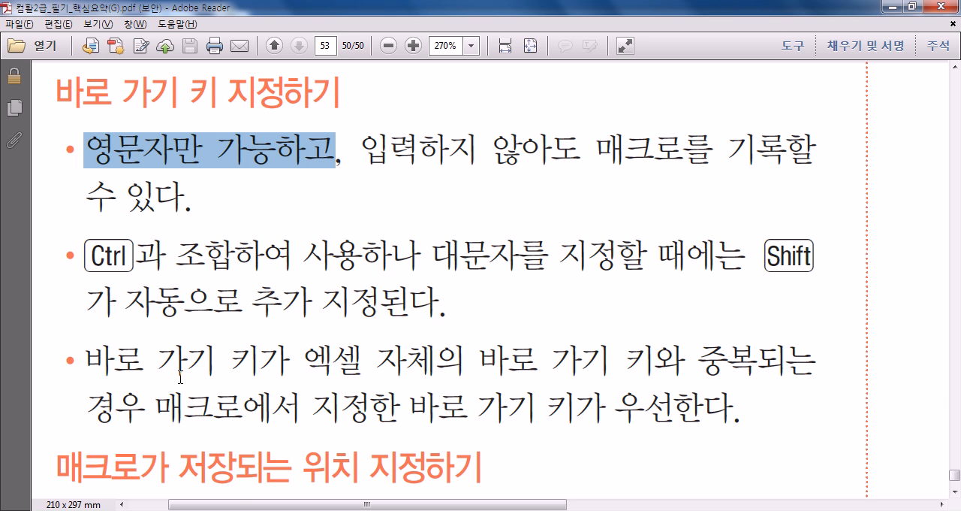
- Review the table of macro storage locations, highlighting "현재 통합 문서" and then "개인용 매크로 통합 문서"
scroll(371, 406, down, 10)
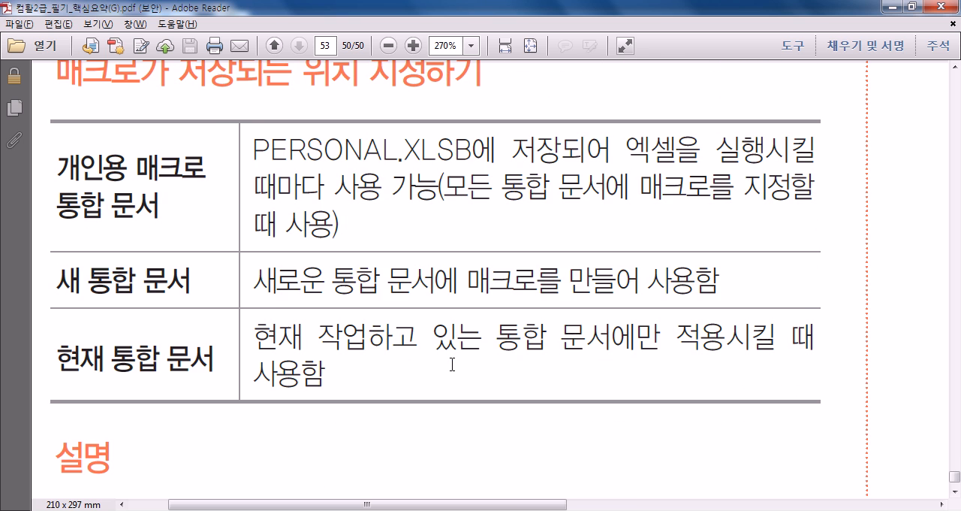
scroll(446, 364, up, 1)
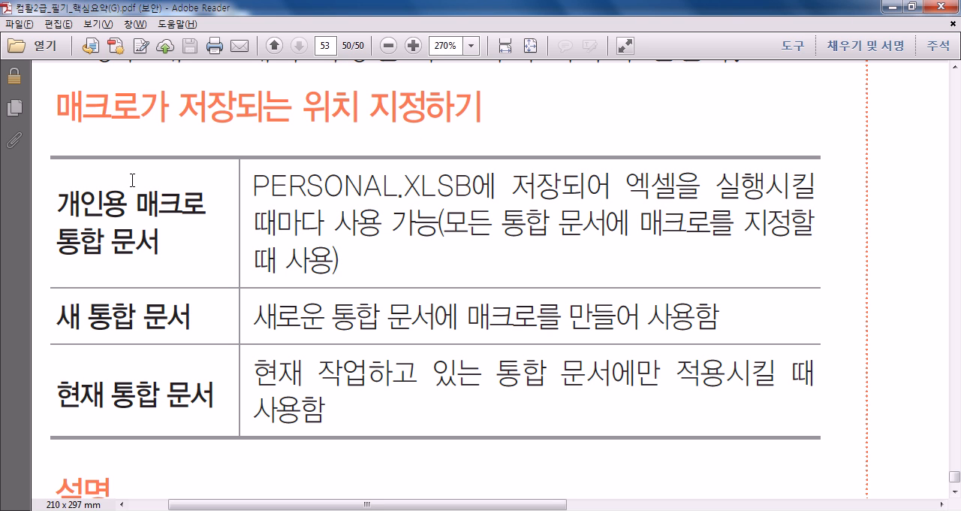
drag(65, 388, 192, 396)
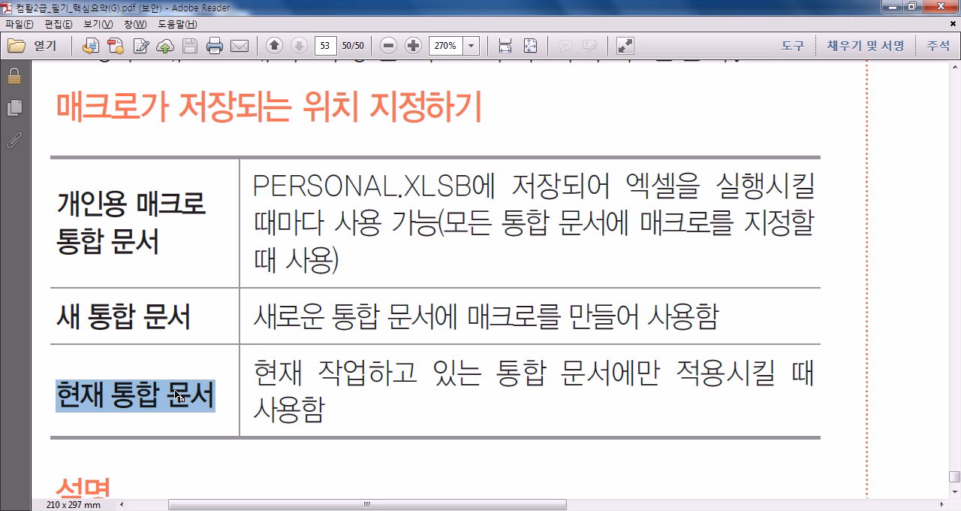
drag(52, 193, 164, 227)
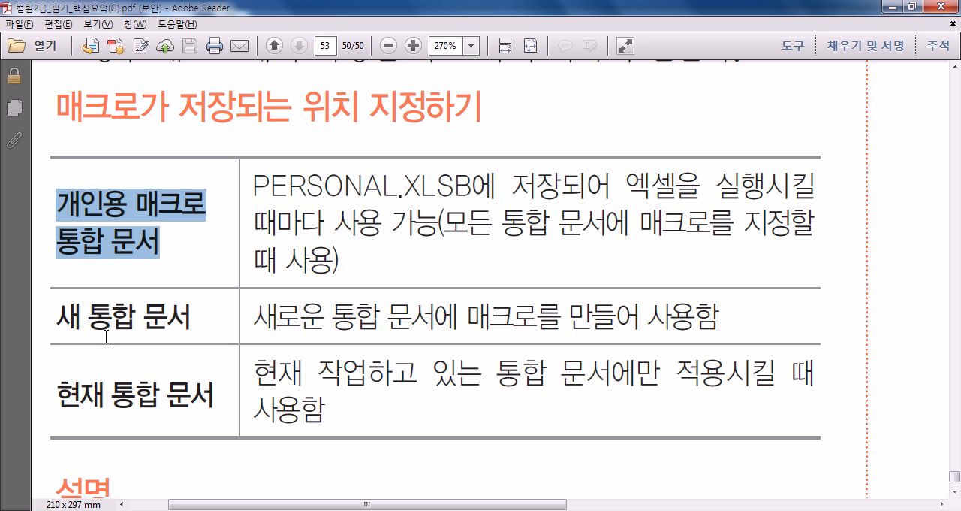
- Read the 설명 notes, highlight "주석" in the first point, and look over the end of page 53
scroll(106, 335, down, 5)
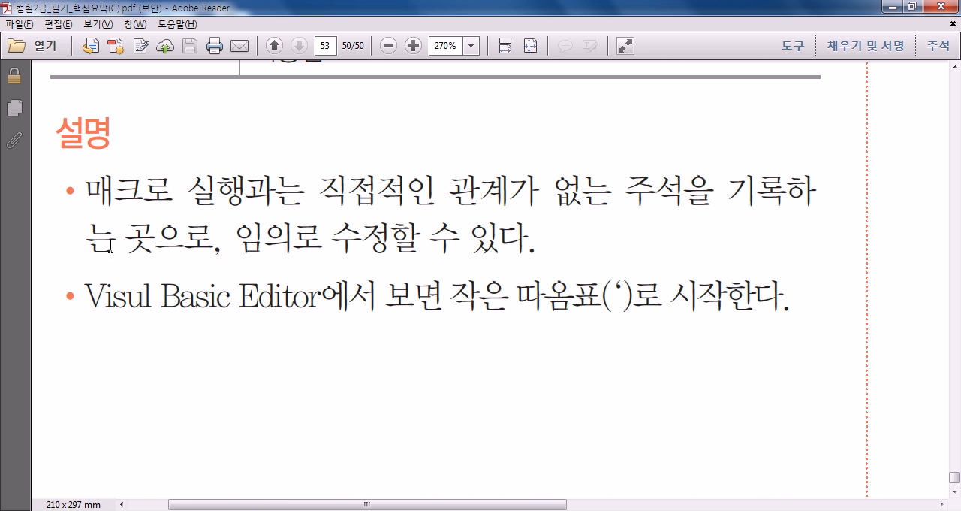
drag(626, 190, 685, 192)
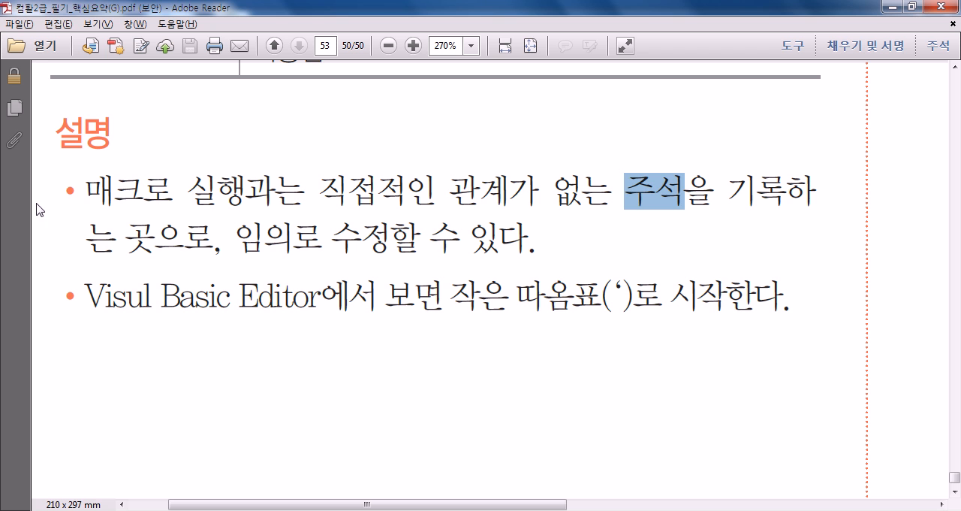
scroll(253, 396, down, 5)
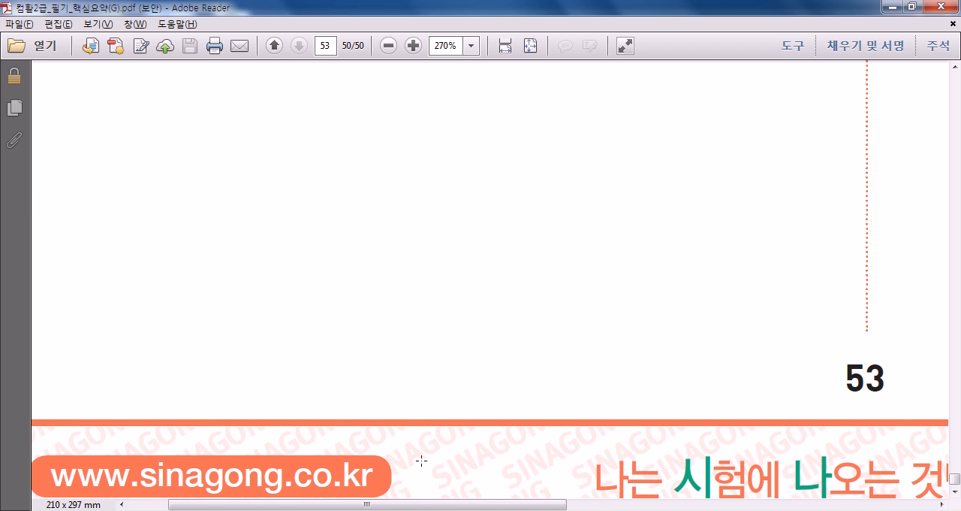
mouse_move(376, 510)
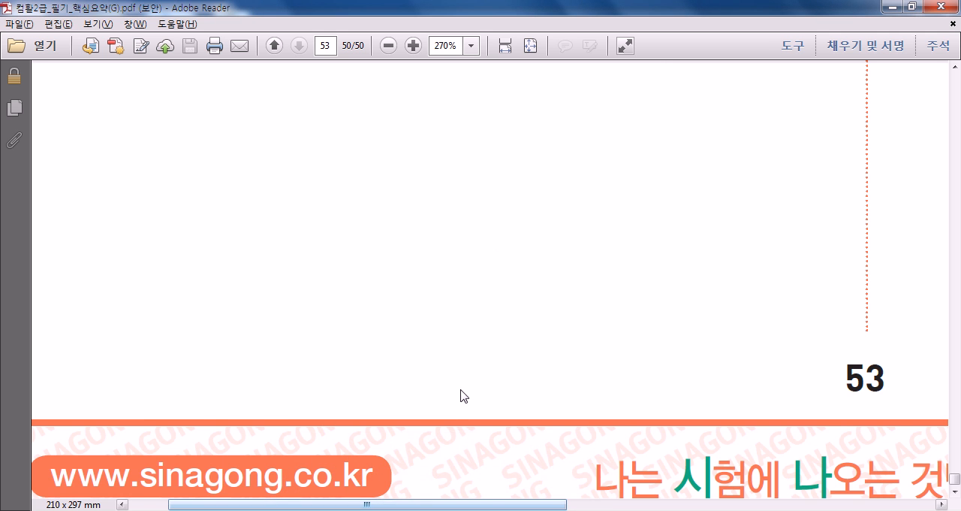
scroll(464, 396, down, 3)
drag(480, 500, 849, 500)
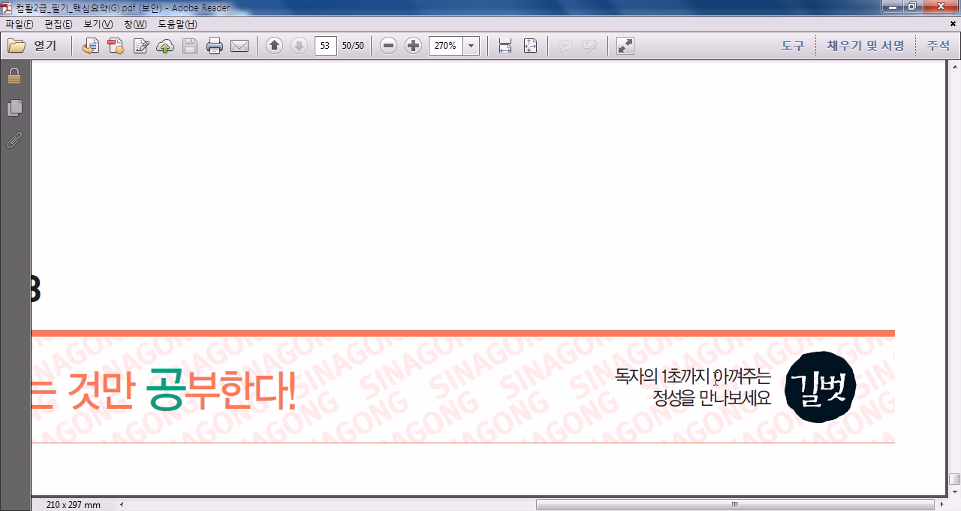
scroll(717, 383, up, 5)
scroll(444, 326, up, 15)
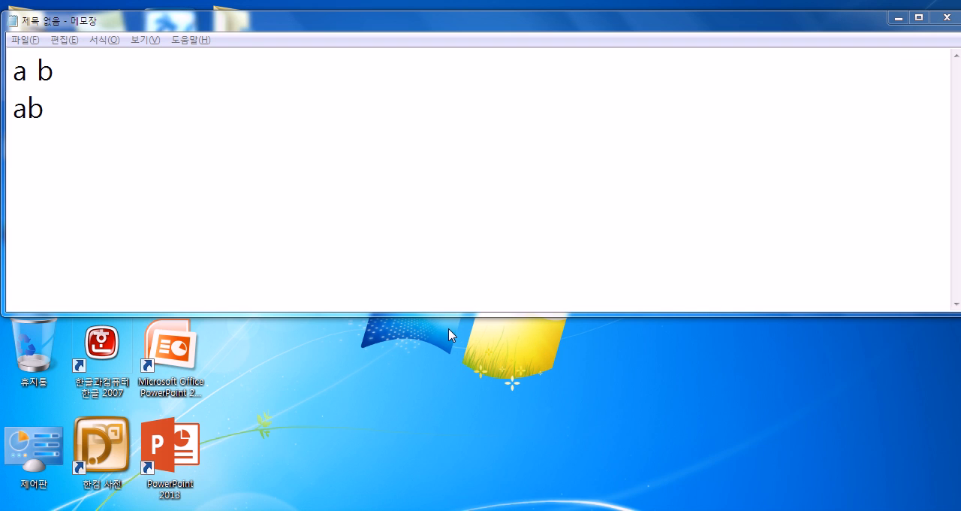
- Minimize Notepad, switch to Excel and open the recent workbook 2급상시.xlsm with its file password
click(899, 17)
double_click(172, 255)
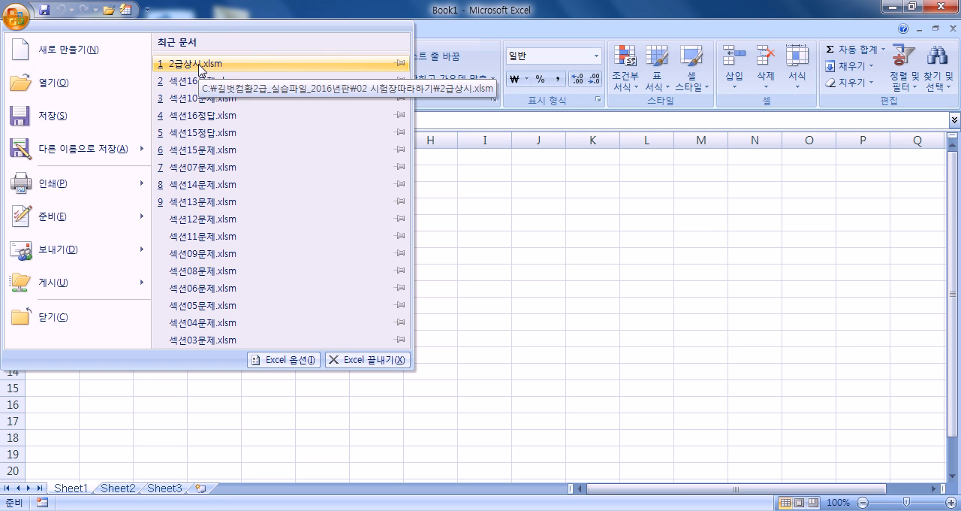
click(200, 67)
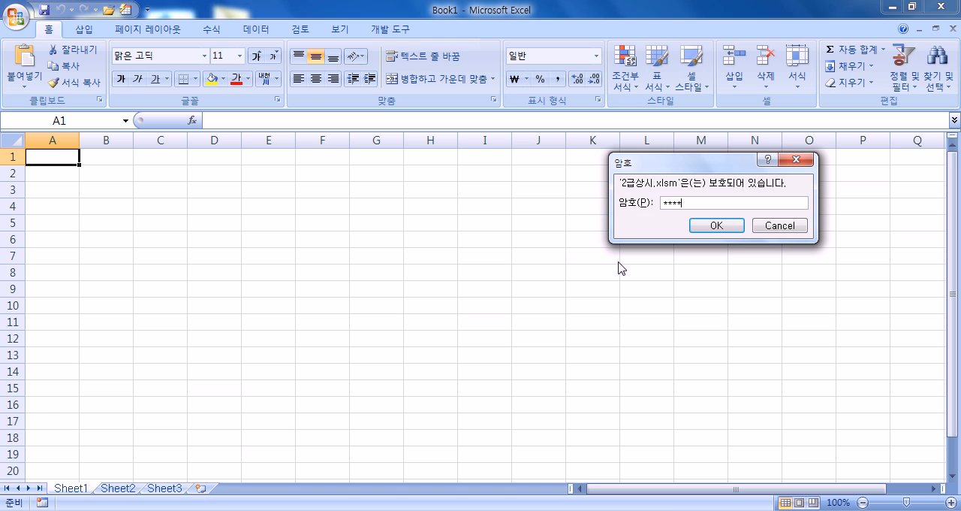
key(Return)
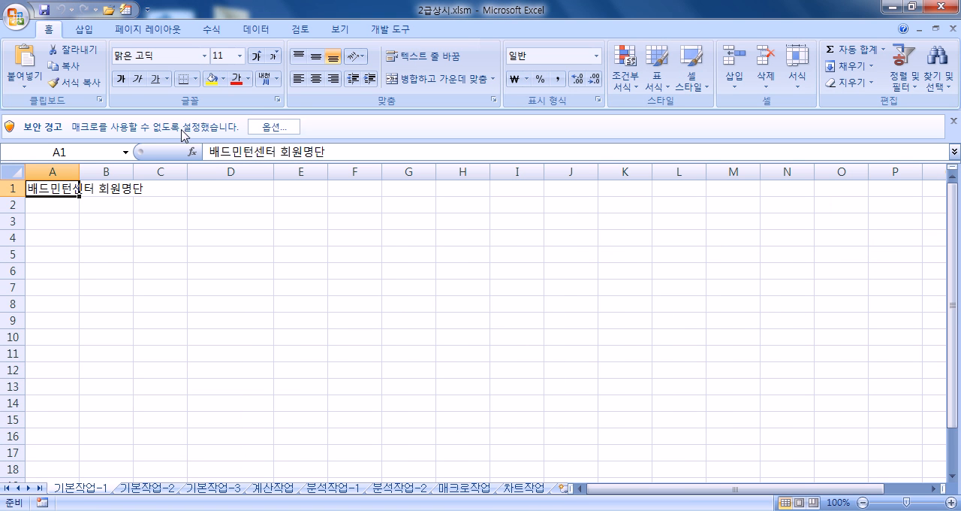
- Enable the workbook's blocked macro content by choosing '이 콘텐츠 사용' in the security options
click(266, 132)
click(362, 290)
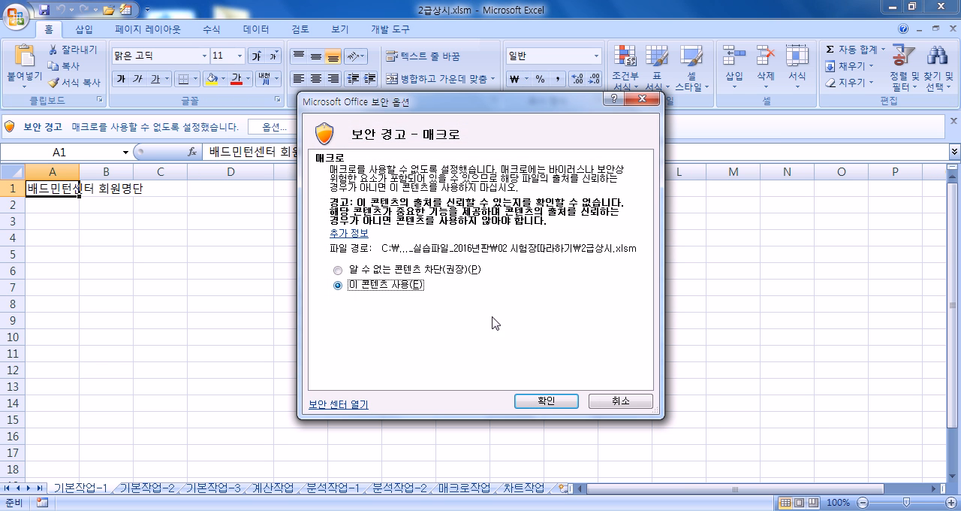
click(539, 400)
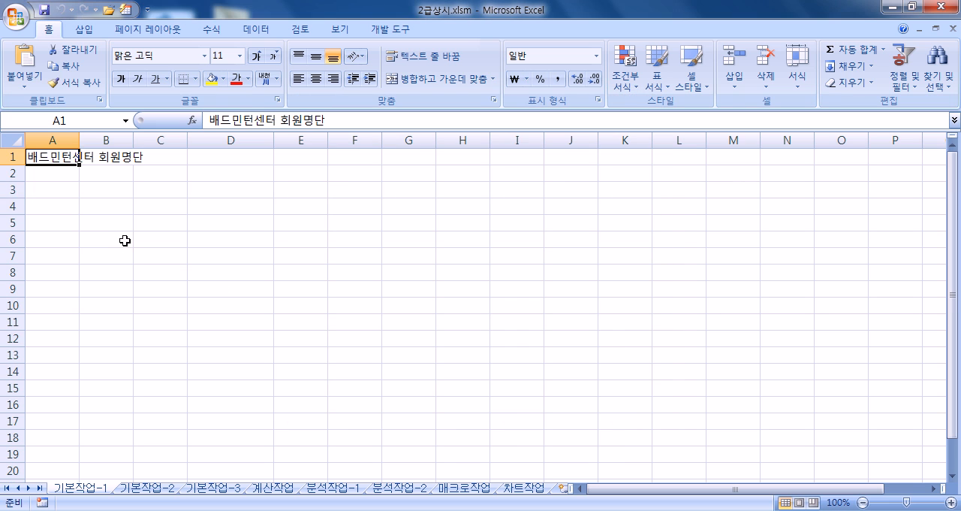
- Enter the column headers 성명 in A3 and 회원코드 in B3 of the 기본작업-1 sheet
click(52, 190)
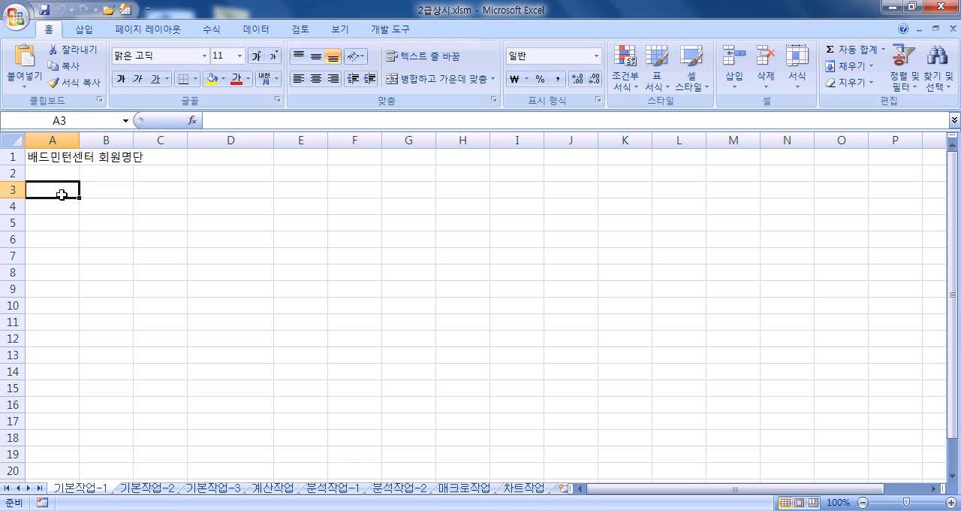
text(tjd)
key(BackSpace)
key(BackSpace)
key(BackSpace)
key(Hangul)
text(성명)
key(Tab)
text(회원코)
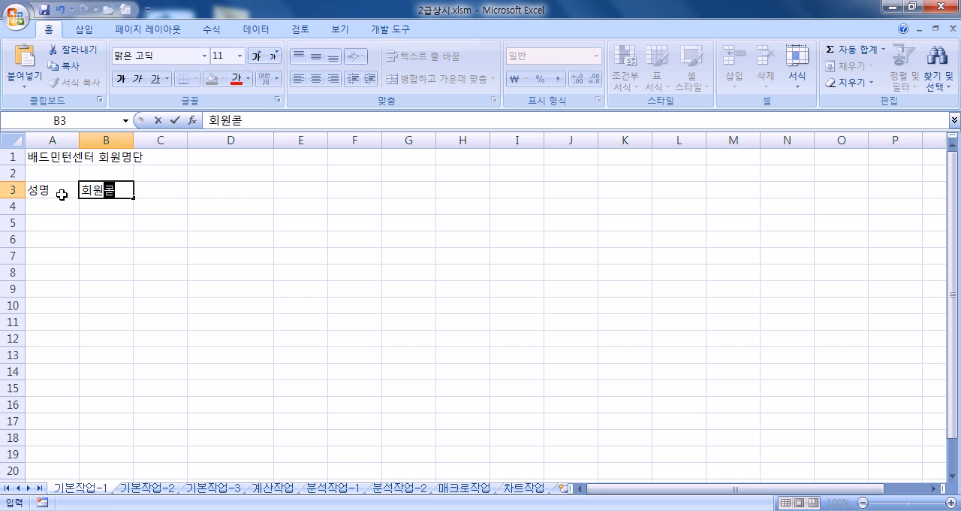
text(드)
key(Tab)
- Complete the header row with 구분, 연락처, 등록일 and 수강일 in C3:F3
text(구분)
key(Tab)
text(연라ㄱ처)
key(Tab)
text(등록일)
key(Tab)
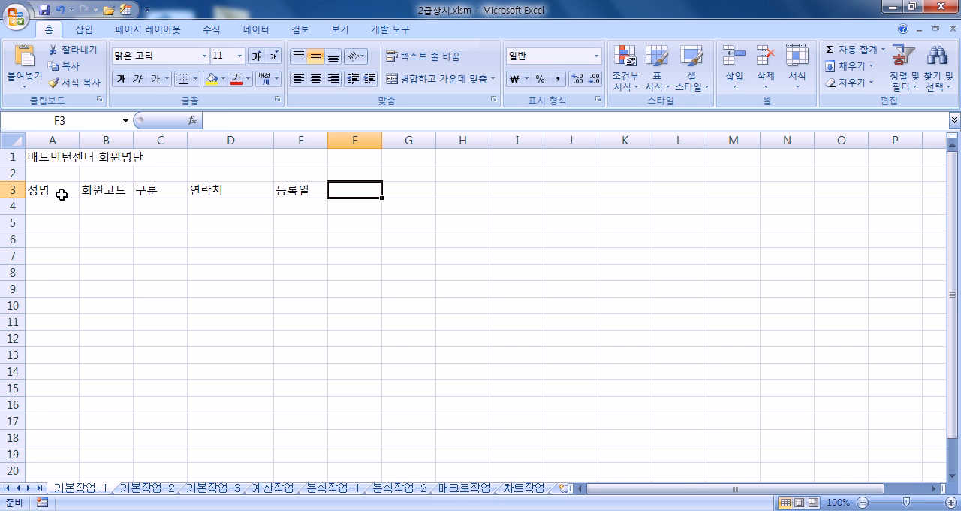
text(수강일)
key(Return)
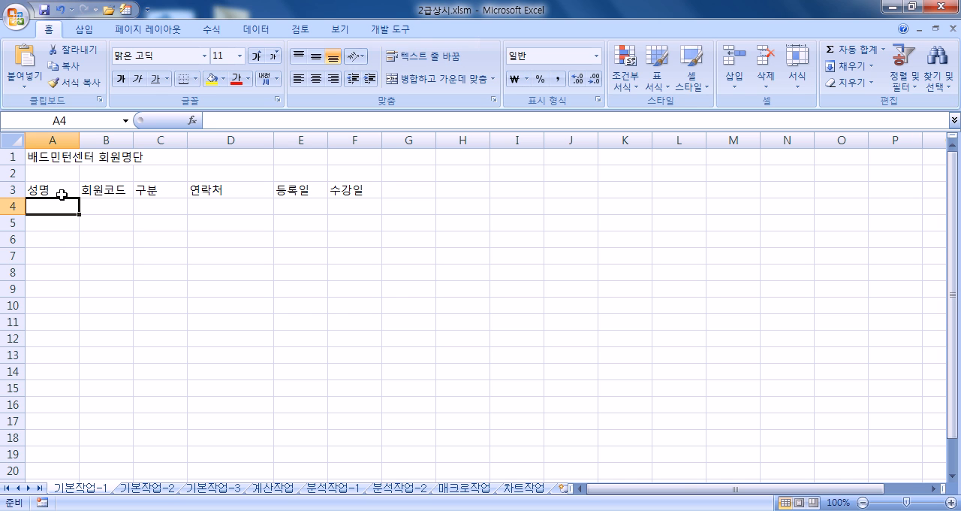
- Enter the first four members' names under 성명 in A4:A7
key(Return)
key(Return)
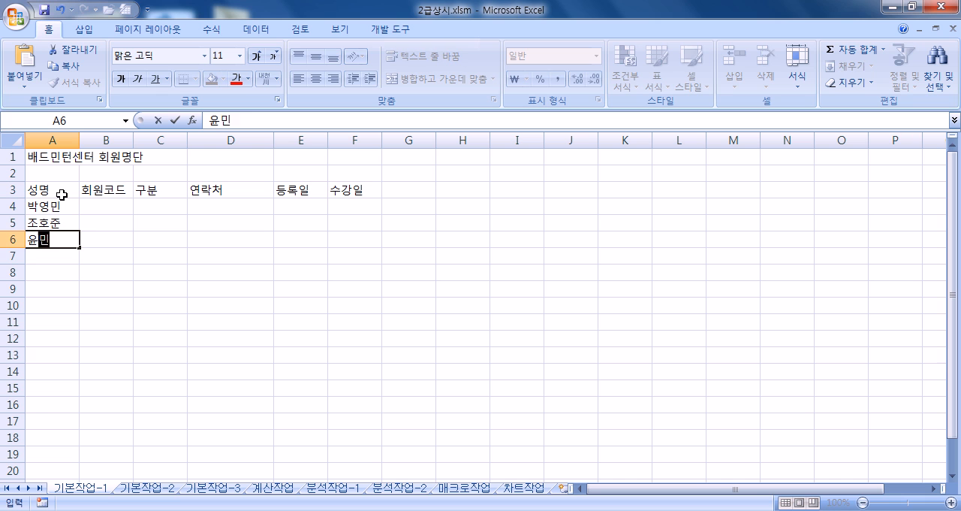
key(Return)
key(Return)
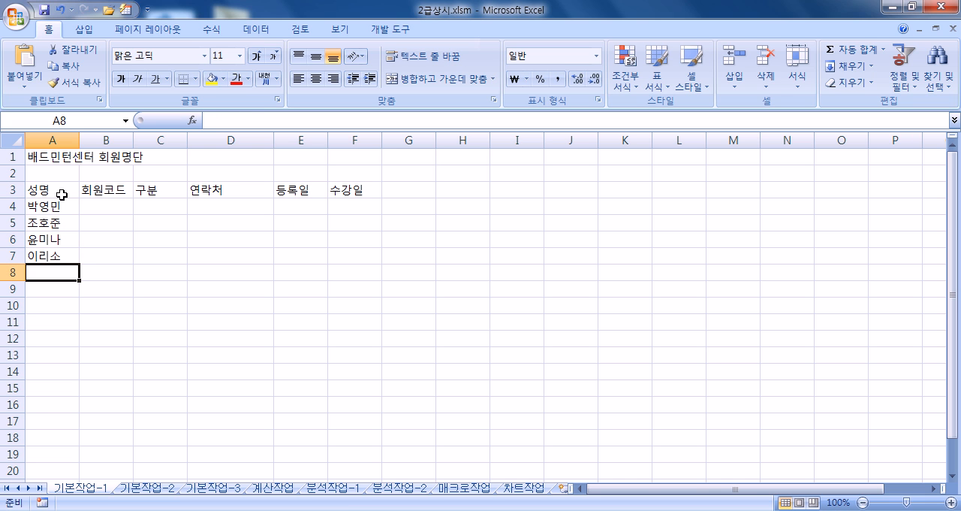
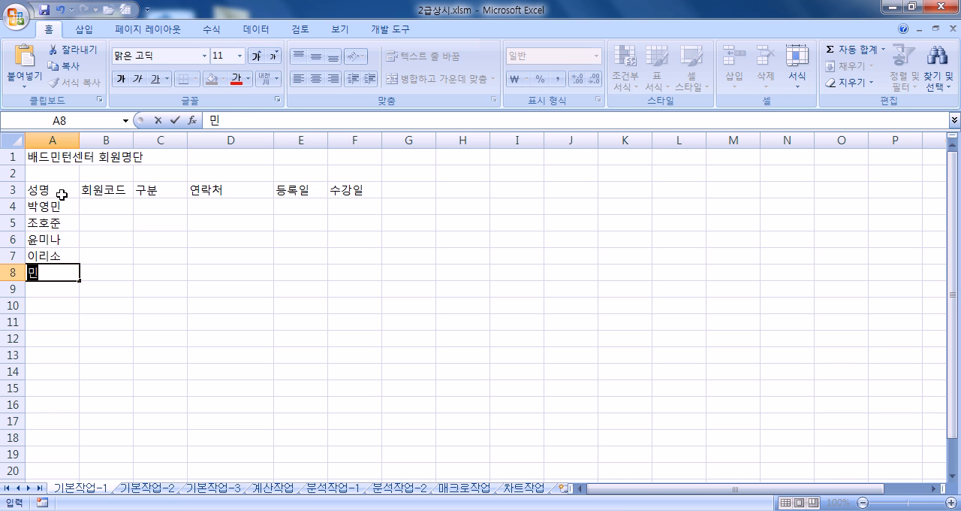
- Enter the remaining four members' names in A8:A11
key(Return)
text(김ㅊ)
key(BackSpace)
key(BackSpace)
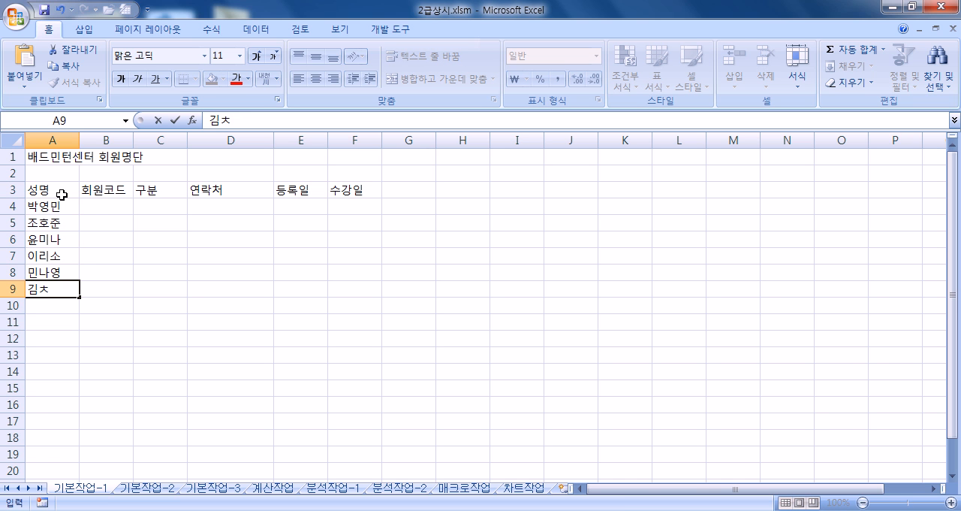
key(Return)
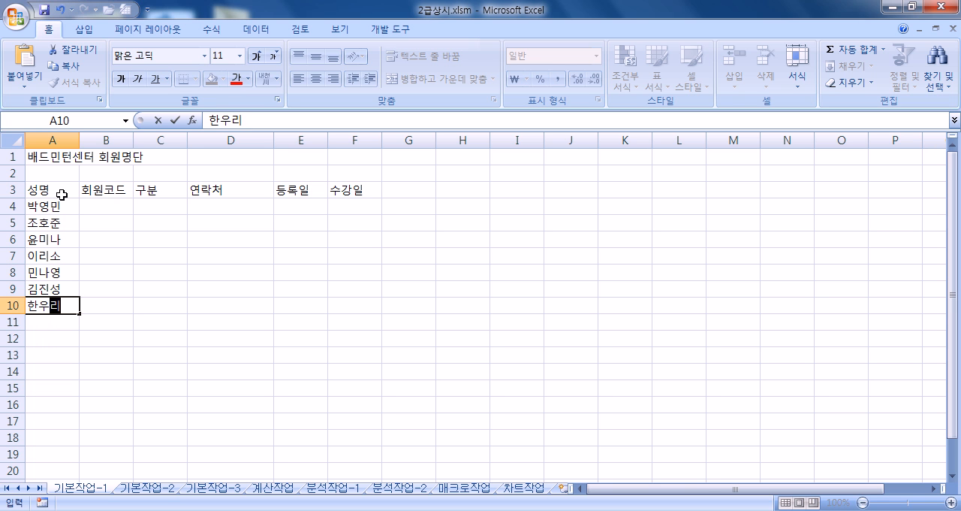
key(Return)
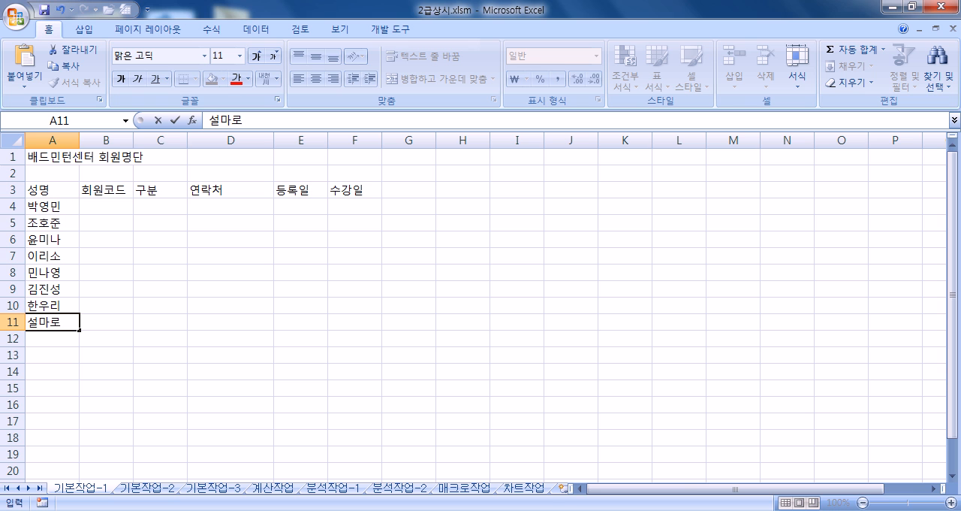
- Select B4:F11 as the entry range and enter the first member's code under 회원코드 in B4
drag(85, 206, 350, 321)
key(Tab)
text(bd)
key(Escape)
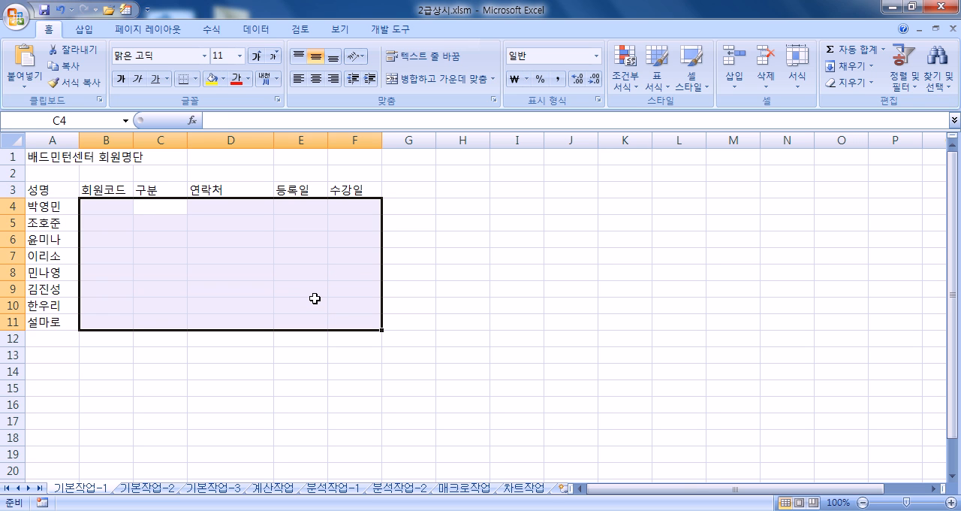
key(shift+Tab)
text(bd)
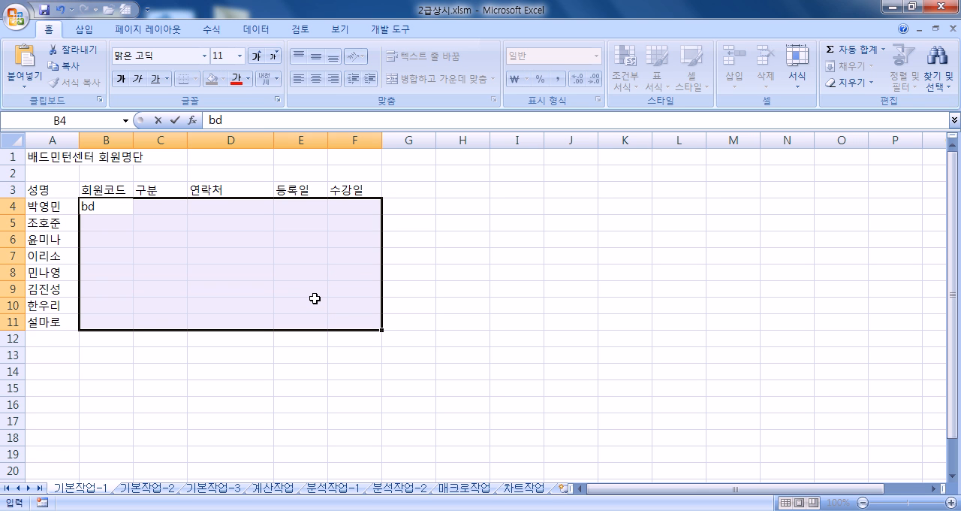
key(BackSpace)
key(BackSpace)
text(BD-1035)
key(Return)
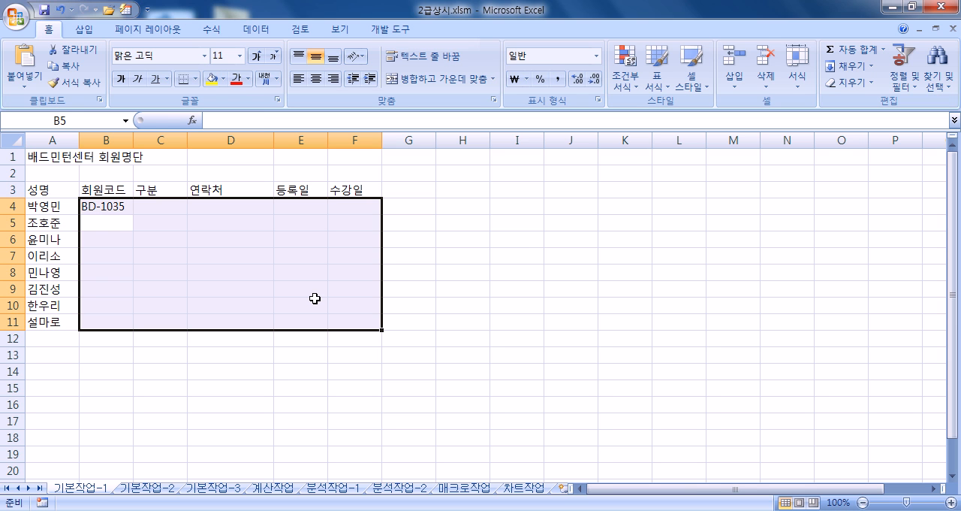
- Enter the next three members' codes in B5:B7
text(BD-0)
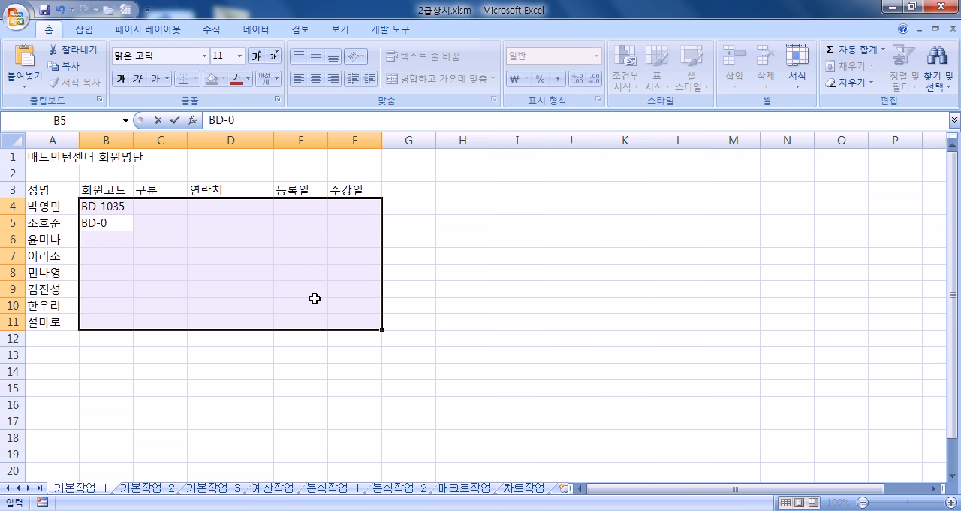
text(1068)
key(Return)
text(BD-1086)
key(Return)
text(BD-1268)
key(Return)
- Enter the last four members' codes in B8:B11 to complete the 회원코드 column
text(BD-2305)
key(Return)
text(BD-2048)
key(Return)
text(BD-21)
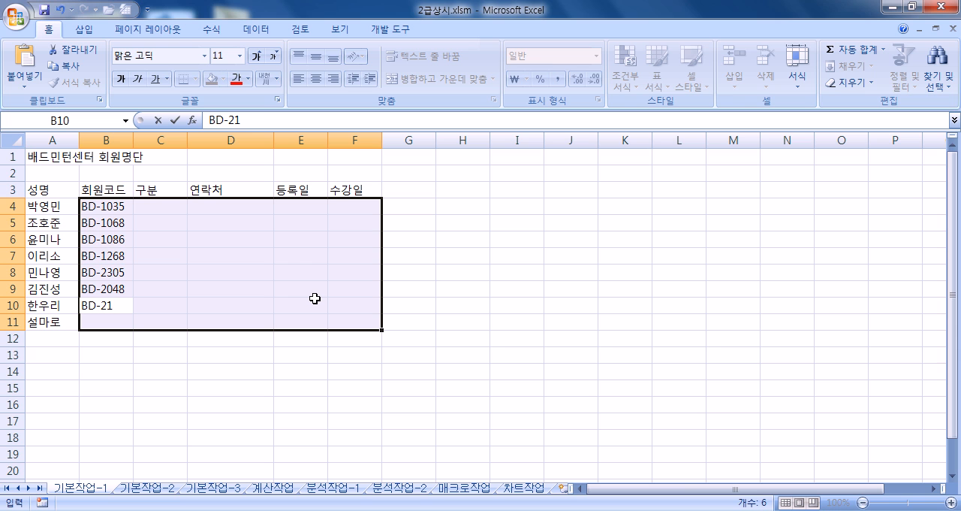
text(47)
key(Return)
text(BD-2369)
key(Return)
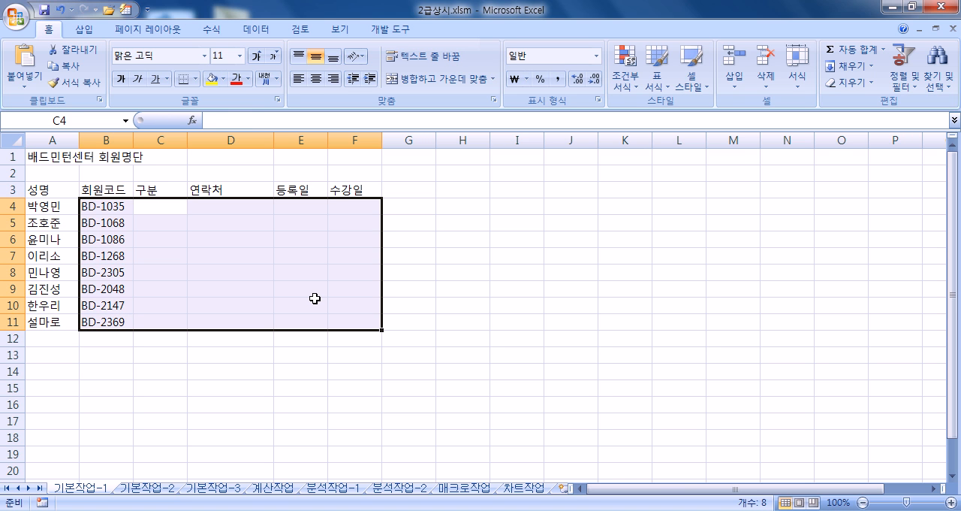
- Enter 정회원 under 구분 in C4 and C5
text(WJD)
key(BackSpace)
key(BackSpace)
key(BackSpace)
key(Hangul)
text(저ㅇ회원)
key(Return)
text(정)
key(Return)
- Fill C6:C8 of the 구분 column with 정회원, correcting the mistyped entry in C6
text(전)
key(Return)
text(정)
key(Return)
text(전)
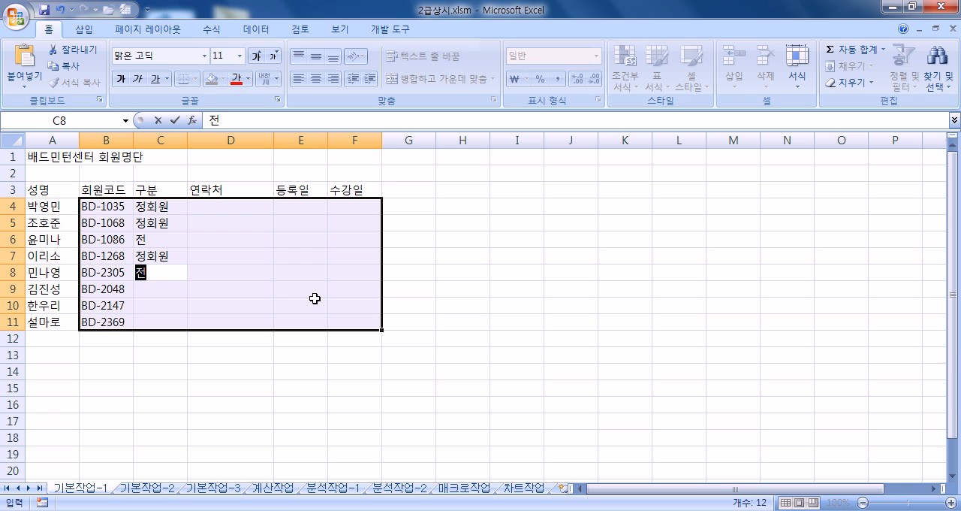
key(Up)
key(Up)
text(정)
key(Return)
key(Return)
text(정)
- Enter 준회원 in C9:C11 to complete the 구분 column
key(Return)
text(준회원)
key(Return)
text(준)
key(Return)
text(준)
key(Return)
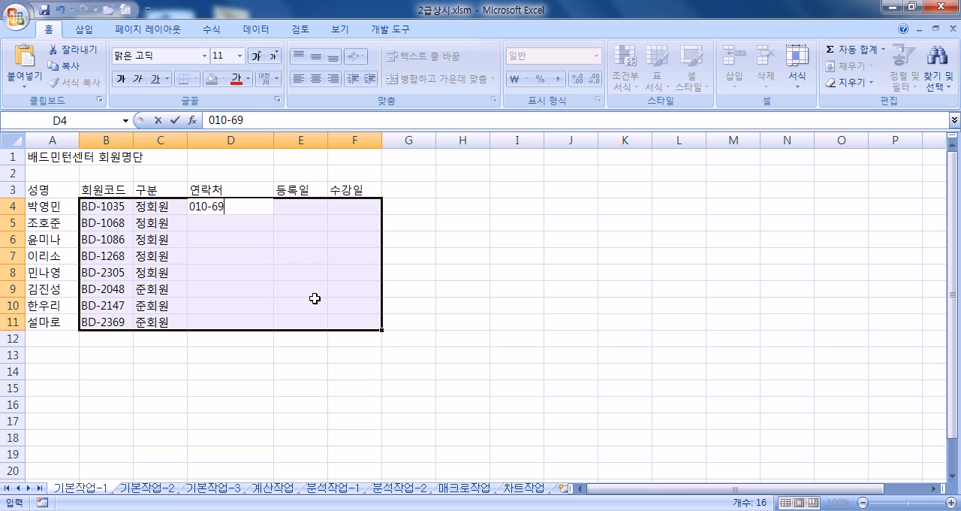
- Enter the first two members' phone numbers under 연락처 in D4 and D5
key(Return)
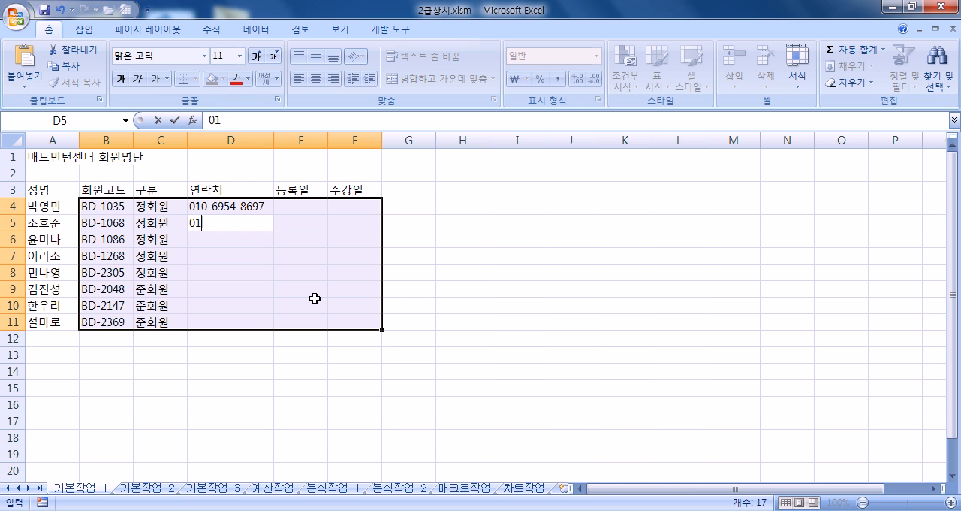
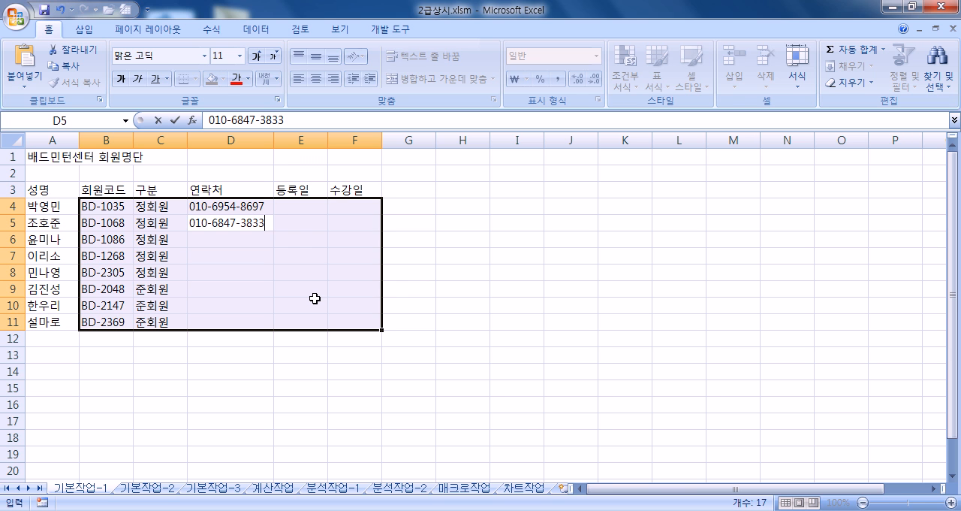
key(Escape)
key(Return)
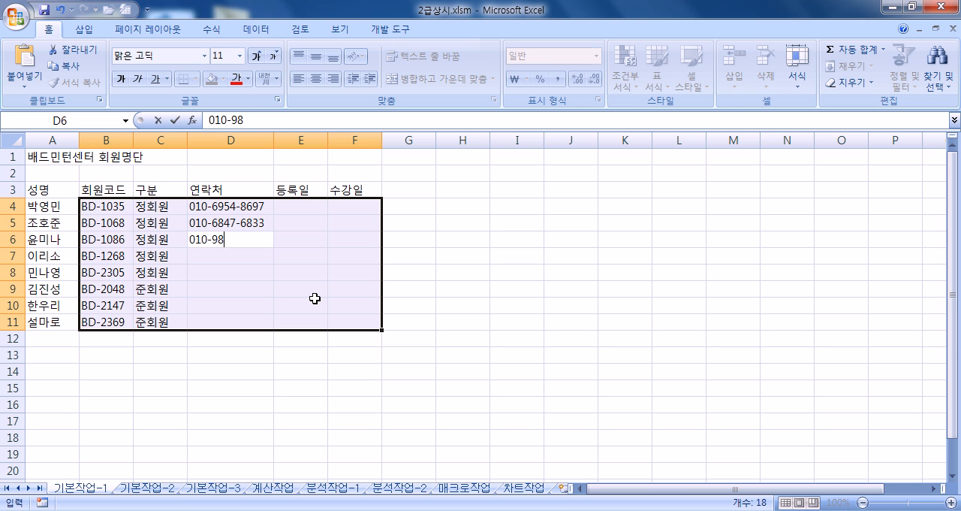
- Enter the third and fourth members' phone numbers in D6 and D7
key(Return)
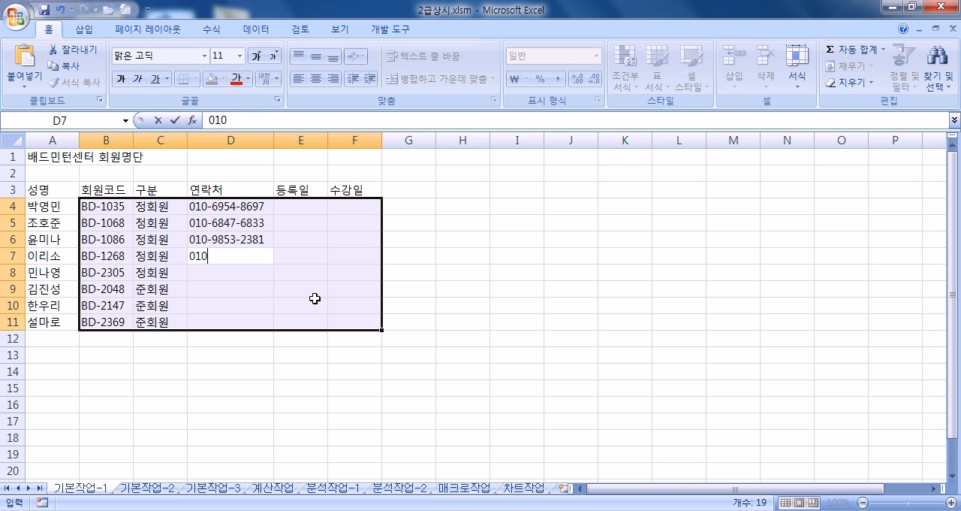
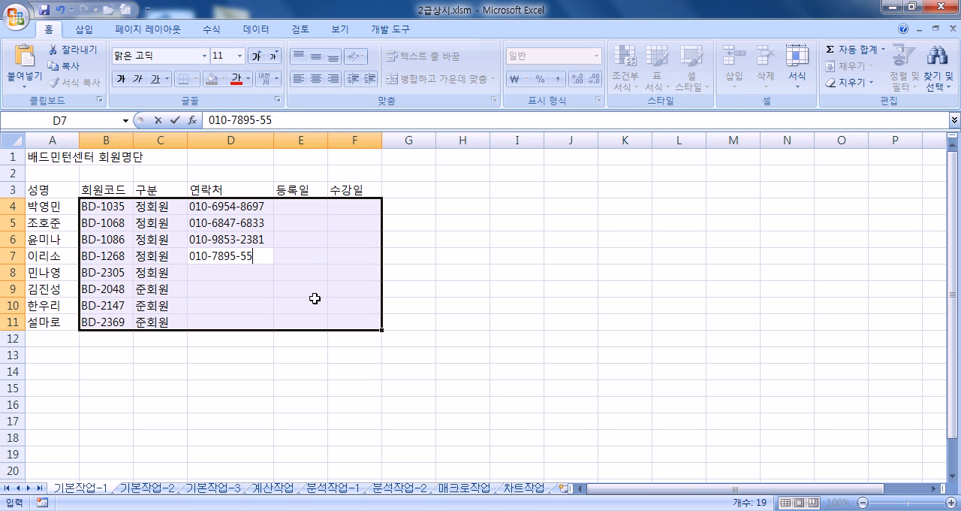
key(Return)
- Enter the fifth and sixth members' phone numbers in D8 and D9
key(Return)
key(Return)
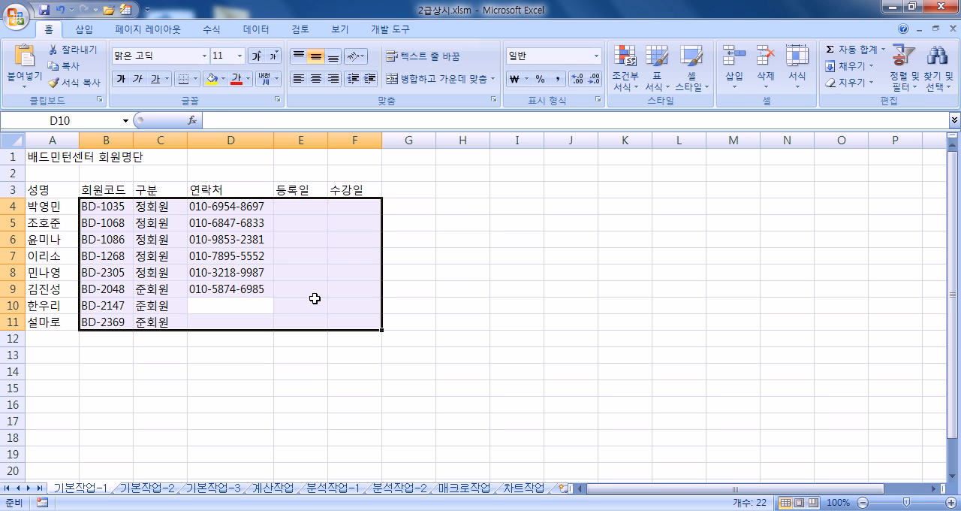
- Complete the 연락처 column with the last two members' phone numbers in D10 and D11
key(Return)
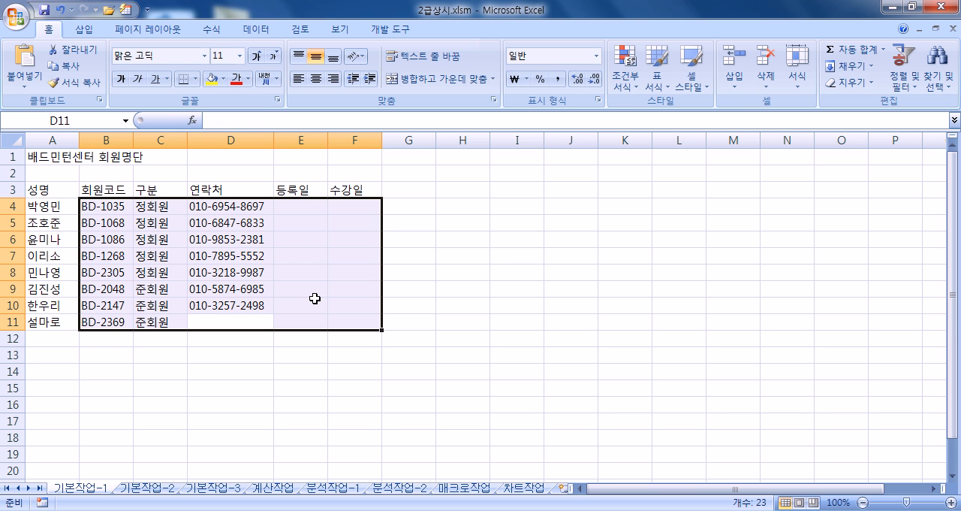
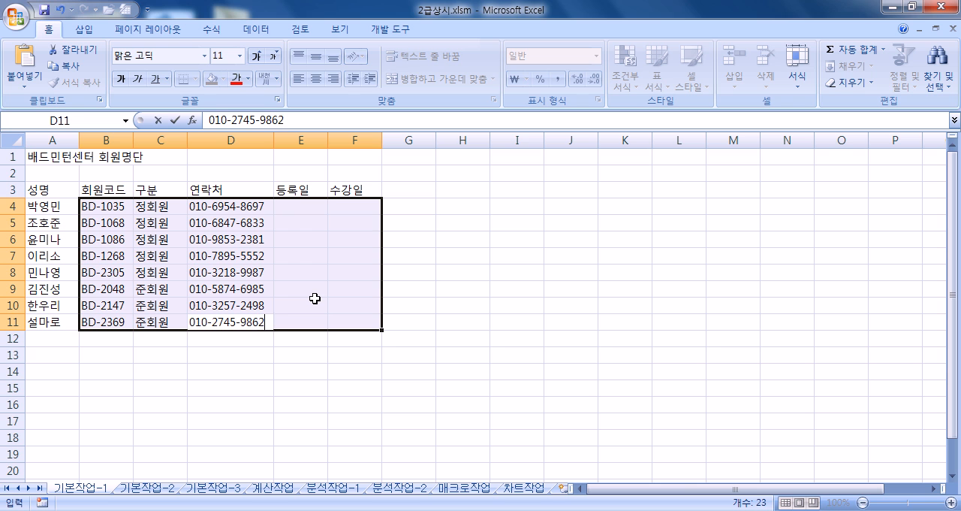
key(Return)
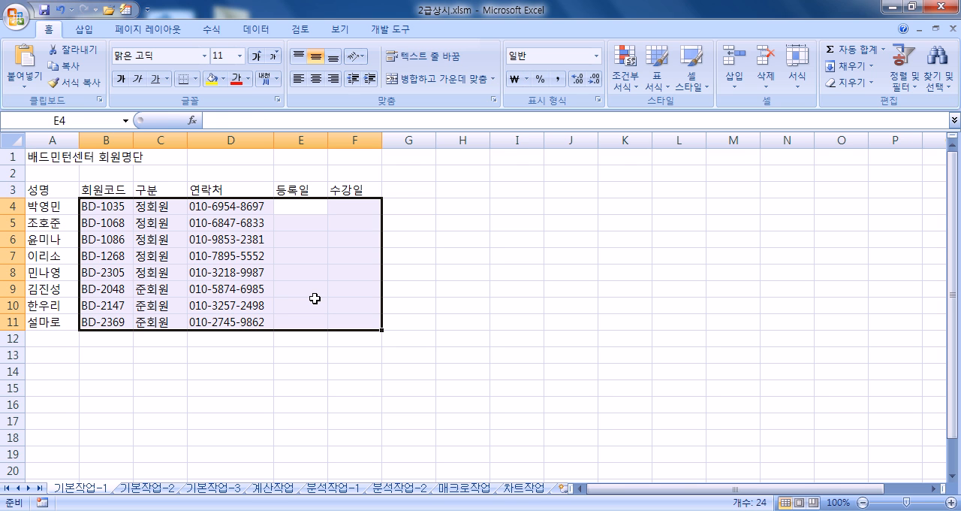
- Enter the registration dates 3월 2일 in E4 and 3월 19일 in E5 under 등록일
text(3월 2이)
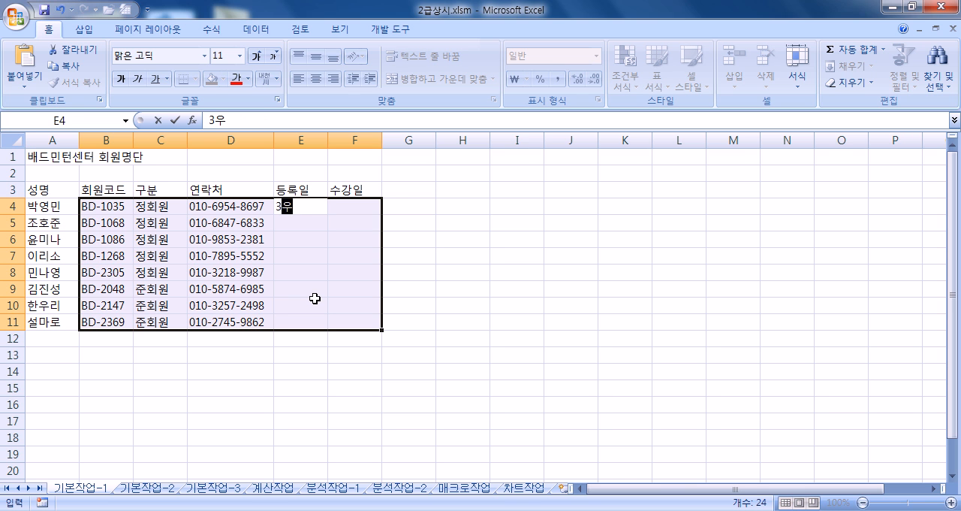
text(ㄹ)
key(Return)
text(3월 19이)
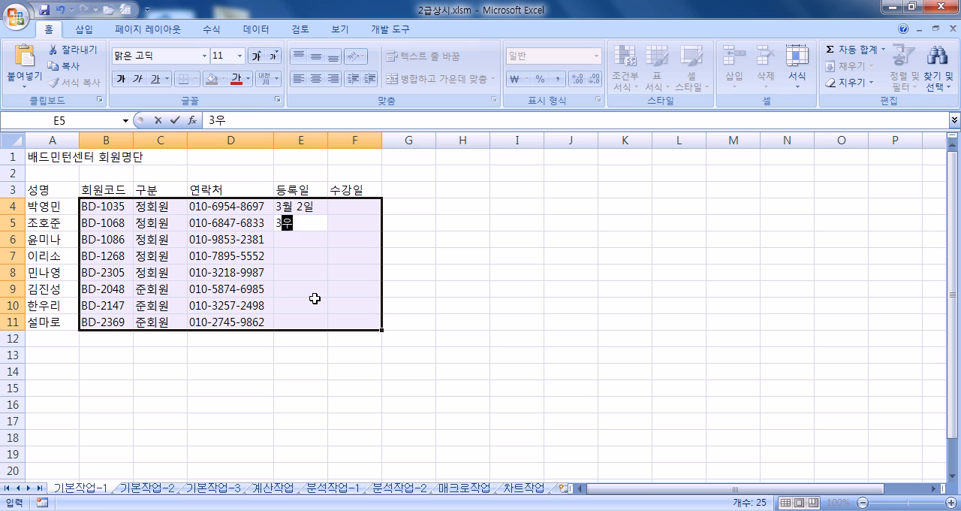
text(ㄹ)
key(Return)
- Enter the registration dates 4월 7일 in E6 and 4월 10일 in E7
text(3월 19일)
key(Escape)
text(4월 )
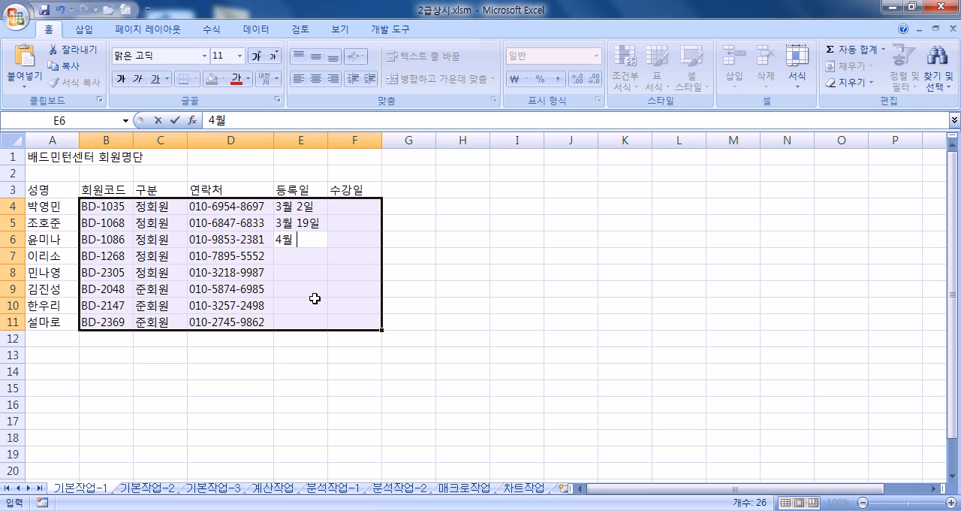
text(7일)
key(Return)
text(4ㅇ)
text(ㅝㄹ)
text( 10)
text(일)
key(Return)
- Enter the registration dates 4월 12일 in E8 and 5월 1일 in E9
text(4월)
text( 12일)
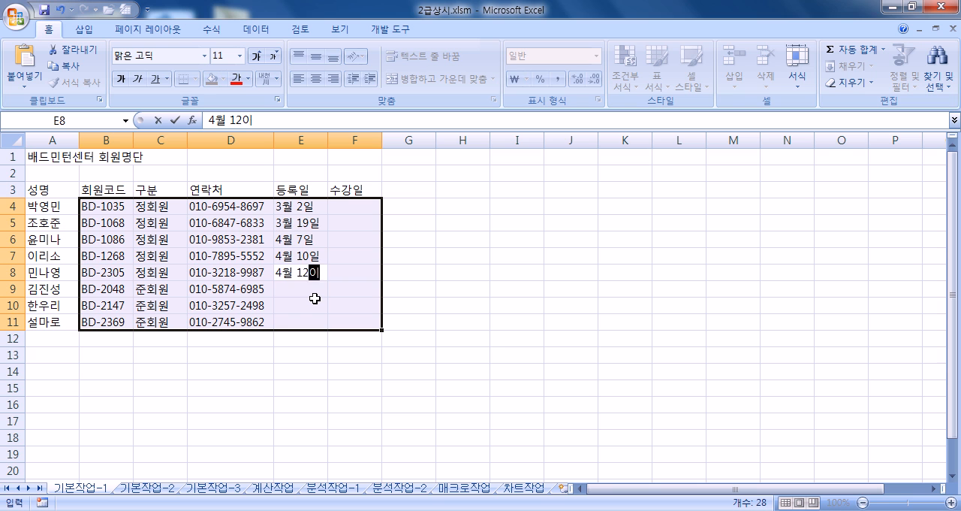
key(Return)
text(5월 1ㅇ)
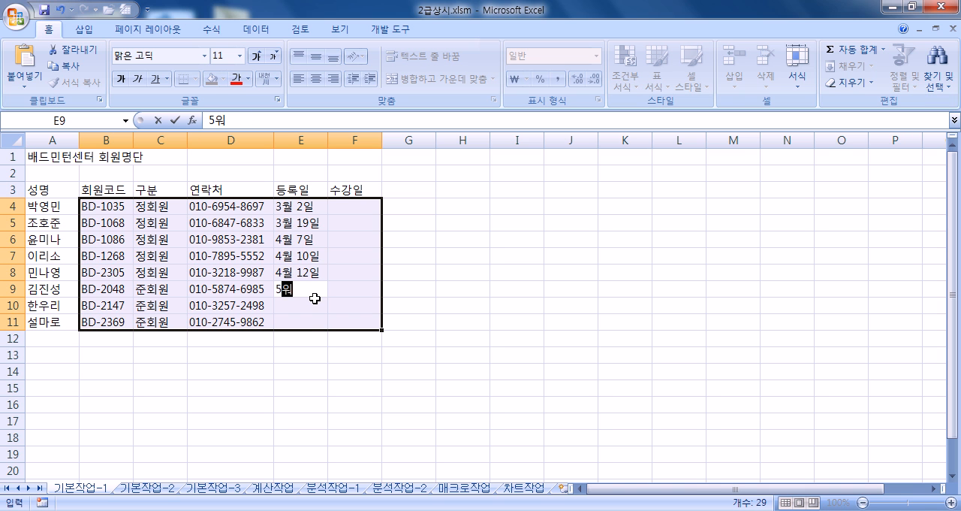
text(일)
key(Return)
- Complete the 등록일 column with 5월 3일 in E10 and 5월 4일 in E11
text(5)
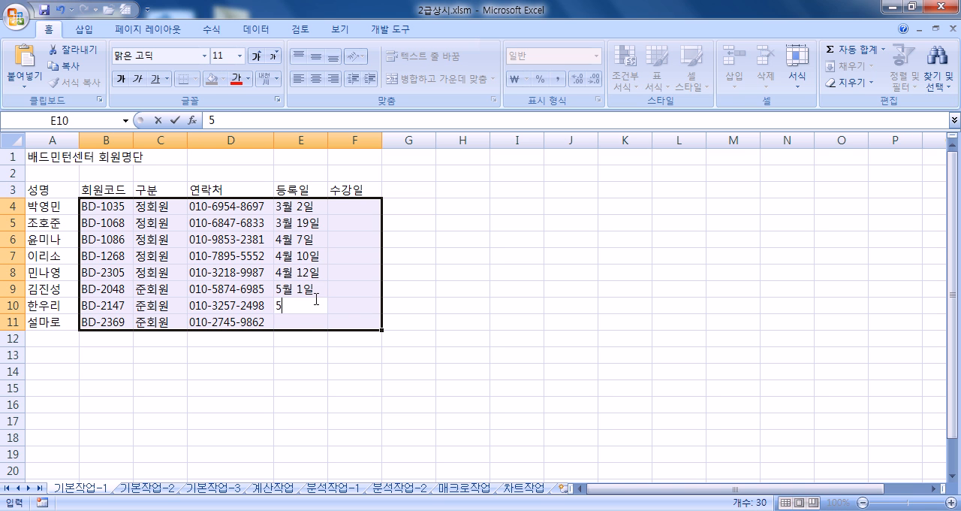
text(월 3일)
key(Return)
text(54월 4일)
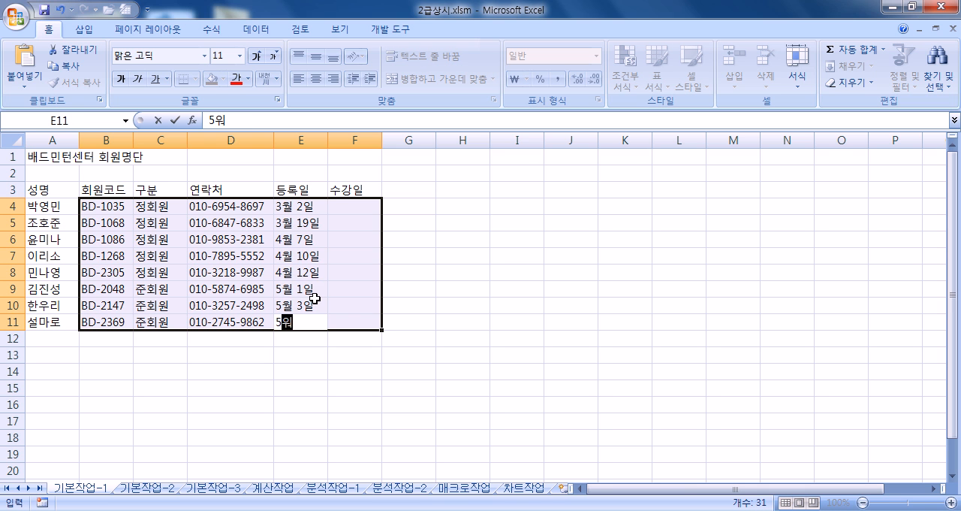
key(Return)
- Enter the class days 월, 수, 금 in F4 and 화, 목, 토 in F5 under 수강일
text(워월, )
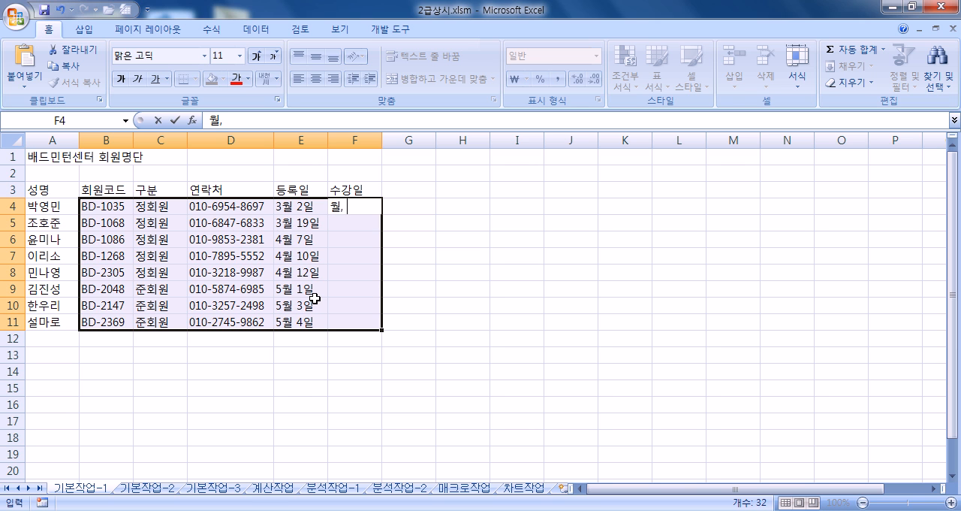
text(수, ㄱ)
key(Return)
text(화, 모그)
key(BackSpace)
key(BackSpace)
key(BackSpace)
text(목, 토)
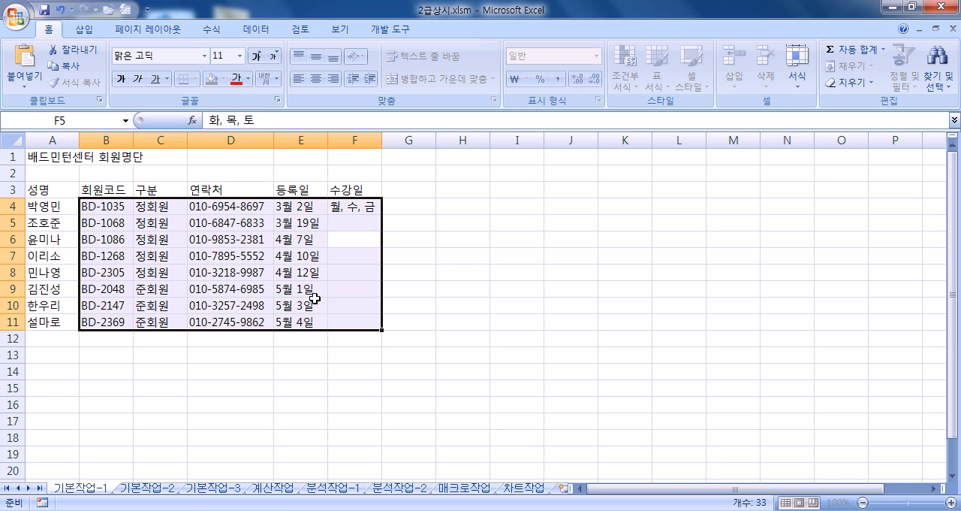
key(Return)
- Enter the class days 화, 목, 토 in F6 and F8, and 월, 수, 금 in F7
text(화, 목, 토)
key(Return)
text(월, 수, 금)
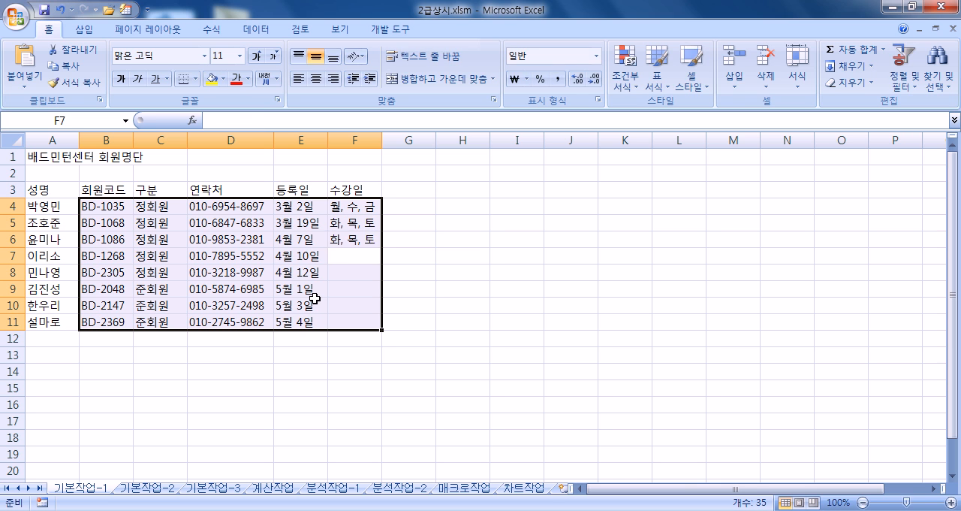
key(Return)
text(호ㅏ)
key(Return)
- Complete the 수강일 column with 월, 수, 금 in F9 and F10 and 화, 목, 토 in F11
text(월, 수, 금)
key(Return)
text(월)
key(Return)
text(화, 목, 토)
key(Return)
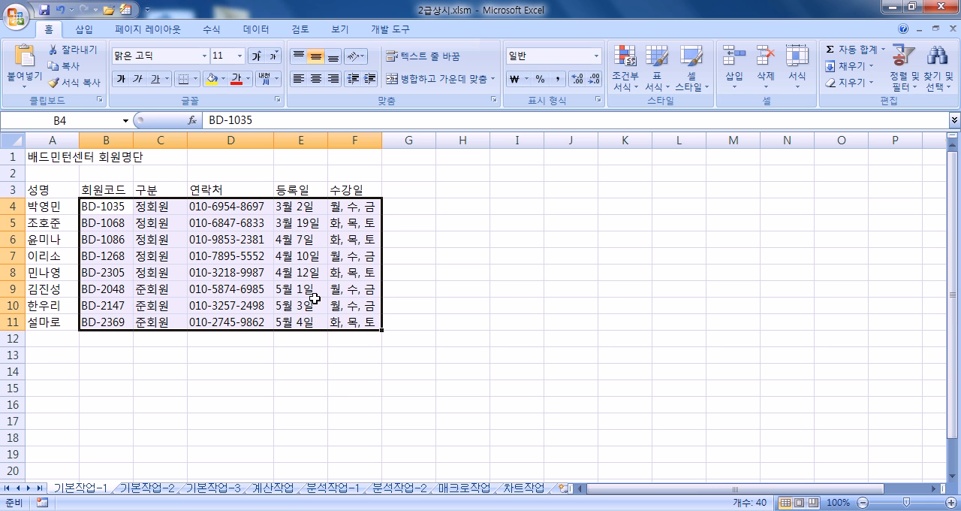
- Copy the header row A3:F3 and paste it into the empty area starting at H3
click(59, 159)
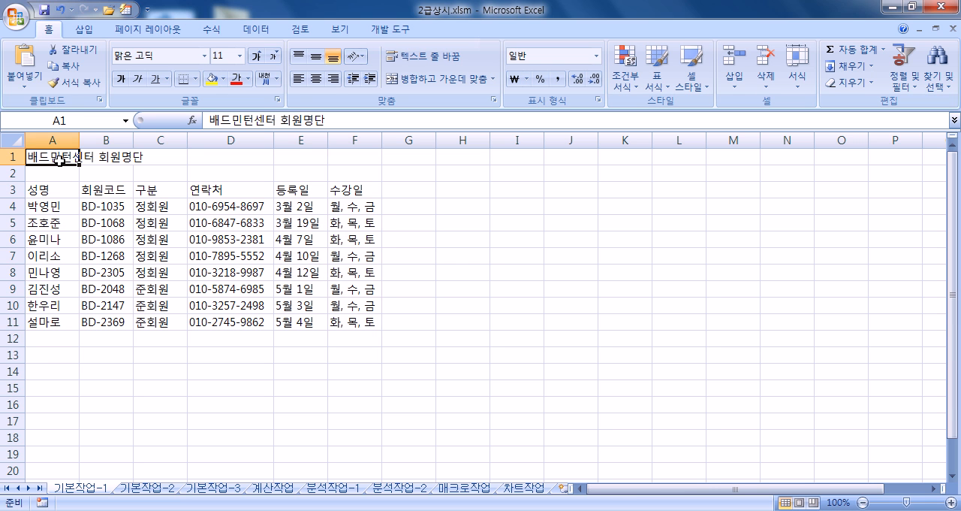
key(ctrl+Down)
key(ctrl+shift+Right)
key(ctrl+c)
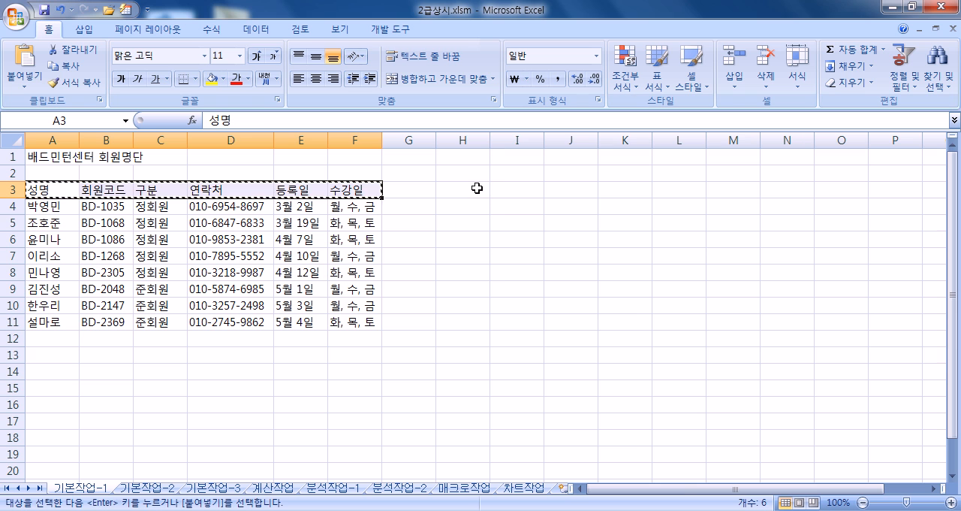
click(486, 188)
key(ctrl+v)
key(Escape)
- Enter the class days 월, 수, 금 in M4 and 화, 목, 토 in M5 under the copied 수강일 header
click(733, 207)
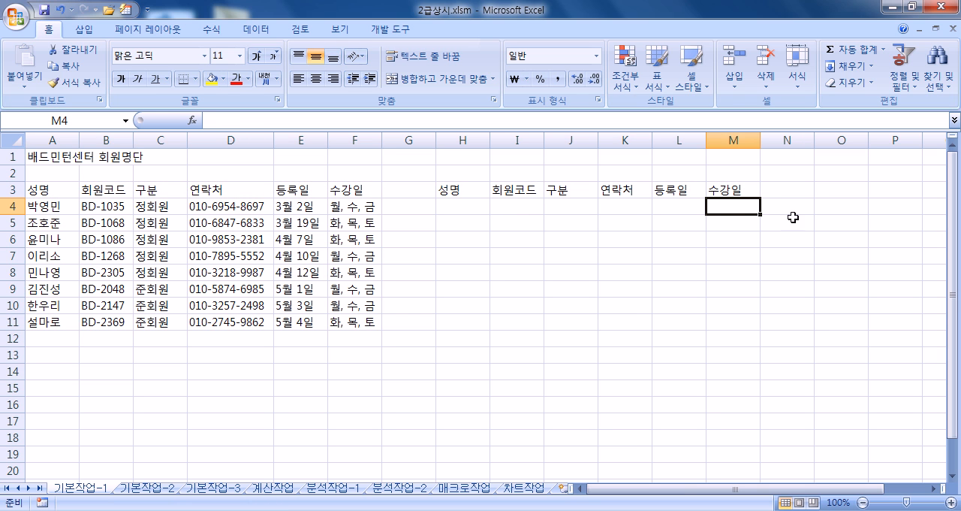
text(ㅇ)
text(, 수, 금)
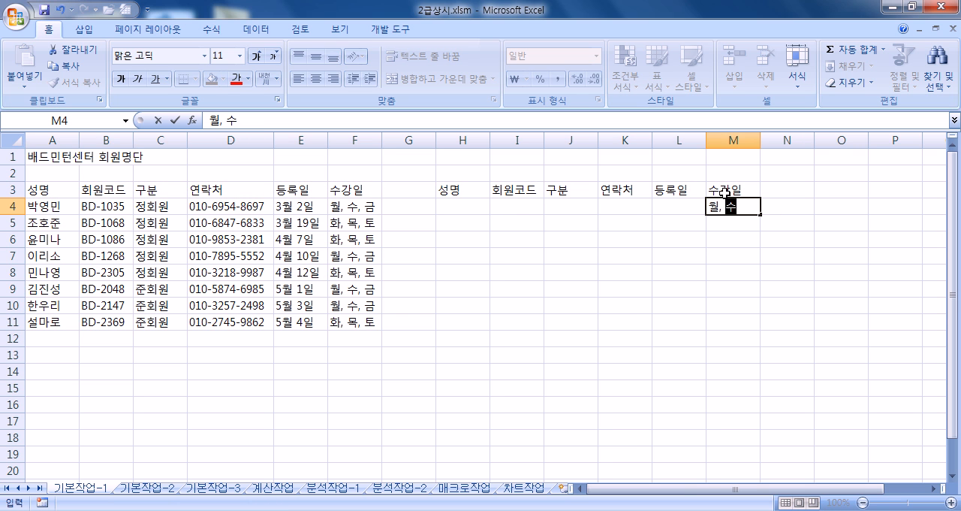
key(Return)
text(화, 목, 토)
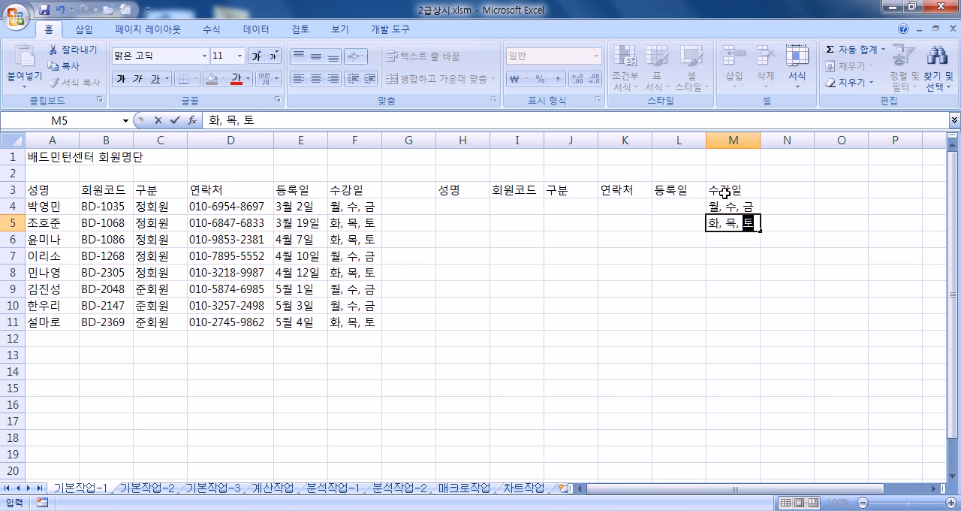
key(Return)
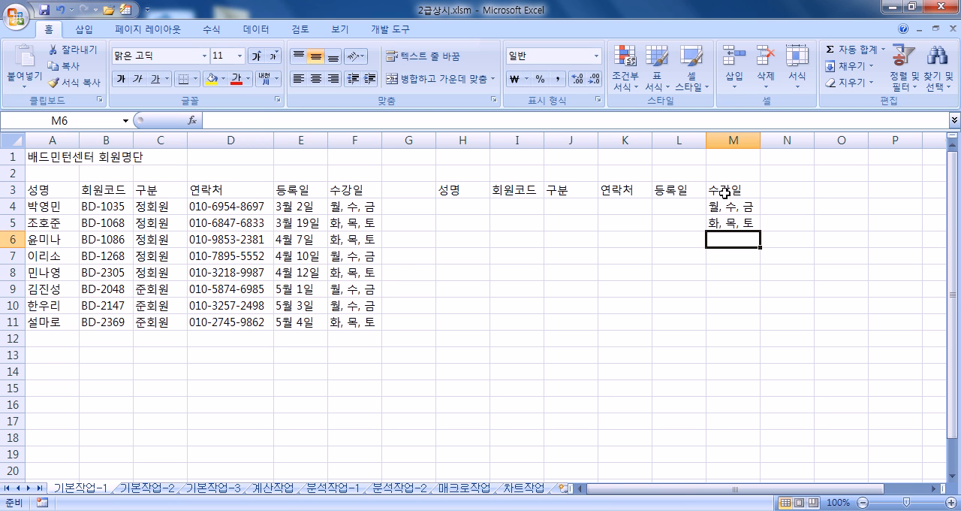
- Enter 화, 목, 토 in M6 and M8, and 월, 수, 금 in M7
text(화, 목, 토)
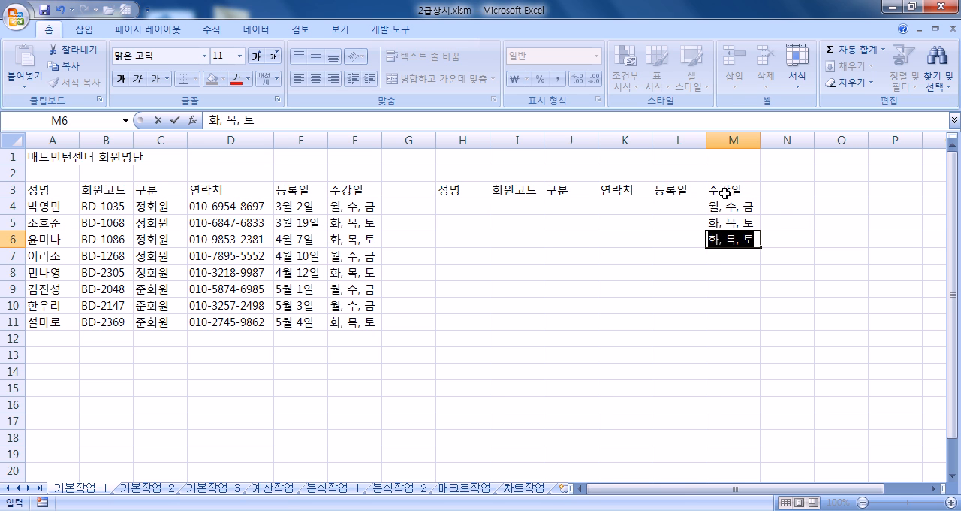
key(Return)
key(Return)
text(월, 수, 금)
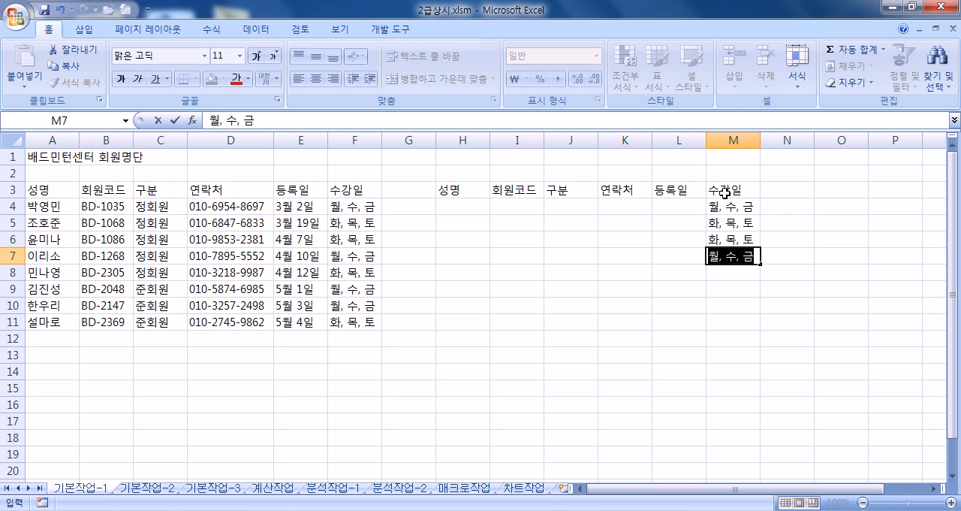
key(Return)
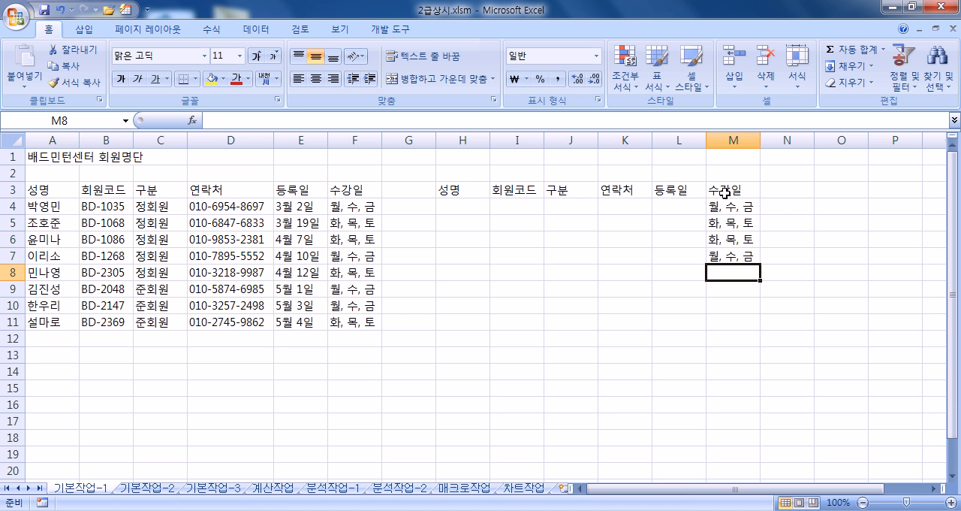
text(화)
- Enter 월, 수, 금 in M9 and M10, and start 화, 목, 토 in M11 but discard that entry
key(Return)
text(우)
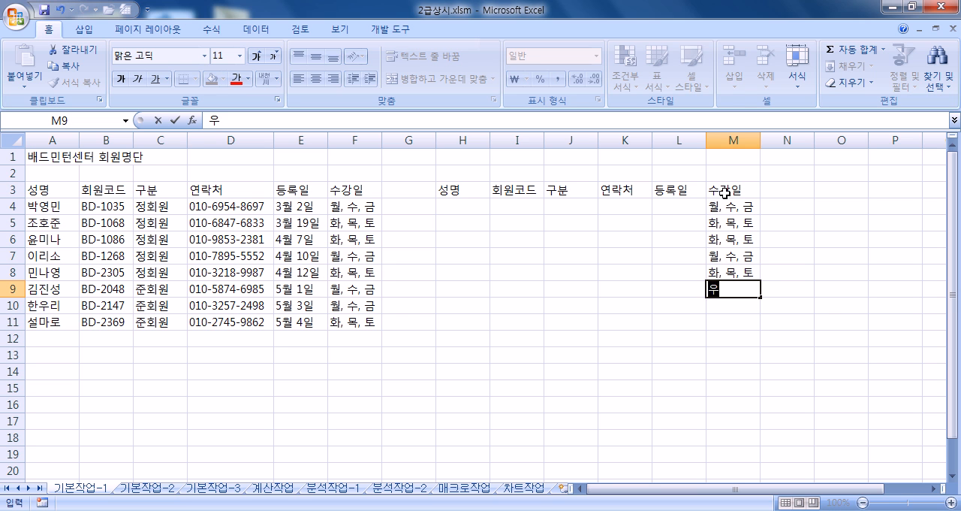
text(ㅓㄹ)
key(Return)
text(워)
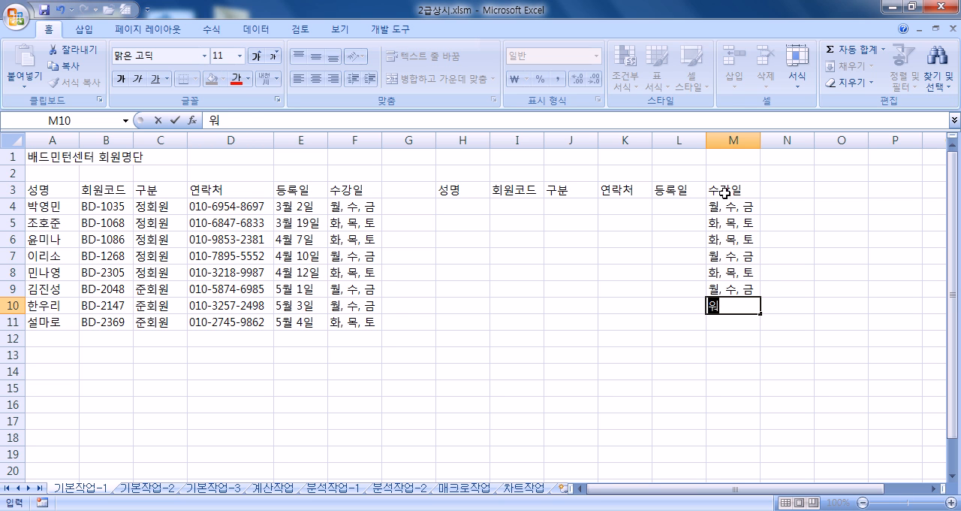
text(ㄹ)
key(Return)
text(화)
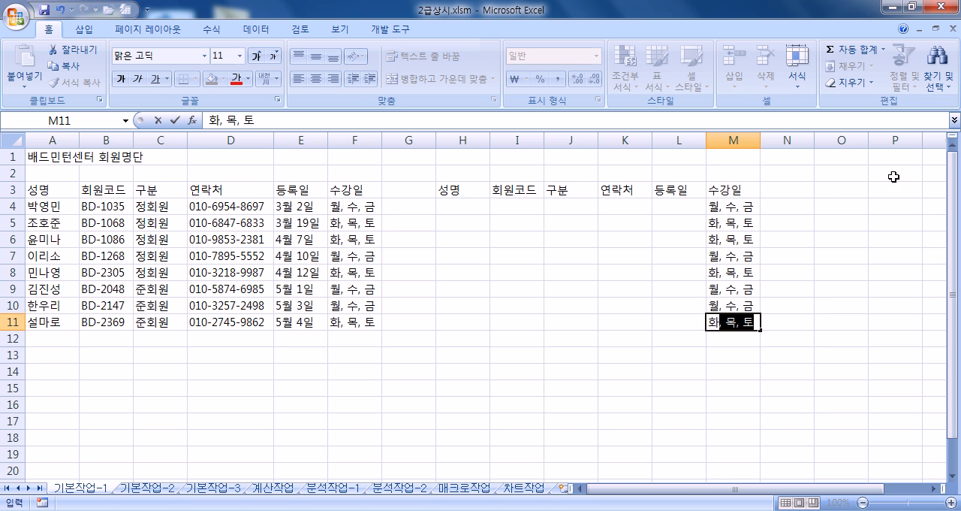
key(Escape)
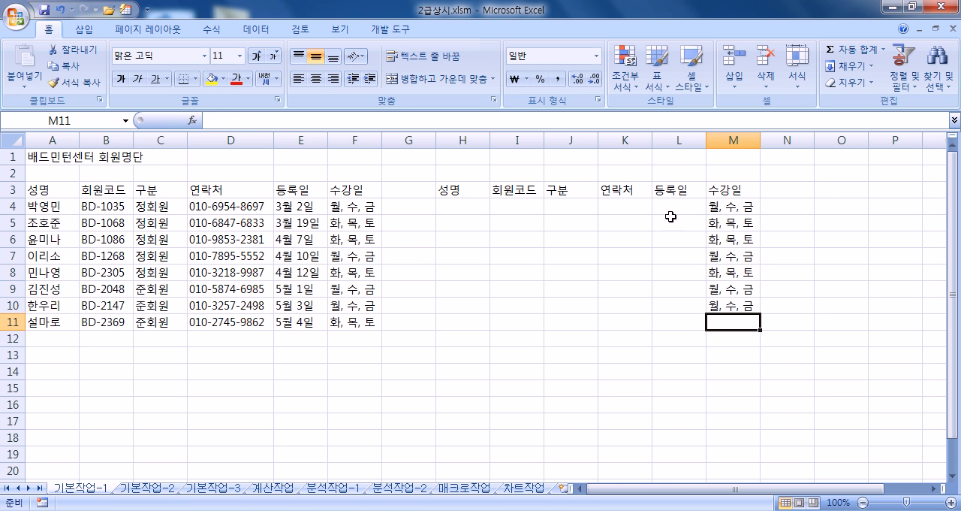
- Clear the class-day entries in M6:M10
drag(744, 239, 731, 307)
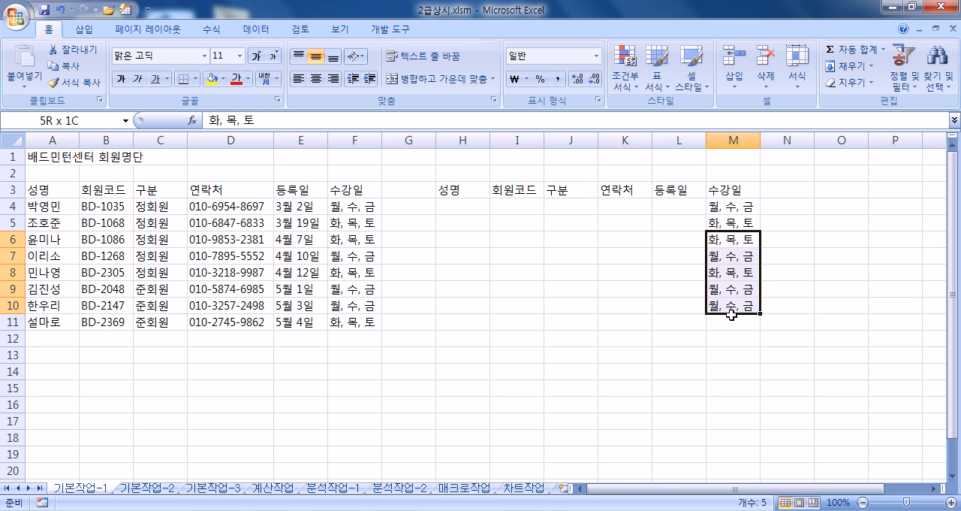
key(Delete)
click(606, 293)
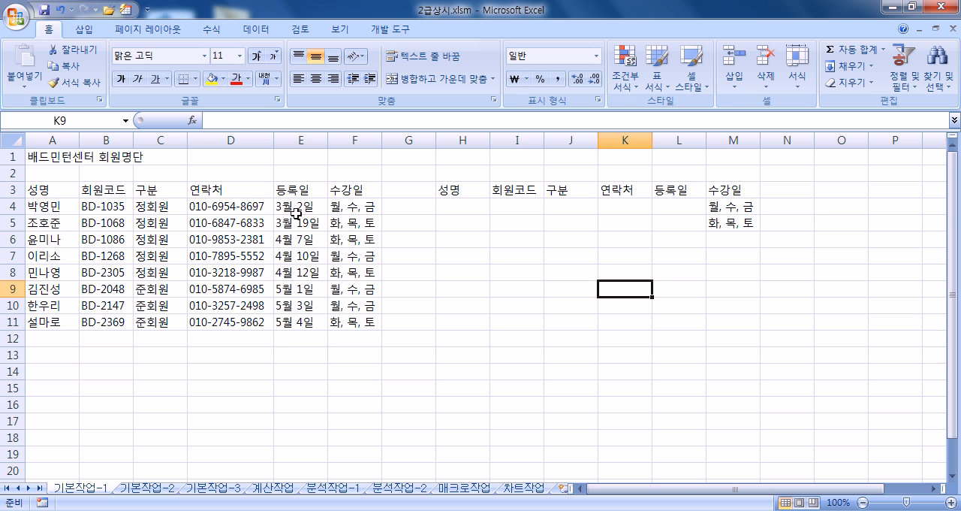
- Enter 정회원 in J4 under the copied 구분 header
drag(62, 209, 48, 321)
click(443, 209)
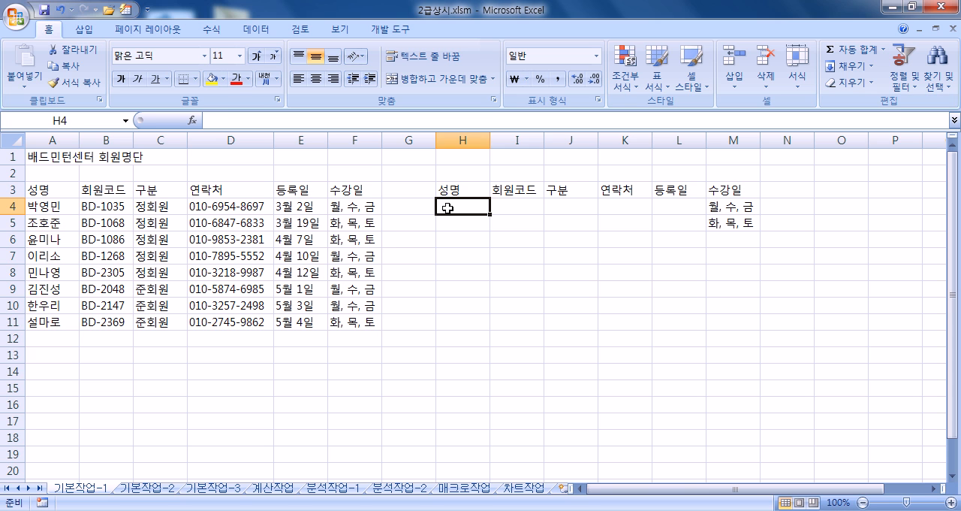
key(Tab)
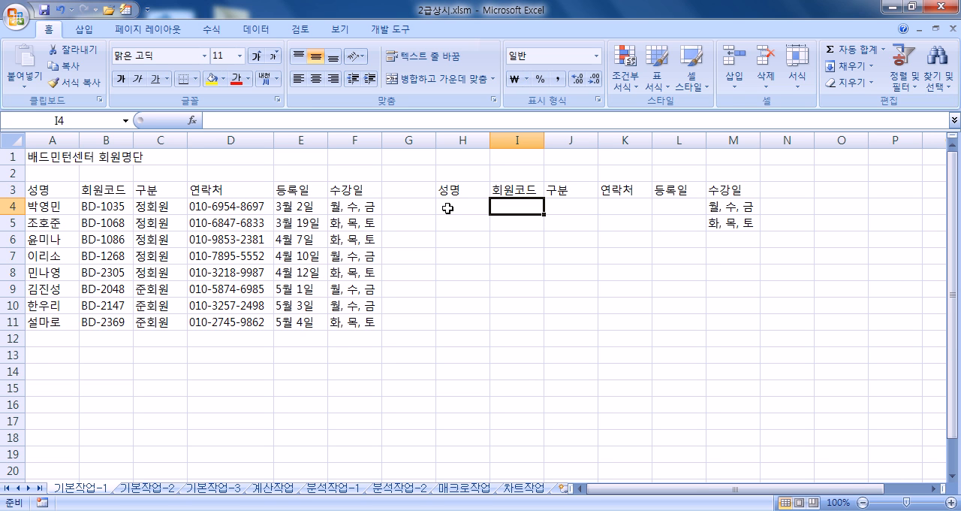
key(Tab)
text(정회원)
key(Return)
- Enter 정회원 in each of the cells J5:J8
text(정회원)
key(Return)
text(정회원)
key(Return)
text(저ㅇ회원)
key(Return)
- Enter 준회원 in J9 under 구분
text(정회원)
key(Return)
text(주ㅡㄴ)
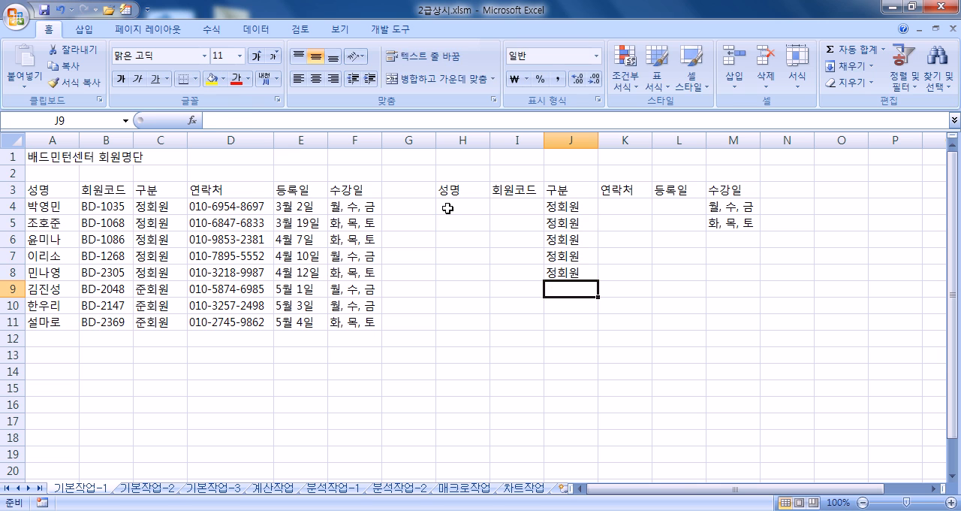
text(회원)
key(Return)
- Enter 준회원 in J10 and J11 by accepting the suggested completion
text(준)
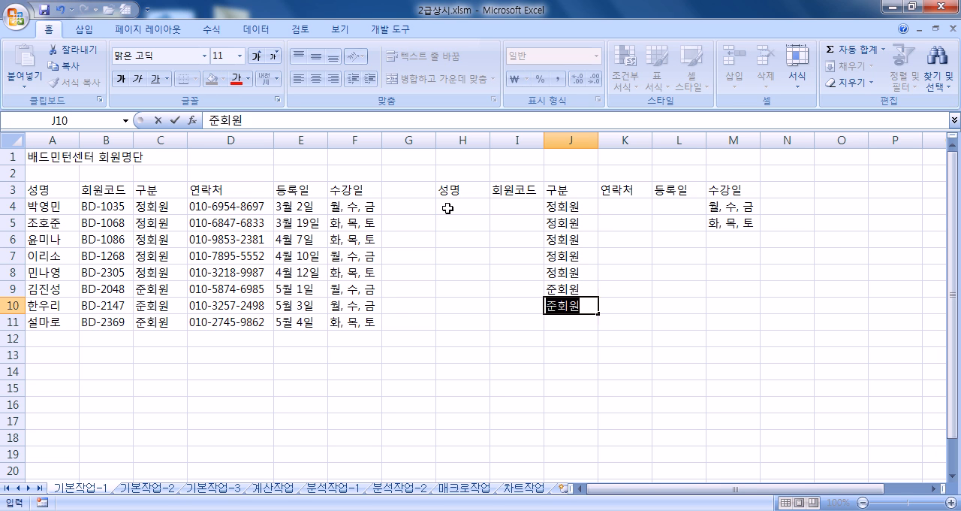
key(Return)
text(준)
key(Return)
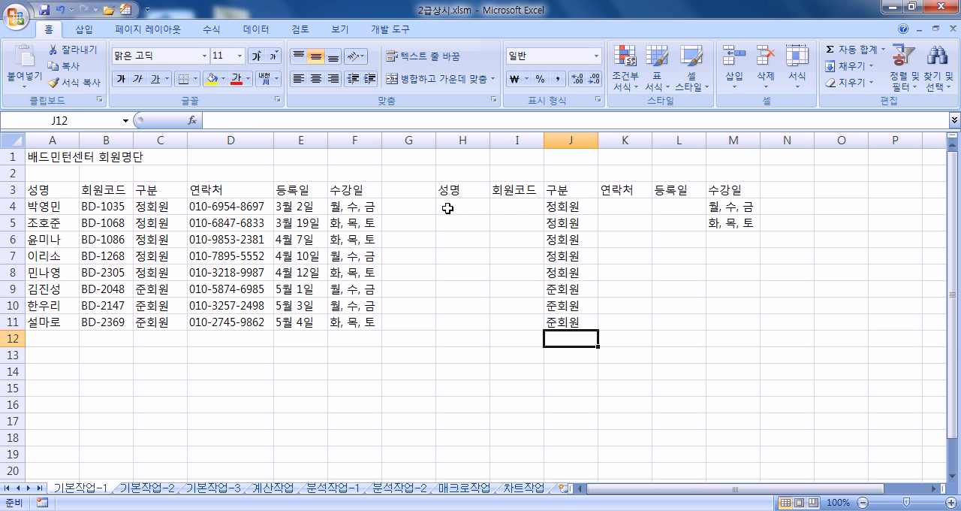
- Clear the 구분 entries in J5:J8 and J10:J11, keeping only J4 and J9
click(559, 231)
drag(559, 230, 560, 329)
key(Delete)
key(Delete)
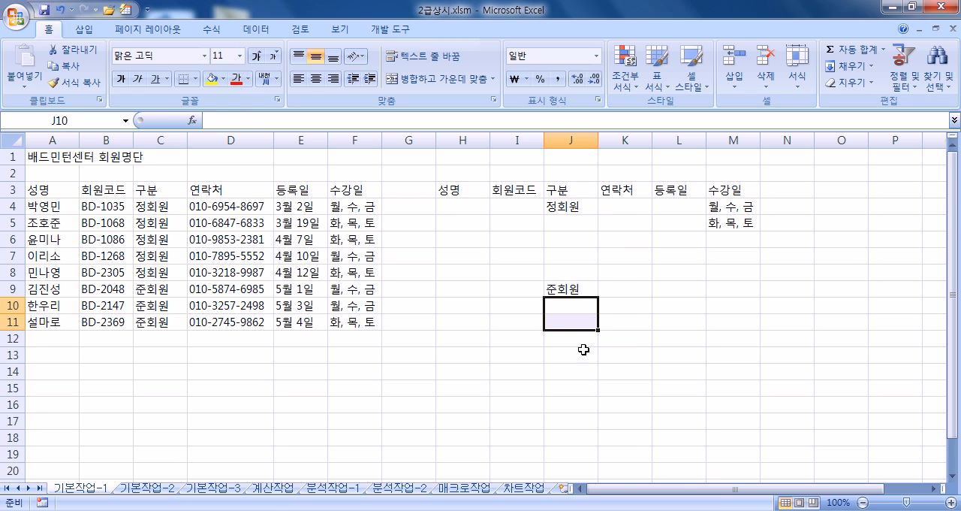
- Fill J5:J8 with 정회원, entering only 정 and accepting the AutoComplete suggestion in each cell
click(558, 224)
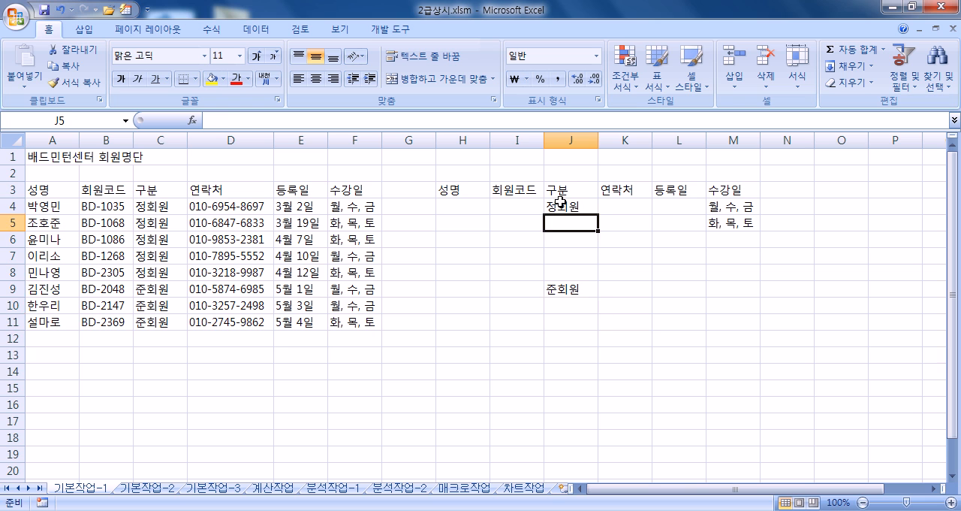
click(560, 201)
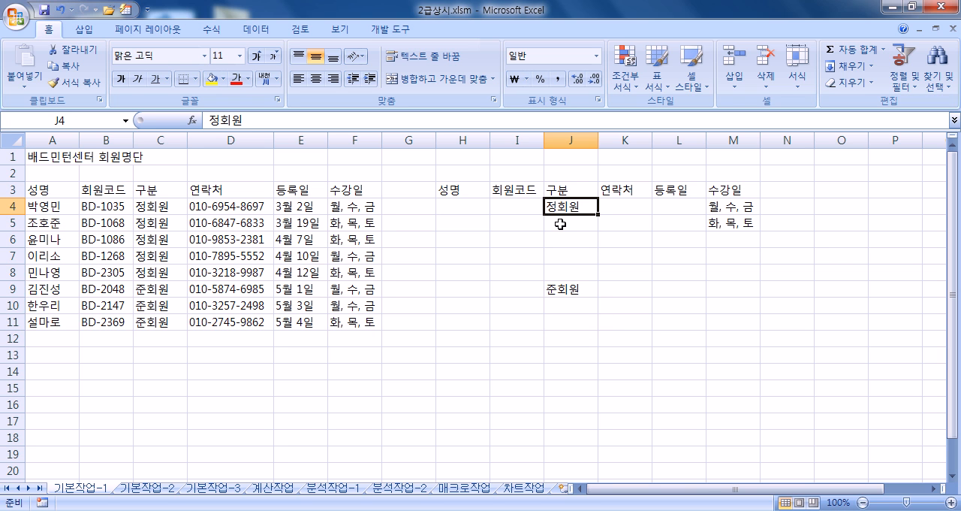
click(560, 224)
text(정)
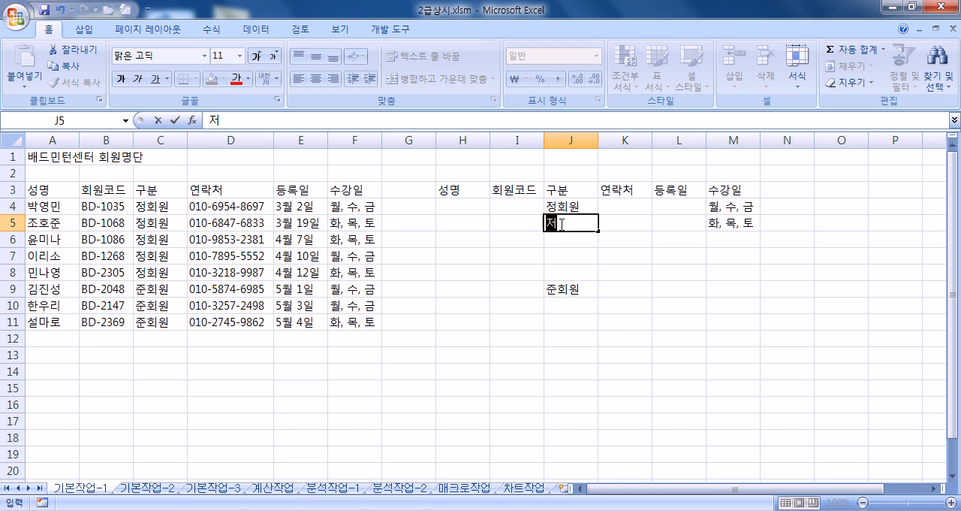
key(Return)
text(정)
key(Return)
text(정)
key(Return)
text(정)
key(Return)
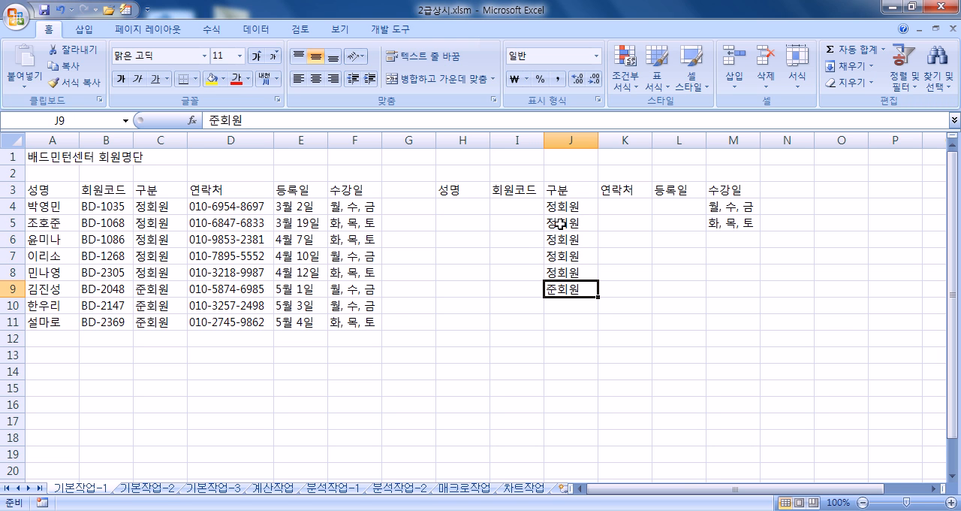
- Fill J10 and J11 with 준회원, entering only 준 and accepting the AutoComplete suggestion
key(Return)
text(준회원)
key(Return)
text(준)
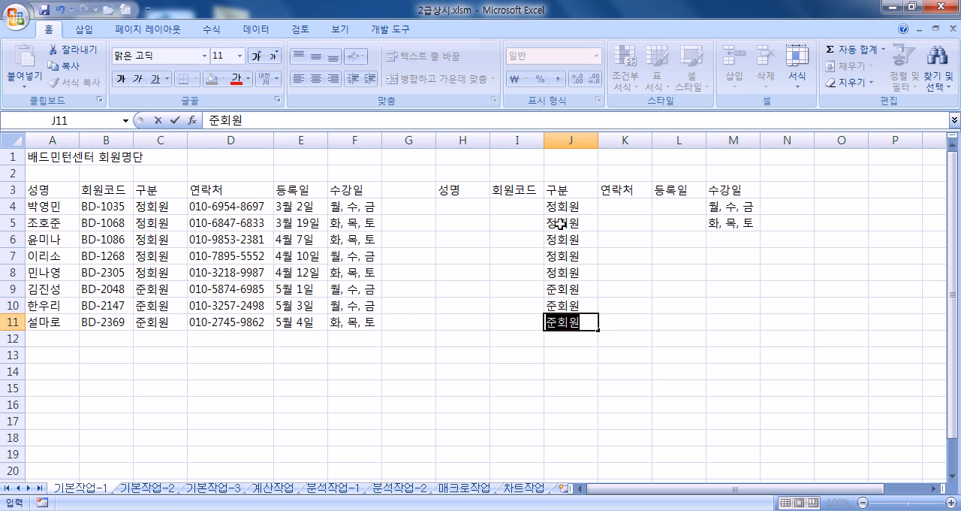
key(Return)
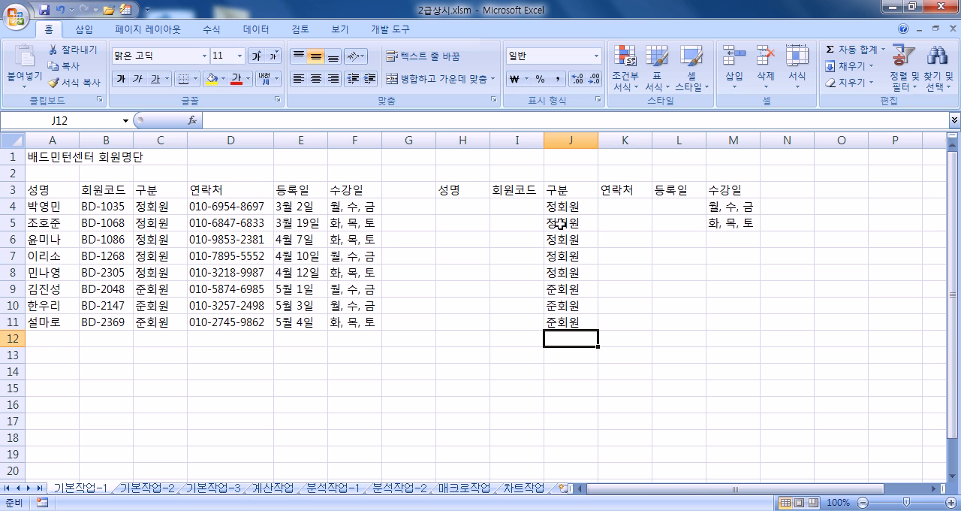
- Enter the class days 화, 목, 토 in M6 and 월, 수, 금 in M7 under 수강일
click(673, 201)
drag(672, 201, 678, 316)
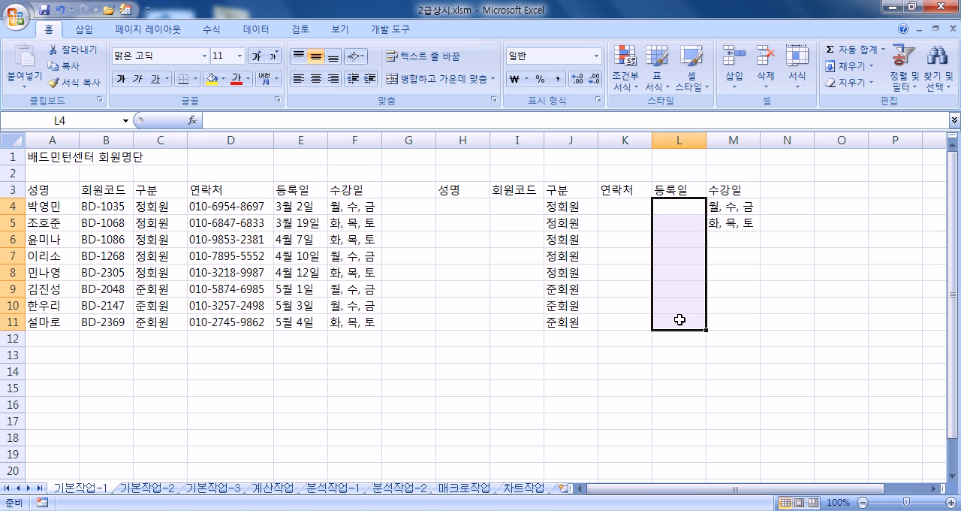
click(727, 237)
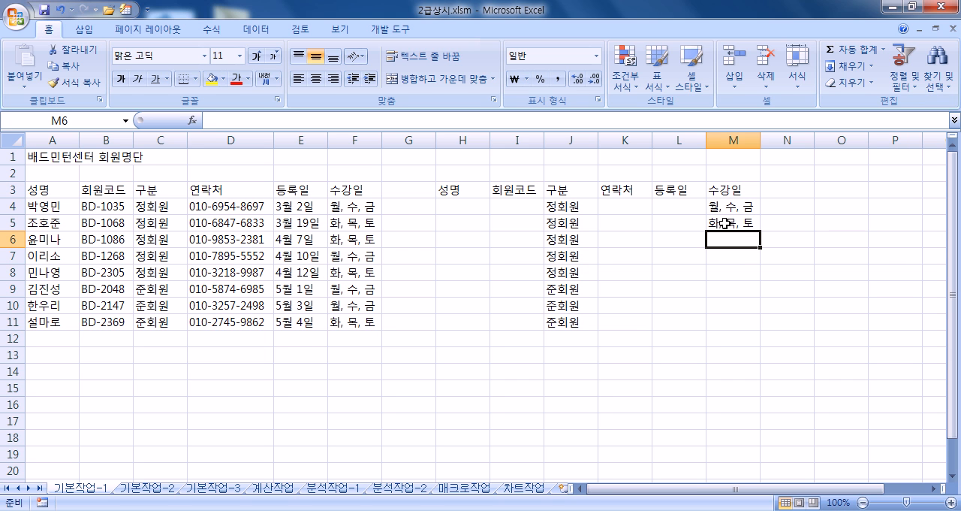
click(723, 207)
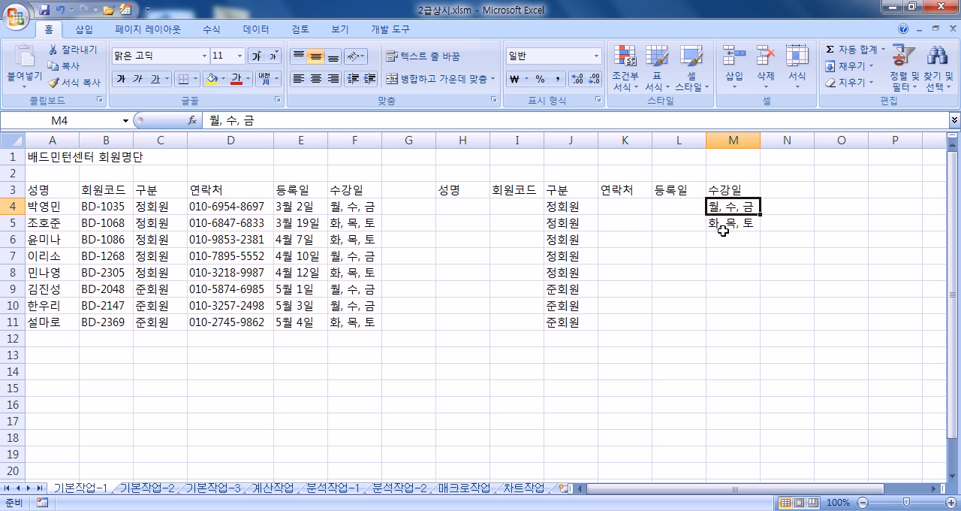
click(724, 227)
click(724, 241)
text(화, 목, 토)
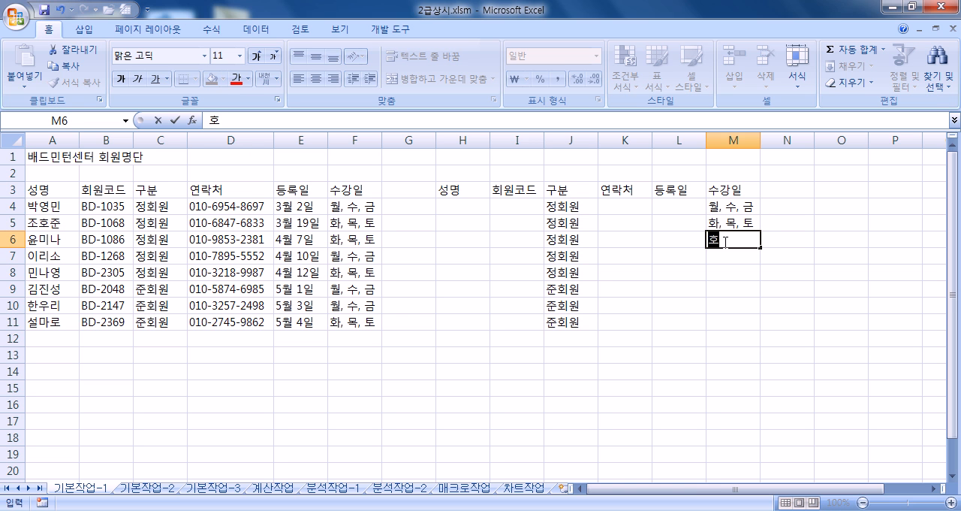
key(Return)
text(월, 수, 금)
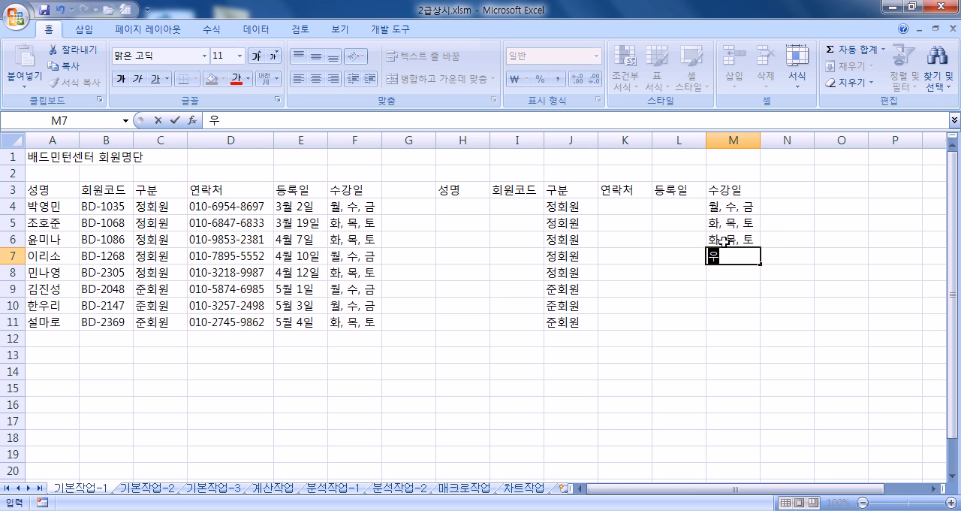
key(Return)
- Complete the copied 수강일 column with 화, 목, 토 in M8 and M11, and 월, 수, 금 in M9 and M10
text(화, 목, 토)
key(Return)
text(월, 수, 금)
key(Return)
text(월, 수, 금)
key(Return)
text(호)
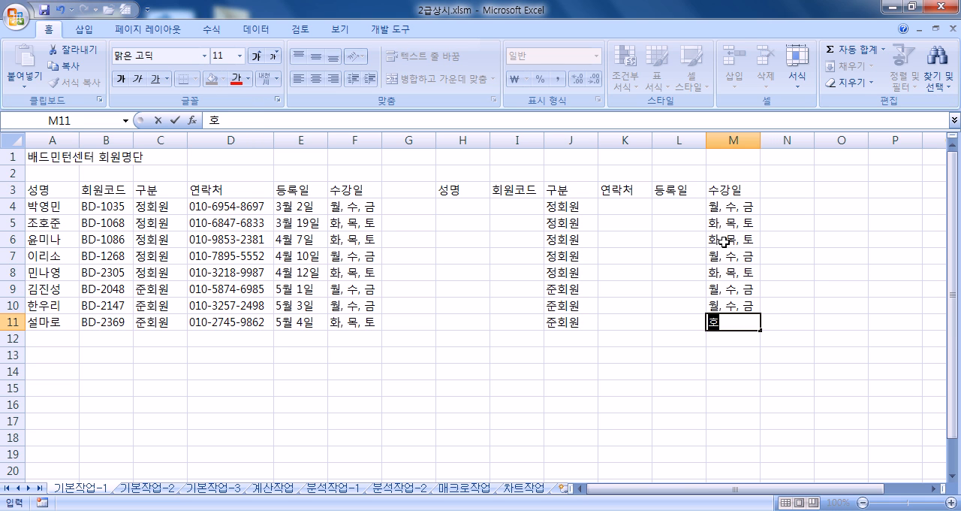
text(ㅏ)
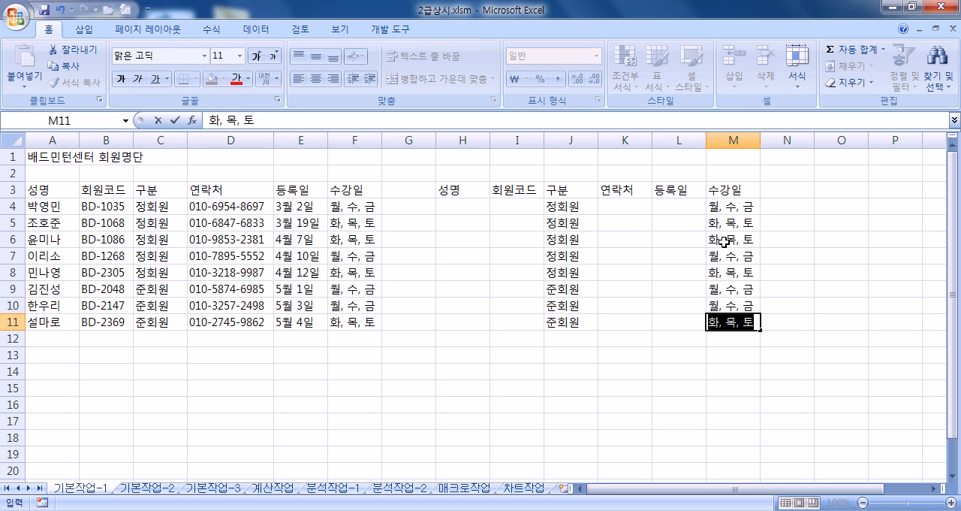
click(751, 220)
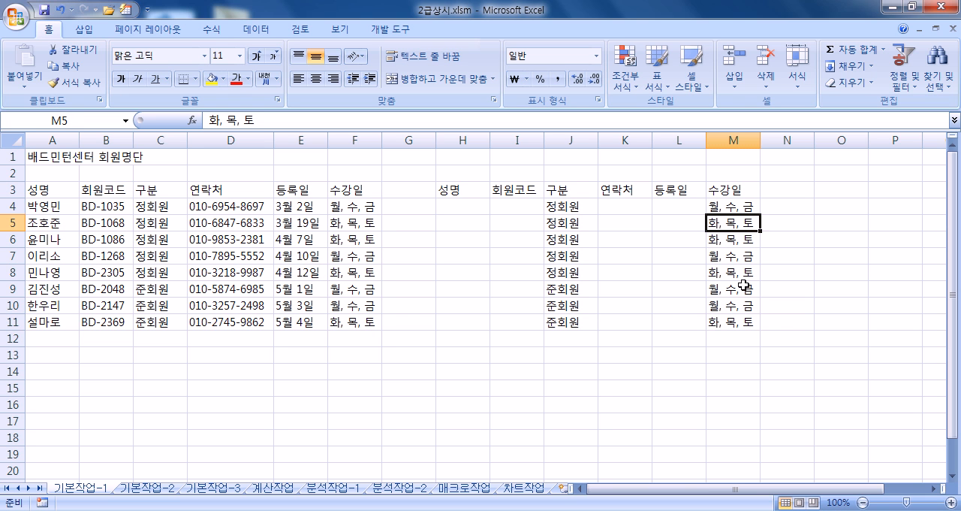
- Compare the repeated 수강일 entries in M5 and M8, and select the 연락처 range D4:D11 for review
click(740, 274)
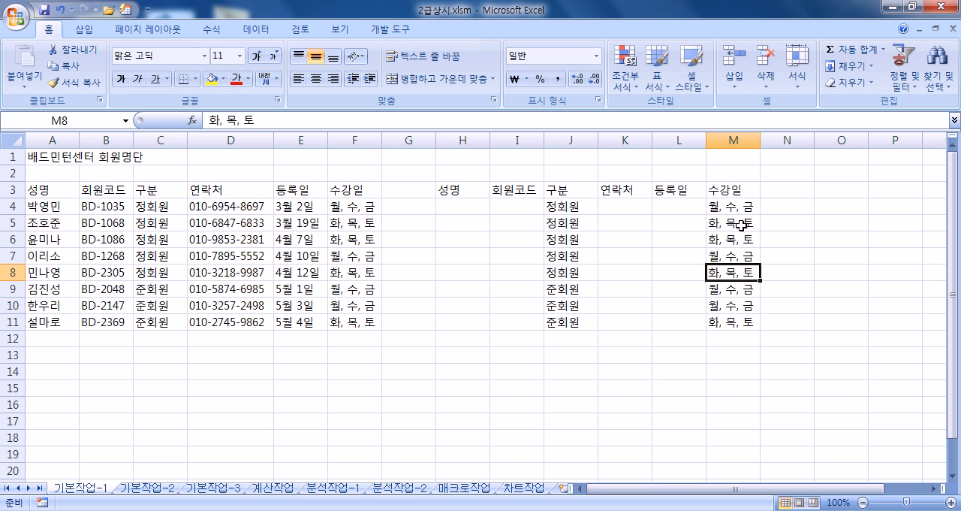
click(742, 224)
click(739, 273)
click(333, 209)
drag(233, 207, 214, 321)
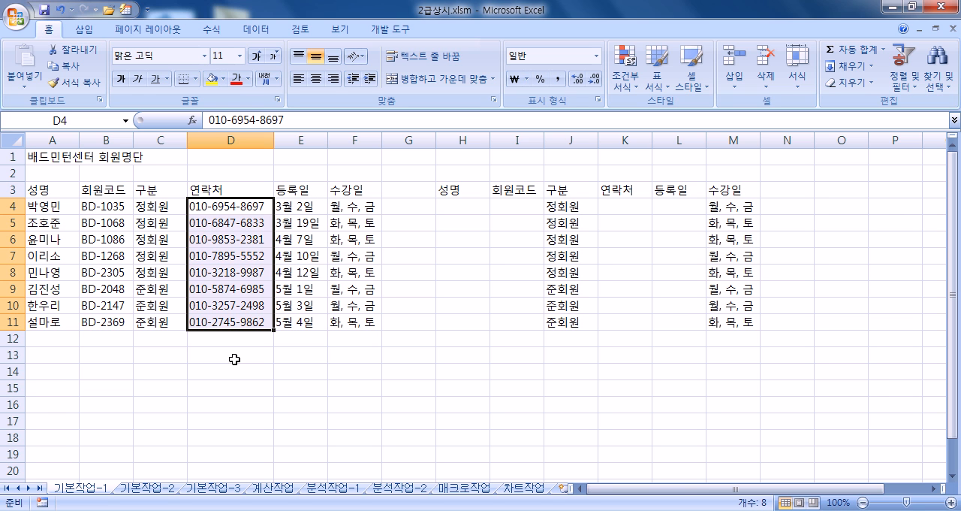
click(109, 215)
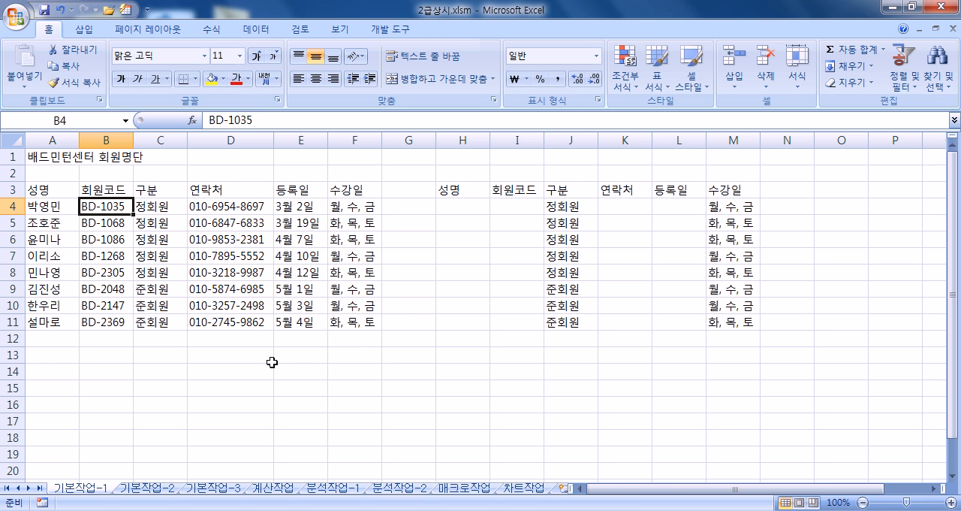
click(45, 358)
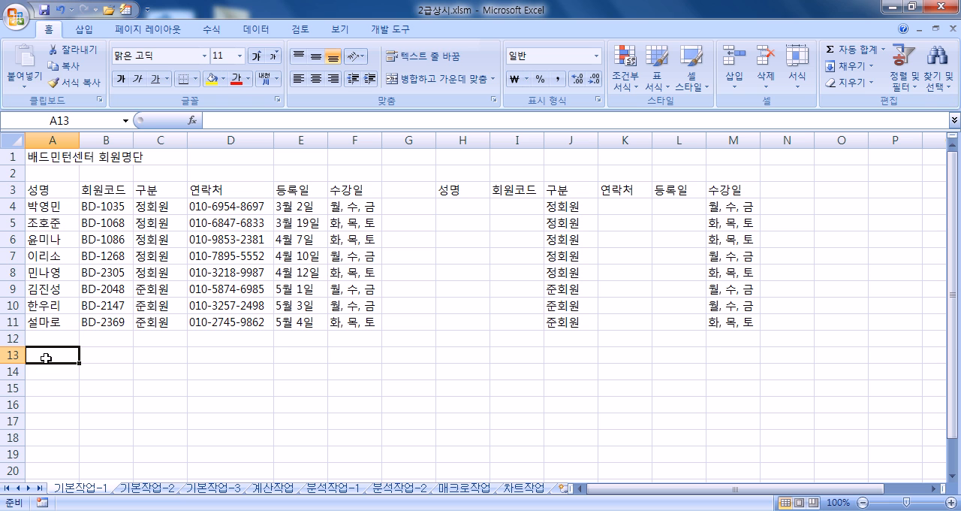
- On the 기본작업-2 sheet, merge and center the title 상공회사 사원관리현황 across A1:H1
click(155, 489)
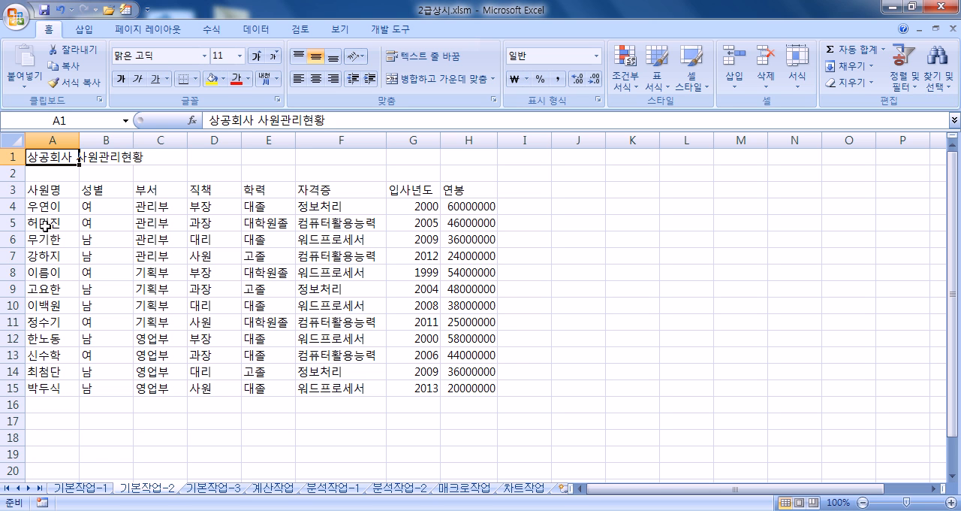
drag(51, 157, 460, 152)
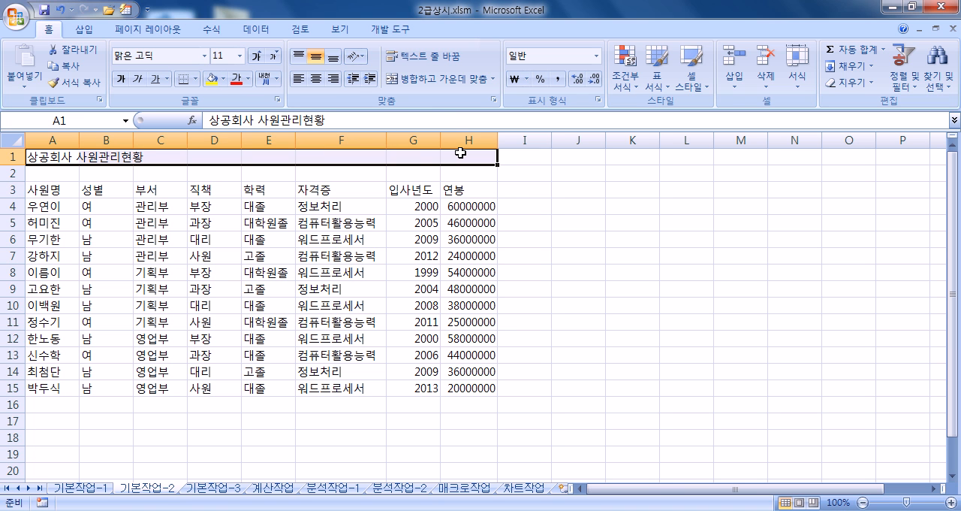
click(434, 82)
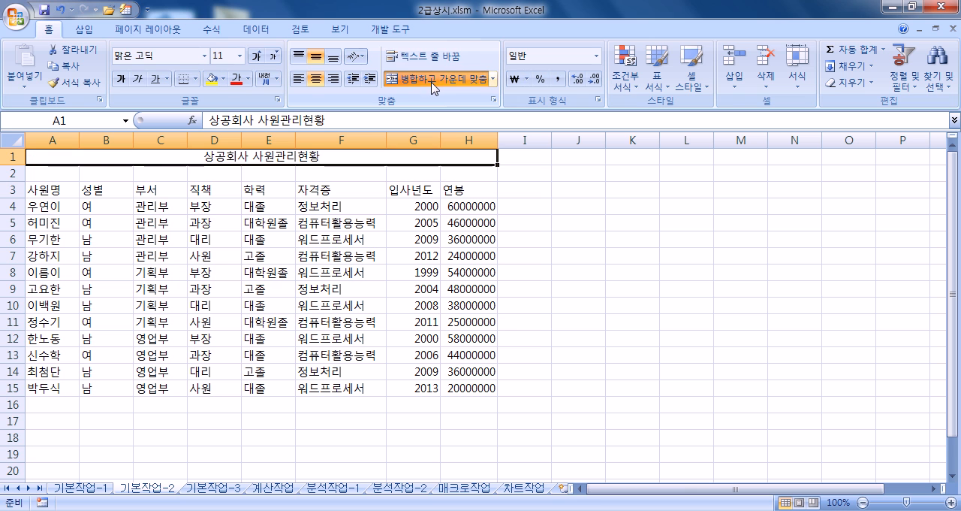
- Set the merged title's font to 궁서체 and its size to 16
click(171, 60)
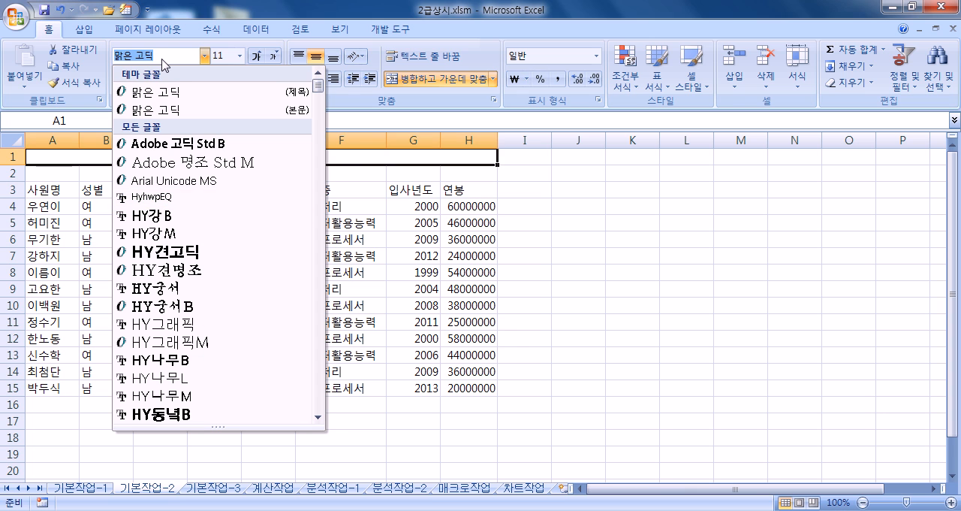
text(궁서체)
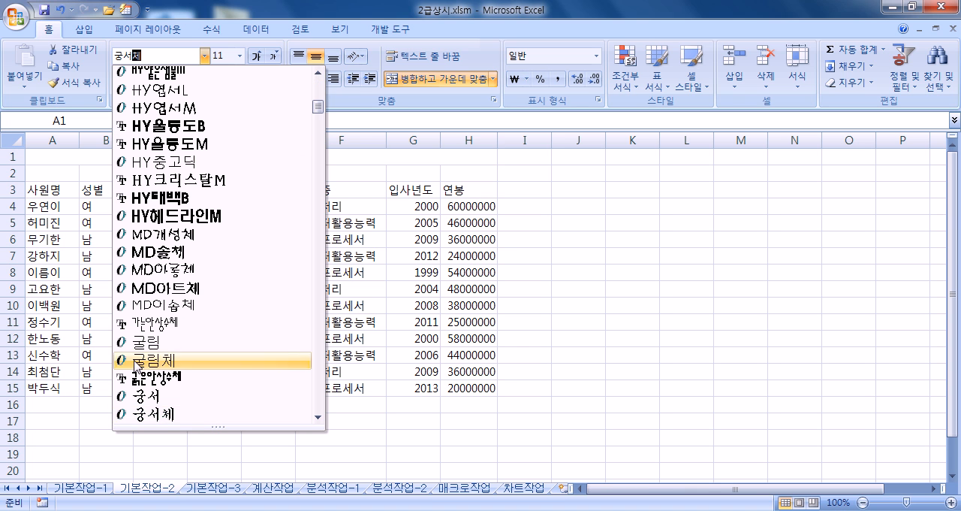
key(Return)
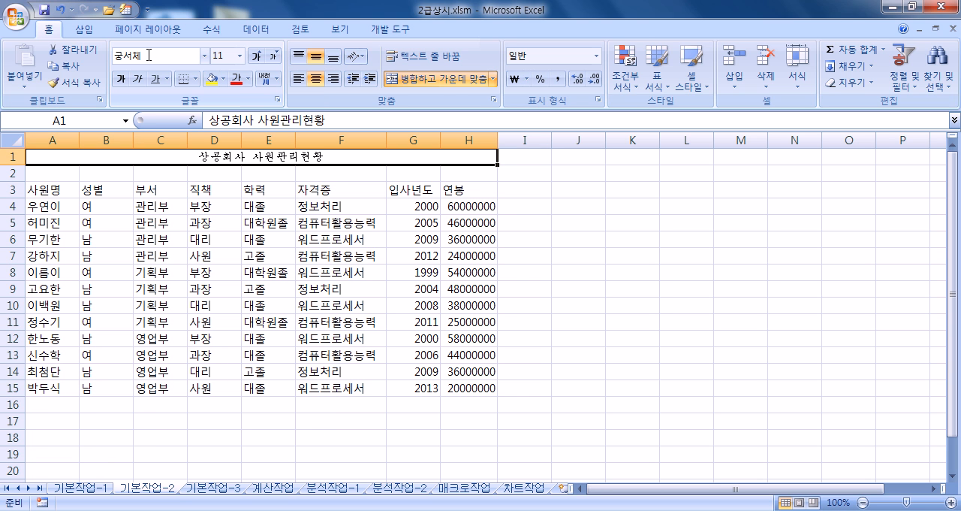
click(257, 56)
click(256, 56)
click(256, 57)
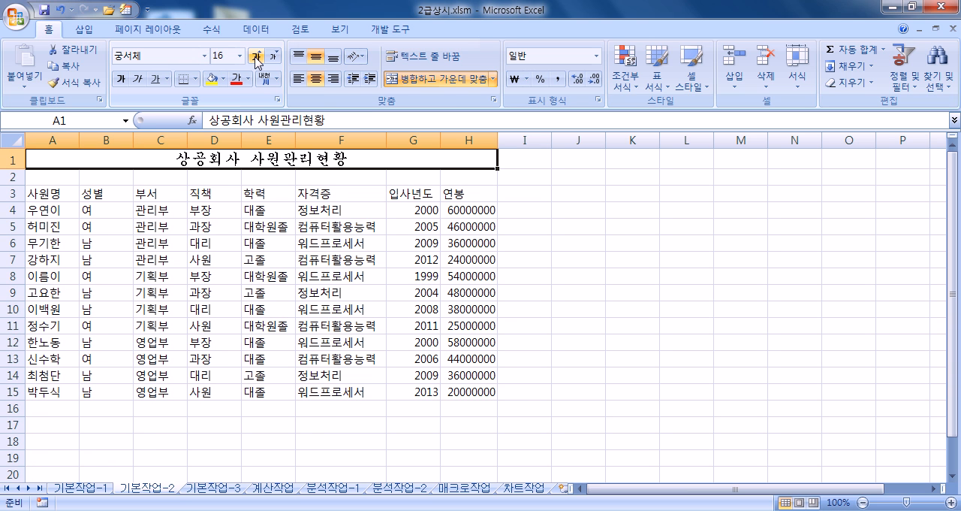
- Make the title in A1 bold, italic and underlined
click(121, 80)
click(137, 81)
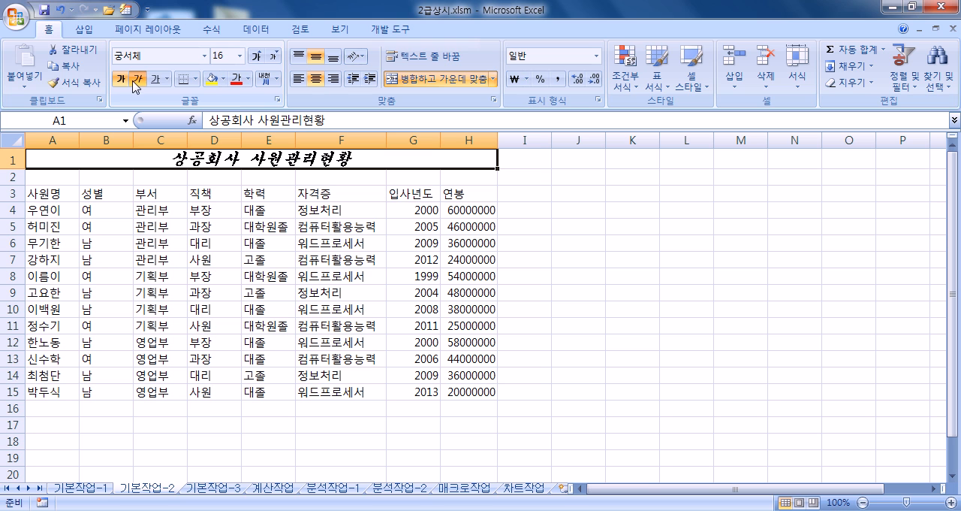
click(154, 85)
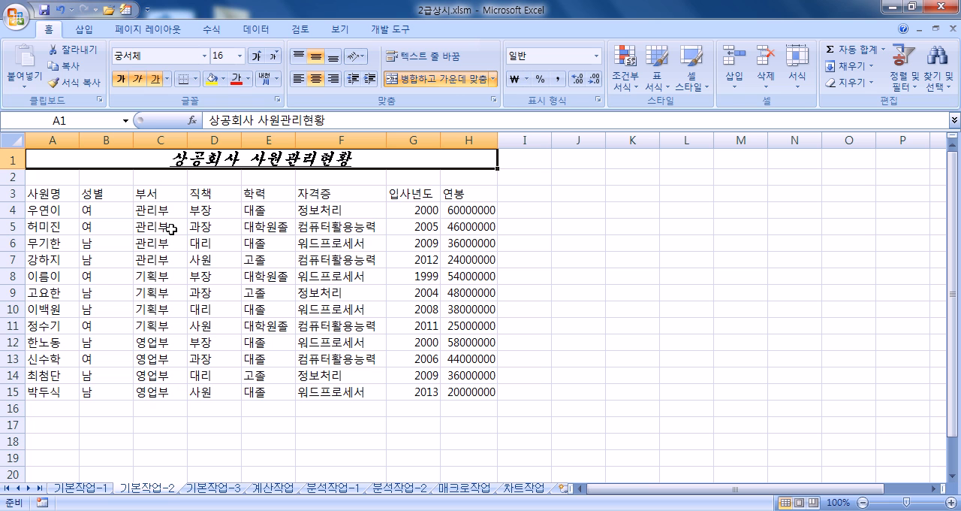
- Set the font of the column headings in A3:H3 to 돋움체
drag(45, 194, 458, 193)
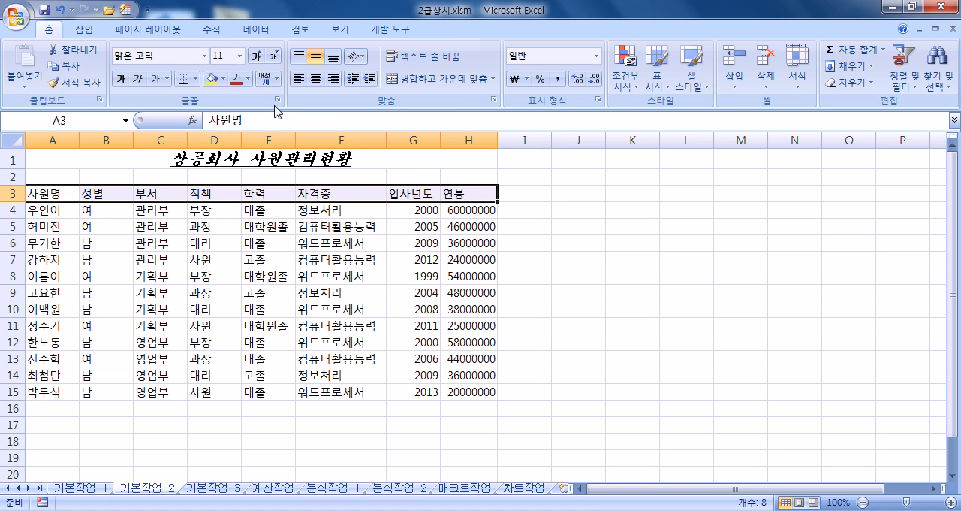
click(168, 53)
text(돋움체)
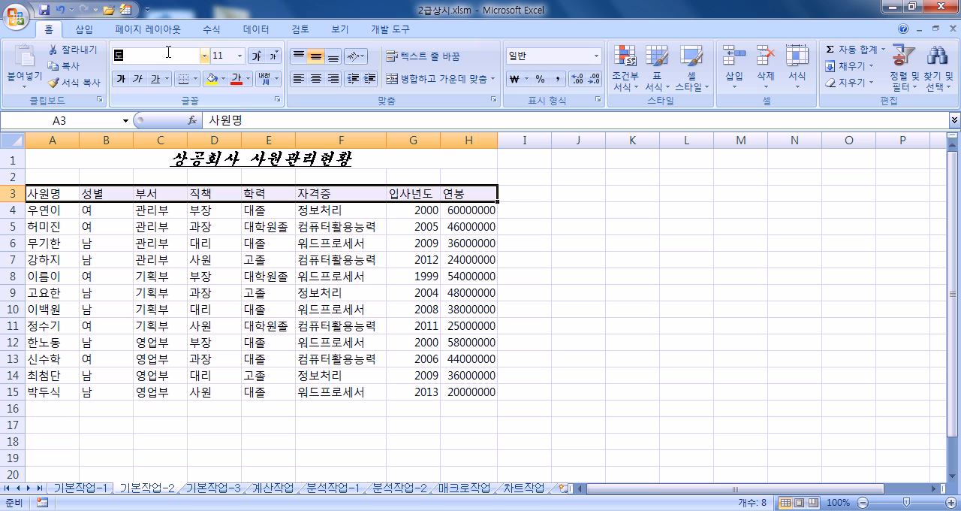
key(Return)
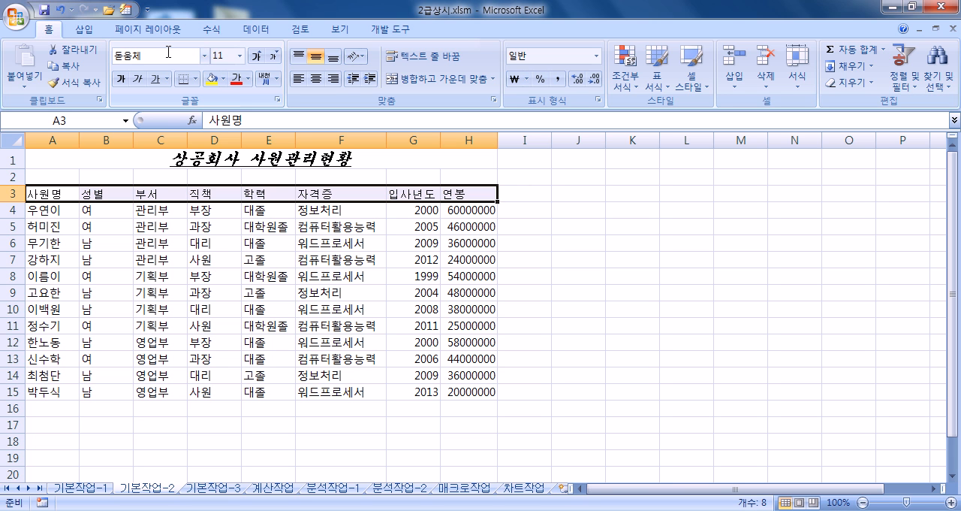
- Give the headings in A3:H3 yellow text, a standard green (녹색) fill and horizontal center alignment
click(248, 78)
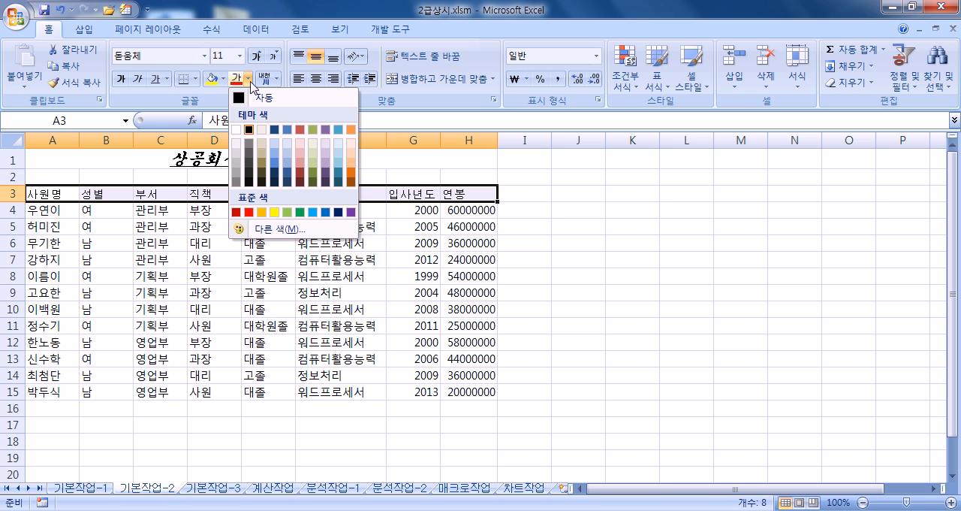
click(276, 215)
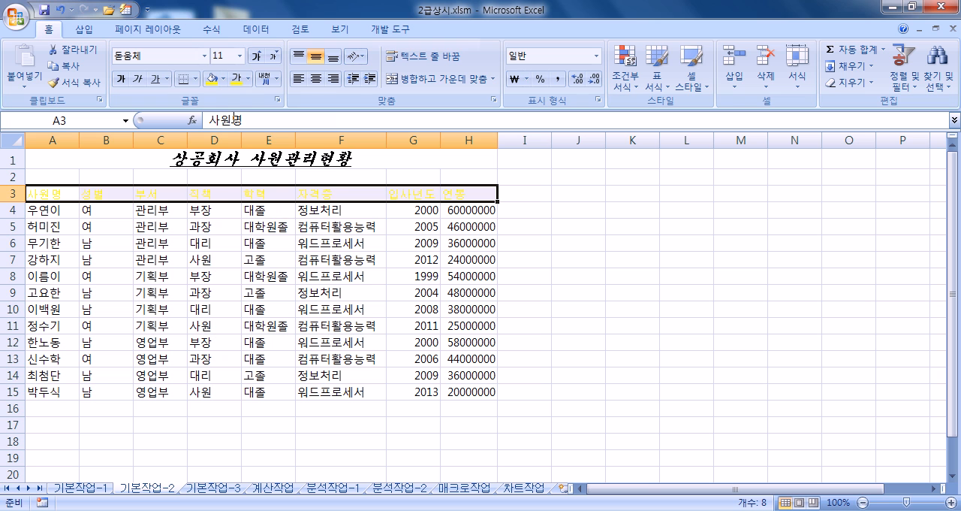
click(228, 80)
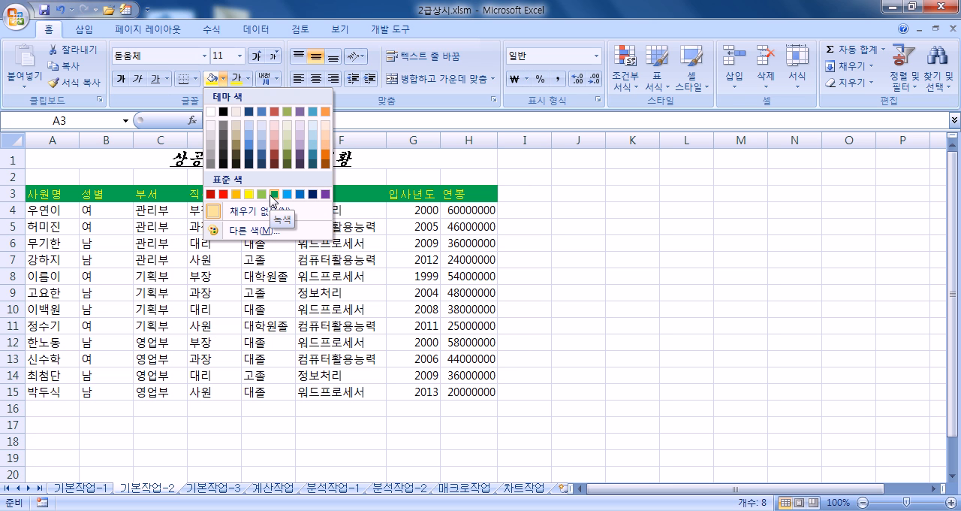
click(274, 197)
click(314, 80)
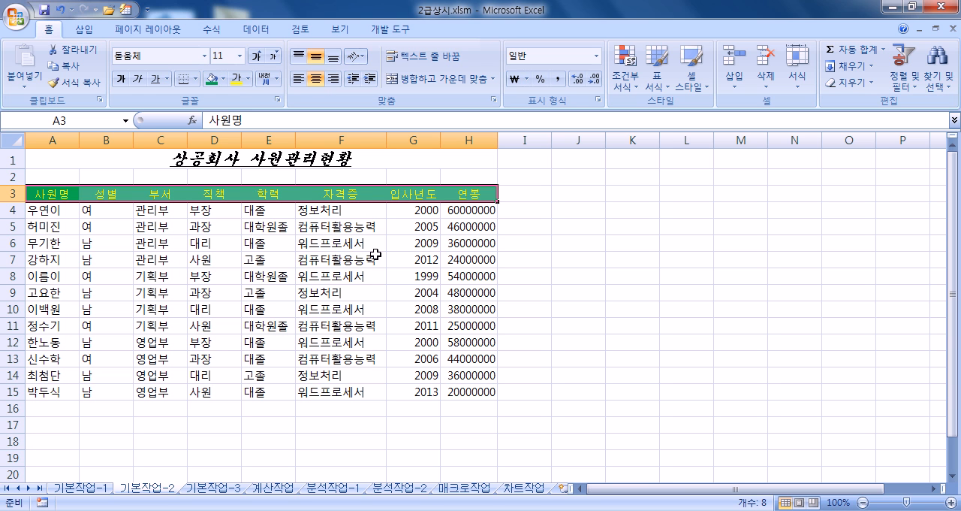
- Convert the heading 자격증 in F3 to the Hanja 資格證
double_click(364, 194)
drag(364, 194, 325, 194)
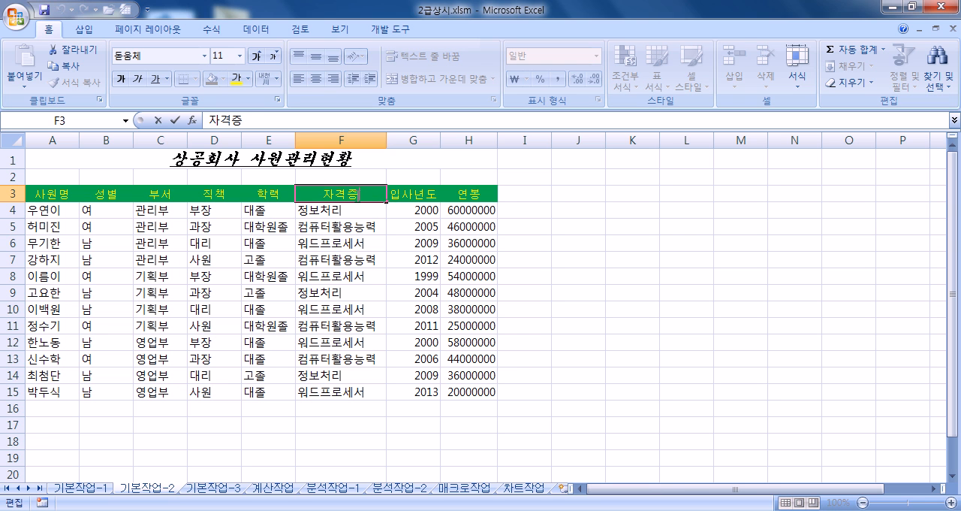
click(345, 229)
double_click(365, 195)
key(Hangul_Hanja)
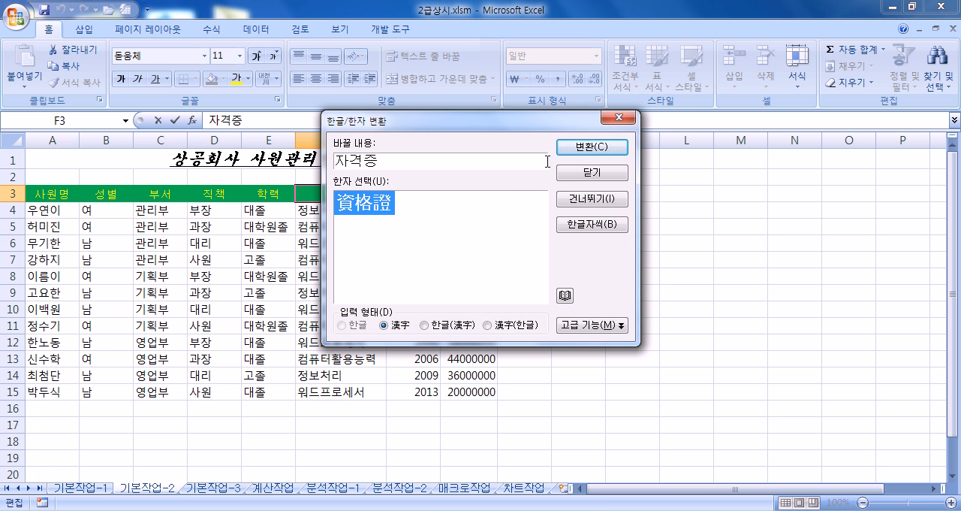
click(601, 148)
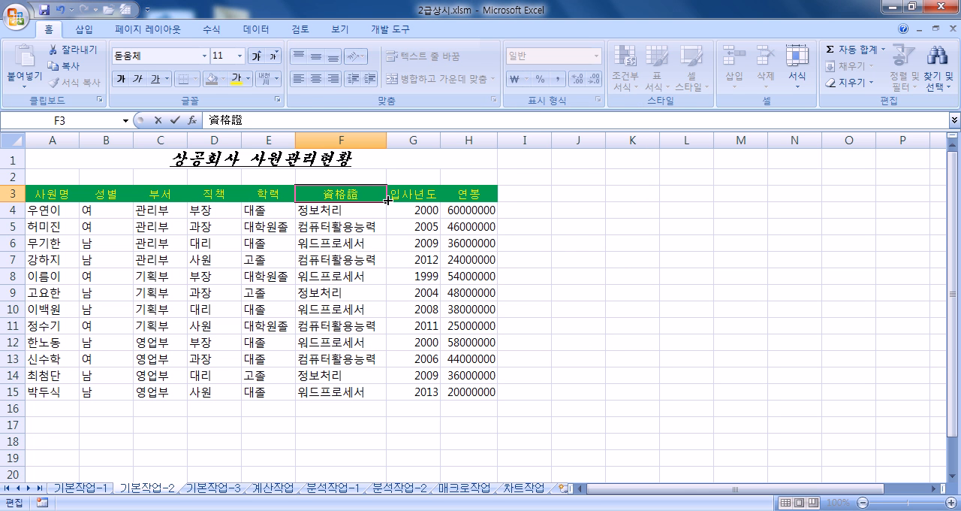
key(Return)
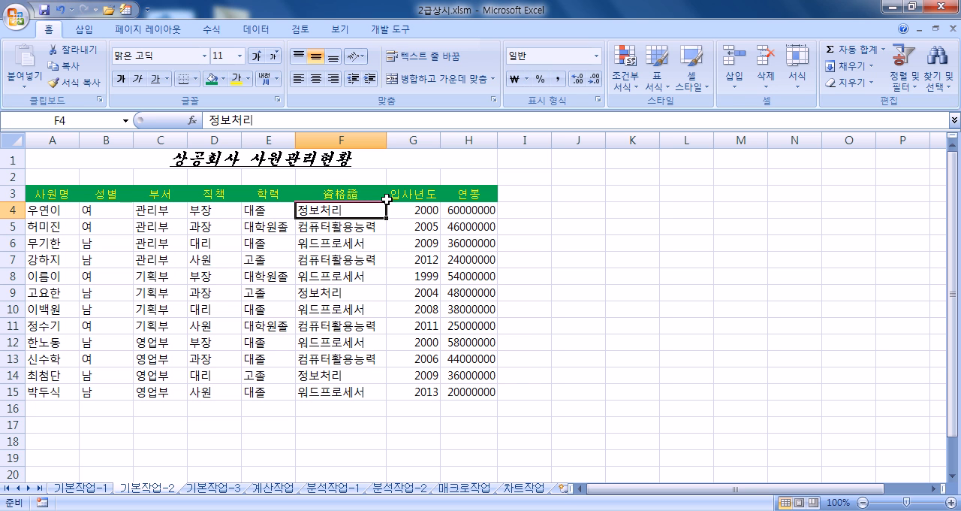
- Apply the custom number format #,##0,,백만원 to the 연봉 values in H4:H15
drag(467, 213, 458, 391)
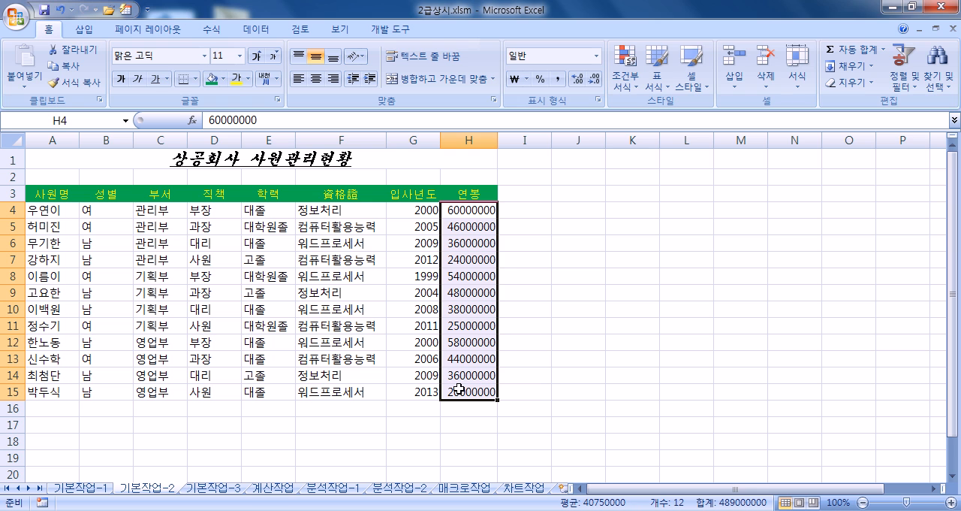
key(ctrl+1)
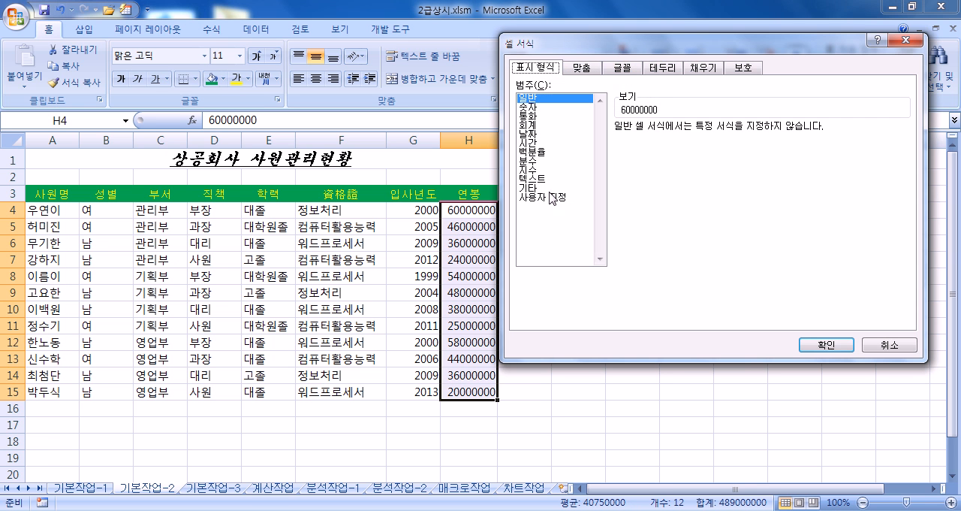
click(552, 197)
click(632, 179)
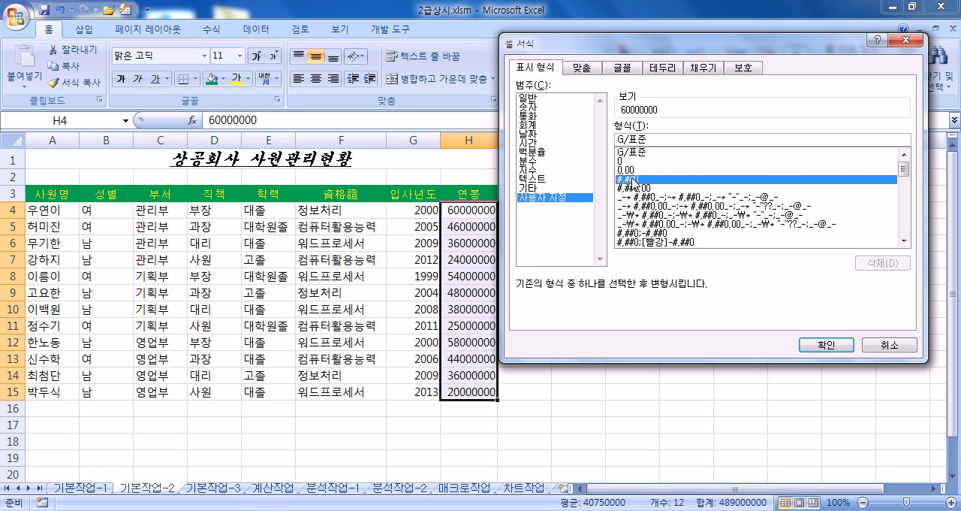
click(655, 140)
text(,,)
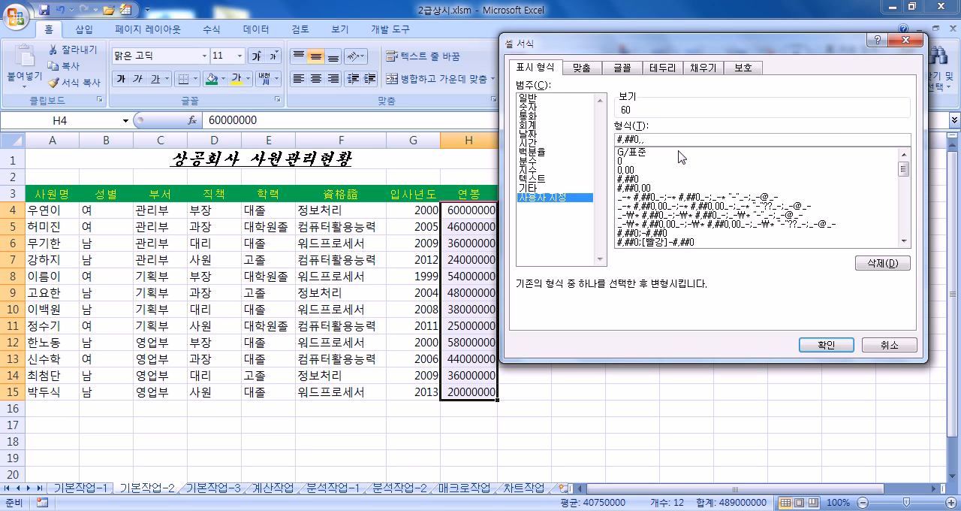
text(백만원)
click(817, 345)
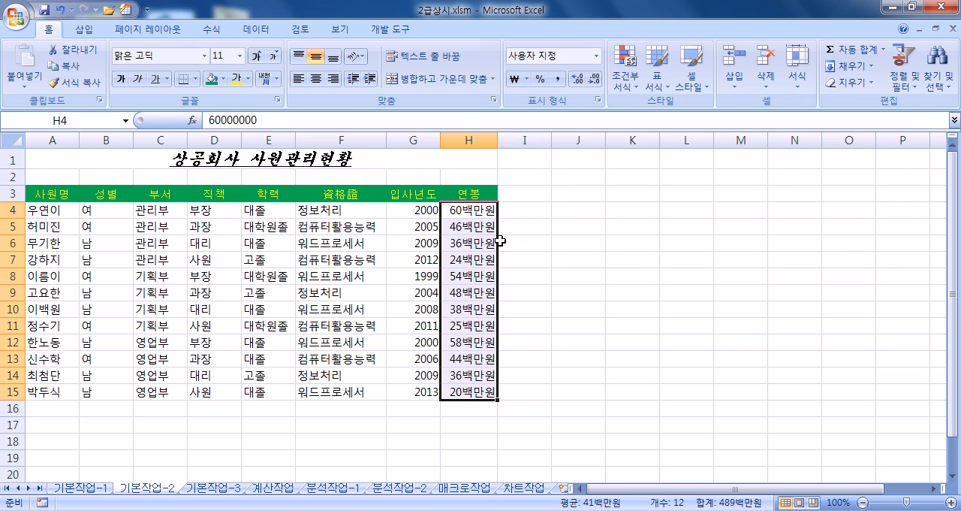
- Apply all borders (모든 테두리) to the table range A3:H15
drag(41, 197, 443, 389)
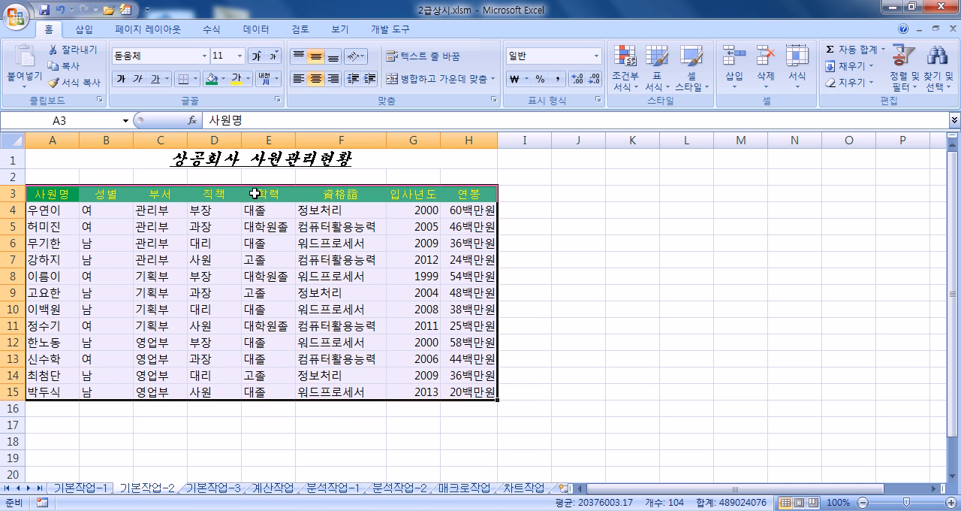
click(196, 79)
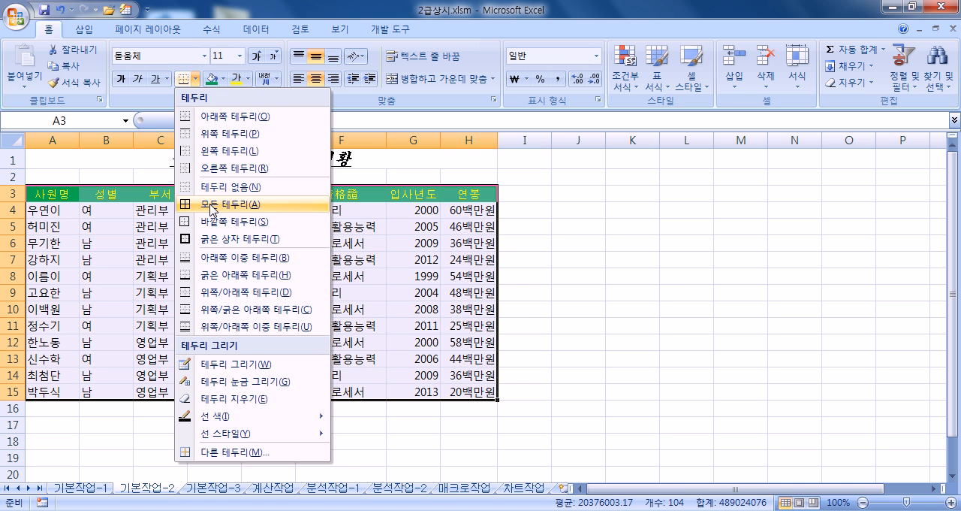
click(213, 209)
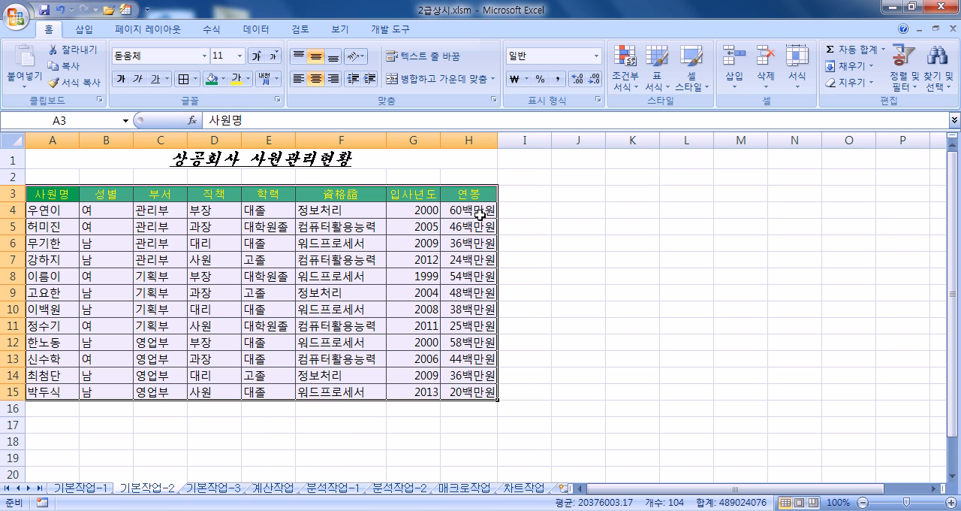
- Reset the 연봉 values in H4:H15 to the General (일반) number format
drag(479, 208, 459, 390)
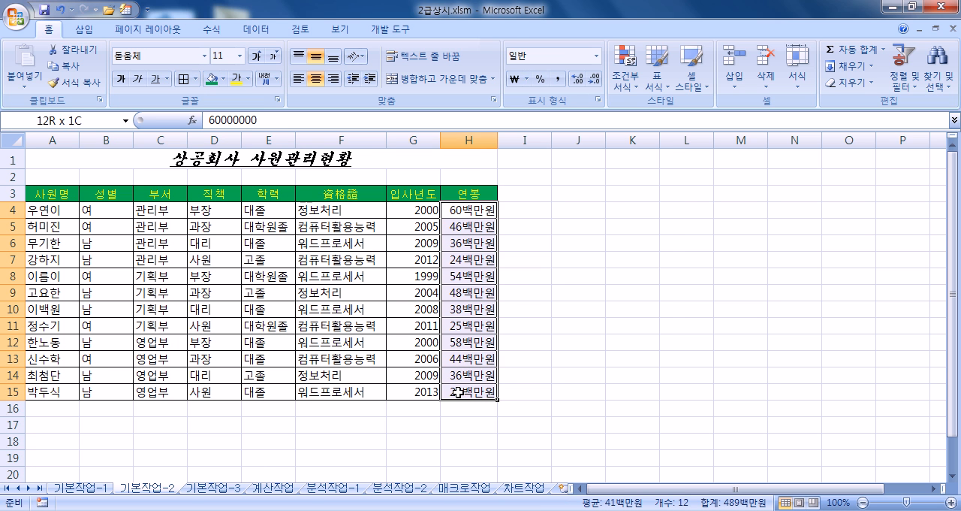
key(ctrl+1)
click(526, 98)
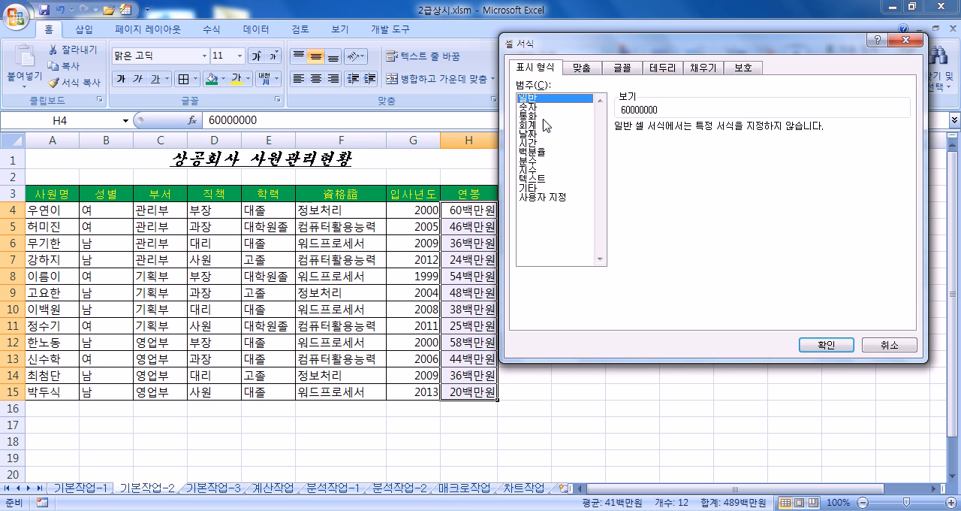
click(822, 347)
- Choose the custom (사용자 지정) number format #,##0 as the base for the 연봉 values in H4:H15
key(ctrl+1)
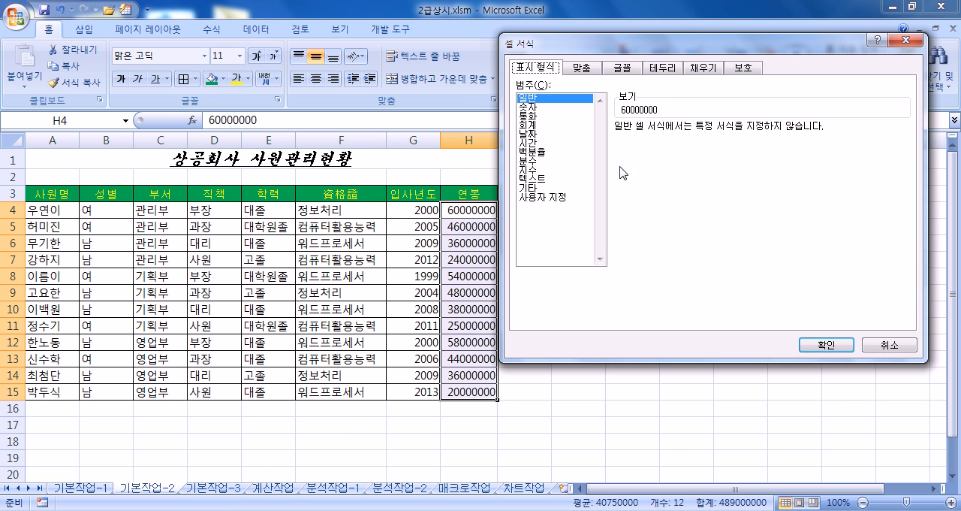
click(551, 198)
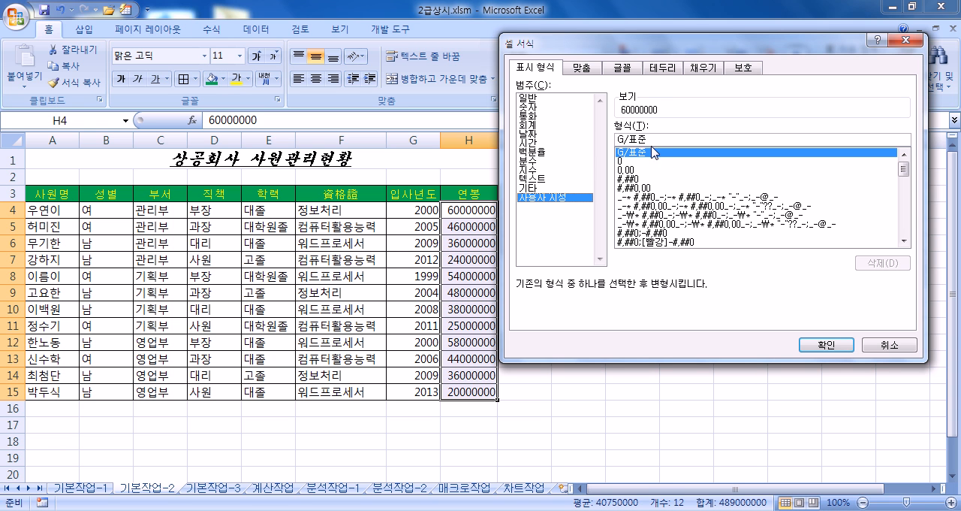
click(629, 180)
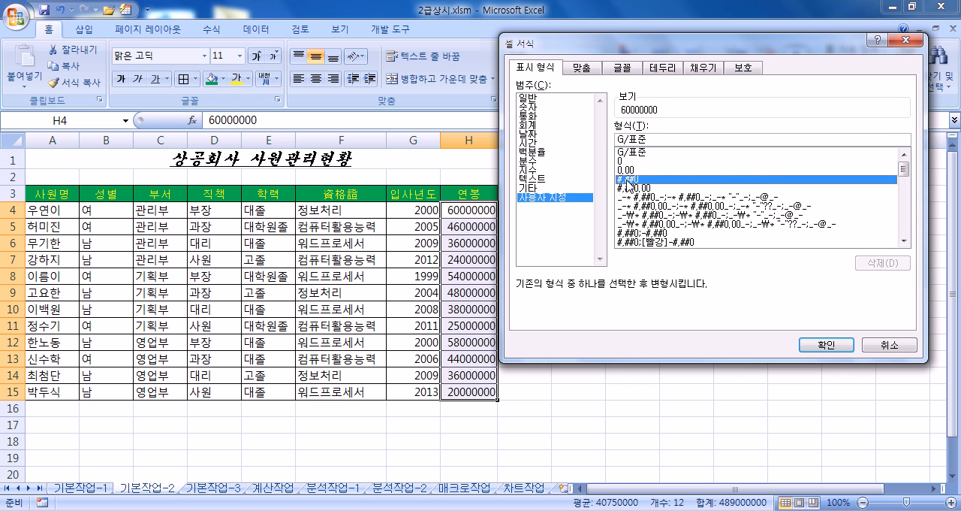
drag(660, 45, 660, 111)
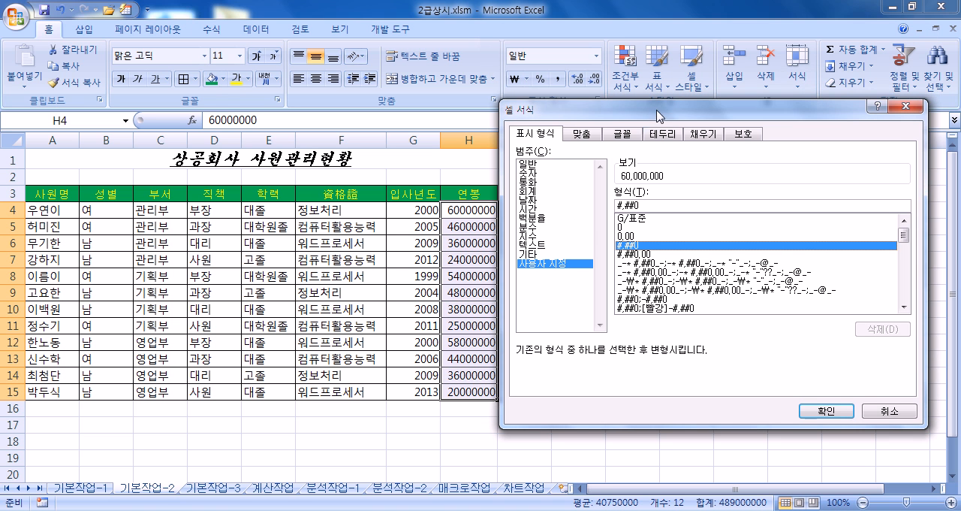
click(635, 254)
click(635, 245)
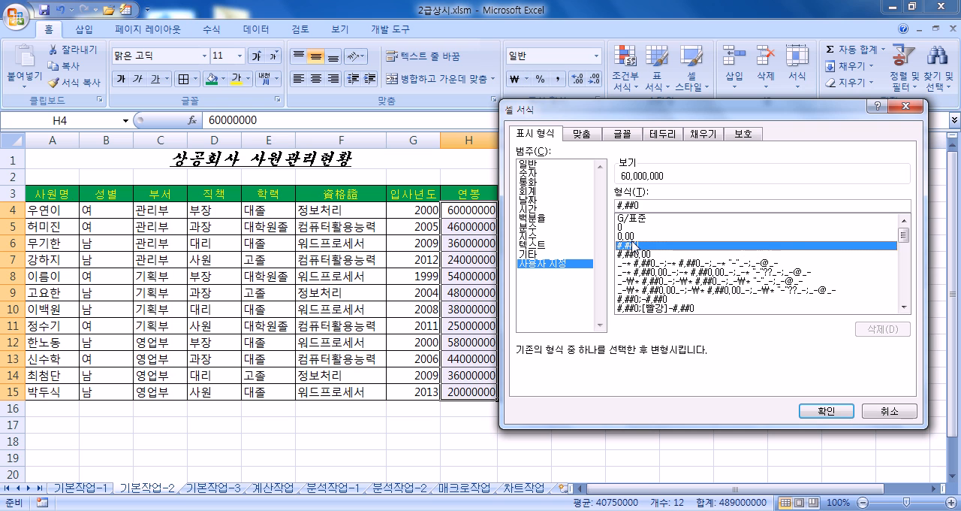
- Extend the custom format code to #,##0,,백만원 and apply it to the 연봉 values
drag(640, 205, 612, 204)
click(647, 205)
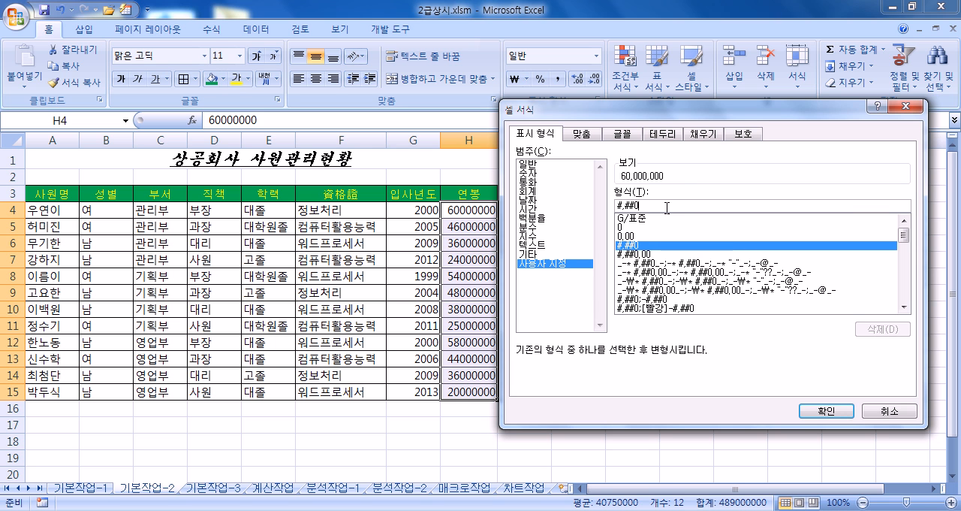
text(,)
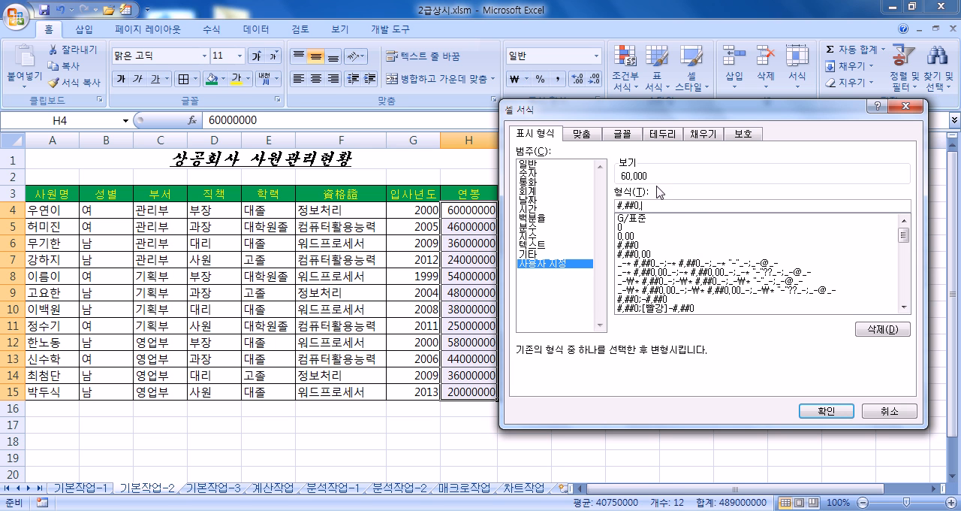
text(,)
text(,백만원)
click(827, 413)
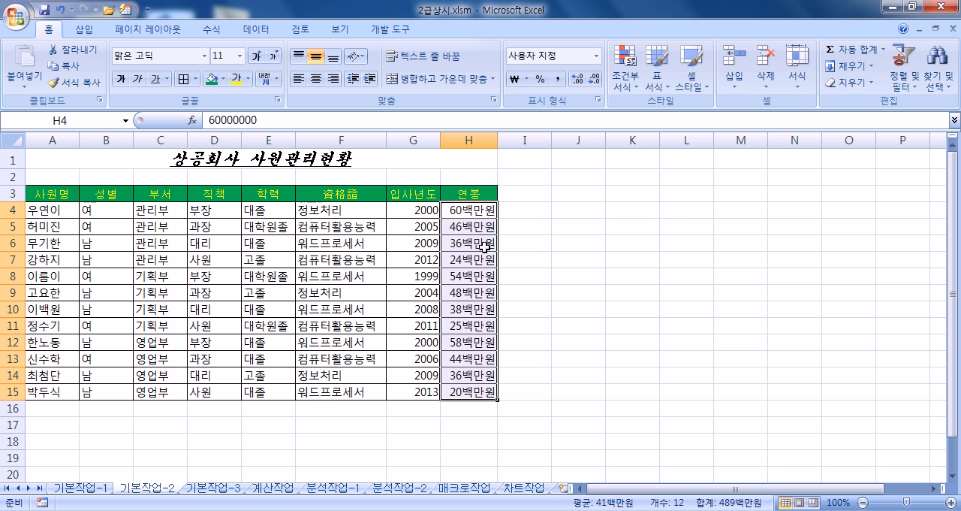
click(215, 178)
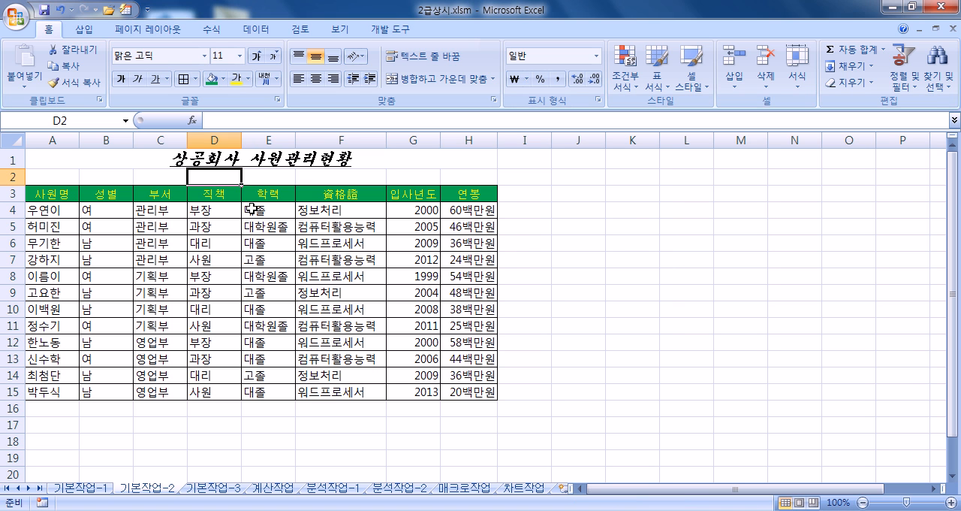
- On the 기본작업-3 sheet, start a new formula-based conditional formatting rule for the data range A4:G15
click(217, 488)
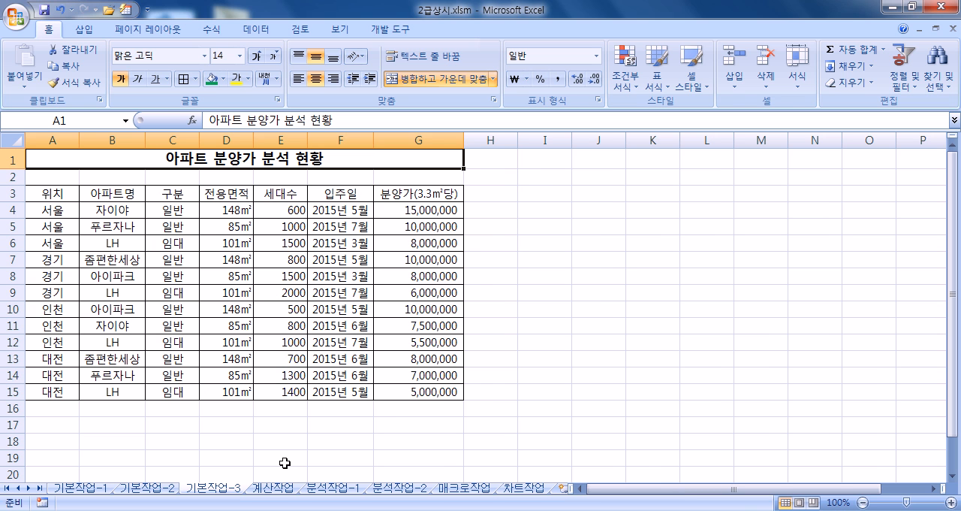
drag(51, 211, 410, 392)
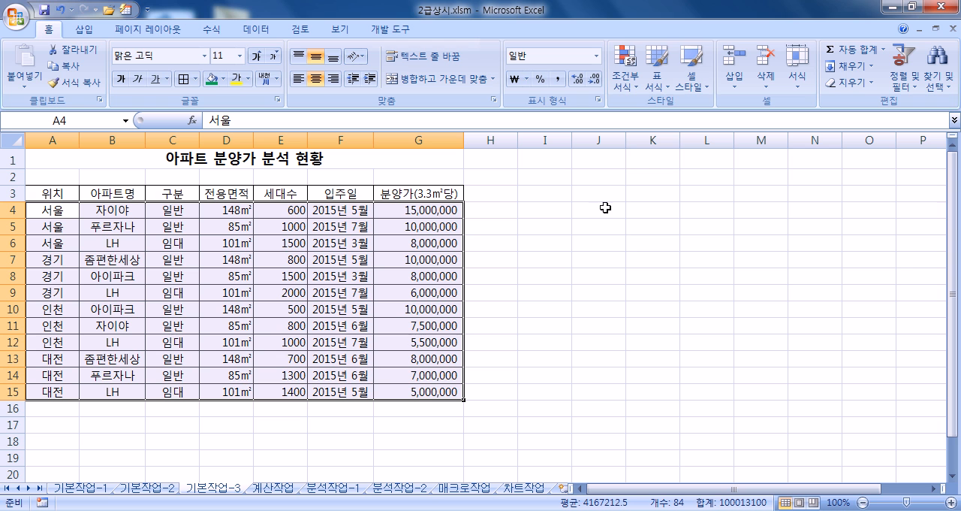
click(630, 91)
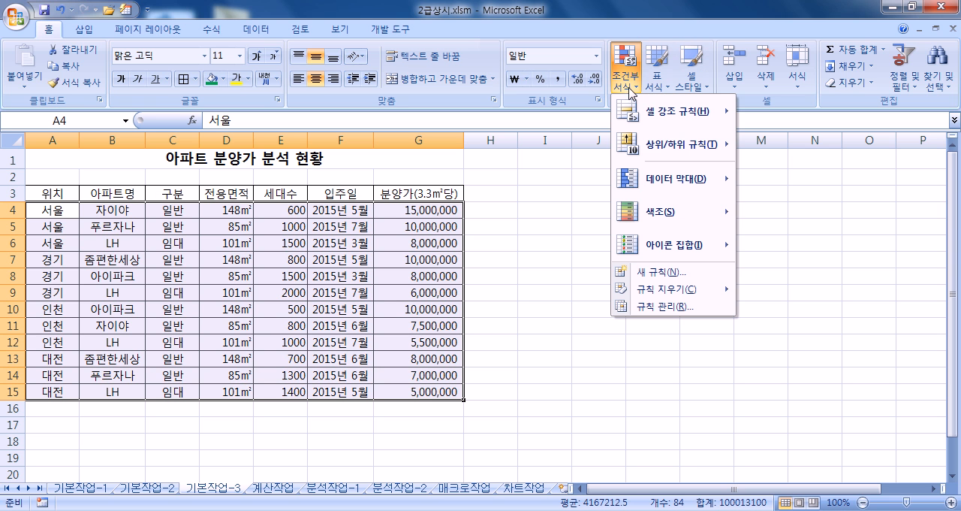
click(645, 275)
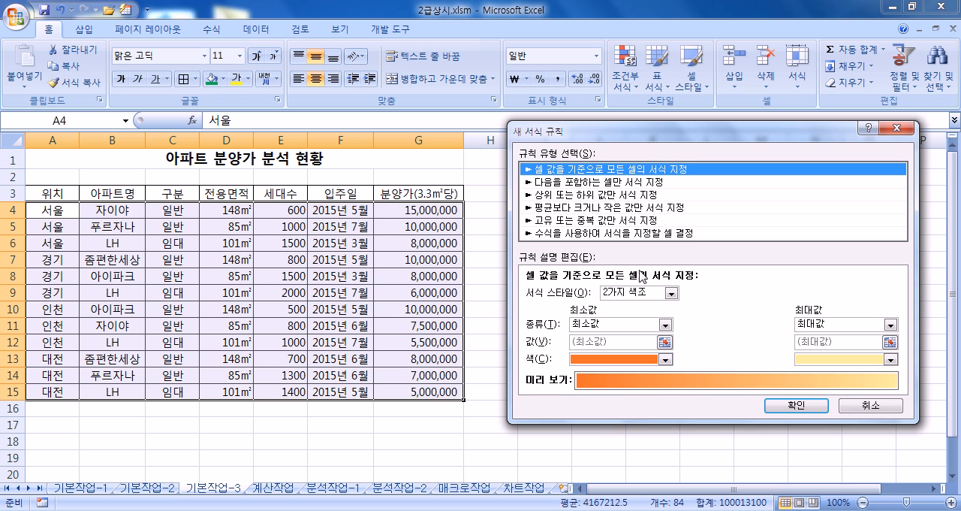
click(605, 233)
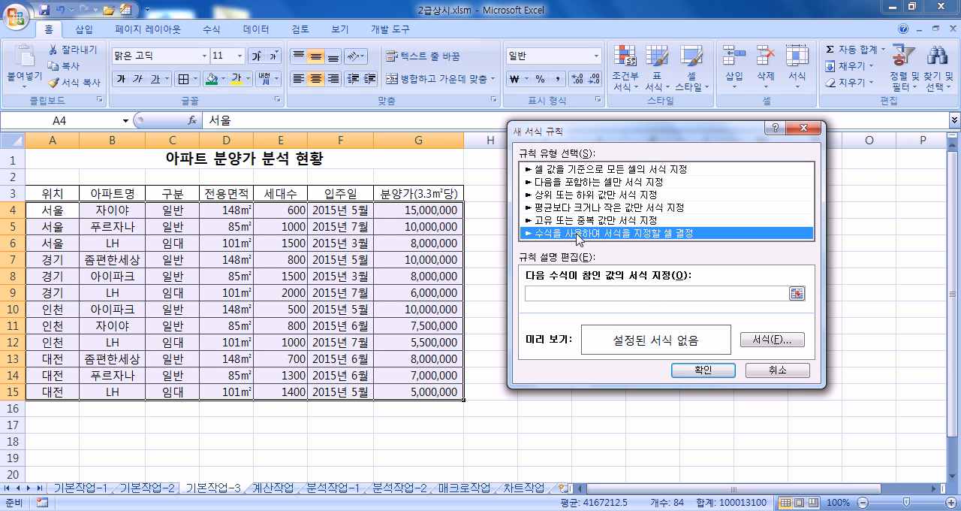
drag(560, 137, 544, 66)
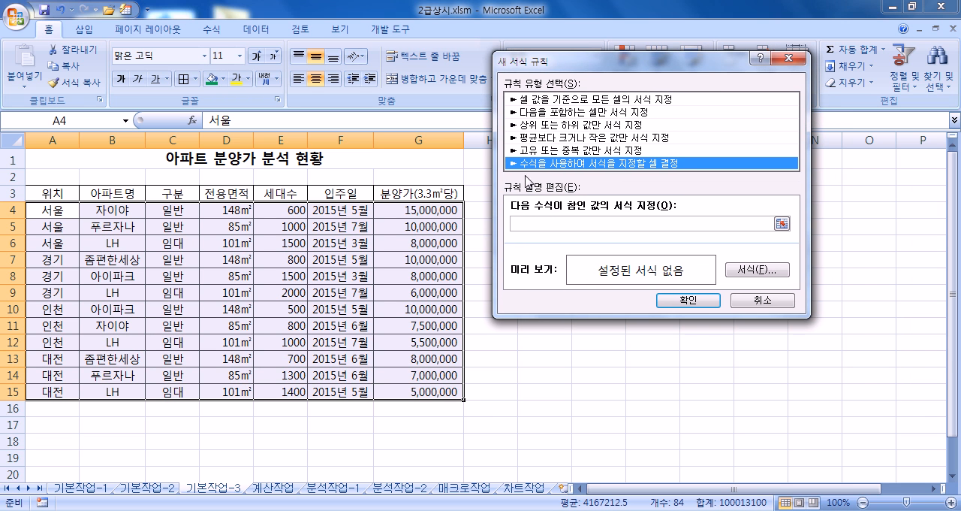
click(541, 227)
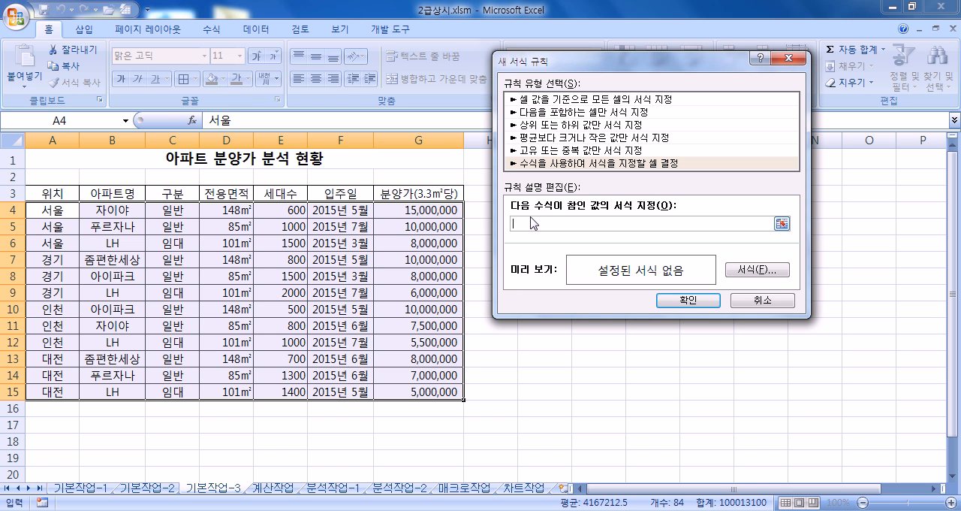
- Set the rule's cell format to bold (굵게) text in the standard blue color
click(748, 271)
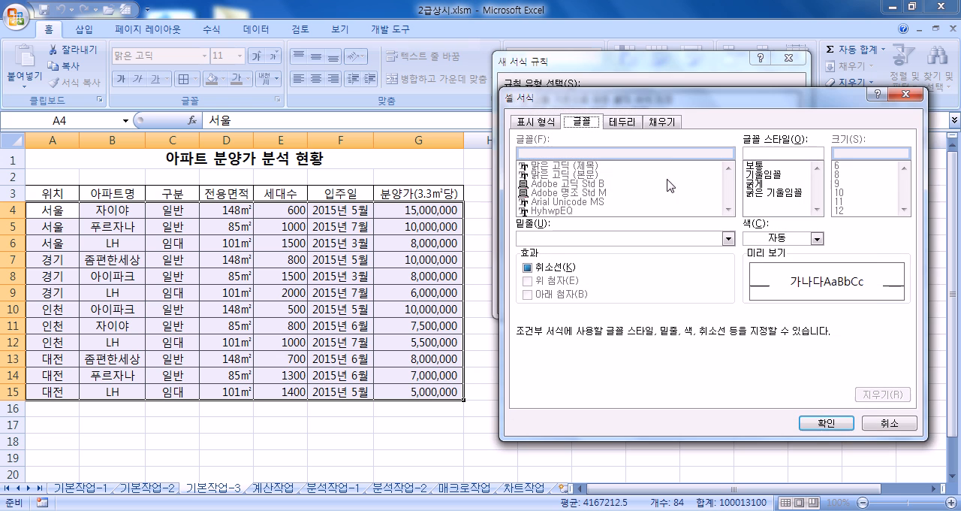
click(765, 237)
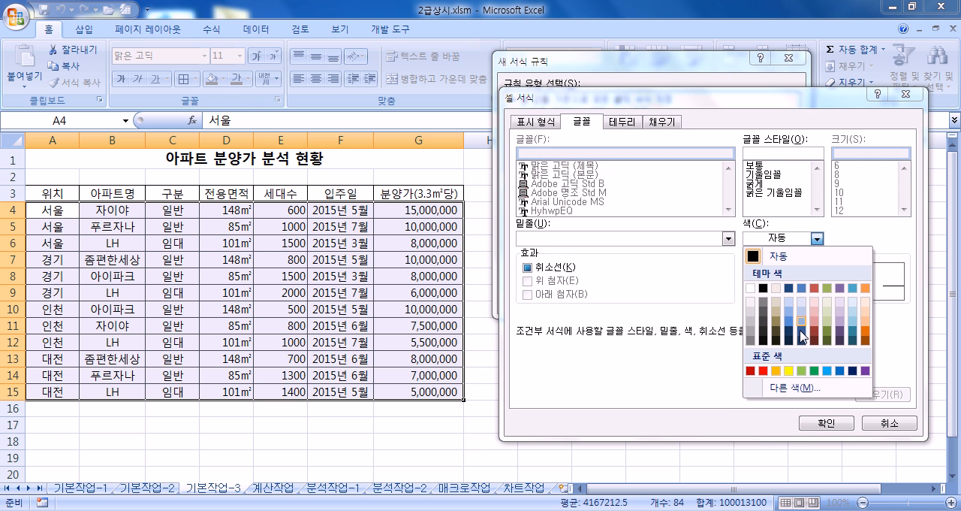
click(840, 370)
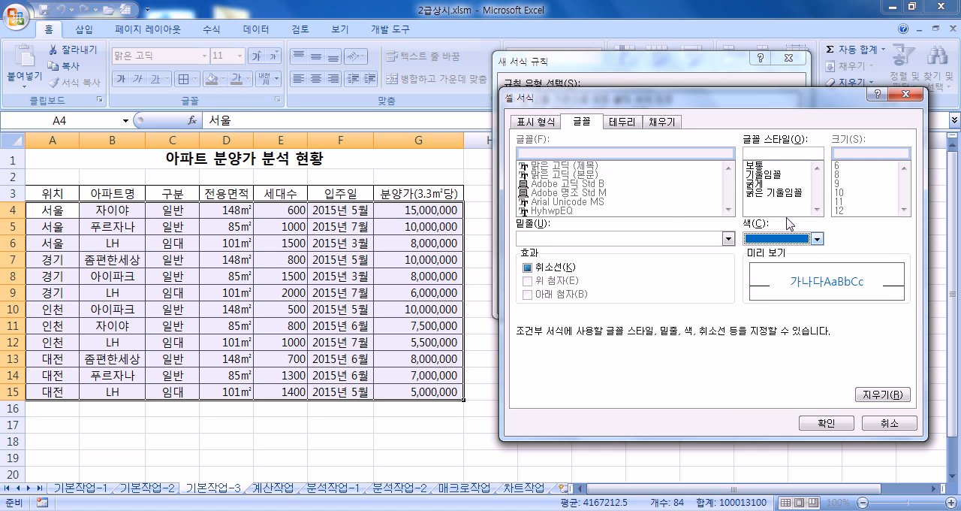
click(757, 184)
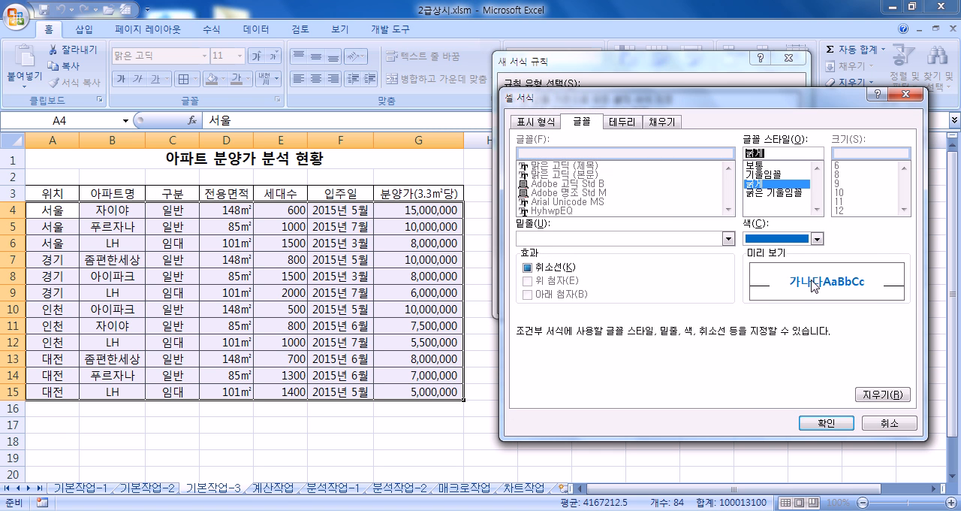
click(820, 422)
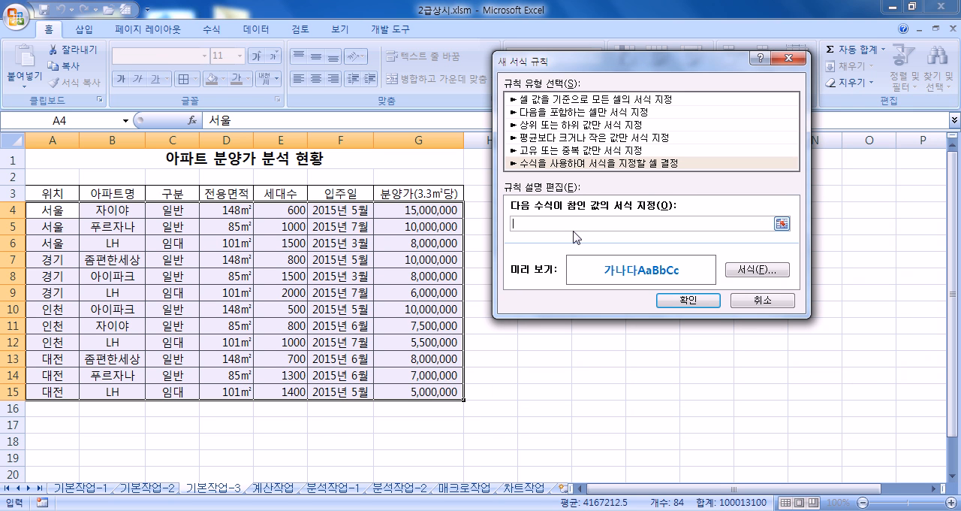
- Begin the rule's formula with the 구분 condition =AND($C4="일반", keeping only column C absolute
text(ㅋ)
key(BackSpace)
text(=AND()
click(174, 208)
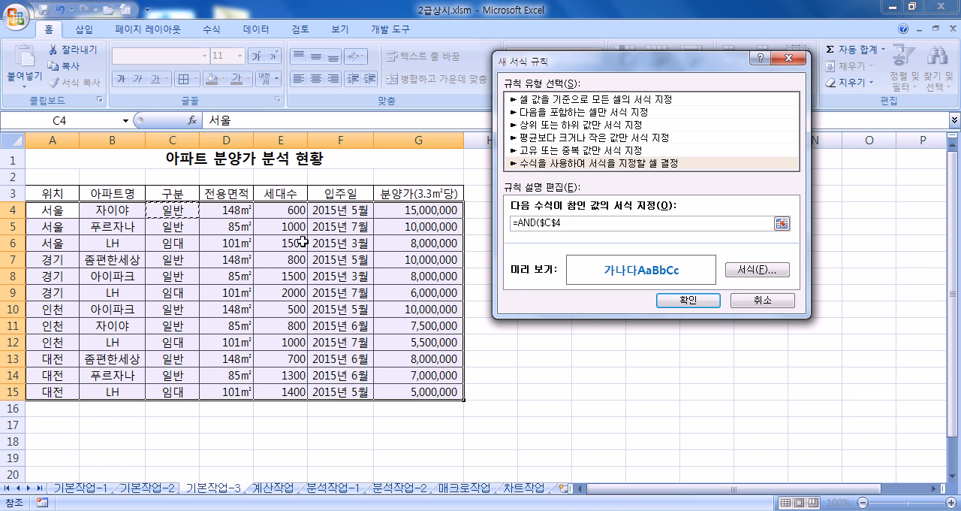
key(F4)
- Complete the rule's formula with the 분양가 condition $G4<10000000), keeping only column G absolute
key(F4)
text(="일반",)
click(405, 210)
key(F4)
key(F4)
text(<10)
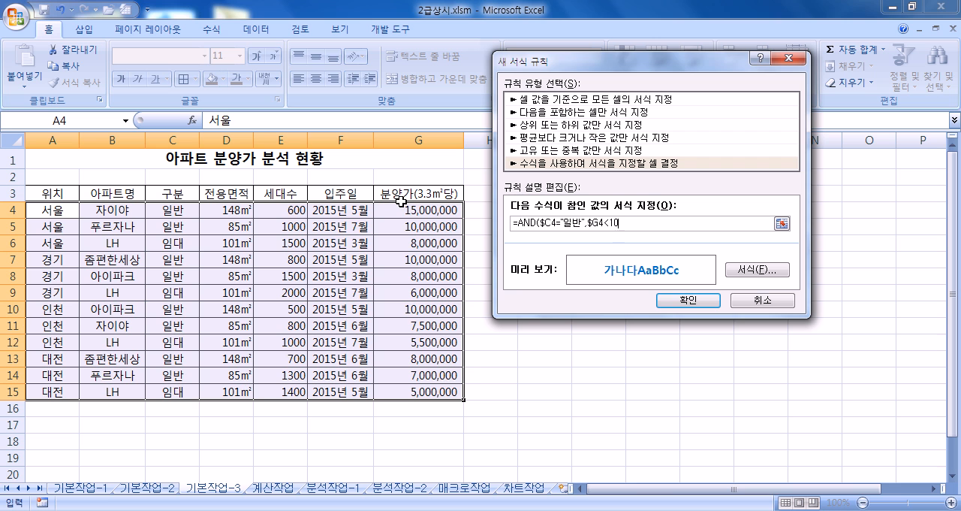
text(000000)
drag(631, 223, 652, 224)
click(654, 224)
text())
double_click(542, 223)
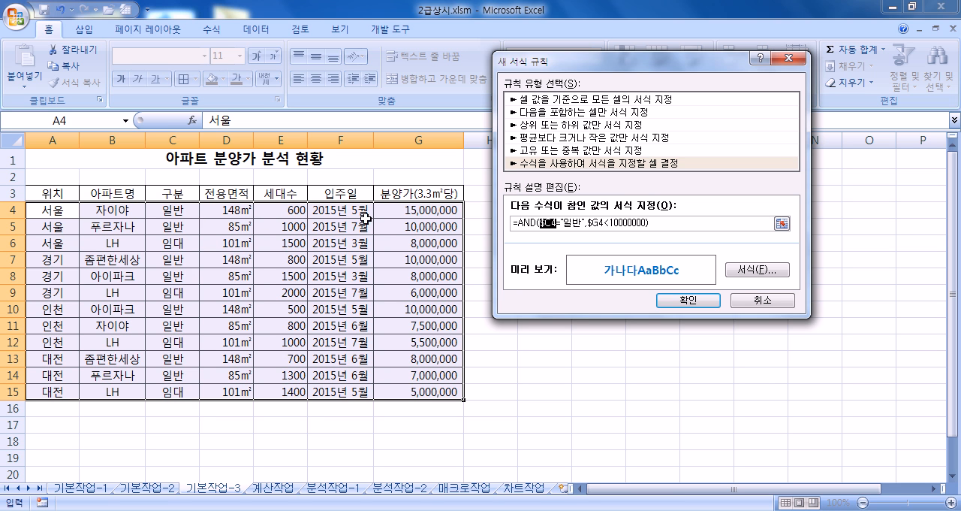
click(553, 224)
- Check the rule's bold blue font format and apply the conditional formatting rule to the selected range
click(756, 272)
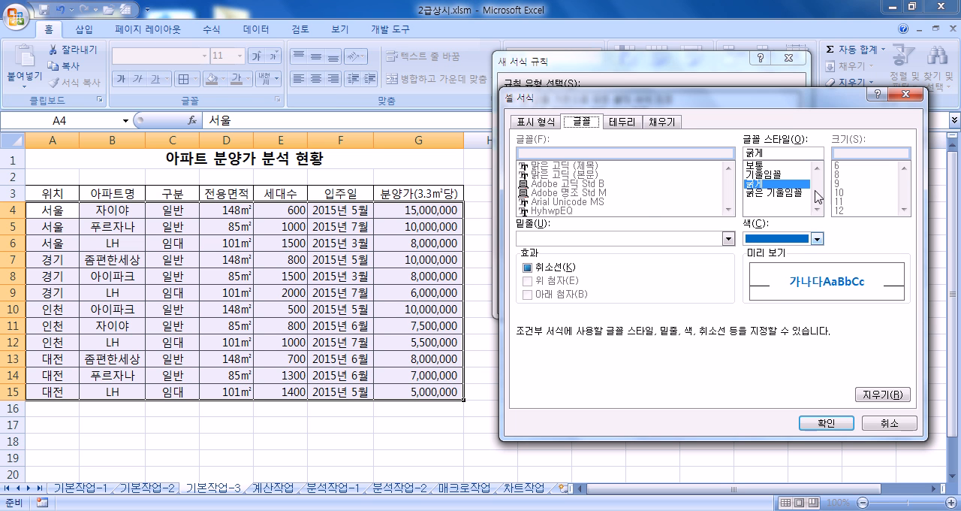
click(826, 423)
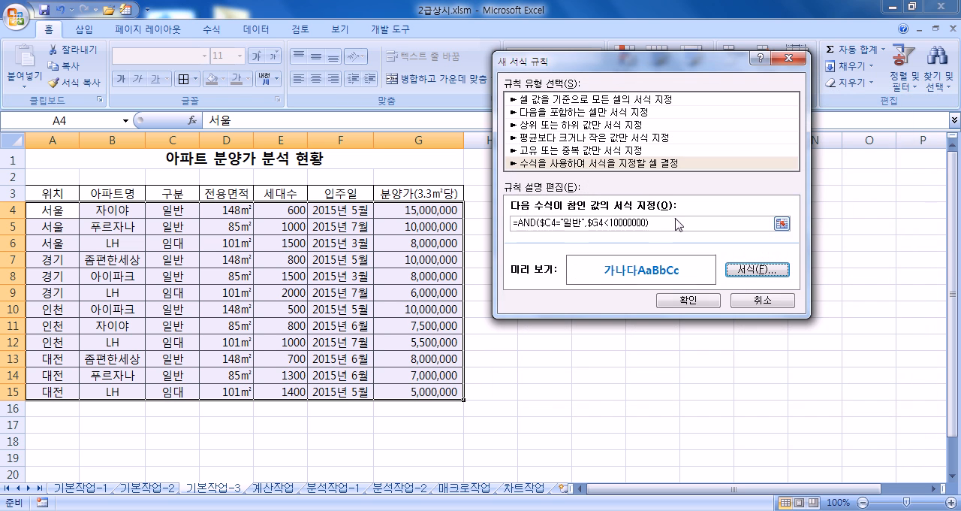
click(685, 305)
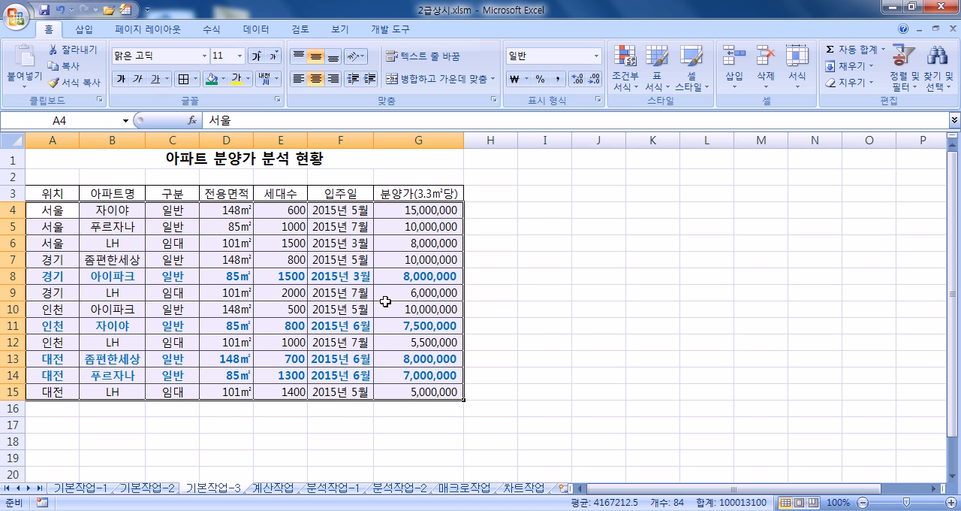
- Open the 계산작업 sheet, minimize the ribbon and enlarge the sheet to 130%
click(271, 487)
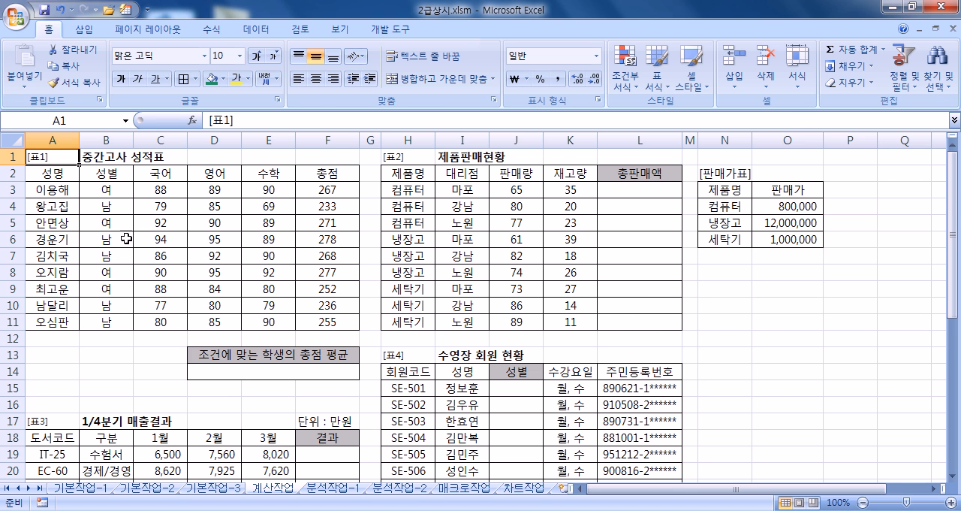
double_click(48, 29)
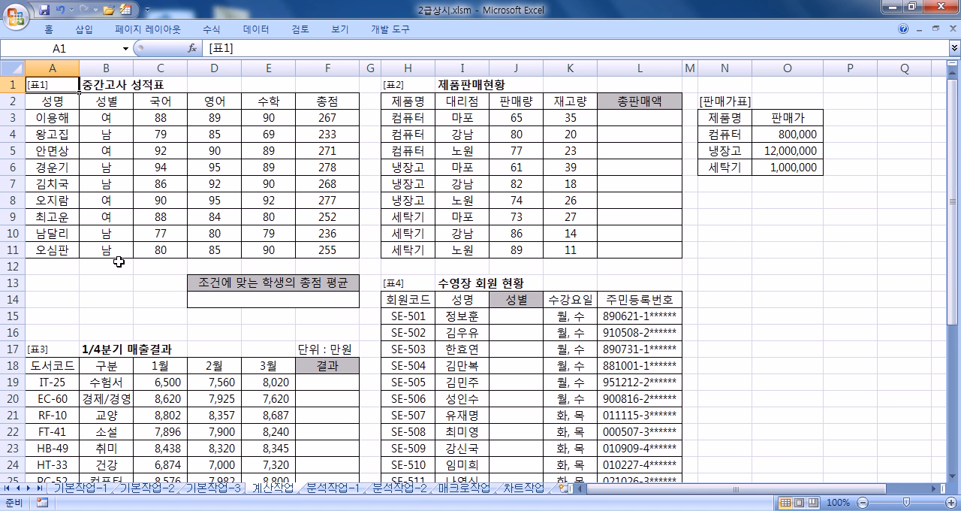
scroll(120, 259, up, 2)
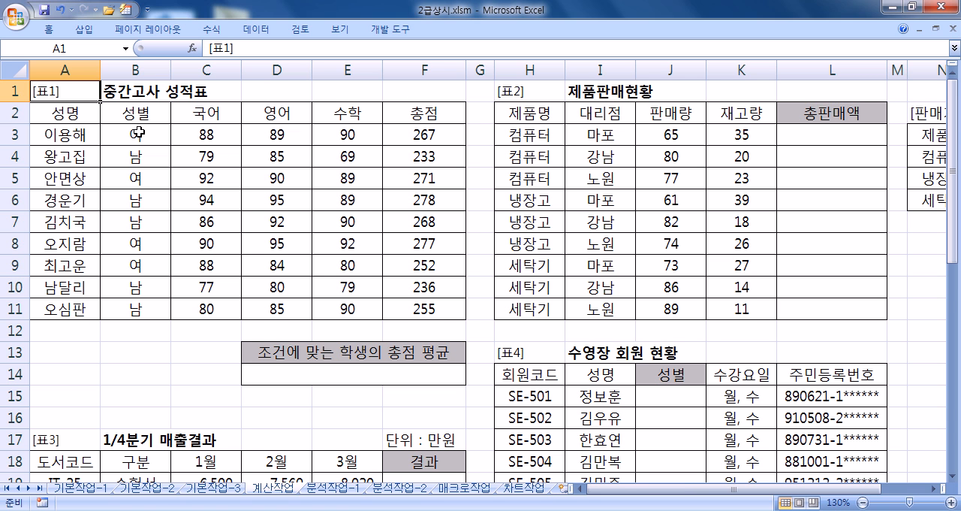
- Enter the criteria heading 성별 in A13 and the condition 남 in A14
drag(52, 352, 188, 401)
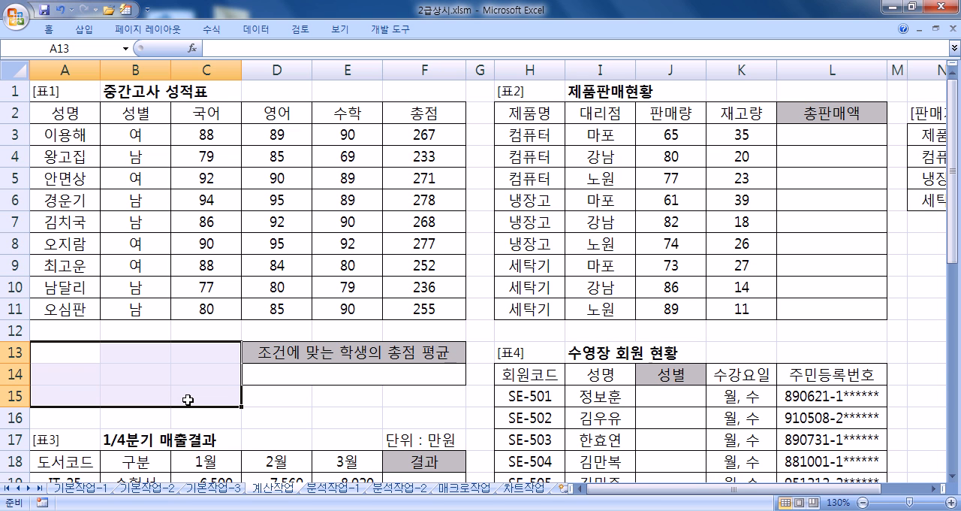
text(TJD)
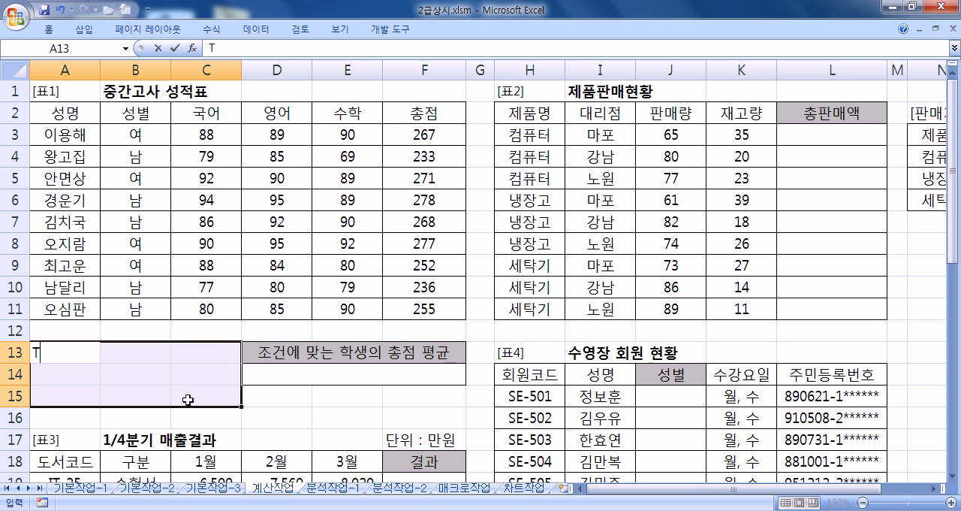
key(BackSpace)
key(BackSpace)
key(BackSpace)
key(Hangul)
text(서ㅇ별)
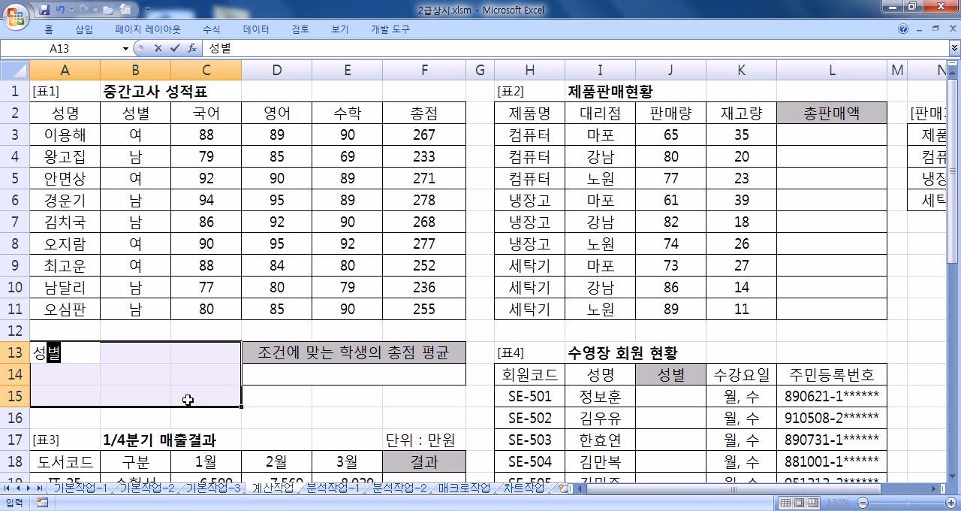
key(Return)
text(남)
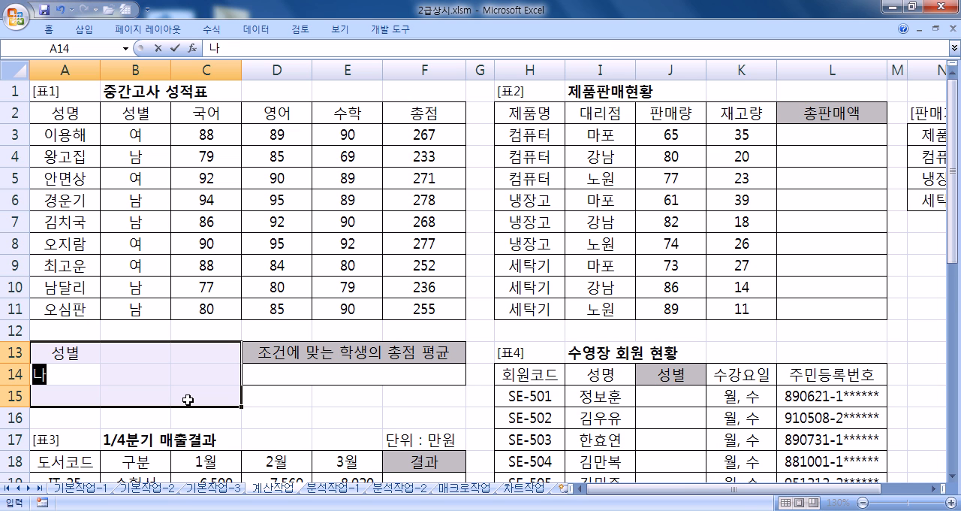
key(Return)
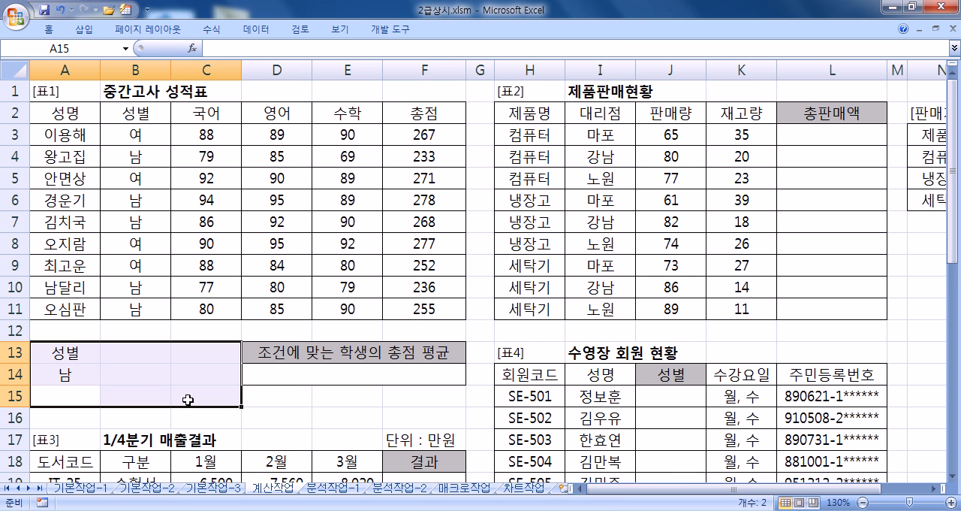
- Add the criteria heading 영어 in B13 with the condition >=90 in B14 beside the 남 condition
click(137, 356)
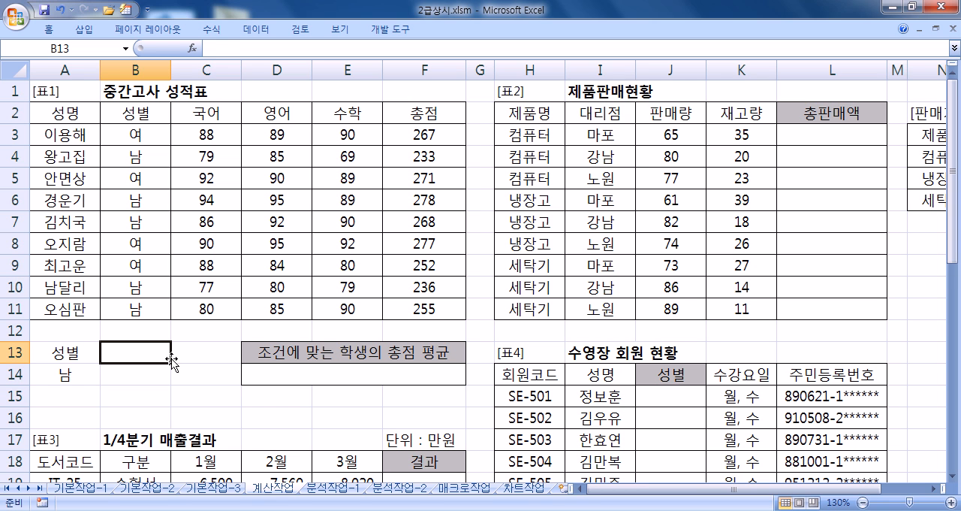
text(영어)
key(Return)
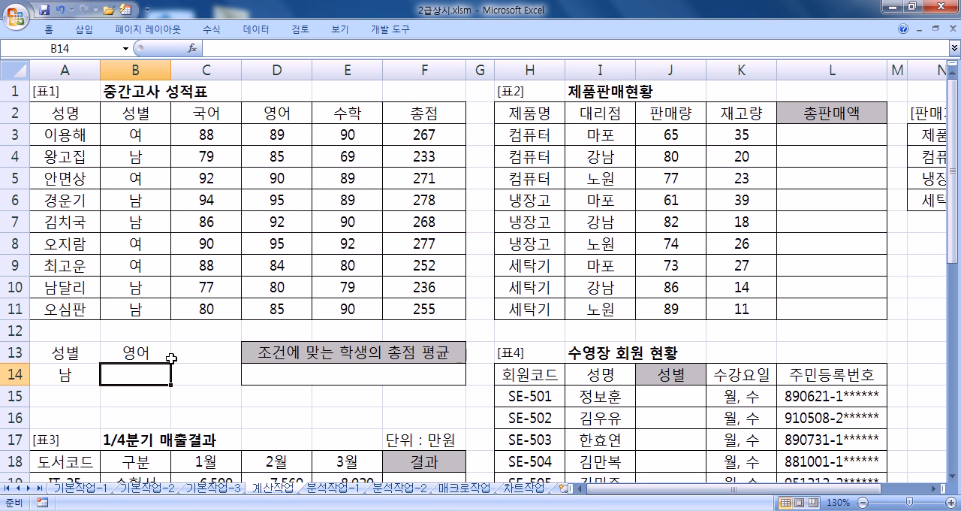
text(>=90)
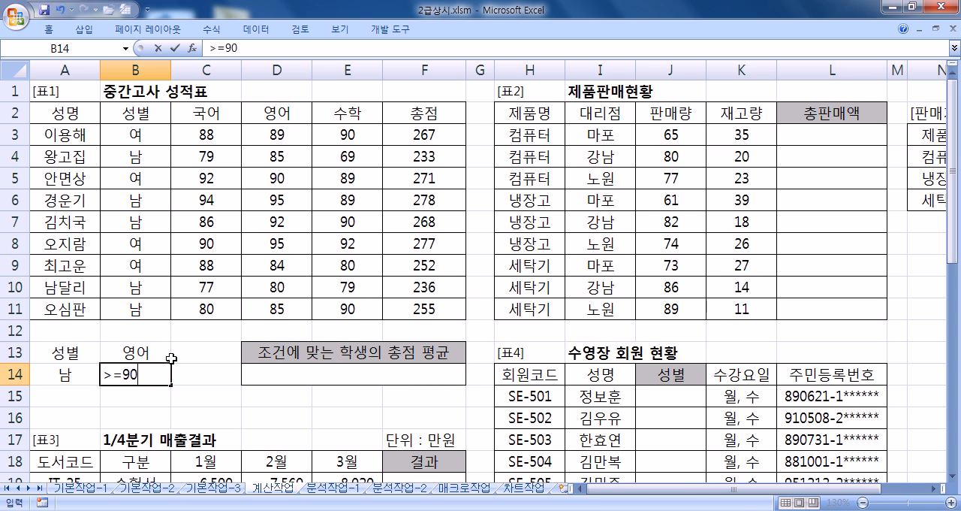
key(Return)
drag(78, 353, 126, 372)
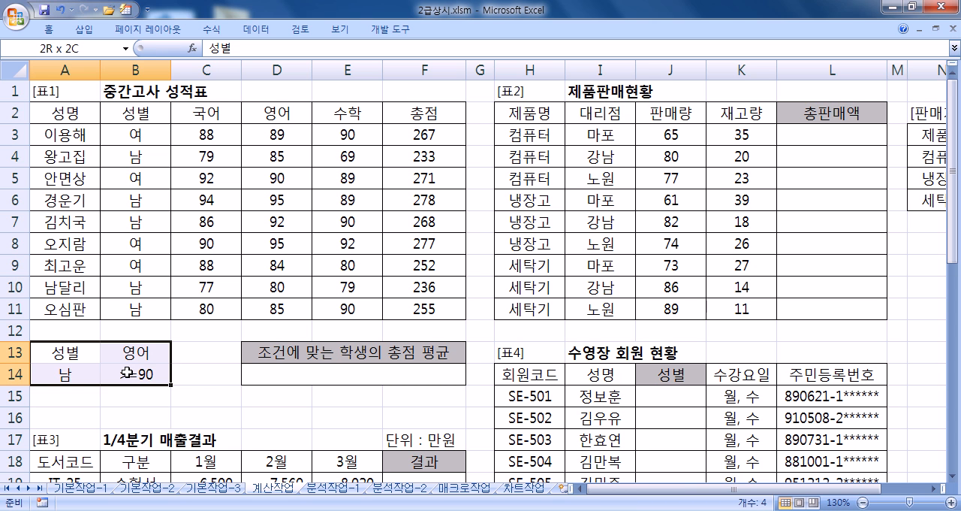
- Add the second criteria row with 여 in A15, the heading 수학 in C13 and the condition >=90 in C15
click(78, 395)
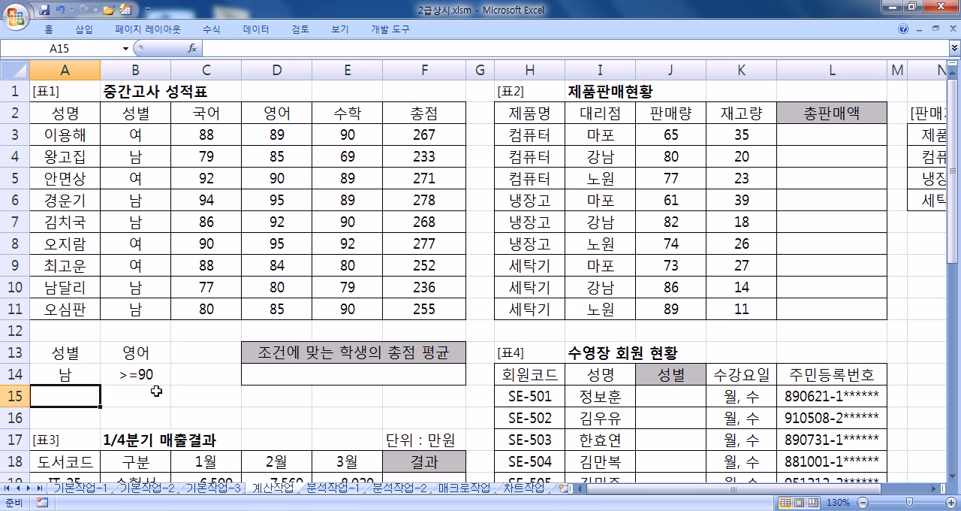
text(여)
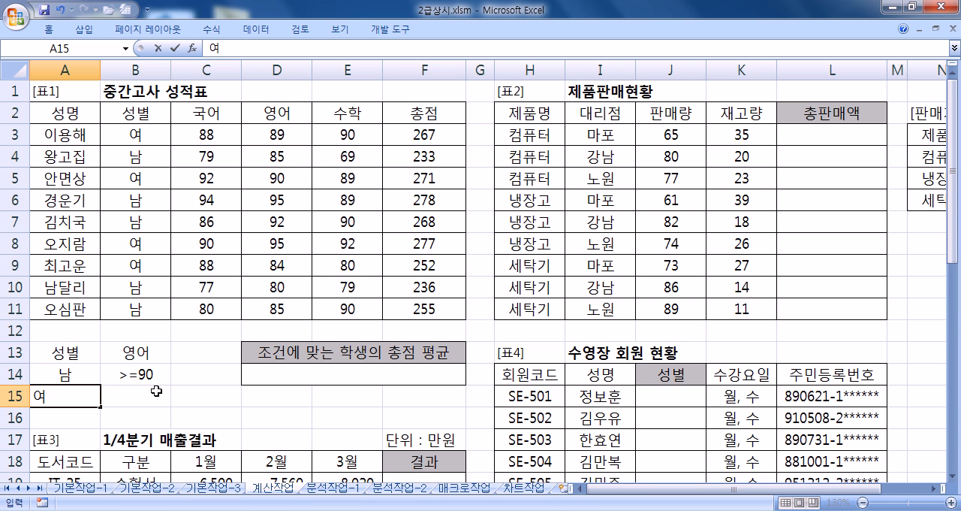
click(218, 353)
text(수학)
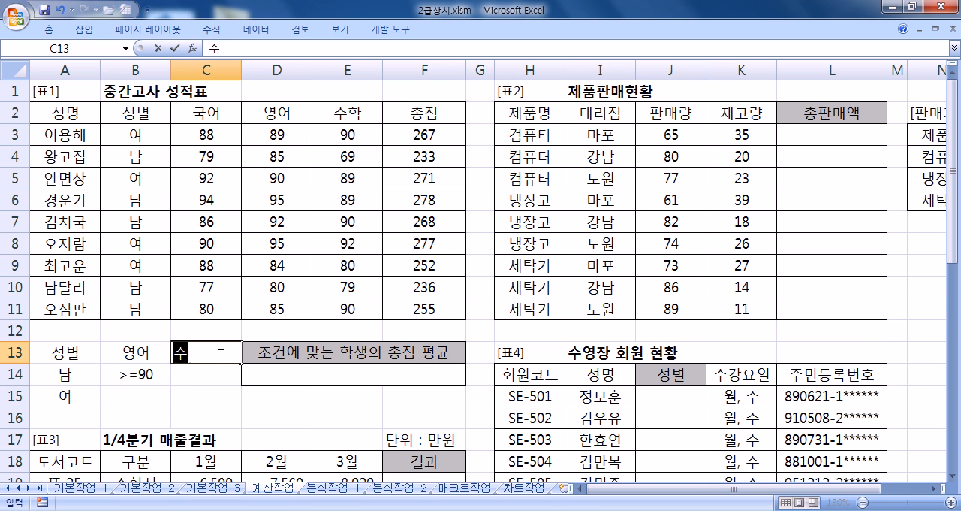
key(Return)
key(Return)
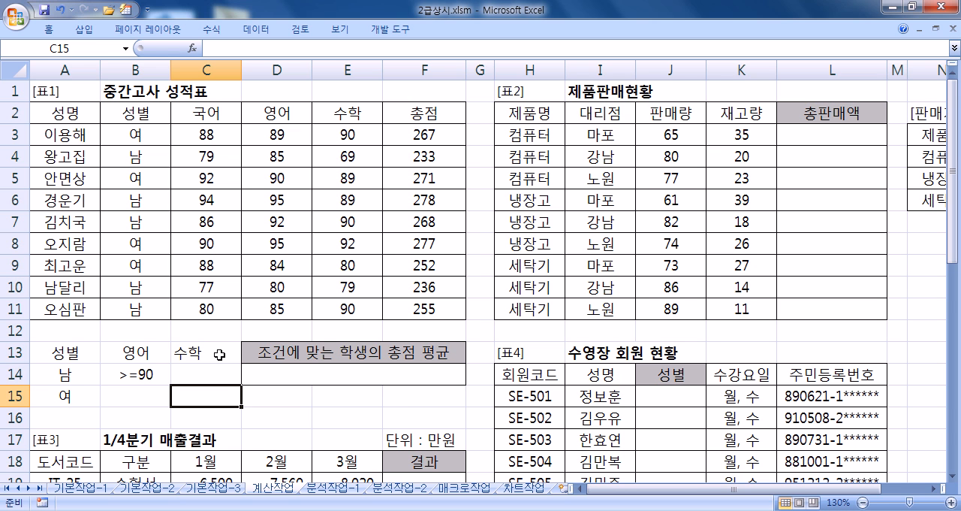
text(>=90)
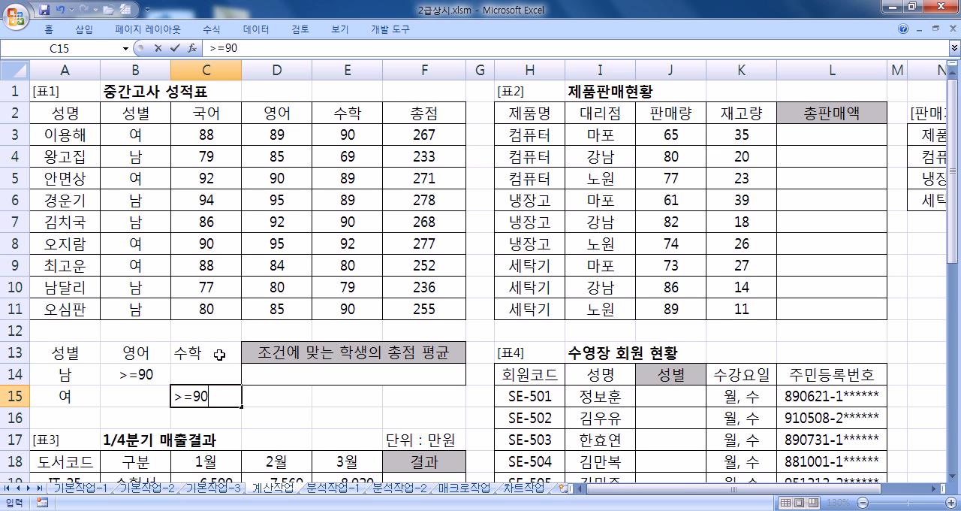
key(Return)
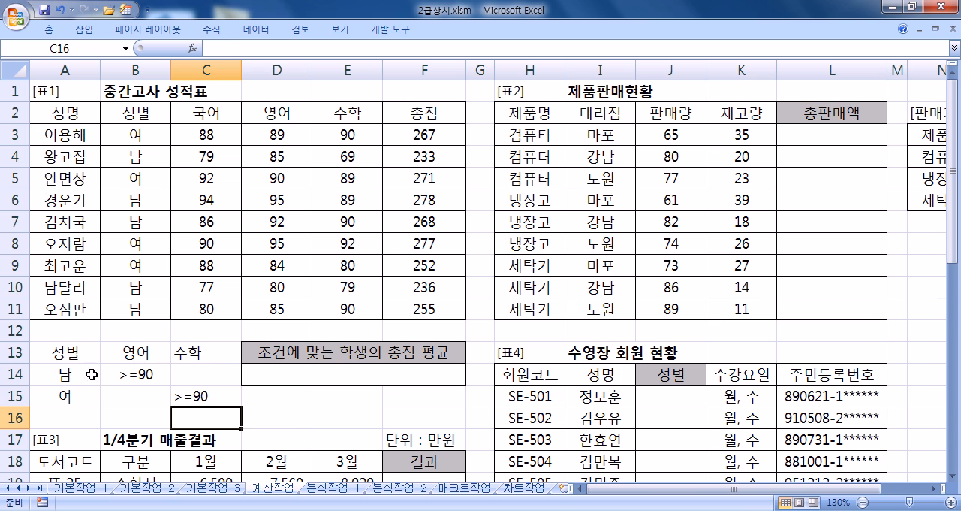
drag(75, 354, 194, 396)
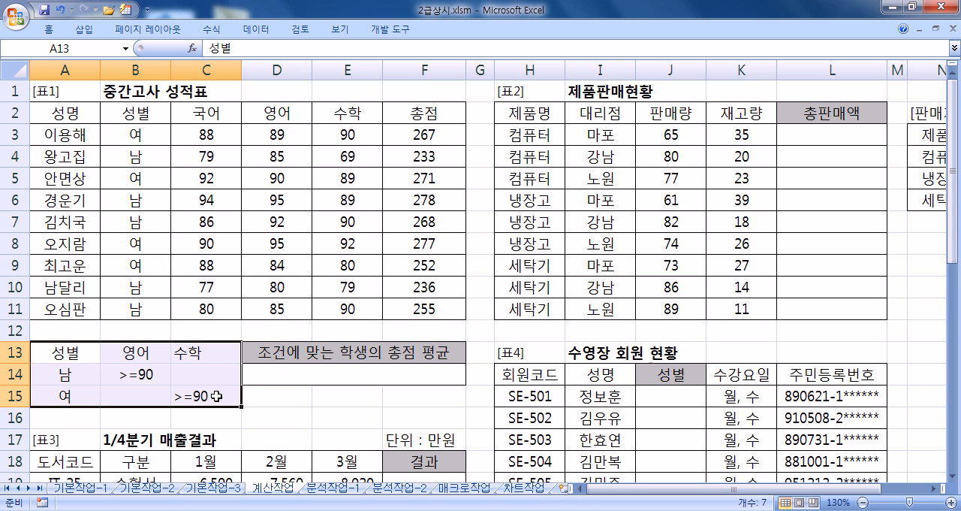
drag(66, 356, 120, 368)
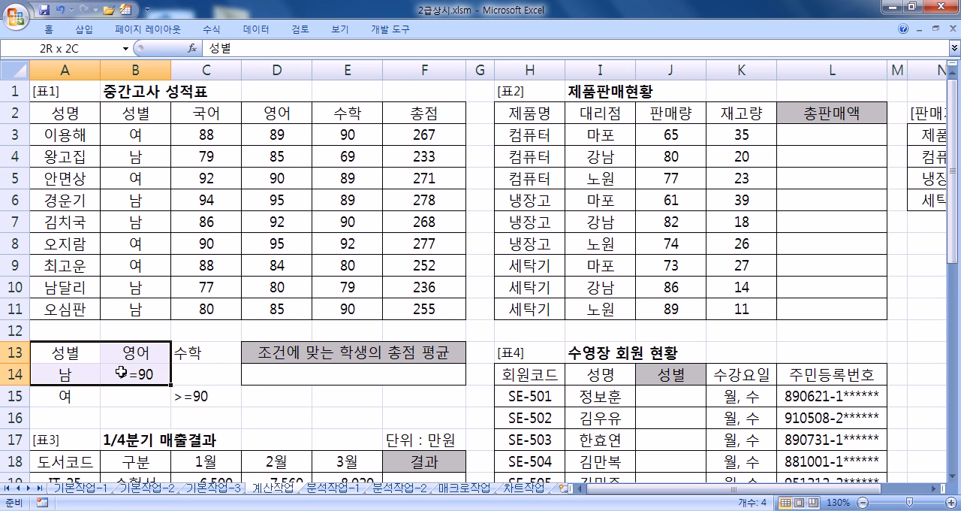
drag(68, 395, 184, 397)
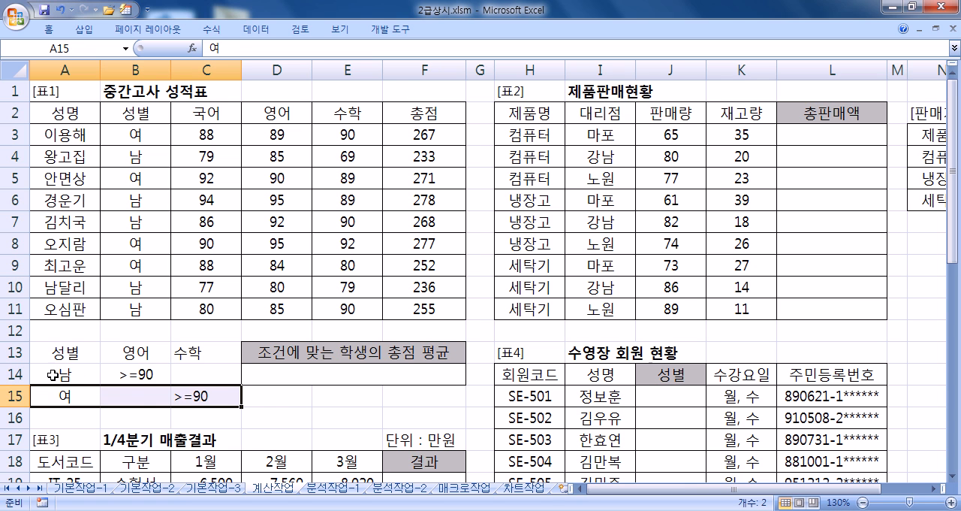
drag(58, 358, 129, 374)
drag(69, 396, 183, 398)
- Start a DAVERAGE formula in D14, the result cell for 조건에 맞는 학생의 총점 평균
click(275, 377)
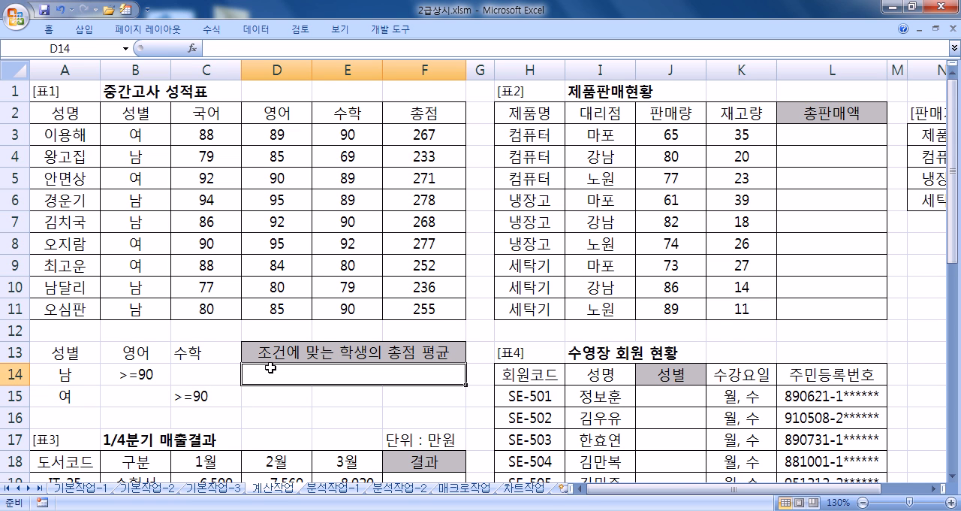
text(=)
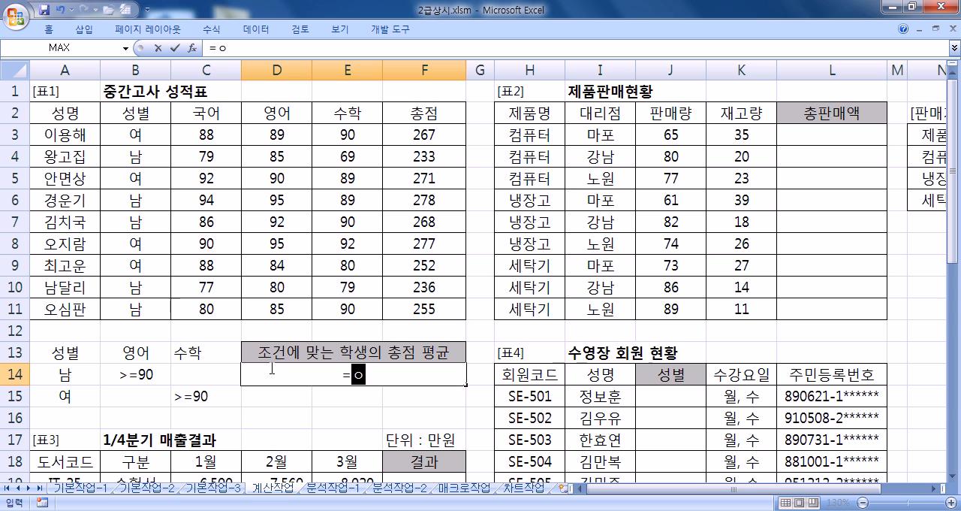
text(D)
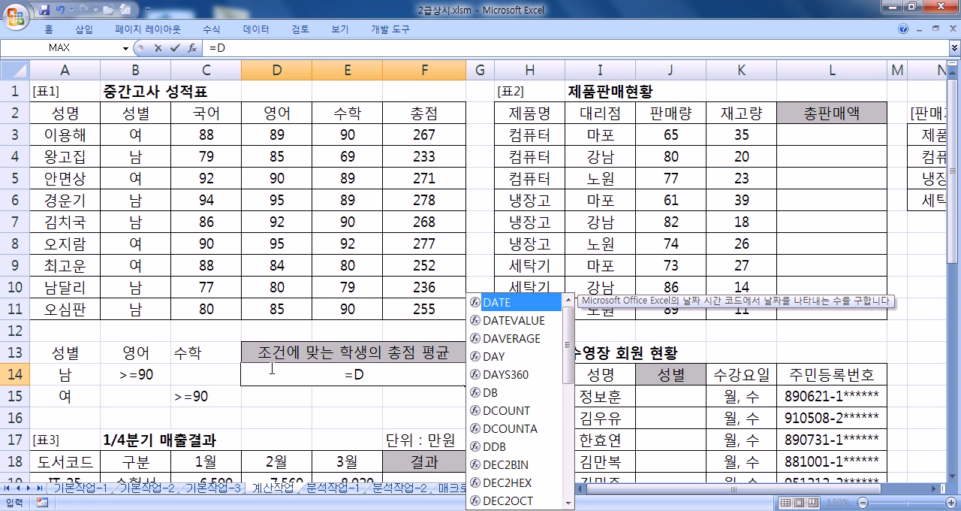
text(A)
key(Down)
key(Down)
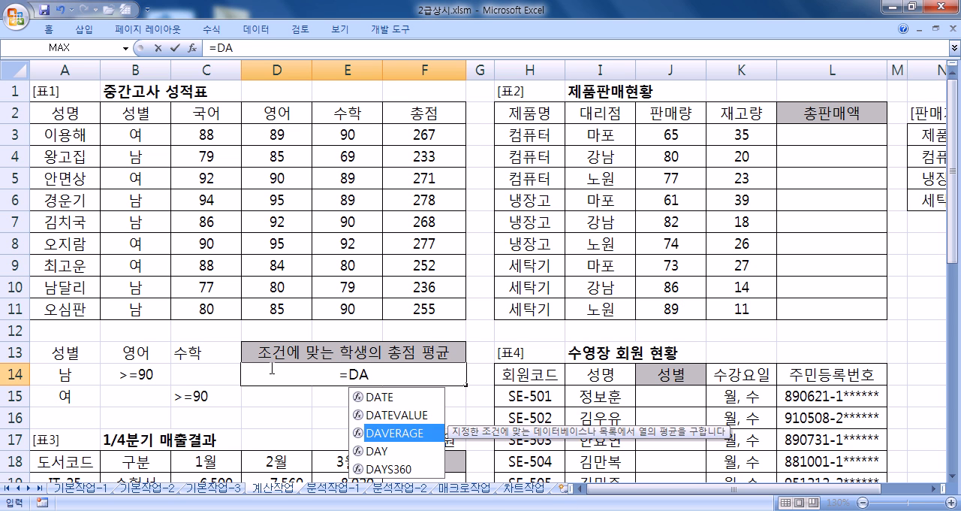
key(Tab)
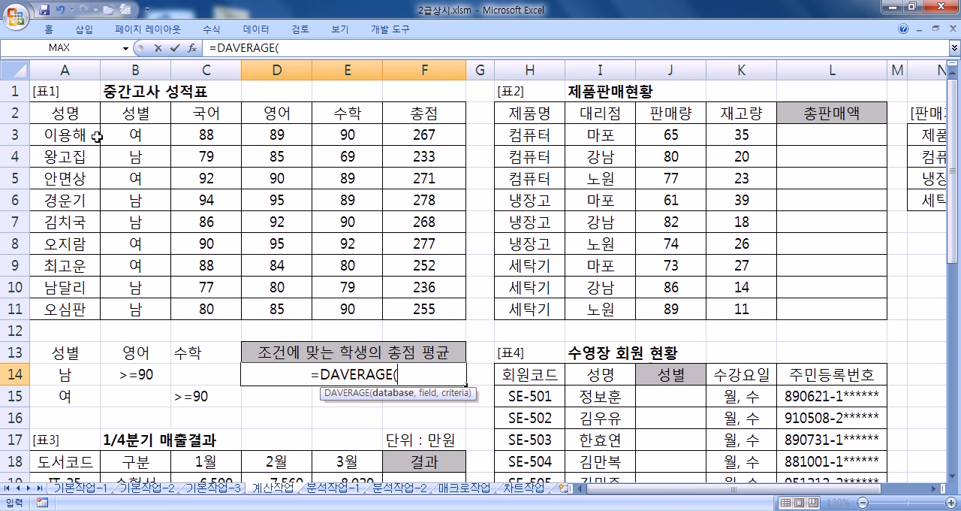
- Complete the DAVERAGE formula with database A2:F11, field F2 and criteria A13:C15
drag(70, 113, 412, 309)
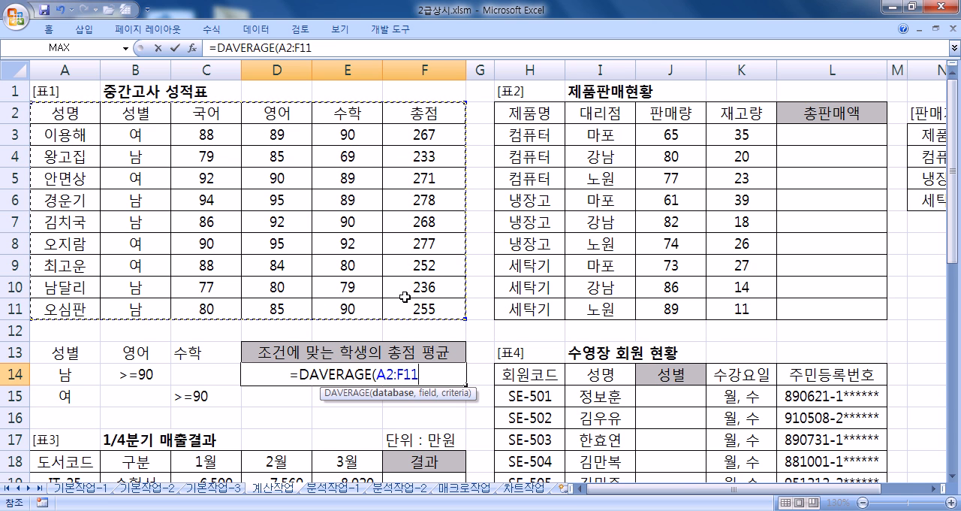
text(,)
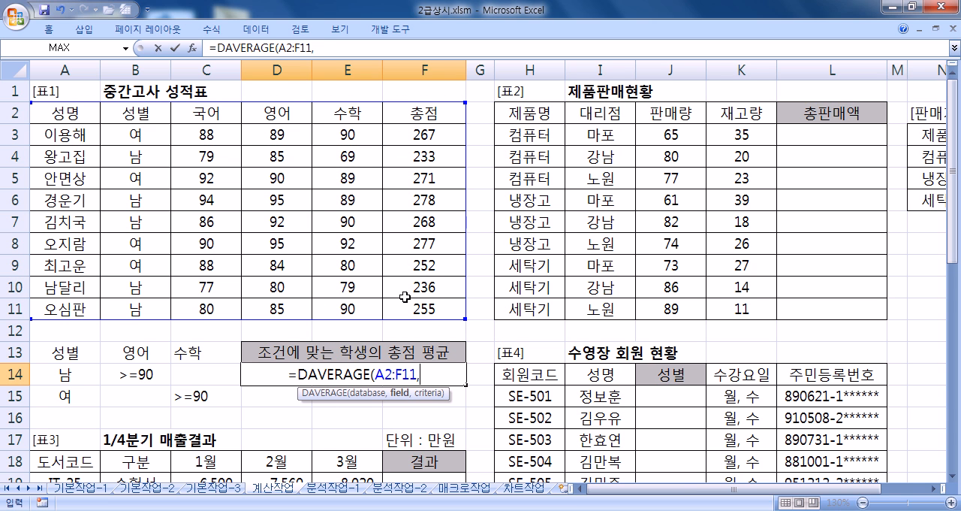
click(432, 114)
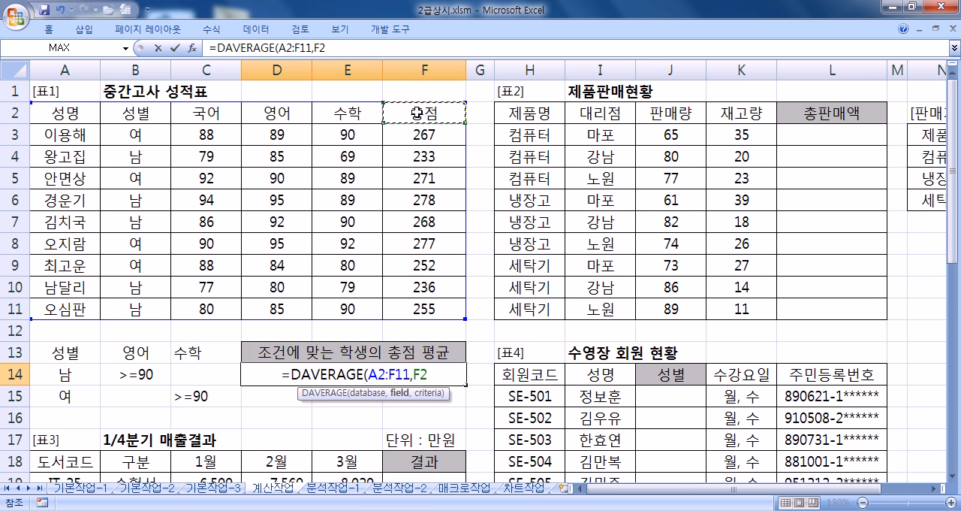
text(,)
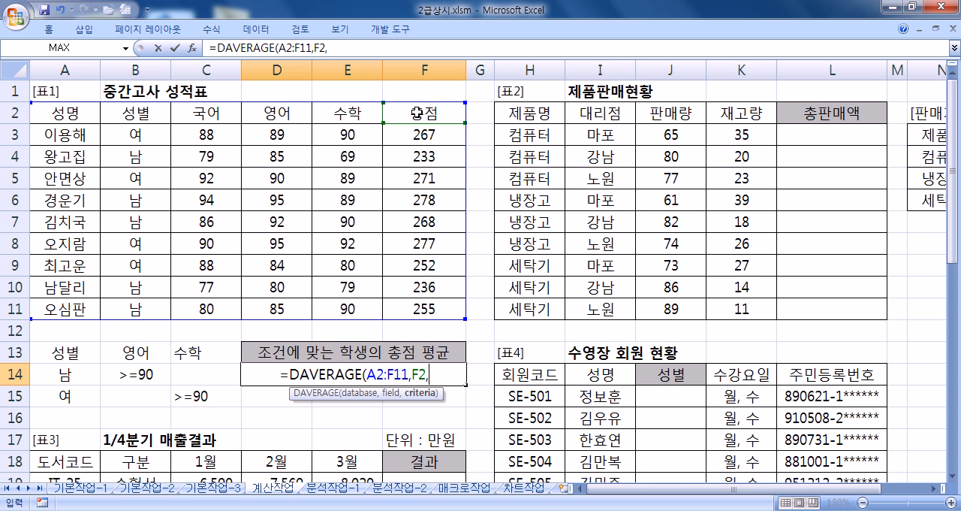
drag(47, 351, 196, 394)
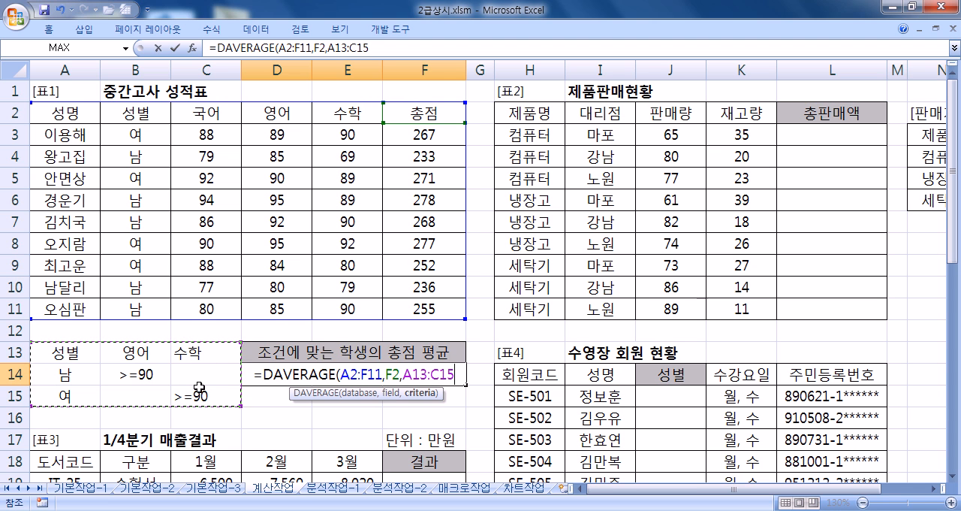
key(Return)
click(382, 375)
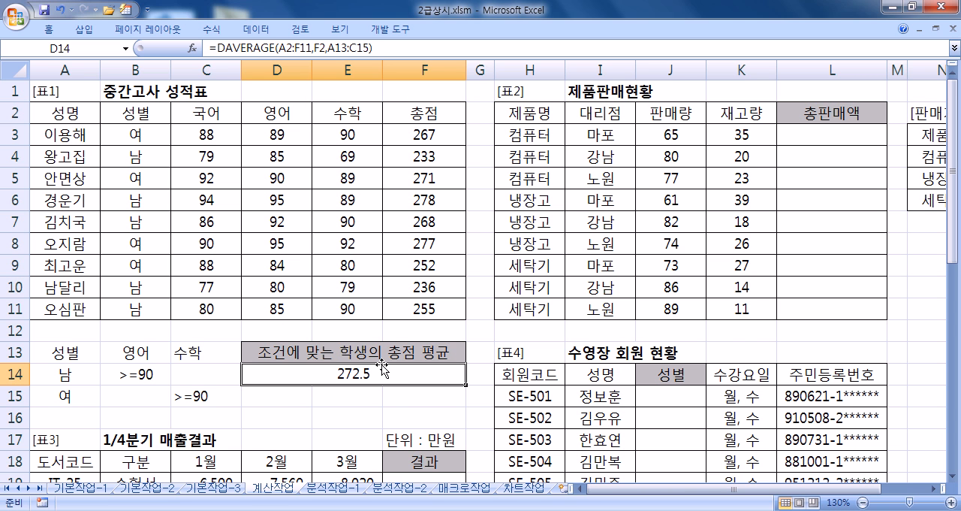
- Select L3, the first 총판매액 cell of 표2
drag(622, 489, 817, 498)
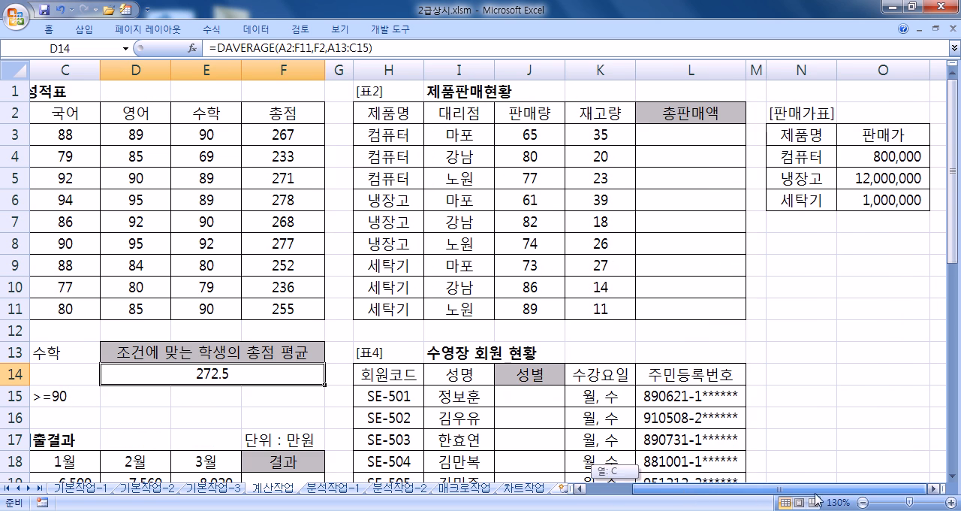
click(934, 492)
click(934, 492)
click(935, 492)
click(935, 492)
click(935, 492)
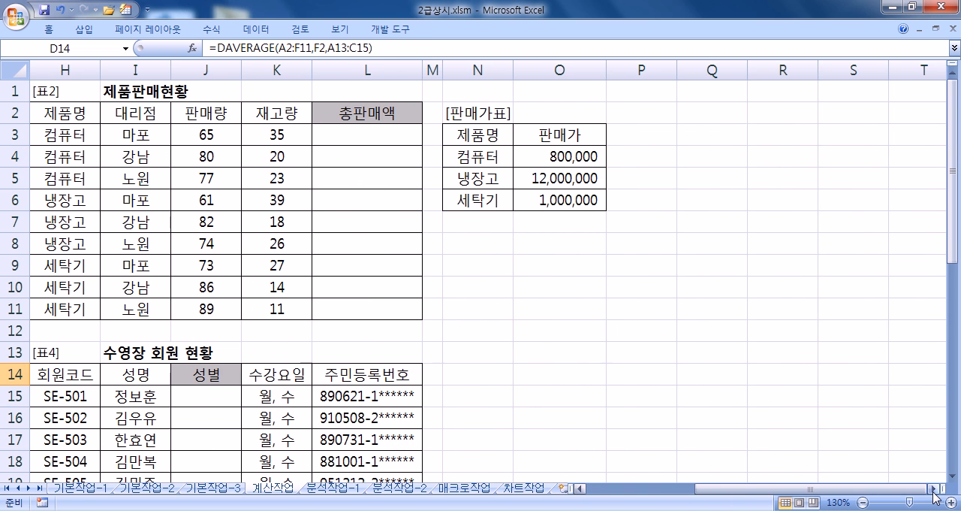
click(580, 489)
click(392, 135)
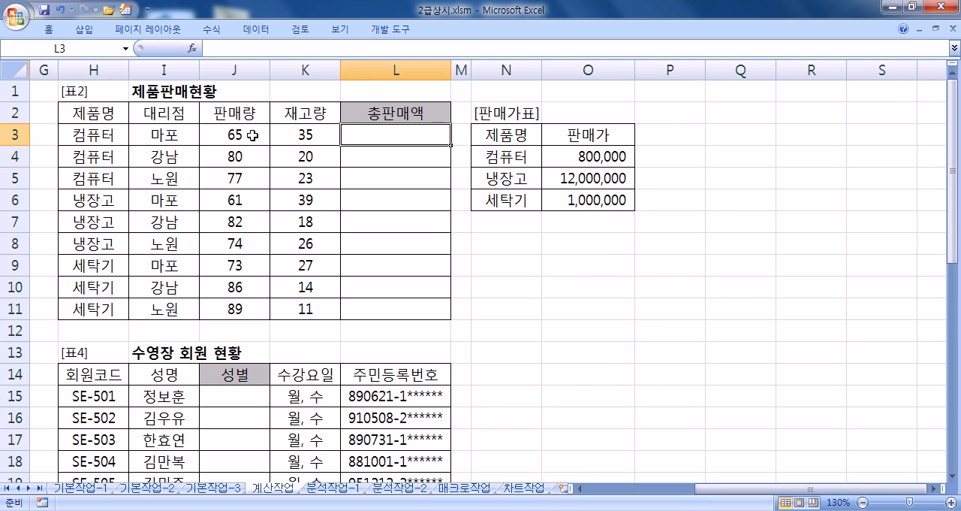
key(F11)
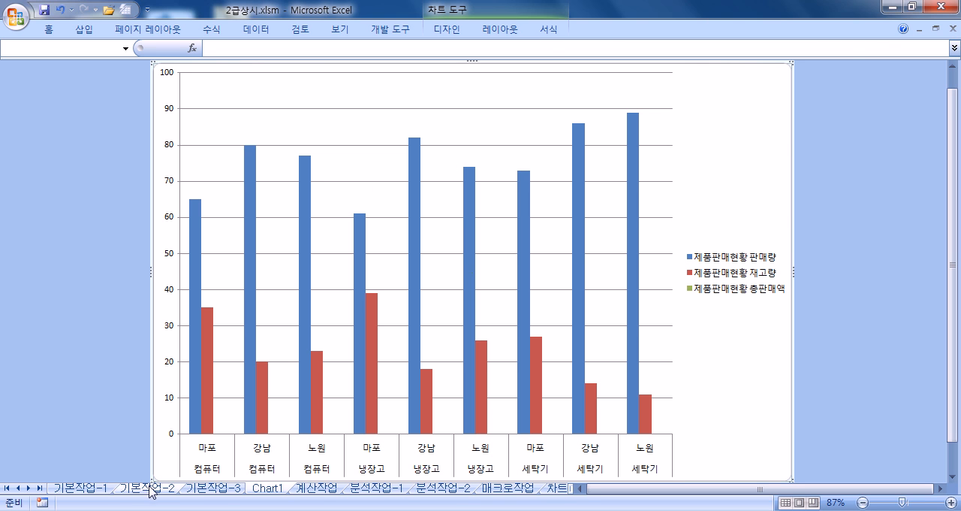
right_click(269, 490)
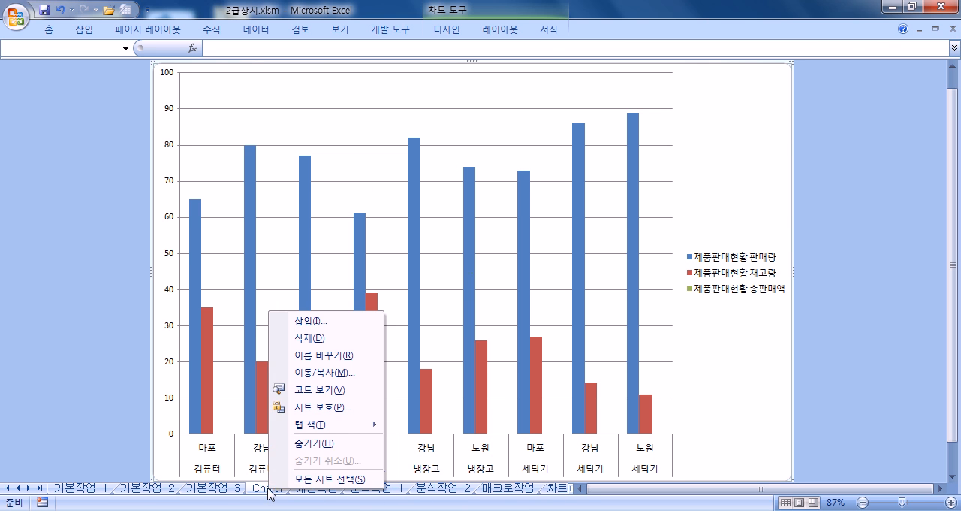
click(312, 338)
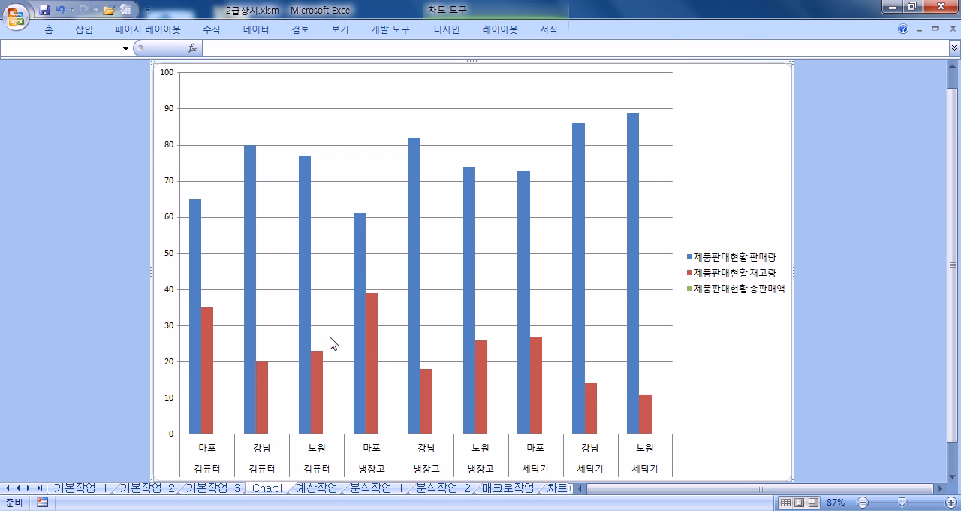
click(471, 301)
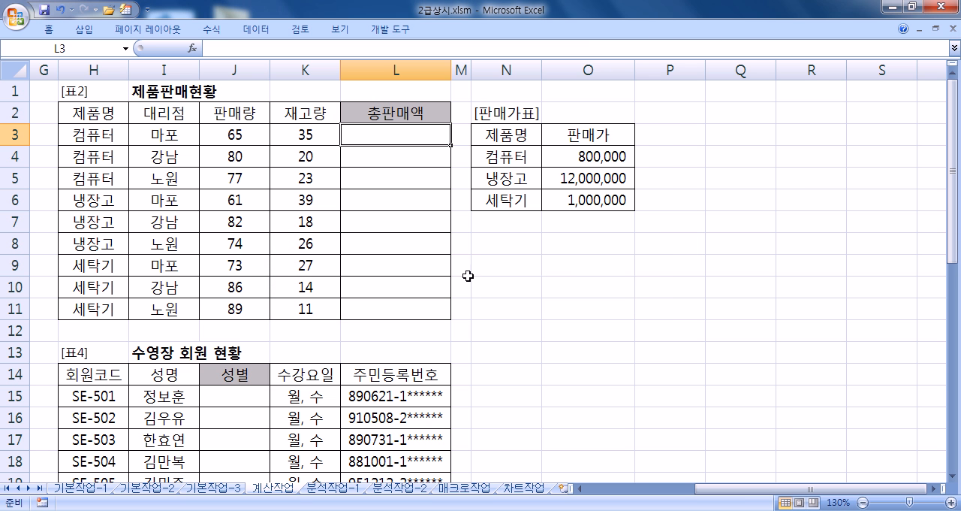
- Start a formula in L3 that multiplies the 판매량 in J3 by a VLOOKUP result
text(=)
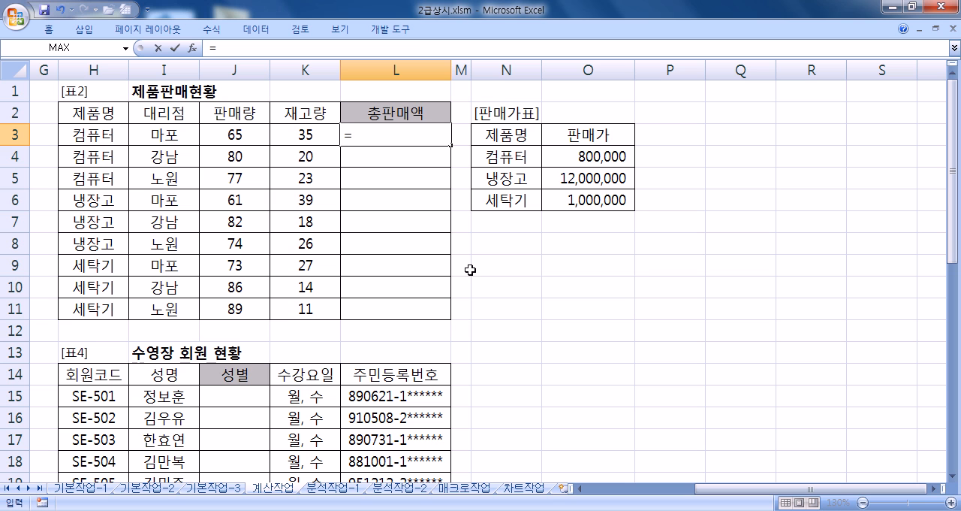
click(238, 137)
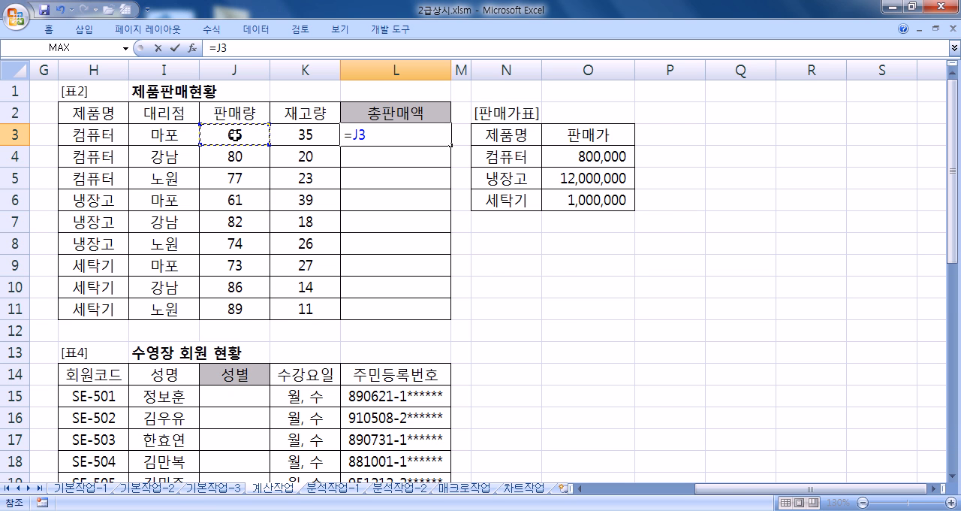
text(*)
text(V)
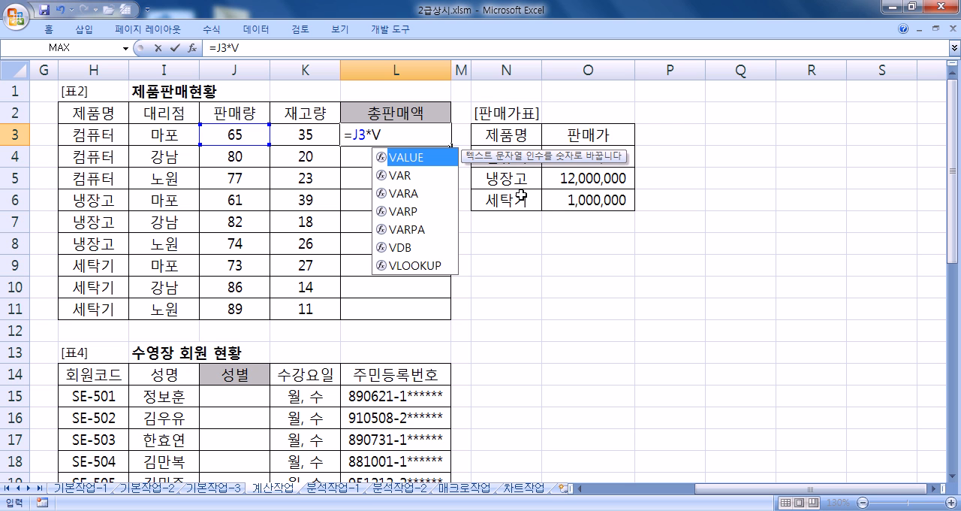
text(L)
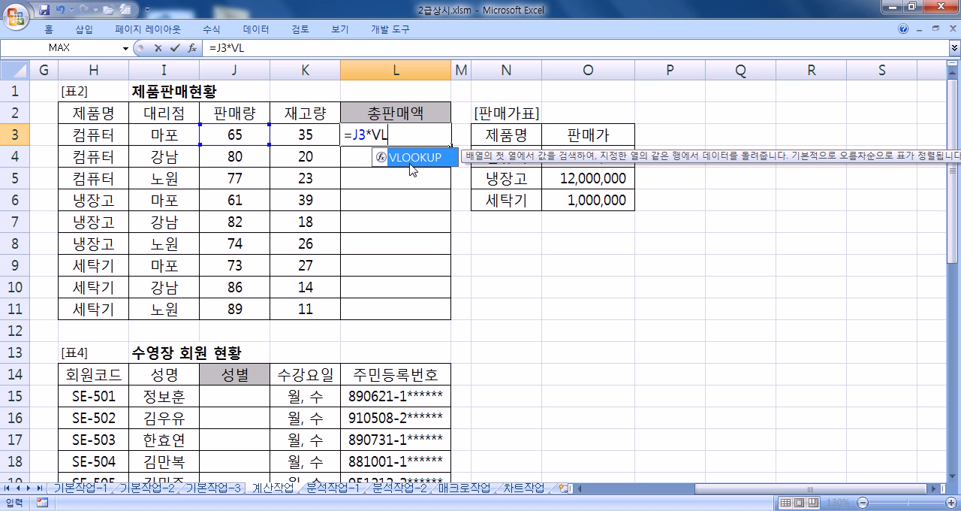
double_click(411, 158)
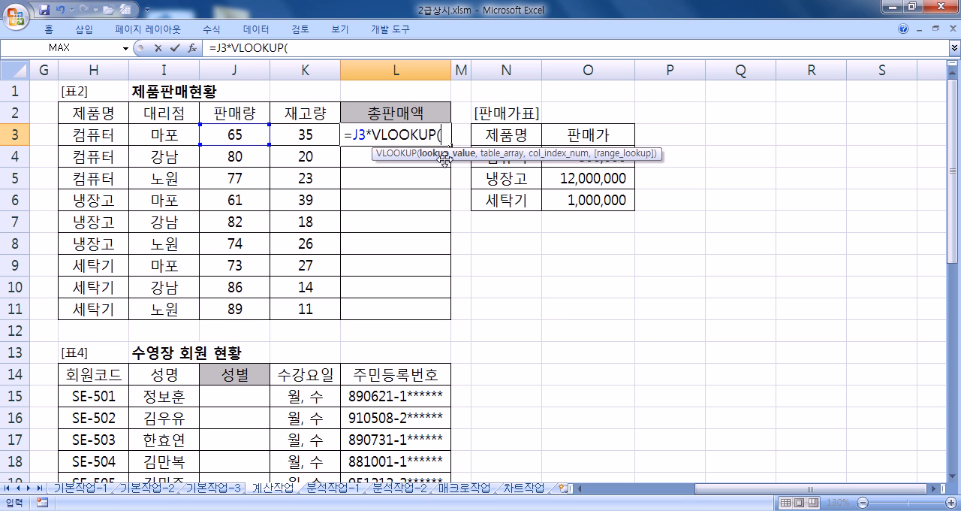
- Give VLOOKUP the lookup value H3 and the 판매가표 data as the absolute table range $N$4:$O$6
click(102, 136)
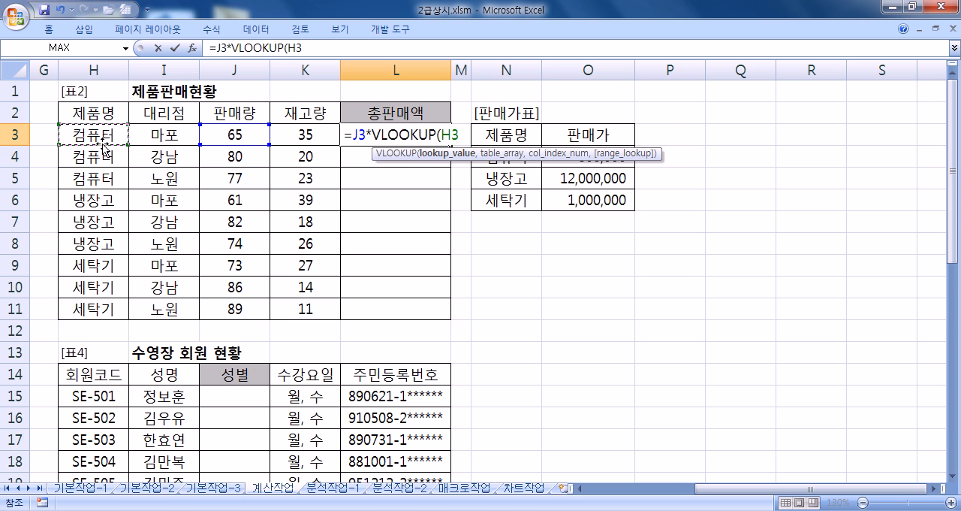
text(,)
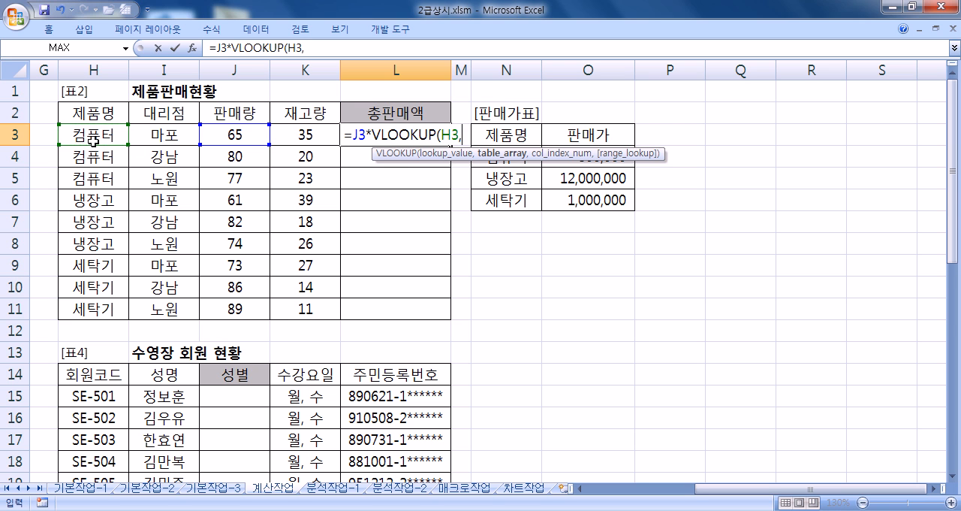
drag(521, 199, 556, 166)
drag(390, 155, 356, 280)
drag(499, 156, 599, 199)
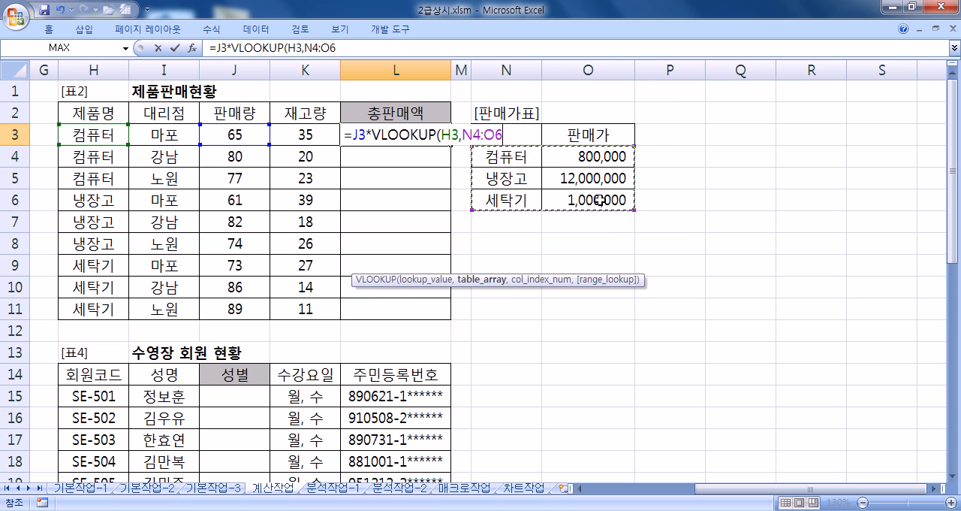
key(F4)
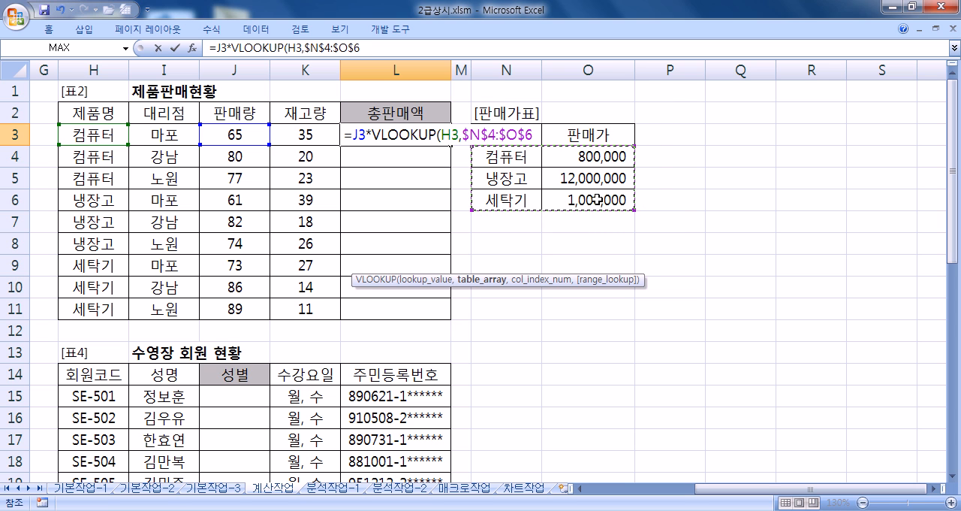
- Set the VLOOKUP column index to 2 and the range lookup to FALSE for an exact match
text(,)
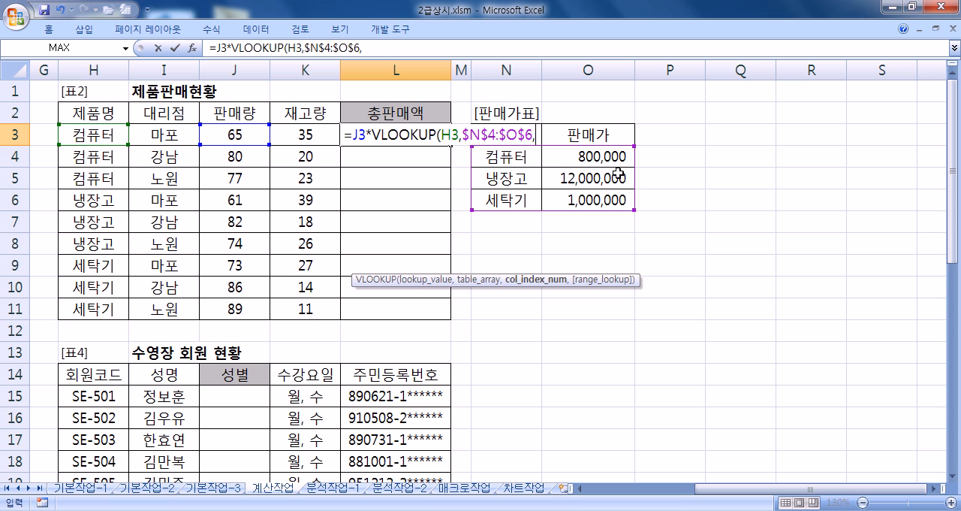
text(2)
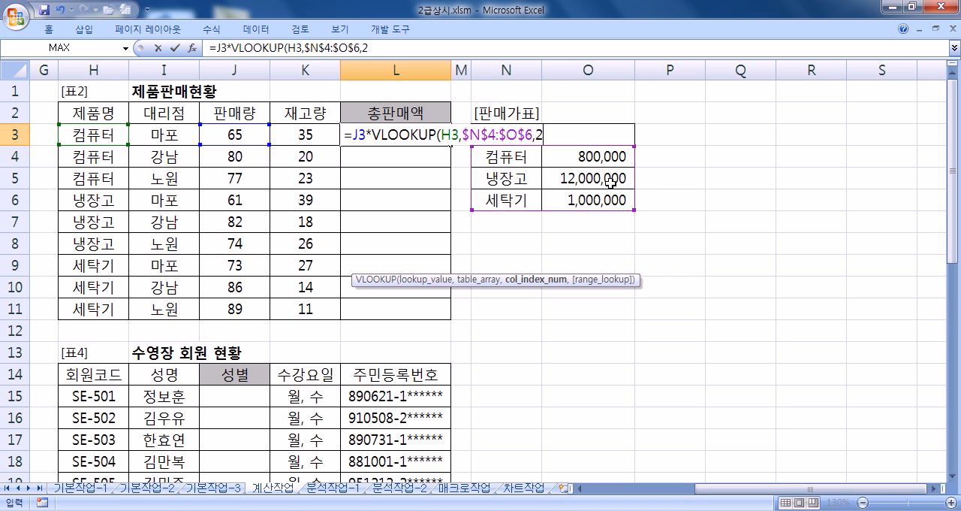
text(,)
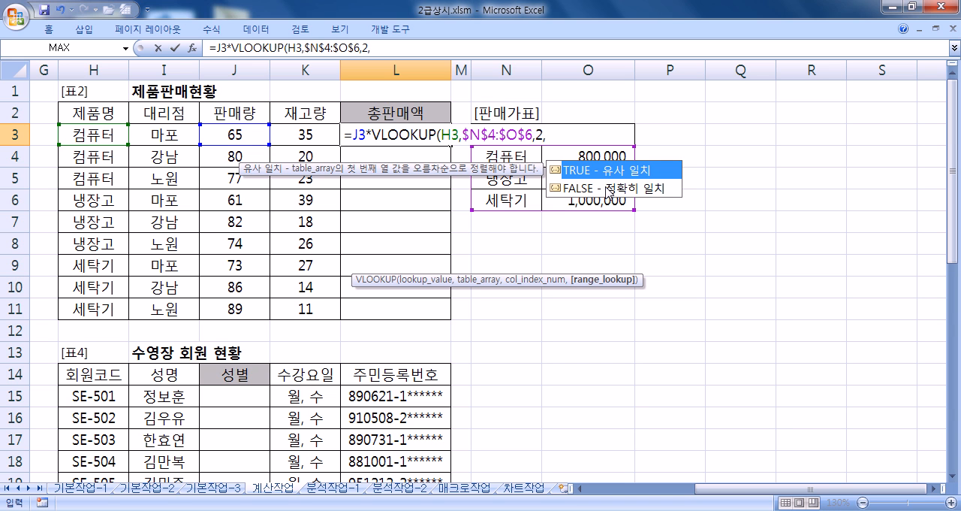
double_click(609, 188)
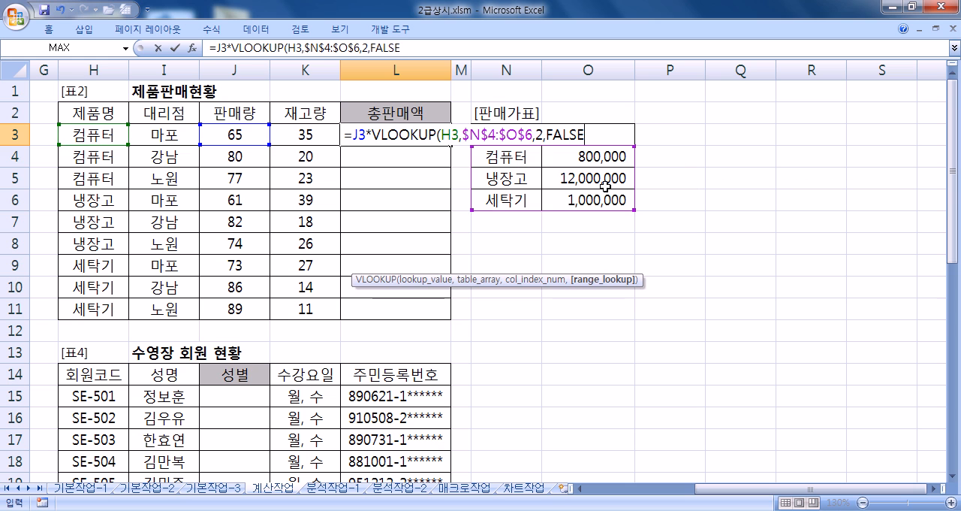
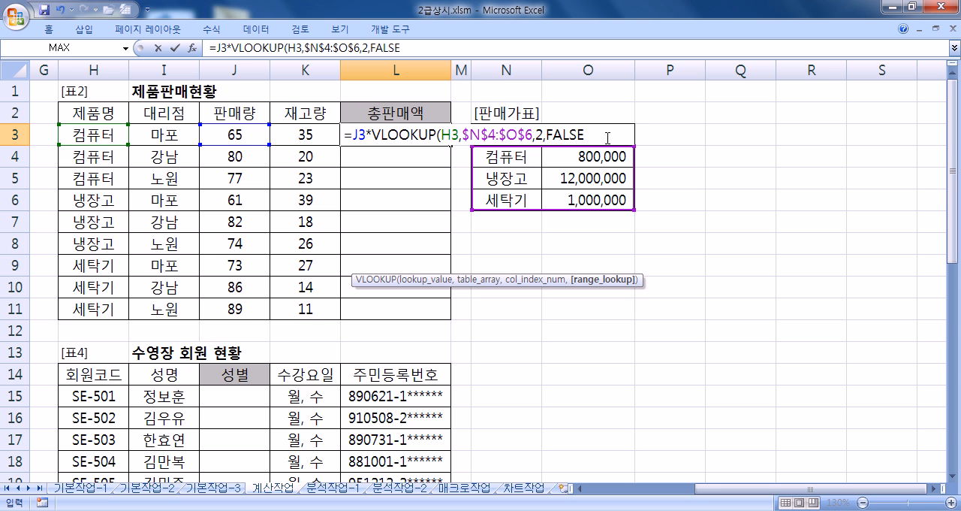
- Complete the VLOOKUP formula in L3 and fill it down the 총판매액 column through L11
text())
key(Return)
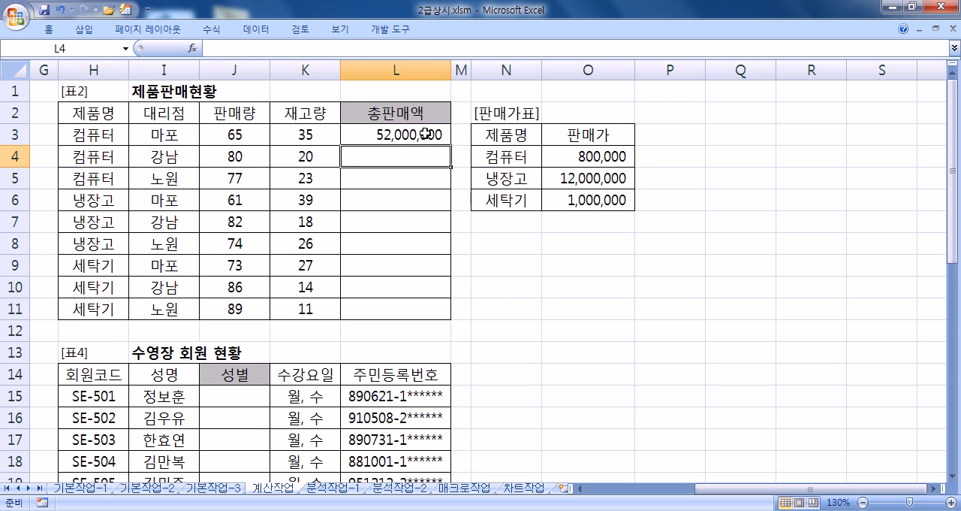
click(443, 139)
double_click(444, 141)
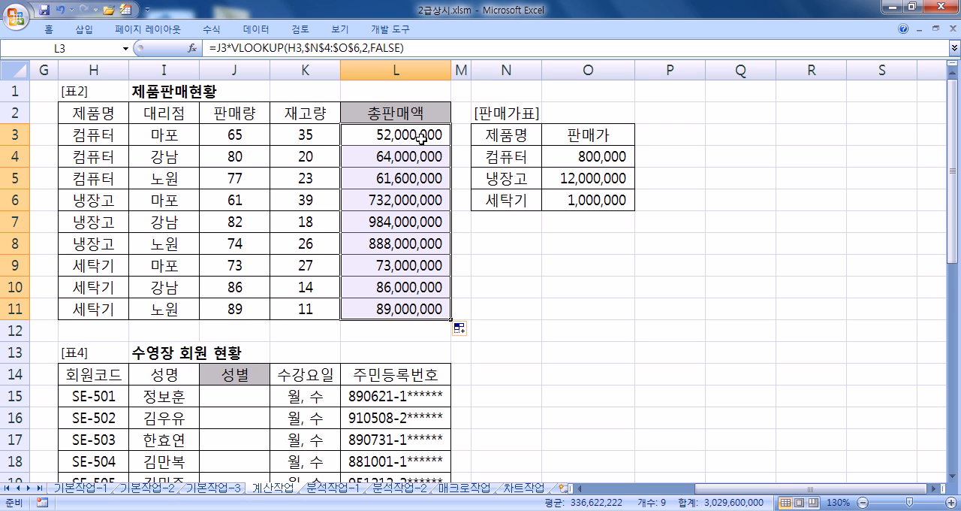
- Review the finished 총판매액 formula in L3 and its referenced ranges without editing it
click(421, 138)
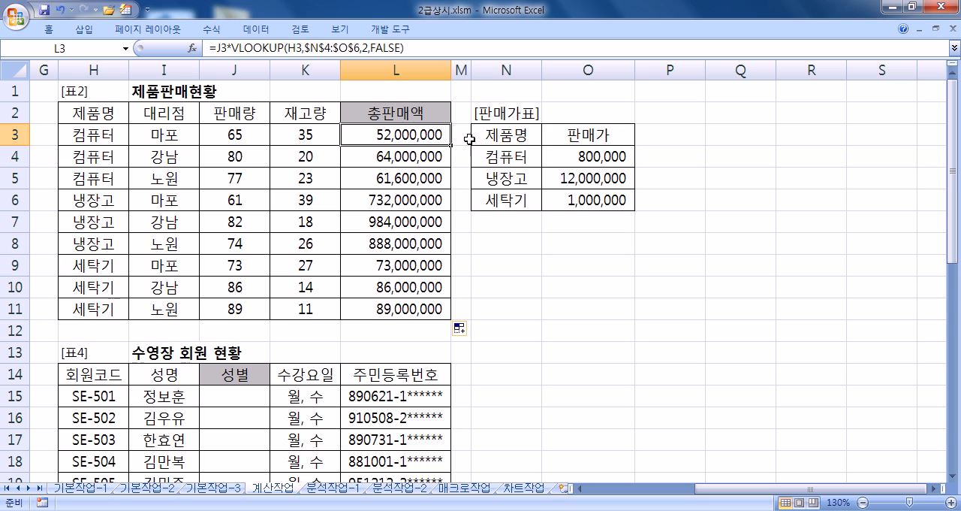
key(F2)
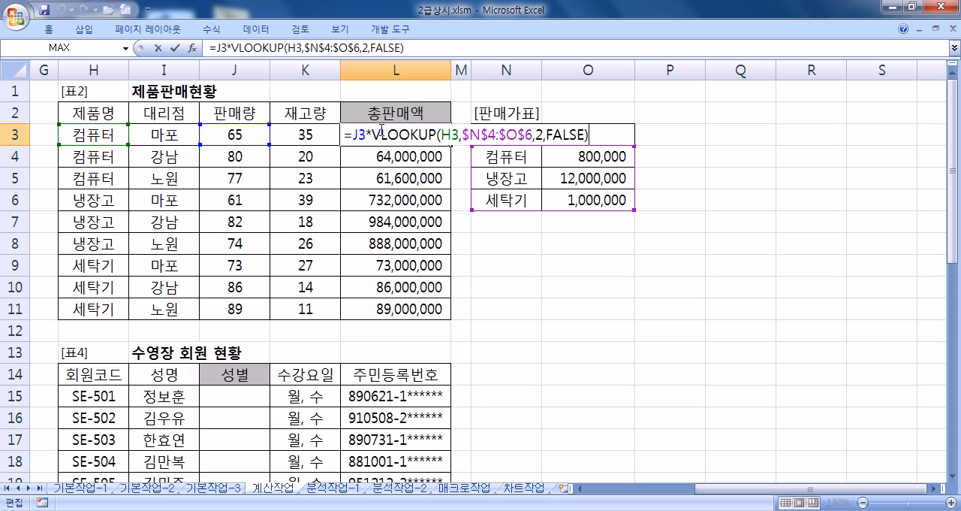
key(ctrl+Return)
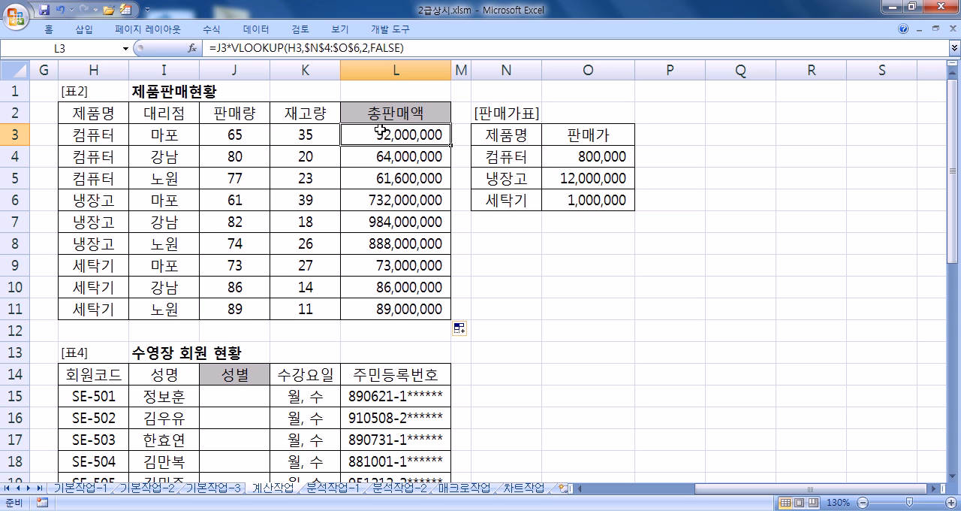
- Start an IF formula in F19, the first 결과 cell of 표3
key(Home)
scroll(353, 161, down, 5)
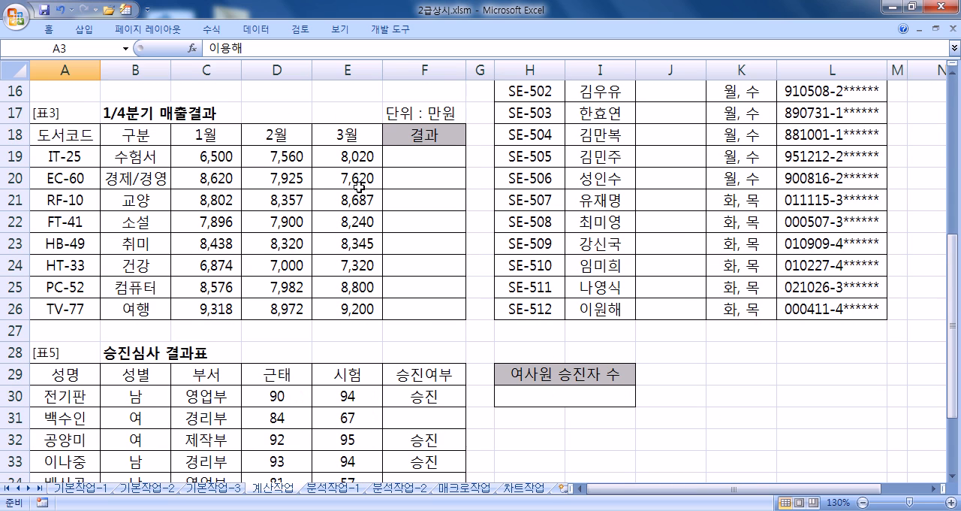
scroll(465, 266, down, 1)
scroll(466, 266, up, 1)
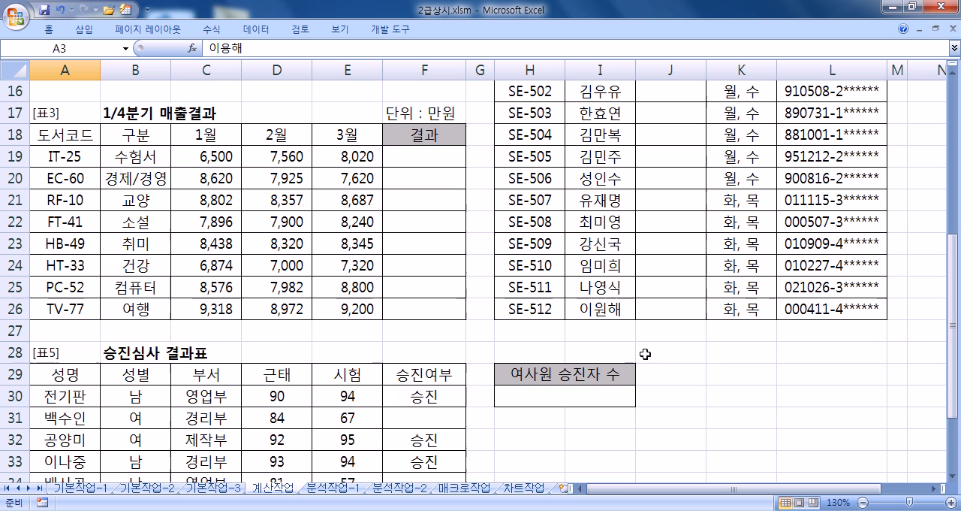
click(954, 478)
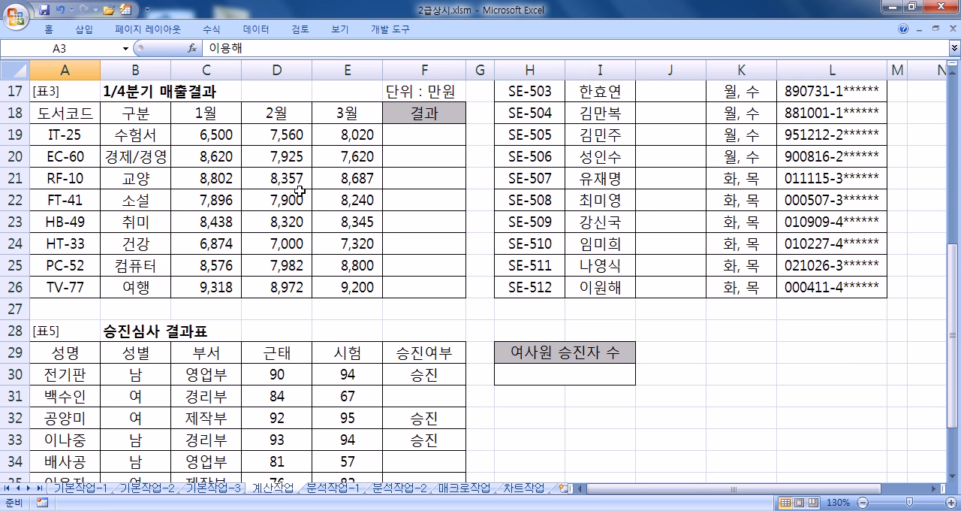
click(421, 133)
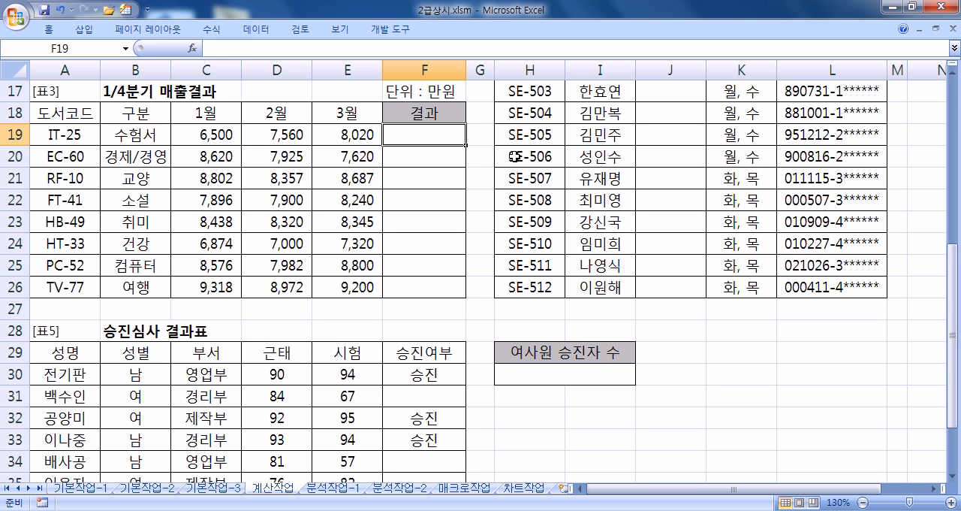
text(=IF()
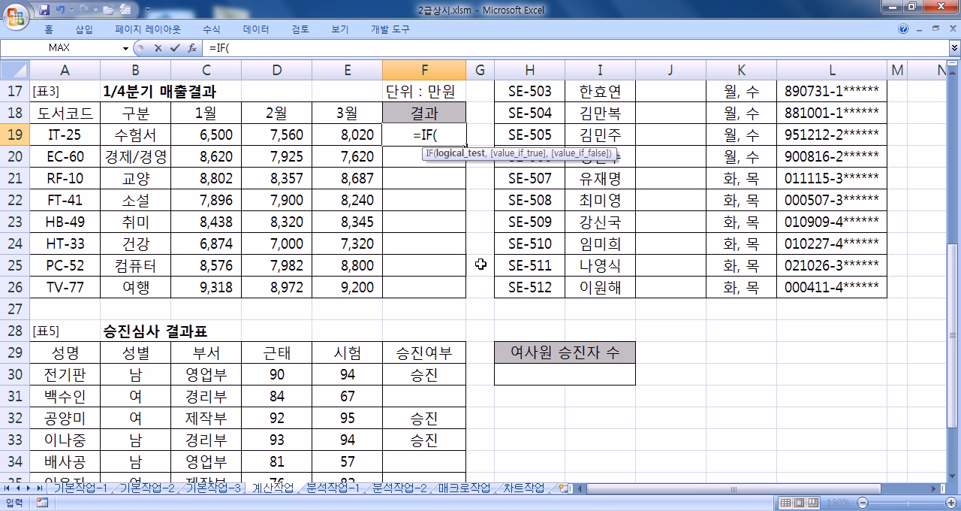
- Switch to Notepad and move and resize its window to keep the 표3 monthly sales in view
key(alt+Tab)
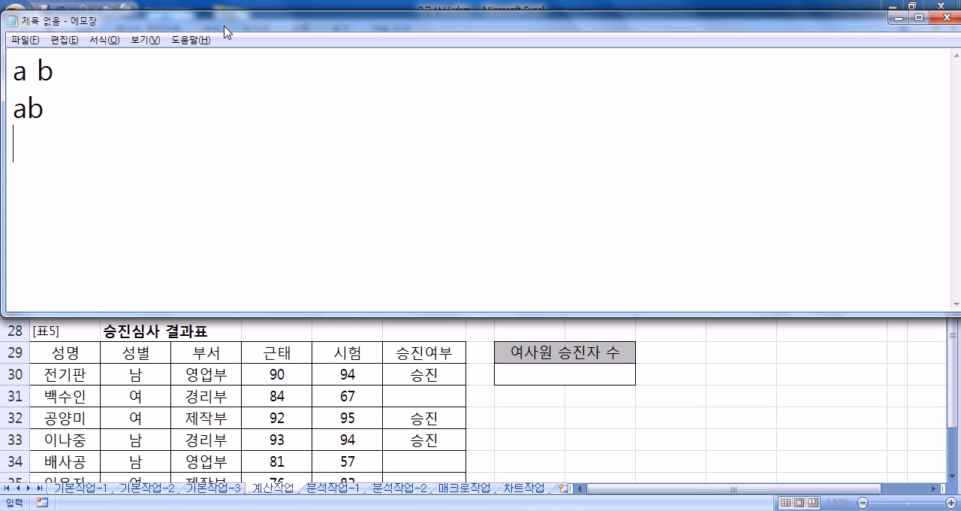
drag(225, 26, 719, 41)
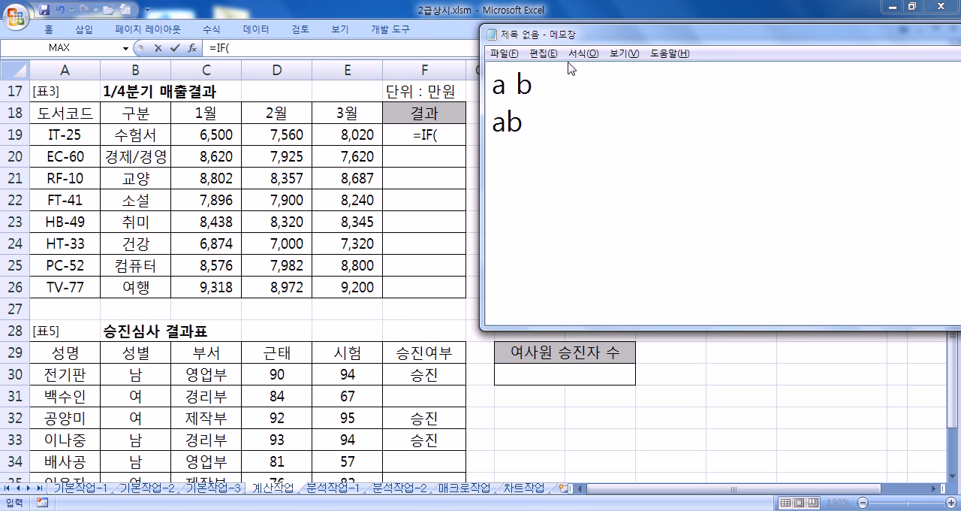
drag(485, 75, 775, 76)
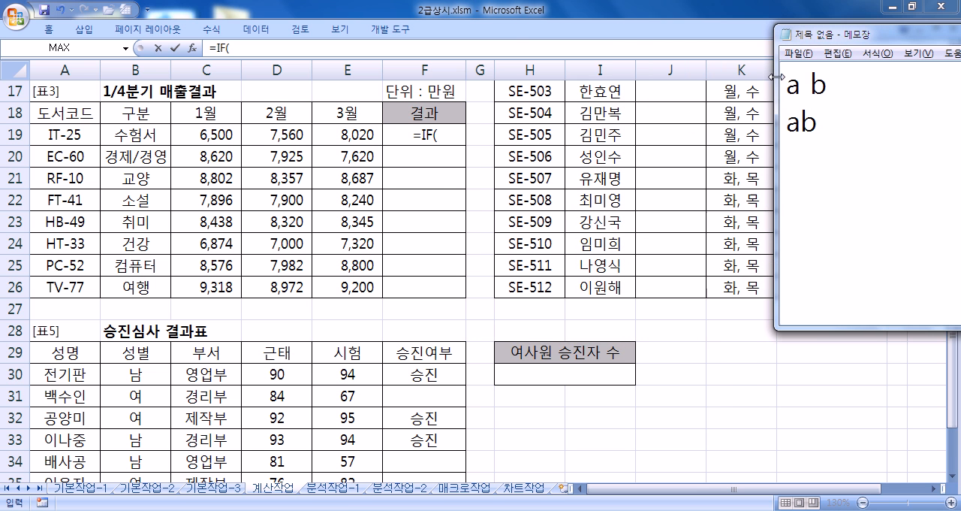
drag(826, 45, 436, 167)
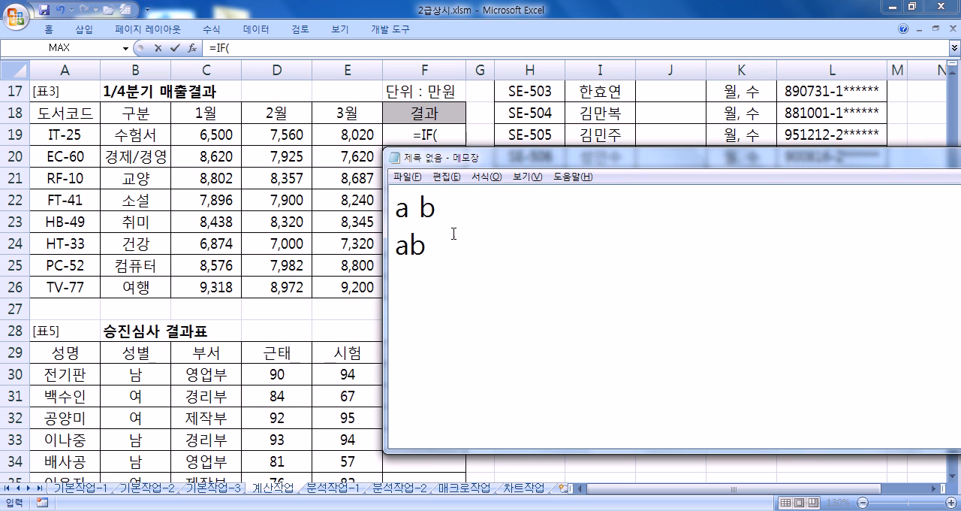
- Replace all the existing note text with "1, 2, 3월의 매출이"
key(ctrl+a)
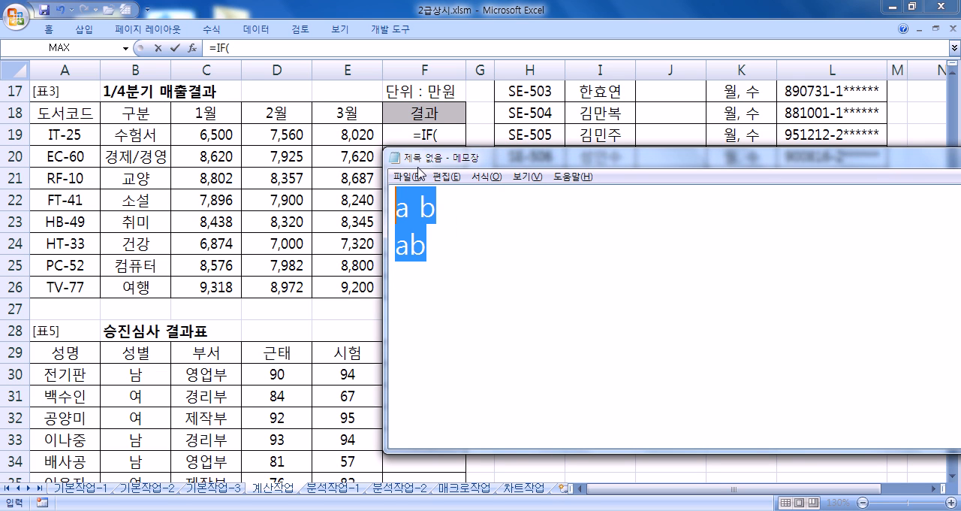
text(1)
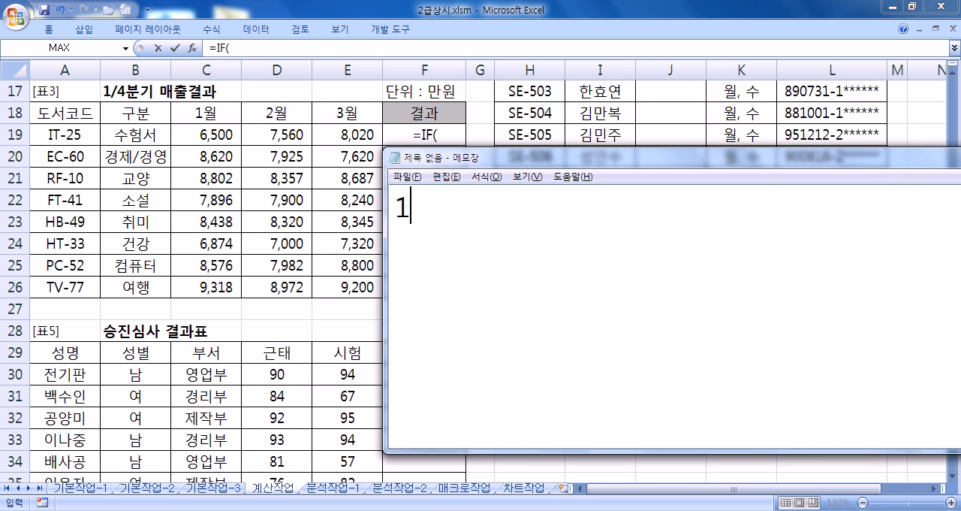
text(D₩)
key(BackSpace)
key(BackSpace)
text(, 2, 3월ㅇ)
text(ㅢ )
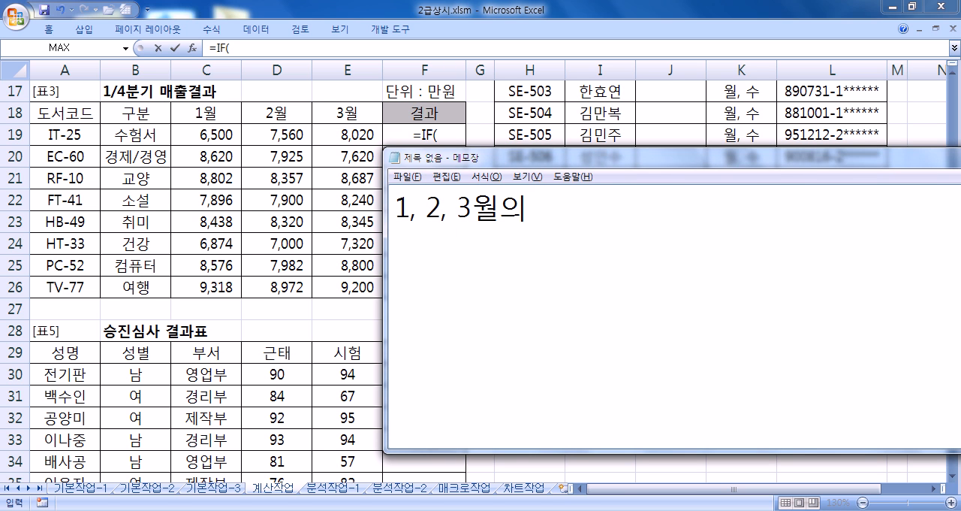
text(매출)
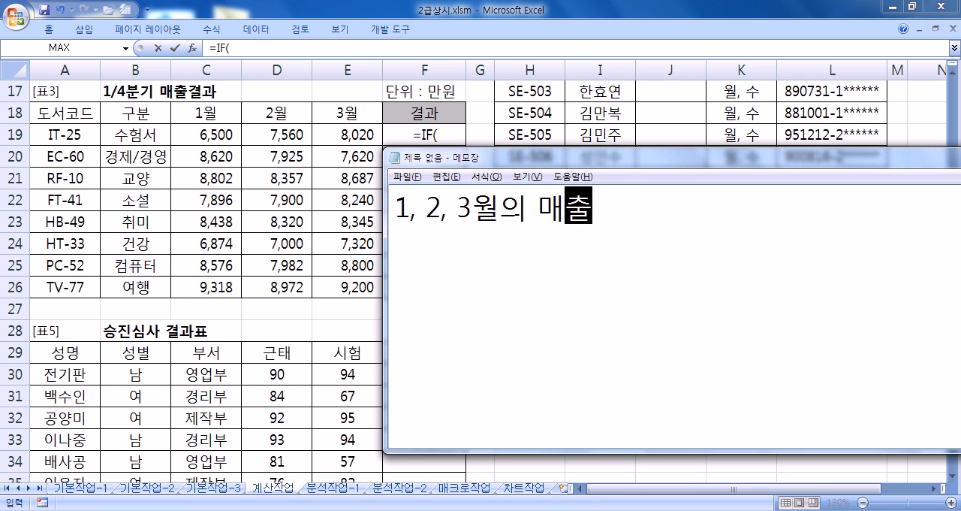
text(이 각 )
text(해다ㅓㅇ)
- Finish the first note line with "각 해당월의 매출 평균이상" and shift the window so the whole line fits
key(BackSpace)
key(BackSpace)
text(ㅇ월)
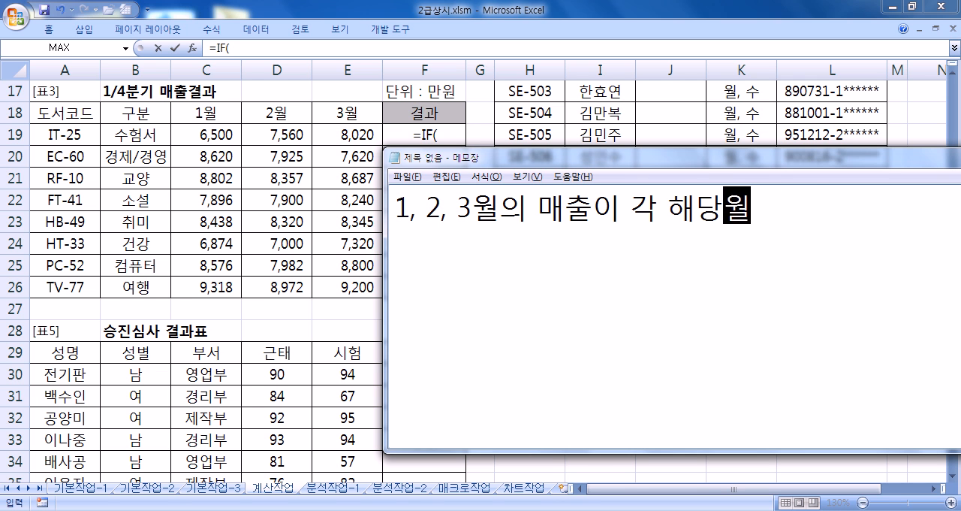
text(의 맺)
key(BackSpace)
text(출 ㅠ)
key(BackSpace)
text(ㅍㅇ)
key(BackSpace)
key(BackSpace)
text(ㅠ)
key(BackSpace)
text(평균ㅇ)
text(이상)
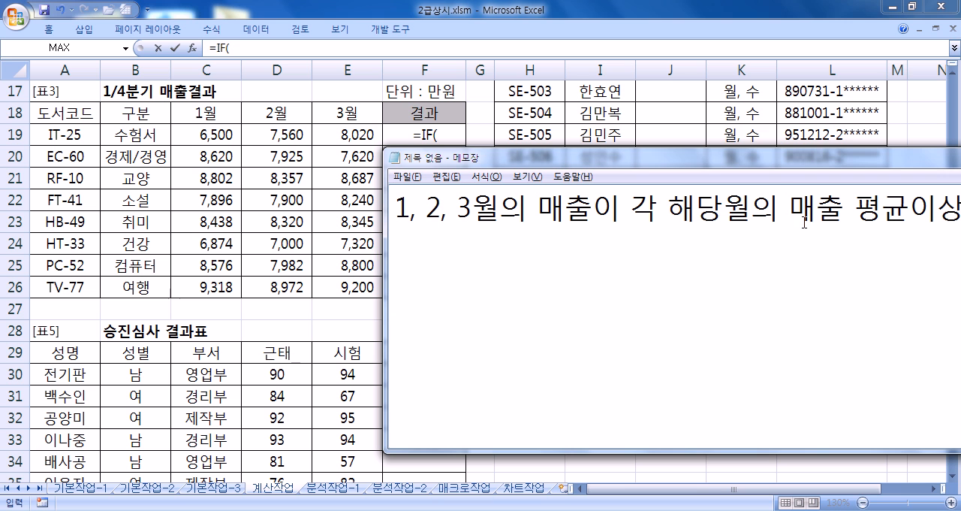
drag(798, 162, 784, 167)
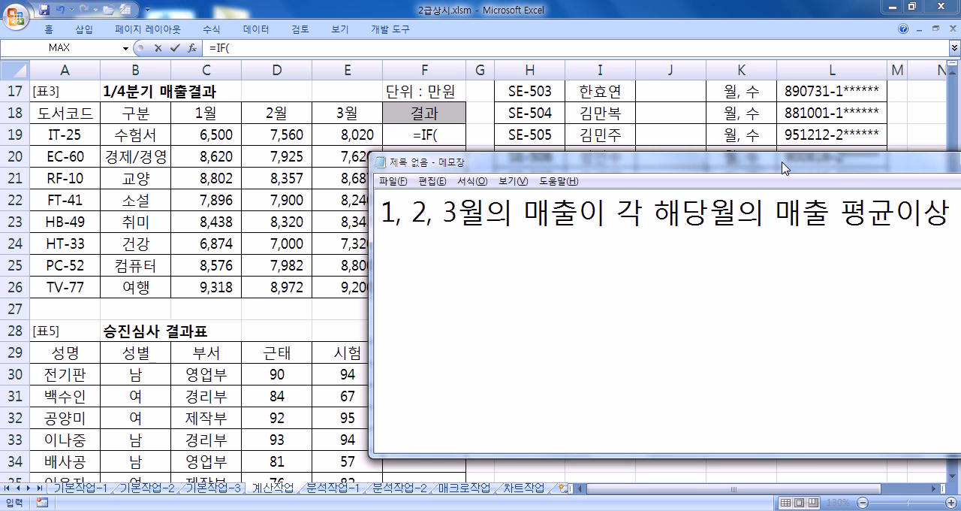
- Write the formula outline =IF(조건식, "효자도서", "") on the second line of the note
key(Return)
text(=IF(조)
text(건식, )
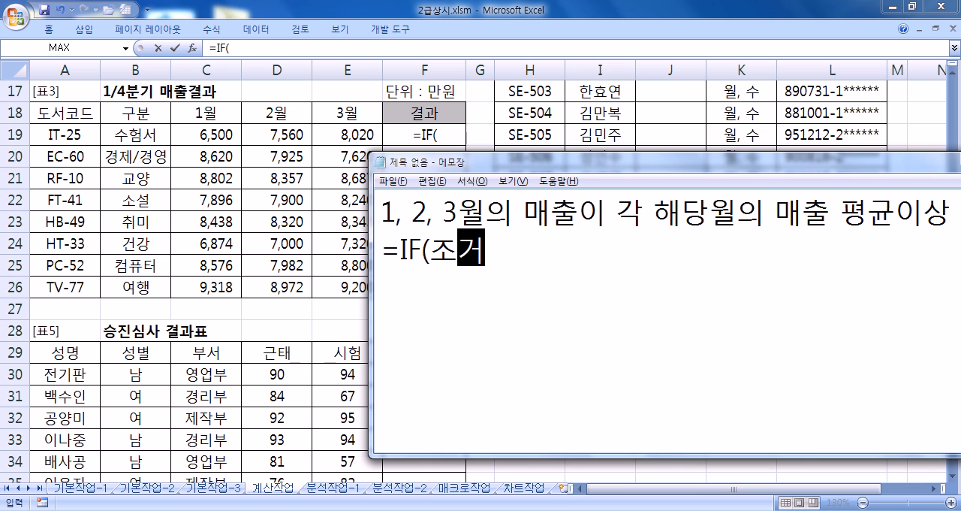
text(")
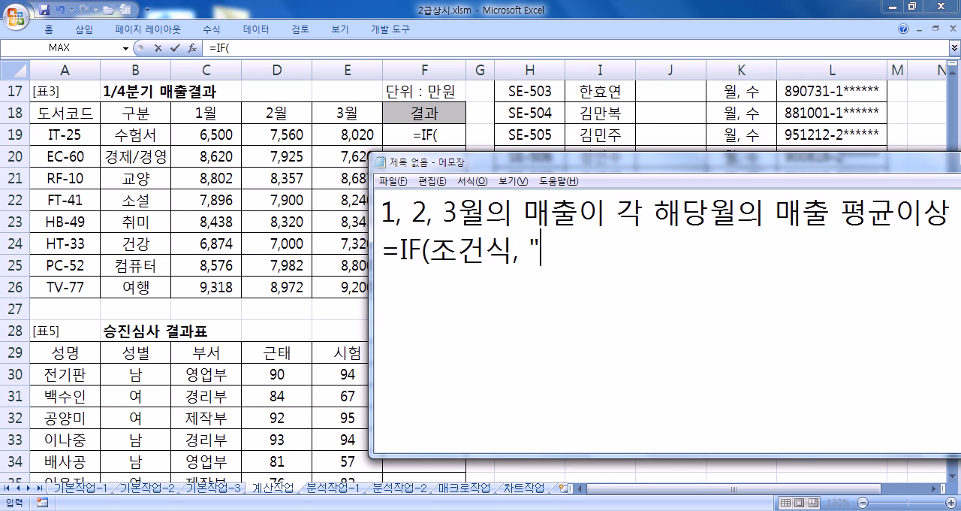
text(허지)
key(BackSpace)
key(BackSpace)
key(BackSpace)
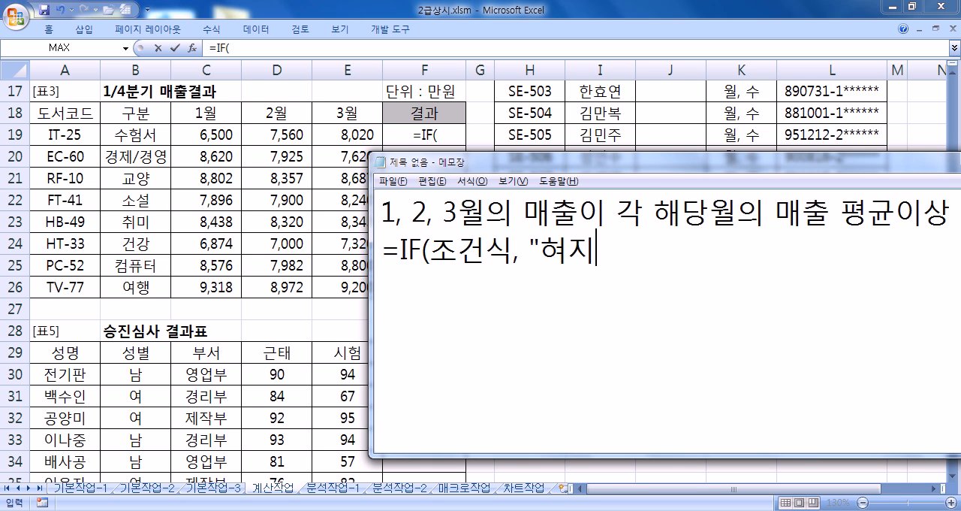
text(효자도)
text(서)
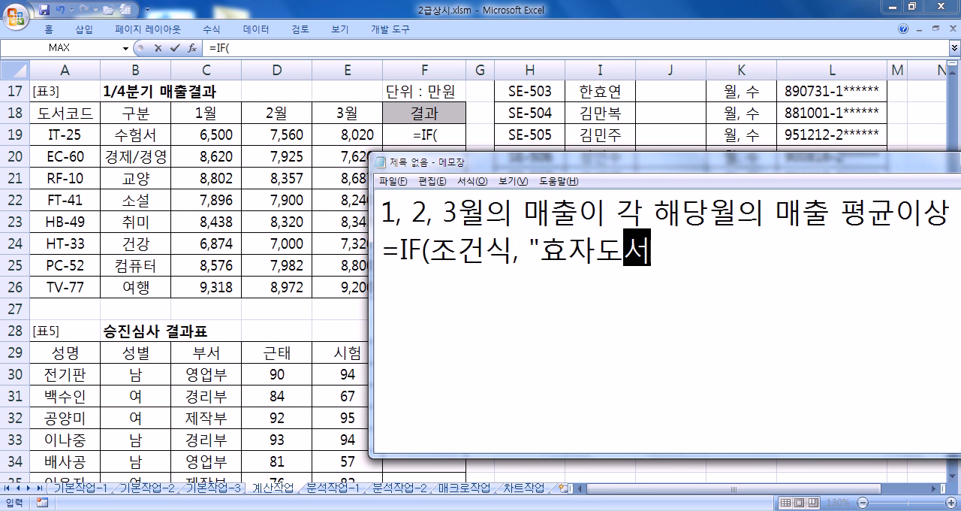
text(", ""))
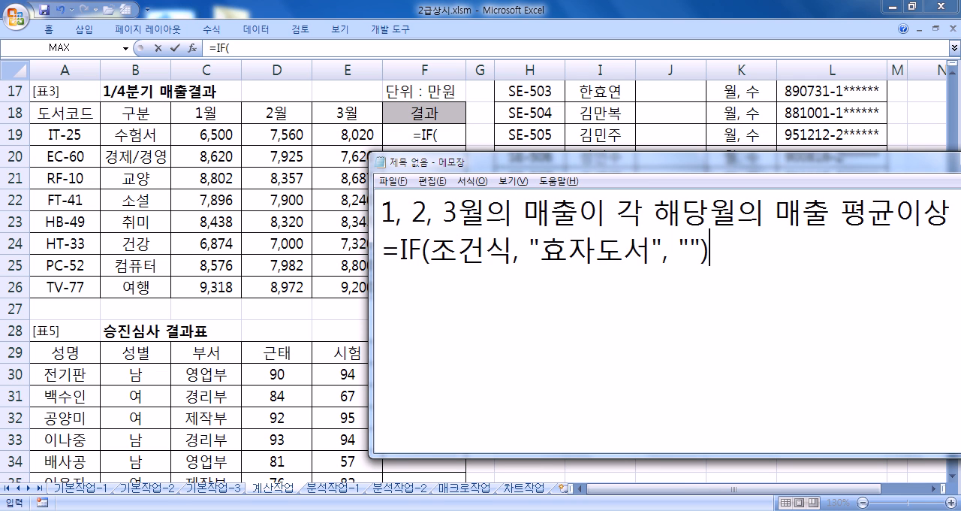
key(Return)
- Begin the 조건식 on the third note line with "AND(", without a leading equals sign
drag(427, 252, 505, 251)
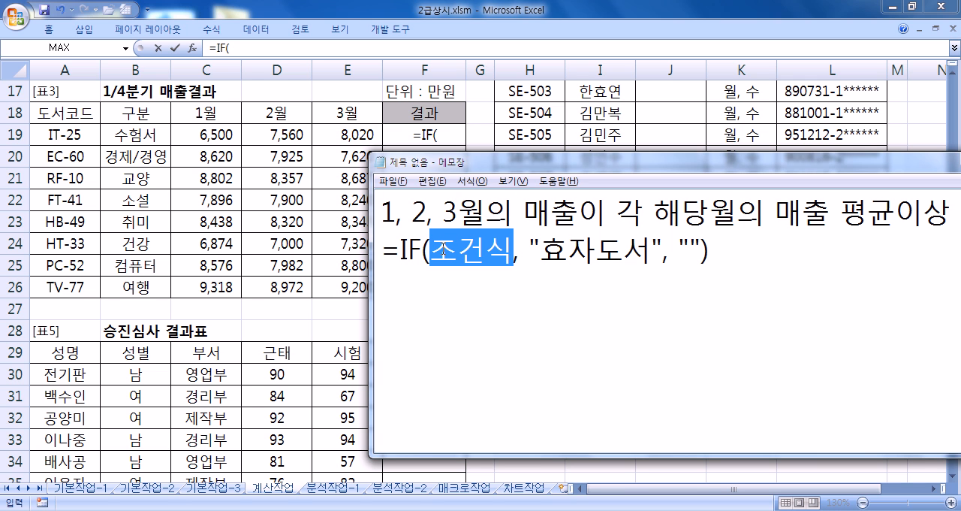
click(441, 281)
text(=AND)
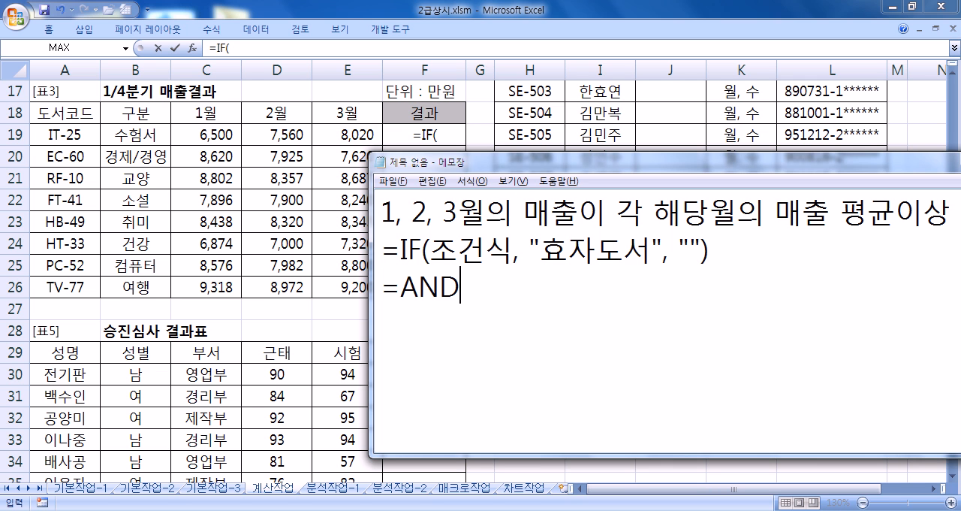
text(()
key(Home)
key(Delete)
key(End)
- Write "1월이 1월 평균이상" as the first condition inside AND
text(1DN)
key(BackSpace)
key(BackSpace)
text(DN)
key(BackSpace)
key(BackSpace)
text(월이 1)
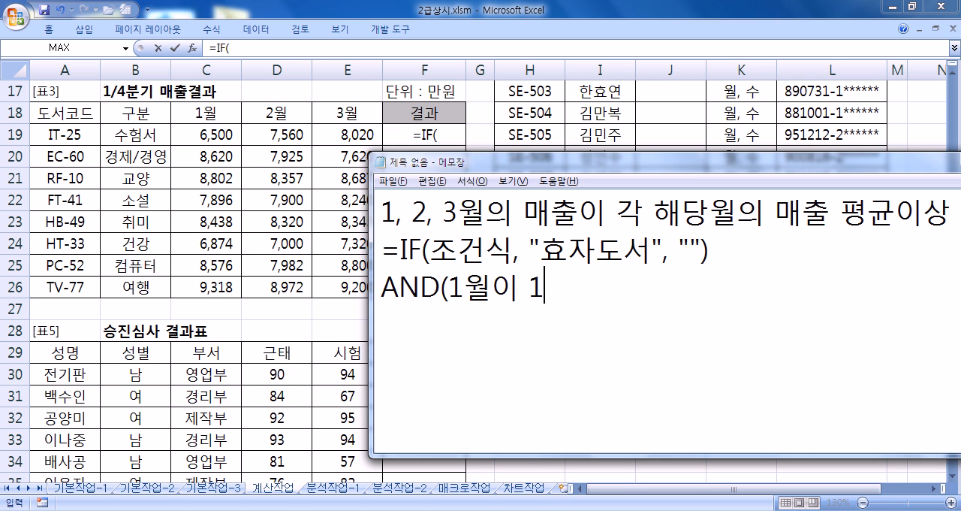
text(월 평균이상)
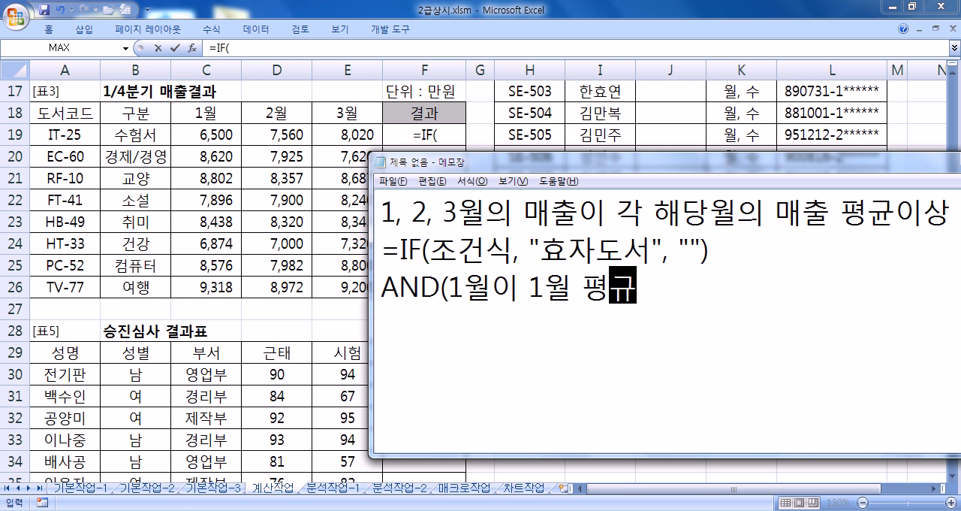
text(, 2)
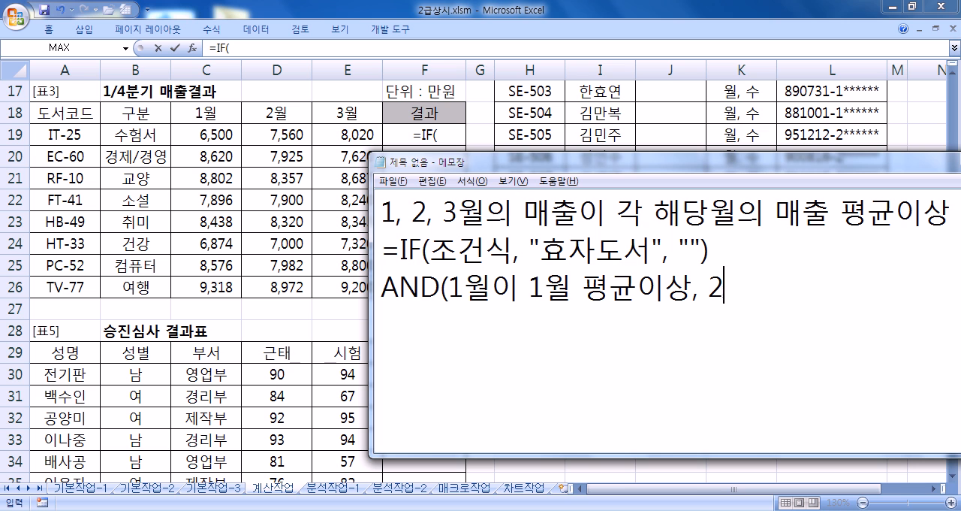
text(월이 )
text(2월 평)
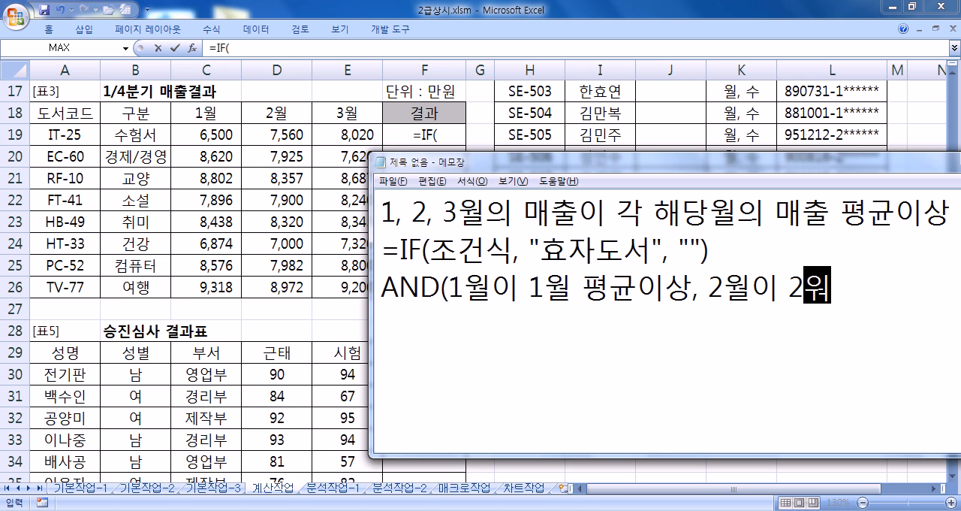
text(균이상)
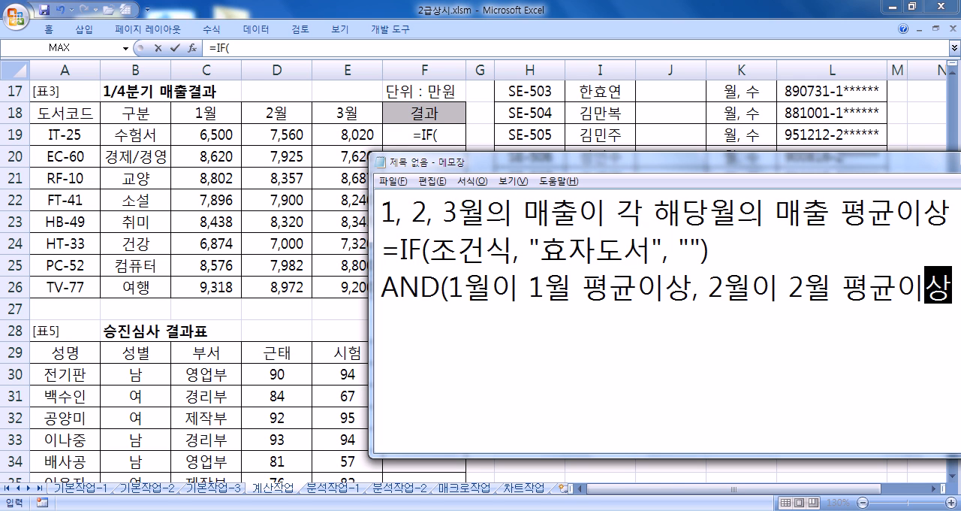
text(. 3월)
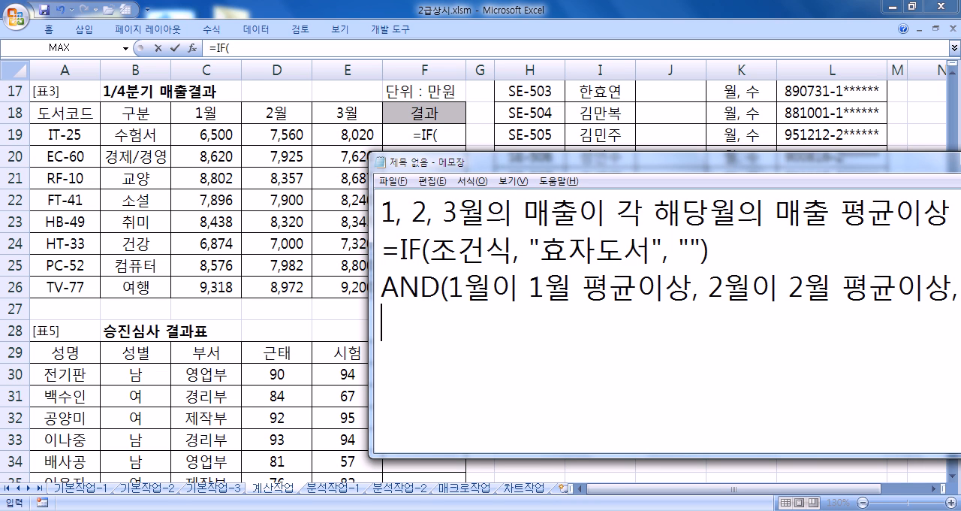
text(이 3)
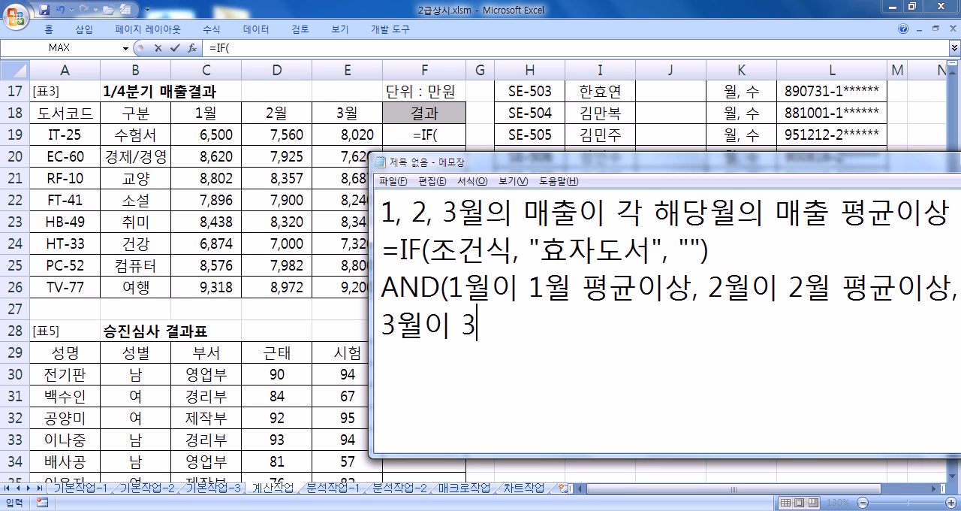
text(월 평균이상))
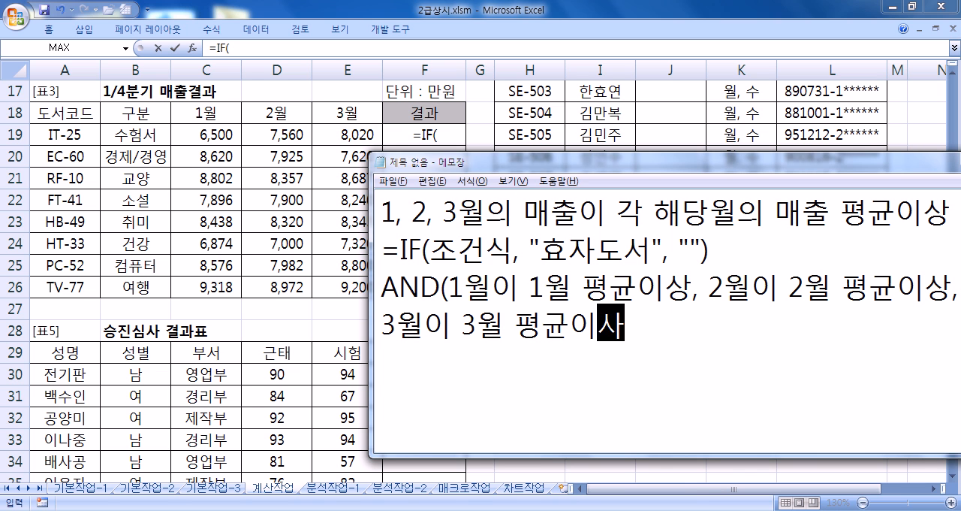
- Add "3월이 3월 평균이상" as the third condition, close the AND parenthesis and start a new line
key(Return)
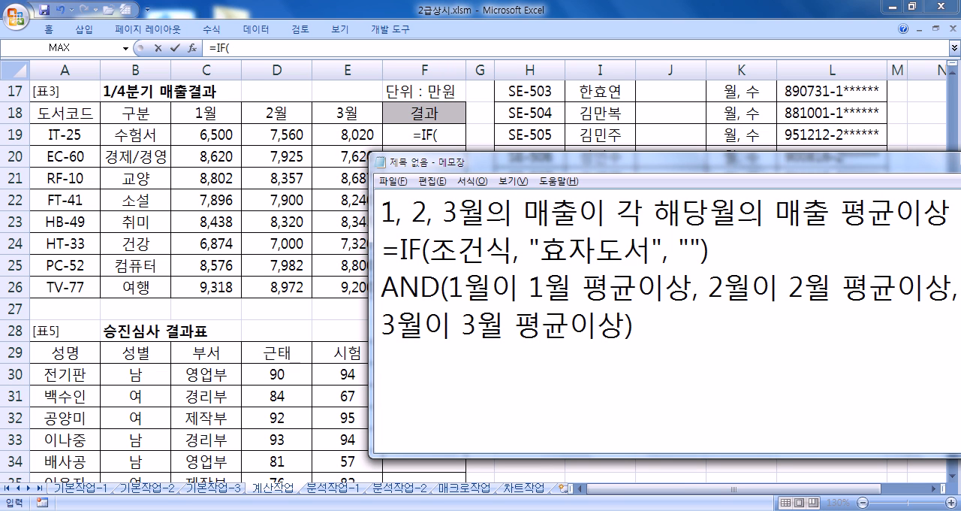
- Write the January condition C19>=AVERAGE(C19:C26) on the new line below the AND outline
text(C19>)
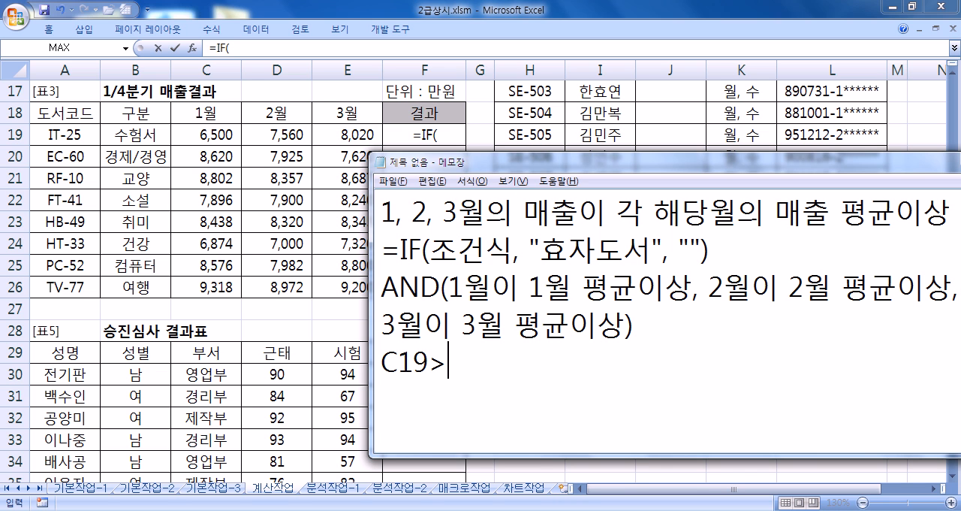
text(=AVE)
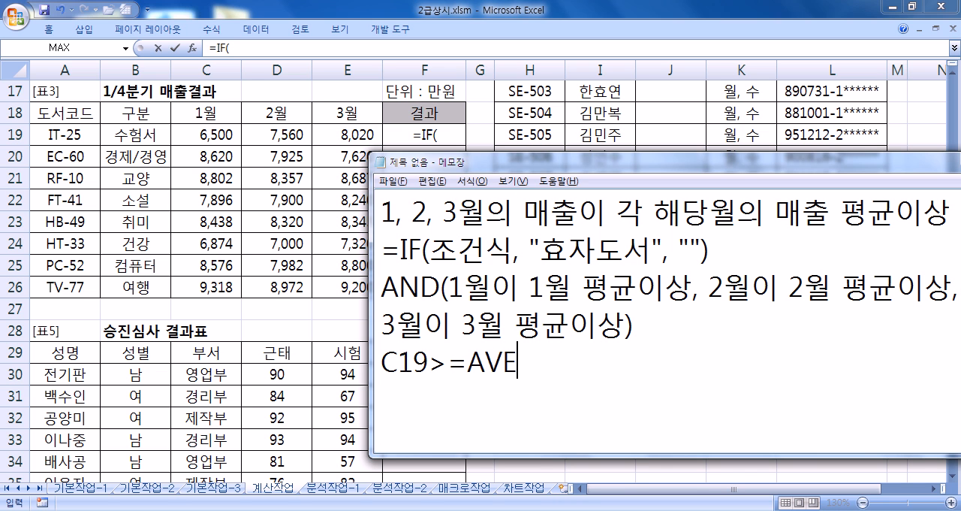
text(RAGE(C)
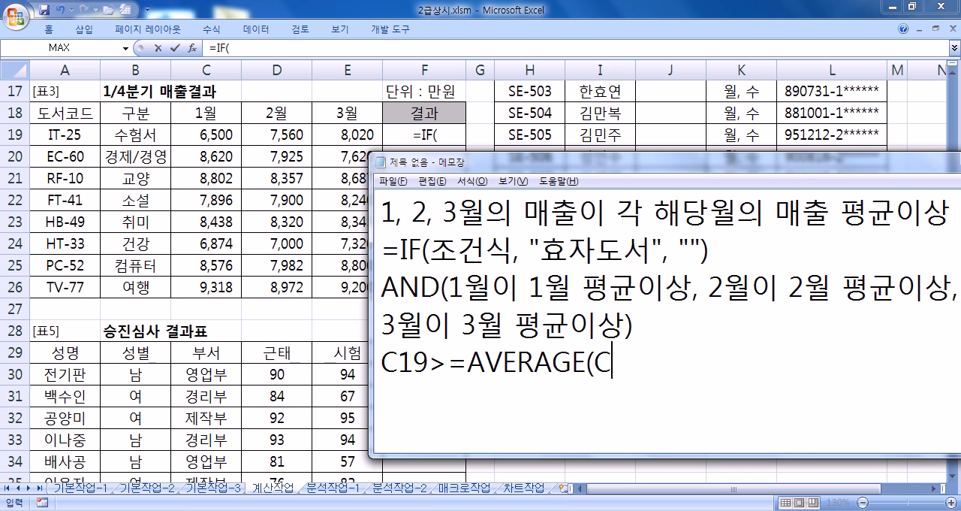
text(19:C26))
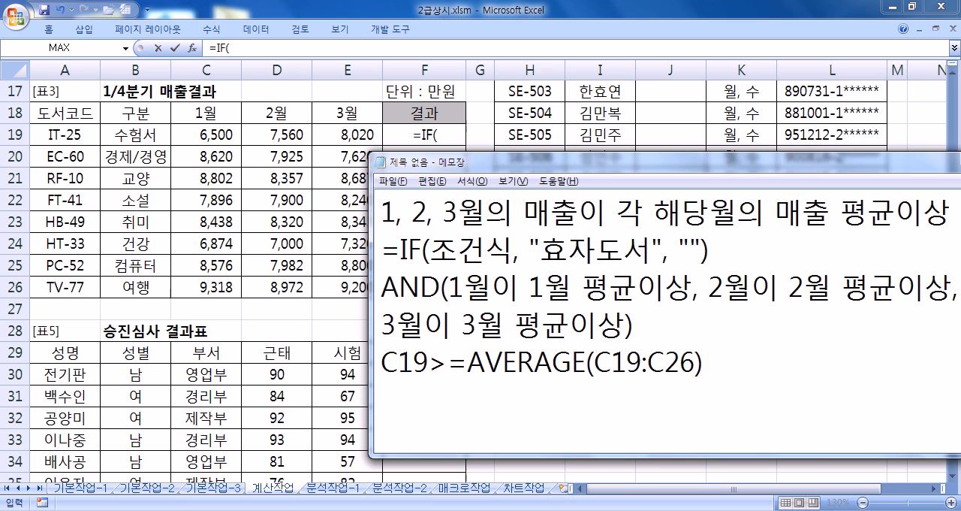
- Make the AVERAGE range in the January condition absolute as $C$19:$C$26
key(Left)
key(Left)
key(Left)
key(Left)
key(Left)
key(Left)
key(Left)
key(Left)
text($)
key(Right)
text($)
key(Right)
key(Right)
key(Right)
text($)
key(Right)
text($)
key(End)
- Duplicate the C19>=AVERAGE($C$19:$C$26) line twice on the lines below it
key(Return)
key(Up)
key(shift+Down)
key(ctrl+c)
key(Down)
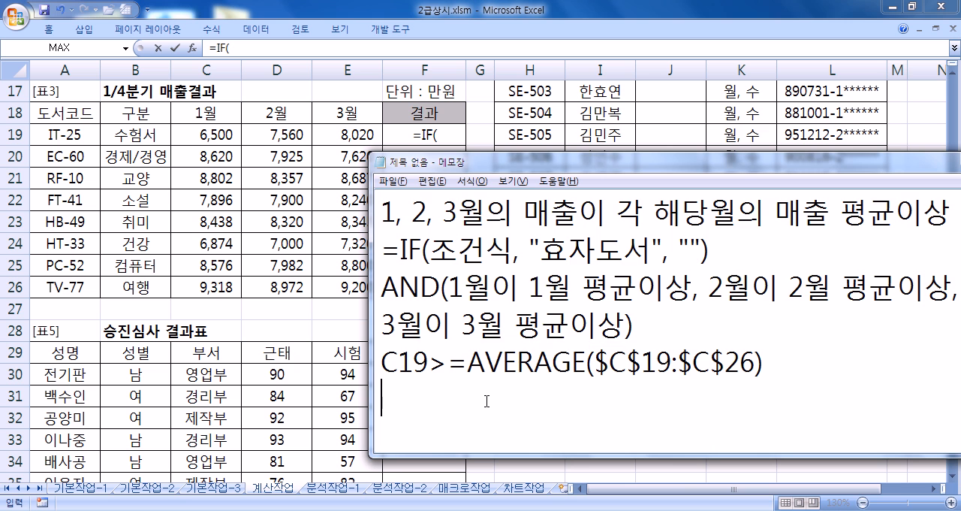
key(ctrl+v)
key(ctrl+v)
- Change the compared cell at the start of the two copied lines to D19 and E19
key(Up)
- Change the AVERAGE range in the D19 line to $D$19:$D$26
key(Up)
text(D)
key(Delete)
key(Down)
key(Home)
text(E)
key(Delete)
key(ctrl+Right)
key(ctrl+Right)
key(ctrl+Right)
key(Up)
key(Right)
key(Right)
text(D)
key(Delete)
key(Right)
key(Right)
key(Right)
key(Right)
key(Right)
text(D)
key(Delete)
- Change the AVERAGE range in the E19 line to $E$19:$E$26
key(Down)
key(Left)
key(Left)
key(Left)
key(Left)
key(Left)
key(Left)
key(Left)
key(Left)
text(E)
key(Delete)
key(Right)
key(Right)
key(Right)
key(Right)
key(Right)
text(E)
key(Delete)
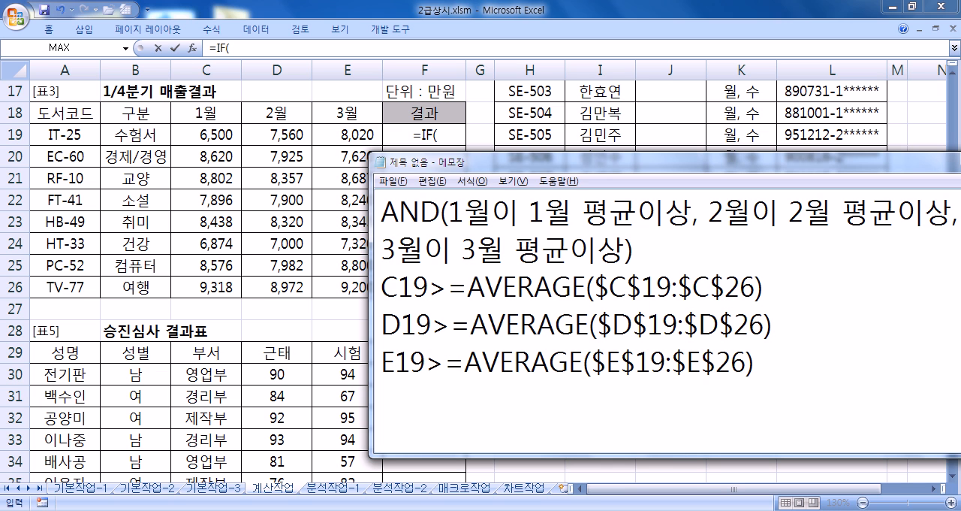
- Maximize the note window and join the split AND outline into one line
double_click(568, 162)
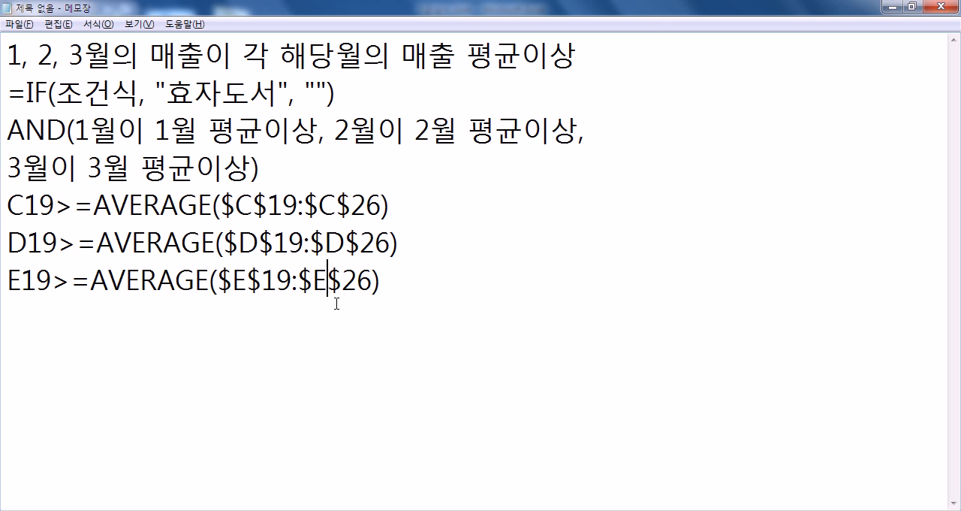
click(609, 136)
key(Delete)
- Copy the =IF(조건식, "효자도서", "") outline below the three AVERAGE conditions, leaving a blank line between
key(Up)
key(Up)
key(Down)
key(Down)
key(Home)
key(Up)
key(shift+Down)
key(ctrl+c)
key(Down)
key(Down)
key(Down)
key(Down)
key(Return)
key(ctrl+v)
- Wrap 조건식 in the copied IF outline with AND( and a closing parenthesis
key(Up)
key(Right)
key(Right)
key(Right)
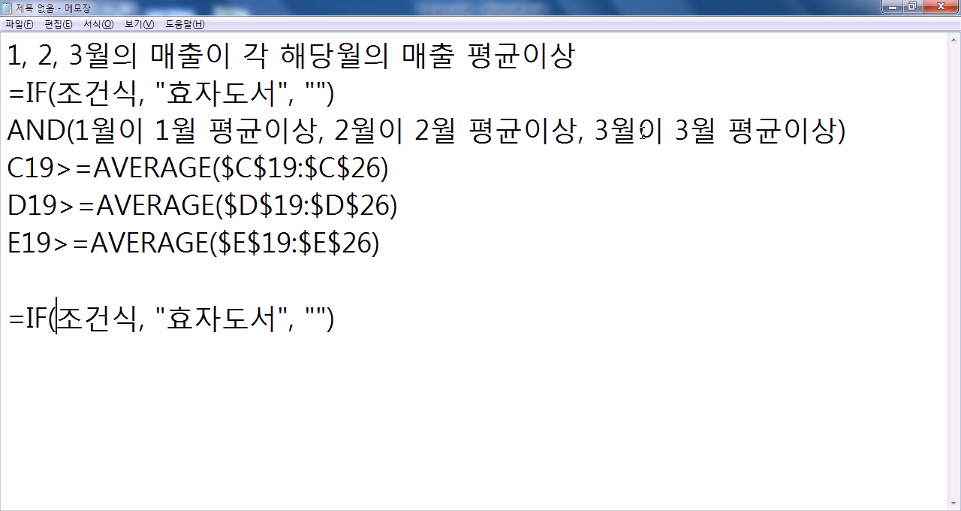
text(AND()
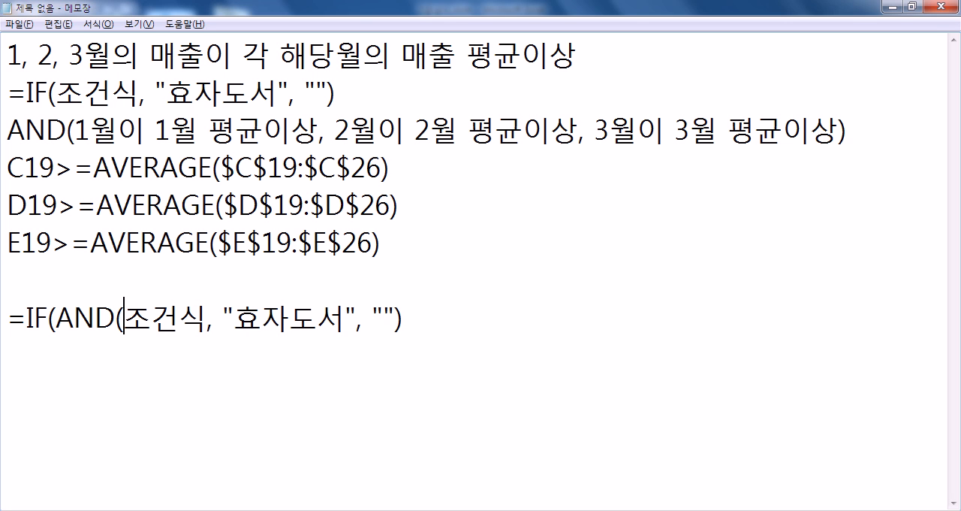
key(Right)
- Delete the placeholder 조건식 from inside the AND parentheses of the copied formula
key(Right)
key(Right)
text())
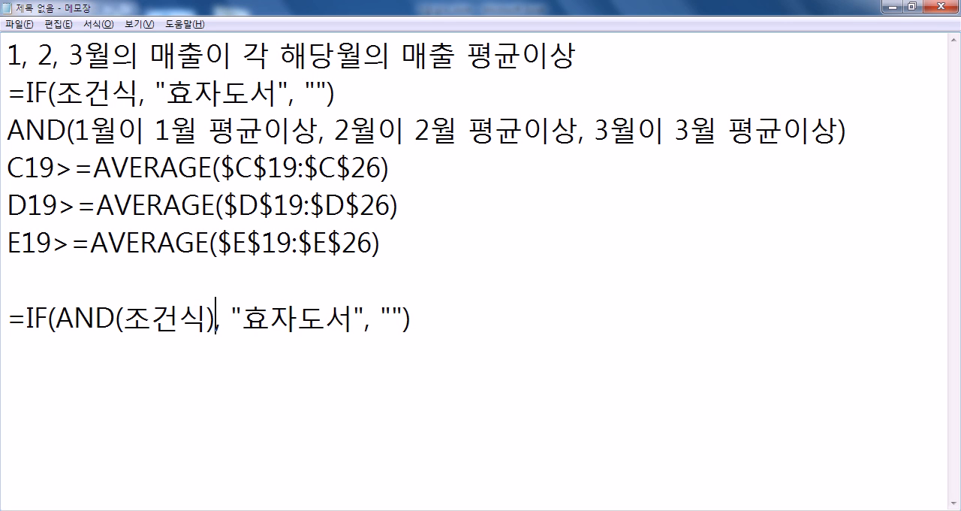
key(Left)
key(Left)
key(Left)
key(Left)
key(Left)
key(Right)
key(Delete)
key(Delete)
key(Delete)
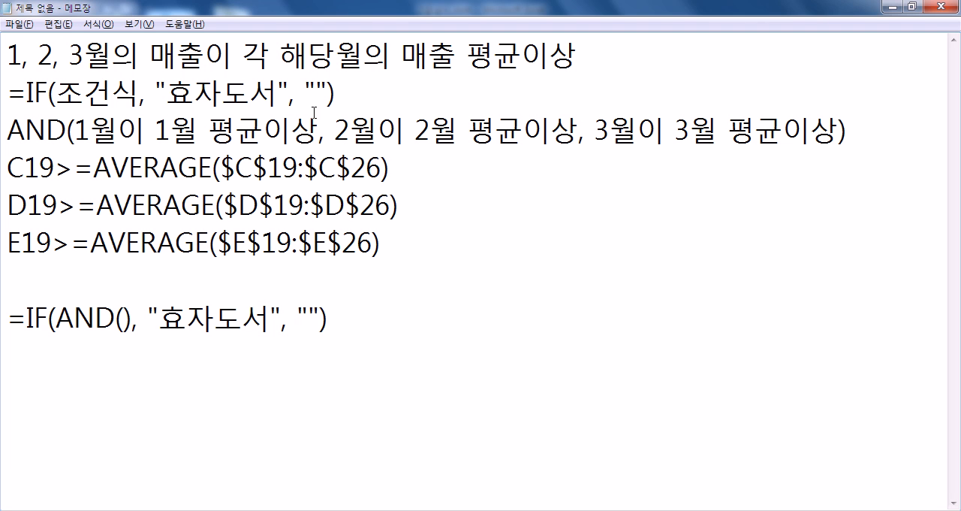
- Copy C19>=AVERAGE($C$19:$C$26) into the empty AND parentheses and follow it with a comma
drag(8, 165, 396, 163)
key(ctrl+c)
click(125, 319)
key(ctrl+v)
text(,)
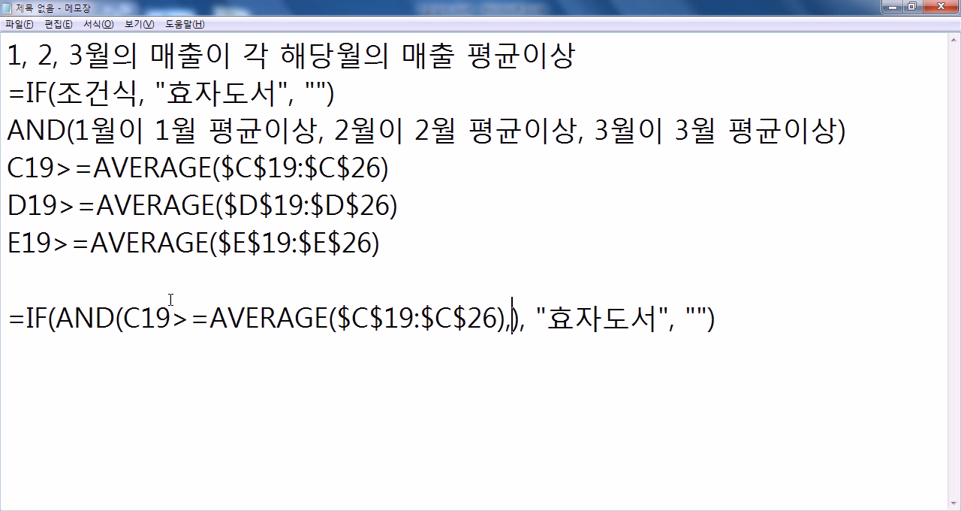
- Copy D19>=AVERAGE($D$19:$D$26) in as AND's second condition and follow it with a comma
drag(6, 204, 408, 204)
key(ctrl+c)
click(523, 319)
key(ctrl+v)
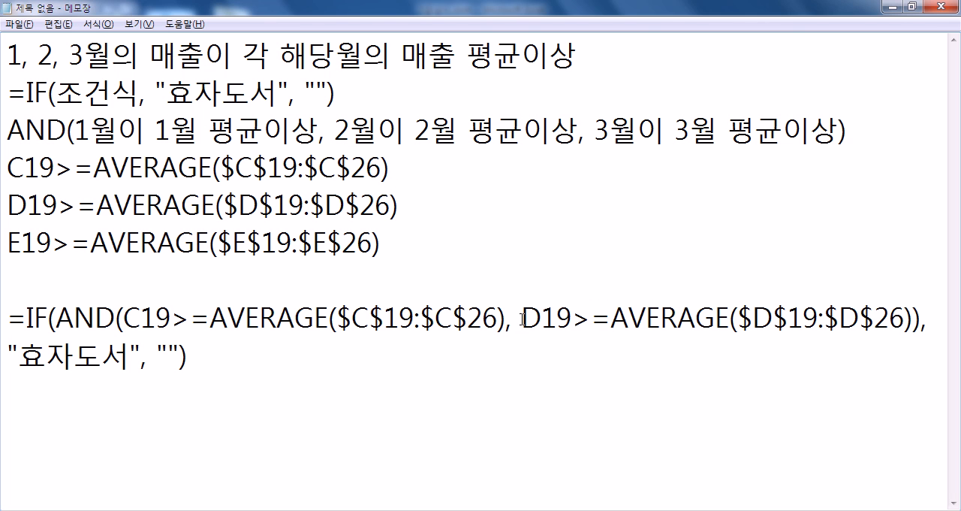
text(M)
key(BackSpace)
text(,)
- Copy E19>=AVERAGE($E$19:$E$26) in as AND's third condition
drag(381, 242, 8, 241)
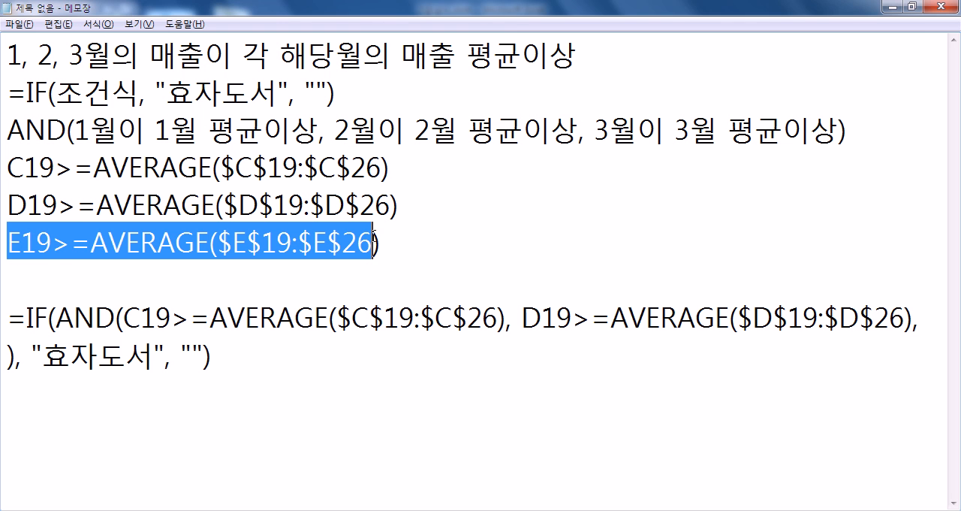
key(ctrl+c)
click(929, 321)
key(ctrl+v)
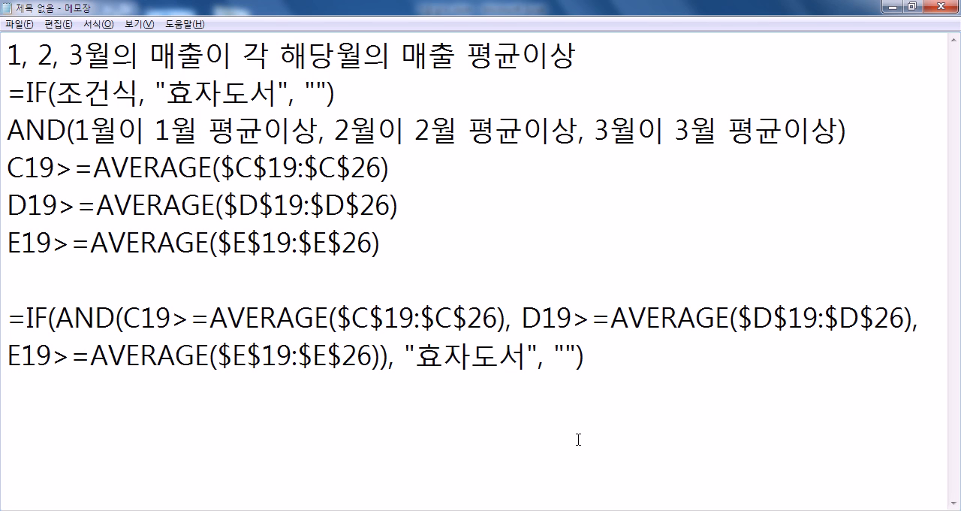
- Review the compared cells and AVERAGE ranges of the three conditions in the assembled IF formula
drag(123, 318, 156, 318)
drag(260, 318, 484, 318)
drag(542, 319, 558, 319)
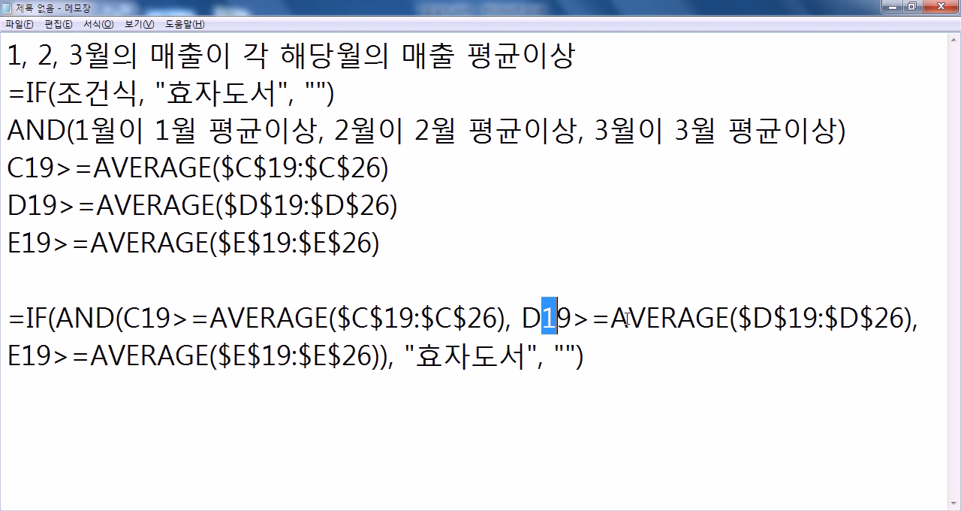
drag(624, 318, 806, 318)
drag(9, 356, 53, 356)
click(140, 356)
drag(157, 358, 312, 357)
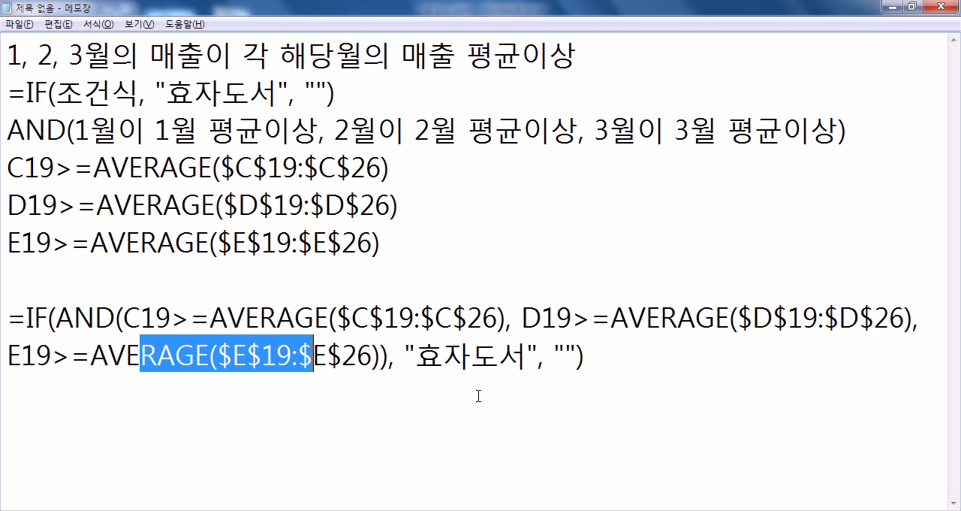
click(467, 417)
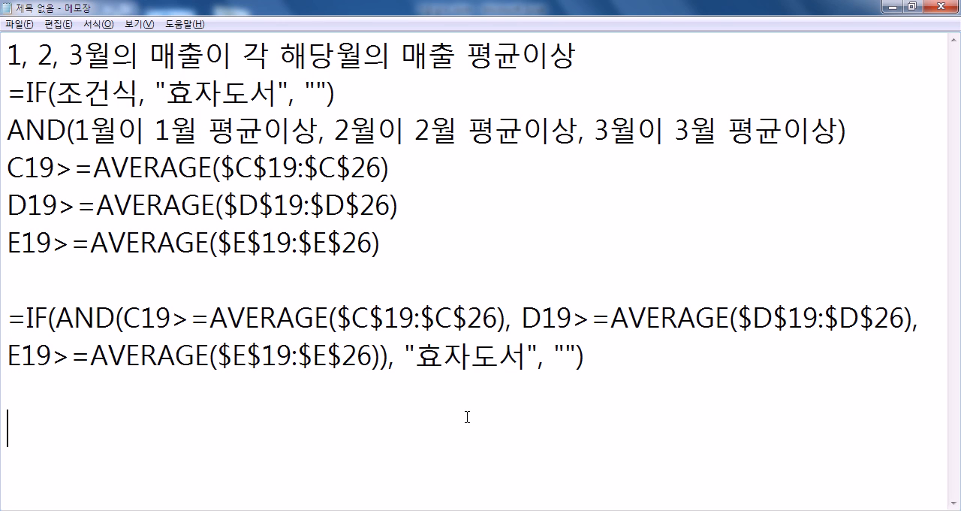
- Copy the assembled IF/AND formula from the note and enter it in cell F19 of 표3 in Excel
click(588, 359)
drag(172, 393, 12, 323)
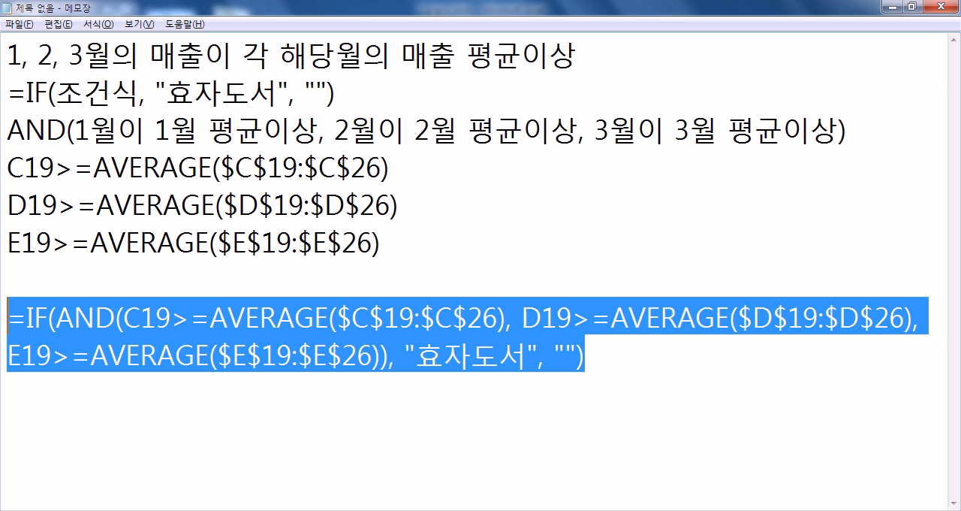
key(alt+Tab)
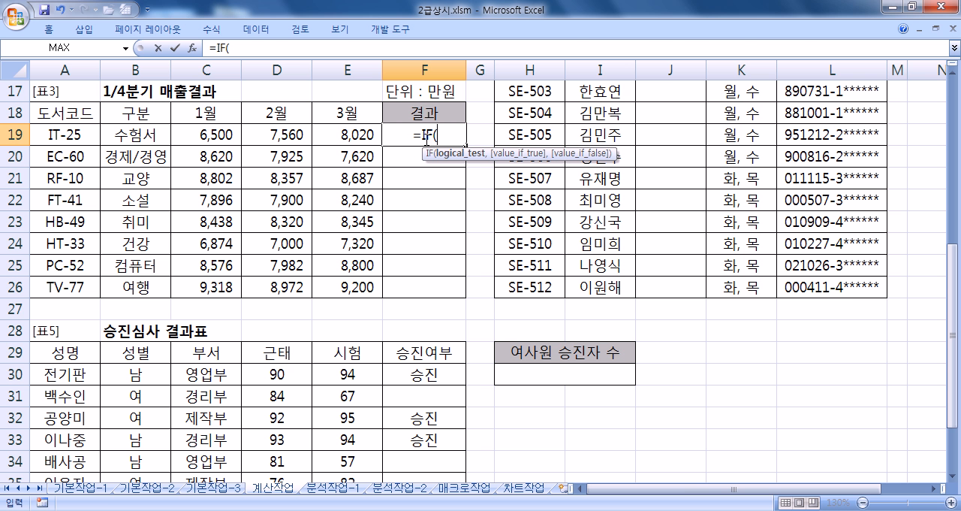
key(ctrl+v)
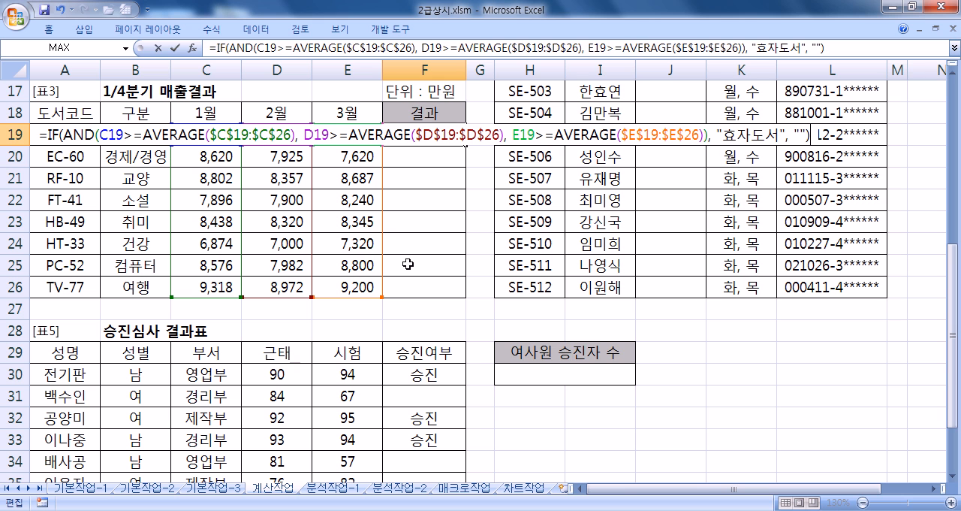
key(Return)
- Fill the F19 formula down the 결과 column to F26 and reselect F19
click(458, 129)
drag(466, 145, 462, 290)
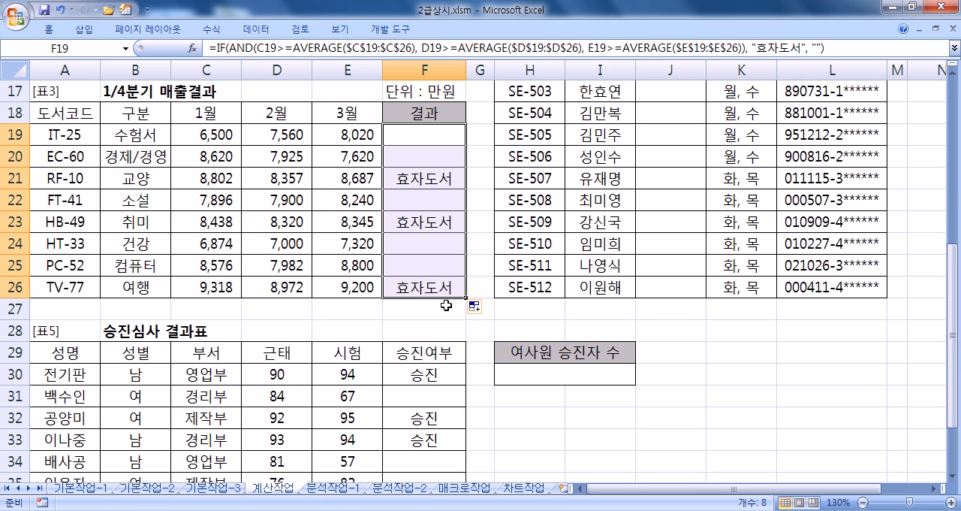
click(439, 134)
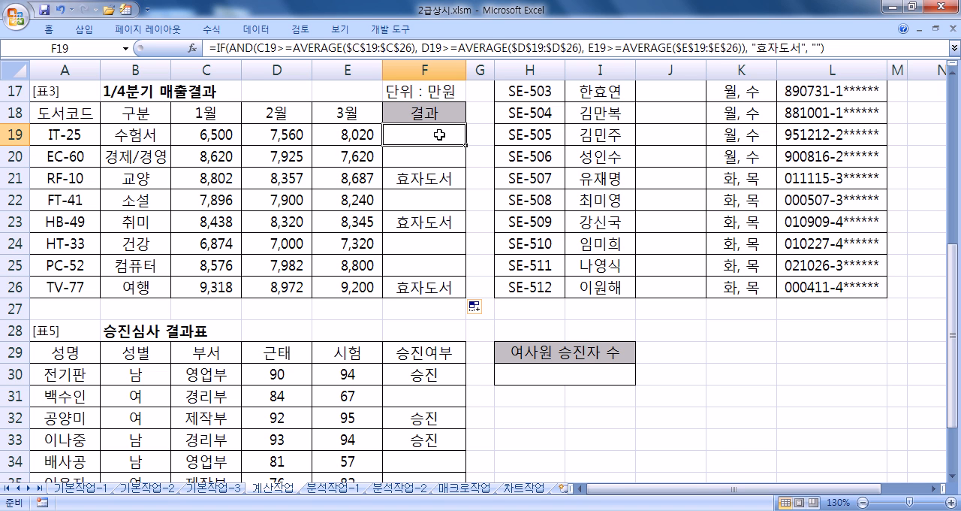
- Return to Notepad and insert a blank line between the IF outline and the AND line
key(alt+Tab)
key(Down)
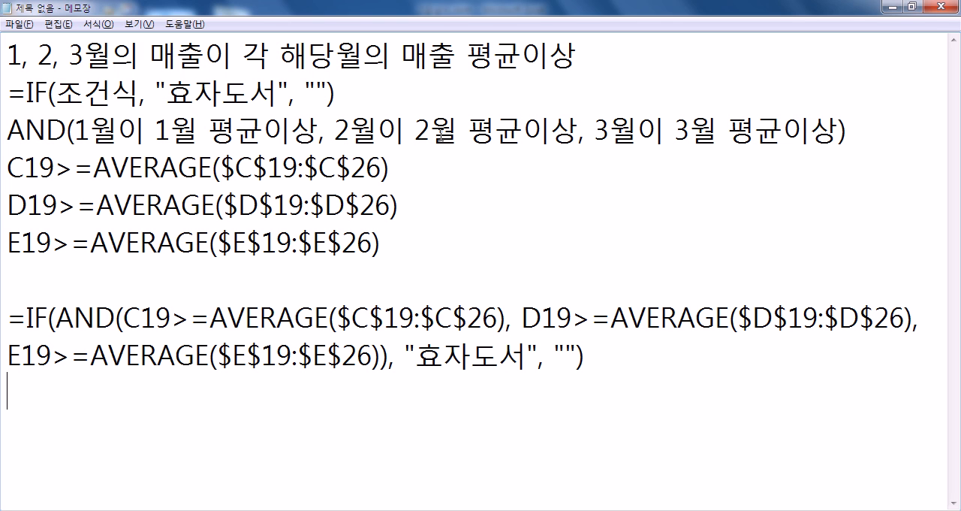
key(Up)
key(Up)
key(Up)
key(Up)
key(Up)
key(Up)
key(Up)
key(Return)
key(Down)
key(Down)
key(Down)
key(Down)
key(Down)
key(Down)
key(Down)
key(Down)
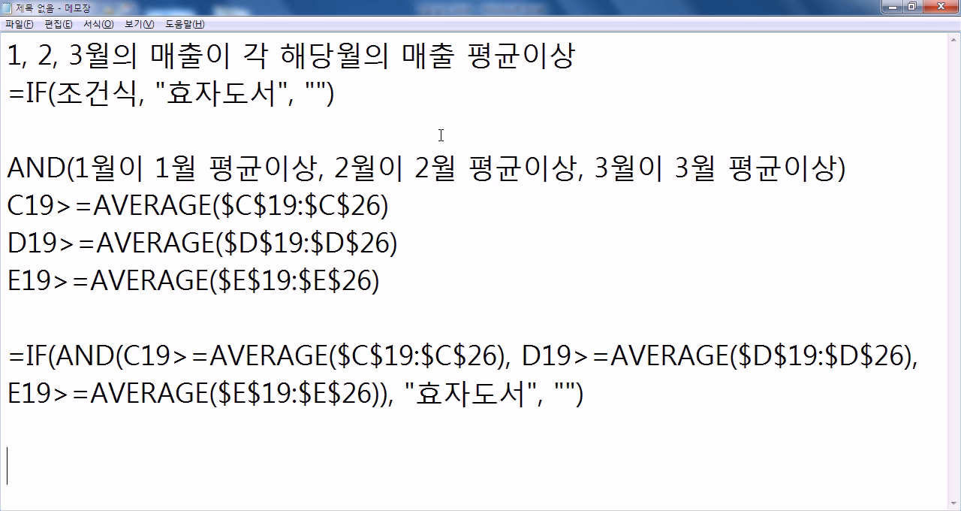
- Add a dashed separator line under the finished formula, with blank lines below it for the next note
key(BackSpace)
text(---------------------)
key(Return)
key(Return)
key(Return)
key(Return)
key(Return)
key(Return)
key(Return)
key(Return)
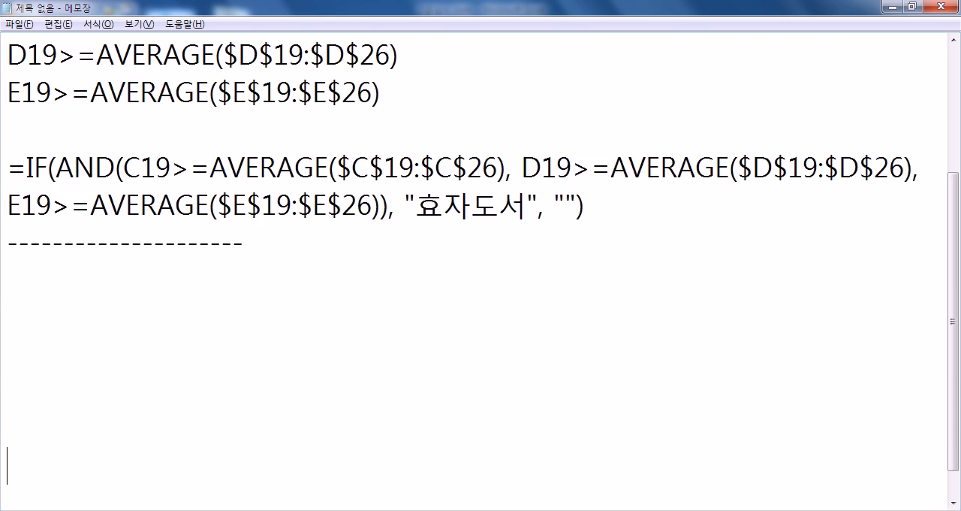
key(Return)
key(Up)
key(Up)
key(Up)
key(Up)
key(Up)
key(Up)
key(Up)
key(Up)
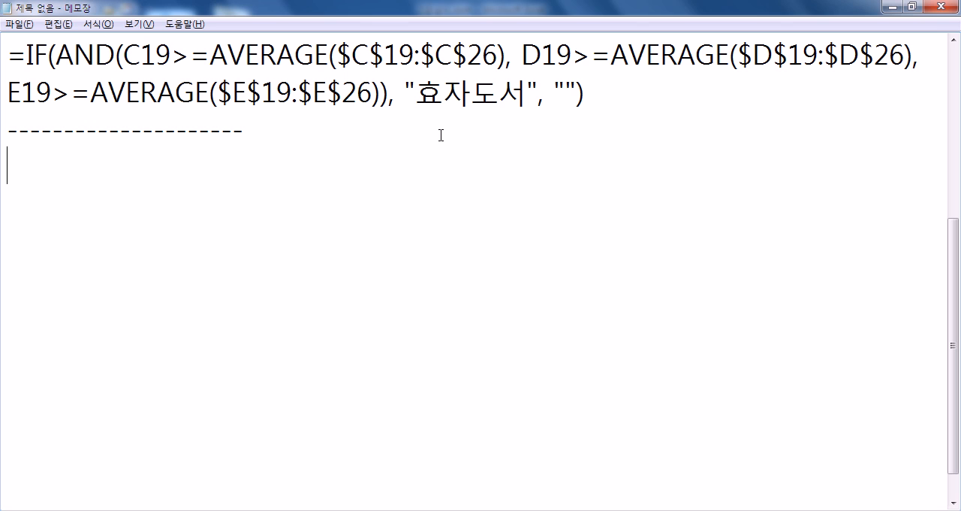
- Begin the next note below the dashed separator with the text 주민번호(L15)의
text(WN)
key(BackSpace)
key(BackSpace)
key(Hangul)
text(주민)
text(번호의)
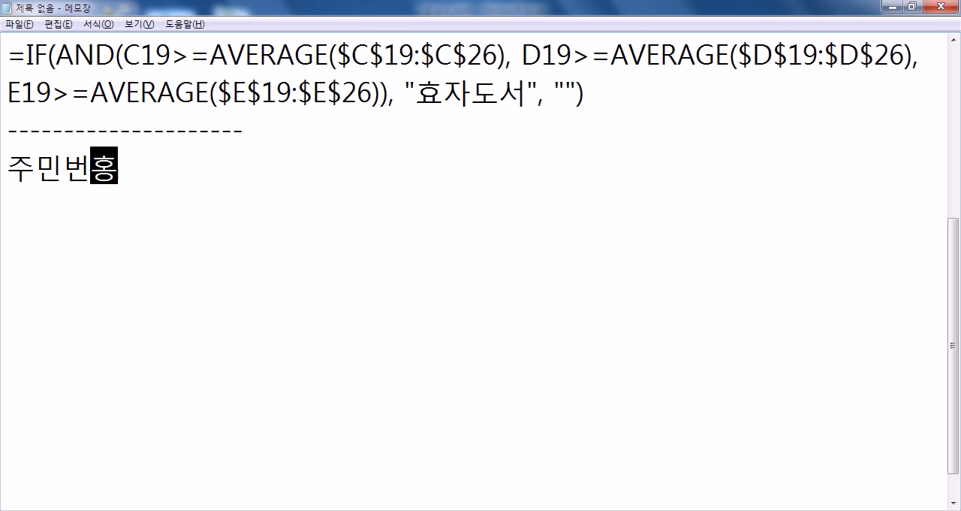
key(Left)
key(Left)
text((L15))
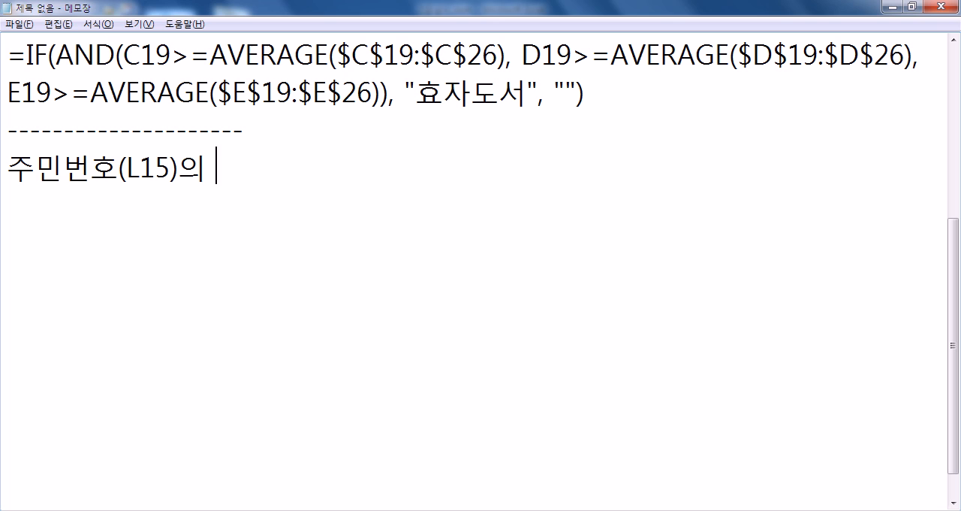
text(8QJSwO WK)
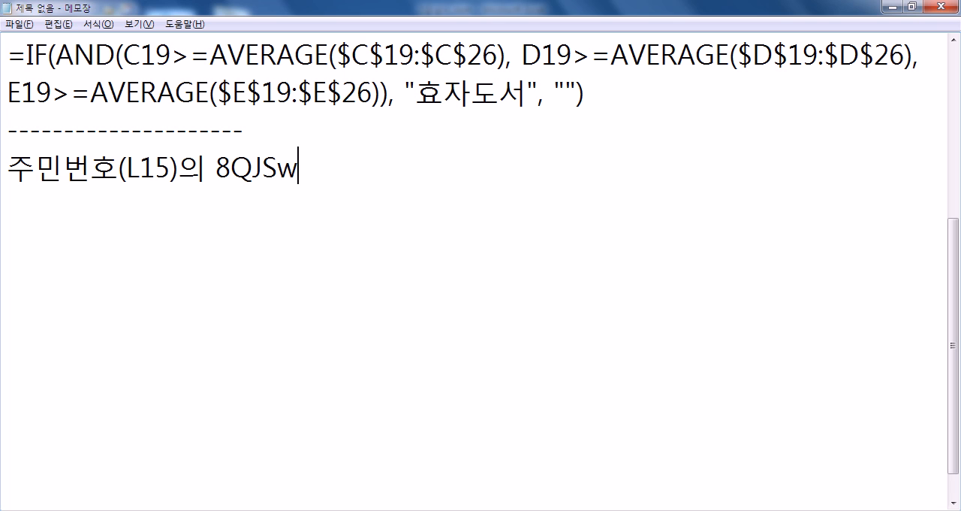
- Continue the note with the position condition 8번째 자리가 "1"
key(BackSpace)
key(BackSpace)
key(BackSpace)
key(BackSpace)
key(BackSpace)
key(BackSpace)
key(BackSpace)
key(BackSpace)
text(ㅂㅓㄴㅉㅐ ㅈㅏㄹㅣㅅㅏ)
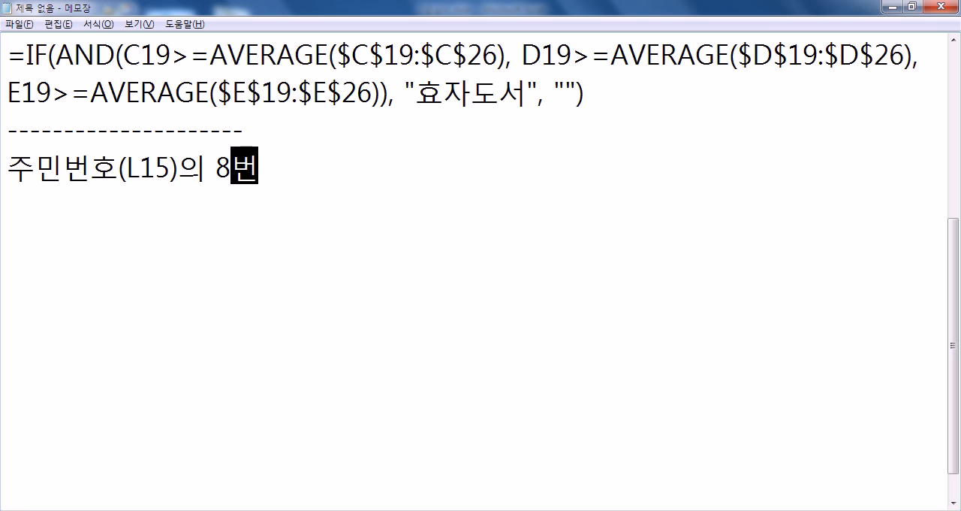
key(BackSpace)
key(BackSpace)
text(ㄱㅏ 1")
key(BackSpace)
key(BackSpace)
text("1")
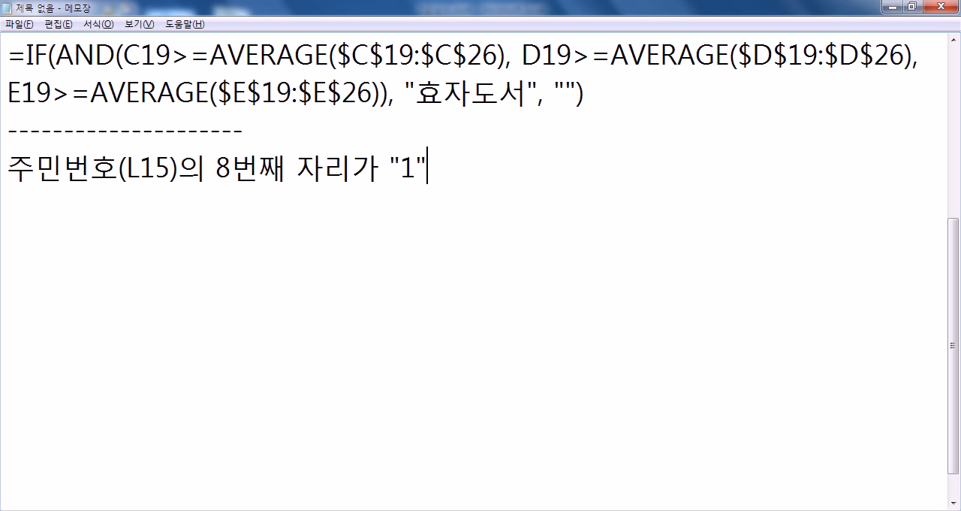
text( ㄸ)
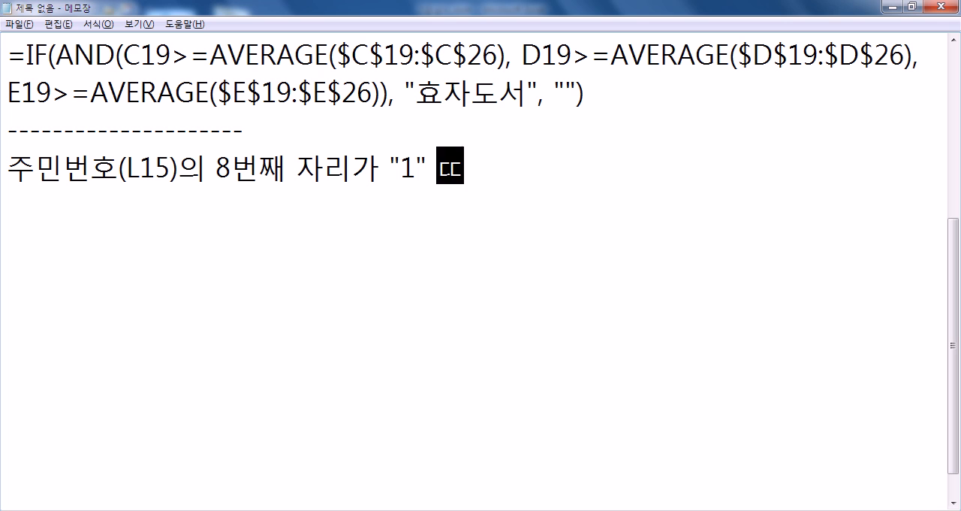
text(ㅗㄴㅡㄴ "3")
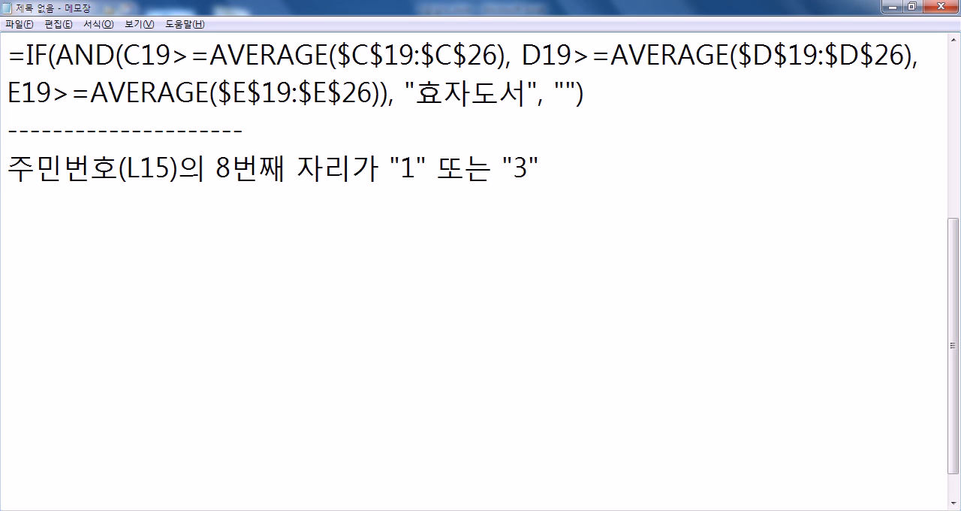
text( ㄴㅏㅁ)
text(")
- Extend the condition with 또는 "3"이면 "남", followed by the second case's first value, "2"
key(End)
key(Left)
key(Left)
key(Left)
text(ㅇㅣㅁㅕㄴ)
key(End)
text(, )
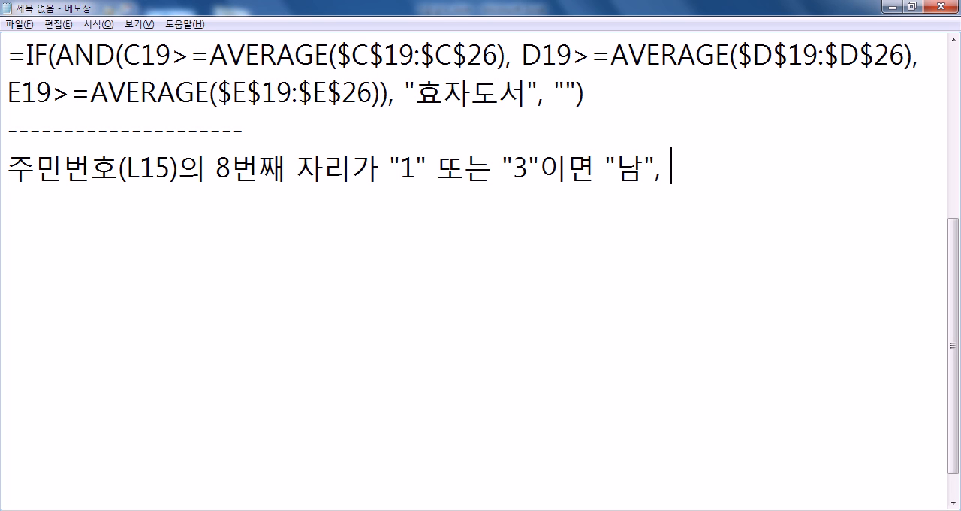
text("2" 또는 "4"ㅇ;먀)
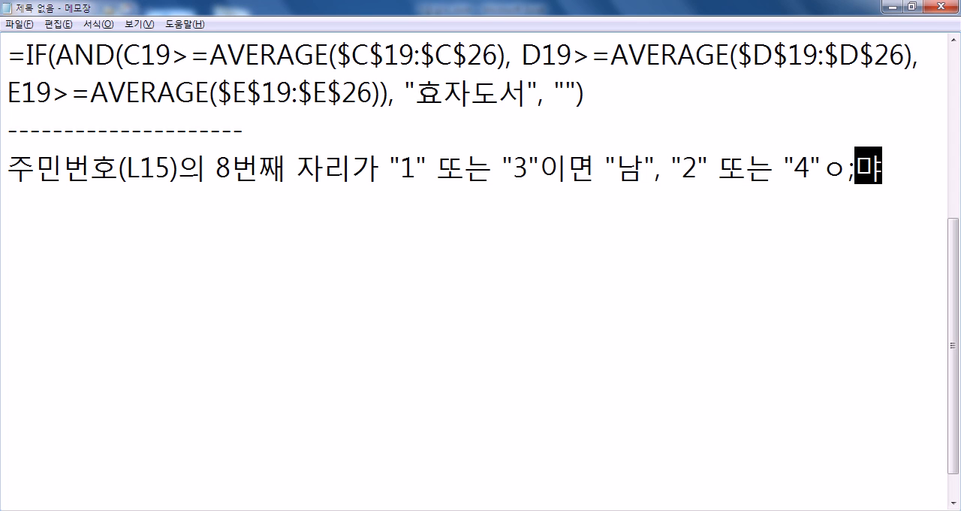
- Complete the second case of the note with 또는 "4"이면 "여"
key(BackSpace)
key(BackSpace)
key(BackSpace)
text(이면 "여")
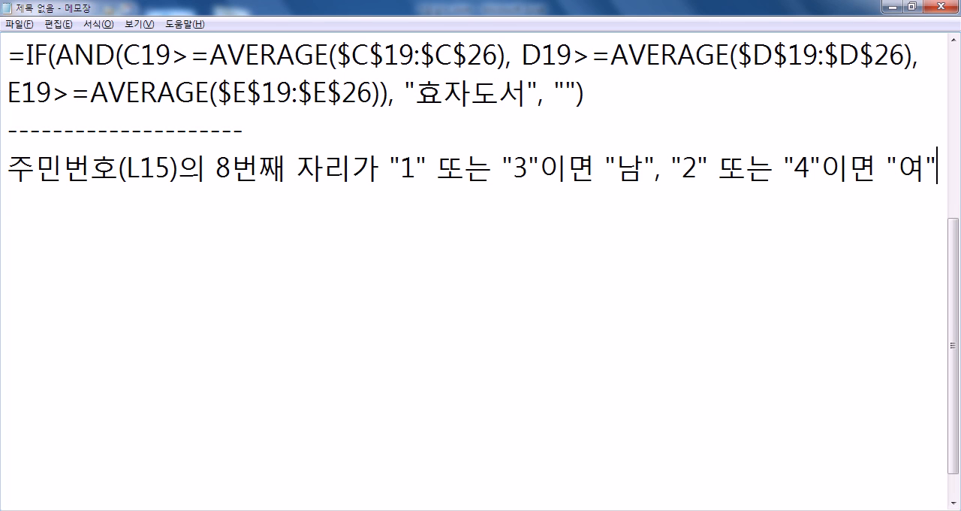
- List the functions CHOOSE, MID on a new line below the condition
key(Return)
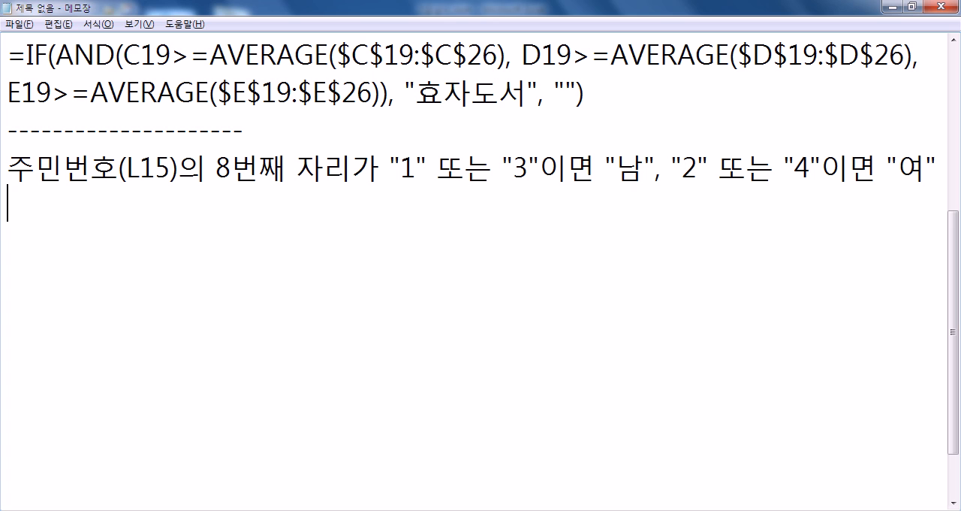
text(CHOOSE, MID)
key(Return)
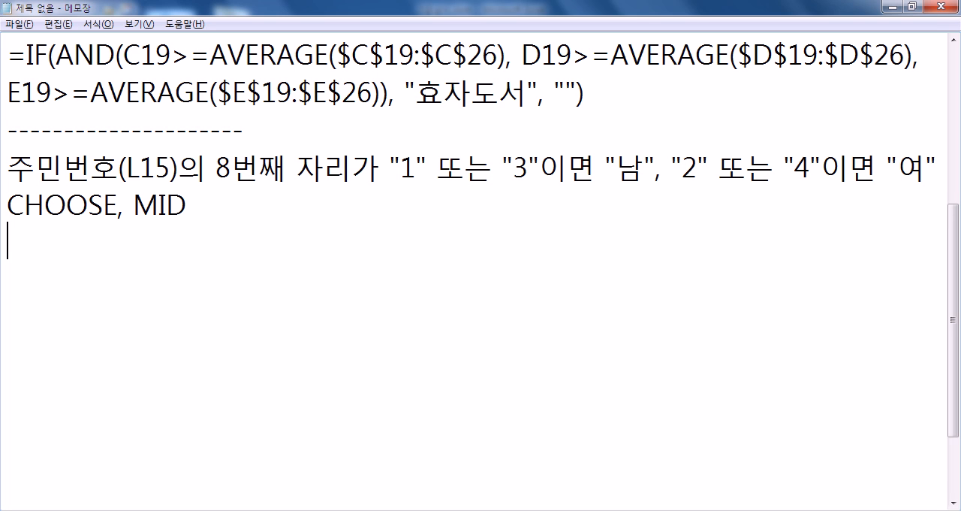
- Write the formula outline =CHOOSE(성별코드, "남", "여", "남", "여") below the function list
text(=CHOOSE()
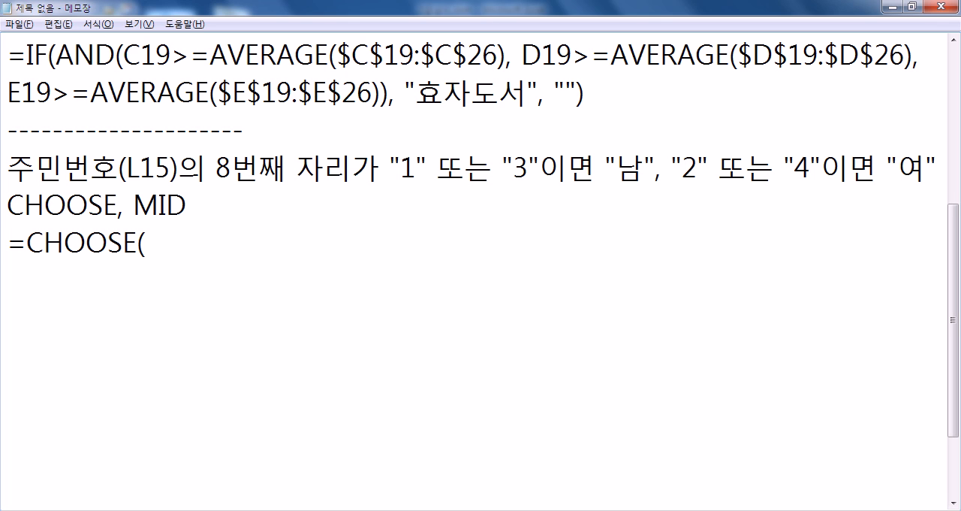
text(성별코드)
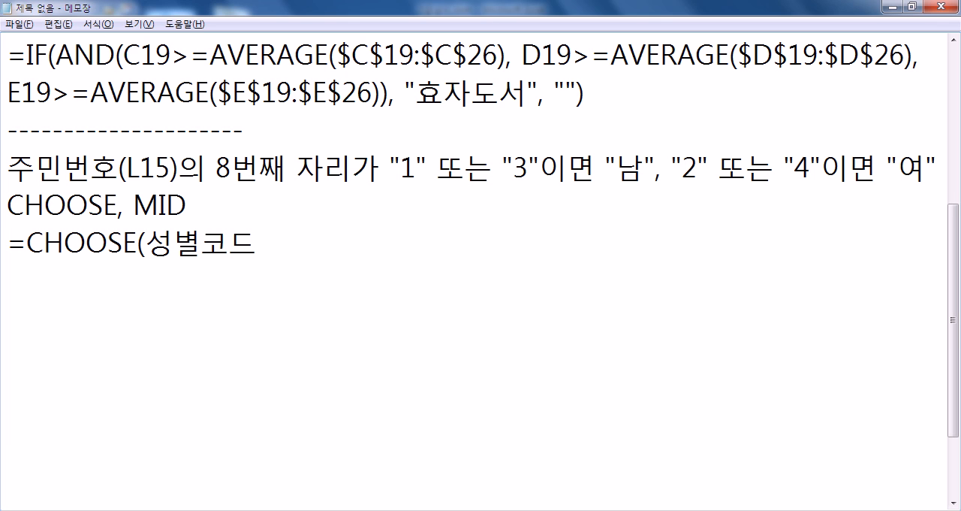
text(, "남", "여", "남", )
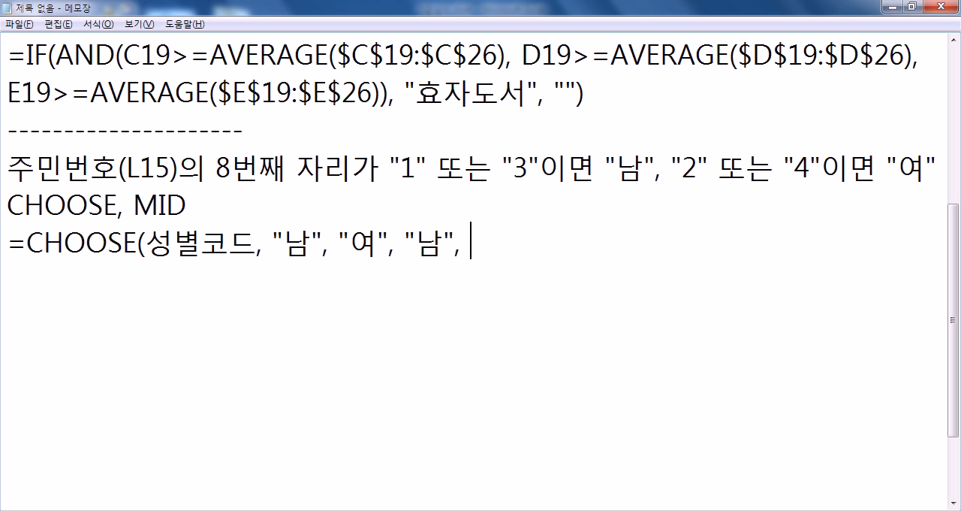
text("여"))
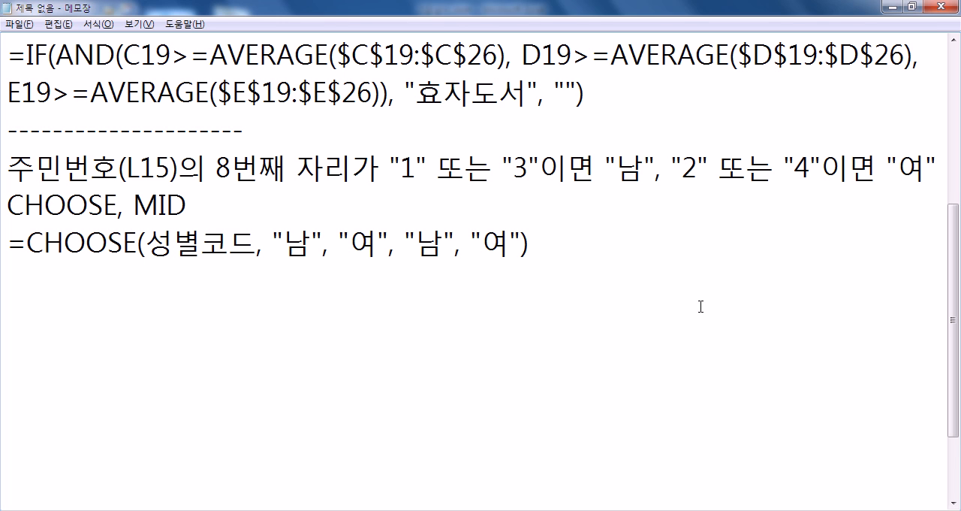
double_click(302, 240)
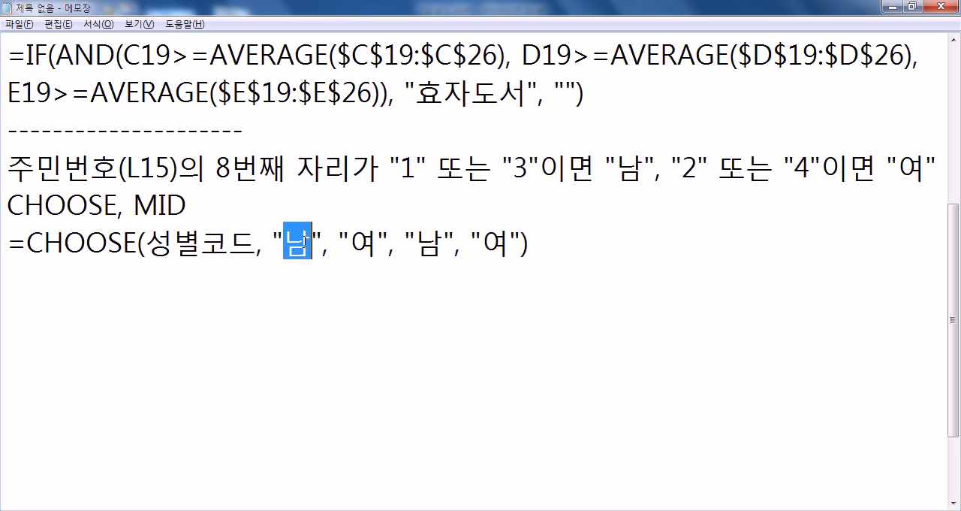
double_click(356, 242)
double_click(428, 242)
double_click(497, 242)
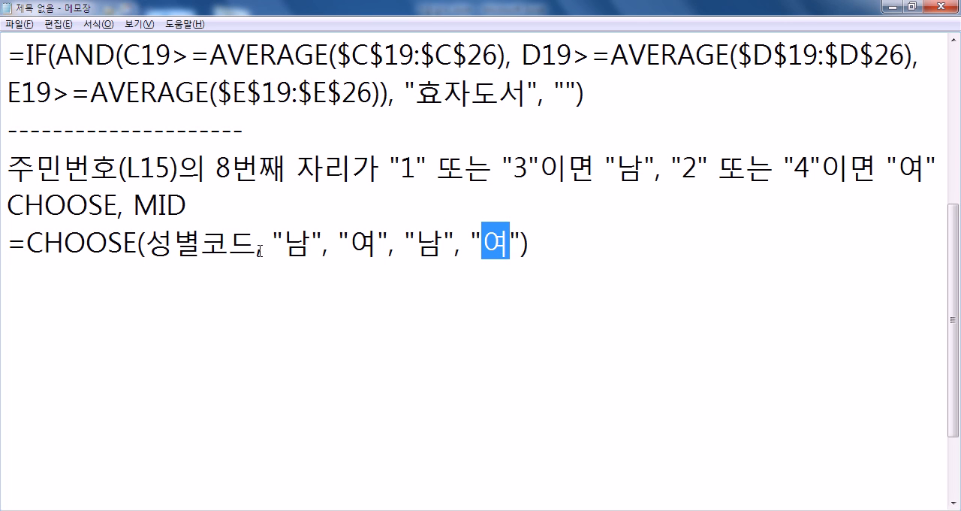
drag(145, 241, 245, 242)
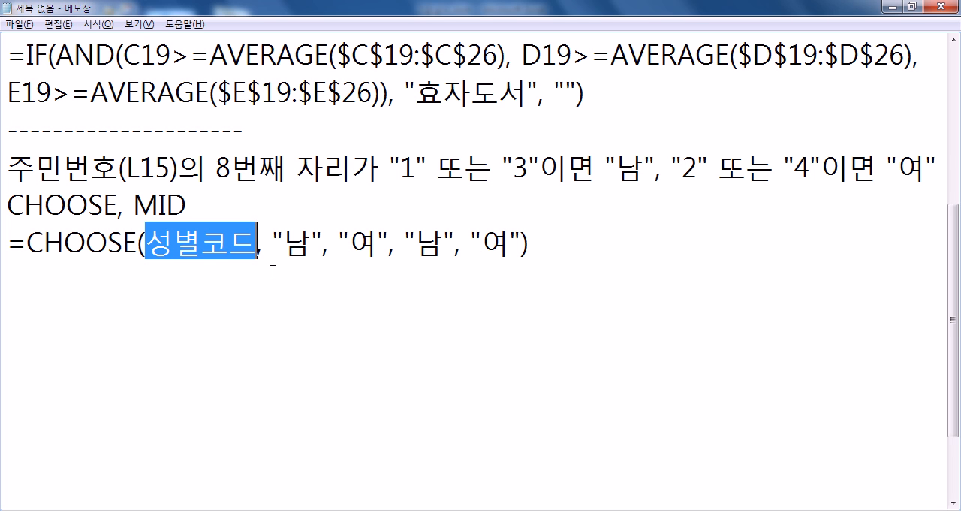
- Duplicate the CHOOSE outline line directly below itself
key(Home)
key(shift+Down)
key(ctrl+c)
key(Right)
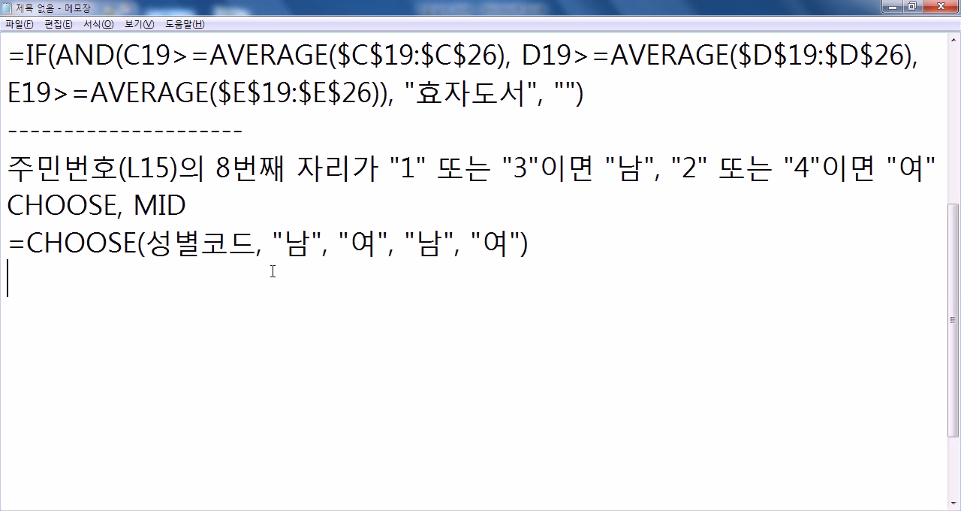
key(ctrl+v)
key(BackSpace)
- Replace 성별코드 in the duplicated CHOOSE line with MID(L15, 8, 1)
key(ctrl+Left)
key(ctrl+Left)
key(ctrl+Left)
key(ctrl+Left)
key(ctrl+Left)
key(Right)
text(MID()
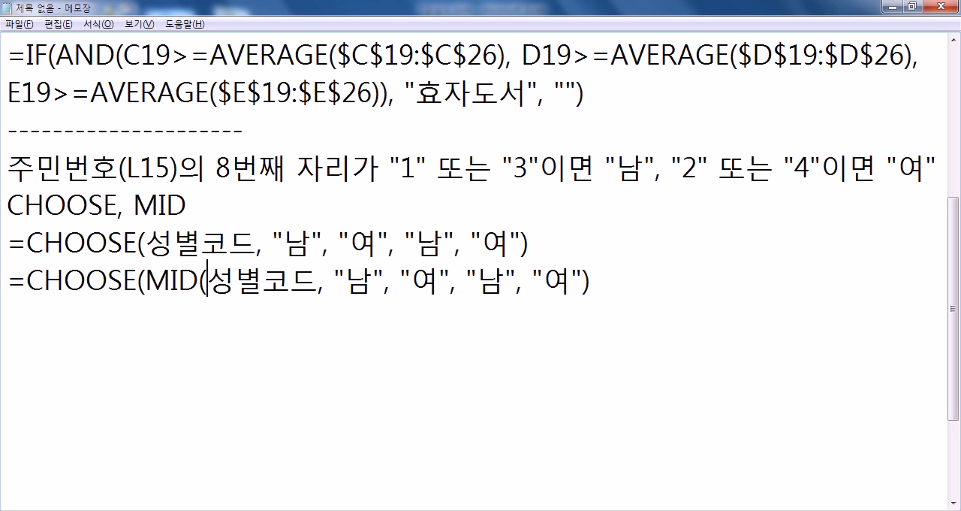
text(L15)
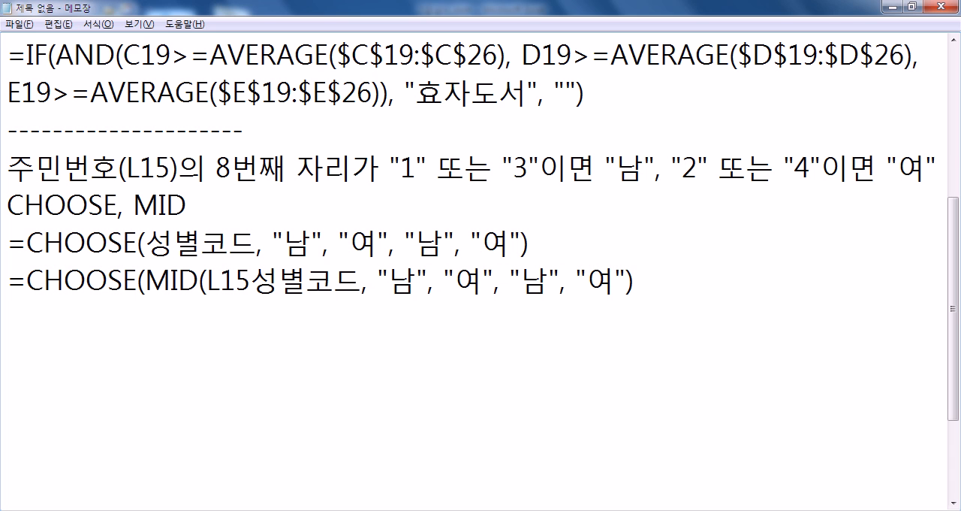
text(, 8, 1))
key(Delete)
key(Delete)
key(Delete)
key(Delete)
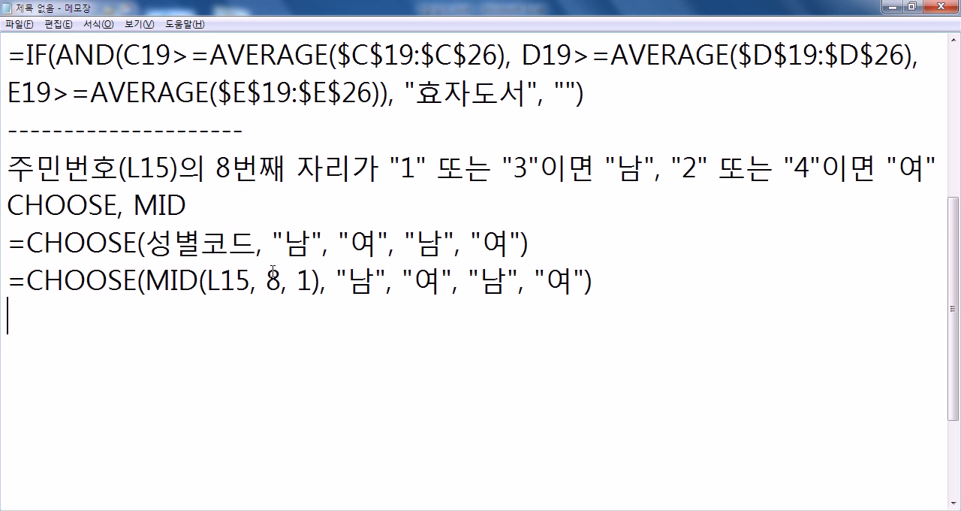
- Copy the finished CHOOSE/MID formula into cell J15 of 표4 in Excel and fill it down the 성별 column to J26
drag(7, 281, 593, 282)
click(269, 321)
key(alt+Tab)
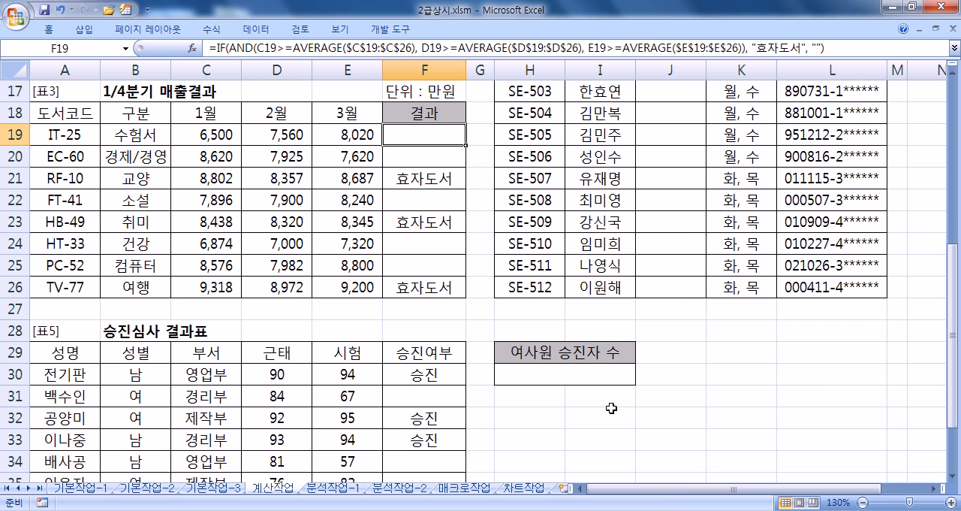
drag(667, 491, 732, 491)
scroll(758, 383, up, 3)
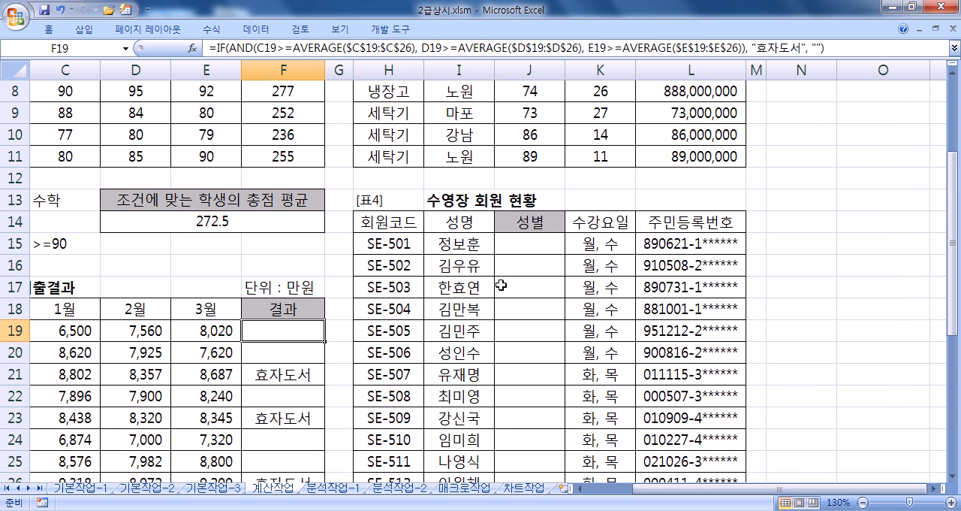
click(502, 244)
key(ctrl+v)
drag(565, 253, 558, 446)
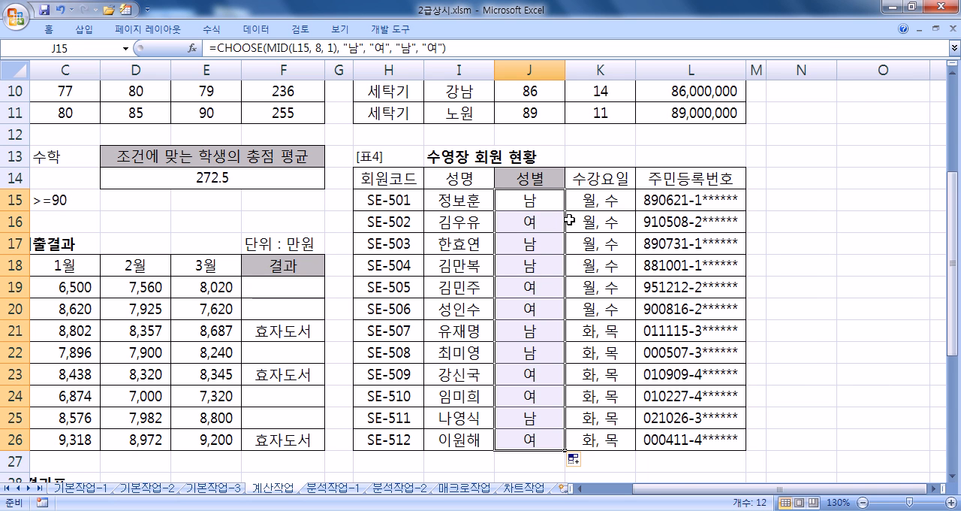
- Return to Notepad and add a dashed separator line below the CHOOSE/MID formula
key(alt+Tab)
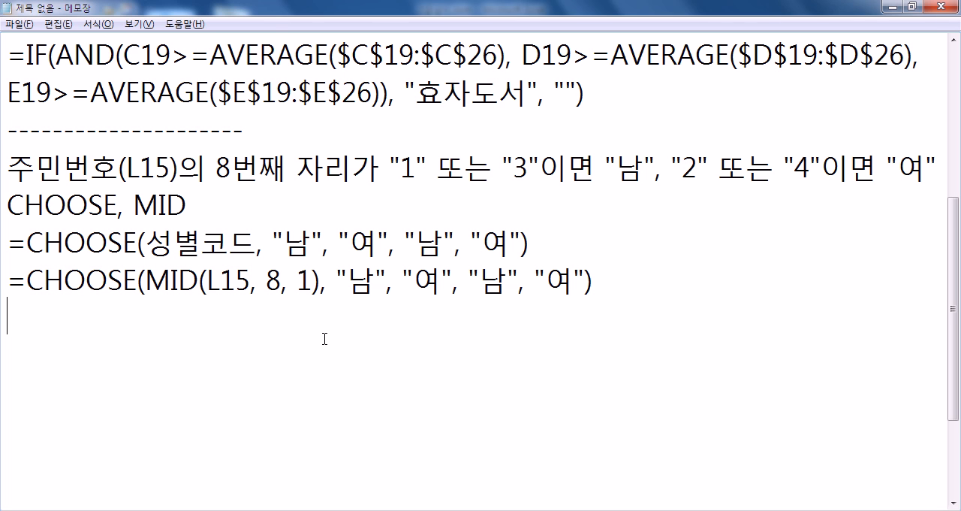
key(Return)
text(---------------------)
key(Return)
- Write the next condition note below the separator: 성별이 "여자"이면서 승진여부가 "승진"
text(TJDQUF)
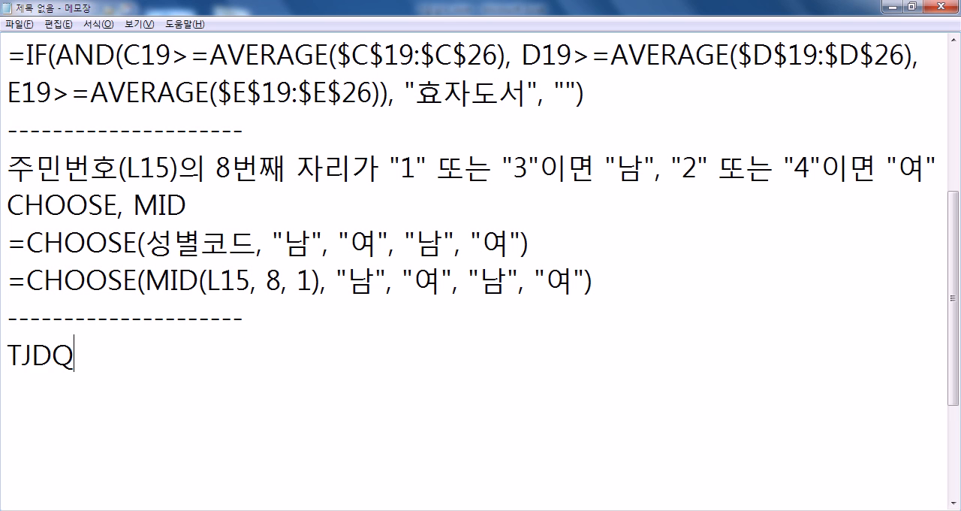
text(성별이 :)
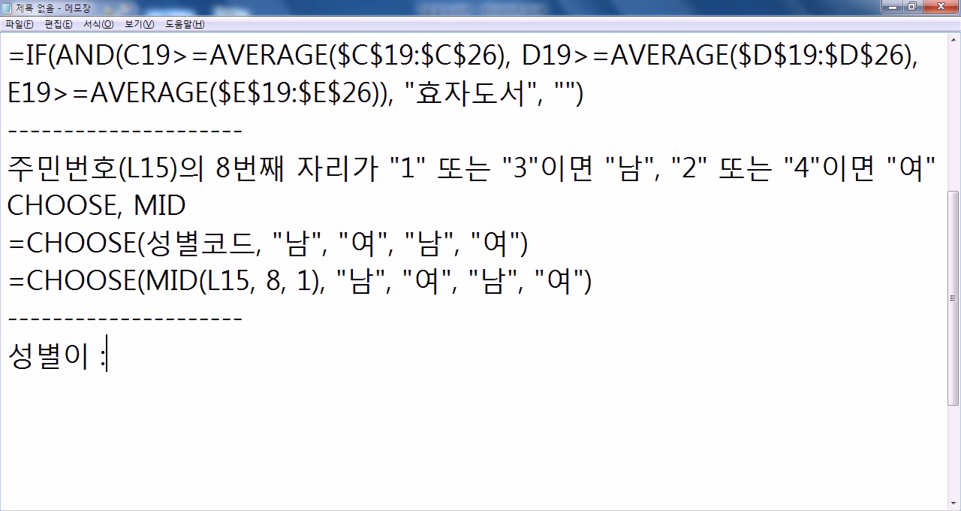
key(BackSpace)
text("여자")
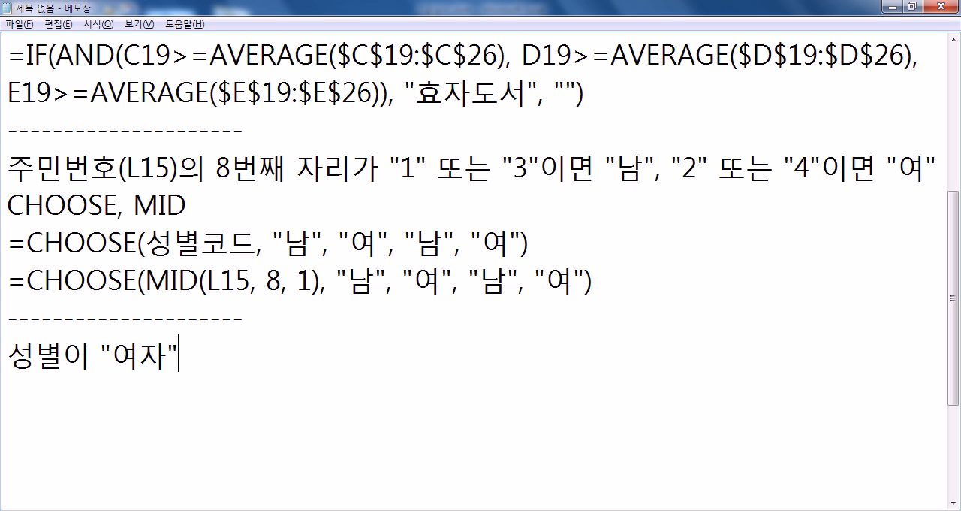
text(이면서 승)
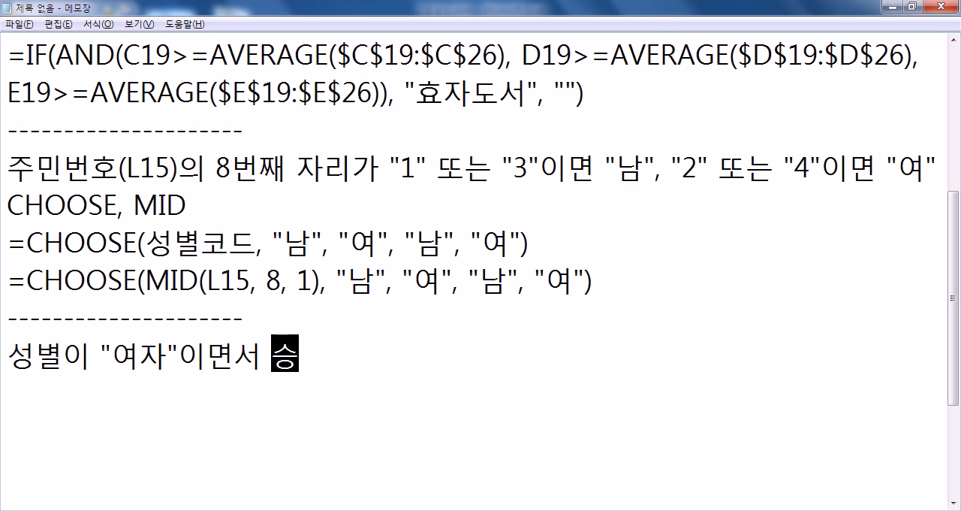
text(진여부가 )
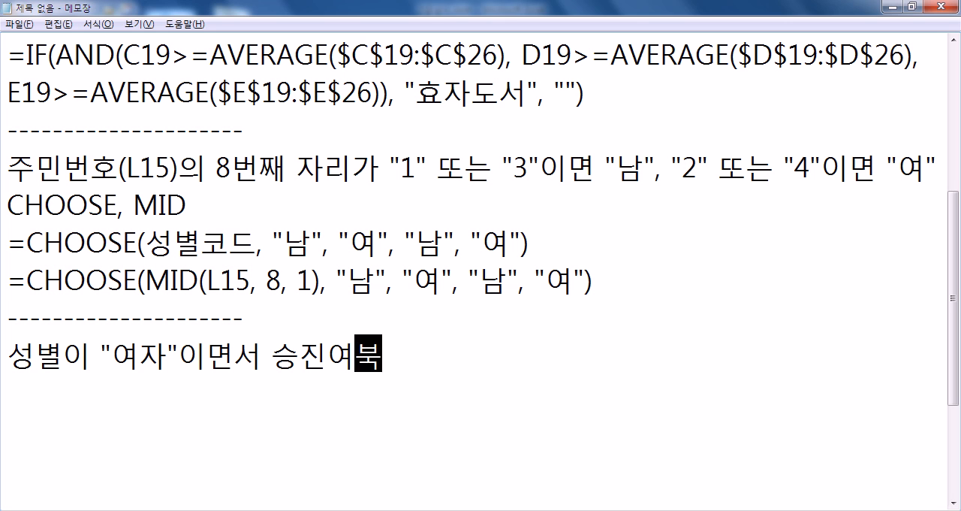
text("ㅅ,ㅡㅇ)
key(BackSpace)
key(BackSpace)
key(BackSpace)
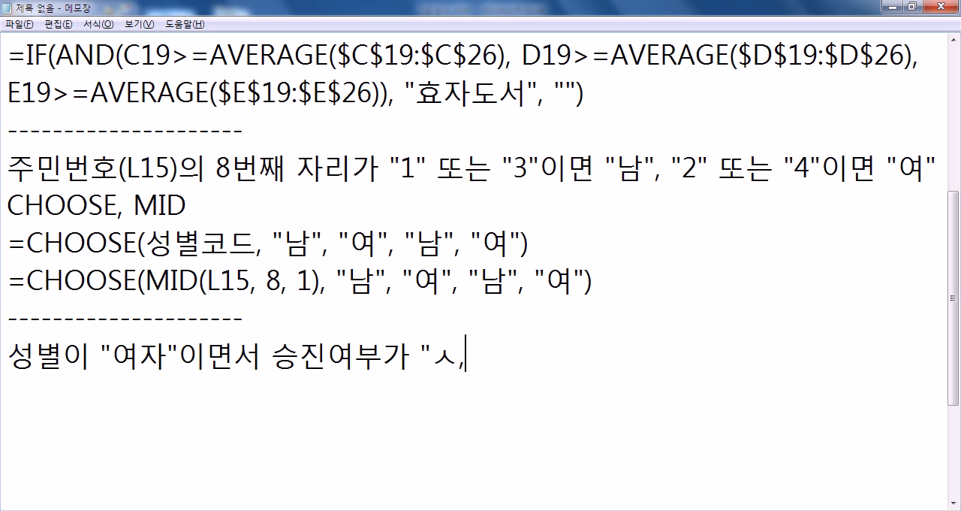
text(ㅡㅇㅈㅣㄴ")
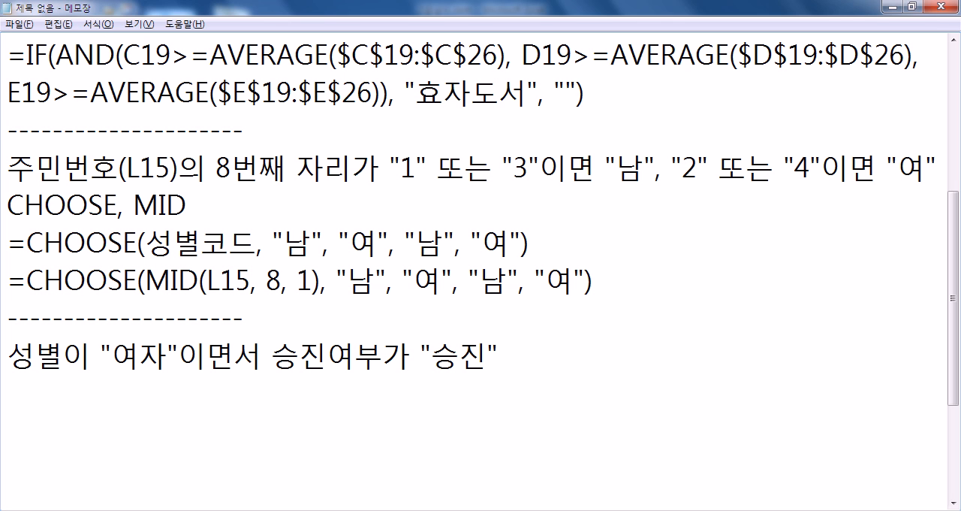
- Switch to Excel and start a COUNTIFS formula in 표5's 여사원 승진자 수 cell H30 with range B30:B38 and criterion "여"
key(Return)
key(alt+Tab)
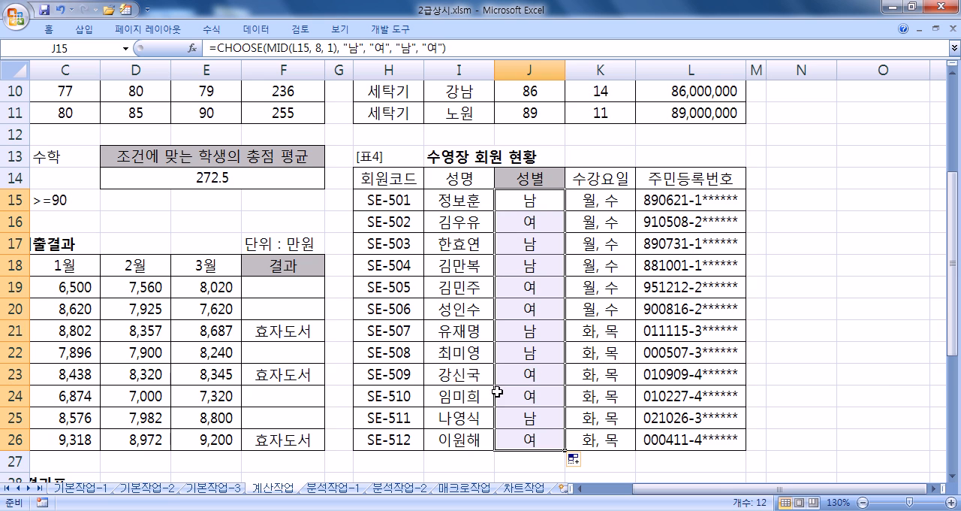
key(Home)
scroll(443, 371, down, 6)
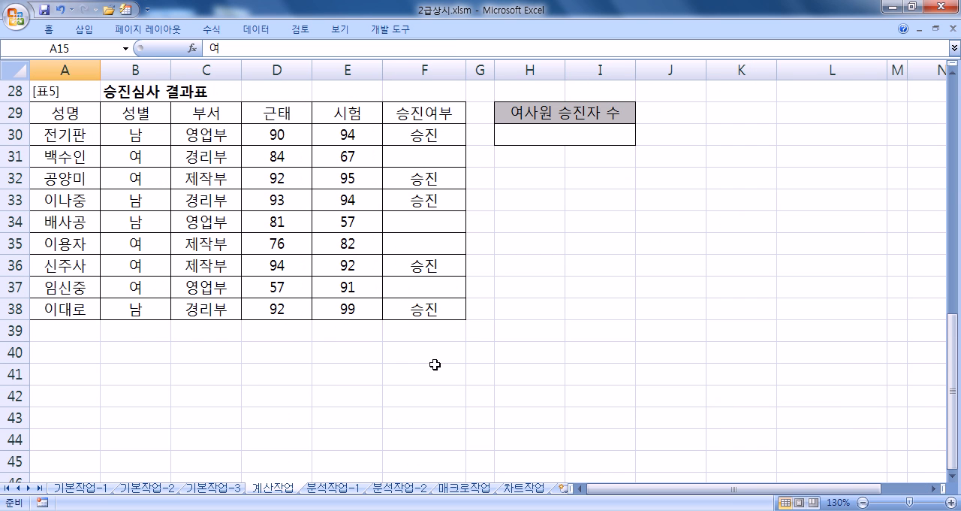
click(554, 131)
text(=)
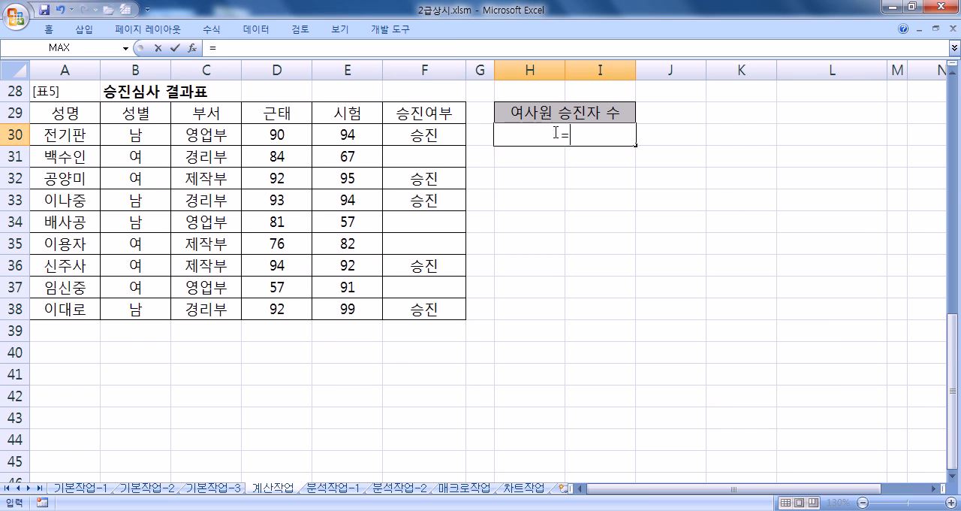
text(COUNTIFS)
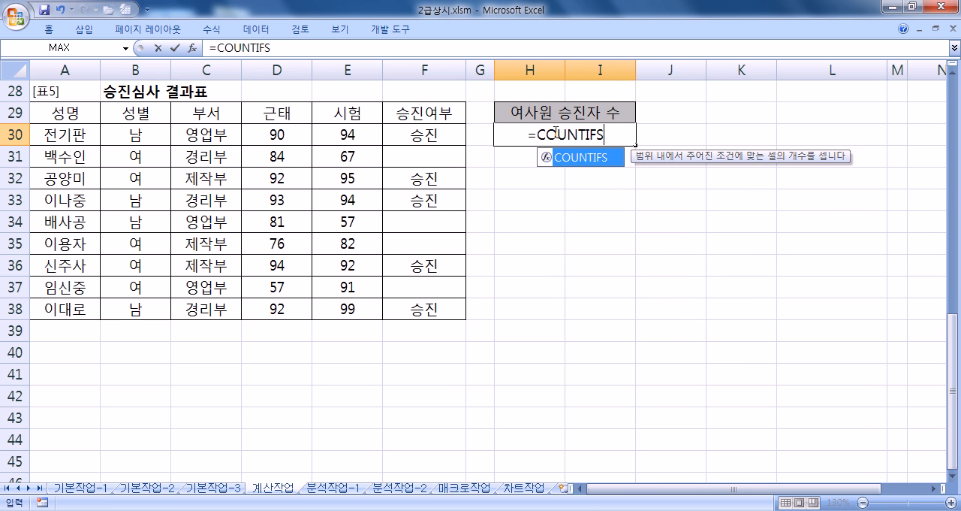
text(()
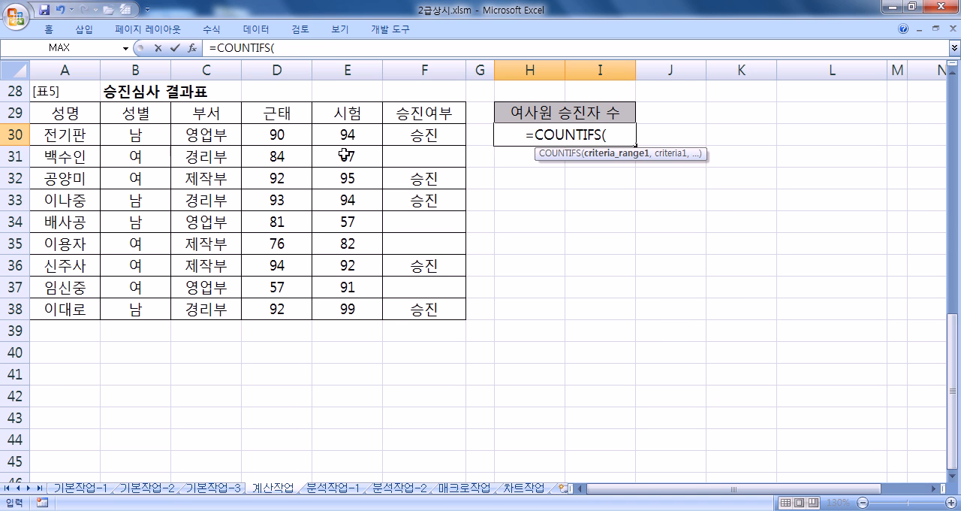
drag(157, 136, 147, 306)
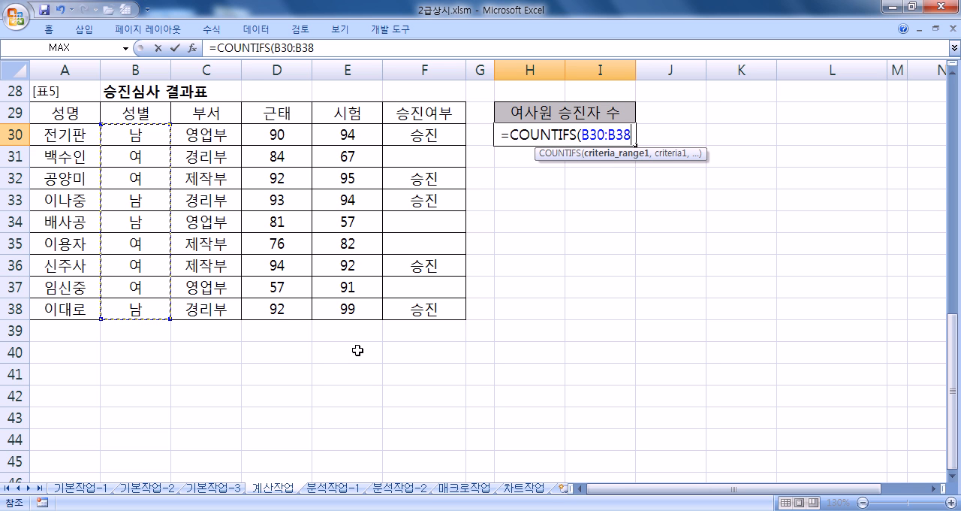
text(,")
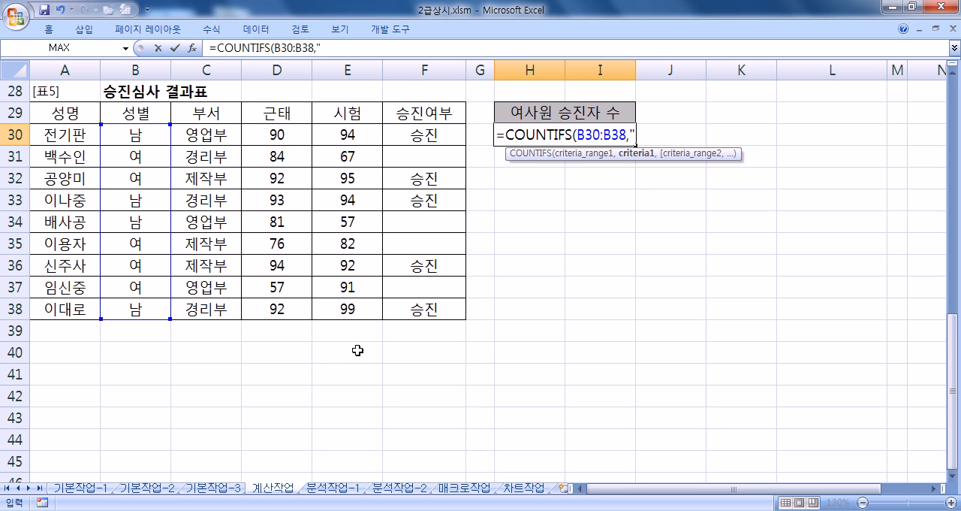
text(여",)
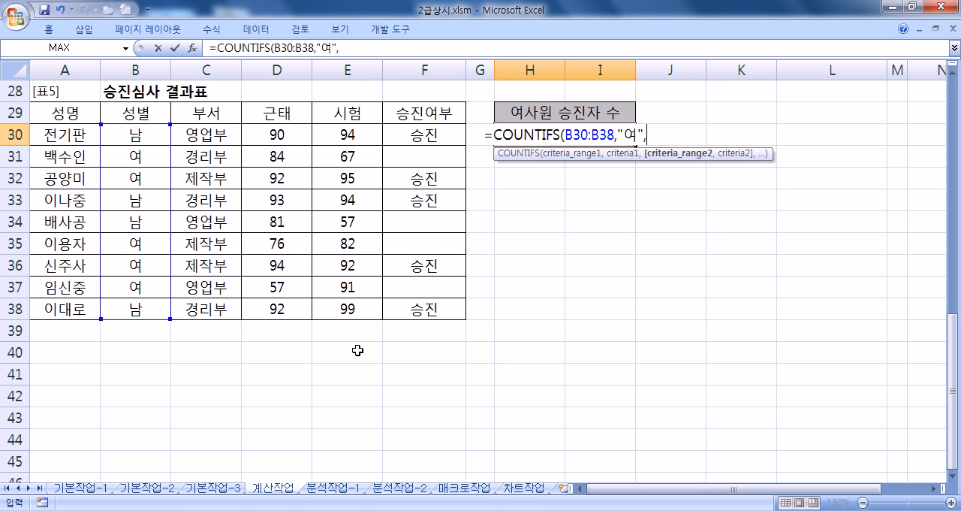
- Add range F30:F38 with criterion "승진" to the COUNTIFS formula, append &"명", and enter it in H30
drag(418, 136, 415, 308)
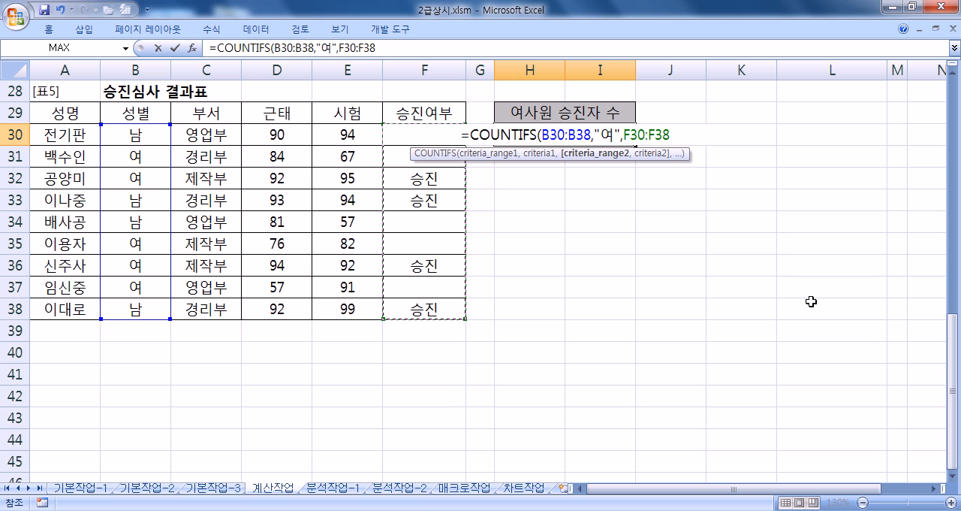
text(,"승ㅈ)
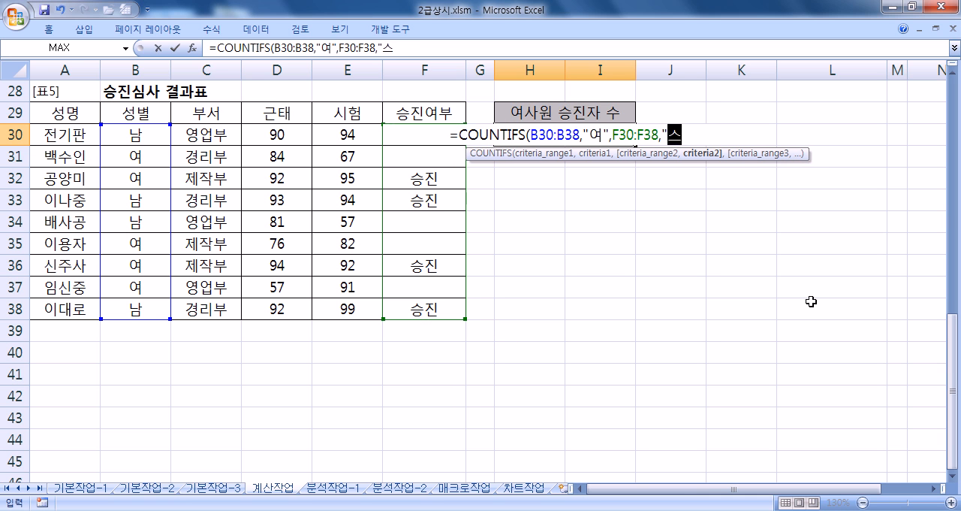
text(진")
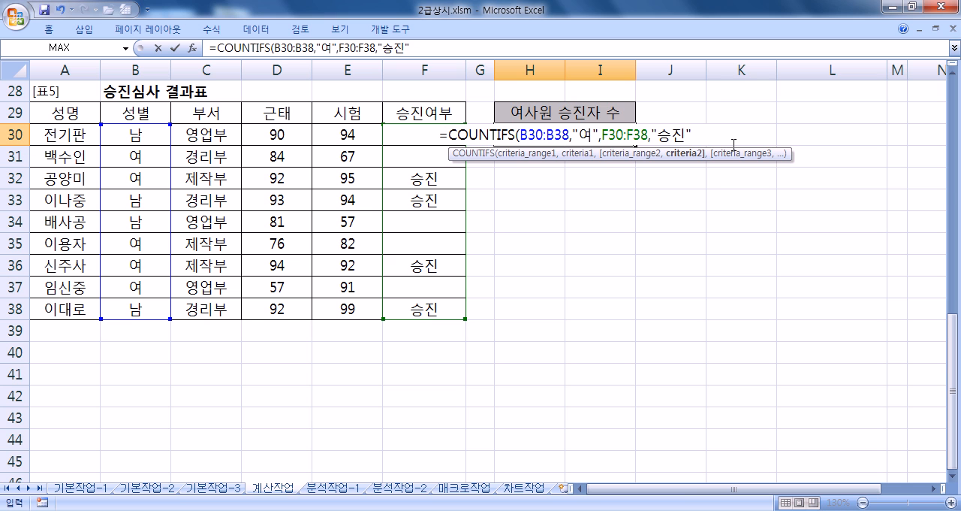
text())
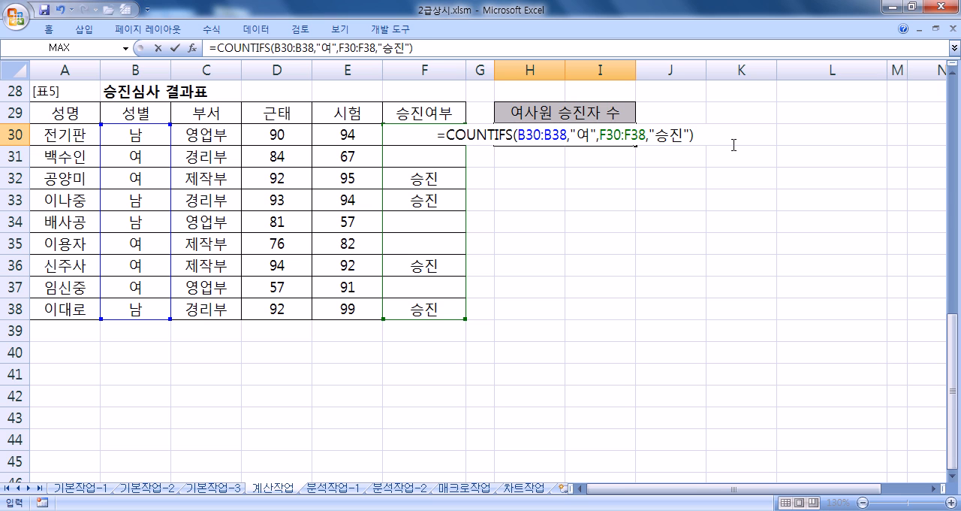
text(&)
text("ㅁ)
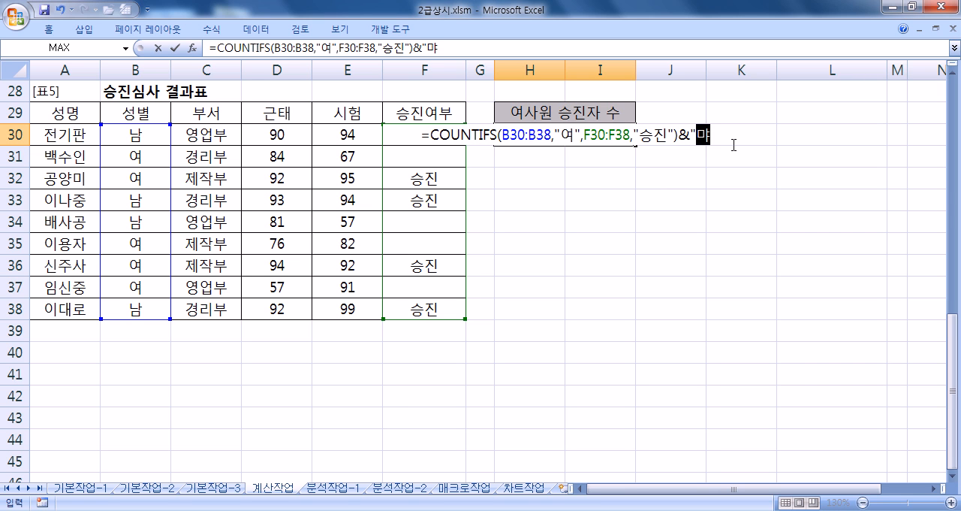
text(명")
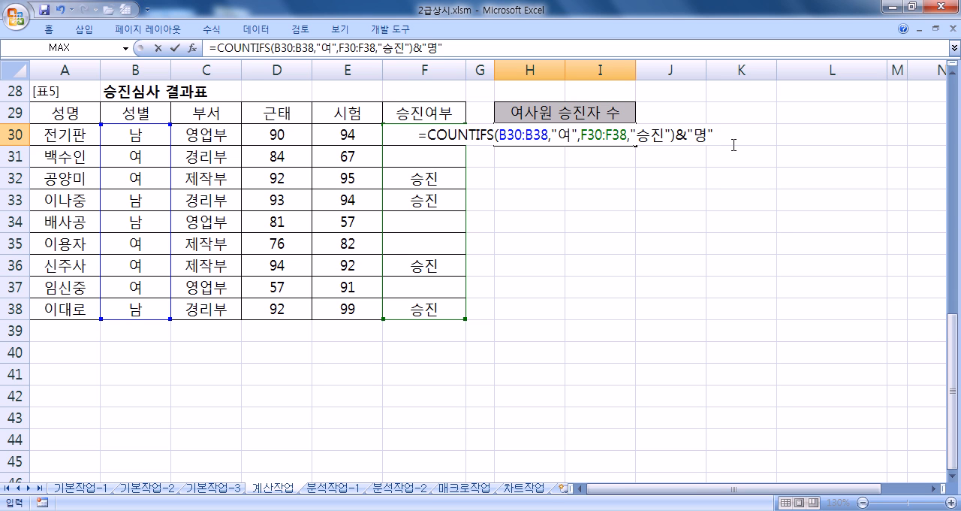
key(Return)
key(Up)
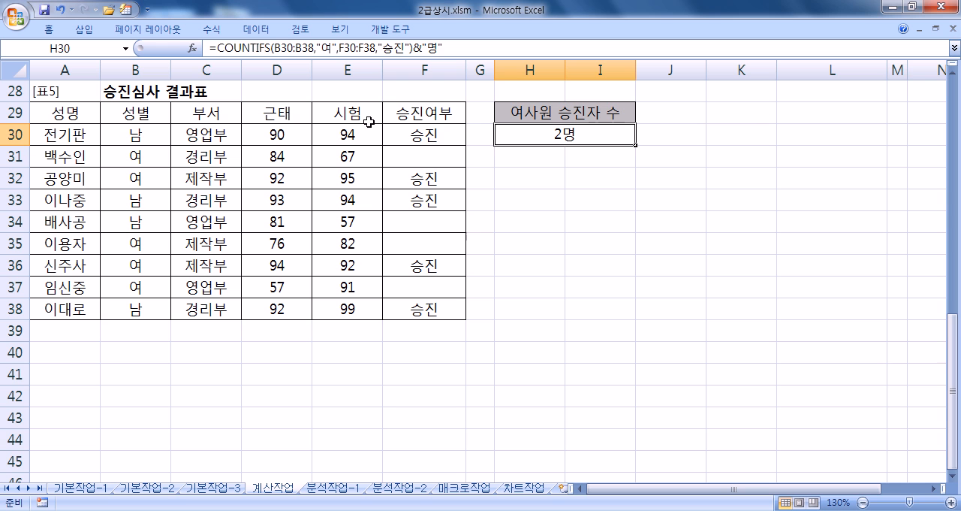
- Fill the promoted female employees' rows A32:F32 and A36:F36 in 표5 with green
drag(141, 265, 405, 264)
drag(168, 178, 448, 180)
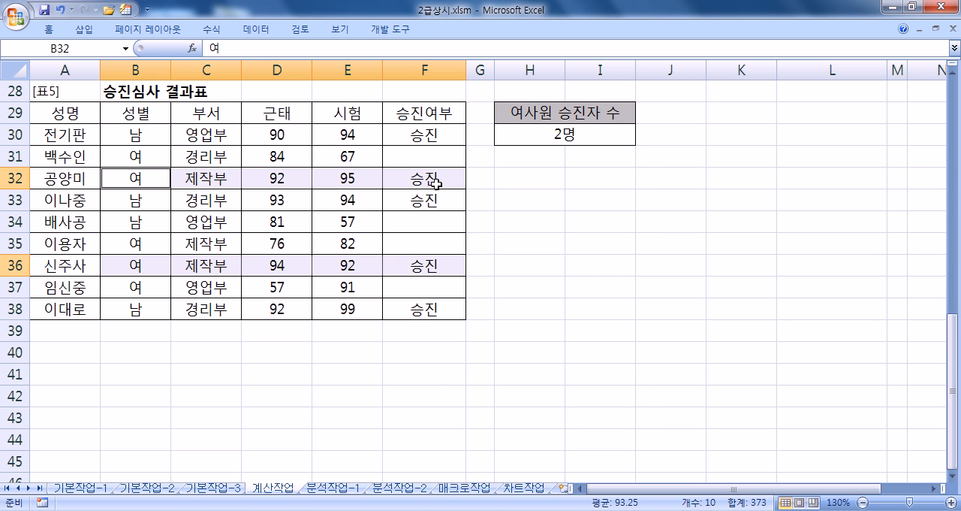
drag(42, 178, 415, 178)
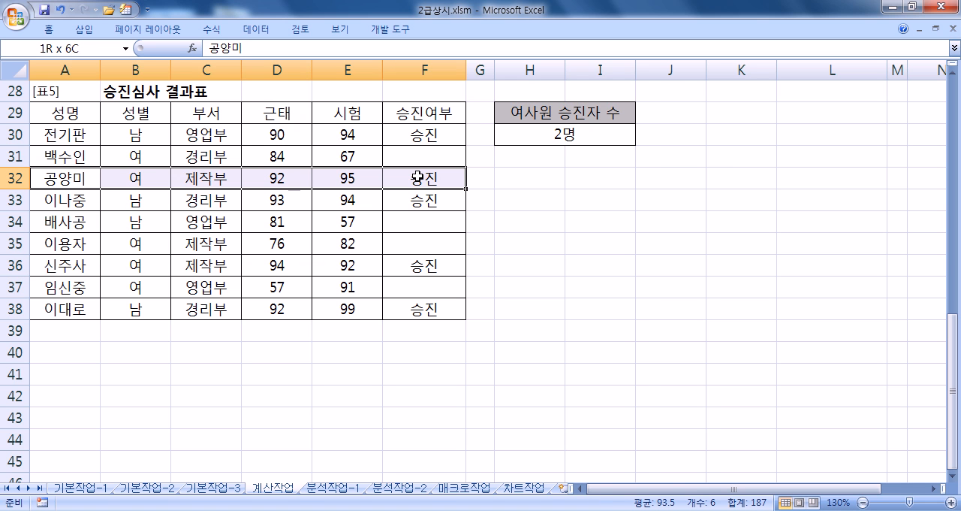
click(48, 30)
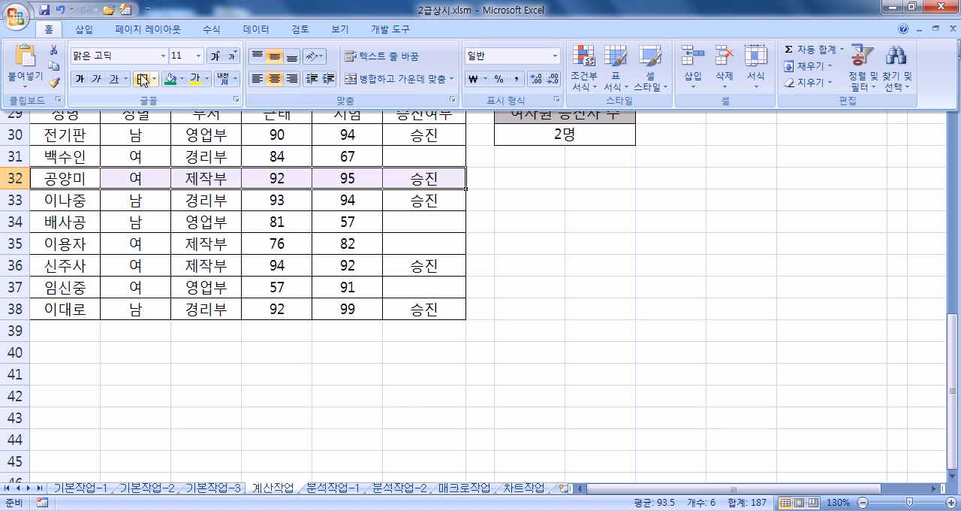
click(170, 78)
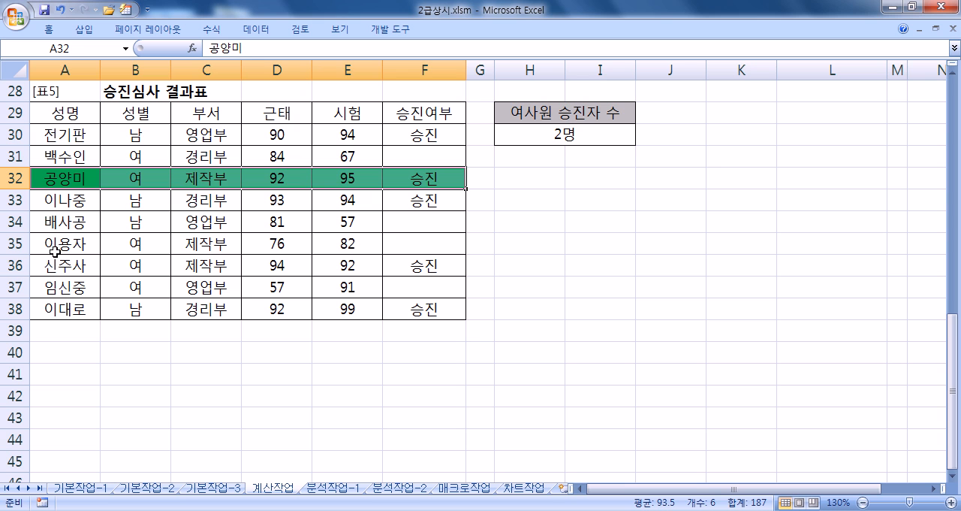
drag(50, 260, 412, 261)
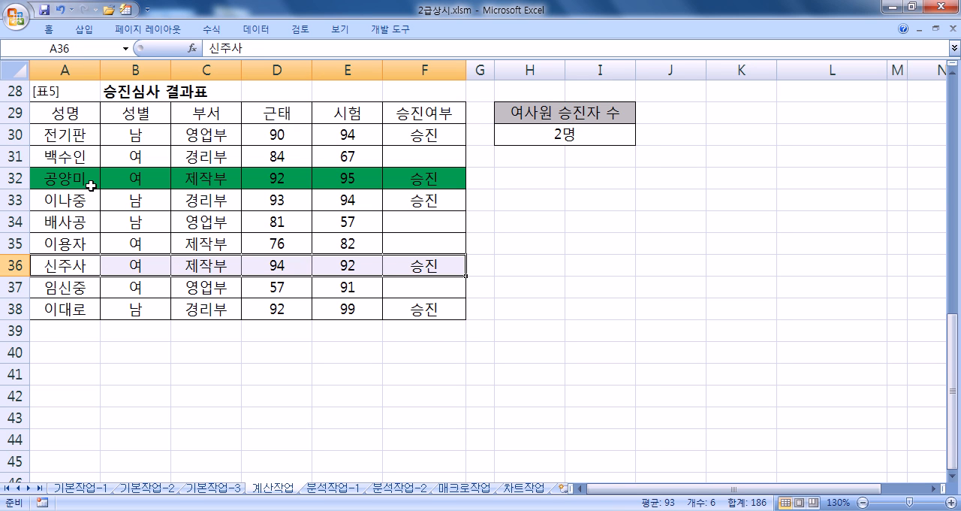
click(50, 30)
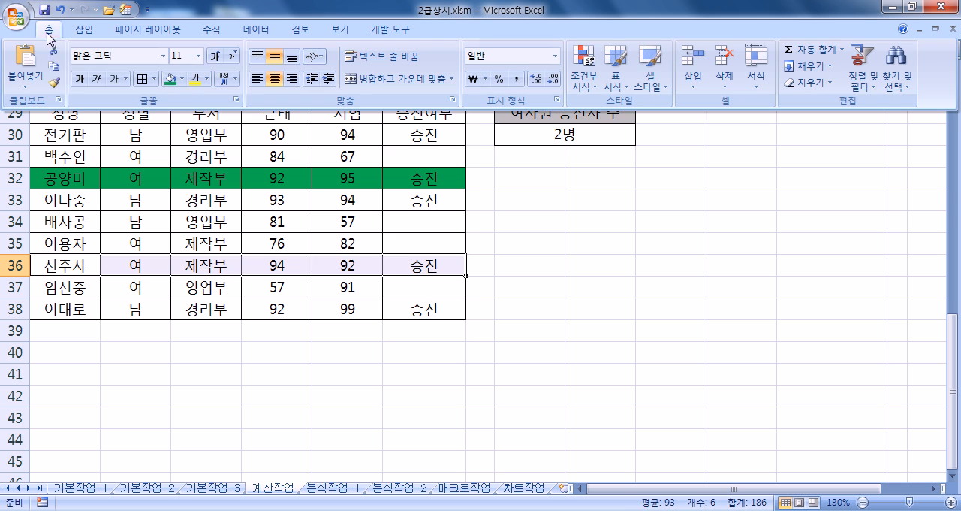
click(172, 78)
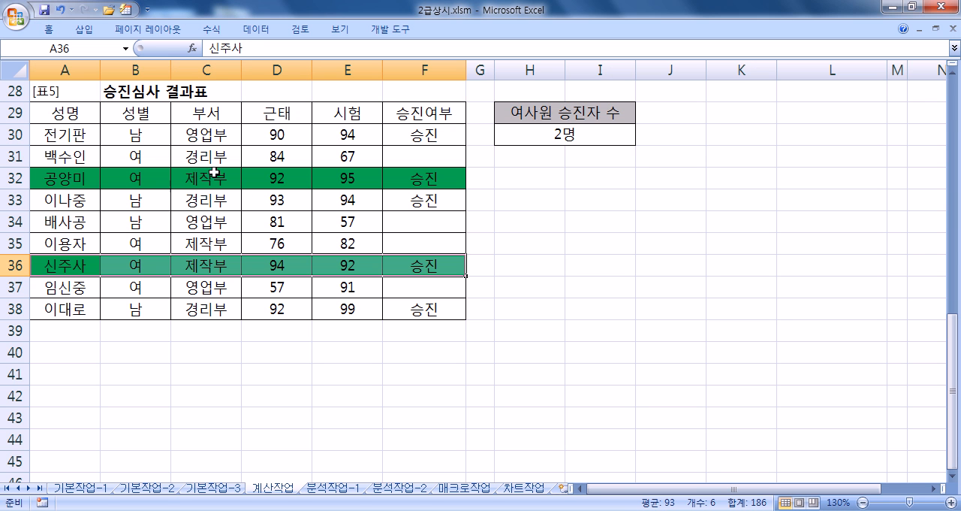
click(569, 229)
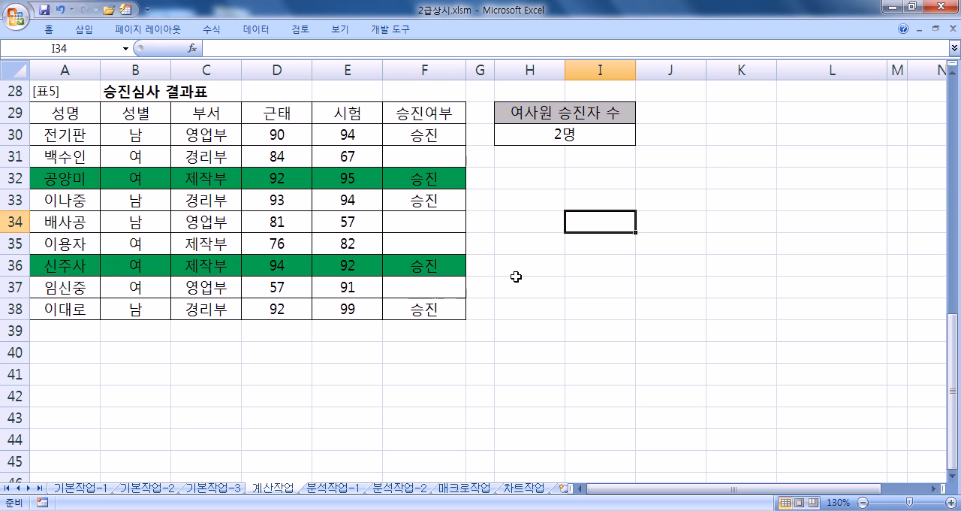
- Copy the COUNTIFS formula from H30 and paste it below the 성별/승진여부 condition note in Notepad
click(548, 137)
drag(455, 49, 173, 63)
key(ctrl+c)
key(alt+Tab)
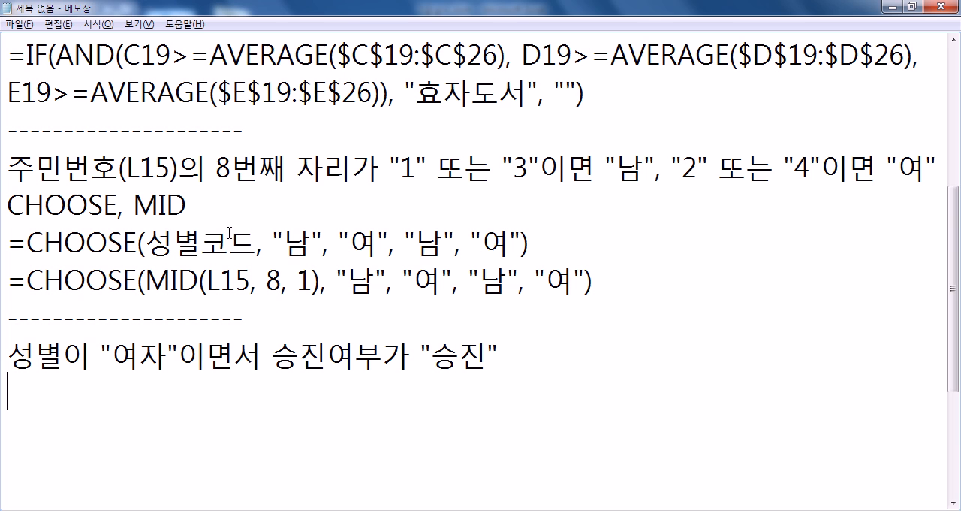
key(ctrl+v)
scroll(540, 390, down, 1)
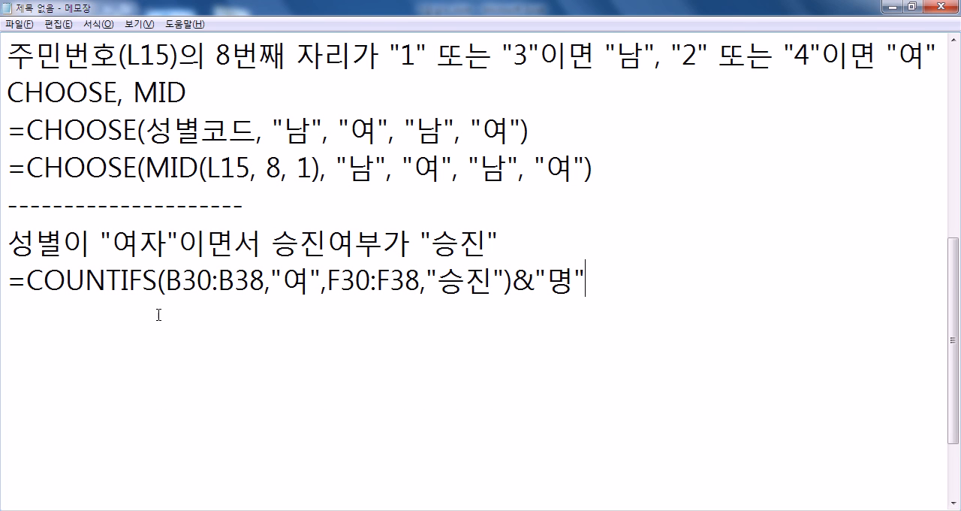
- Review the ranges and criteria of the pasted COUNTIFS formula against the condition note
drag(166, 280, 261, 283)
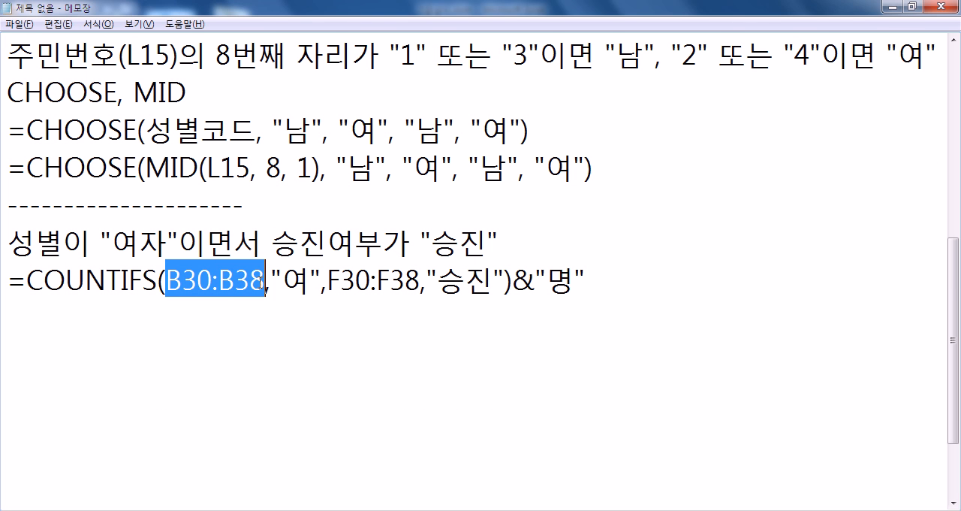
double_click(298, 280)
drag(331, 278, 488, 281)
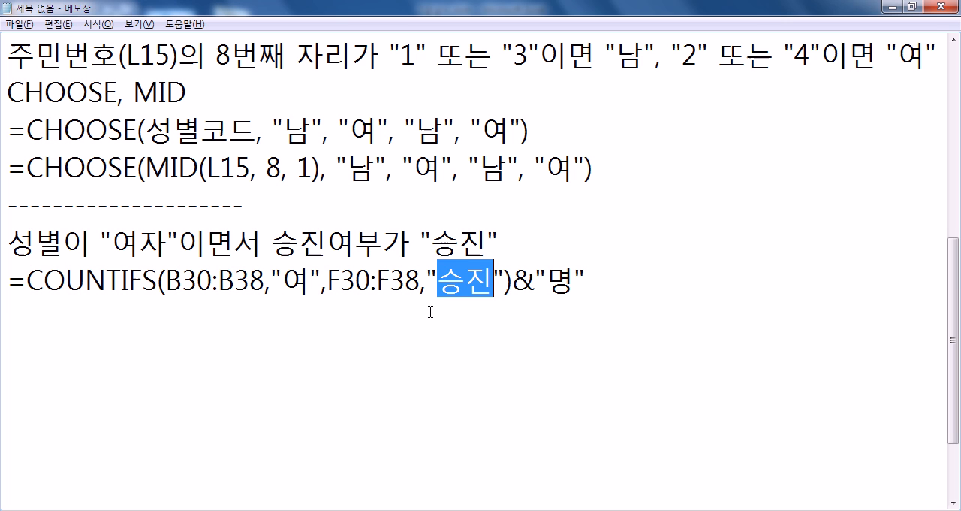
click(150, 239)
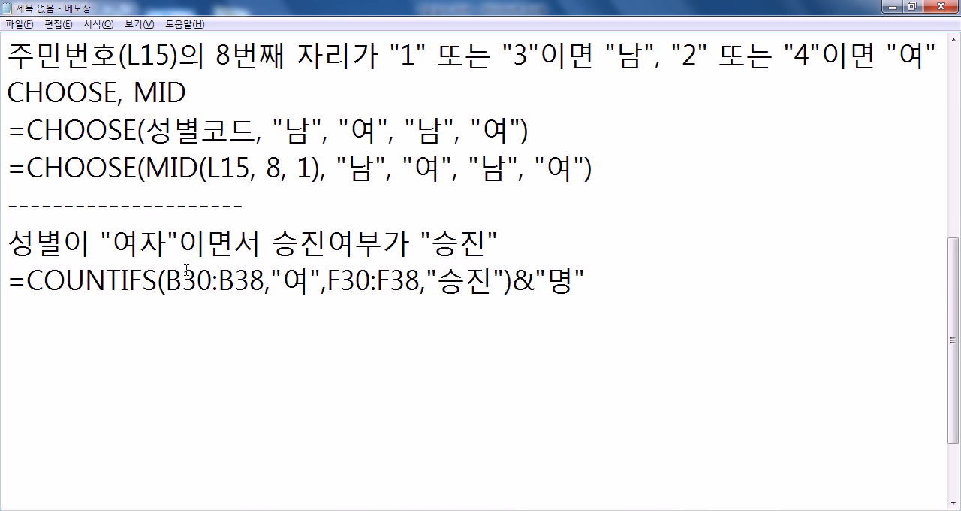
- Return to Excel and finish editing cell H30, keeping its COUNTIFS formula
key(alt+Tab)
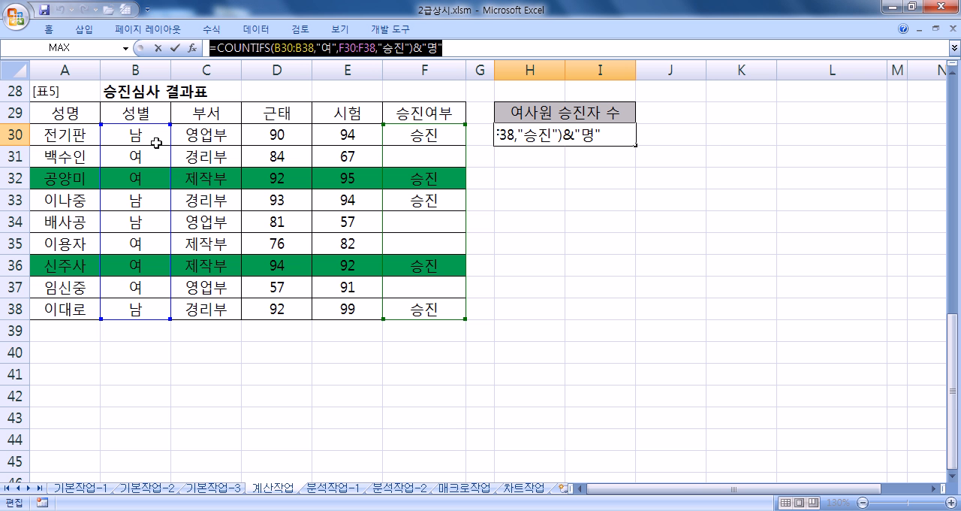
key(ctrl+Return)
key(alt+Tab)
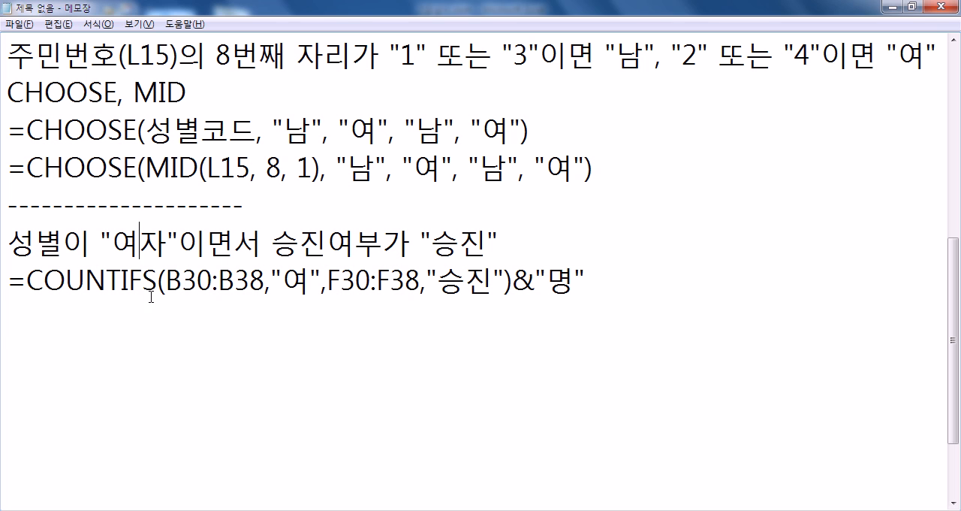
click(75, 316)
key(alt+Tab)
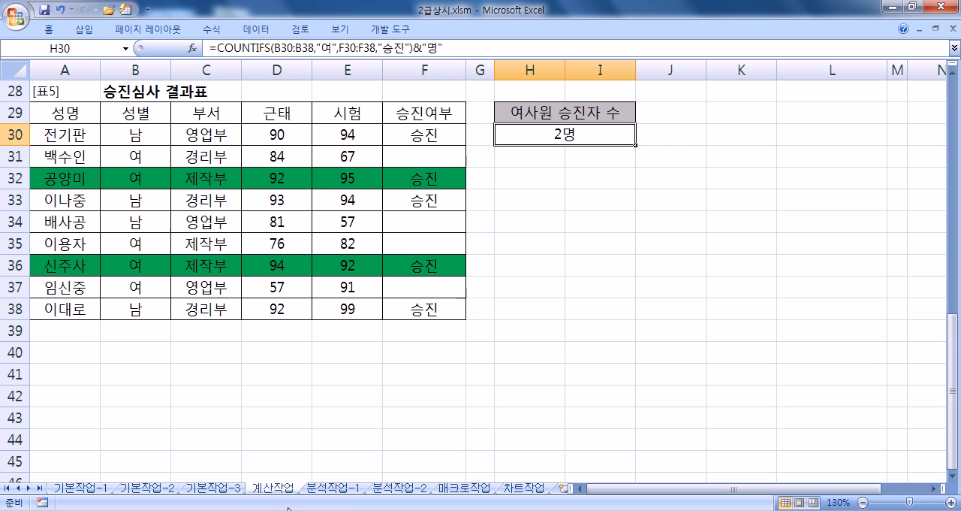
- Create a pivot table from A3:H15 of the 분석작업-1 sheet, placed on the existing worksheet at A20
click(329, 489)
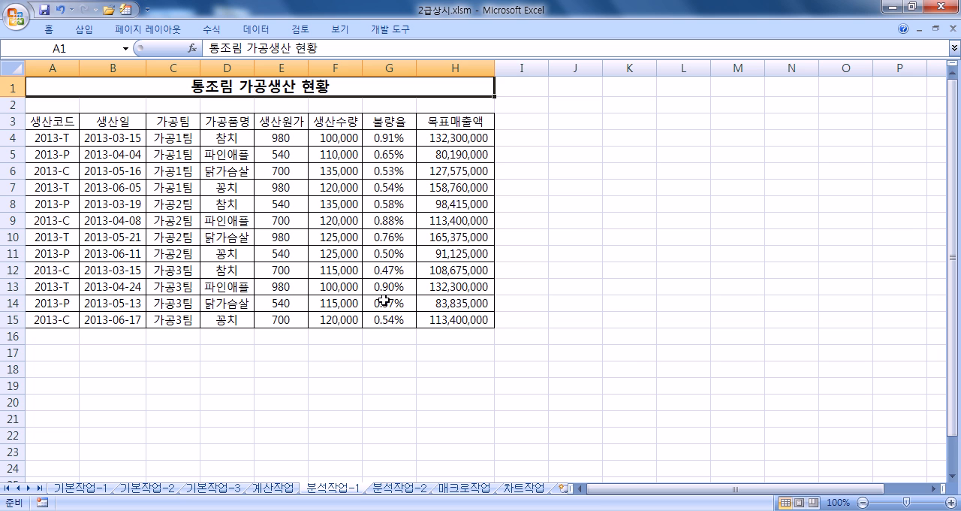
double_click(50, 30)
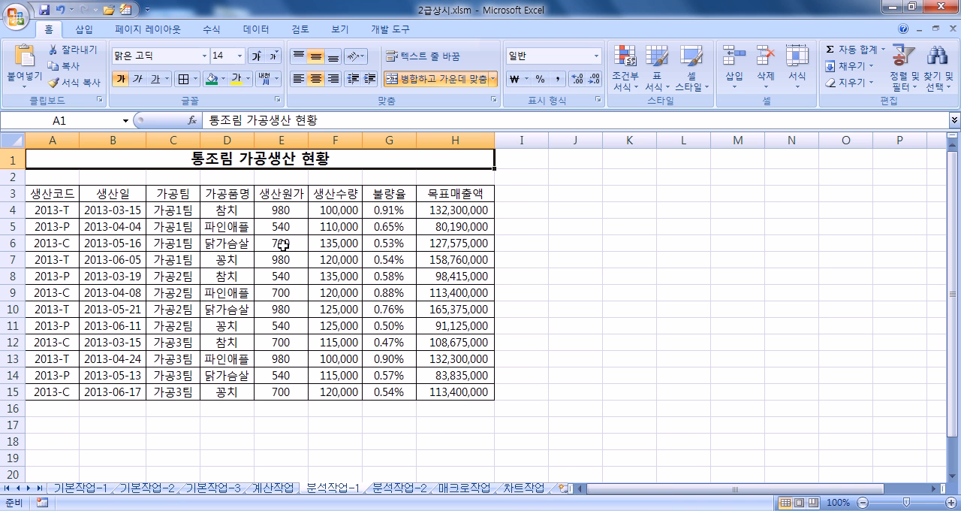
drag(64, 197, 435, 392)
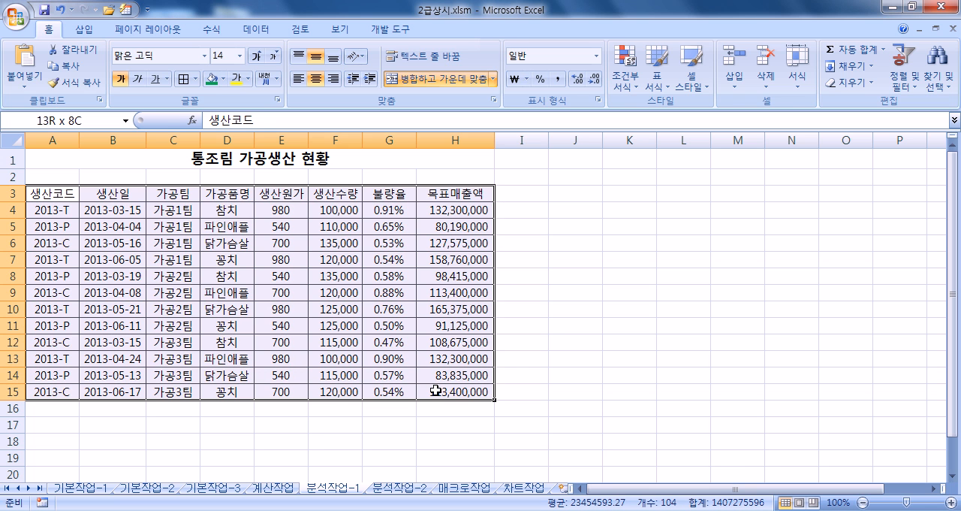
click(84, 29)
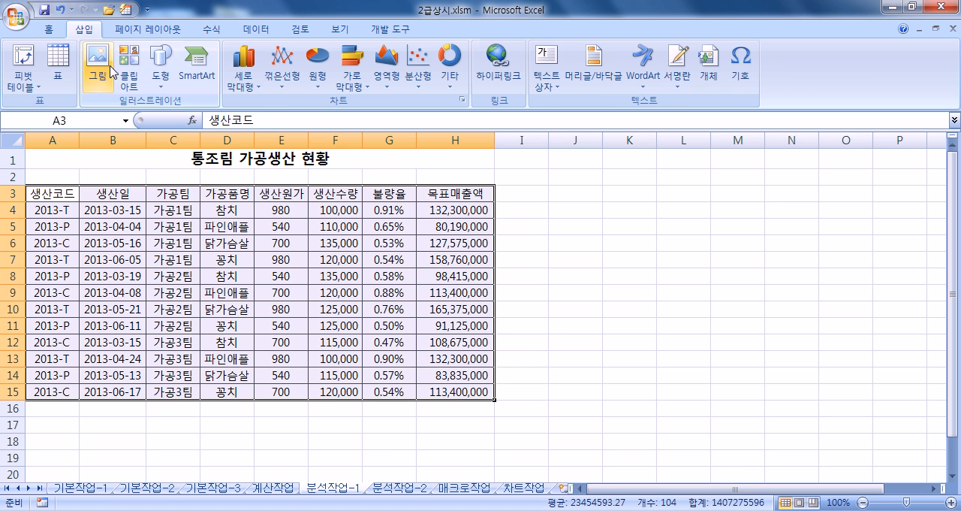
click(34, 86)
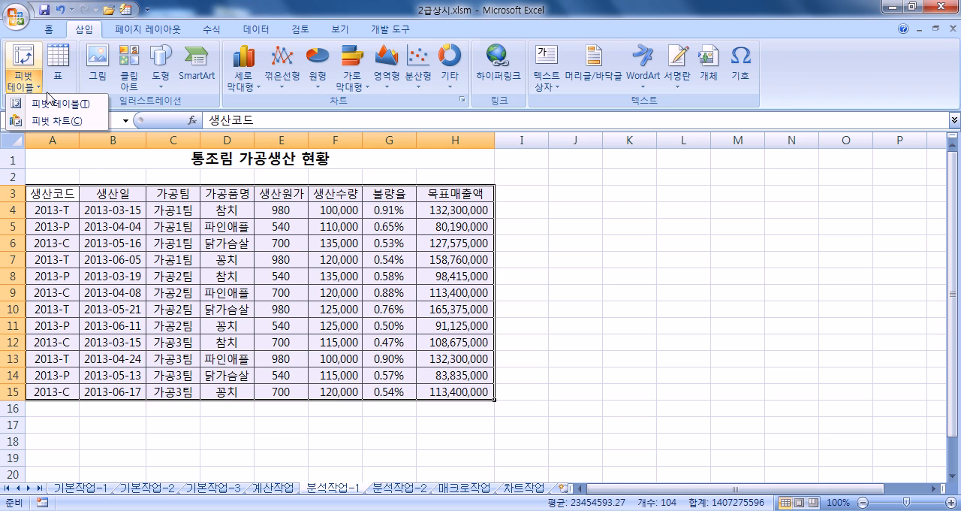
click(55, 104)
click(546, 226)
scroll(125, 360, down, 2)
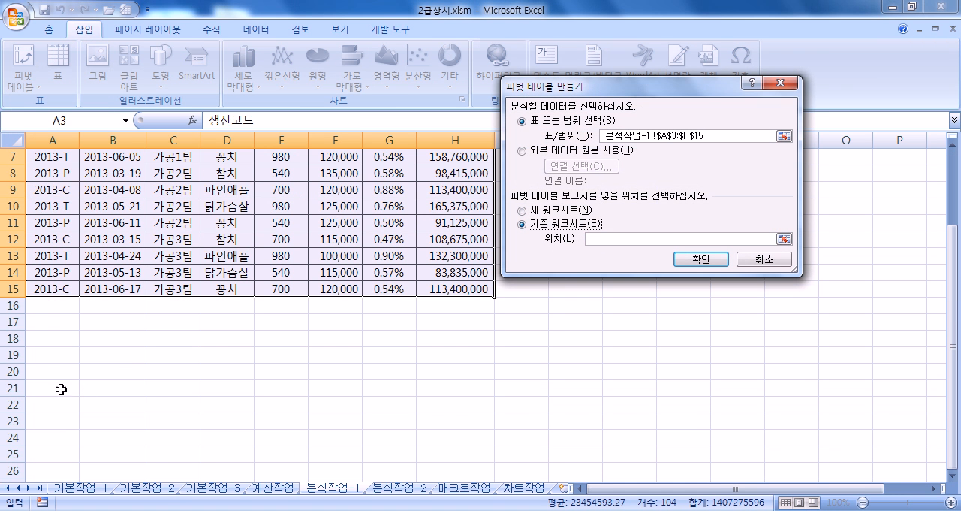
click(49, 369)
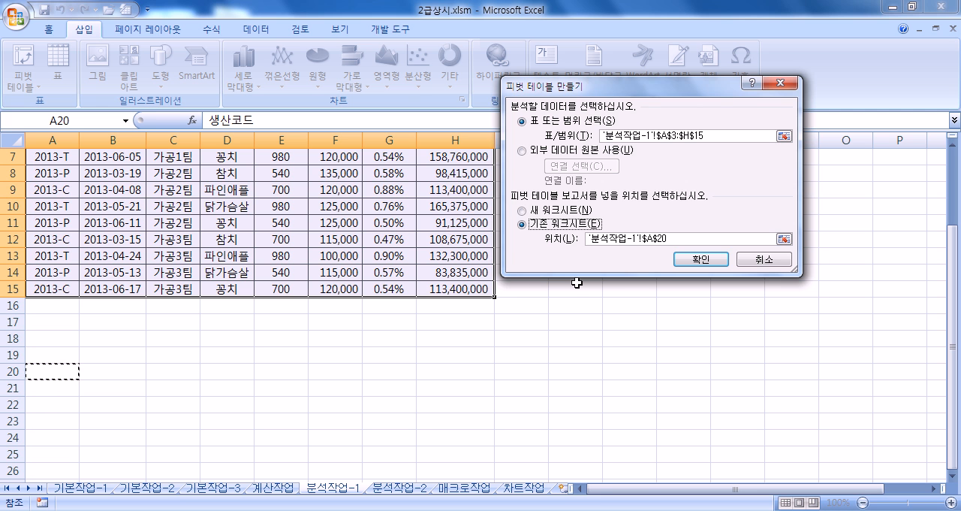
click(699, 259)
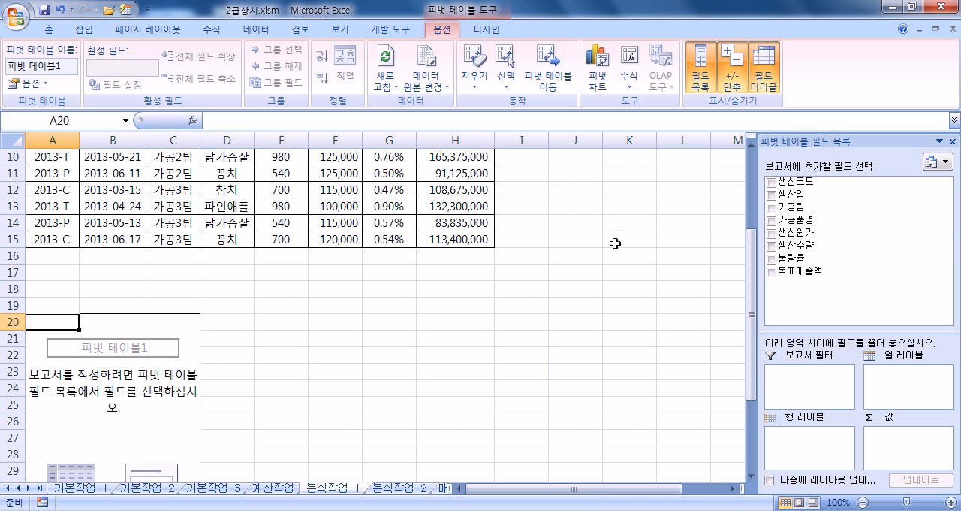
- Lay out the pivot table with 가공품명 as report filter, 생산일 as rows, 가공팀 as columns and 목표매출액 as values
drag(819, 143, 532, 78)
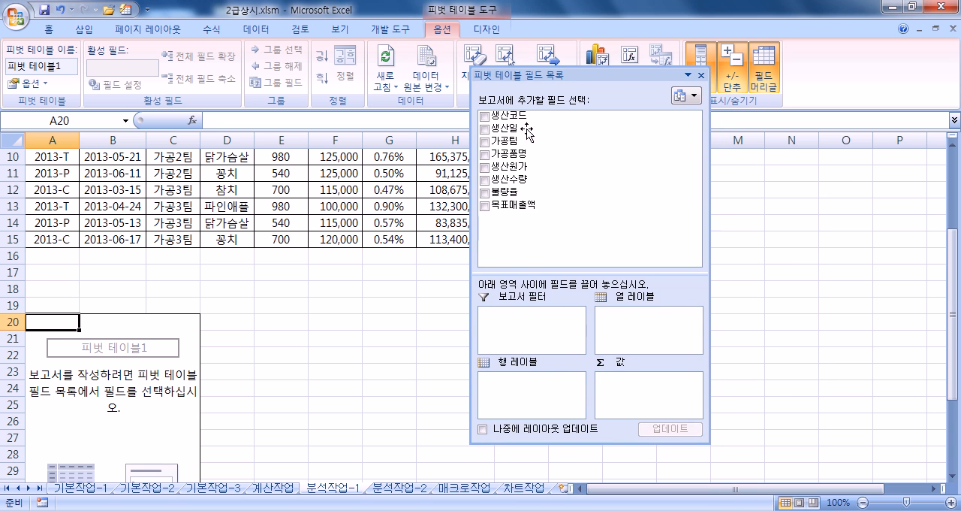
drag(523, 275, 523, 232)
scroll(172, 351, down, 3)
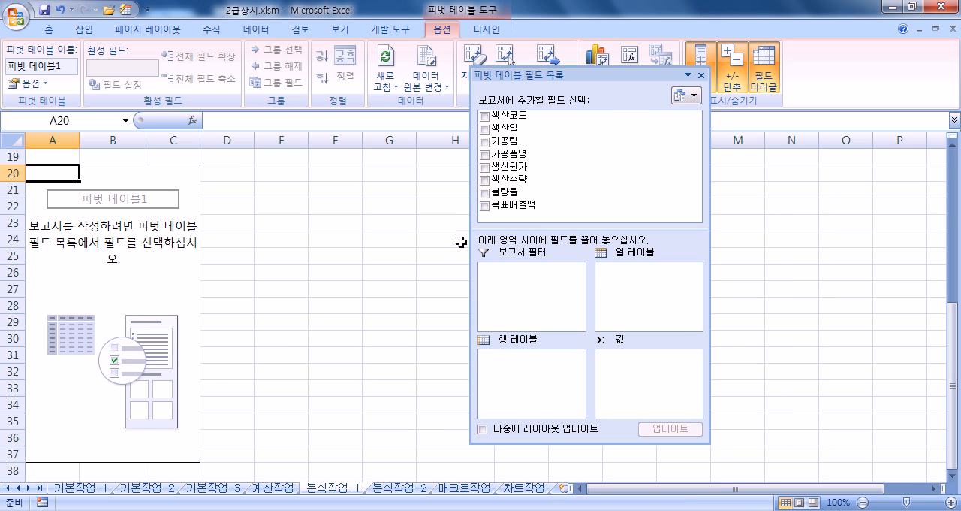
drag(518, 154, 503, 284)
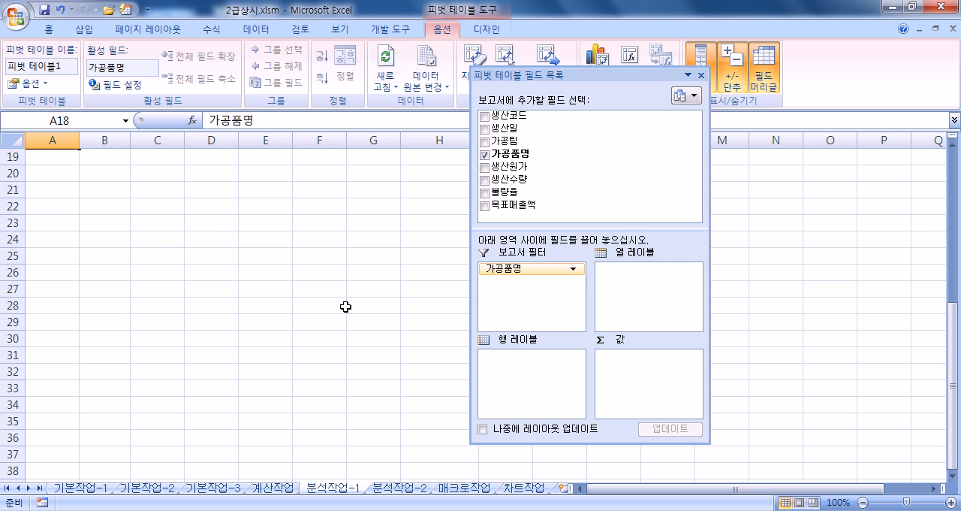
scroll(347, 306, up, 3)
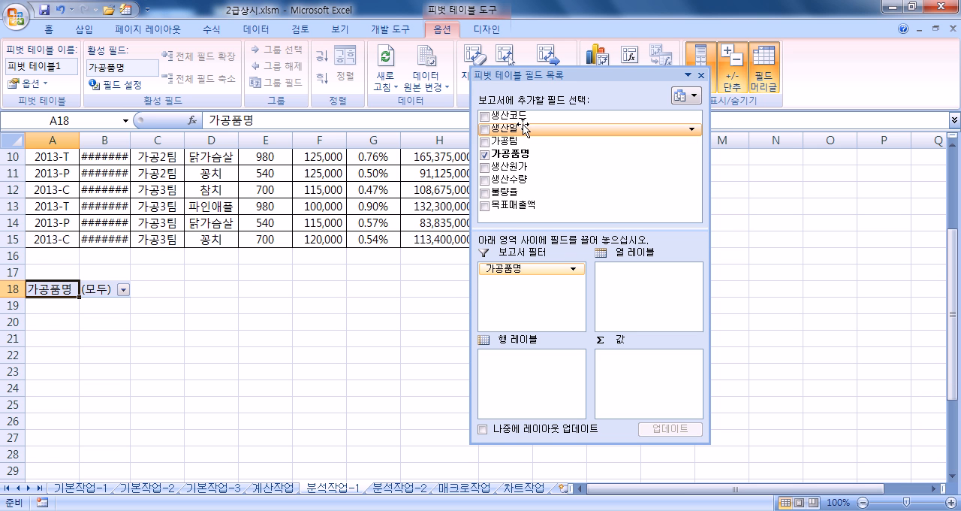
drag(518, 130, 560, 376)
drag(528, 144, 635, 299)
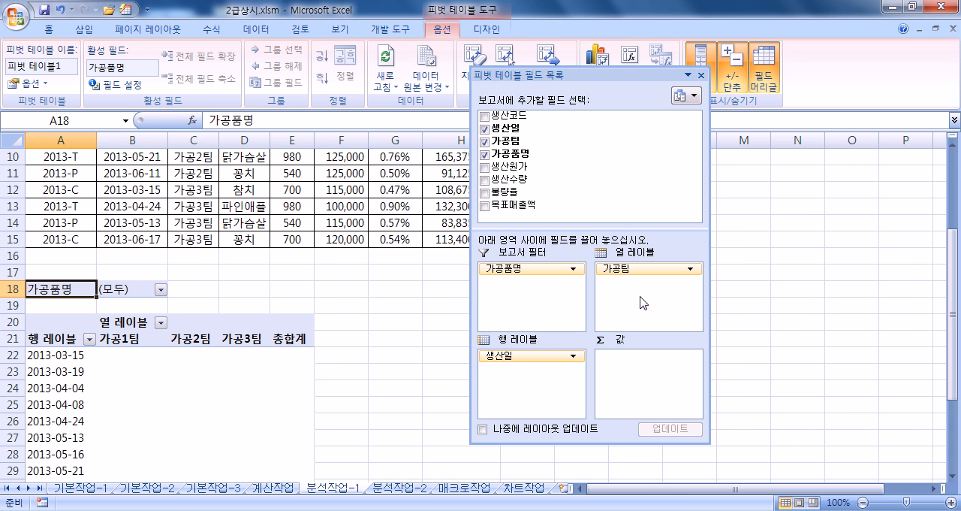
drag(518, 205, 633, 382)
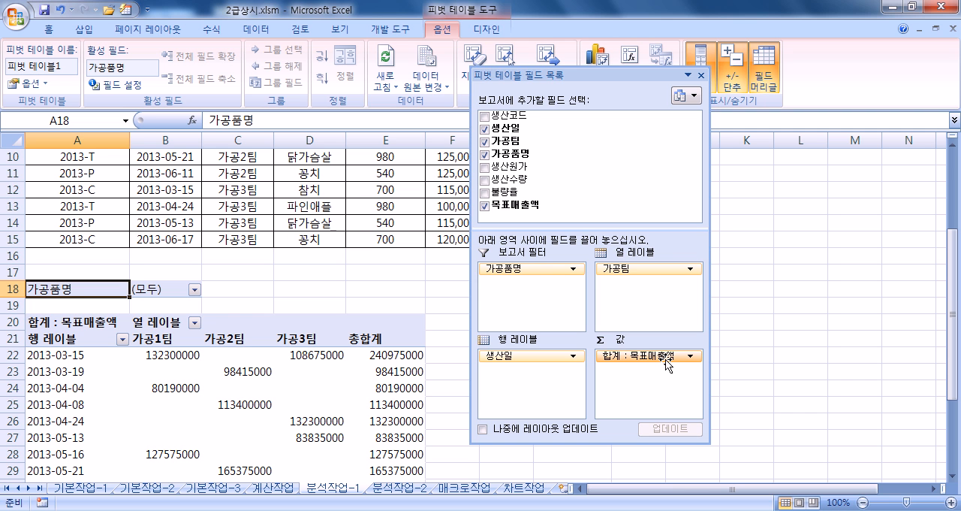
- Summarize the 목표매출액 value field by average (평균) and dock the pivot field list back beside the sheet
click(667, 357)
click(652, 340)
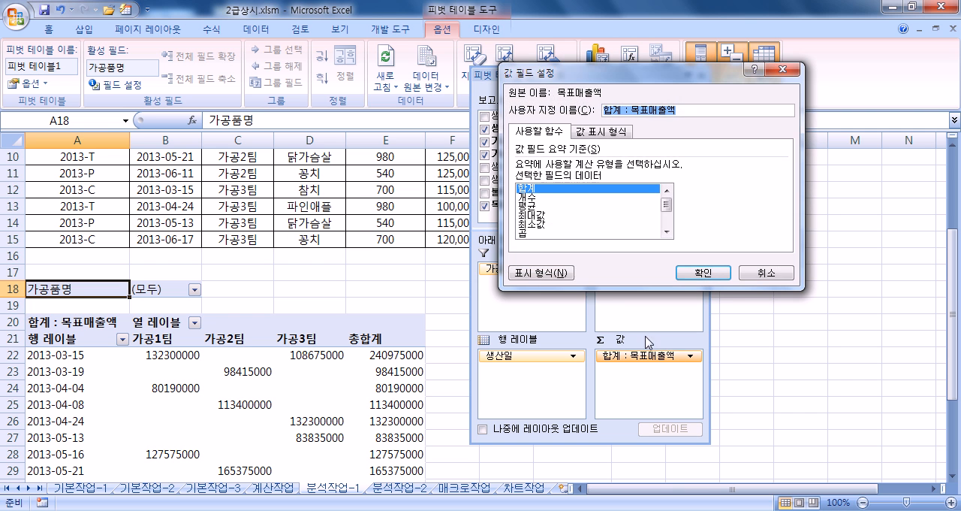
click(548, 204)
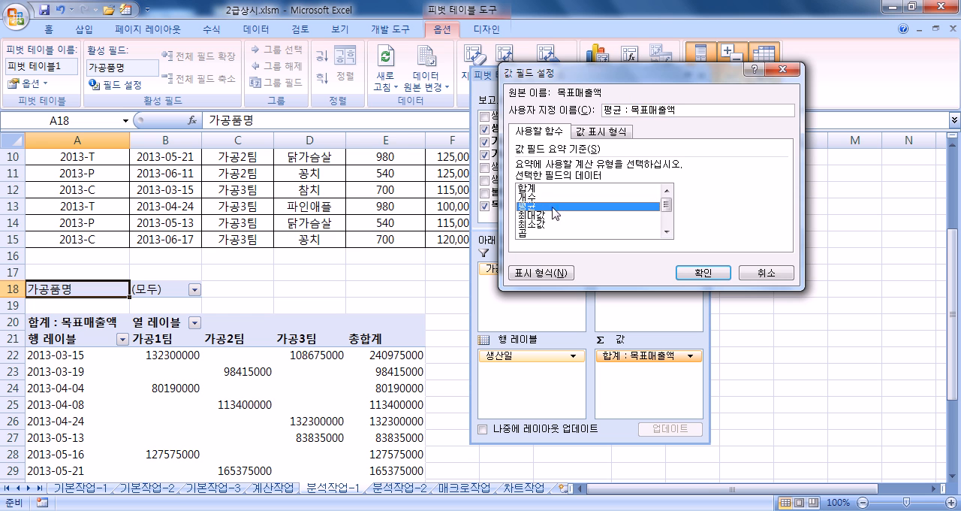
click(682, 270)
scroll(344, 383, down, 2)
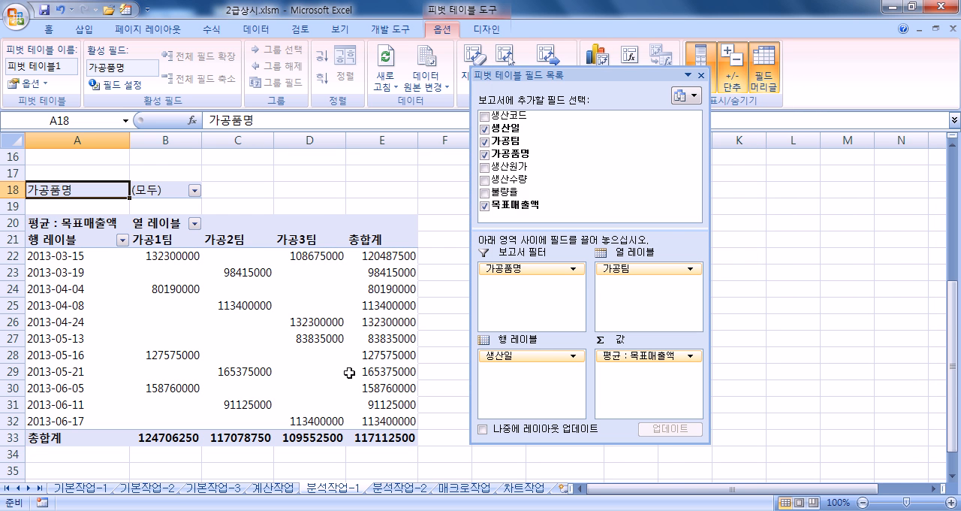
double_click(610, 77)
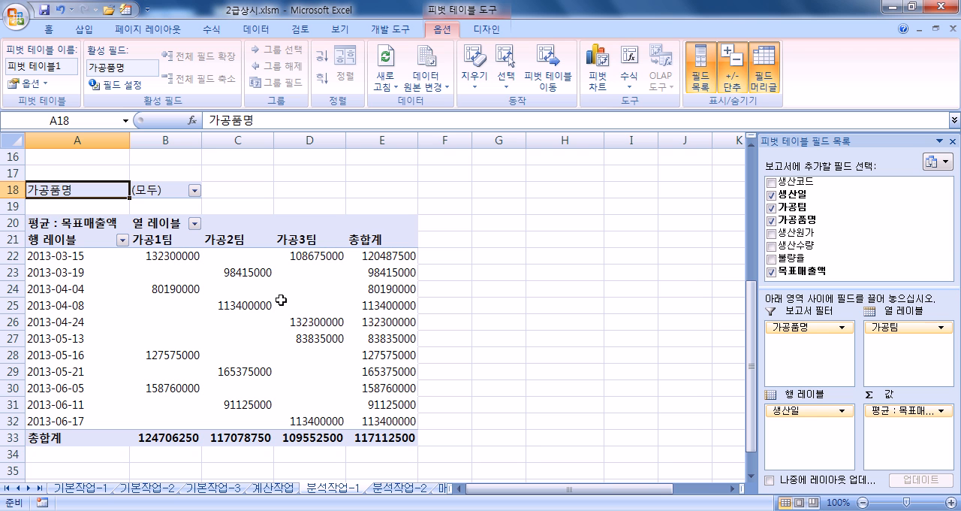
- Turn off the row grand totals (행 총합계 표시) in the pivot table options
mouse_move(308, 305)
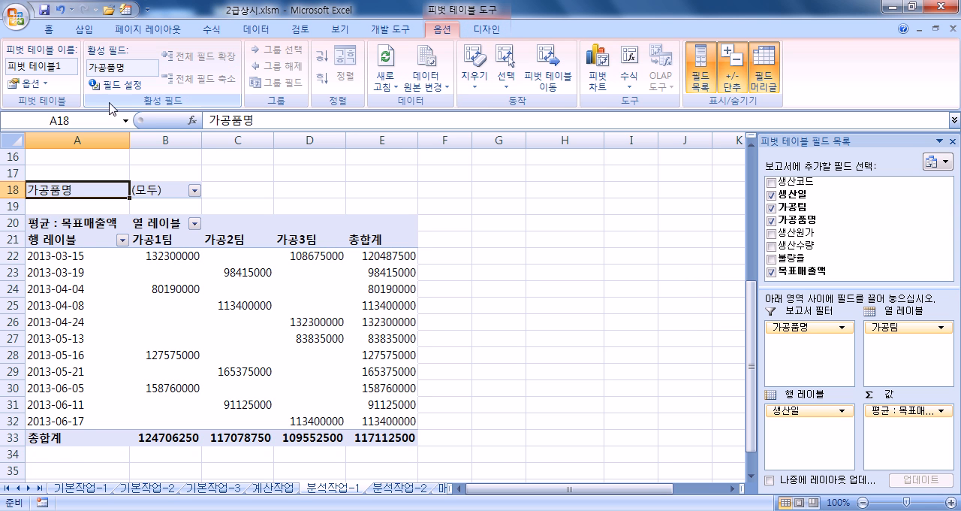
click(27, 85)
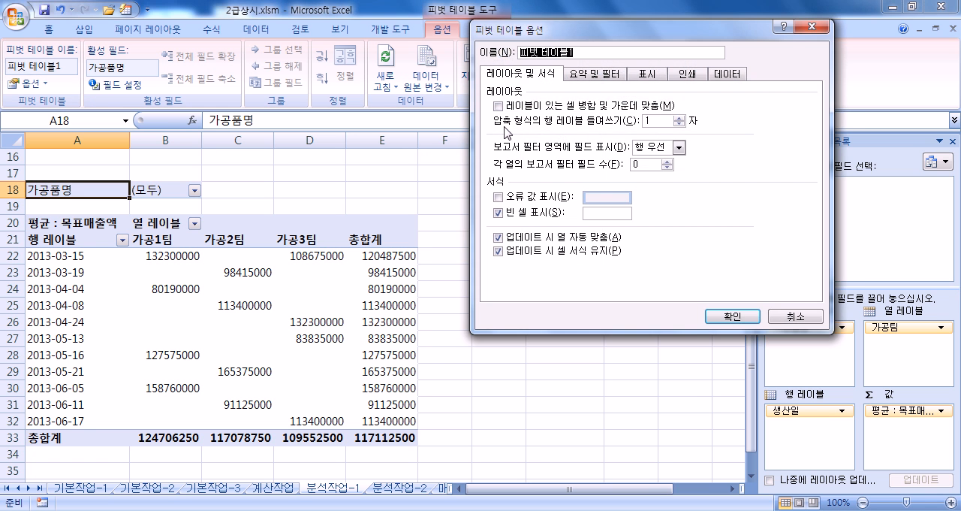
click(600, 77)
click(501, 108)
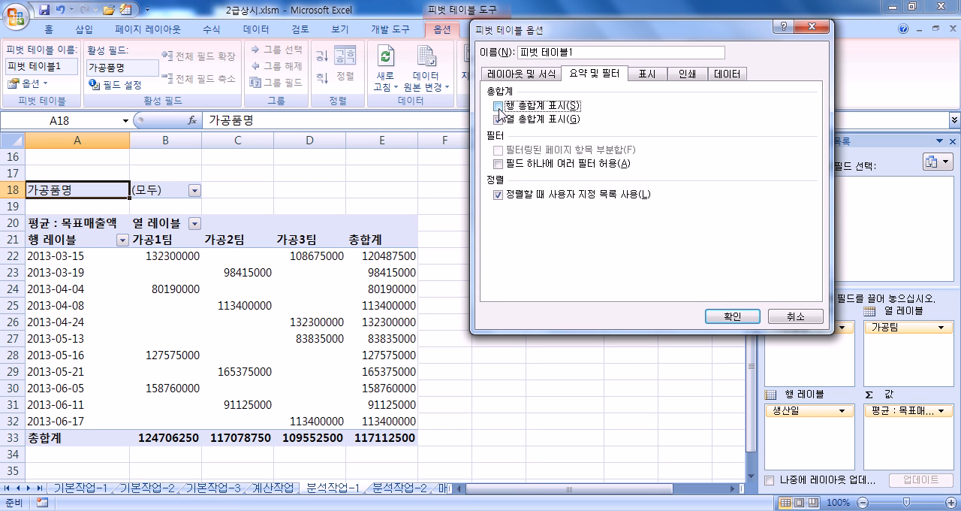
click(733, 315)
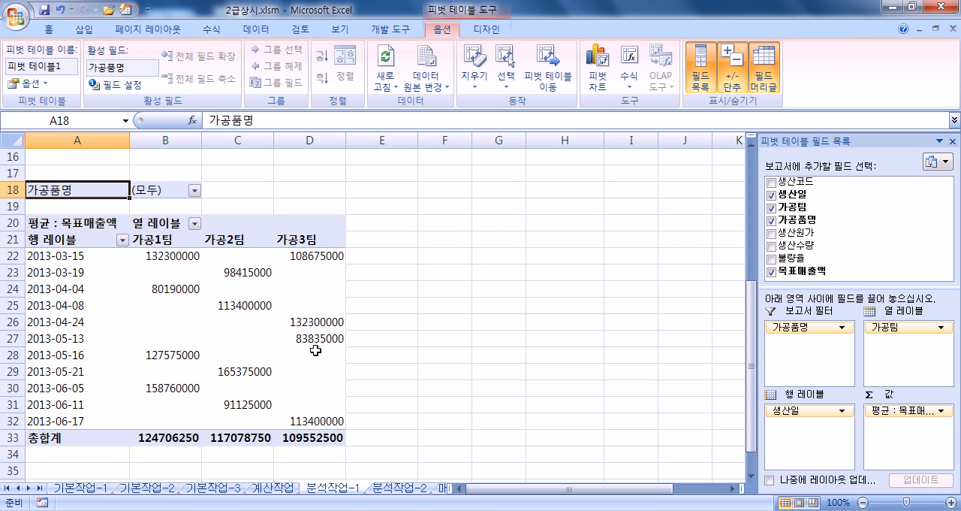
- Group the 생산일 row labels of the pivot table by month (월)
click(67, 314)
click(68, 322)
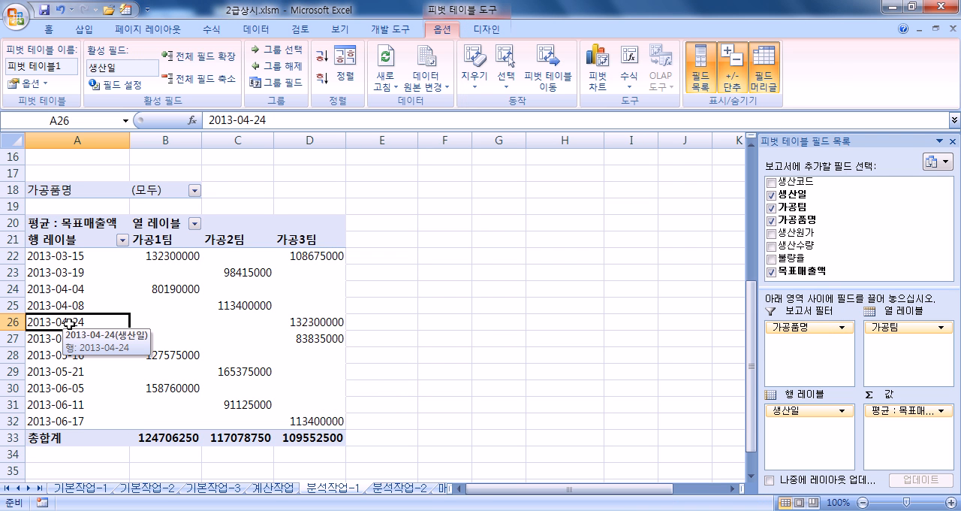
right_click(75, 323)
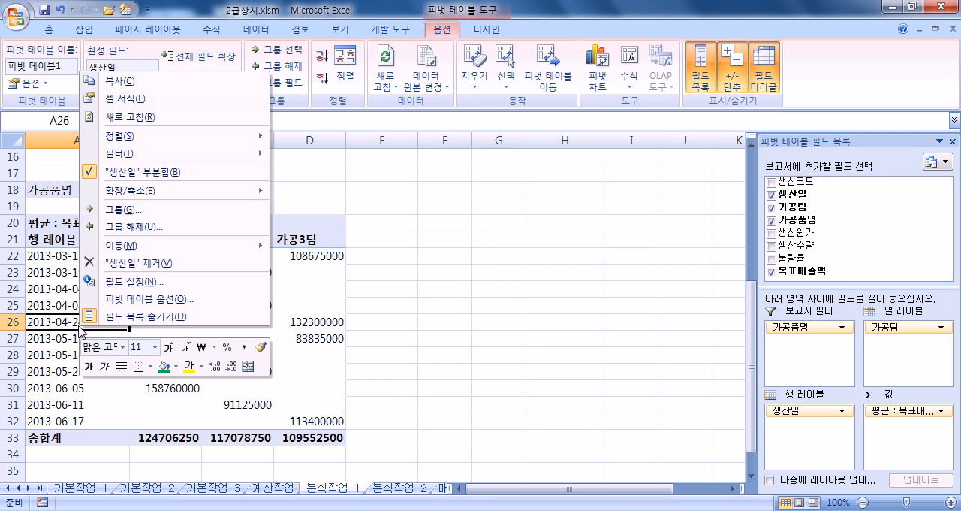
click(143, 208)
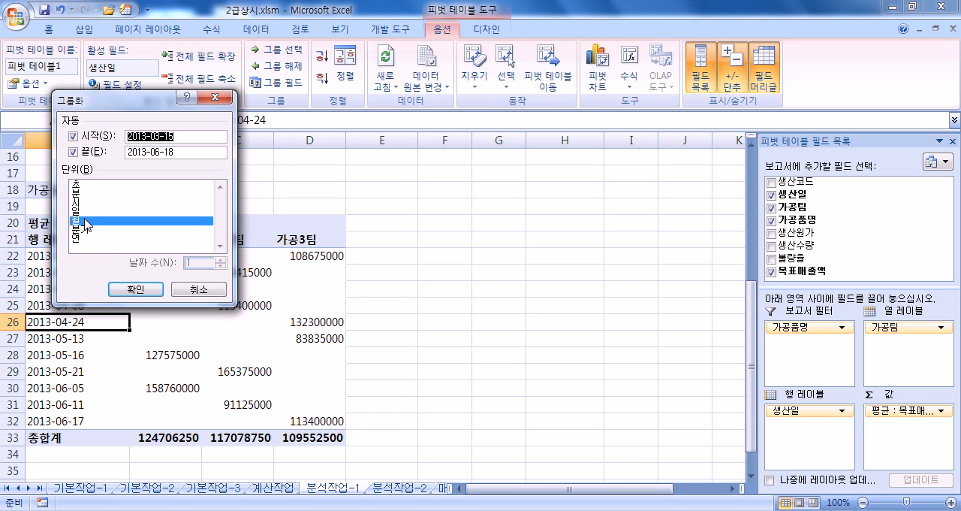
click(135, 289)
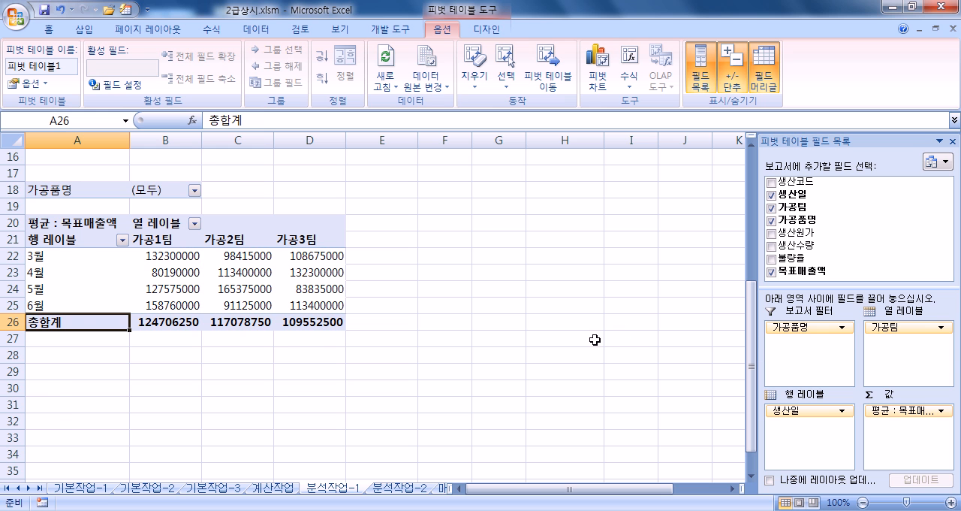
- Undo the month grouping and the hiding of the row grand totals
key(ctrl+z)
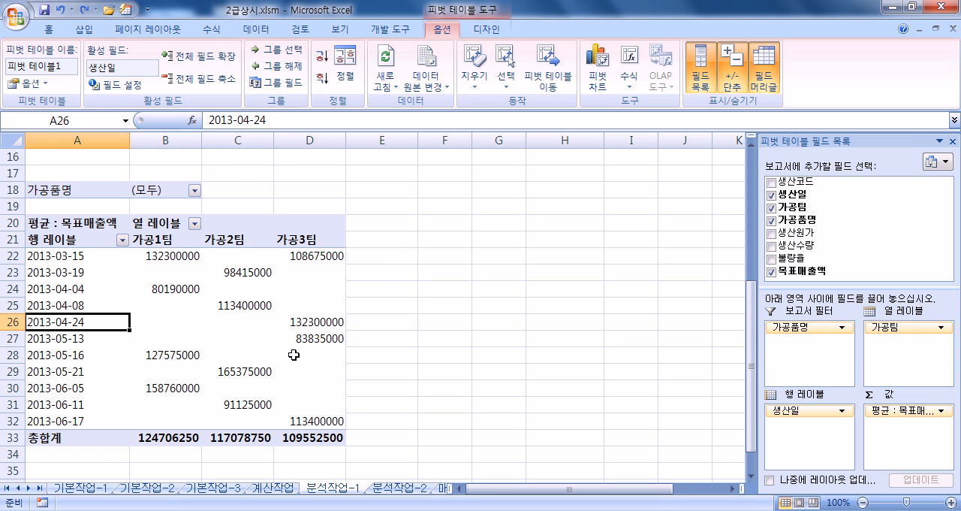
key(ctrl+z)
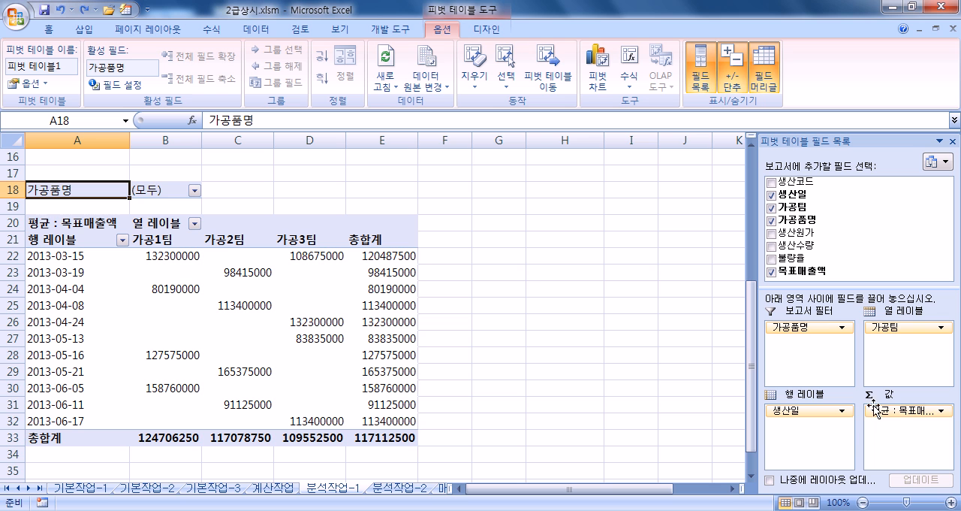
- Widen the pivot field list and disable 행 총합계 표시 in the pivot table options again
drag(757, 351, 720, 352)
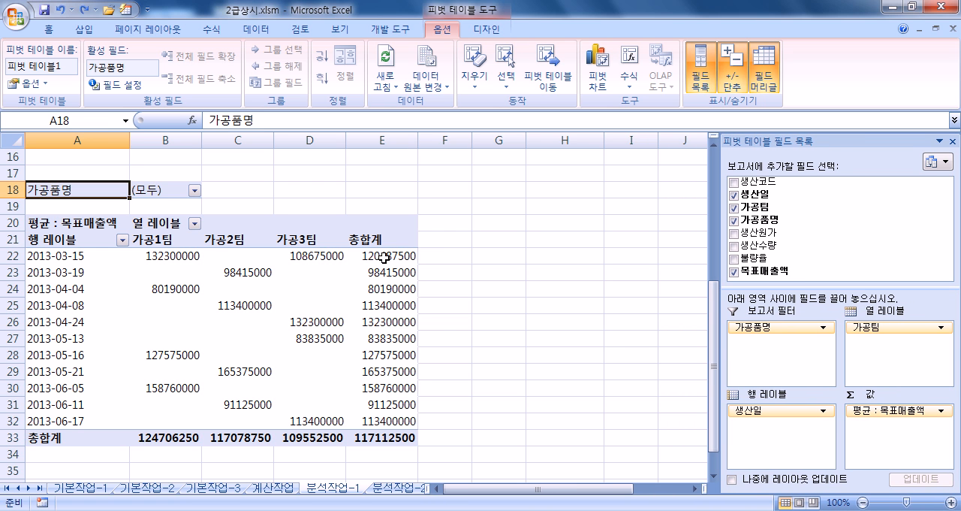
click(26, 84)
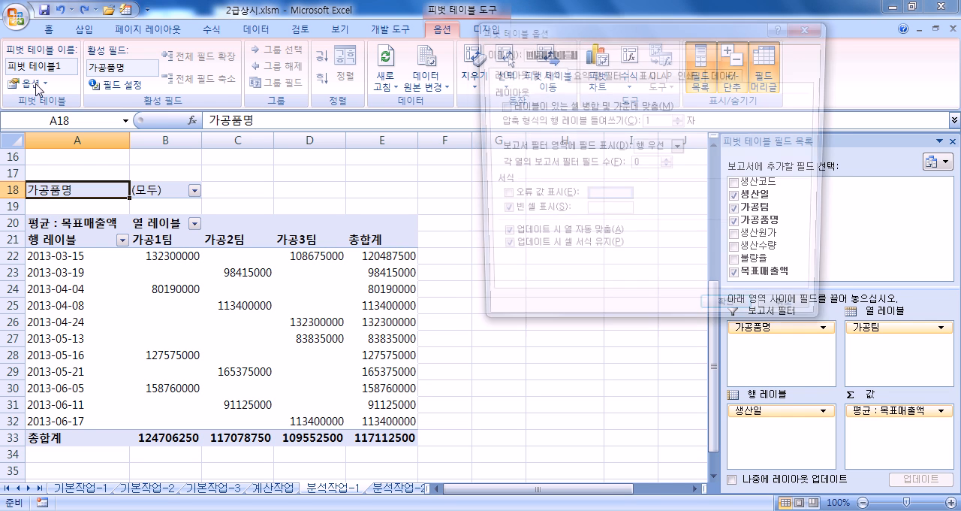
click(596, 75)
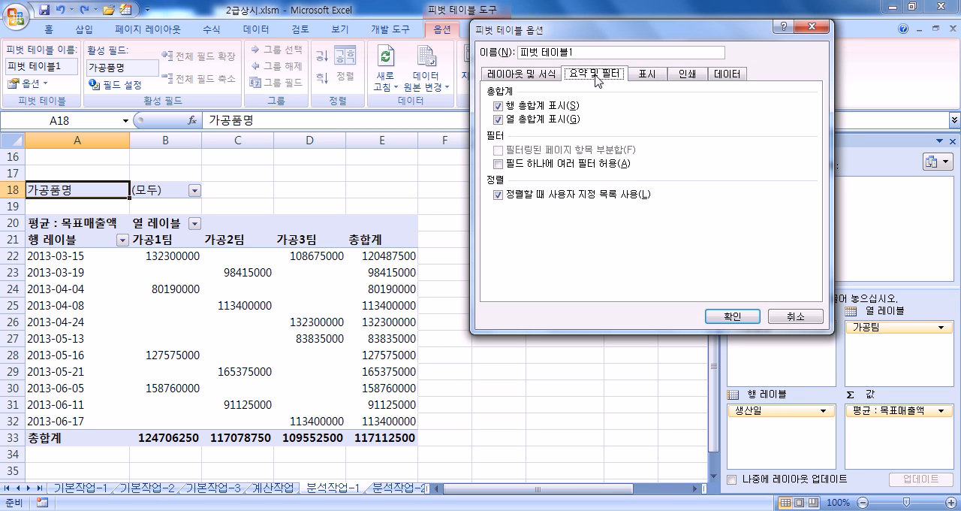
click(499, 106)
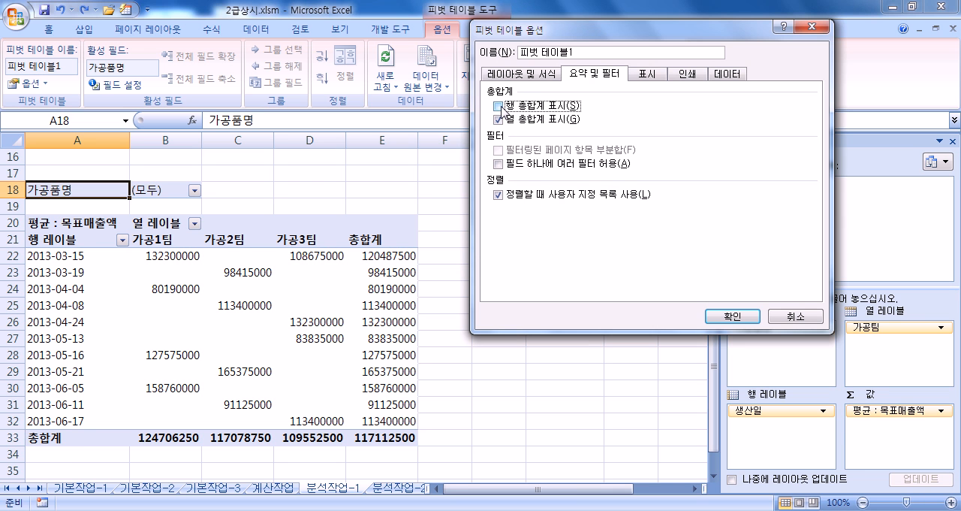
click(732, 316)
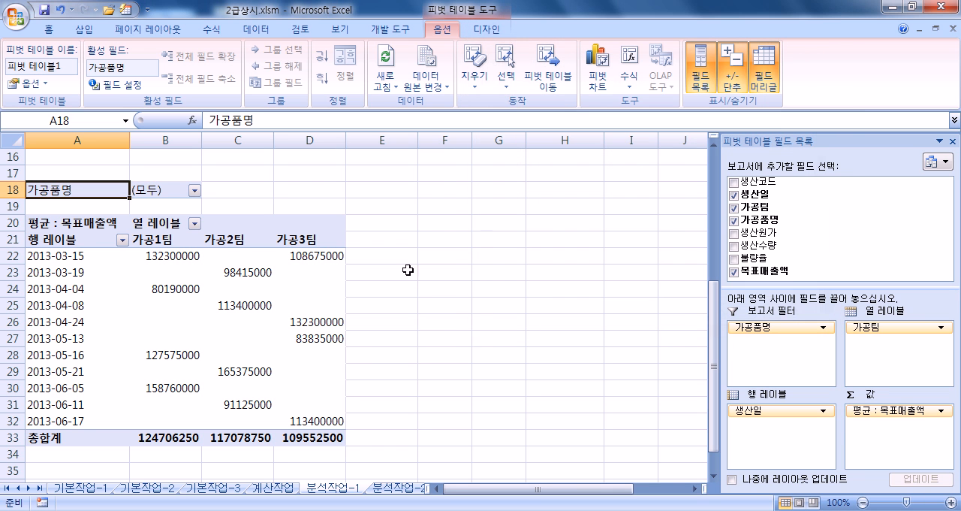
- Group the 생산일 row labels of the pivot table by month (월)
click(67, 289)
right_click(67, 288)
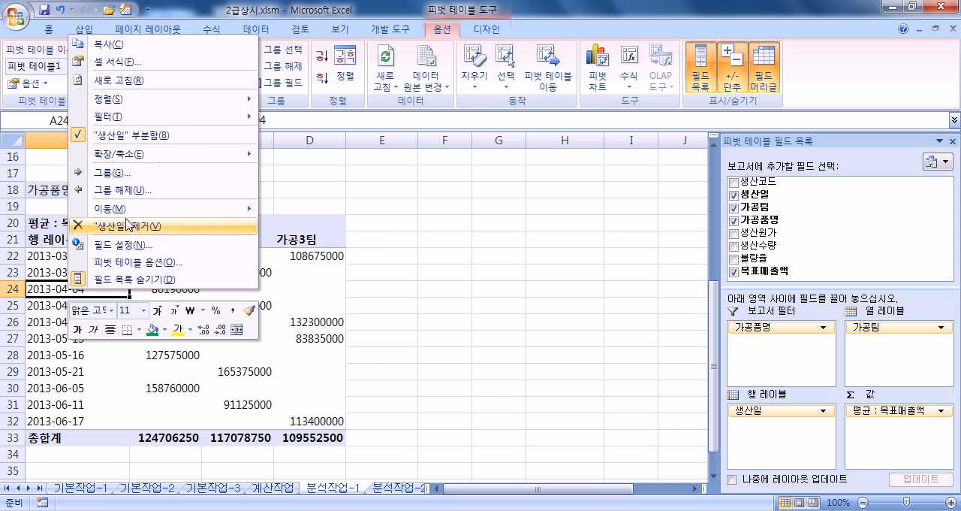
click(132, 177)
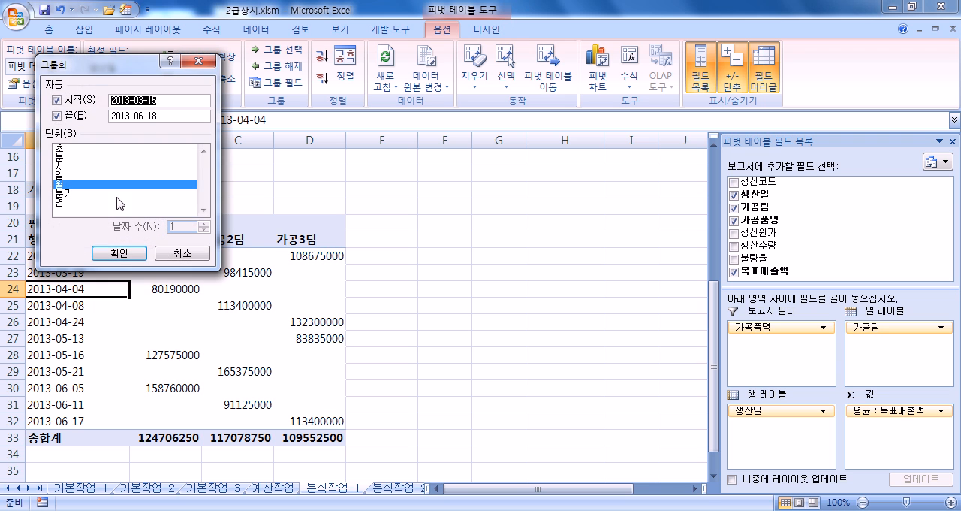
click(71, 188)
click(77, 190)
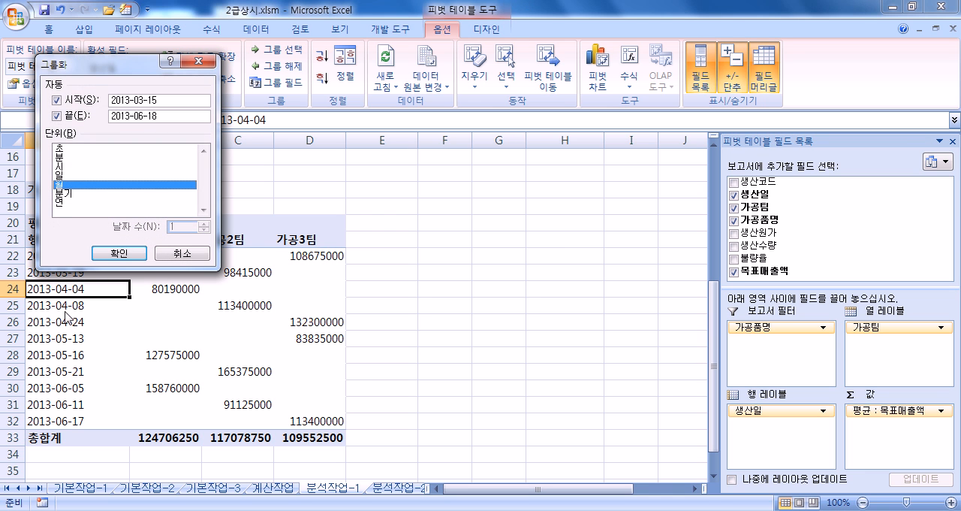
click(119, 253)
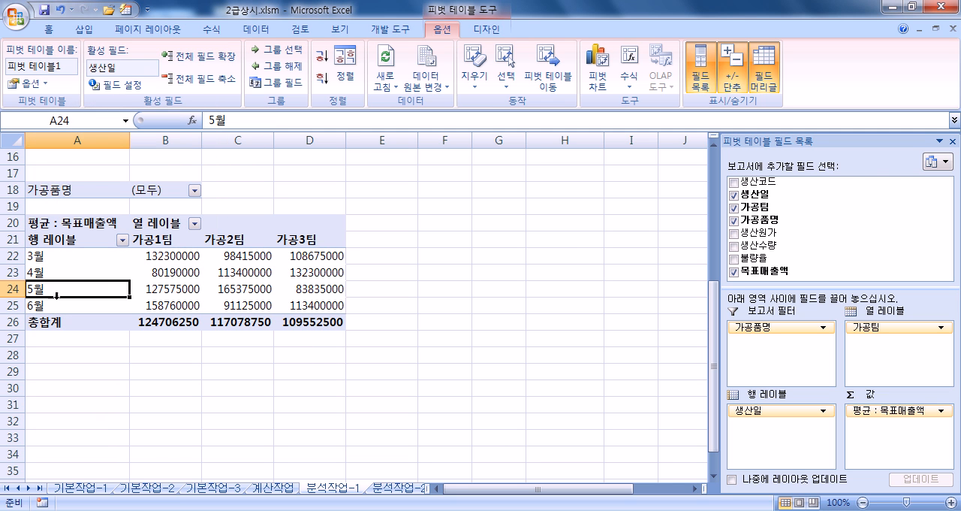
- Review the average 목표매출액 values by month and 가공팀 in the finished pivot table
mouse_move(264, 328)
scroll(190, 341, up, 1)
mouse_move(191, 341)
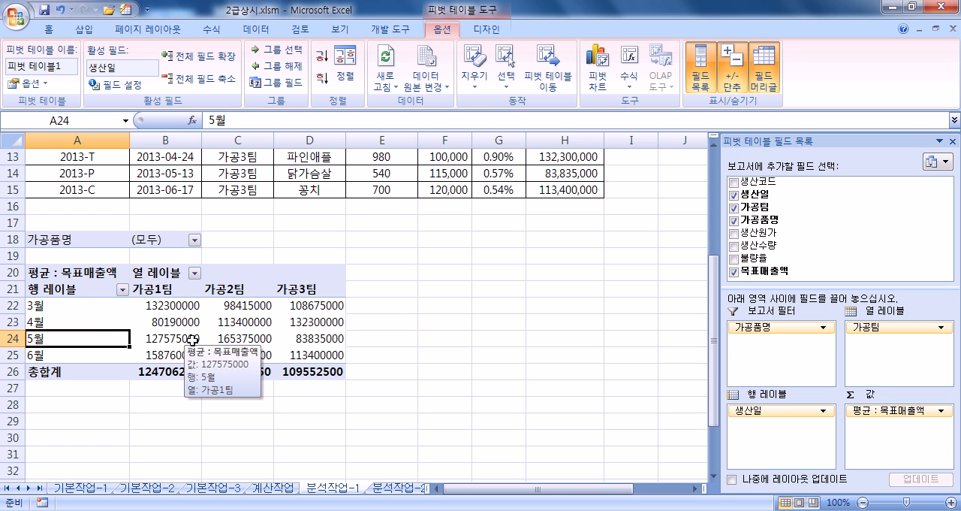
drag(153, 304, 292, 367)
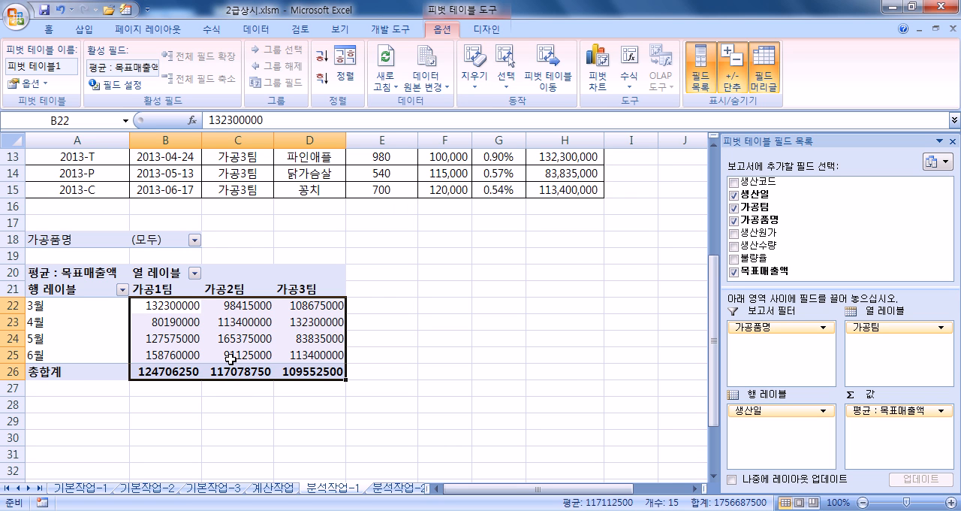
click(208, 338)
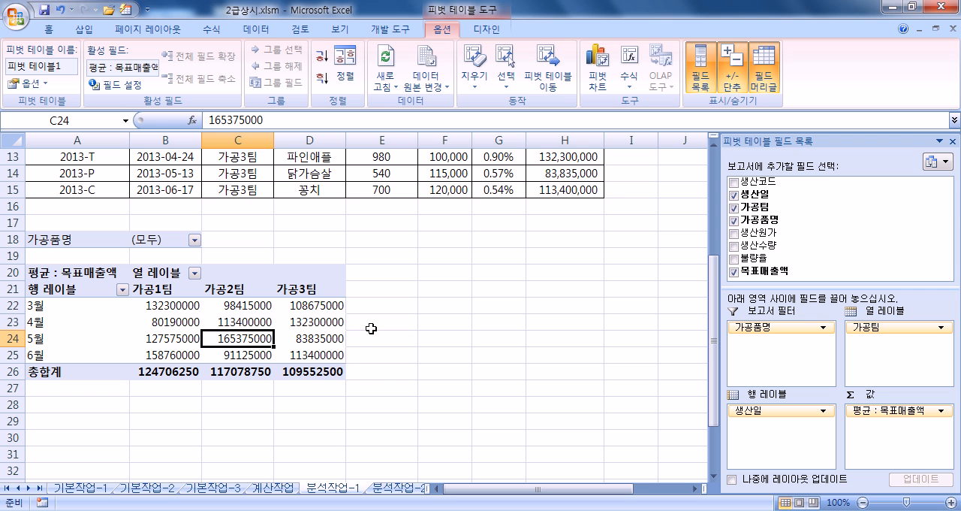
- Go to the 분석작업-2 sheet and examine the layout of the 동호회 회원 현황 table
click(384, 489)
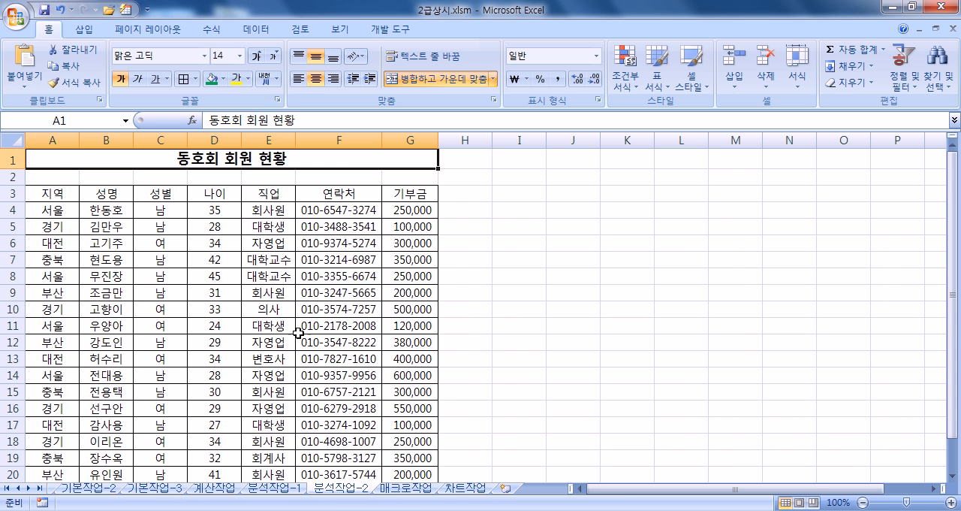
scroll(296, 330, down, 1)
click(203, 256)
scroll(234, 283, up, 1)
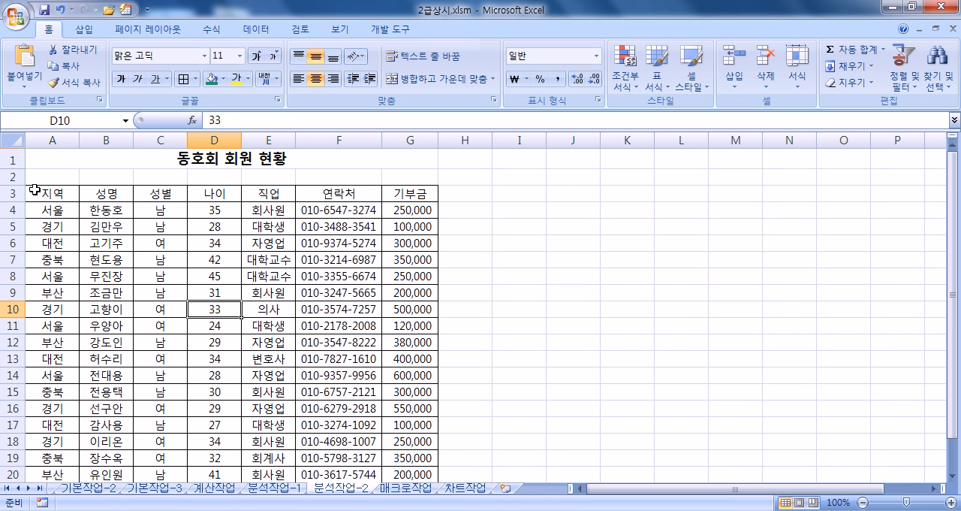
drag(35, 197, 380, 422)
scroll(190, 329, up, 1)
click(13, 159)
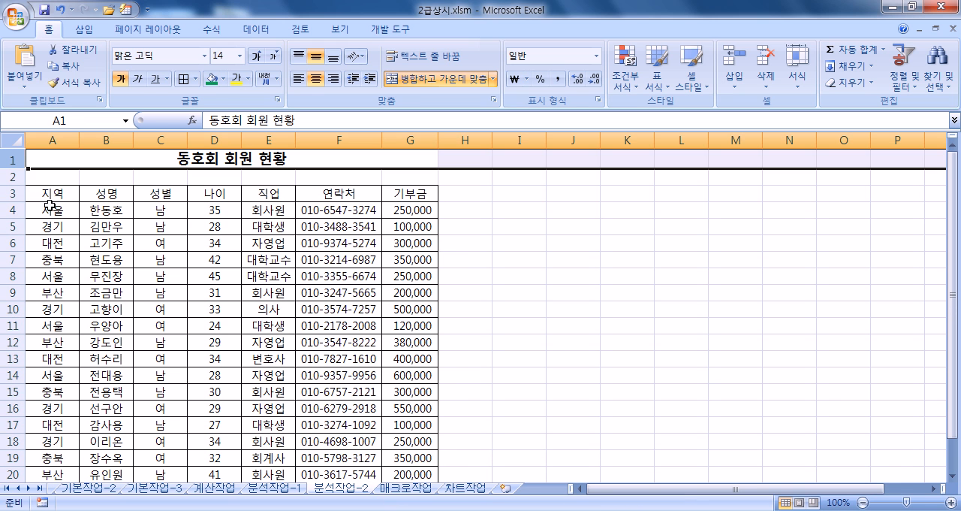
click(50, 203)
click(13, 176)
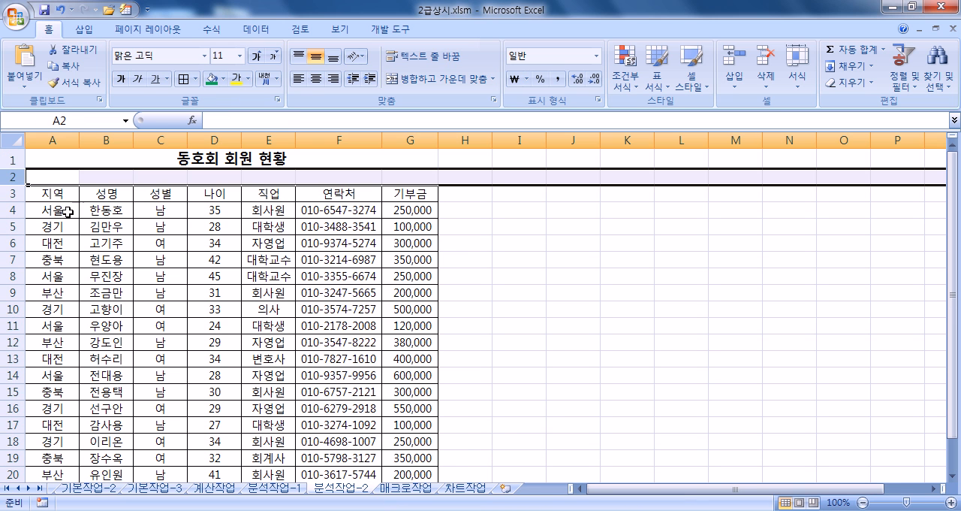
click(137, 242)
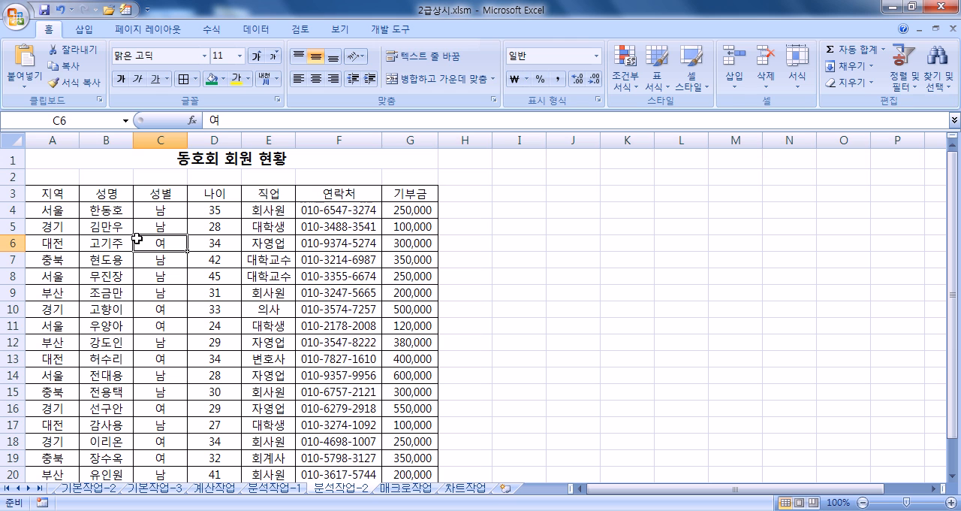
- Try sorting the member table by 지역 in ascending order, and undo the sort
click(255, 30)
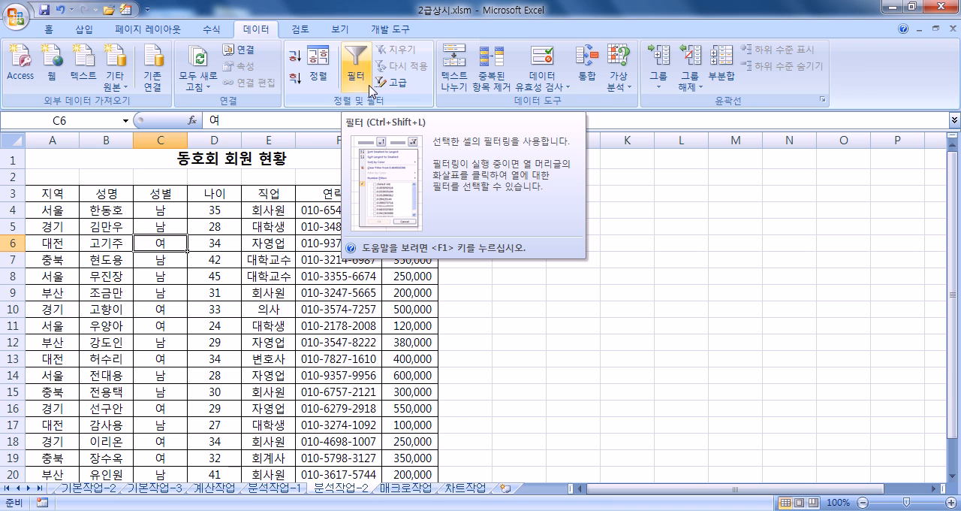
click(54, 210)
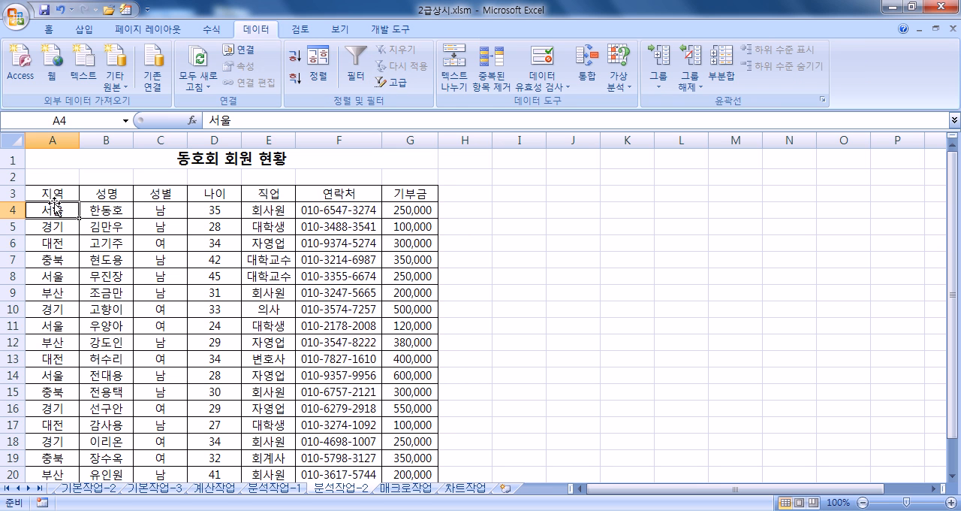
click(53, 141)
click(53, 223)
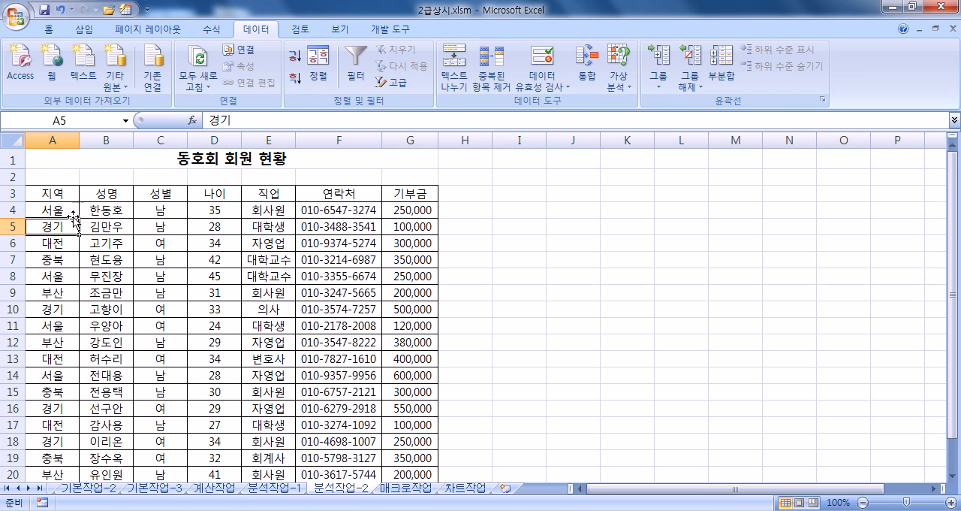
click(297, 60)
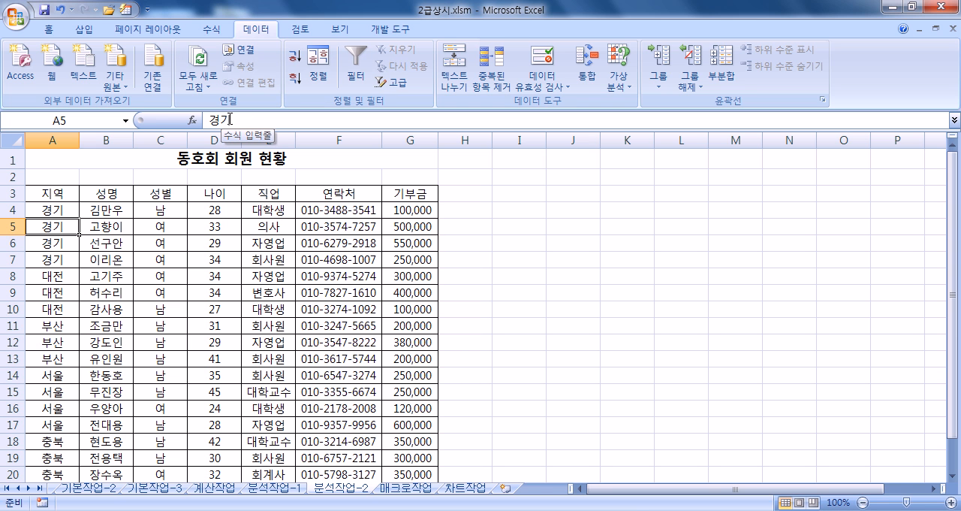
key(ctrl+z)
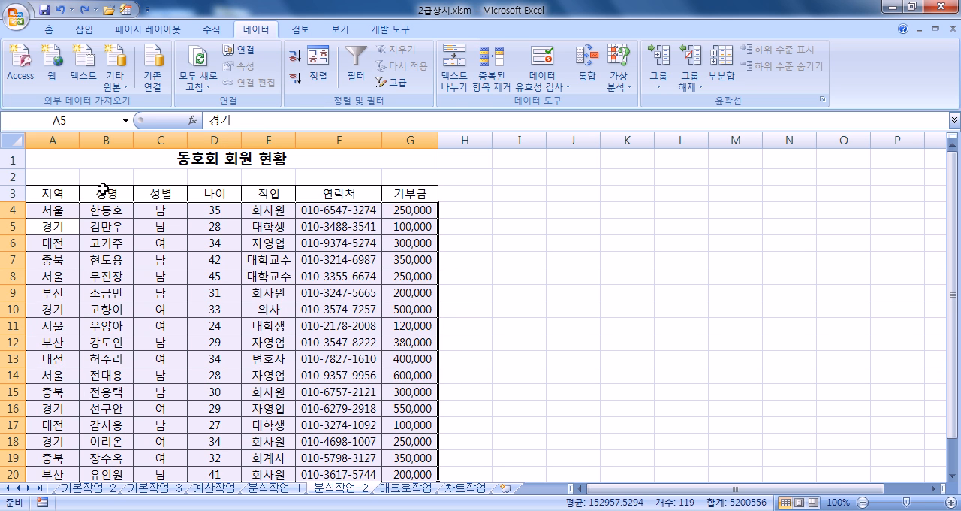
click(75, 209)
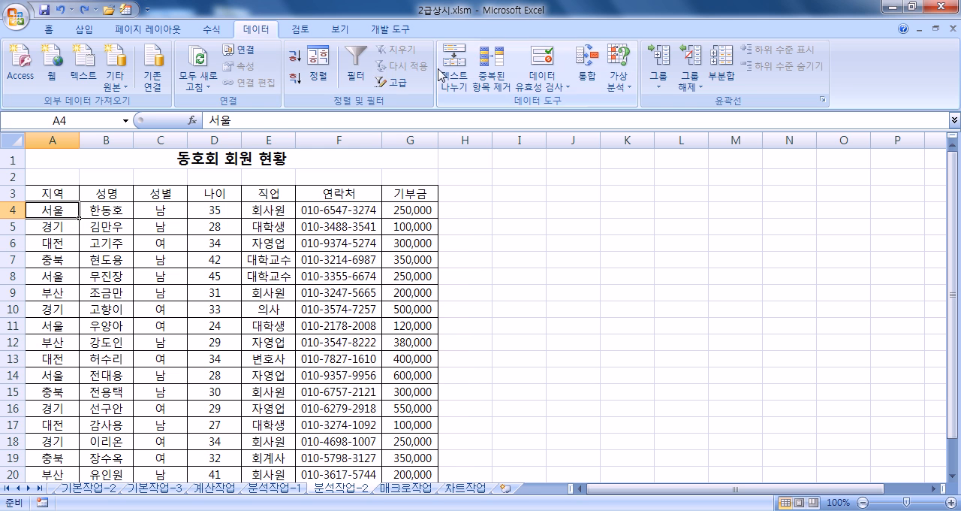
- Try sorting the table by 열 A in ascending order with 내 데이터에 머리글 표시 turned off, and undo the sort
click(319, 71)
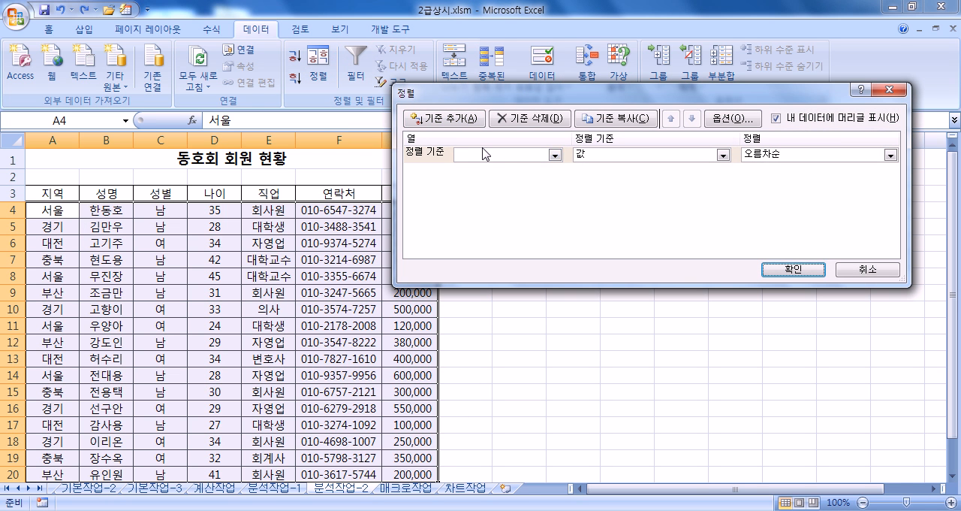
click(498, 154)
click(484, 172)
click(481, 154)
click(479, 156)
click(777, 118)
click(777, 117)
click(776, 118)
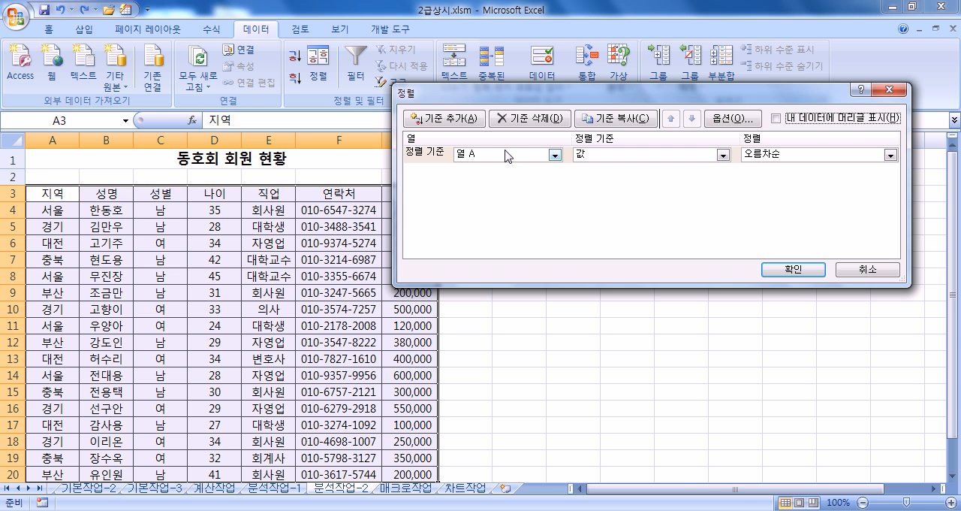
click(793, 269)
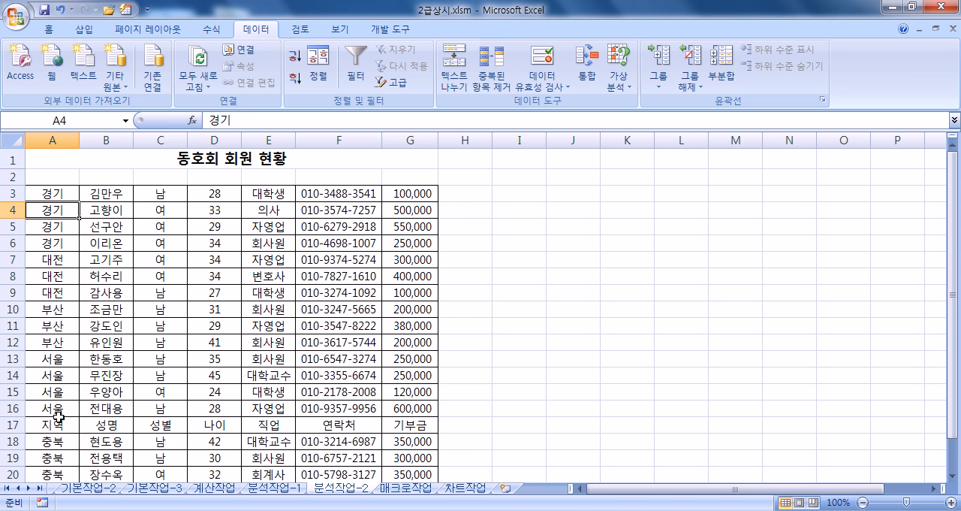
key(ctrl+z)
click(358, 76)
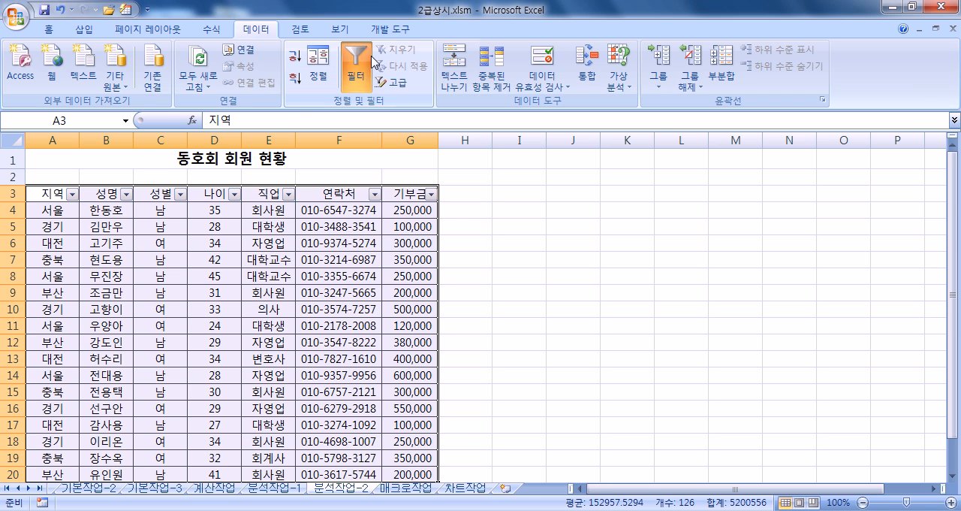
click(374, 60)
click(319, 69)
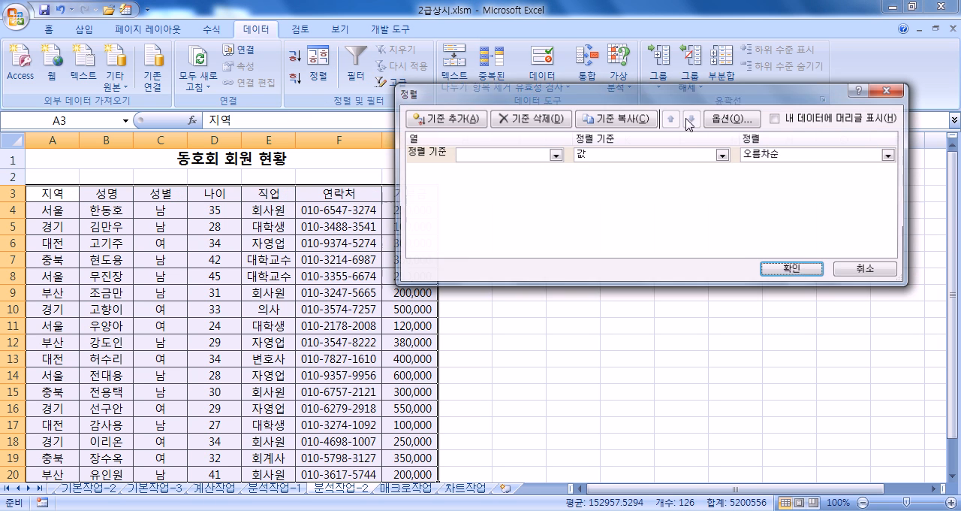
click(778, 118)
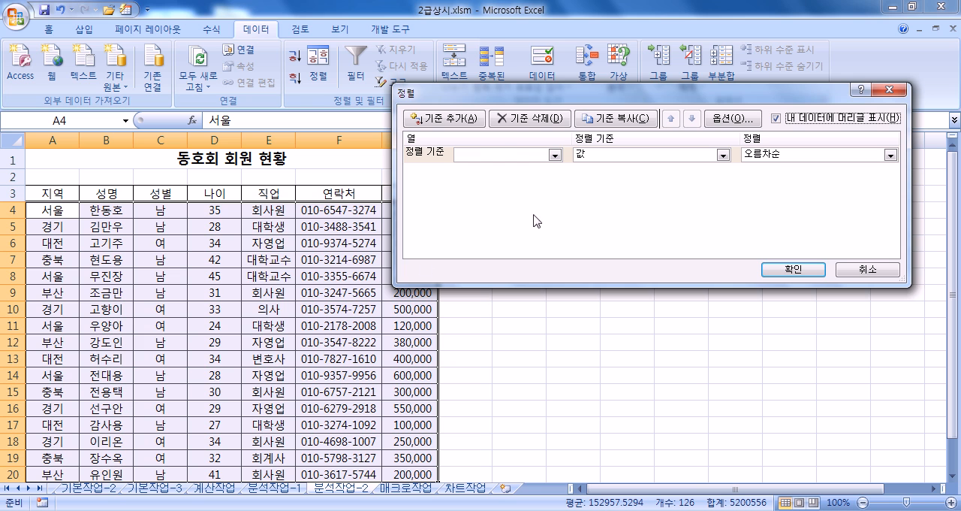
click(531, 155)
click(467, 168)
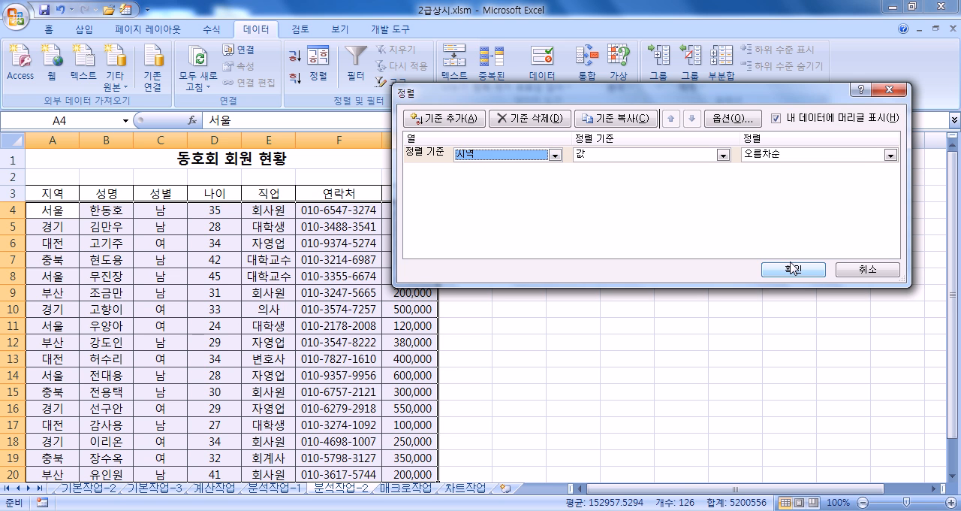
click(863, 272)
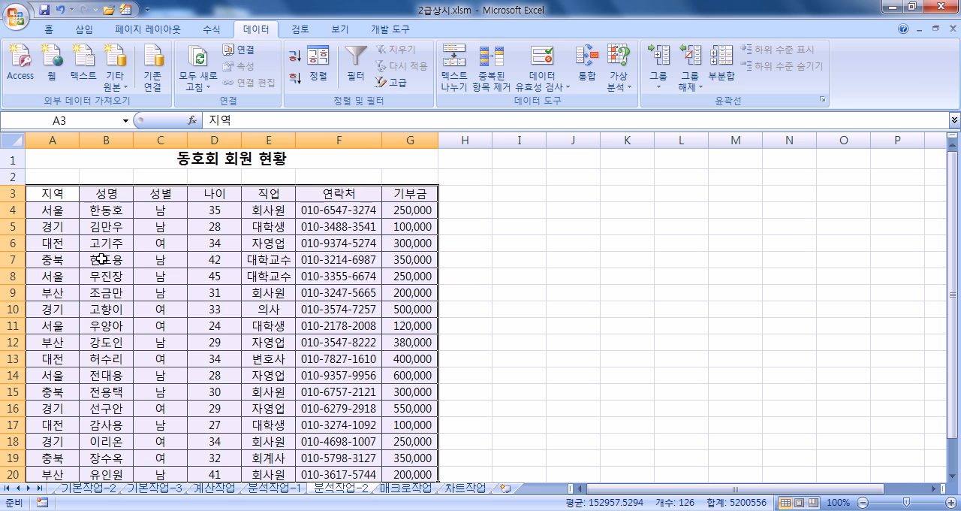
- Try a quick descending sort of the table from two different 지역 cells, undoing each attempt
click(52, 137)
click(50, 259)
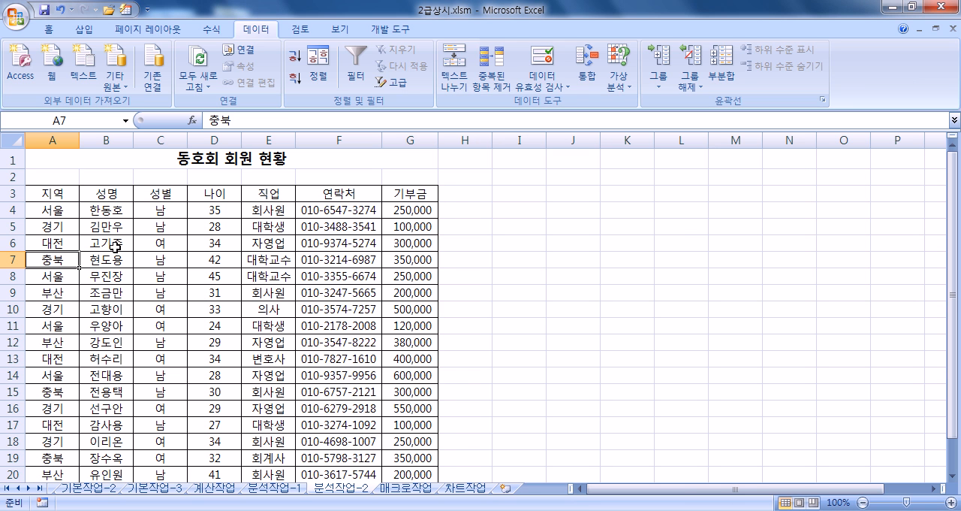
click(294, 79)
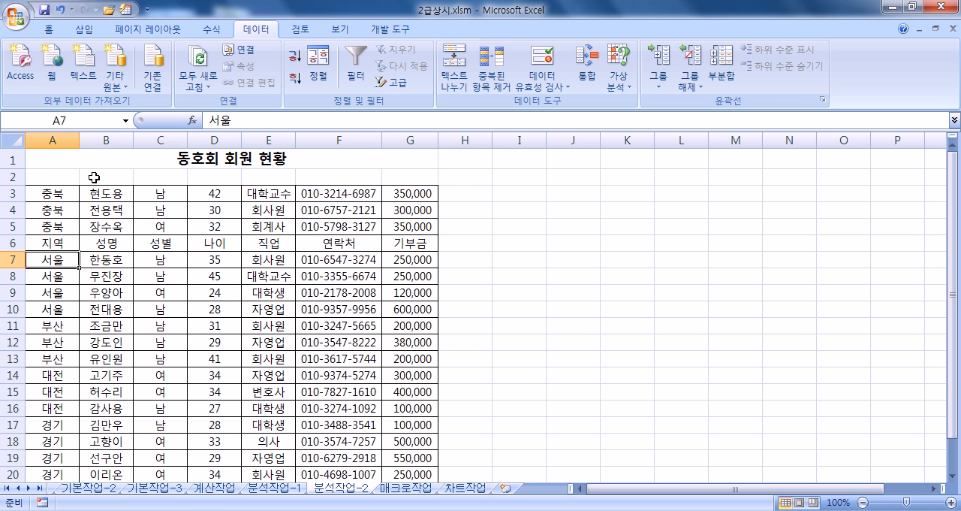
key(ctrl+z)
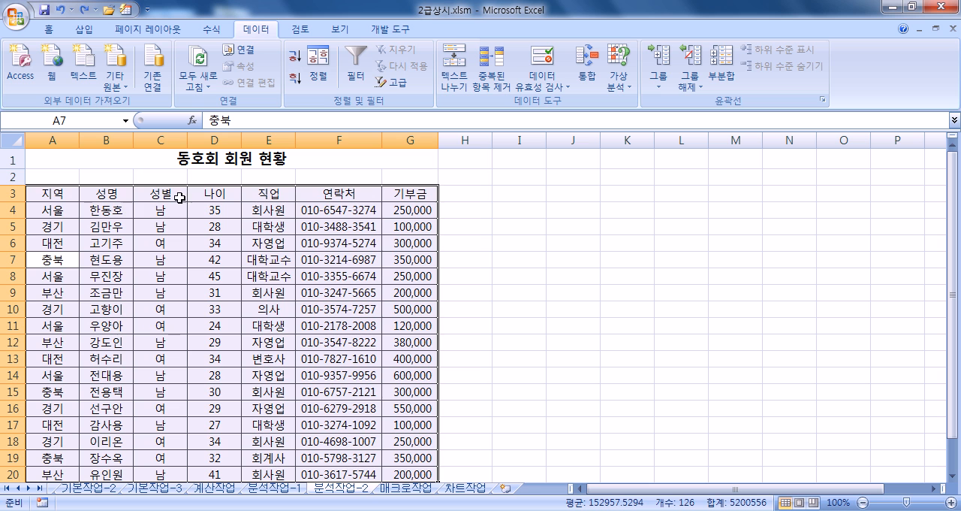
click(62, 211)
click(295, 77)
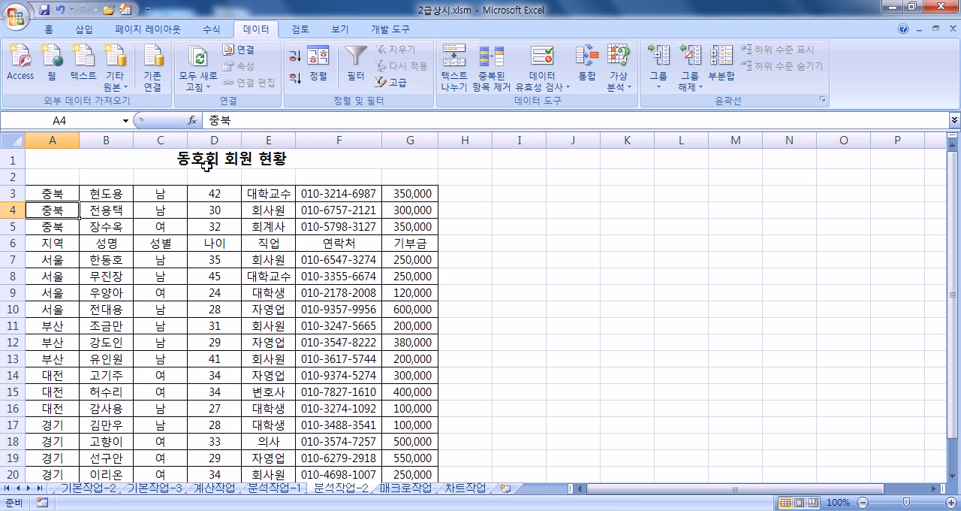
key(ctrl+z)
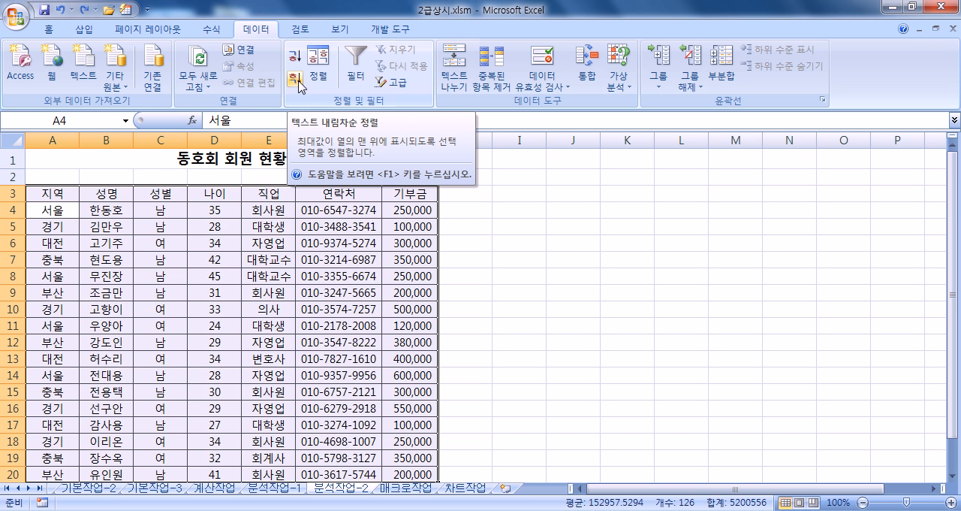
- Sort the member table by 지역 in descending order (내림차순), treating the first row as headers
click(110, 223)
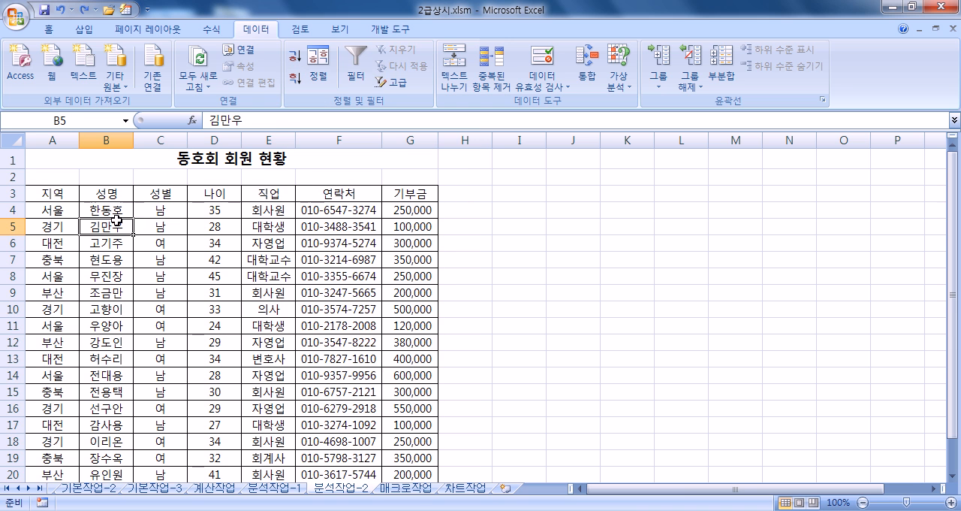
click(315, 78)
click(472, 159)
click(781, 122)
click(782, 122)
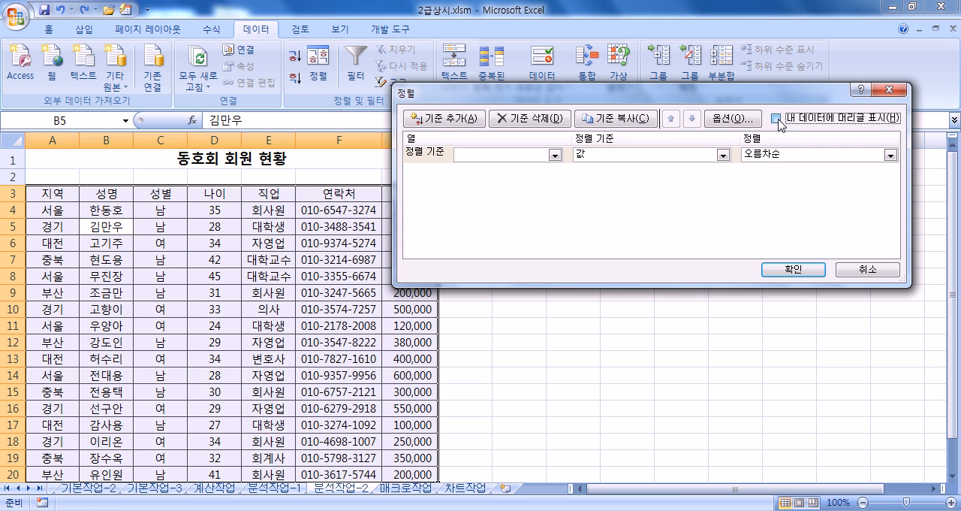
click(782, 122)
click(490, 156)
click(492, 166)
click(759, 155)
click(758, 180)
click(791, 270)
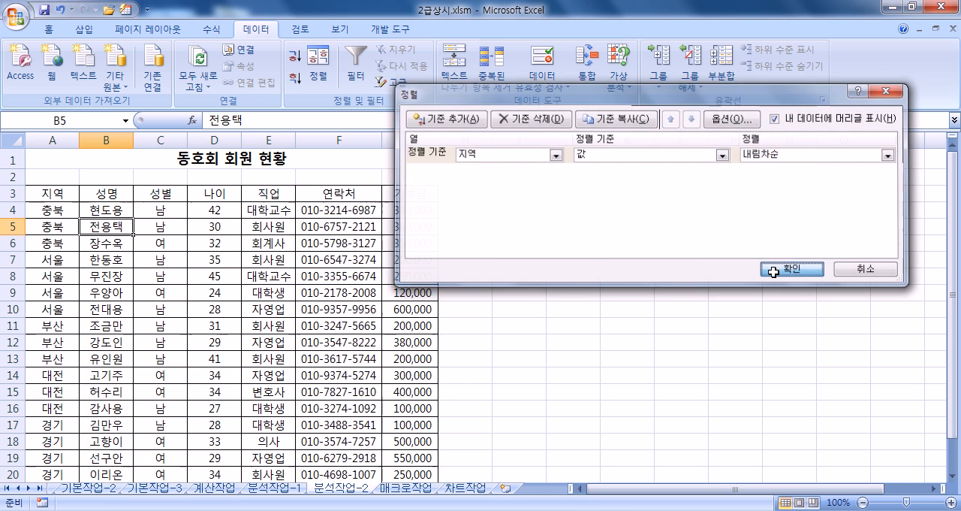
- Add subtotals to the member table grouped by 지역, using 최대값 on 나이 only
click(54, 210)
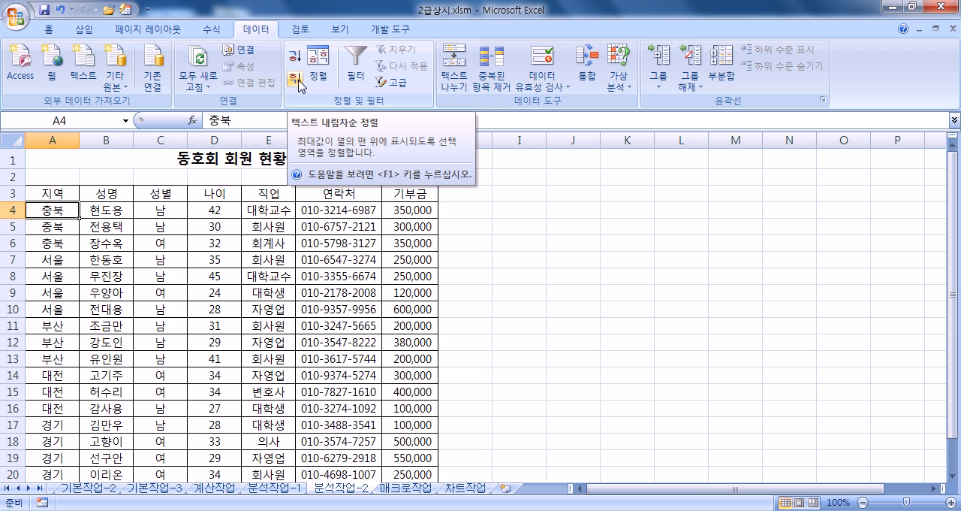
click(725, 76)
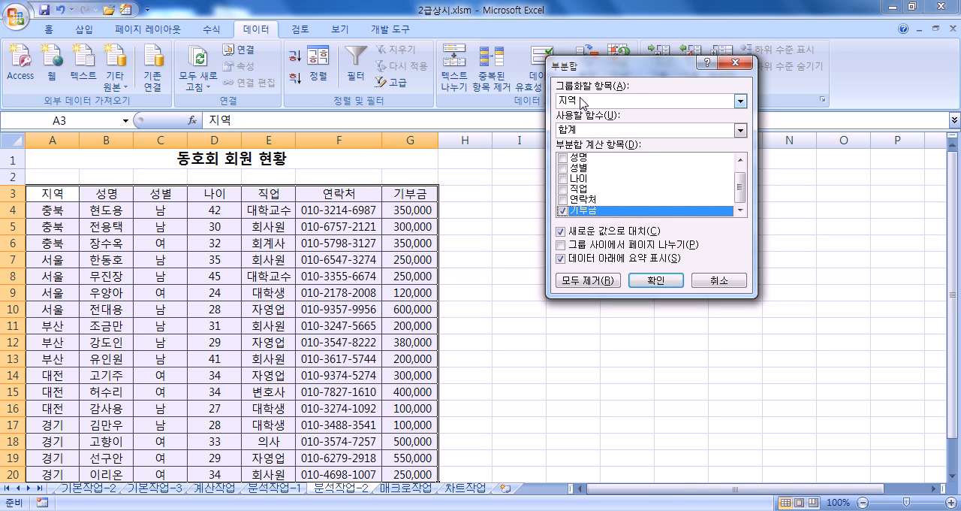
click(563, 211)
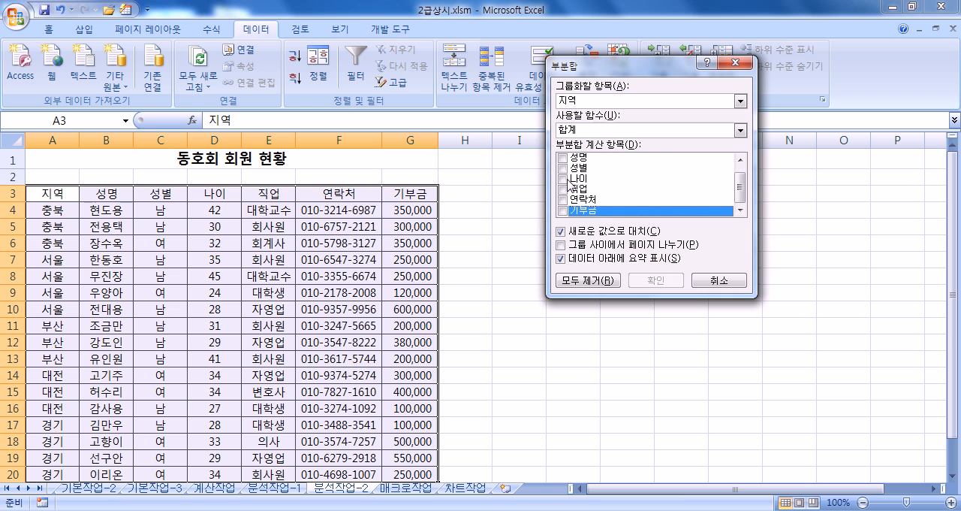
click(569, 190)
click(599, 131)
click(589, 170)
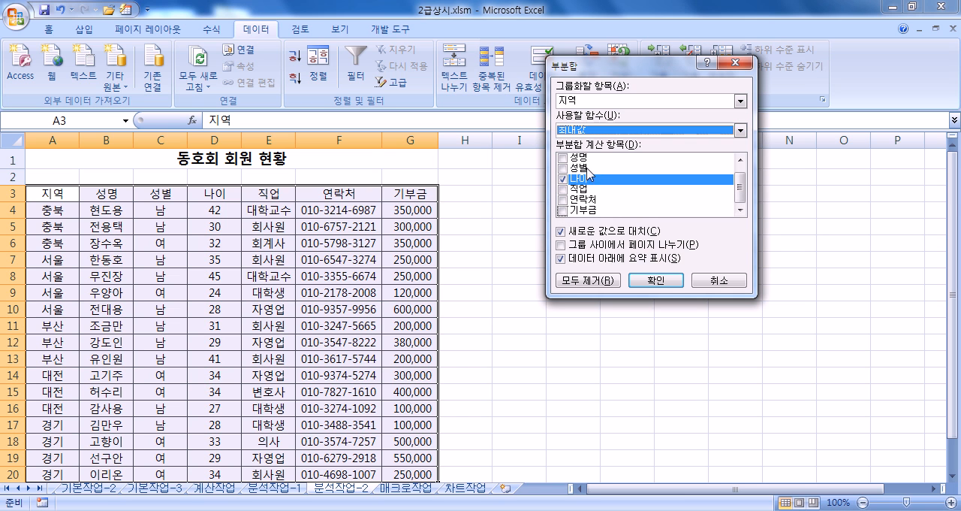
click(678, 280)
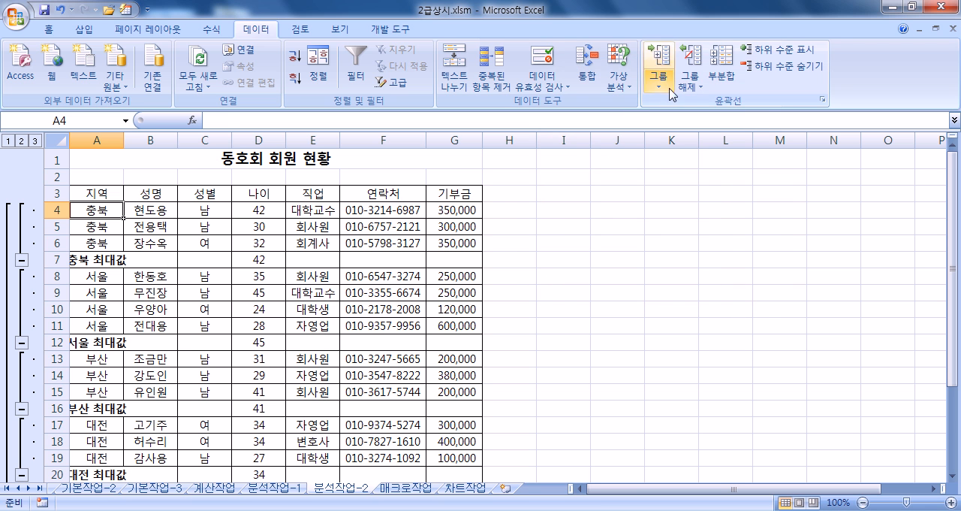
- Add a second subtotal by 지역 with 합계 of 기부금 only, turning off 새로운 값으로 대치 to keep the existing subtotals
click(719, 80)
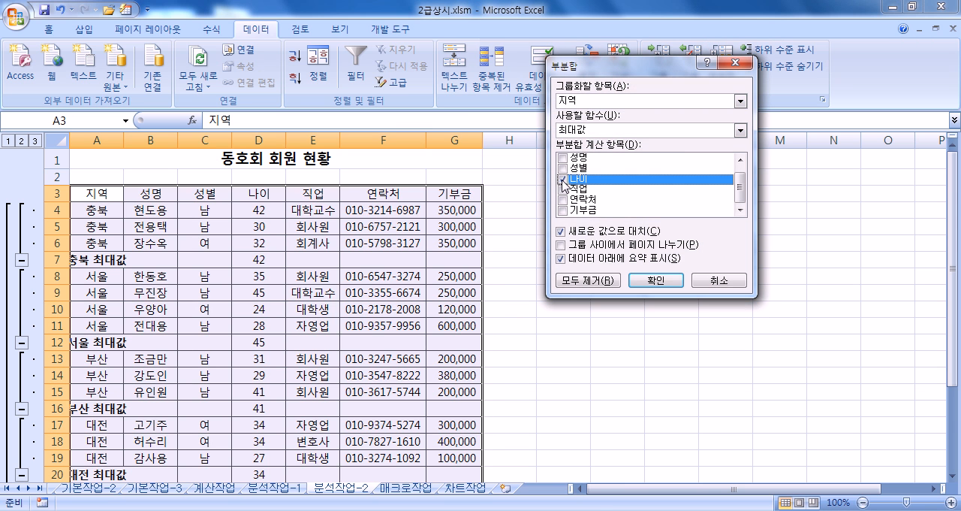
click(563, 178)
click(564, 211)
click(590, 132)
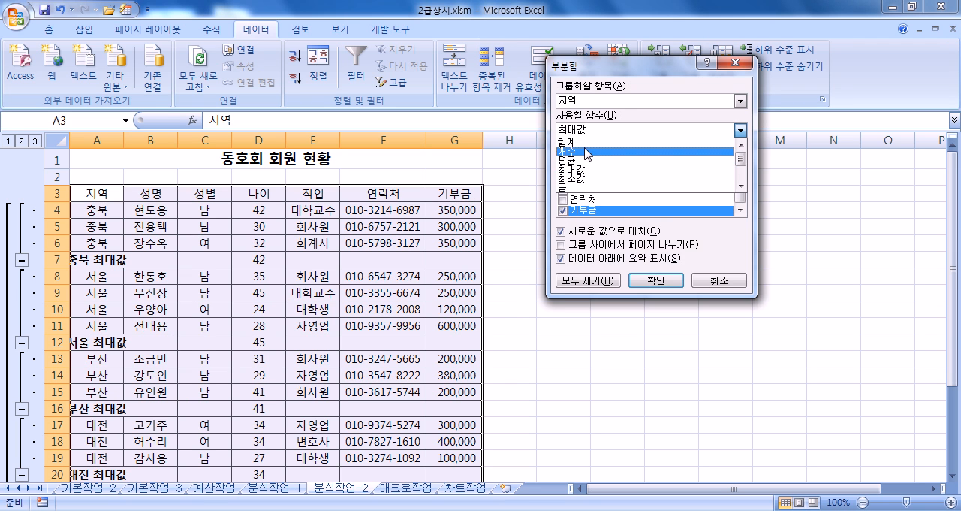
click(588, 144)
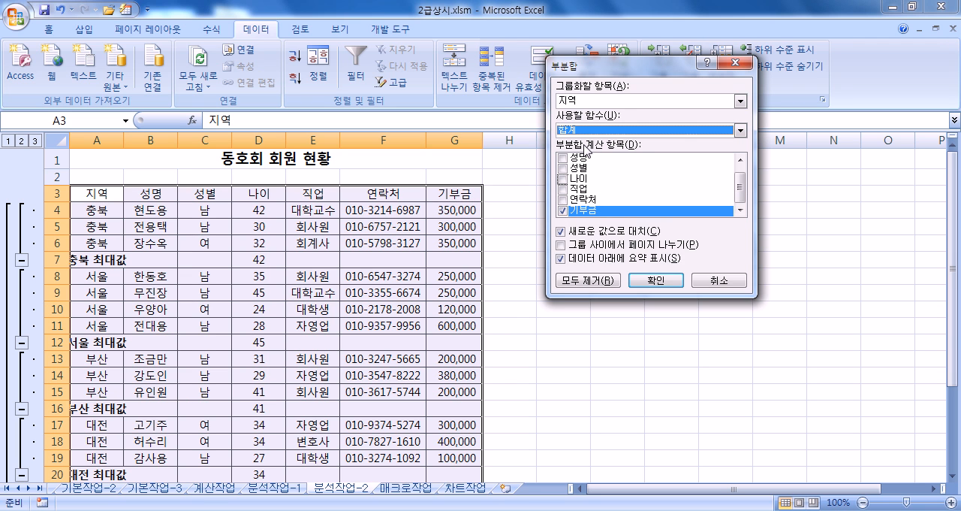
click(561, 232)
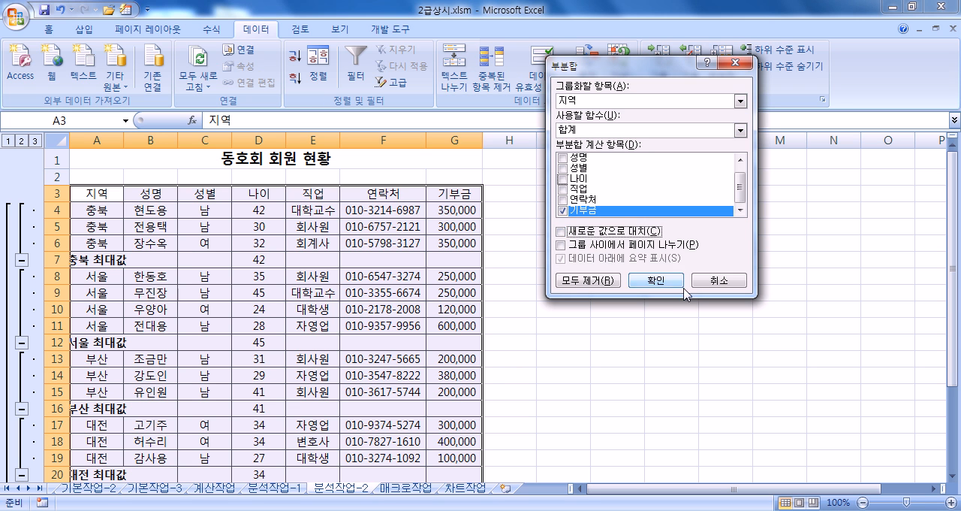
click(652, 281)
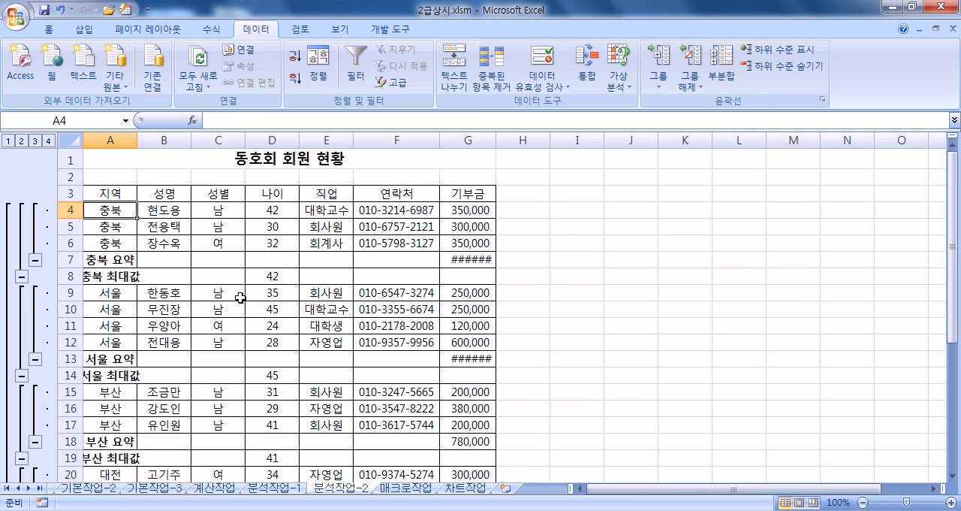
- AutoFit the widths of columns A and G so the subtotal labels and 기부금 sums fit
double_click(136, 140)
scroll(120, 285, down, 5)
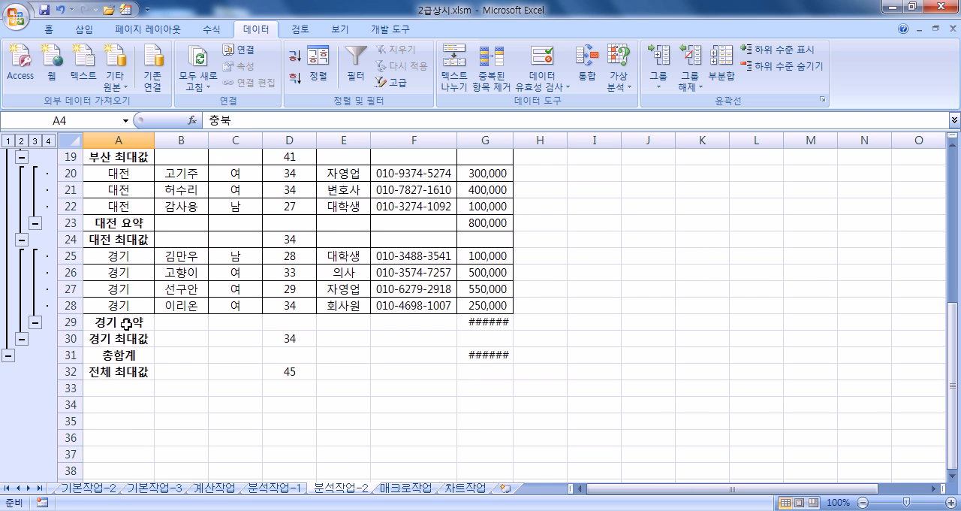
scroll(249, 306, up, 2)
double_click(514, 141)
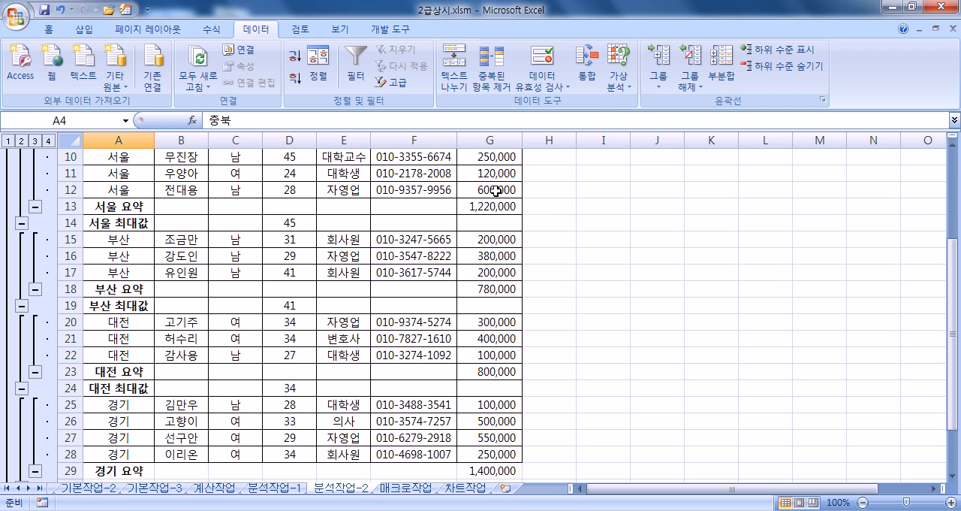
key(ctrl+z)
double_click(514, 140)
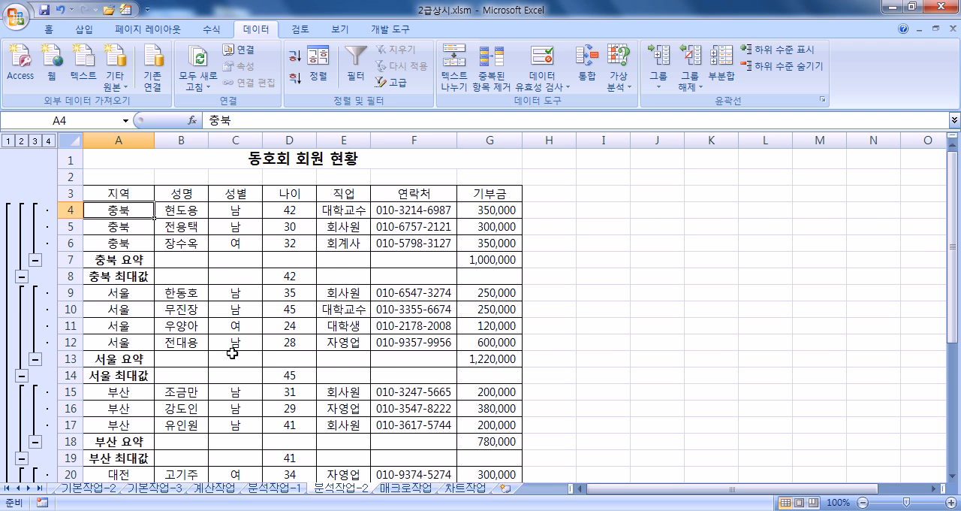
scroll(232, 353, down, 5)
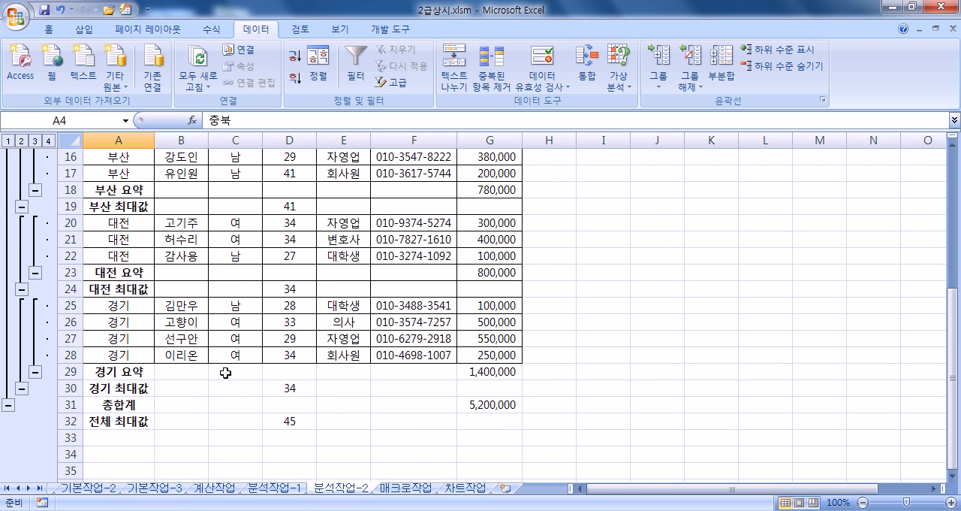
scroll(225, 372, up, 5)
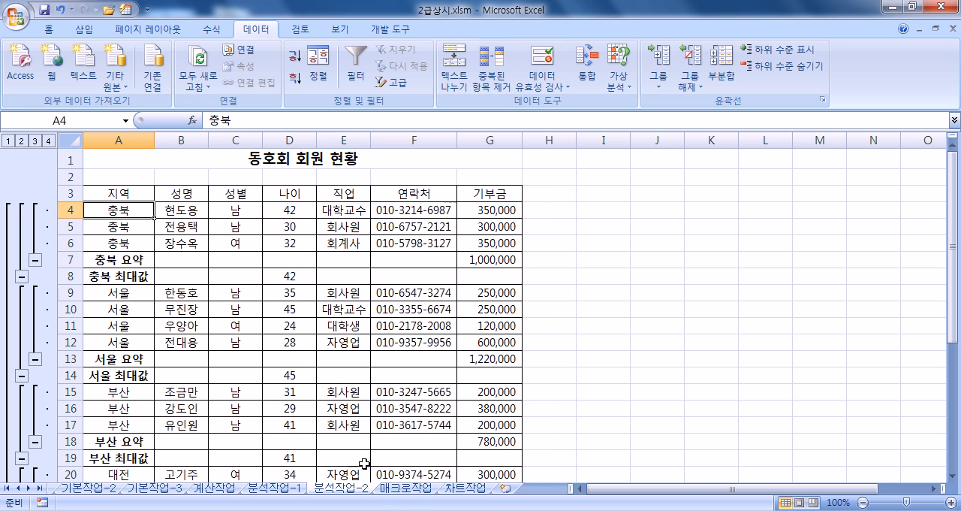
- Switch to the 매크로작업 sheet and examine the 합계 cells D15:F15, the header row A3:F3 and the empty area in columns H:I
click(425, 488)
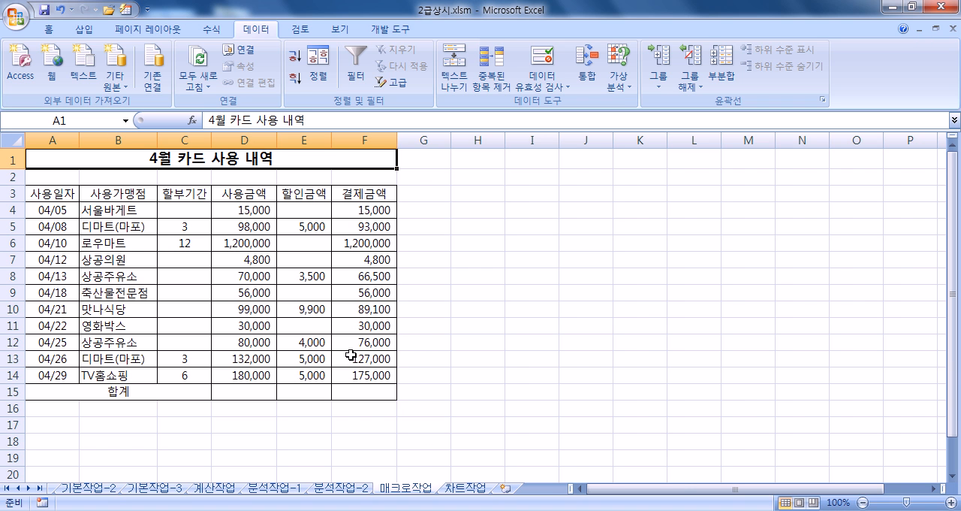
drag(241, 391, 374, 390)
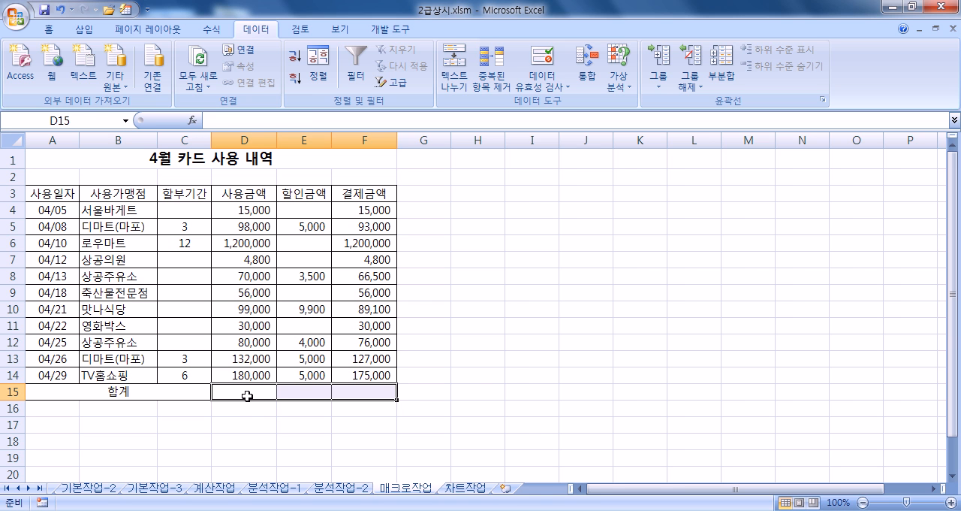
click(247, 396)
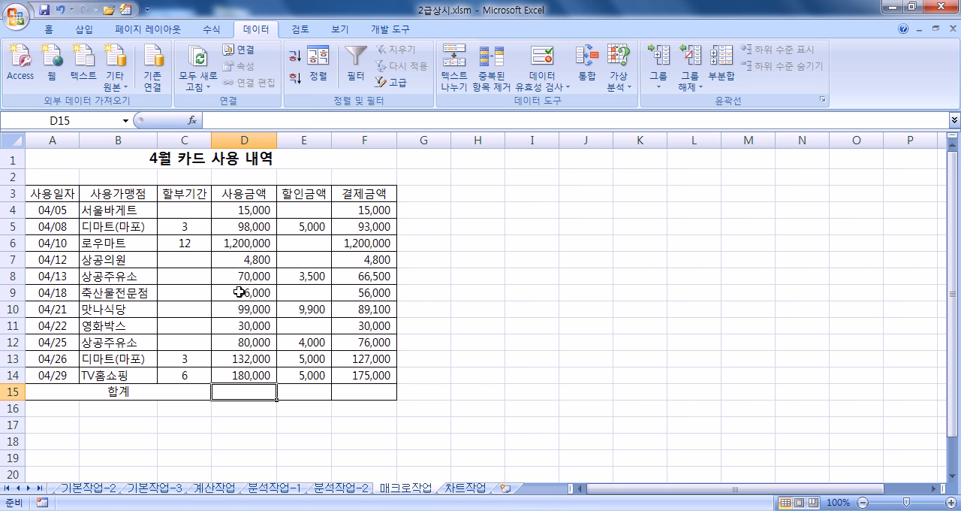
drag(41, 194, 365, 197)
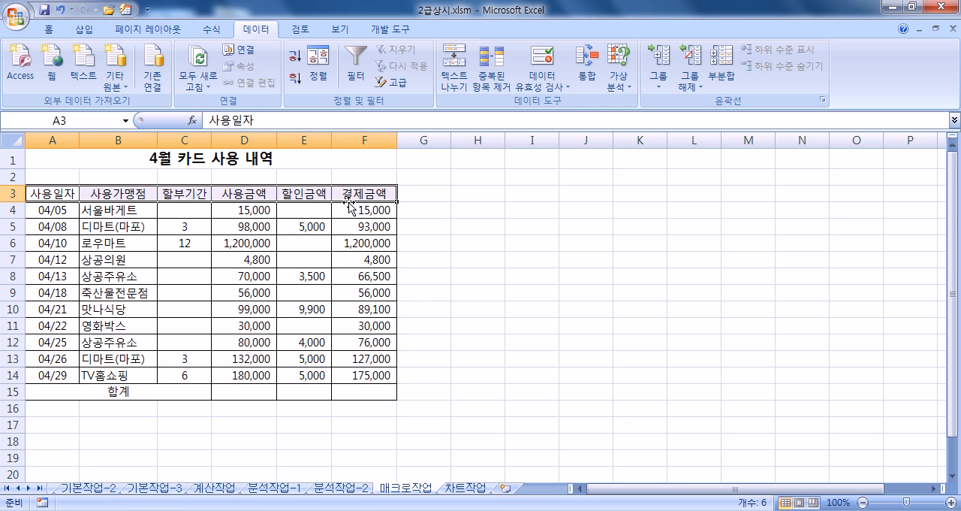
click(467, 196)
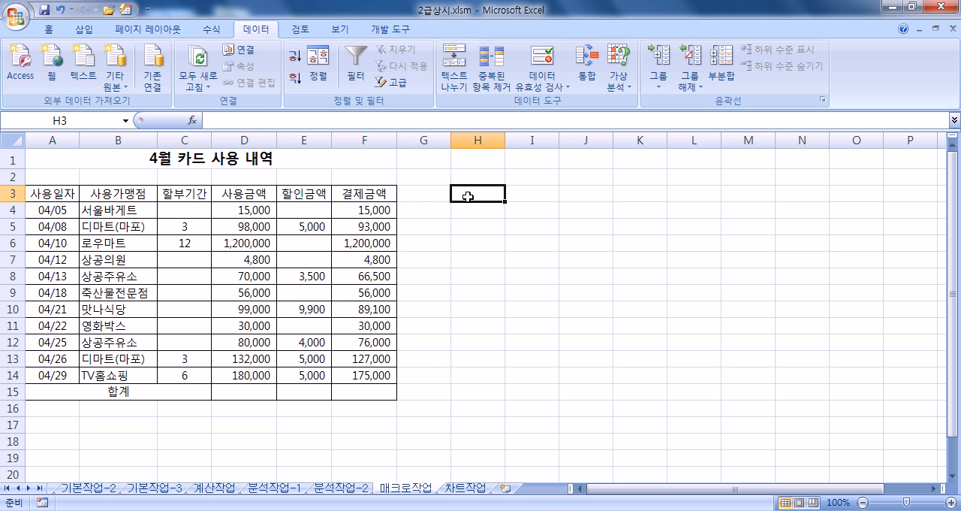
drag(467, 196, 520, 220)
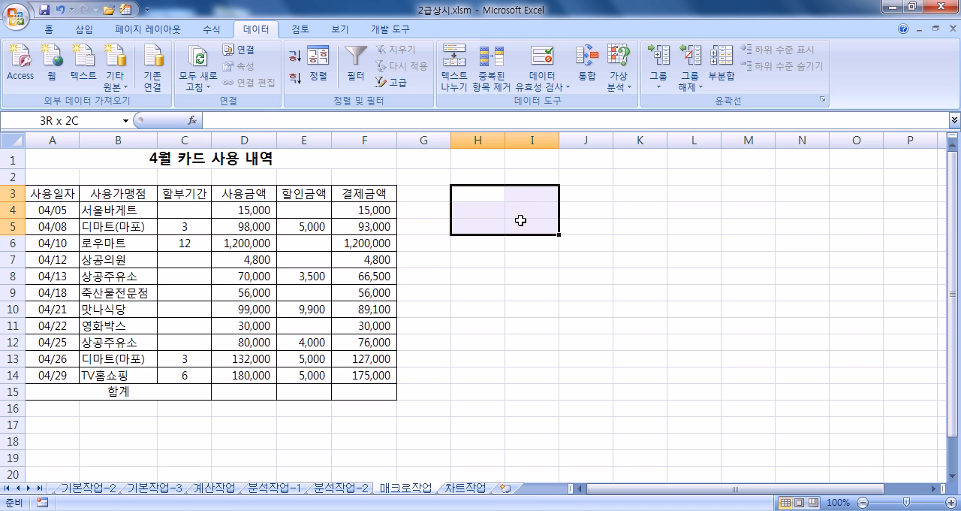
drag(520, 220, 520, 220)
drag(36, 194, 340, 194)
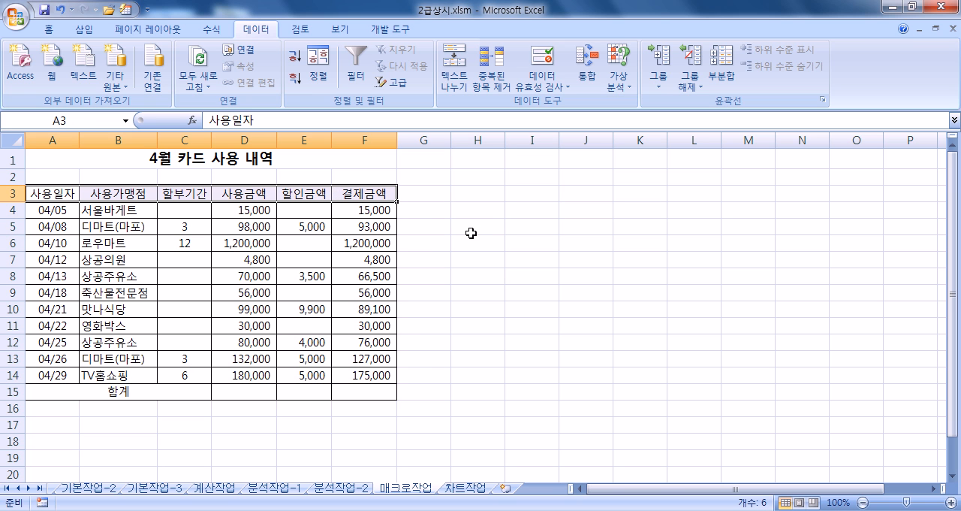
click(466, 246)
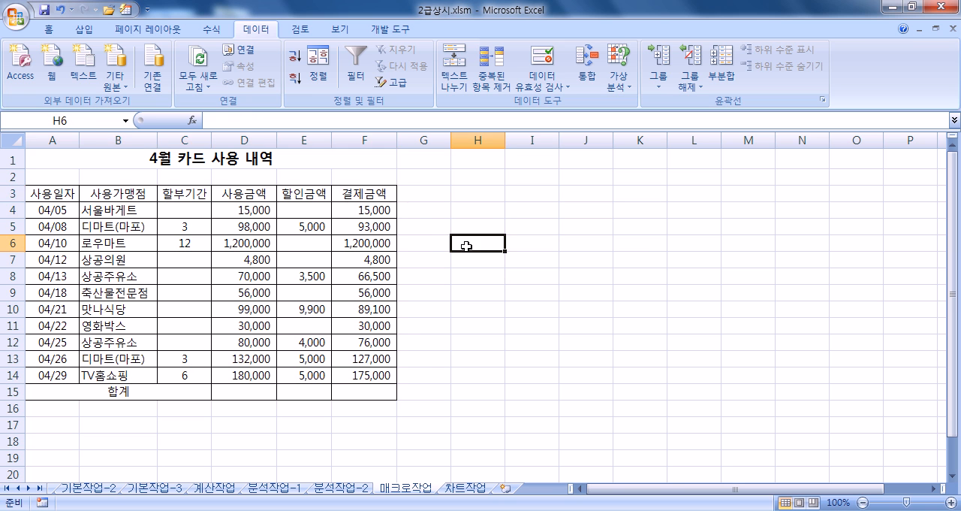
drag(466, 246, 537, 279)
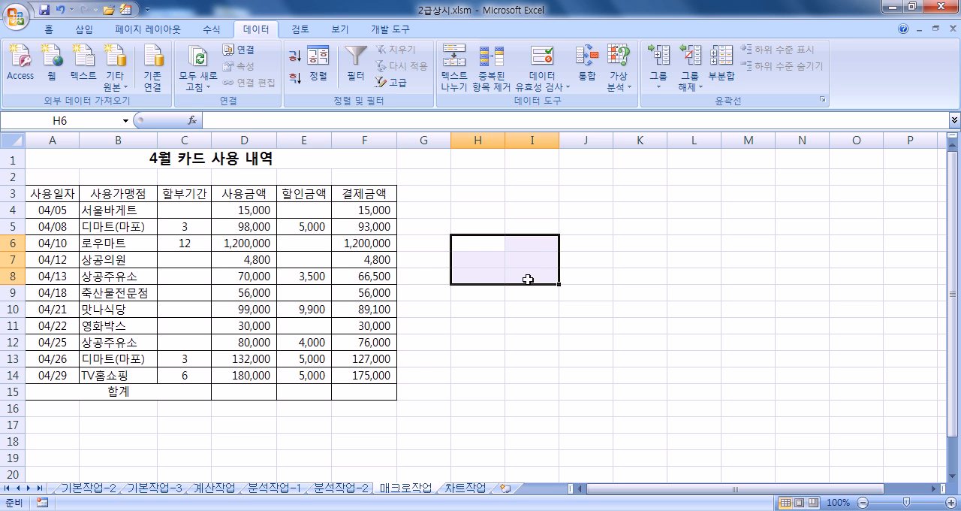
drag(476, 262, 534, 290)
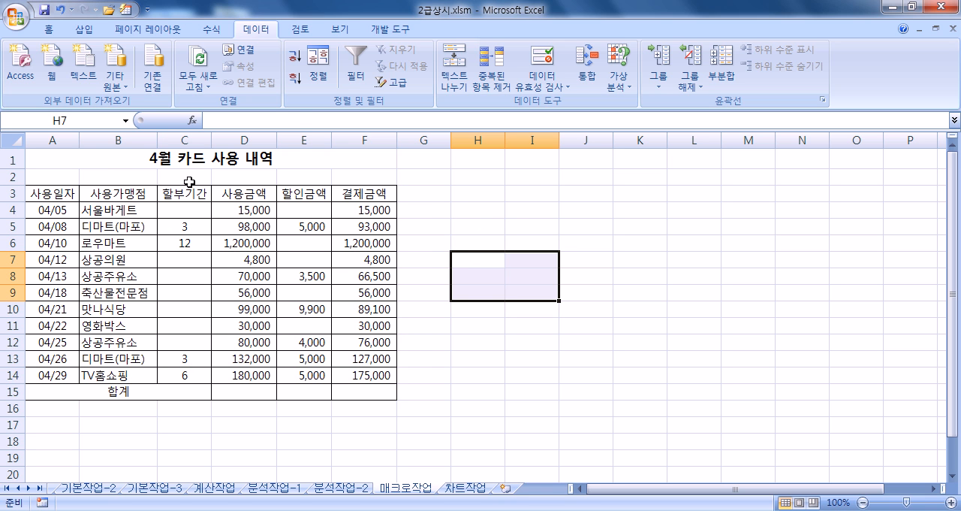
- Close the workbook 2급상시.xlsm without saving its changes
click(65, 162)
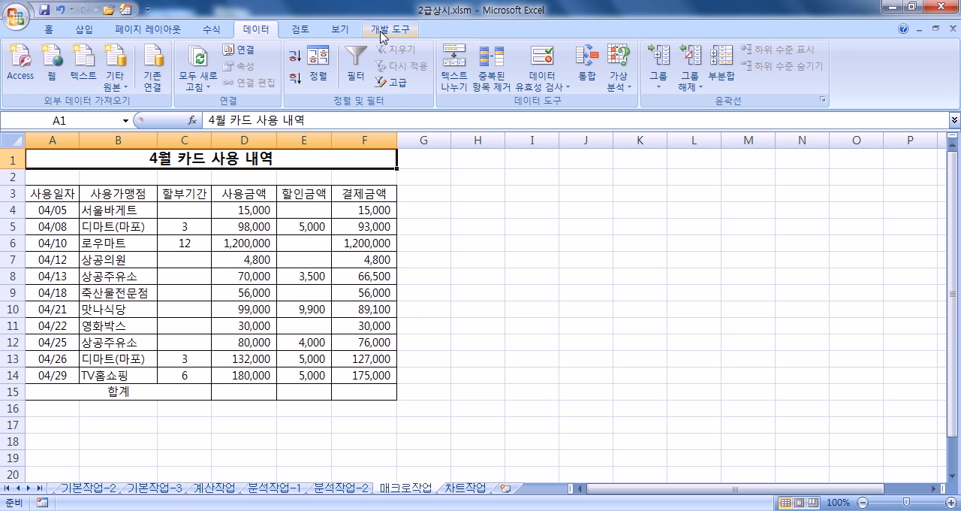
click(383, 30)
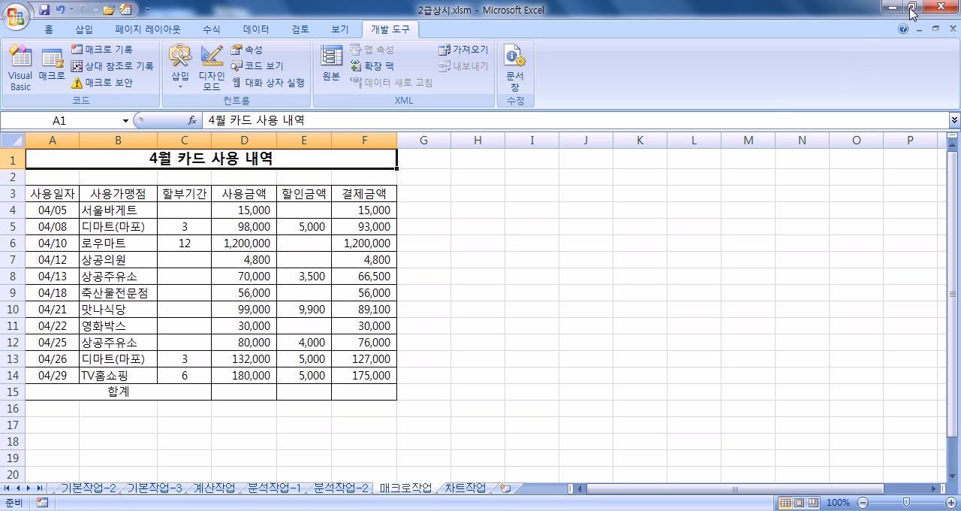
click(953, 29)
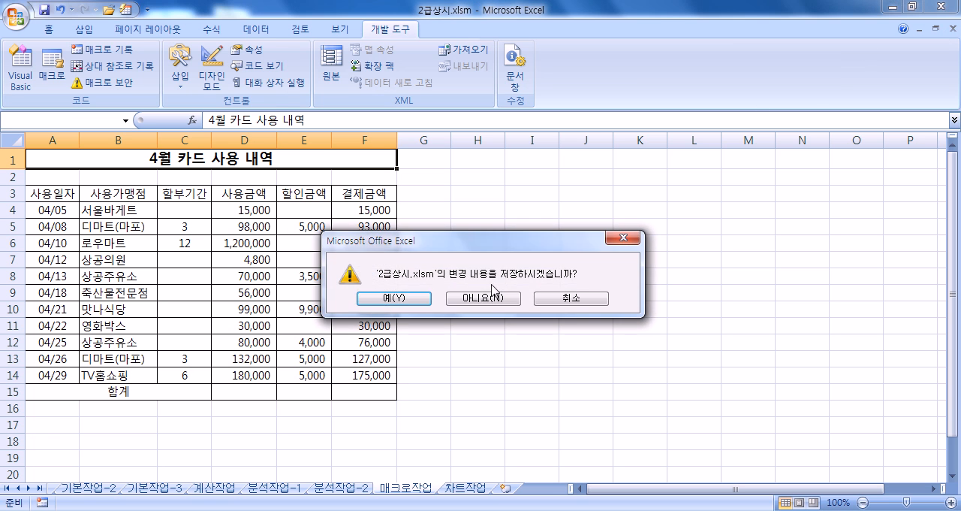
click(516, 301)
- Reopen 2급상시.xlsm with the workbook password, dismiss the macro security warning and close the workbook again
click(17, 15)
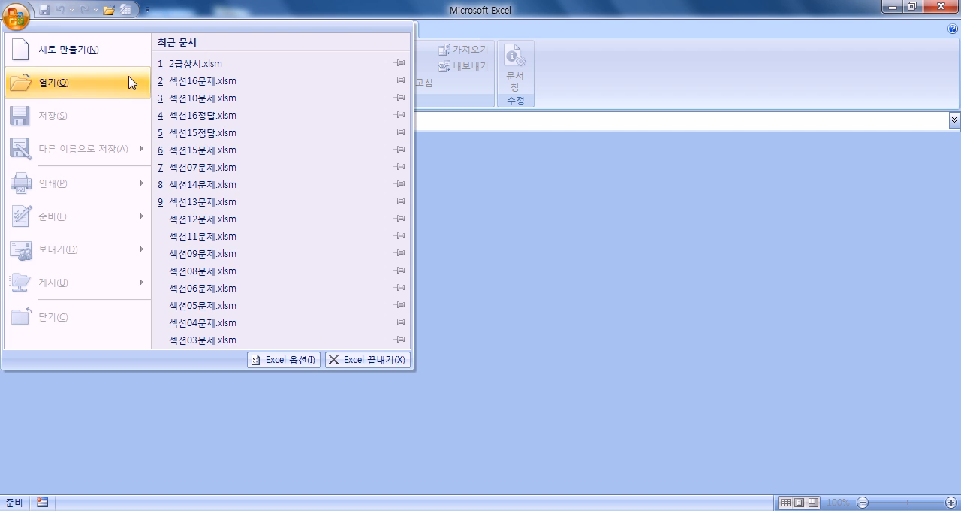
click(180, 64)
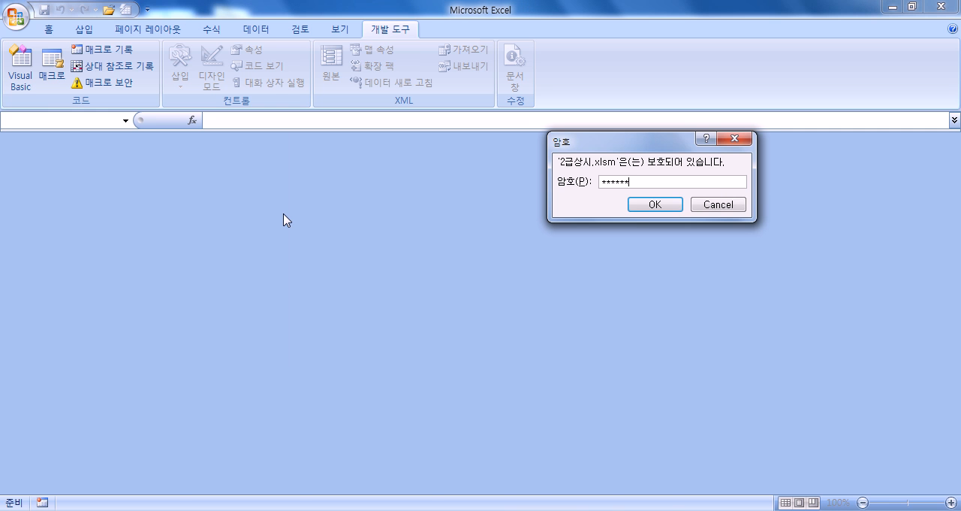
key(Return)
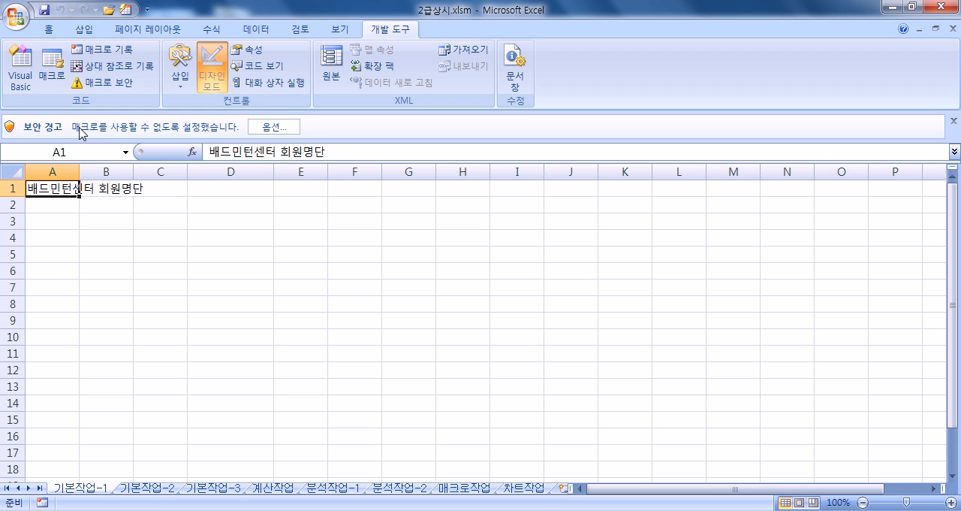
click(953, 123)
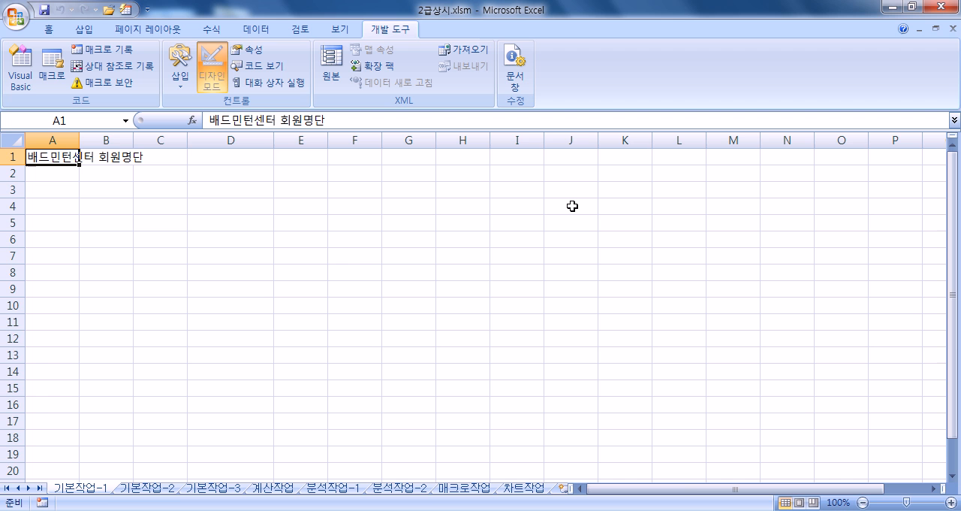
click(953, 28)
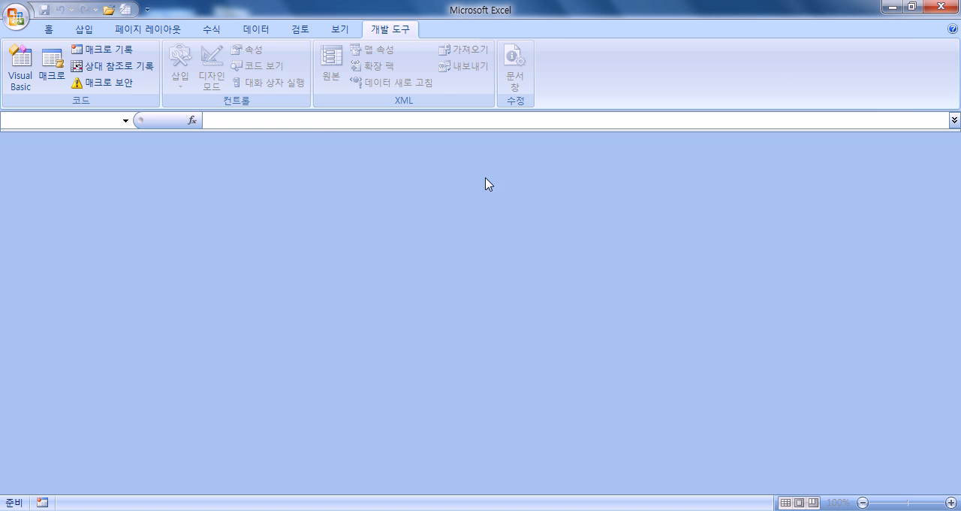
- Open the recent workbook 2급상시.xlsm by entering its file password
click(16, 17)
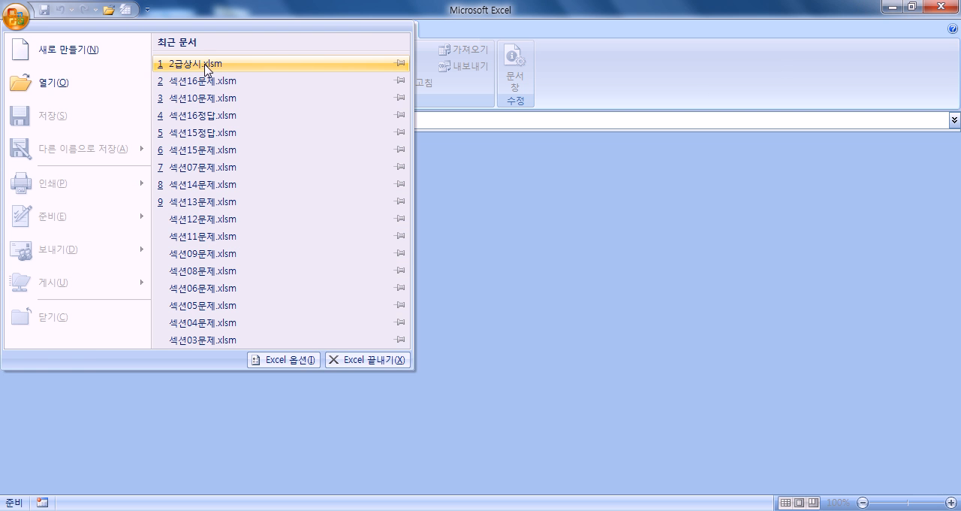
click(172, 64)
text(******)
key(Return)
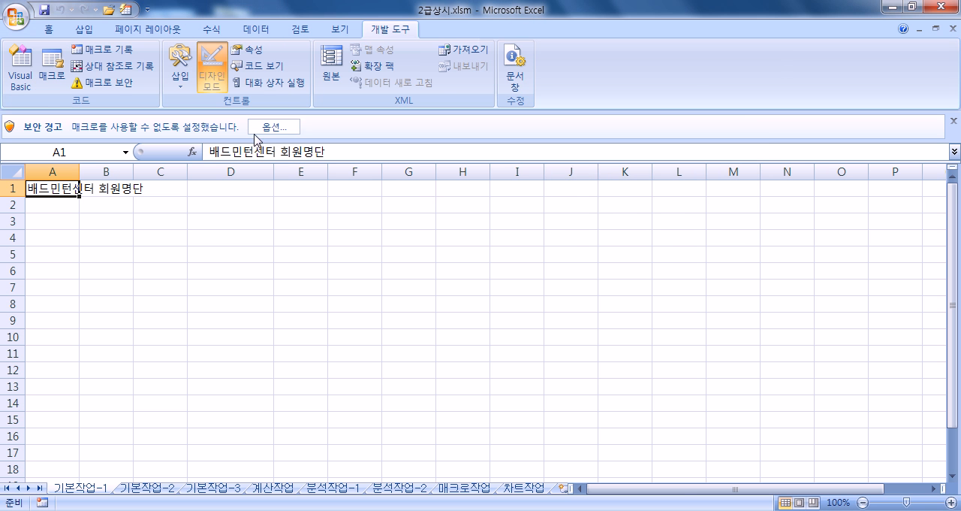
- Enable the blocked macro content with 이 콘텐츠 사용 and check the macro security settings without changing them
click(282, 129)
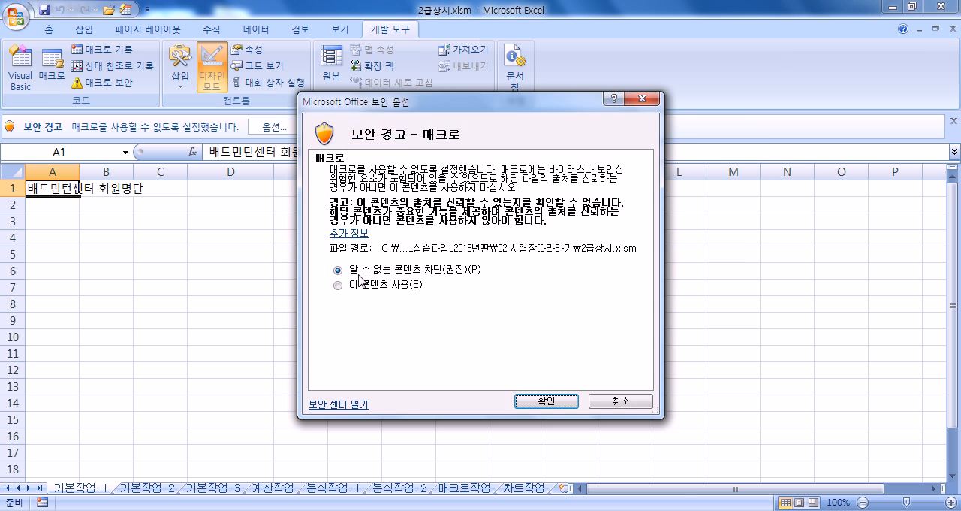
click(362, 285)
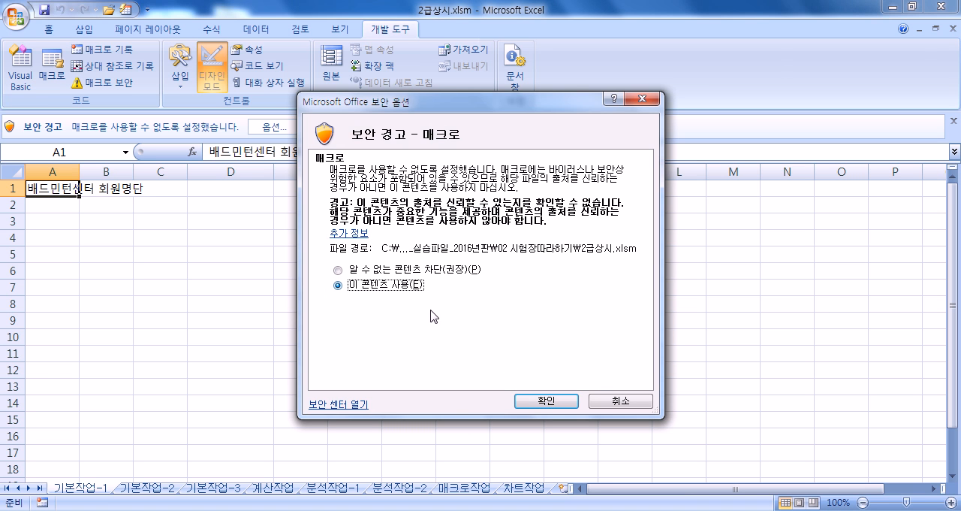
click(546, 402)
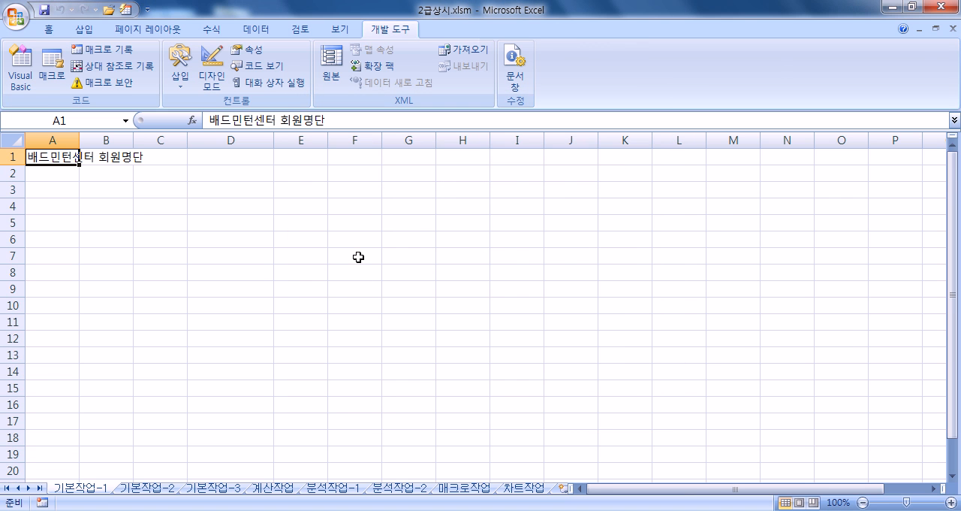
click(104, 82)
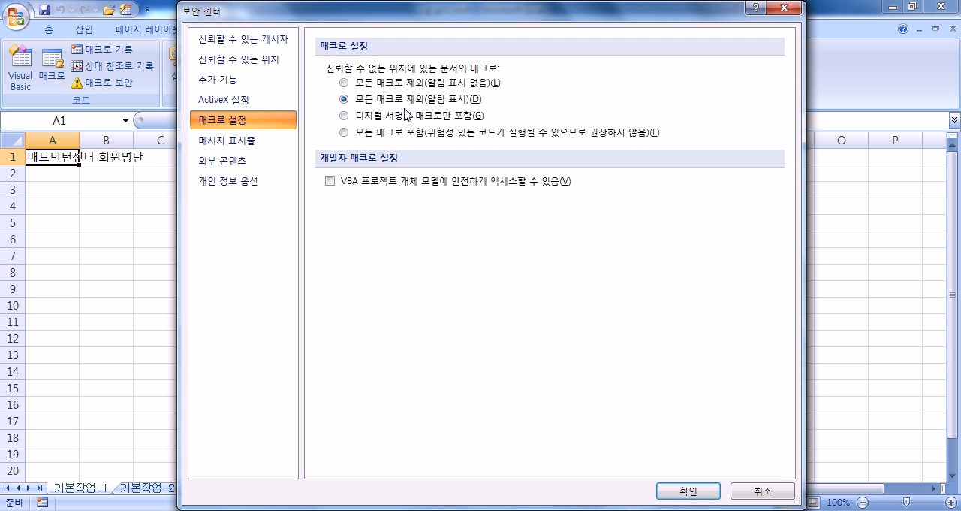
click(760, 499)
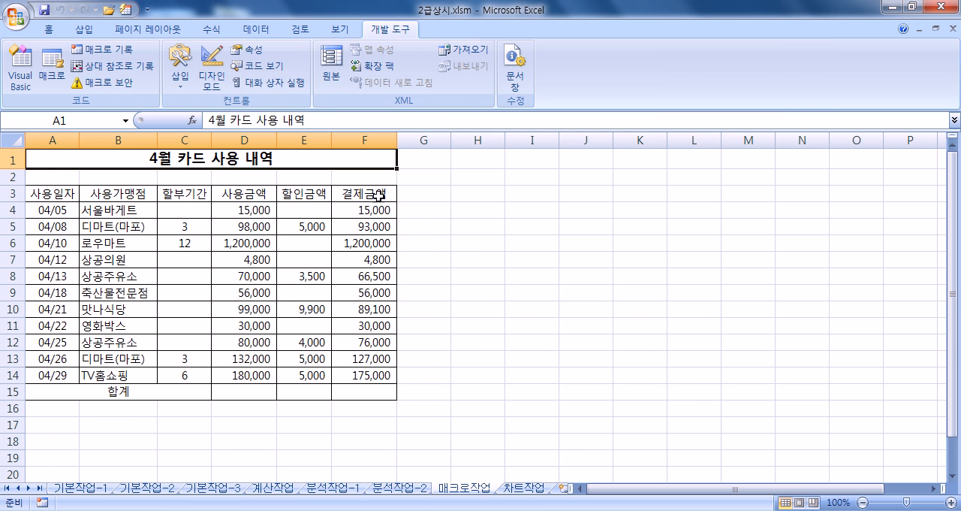
- On the 매크로작업 sheet, enter the note "1. D15셀로 이동" in H3 and remove its centre alignment
click(475, 194)
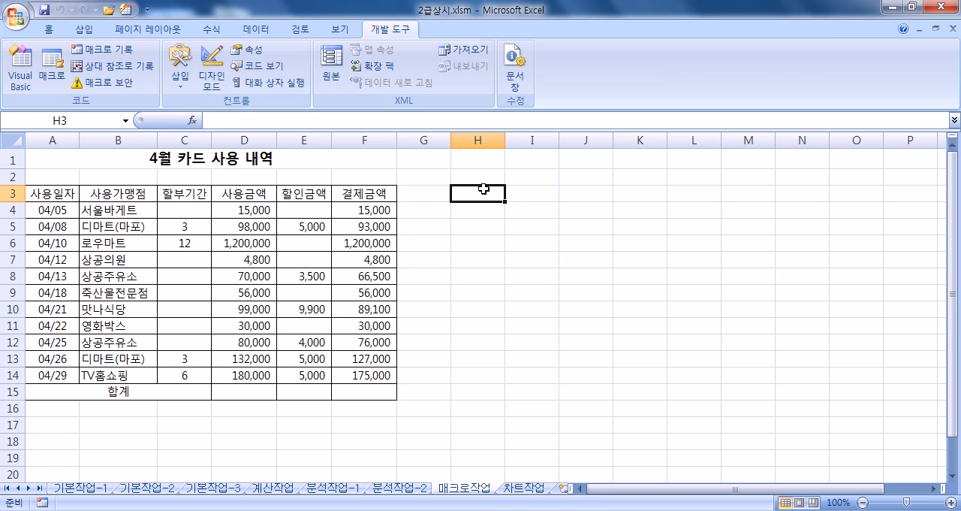
text(1.)
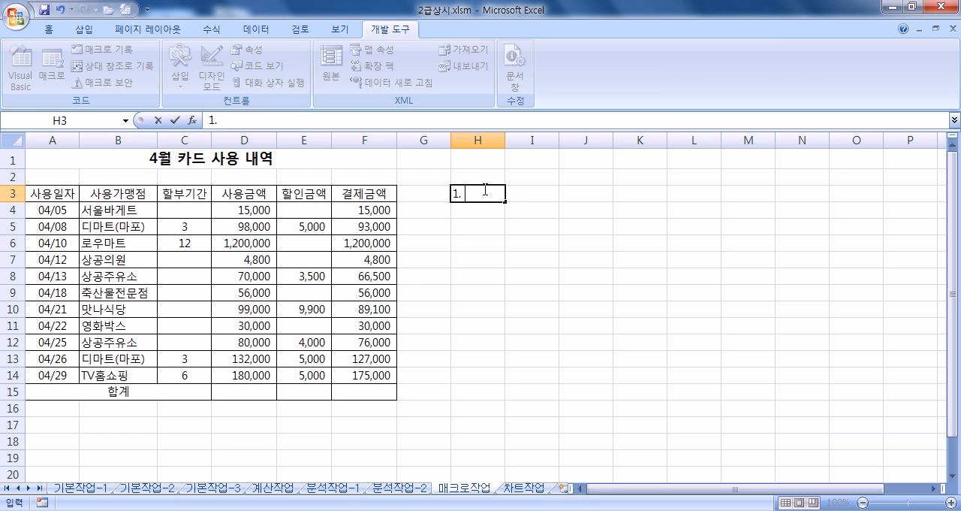
text( D1)
text(5셀로 이동)
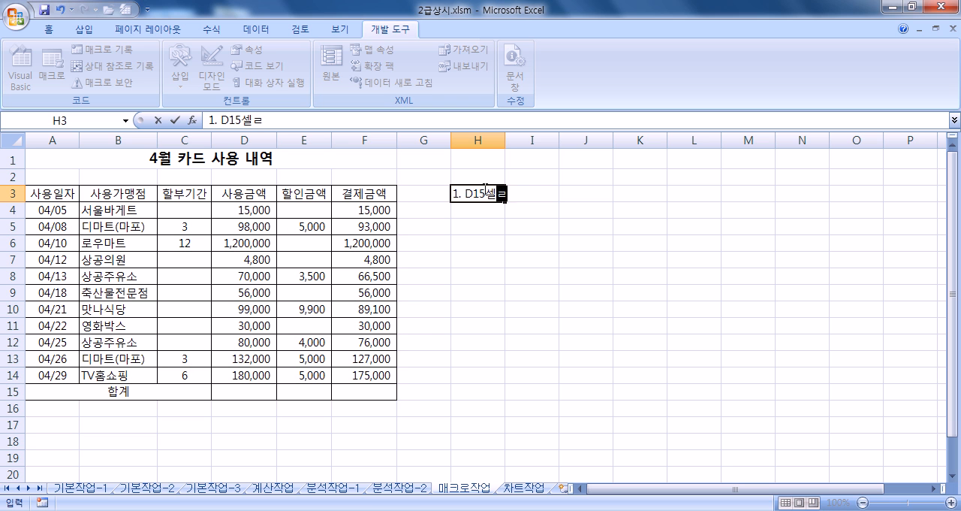
key(Return)
text(2.)
key(Escape)
click(484, 190)
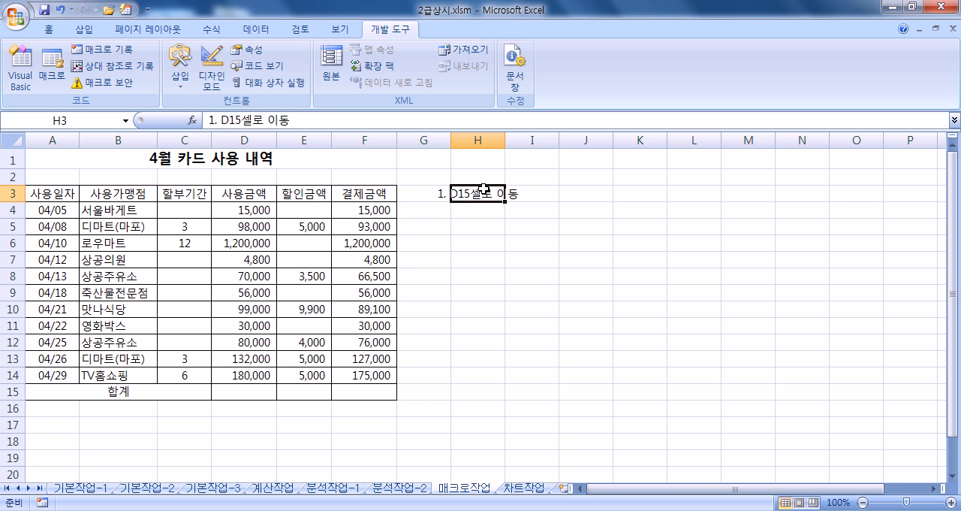
click(48, 29)
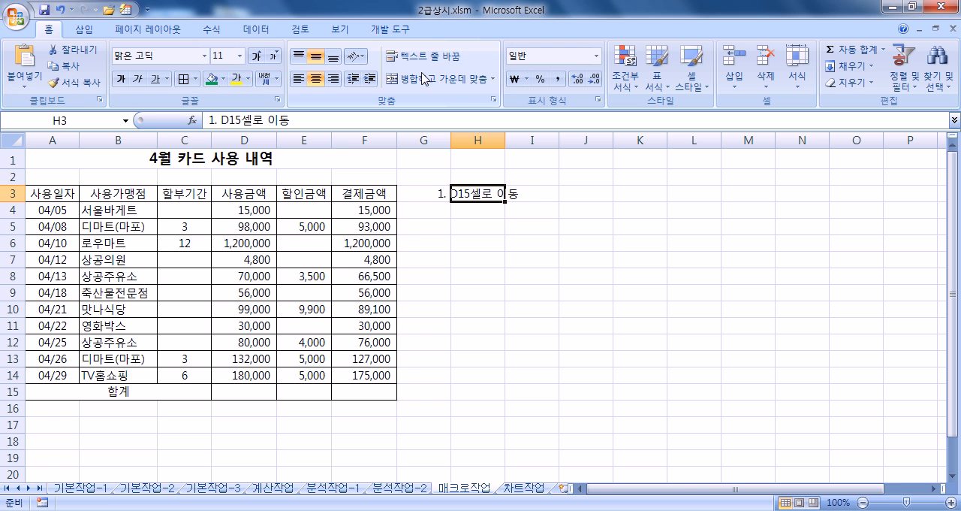
click(318, 79)
- Enter the notes "2. 합계" in H4 and "3. 자동채우기" in H5
key(Return)
key(F2)
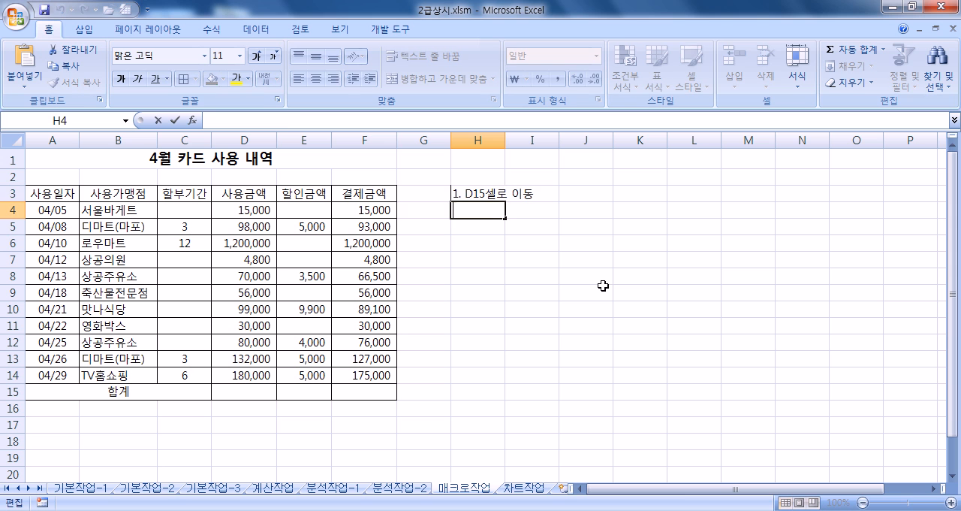
text(2. 합계)
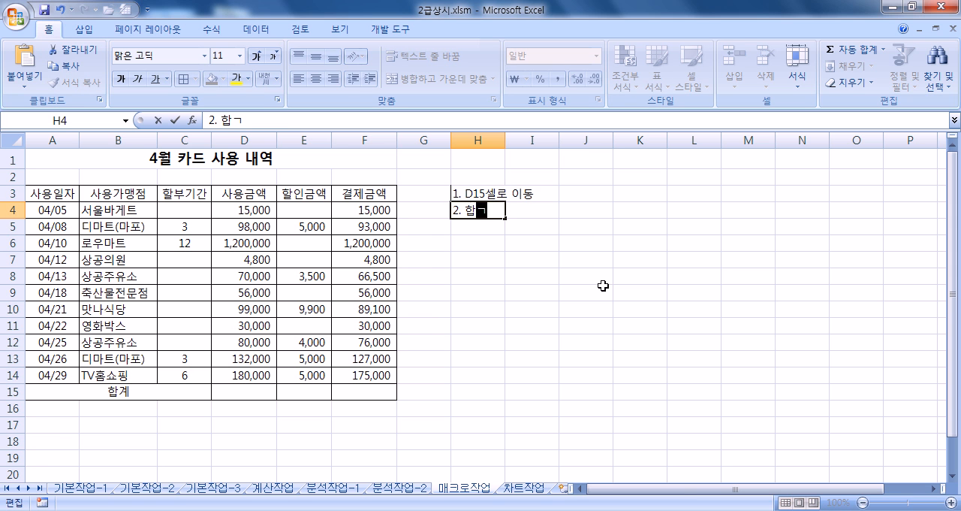
key(Return)
text(3)
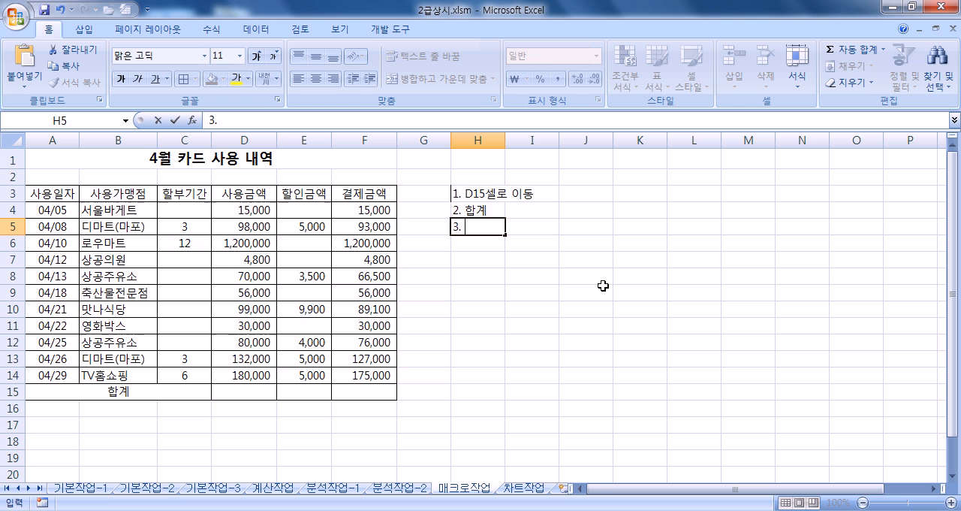
text(. 자동채우기)
key(Return)
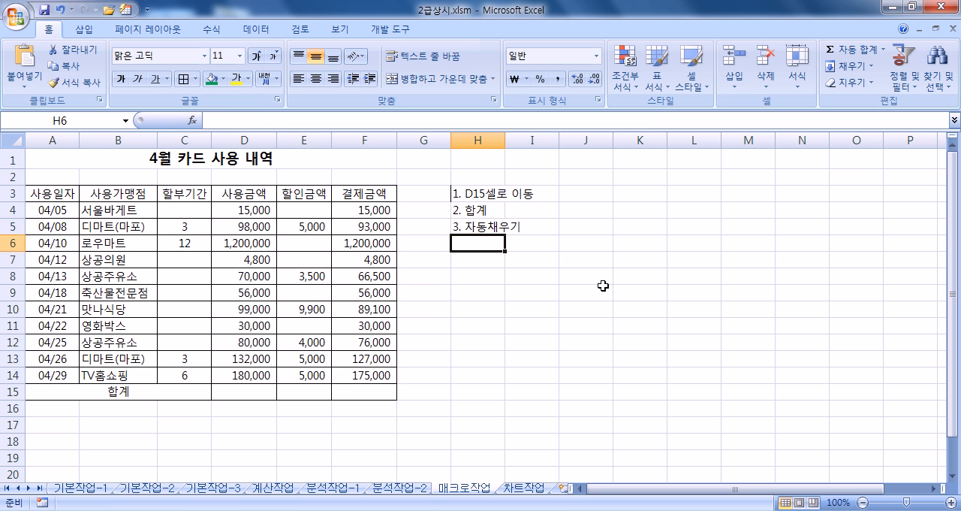
- Remove the borders from H3 and move the three notes from H3:H5 to L3:L5
click(475, 193)
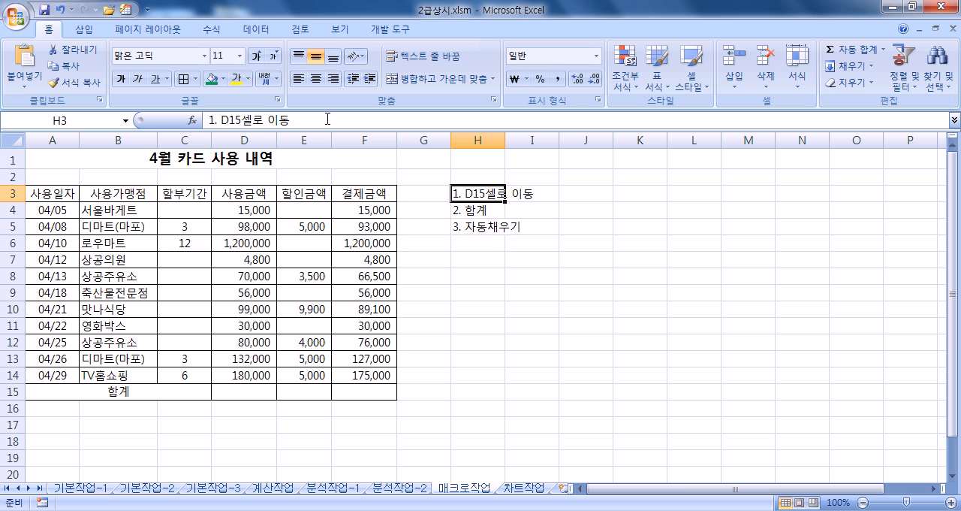
click(195, 79)
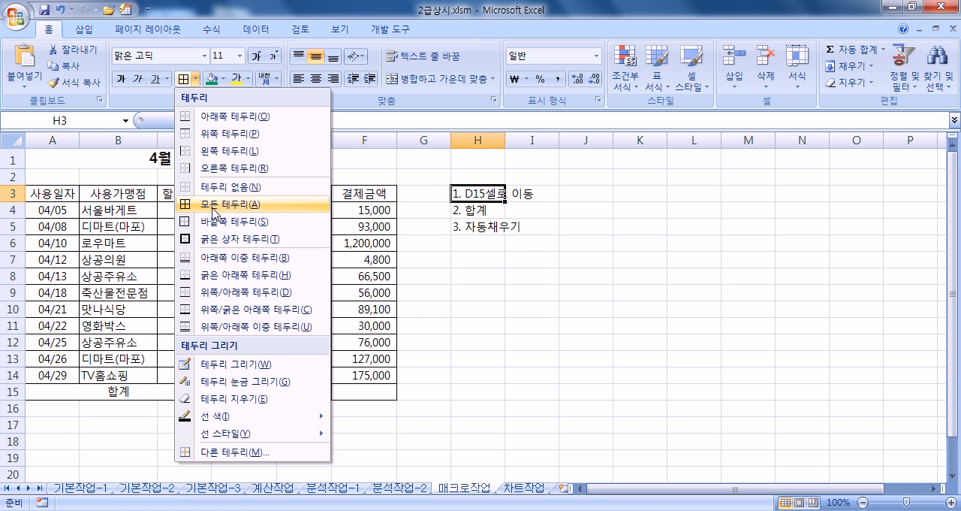
click(218, 187)
click(526, 278)
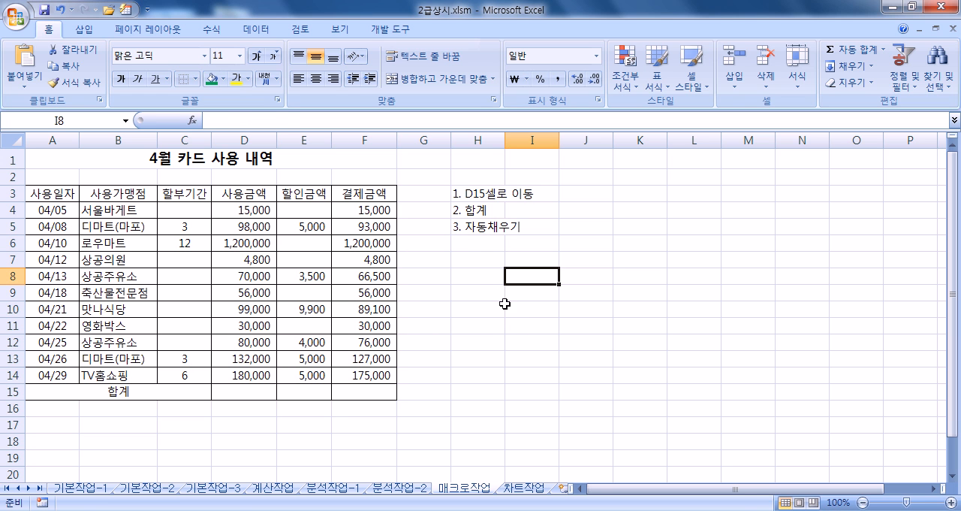
drag(475, 197, 692, 238)
click(481, 199)
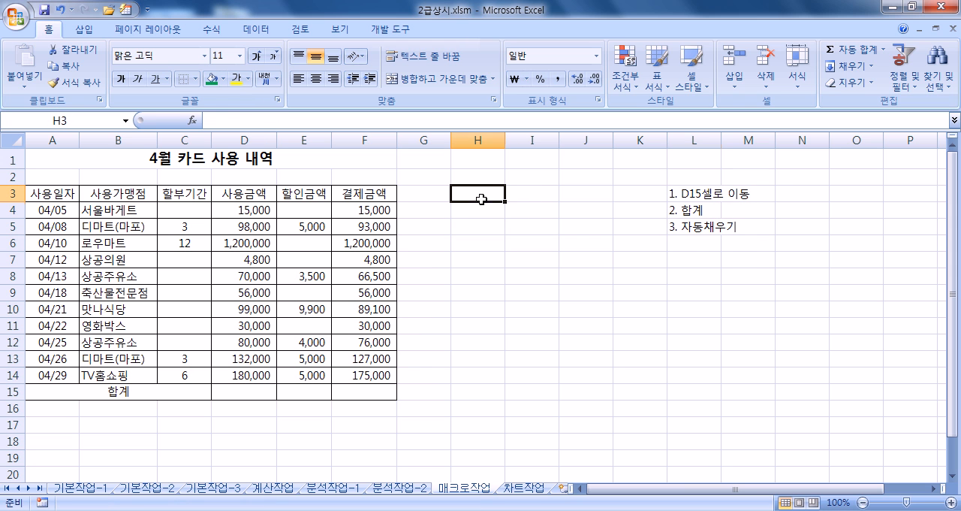
- Insert a smiley face (웃는 얼굴) basic shape covering cells H3:I5, about 1.75 cm high and 3.81 cm wide
click(87, 33)
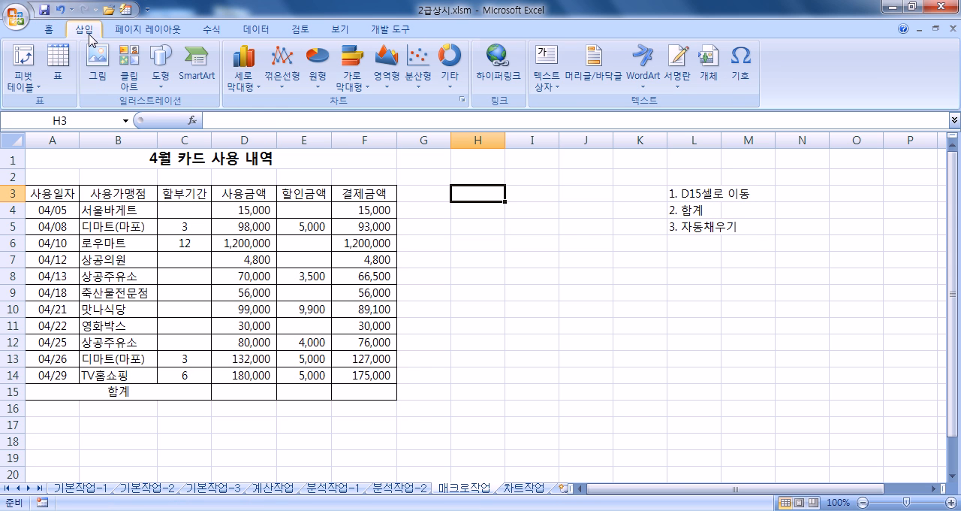
click(160, 75)
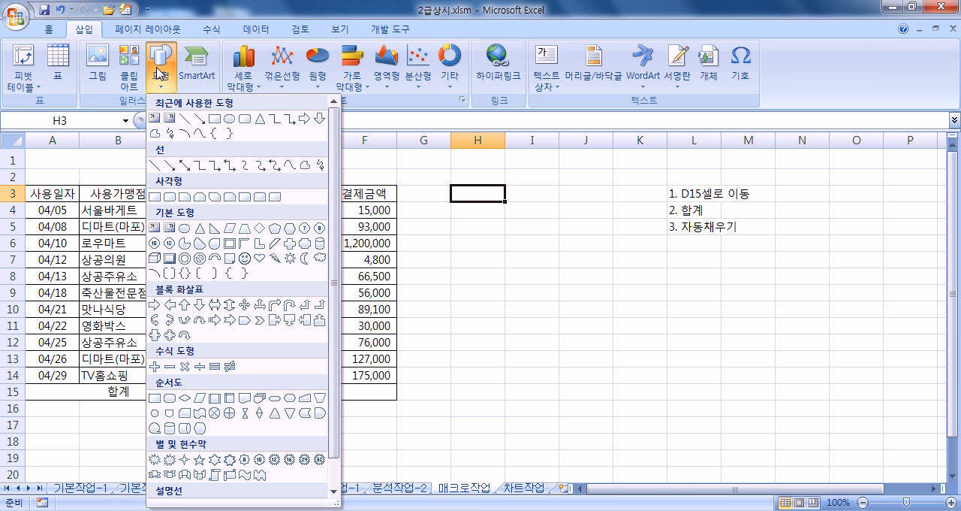
click(245, 257)
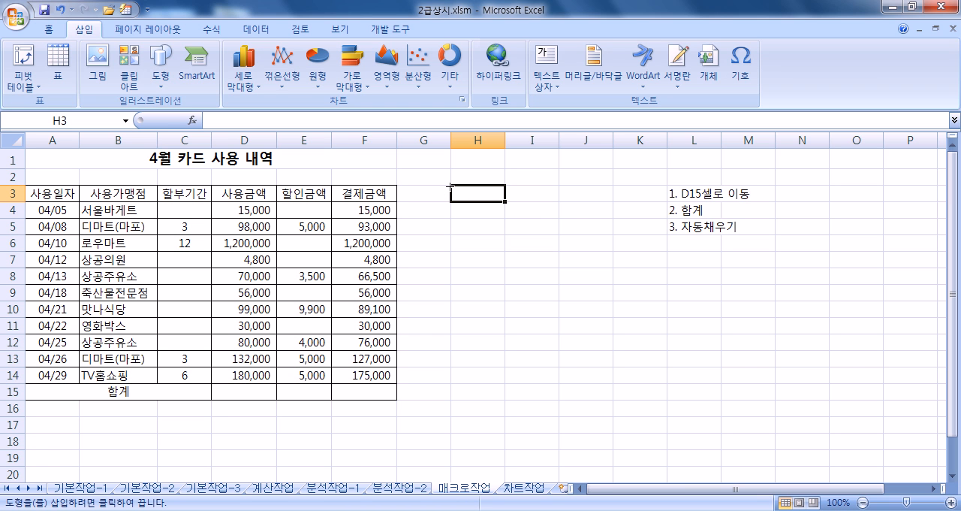
mouse_move(450, 184)
mouse_down()
mouse_move(540, 225)
mouse_move(542, 236)
mouse_up()
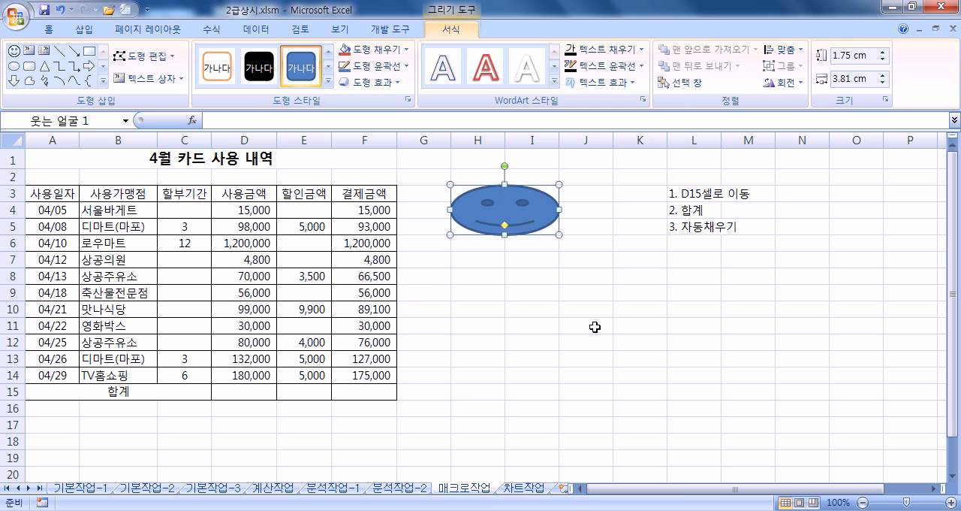
- Assign a new macro named 합계 to the smiley face shape and start recording it in the current workbook (현재 통합 문서)
right_click(515, 211)
right_click(510, 225)
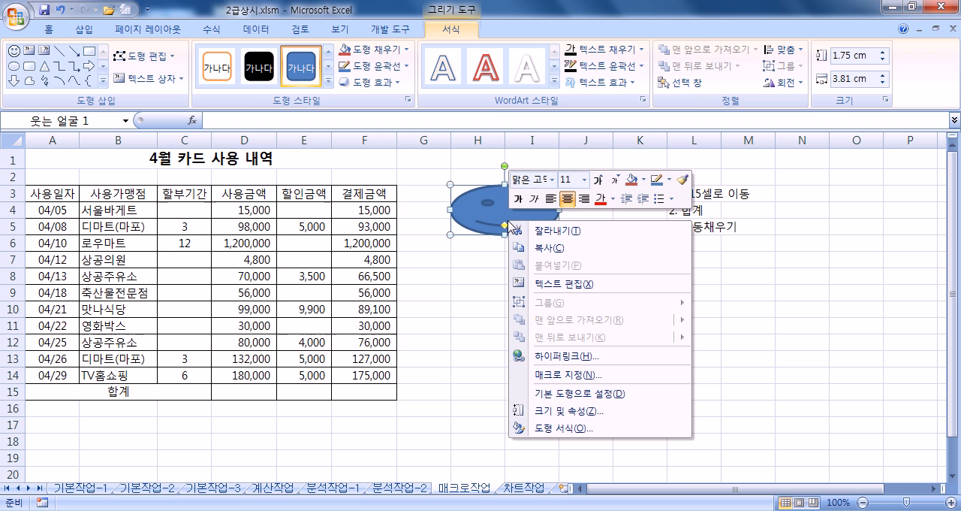
click(554, 373)
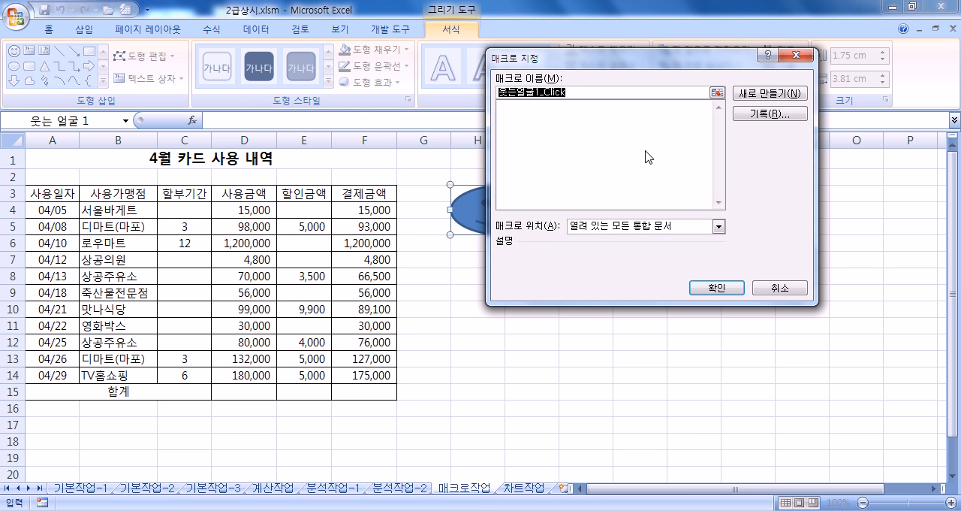
text(합계)
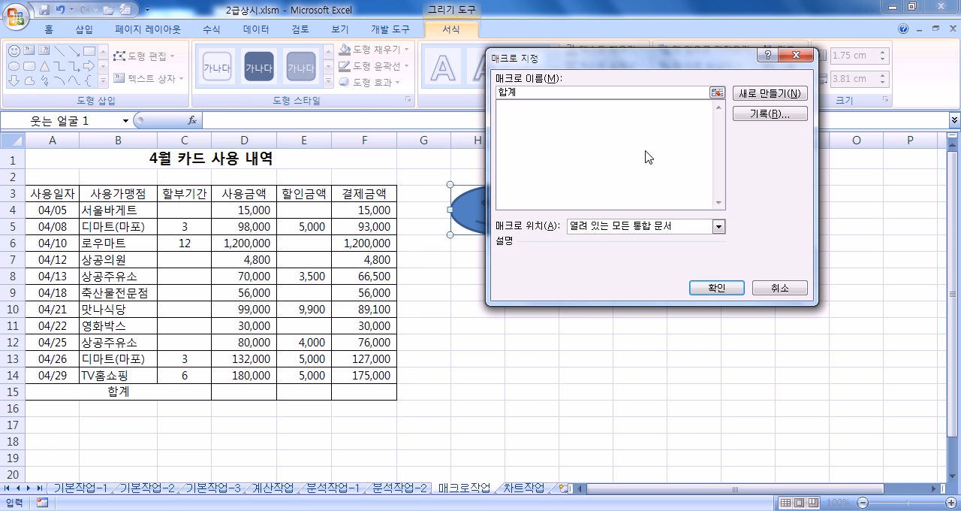
click(784, 120)
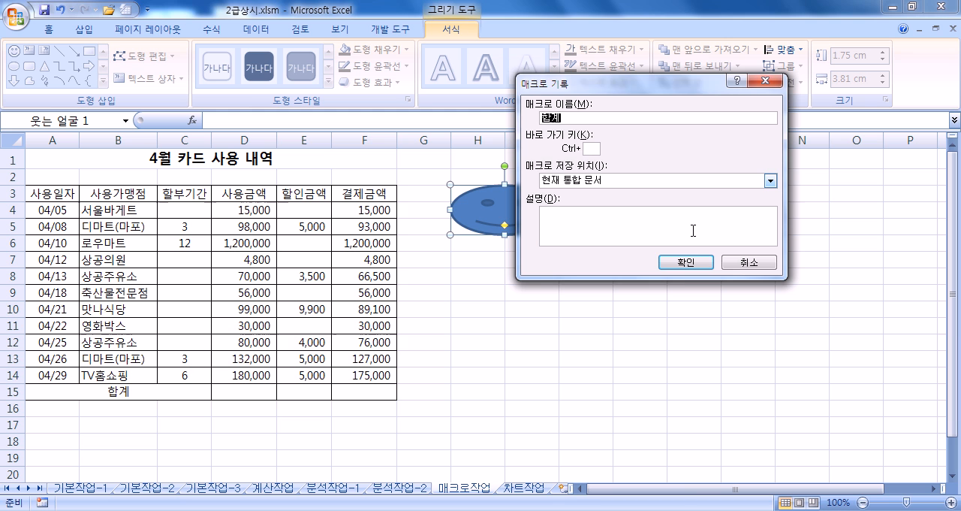
click(685, 263)
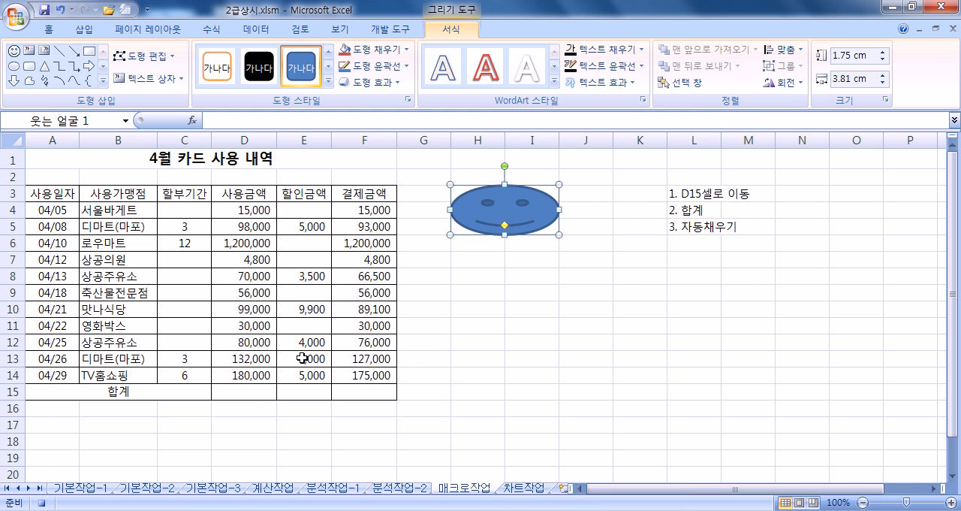
- Record =SUM(D4:D14) in D15, fill it across to F15, and stop the macro recording
click(248, 393)
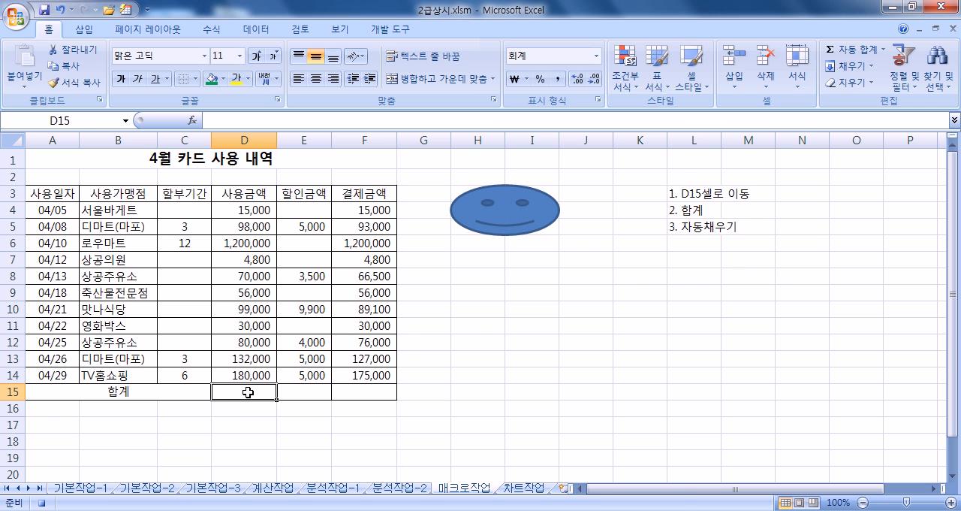
text(=SUM()
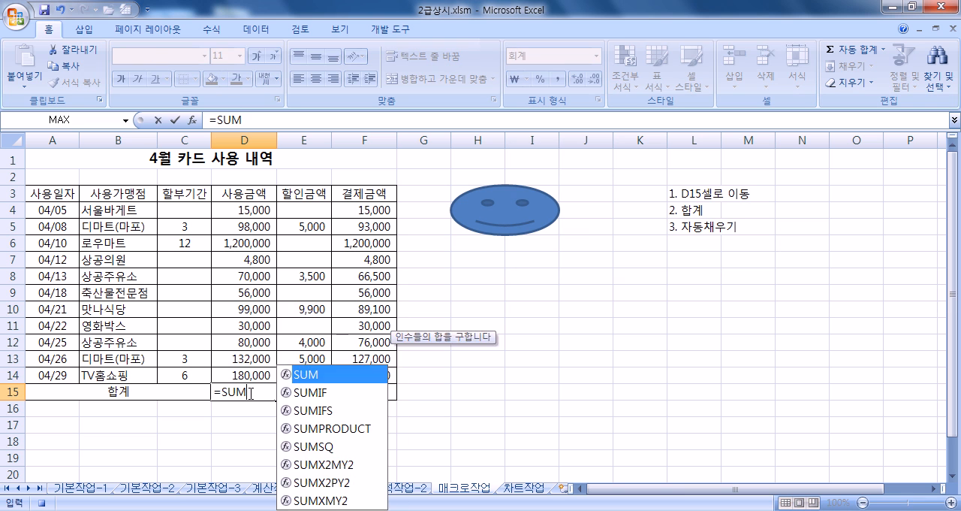
drag(242, 216, 374, 402)
key(Return)
click(256, 391)
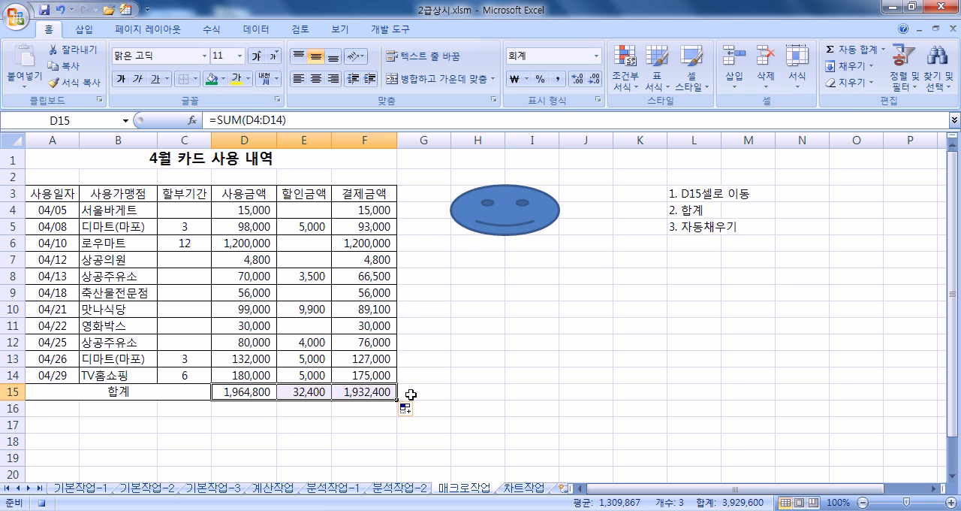
click(410, 395)
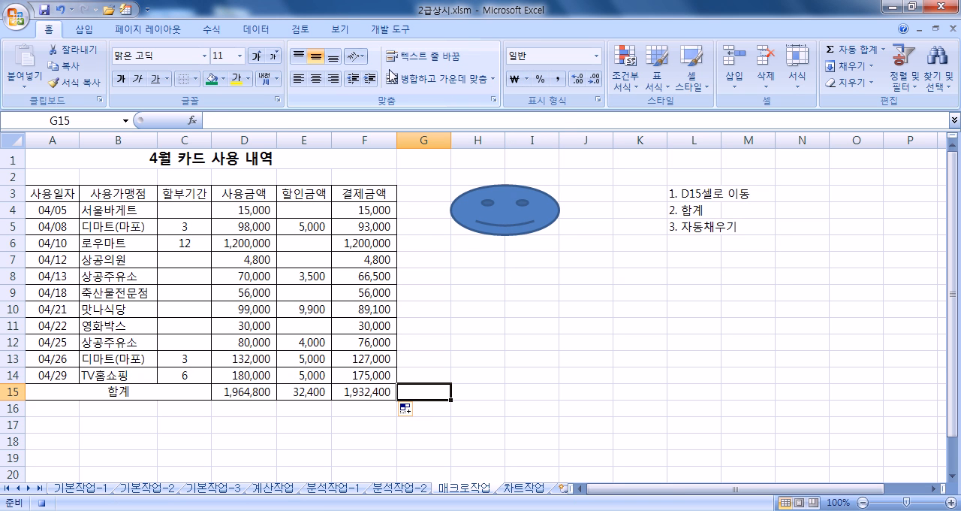
click(388, 37)
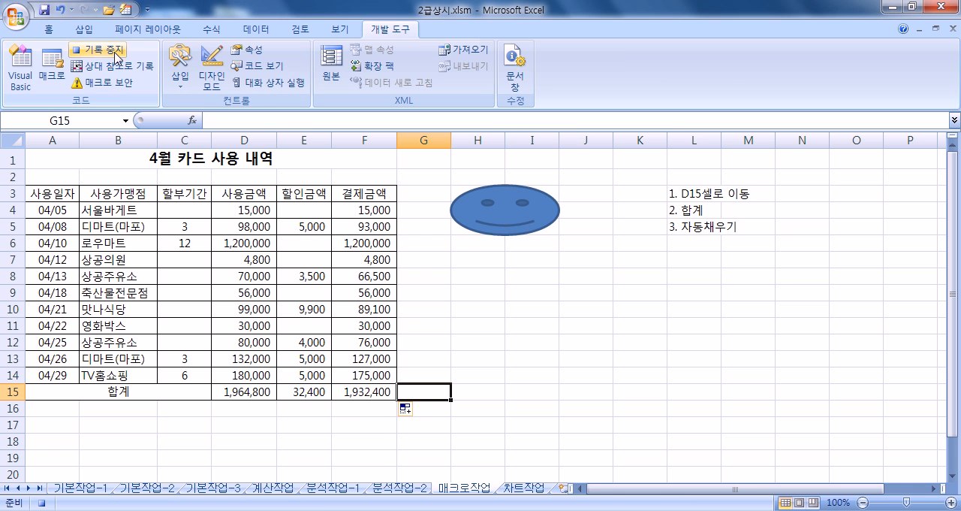
click(117, 54)
- Clear the totals in D15:F15 and run the 합계 macro from the smiley face to test it
drag(251, 390, 350, 392)
key(Delete)
click(519, 364)
click(513, 219)
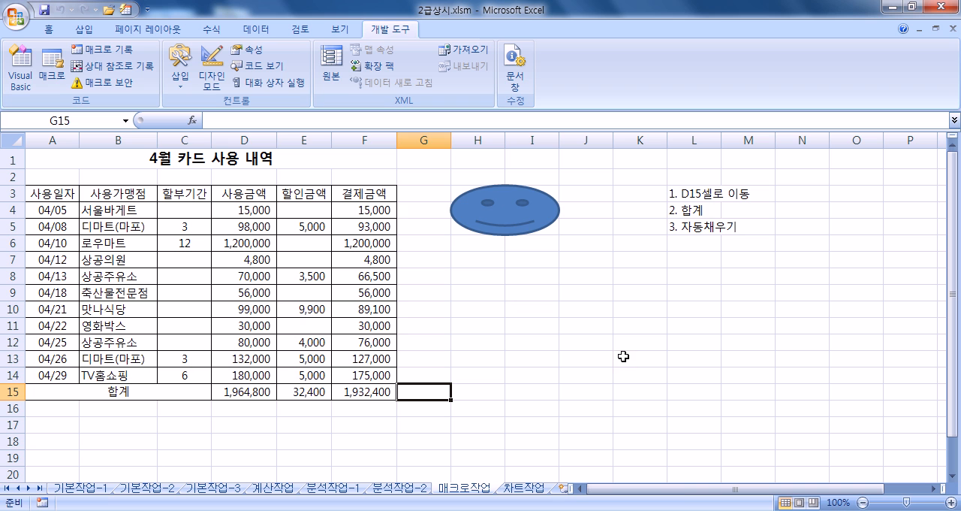
click(690, 274)
- Insert a bevel (빗면) basic shape covering cells H7:I9, about 1.75 cm high and 3.81 cm wide
drag(37, 193, 348, 192)
click(464, 273)
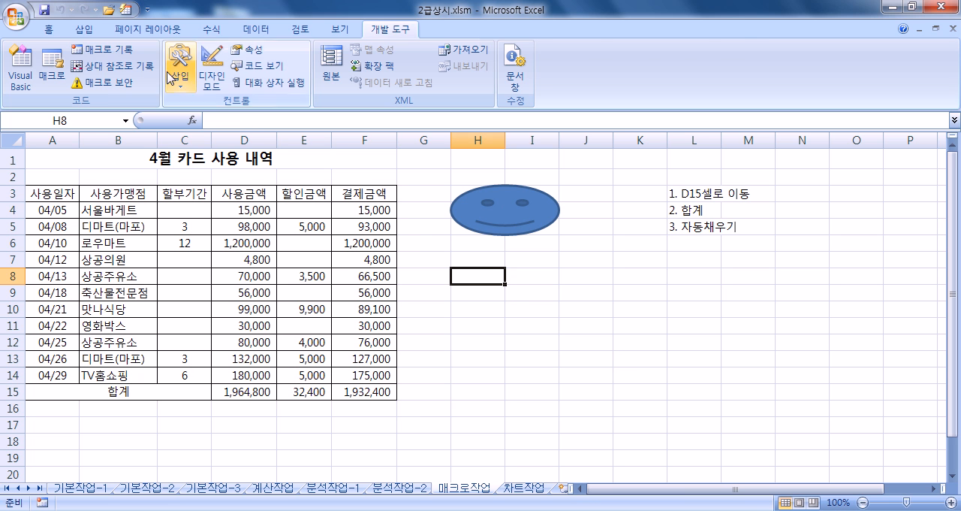
click(89, 31)
click(160, 66)
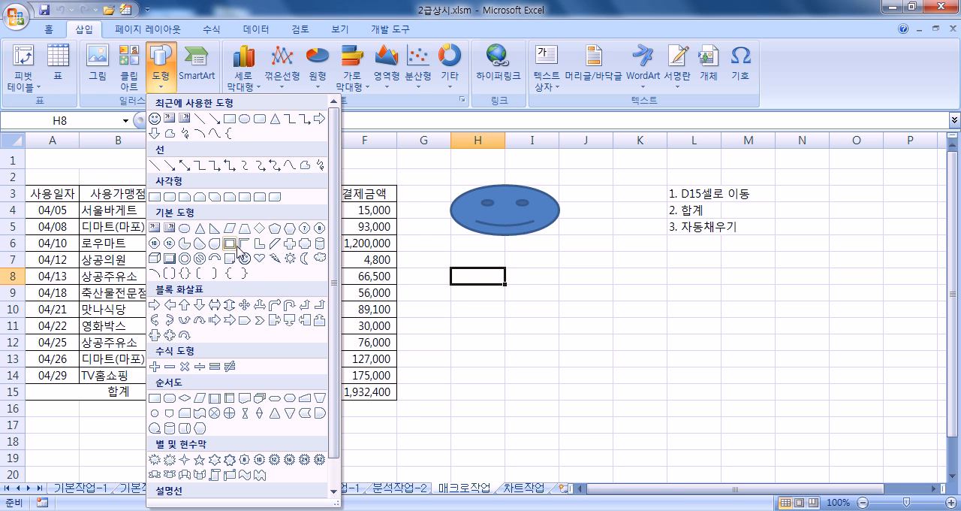
click(168, 259)
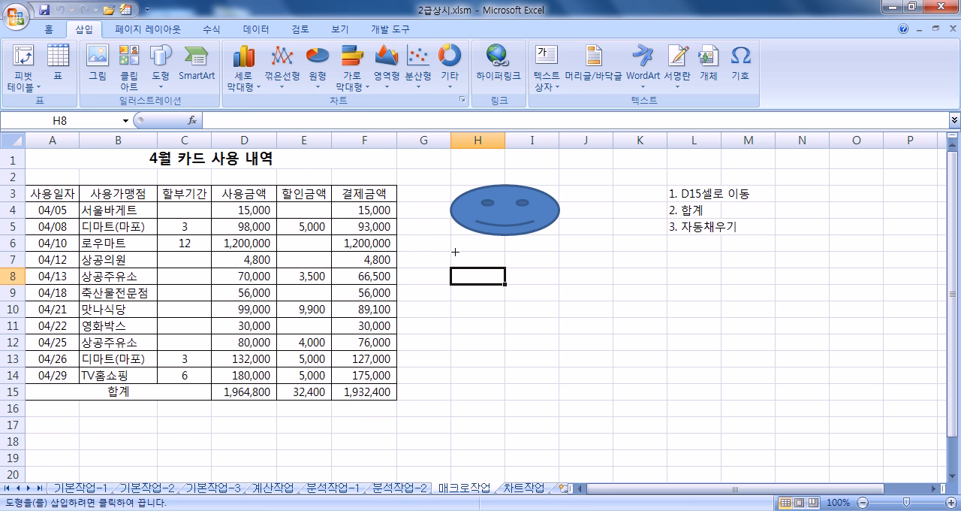
drag(455, 251, 561, 293)
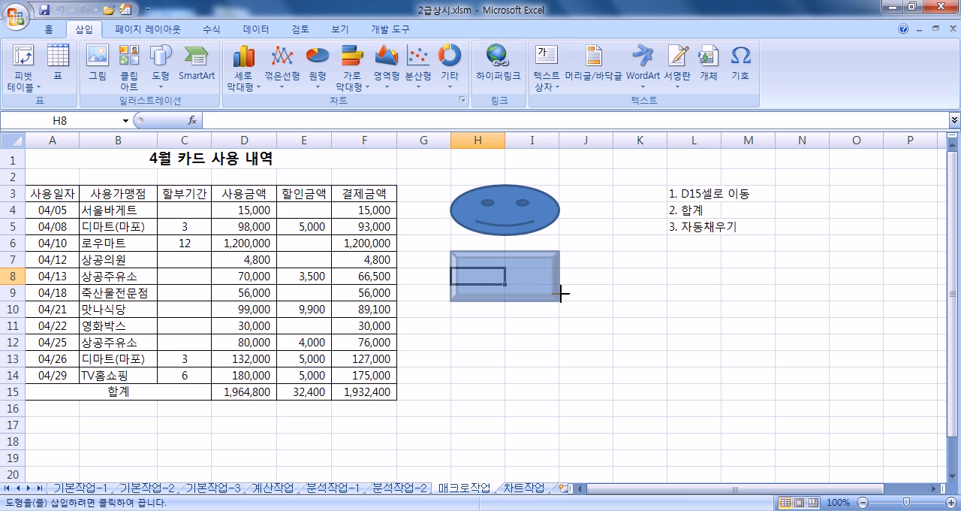
drag(562, 293, 559, 300)
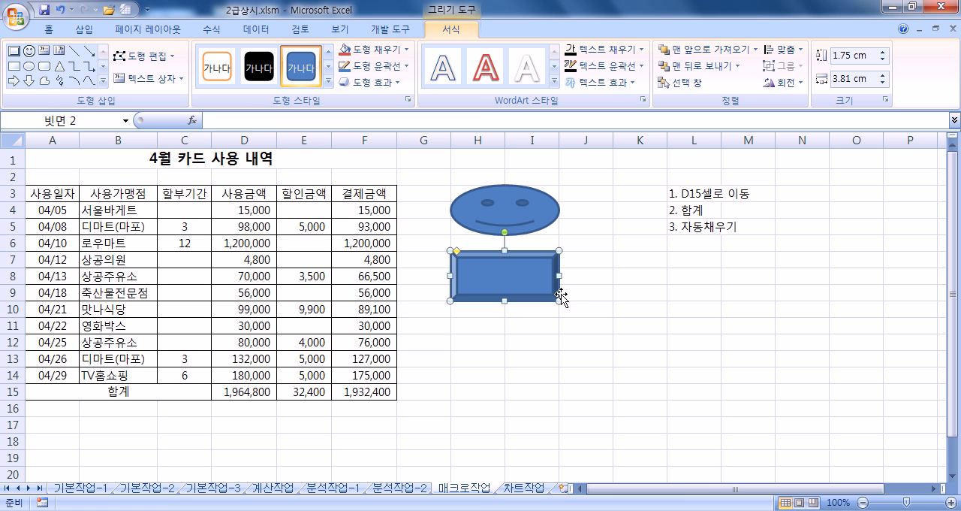
- Label the bevel shape with the text "서식"
text(TJTLR)
key(BackSpace)
key(BackSpace)
key(BackSpace)
key(BackSpace)
key(BackSpace)
key(Hangul)
text(서식)
click(629, 331)
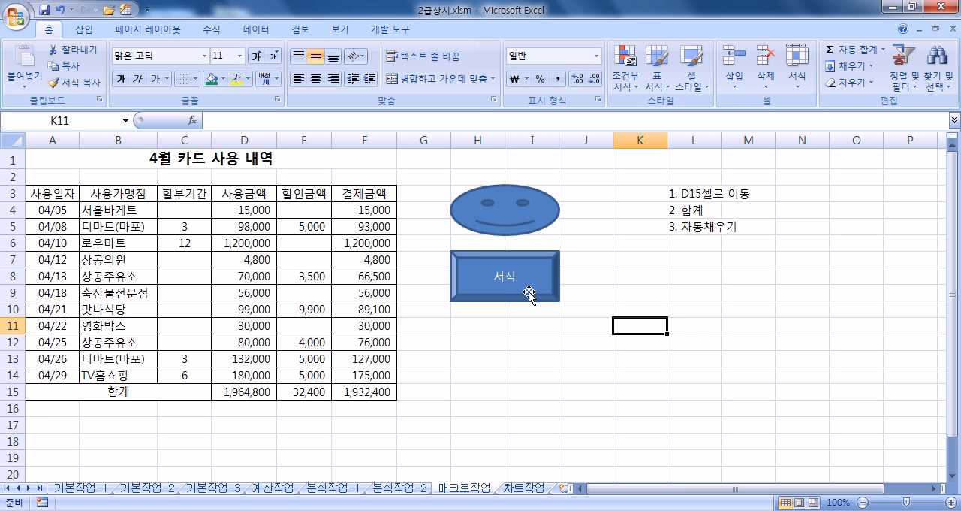
- Assign a new macro named 서식 to the bevel shape and start recording it
click(524, 298)
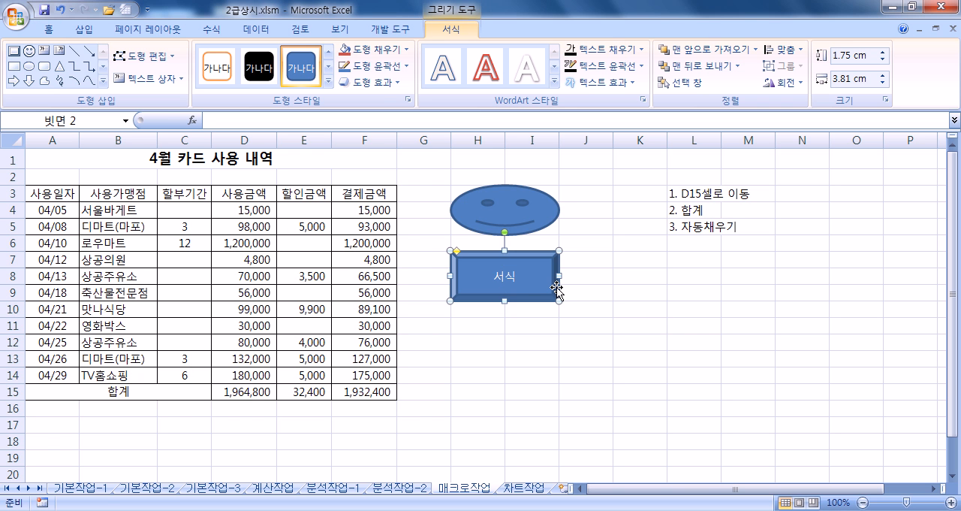
right_click(535, 268)
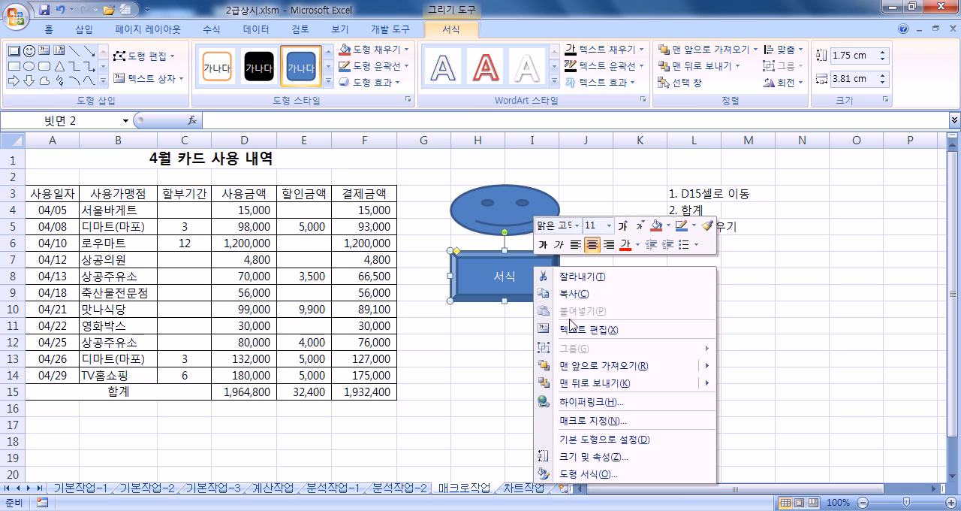
click(581, 422)
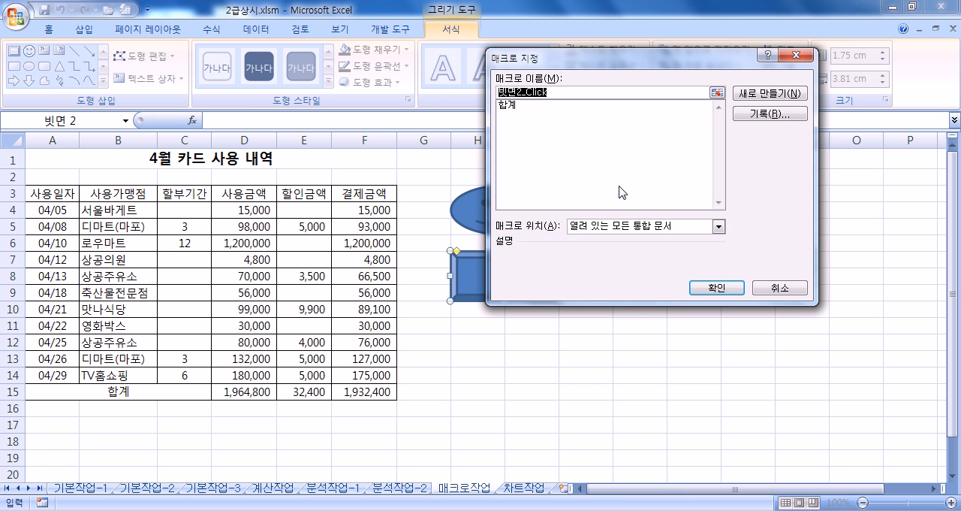
text(서식)
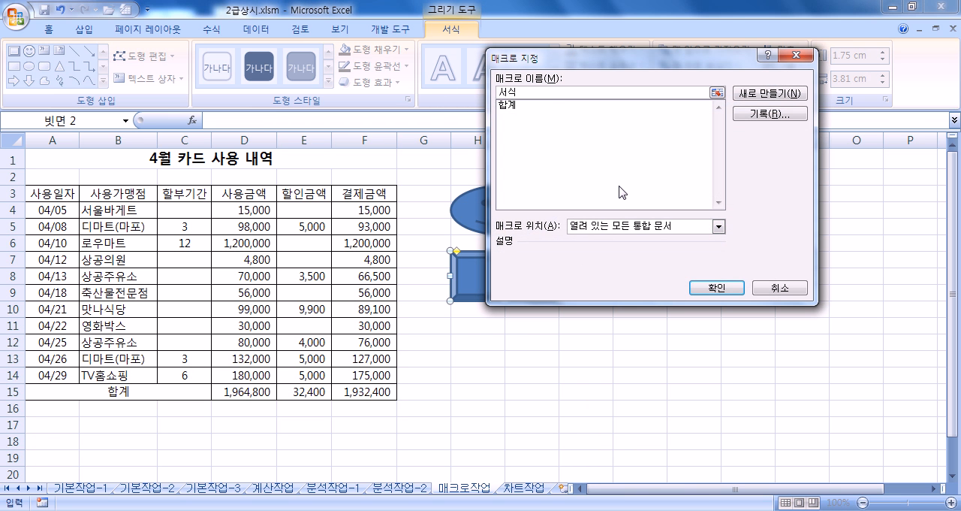
click(760, 113)
click(680, 266)
- Record a standard red font colour and standard blue fill on the headers A3:F3, and stop the macro recording
drag(26, 194, 391, 193)
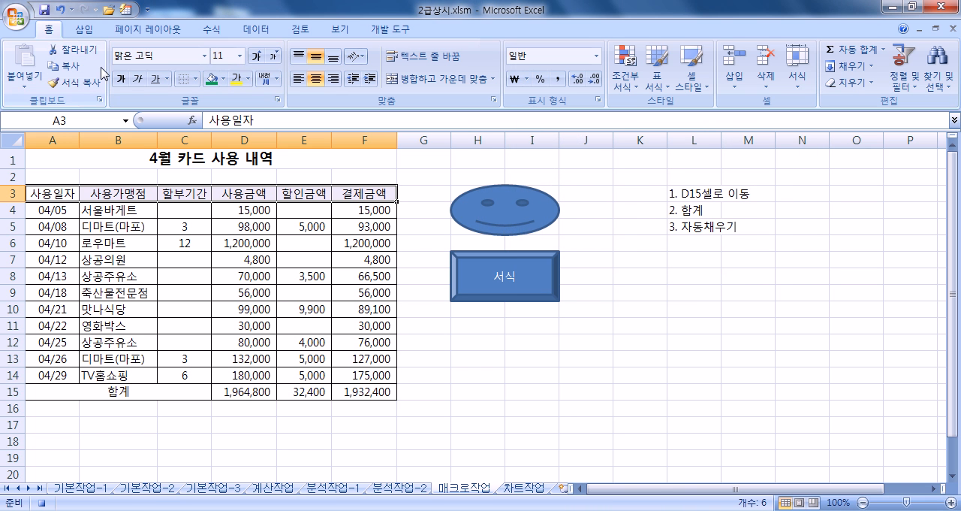
click(248, 80)
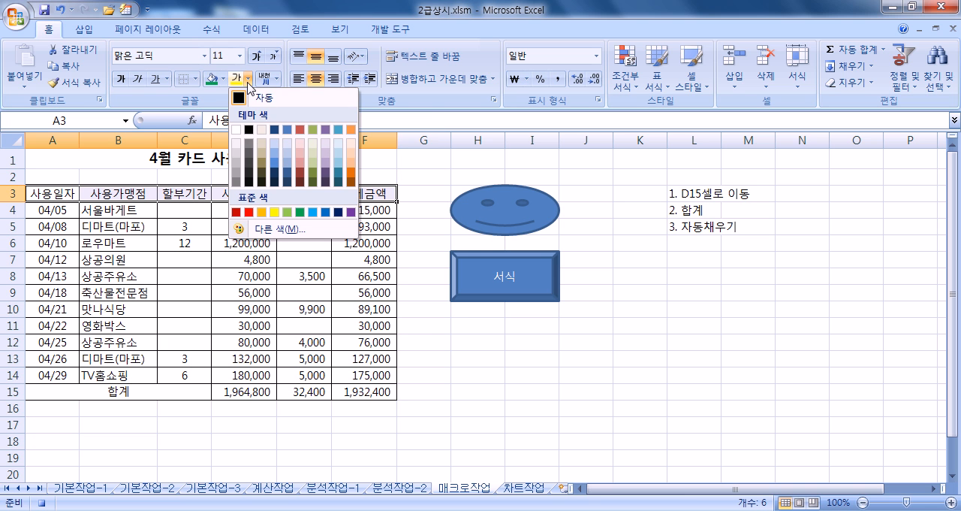
click(250, 212)
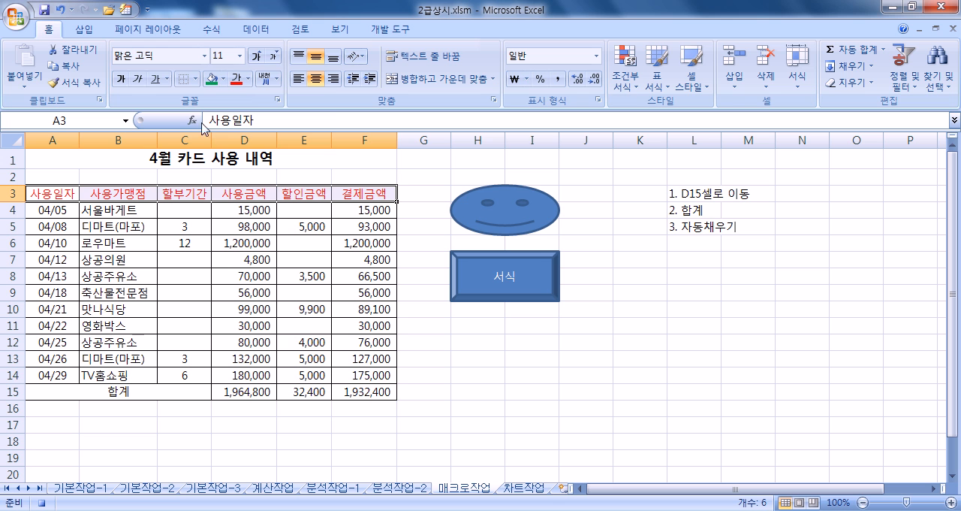
click(223, 78)
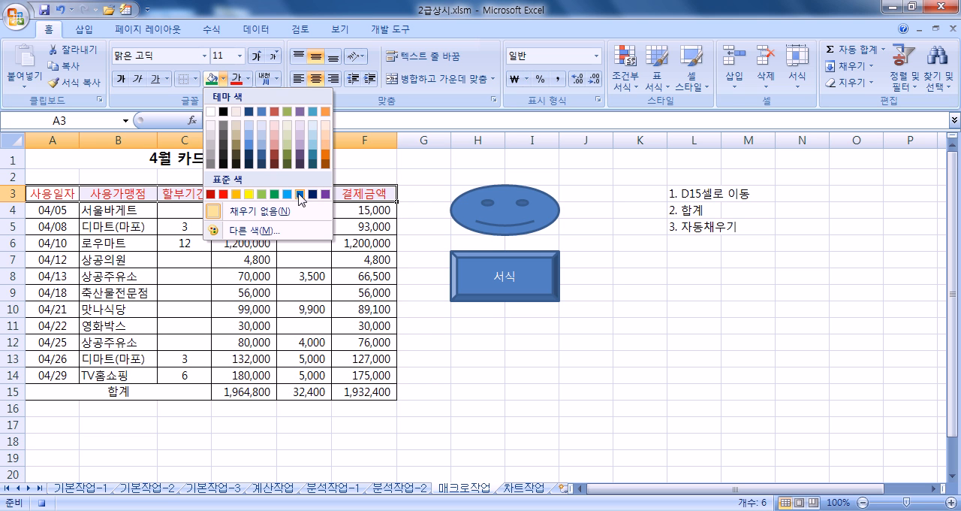
click(300, 196)
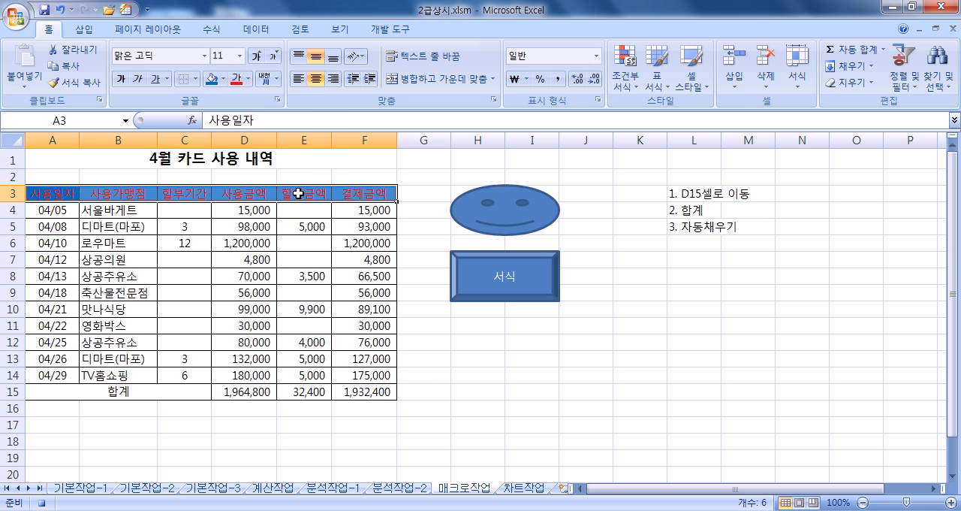
click(424, 201)
click(391, 29)
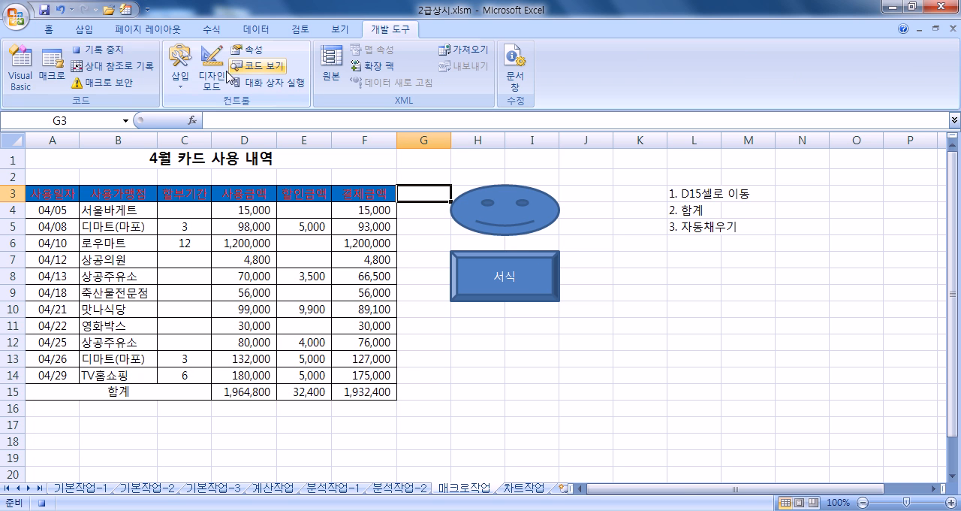
click(116, 50)
- Reset the headers A3:F3 to the automatic font colour and no fill
drag(55, 196, 361, 199)
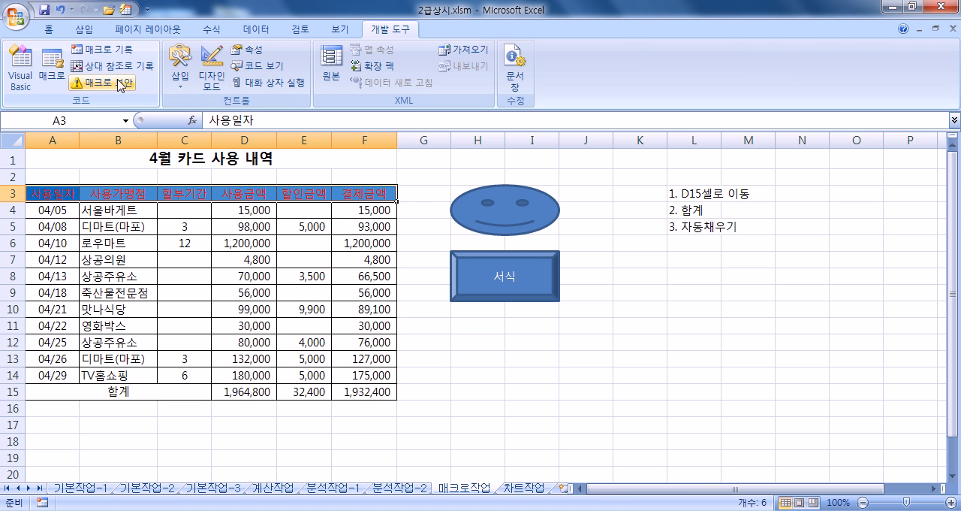
click(48, 30)
click(248, 79)
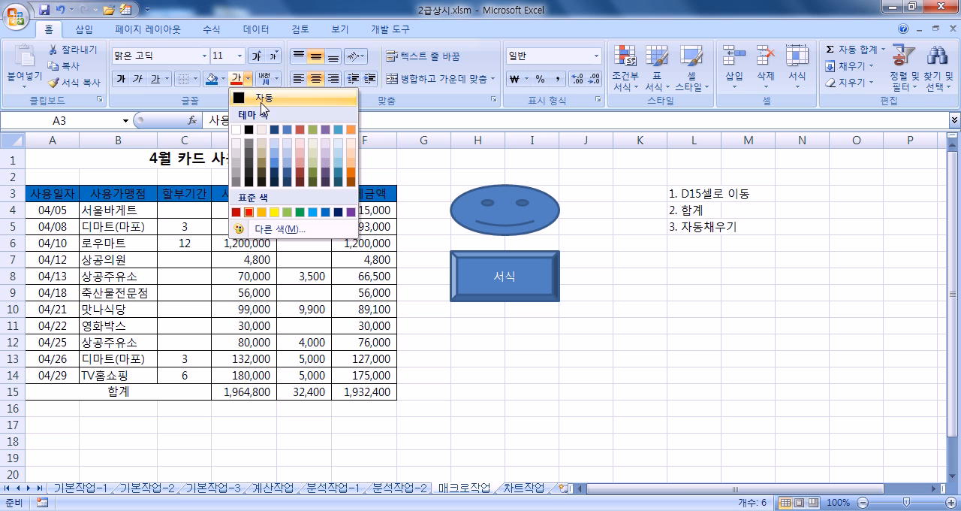
click(252, 95)
click(223, 78)
click(252, 211)
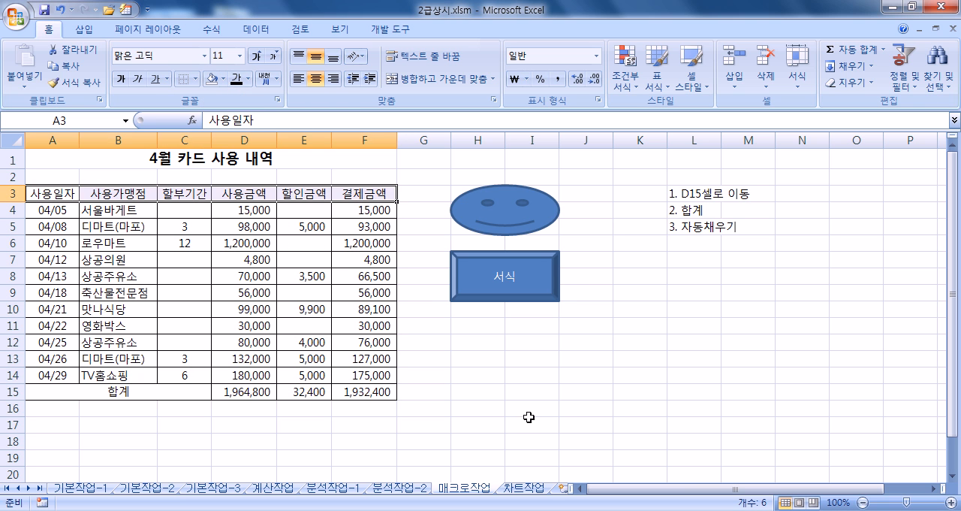
- Run the 서식 macro from the bevel shape to test it on the header row
click(519, 422)
click(547, 288)
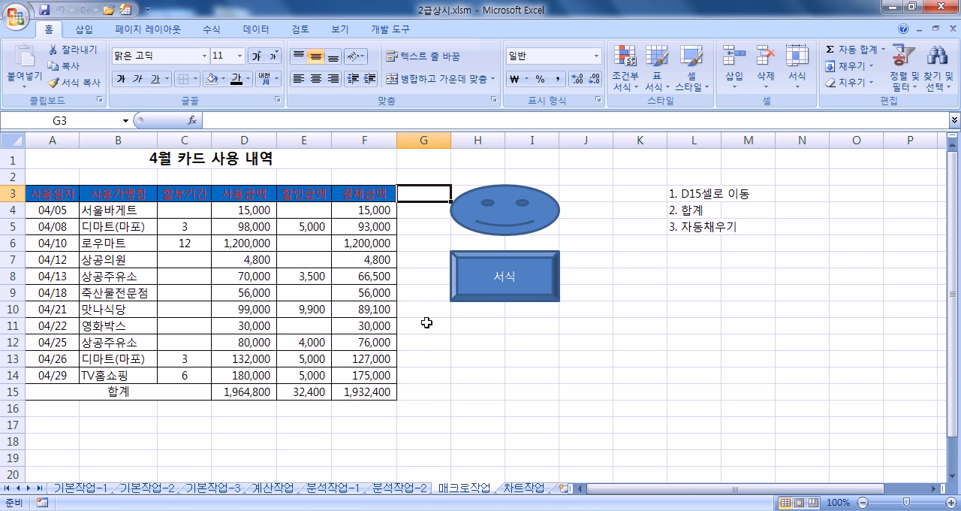
click(540, 391)
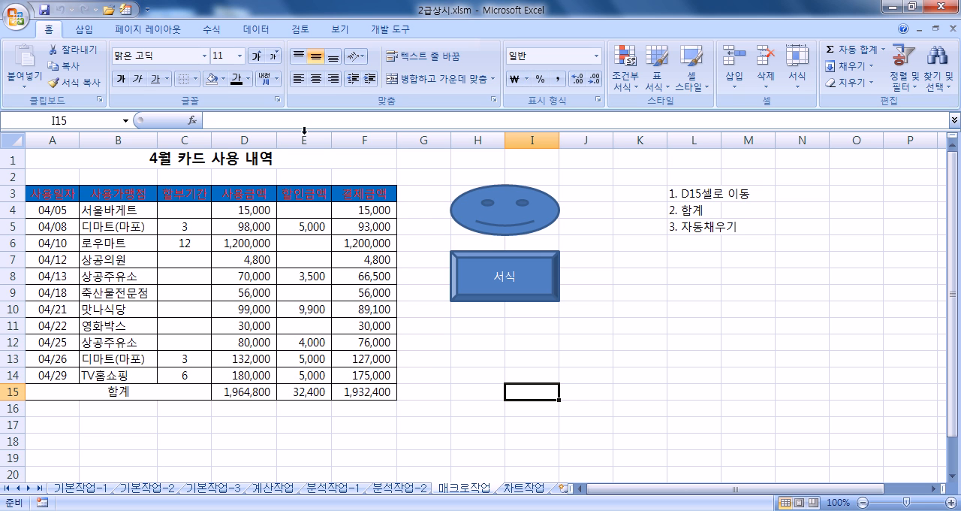
- Save the workbook and switch to the 차트작업 sheet
click(45, 11)
click(17, 15)
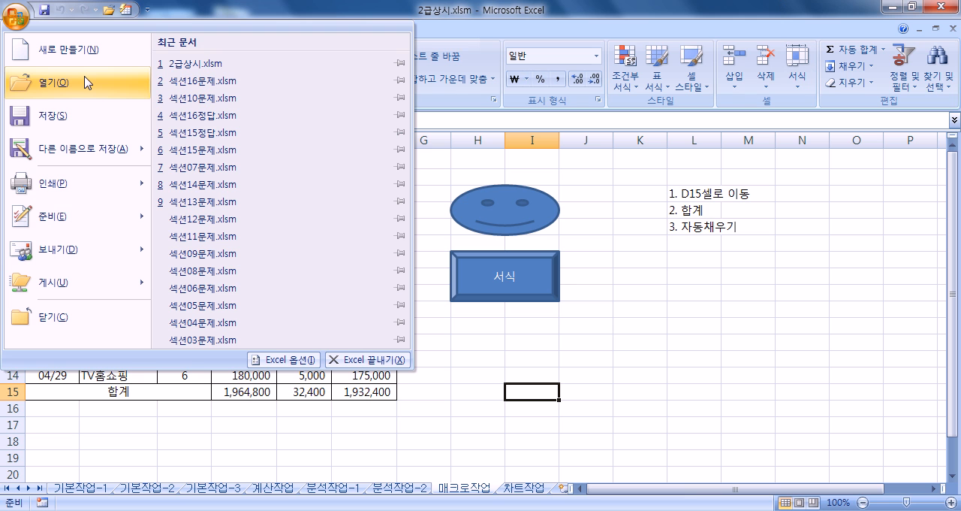
click(701, 304)
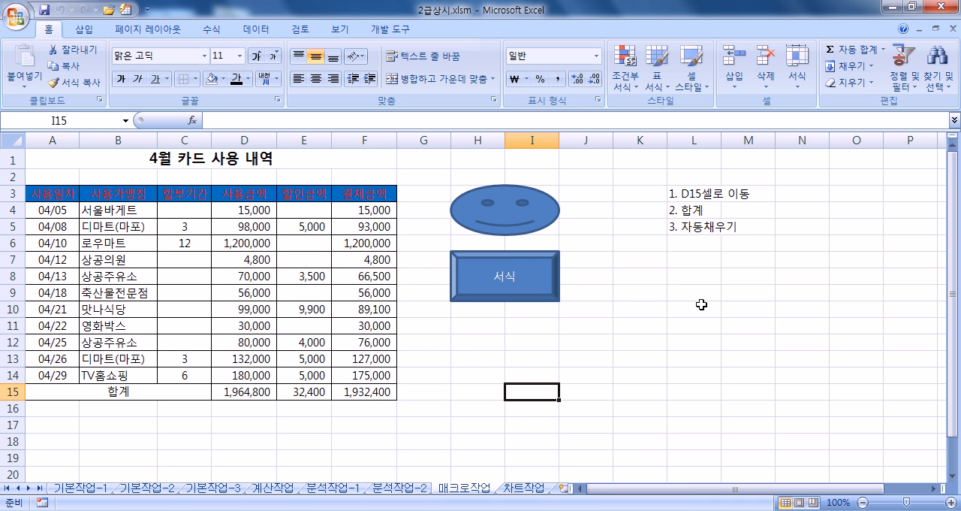
click(535, 489)
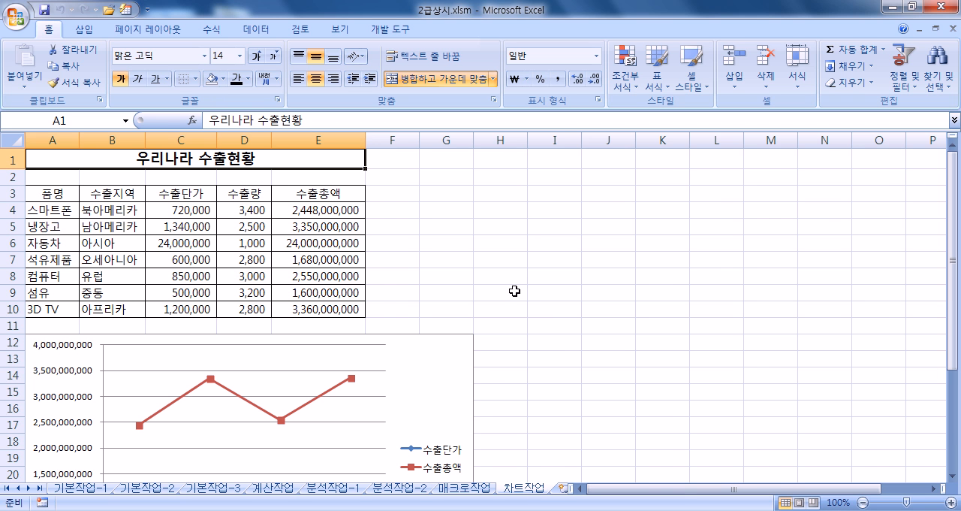
- Change the 수출총액 series in the line chart to a clustered column (묶은 세로 막대형) chart type
scroll(514, 290, down, 3)
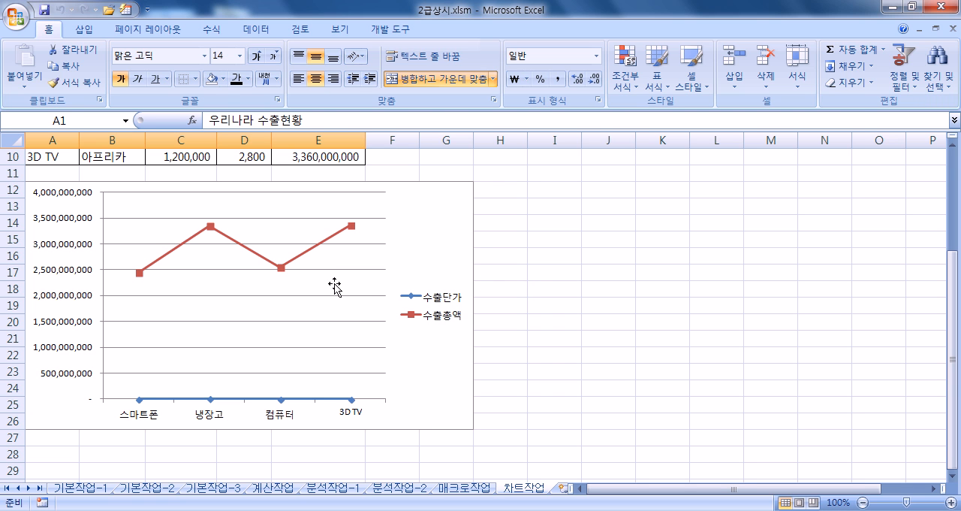
click(306, 255)
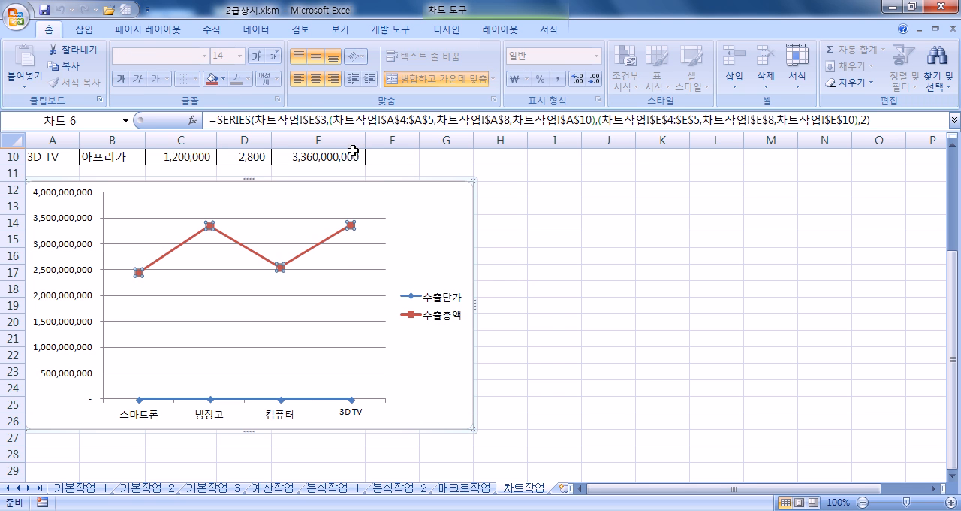
click(446, 40)
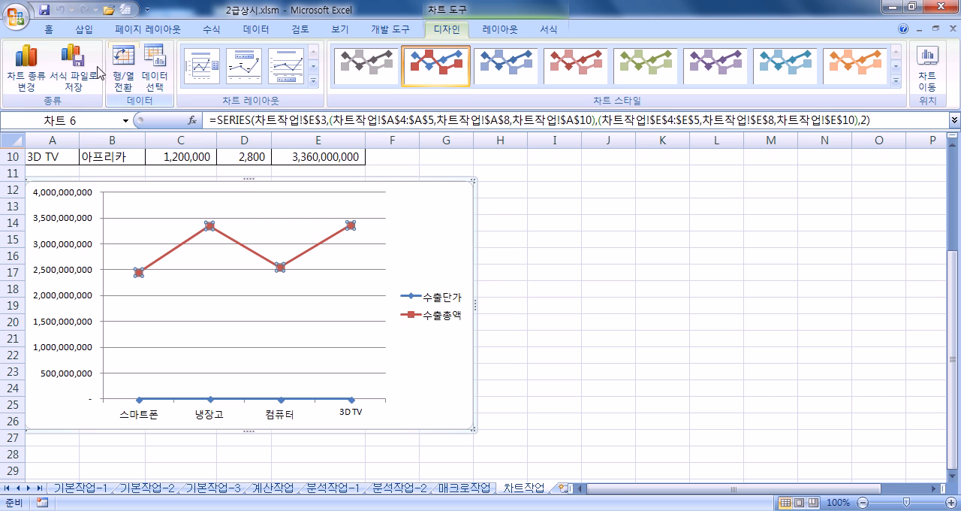
click(20, 73)
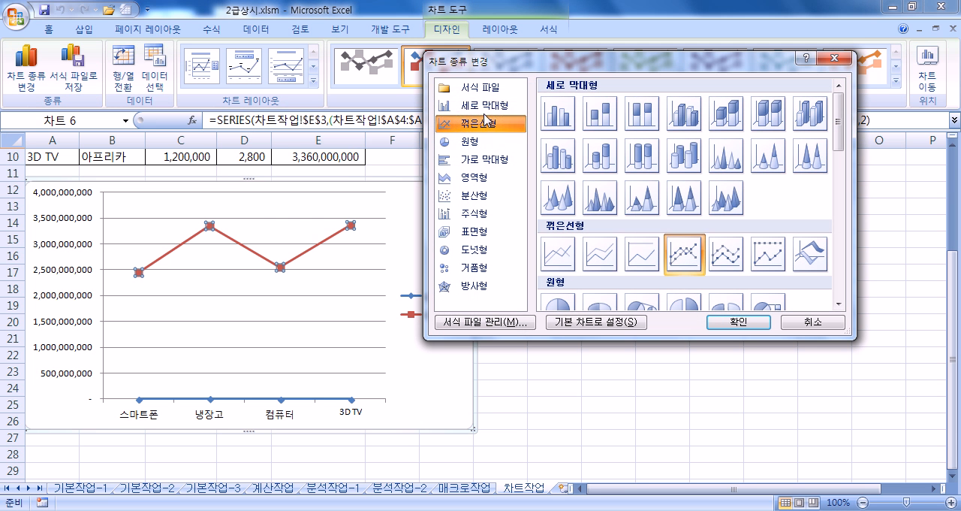
click(484, 110)
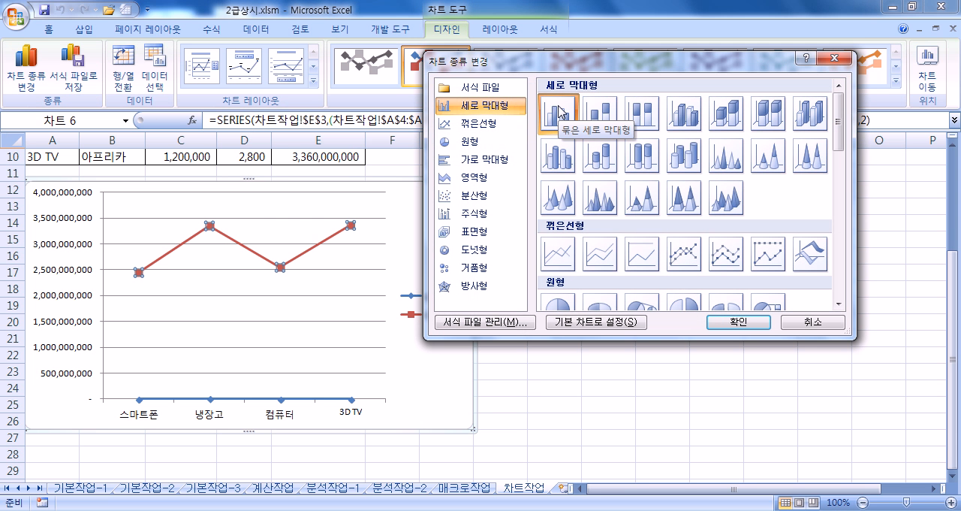
click(719, 323)
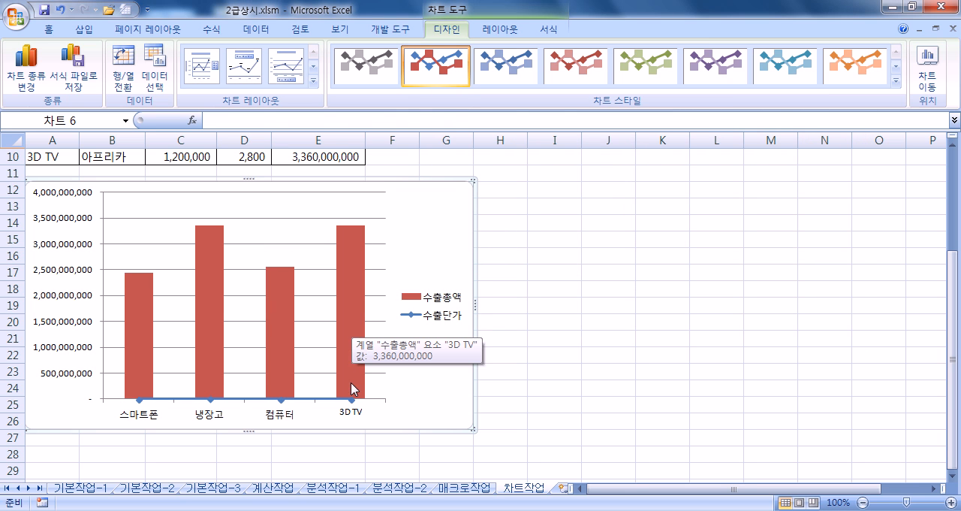
- Plot the 수출총액 column series on the secondary axis (보조 축)
click(343, 281)
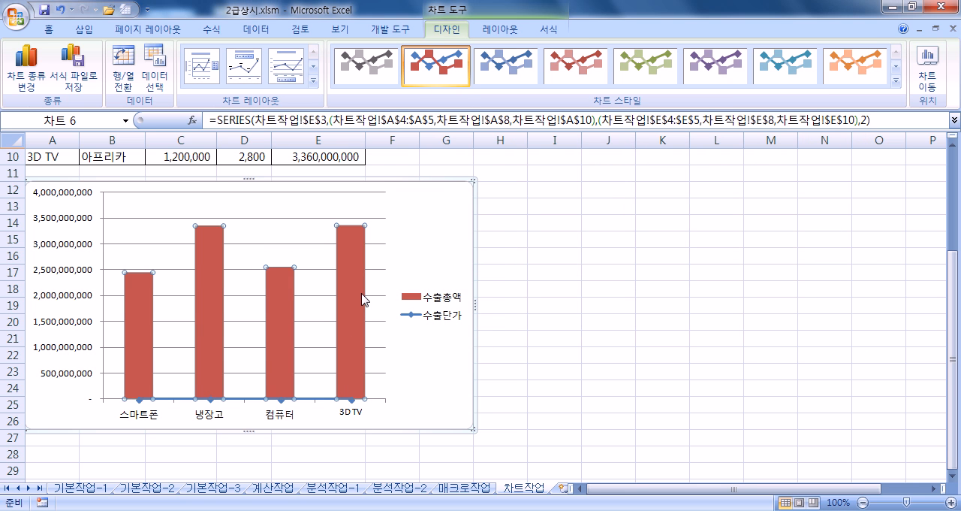
double_click(363, 299)
drag(485, 63, 687, 48)
click(635, 234)
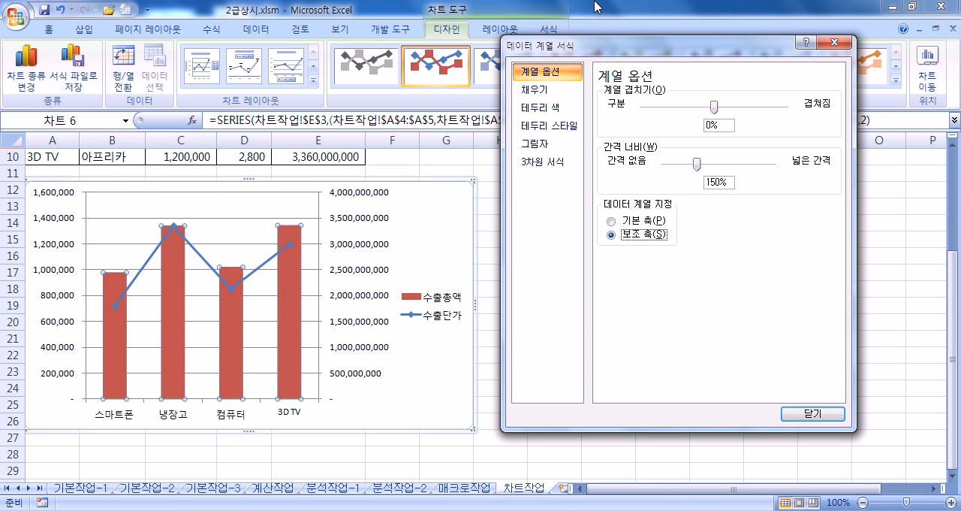
- Fix the major unit of the chart's primary vertical axis at 400000
click(67, 275)
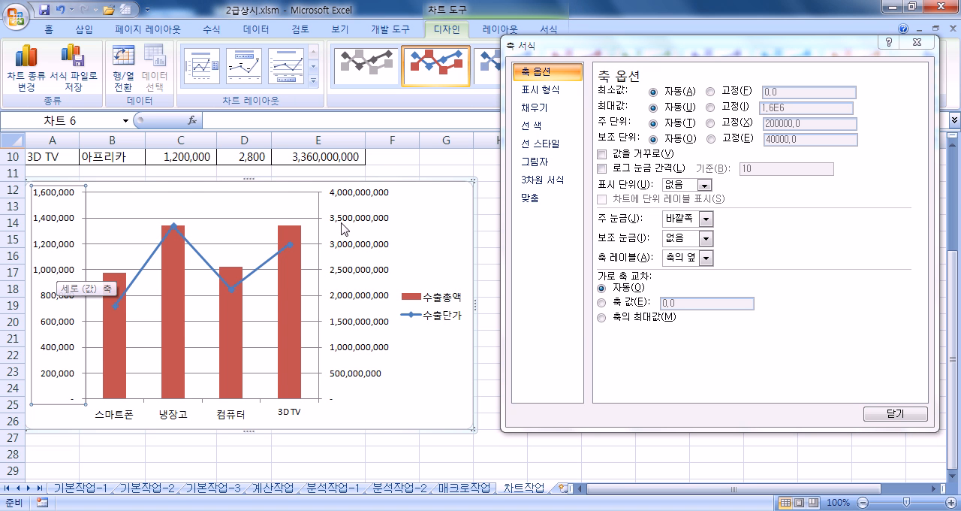
click(710, 124)
drag(772, 124, 747, 122)
text(4)
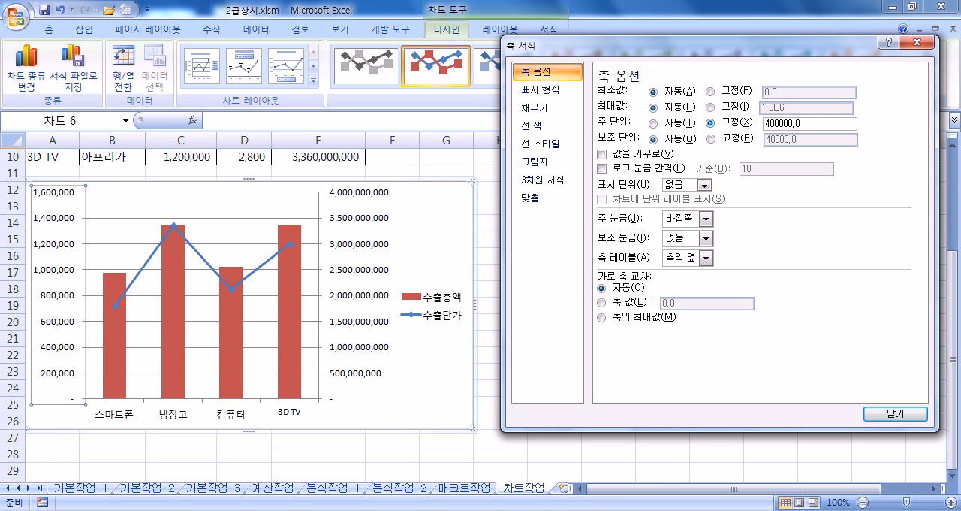
click(378, 223)
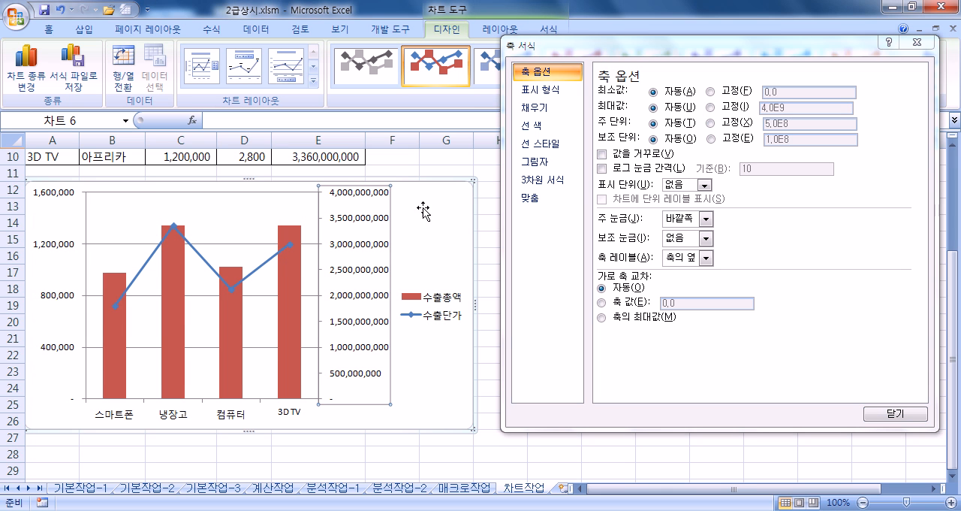
click(717, 126)
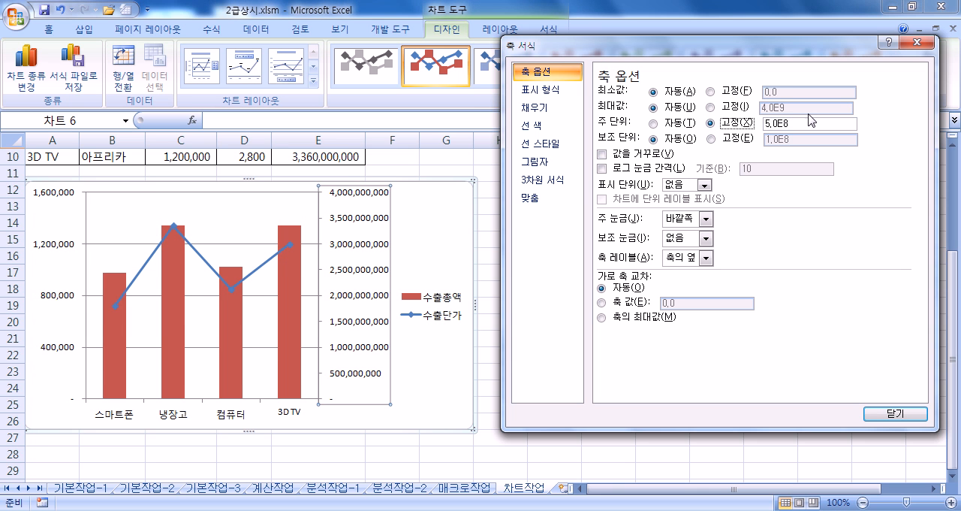
double_click(778, 124)
text(1000000000)
click(719, 124)
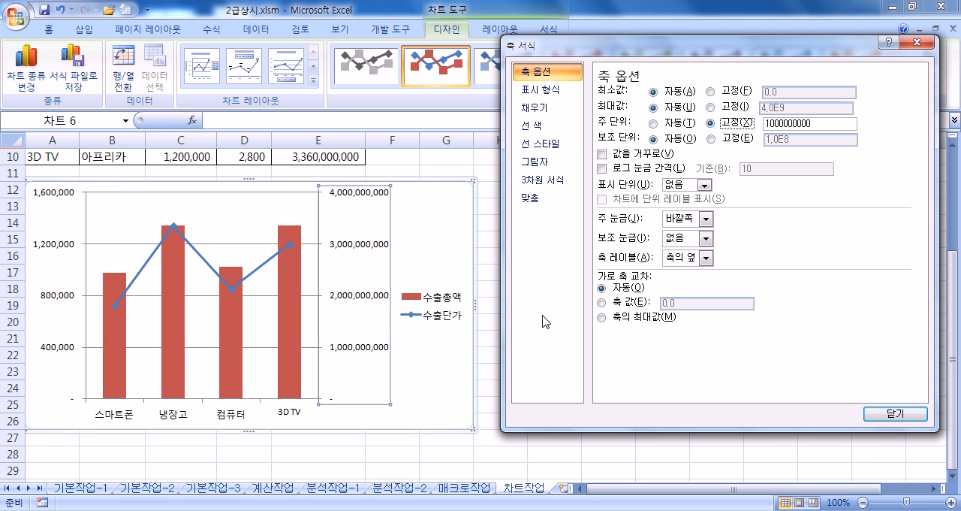
- Add a title above the chart (차트 위) and set its fill to none (채우기 없음)
drag(599, 44, 596, 156)
click(503, 30)
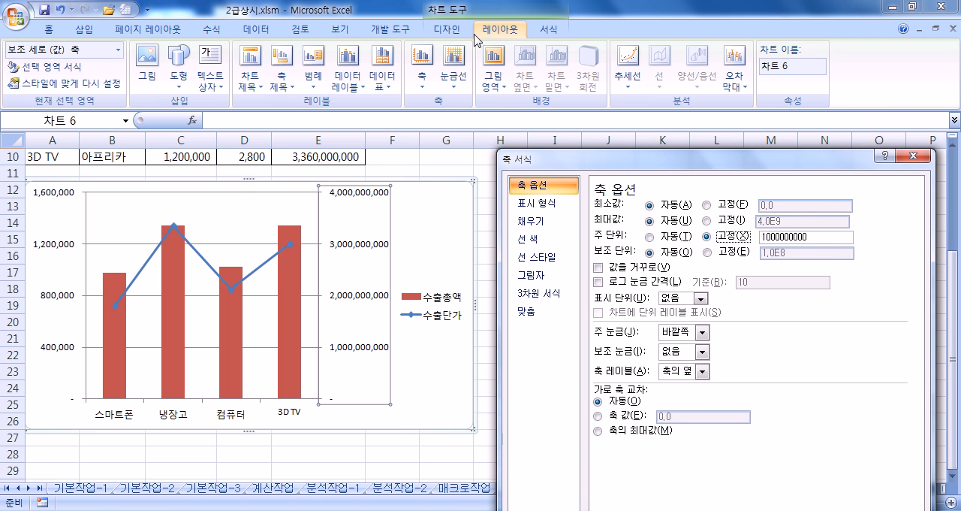
click(252, 77)
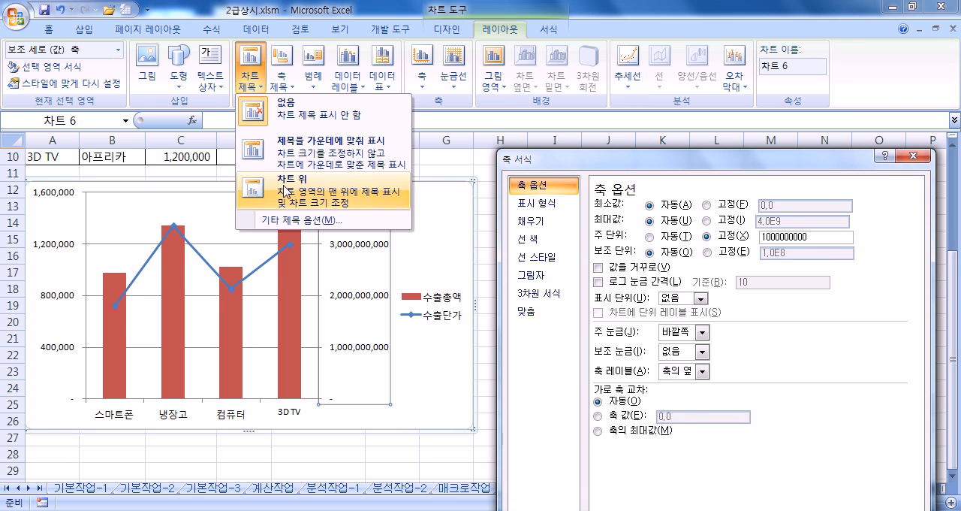
click(251, 239)
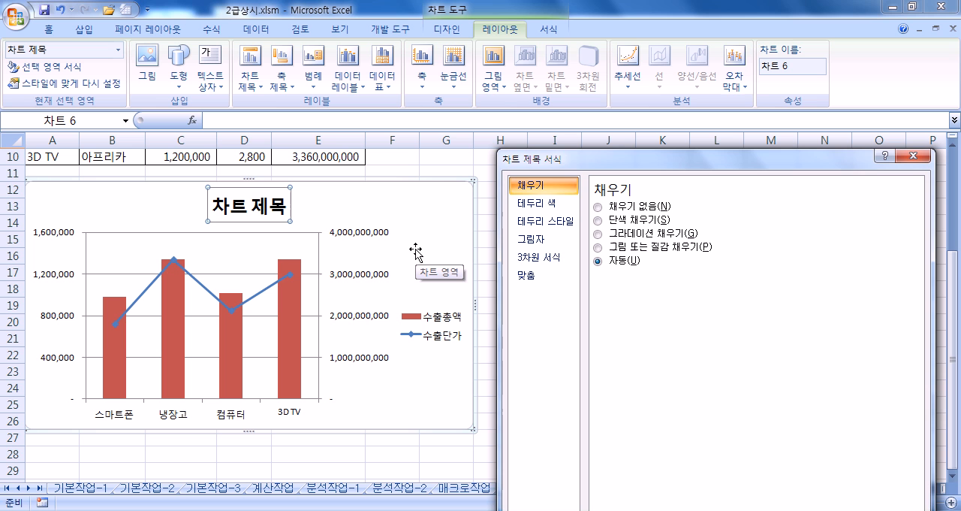
key(alt+s)
key(alt+p)
key(alt+n)
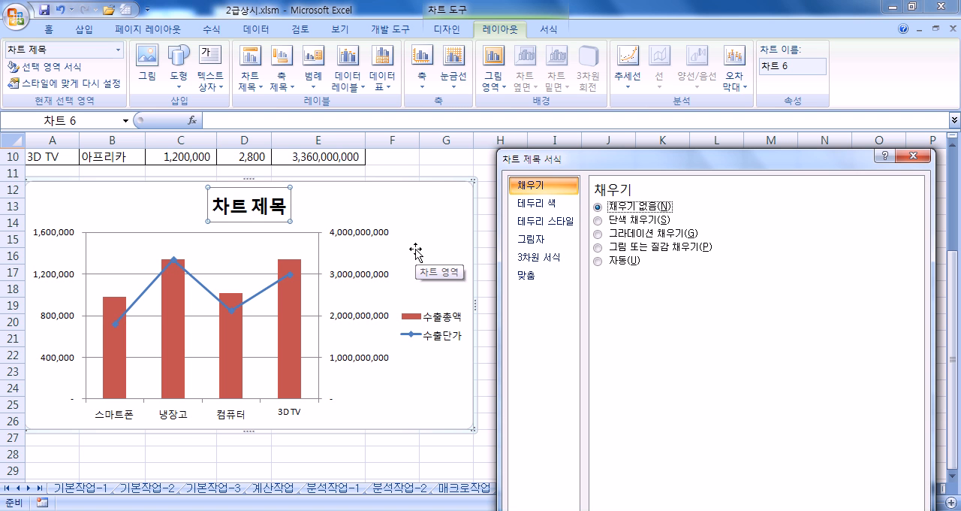
- Replace the placeholder chart title text with "가전제품 수출현황"
click(287, 222)
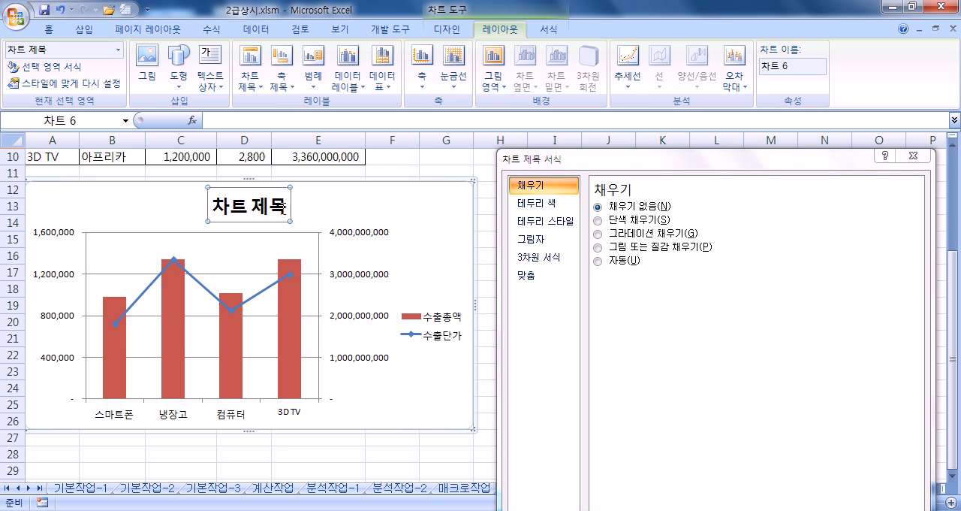
click(268, 201)
text(가전제품 )
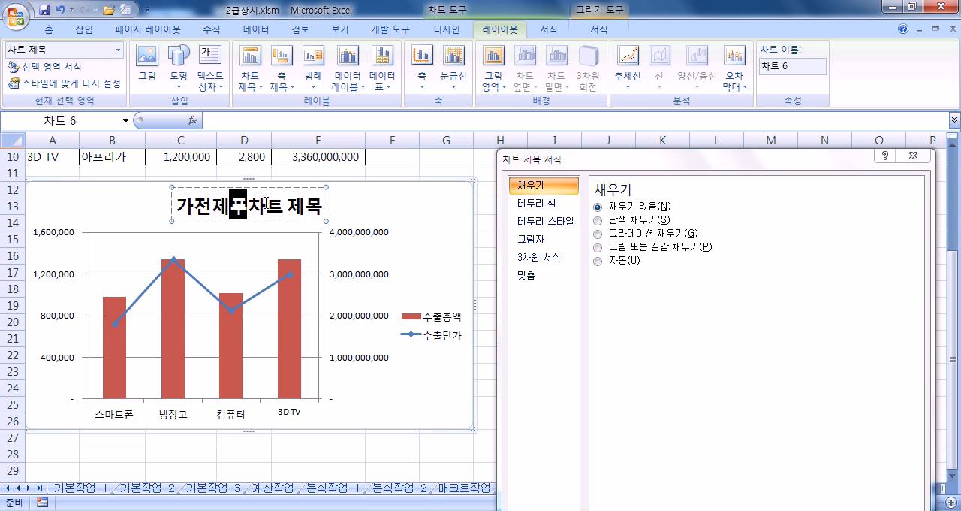
text(수출현황)
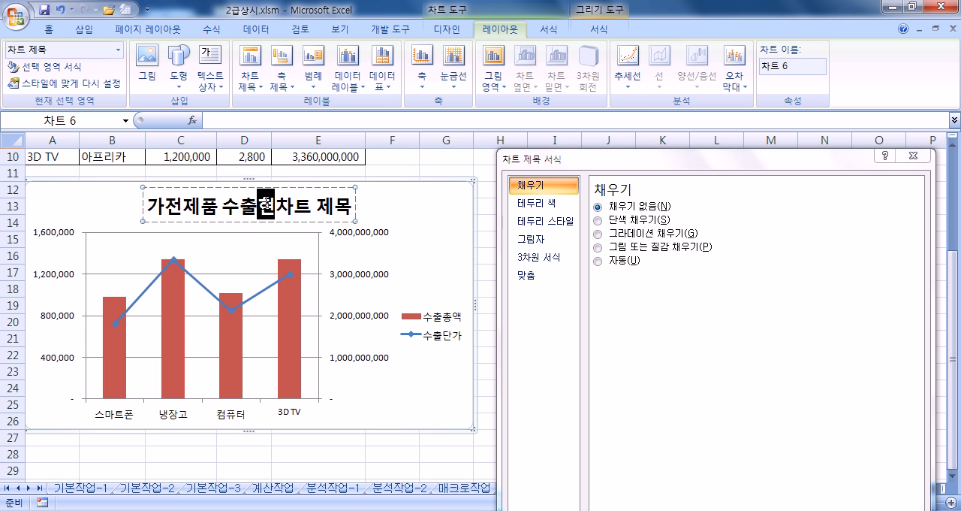
key(Delete)
key(Delete)
key(Delete)
key(Delete)
key(Delete)
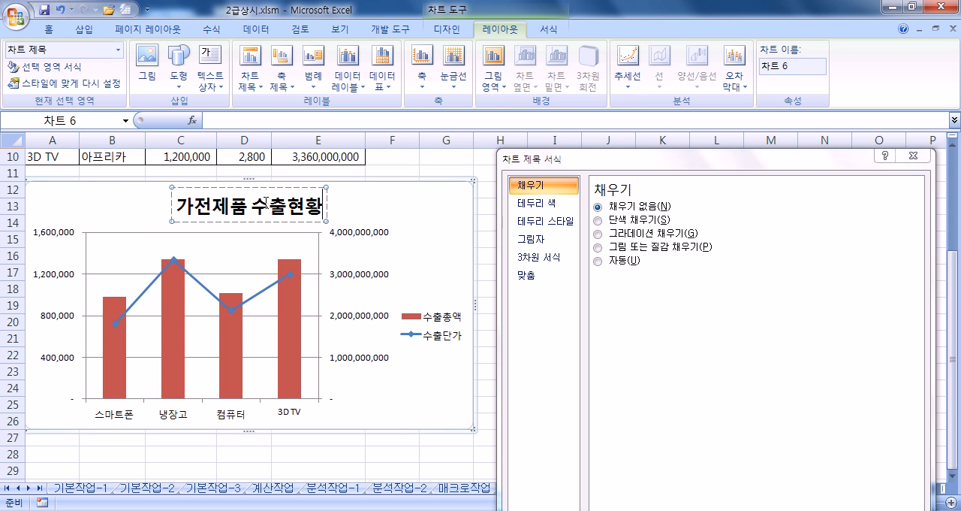
- Format the chart title in the 궁서체 font at size 16 with italic style
click(215, 186)
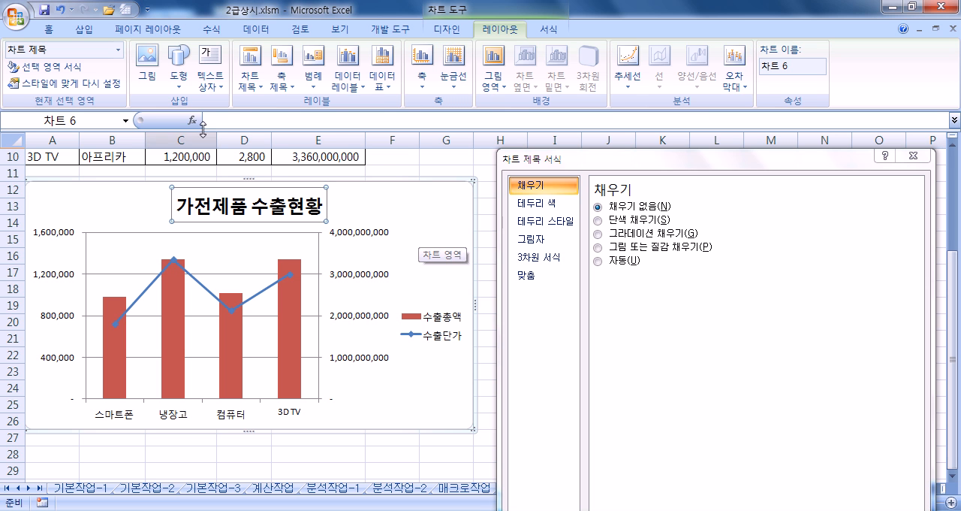
click(49, 29)
click(186, 58)
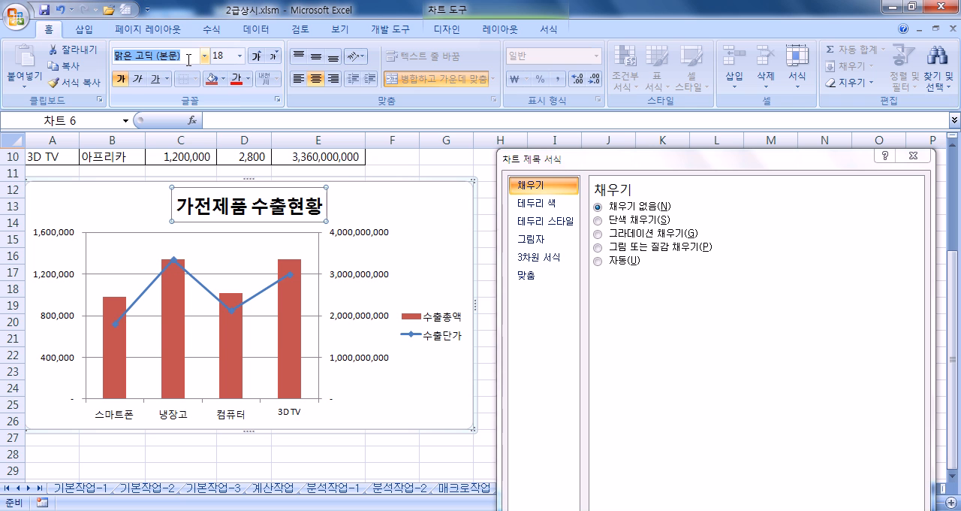
text(궁서체)
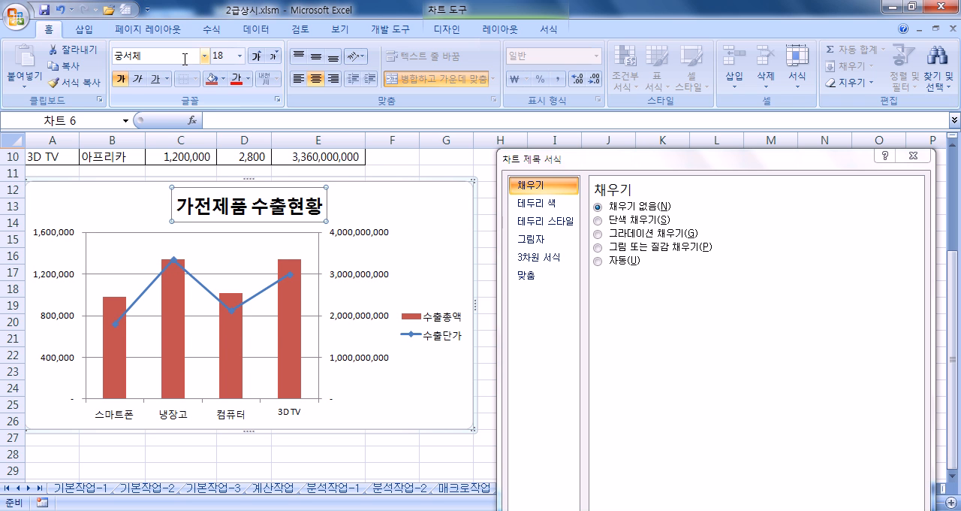
key(Return)
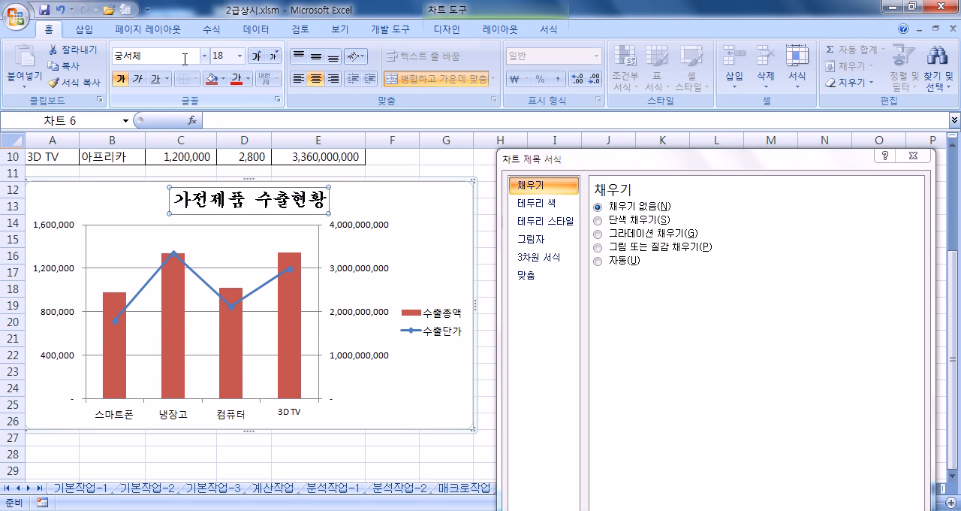
click(275, 60)
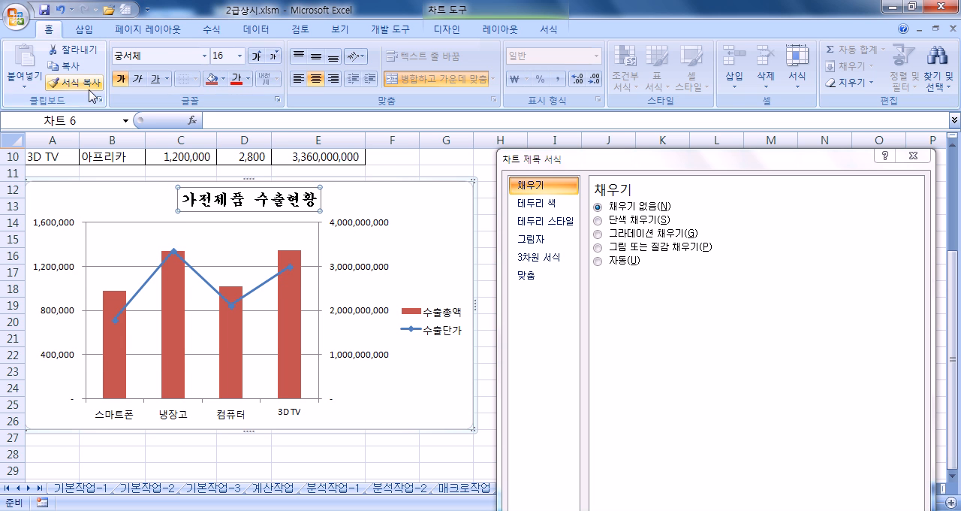
click(137, 79)
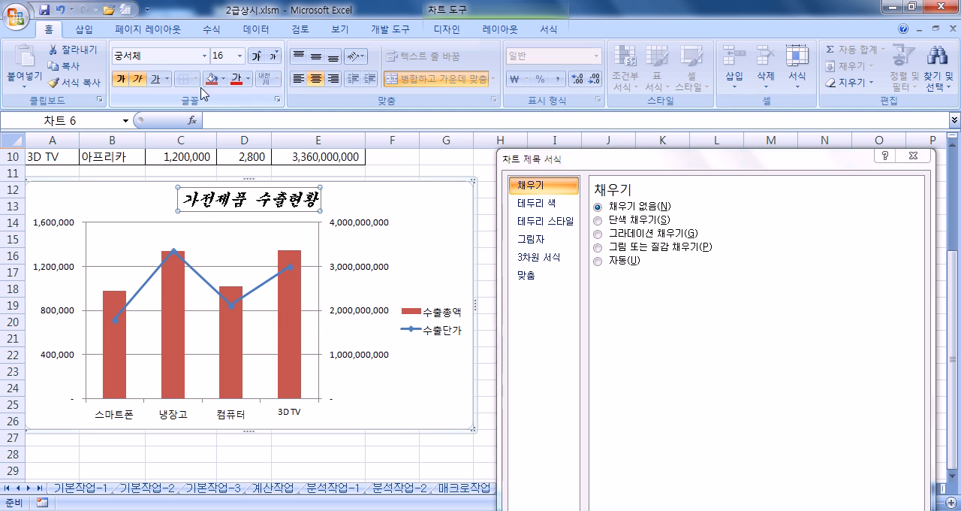
click(160, 77)
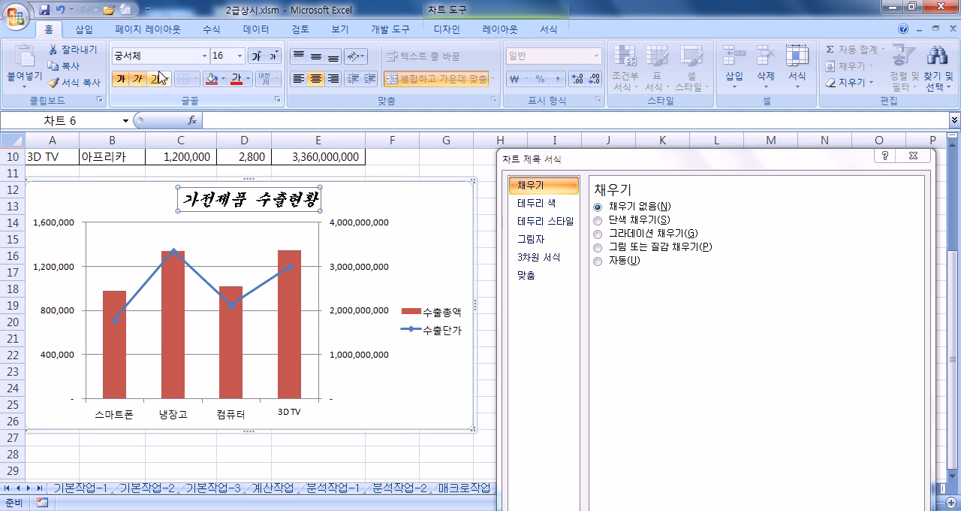
- Add a data label to only the 3D TV column of the 수출총액 series, showing both category name and value
click(297, 312)
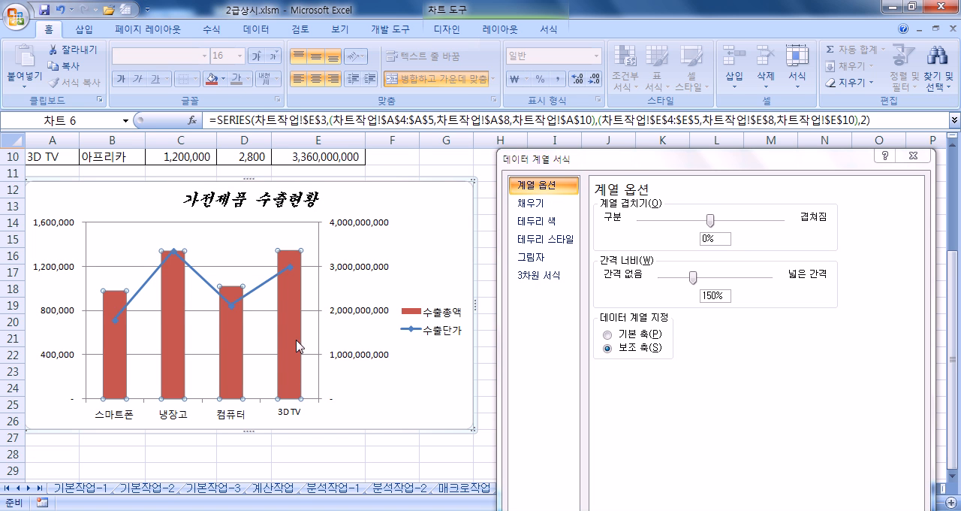
click(286, 297)
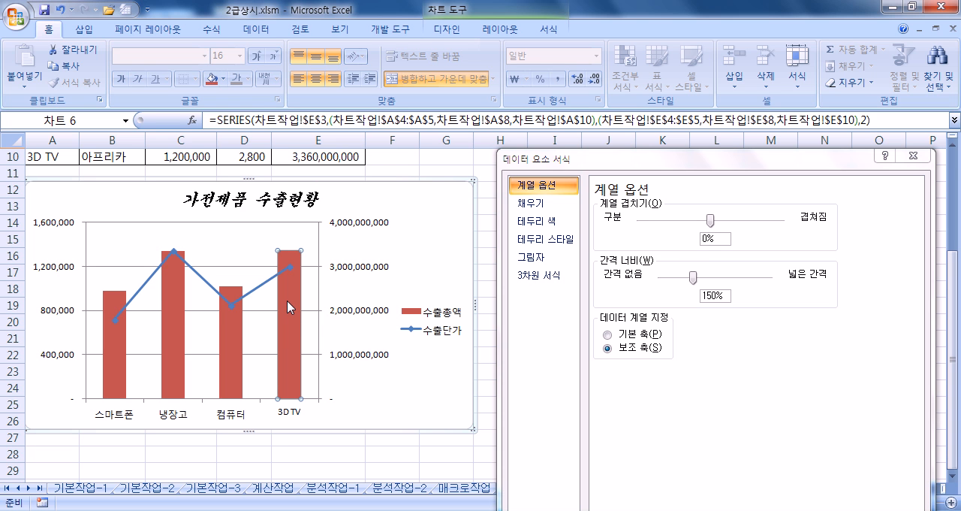
right_click(289, 301)
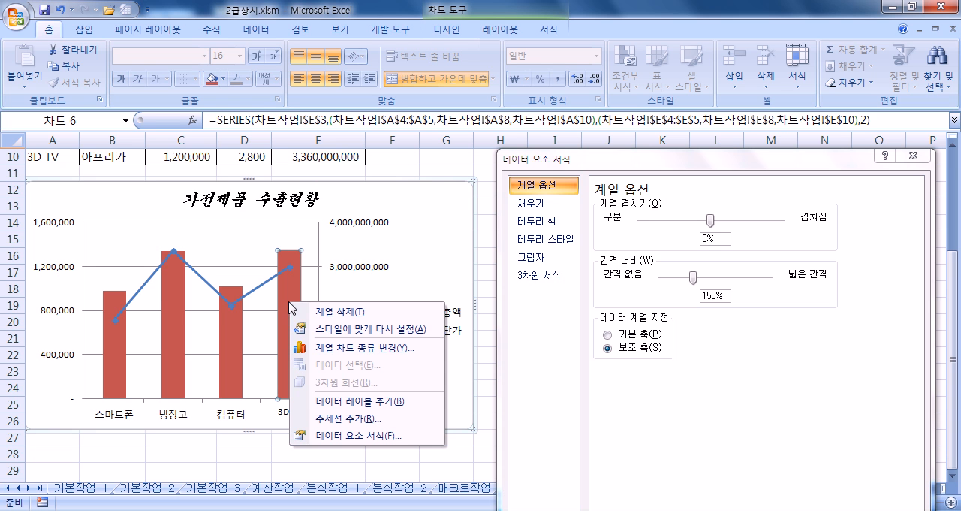
click(339, 402)
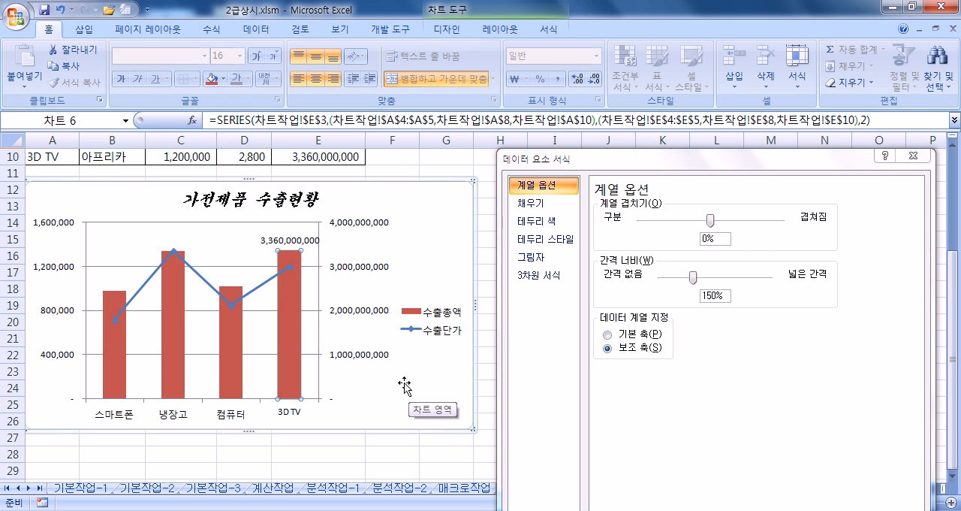
click(298, 248)
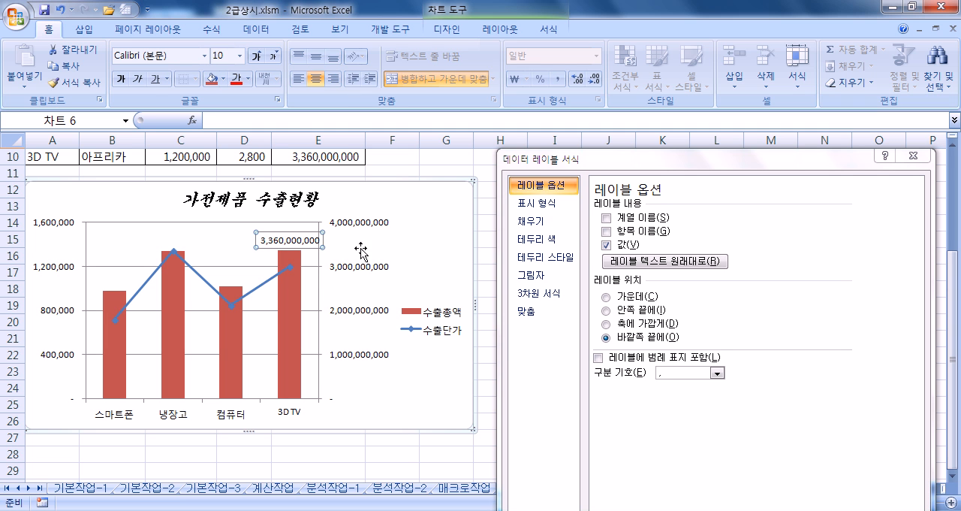
click(606, 233)
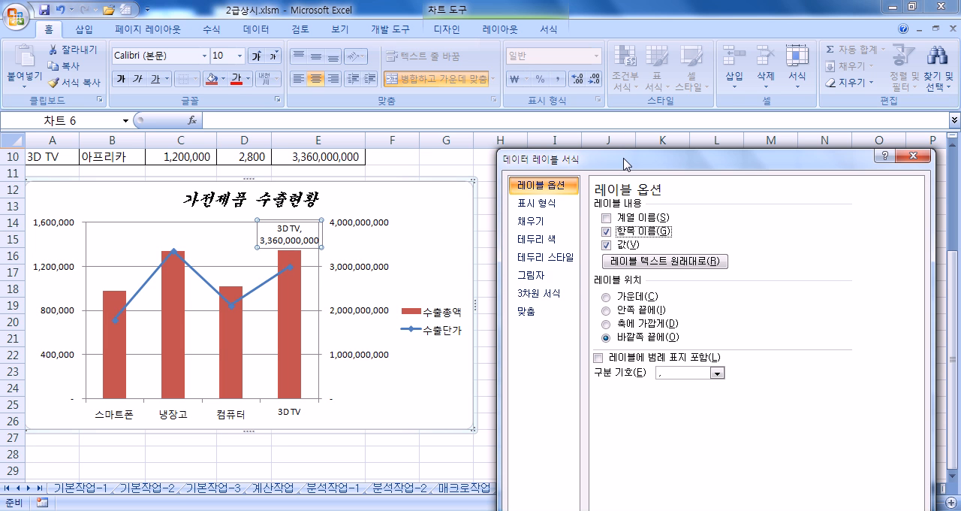
- Place the chart legend at the bottom (아래쪽) of the chart
drag(625, 163, 630, 121)
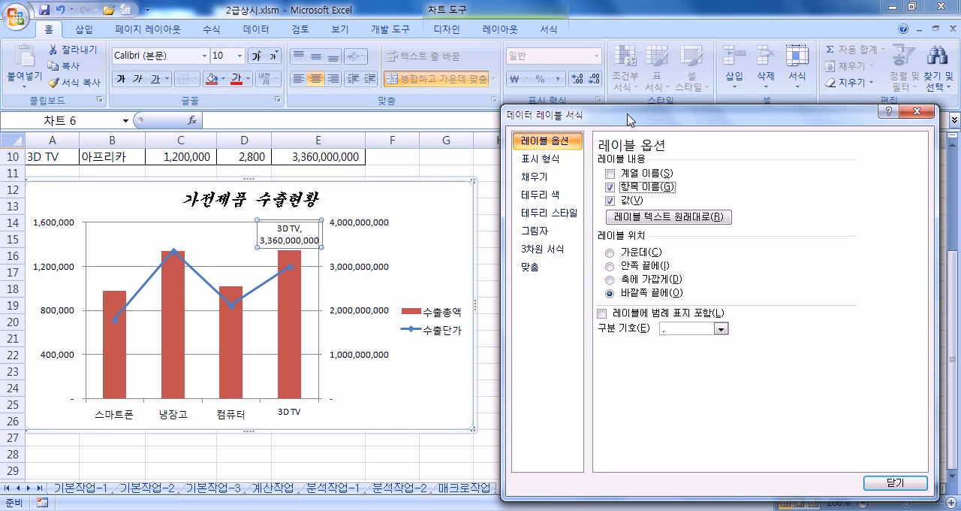
click(448, 333)
click(610, 190)
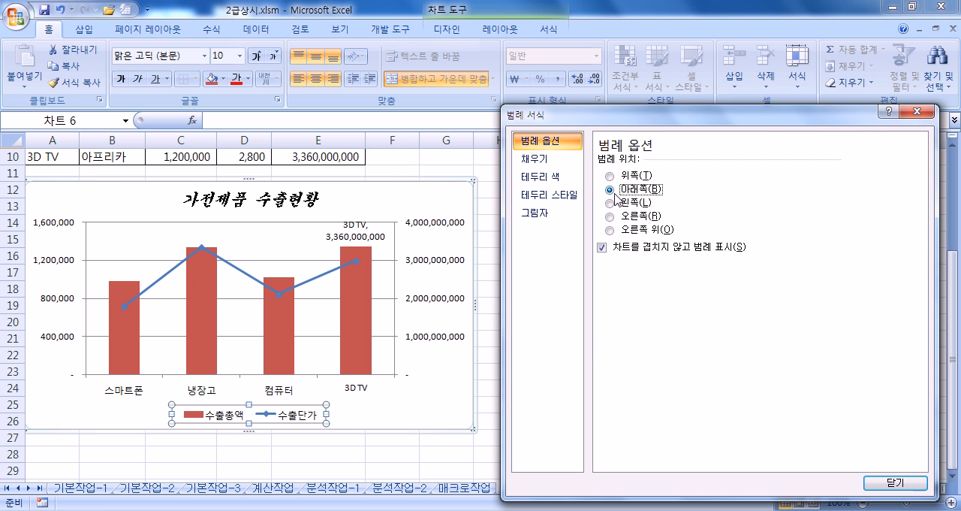
- Give the chart area a 3 pt border with rounded corners (둥근 모서리)
click(448, 202)
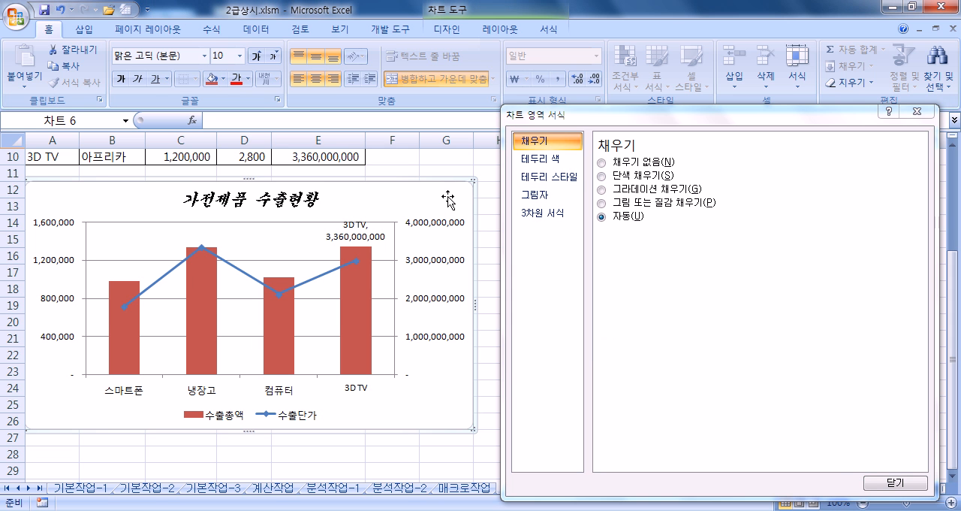
click(544, 183)
click(721, 158)
click(721, 159)
click(721, 158)
click(721, 159)
click(721, 159)
click(721, 159)
click(721, 158)
click(721, 158)
click(721, 159)
click(602, 320)
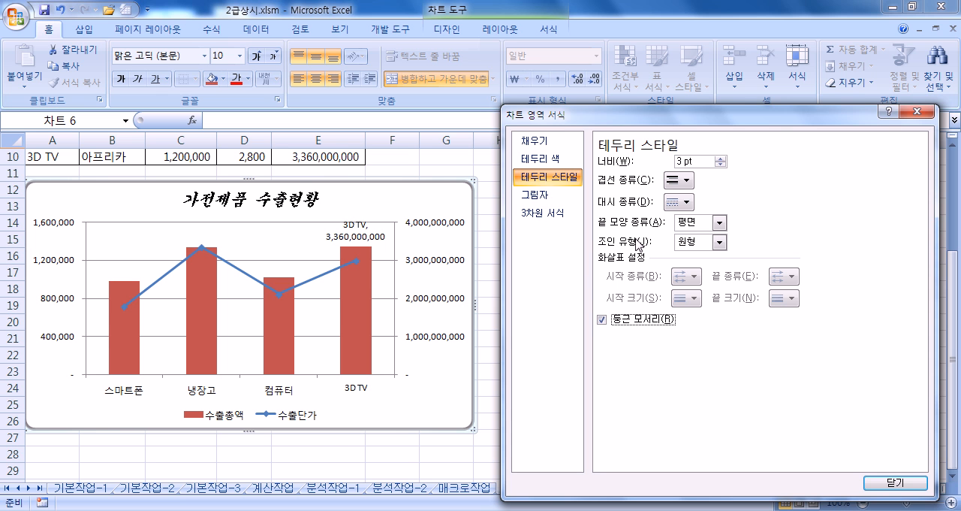
click(885, 483)
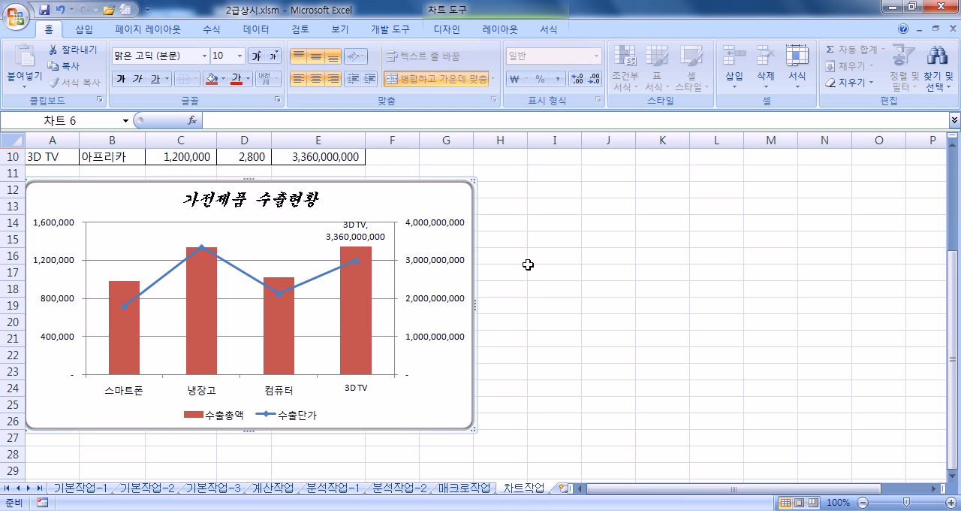
- Open the workbook 2급B형.xlsm from the 04 실전모의고사 folder, entering its file password
click(16, 13)
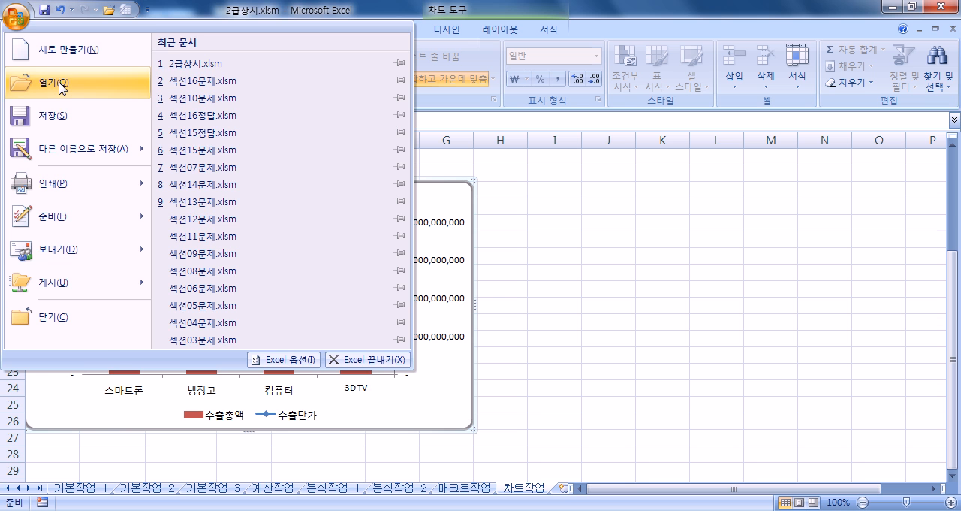
click(61, 87)
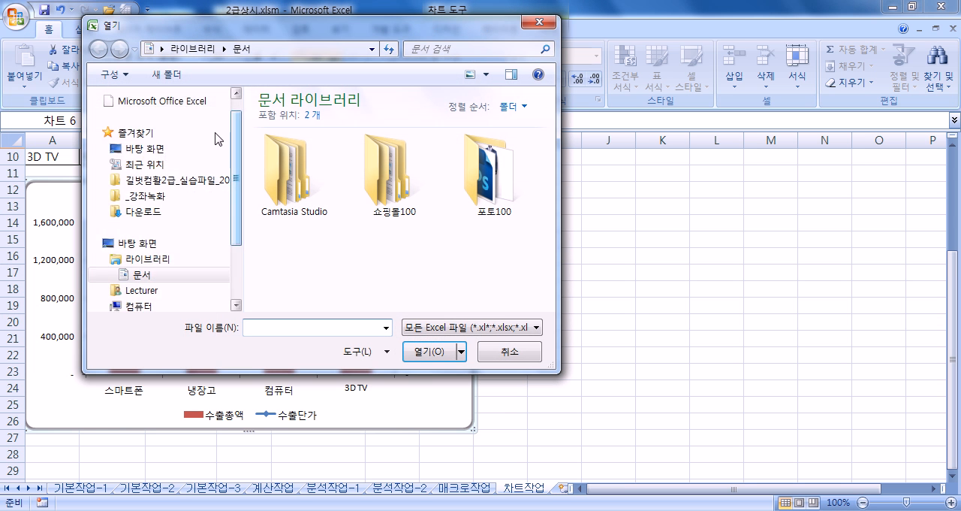
click(191, 180)
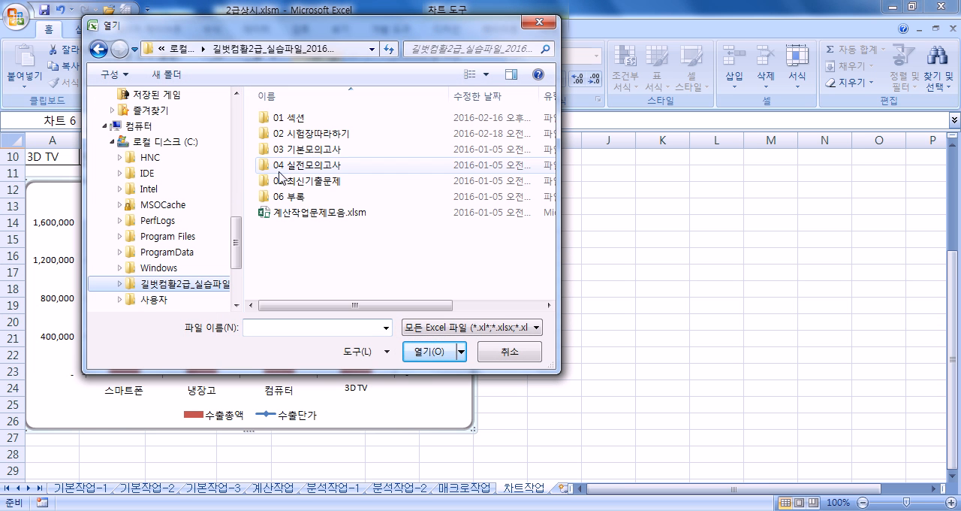
double_click(308, 170)
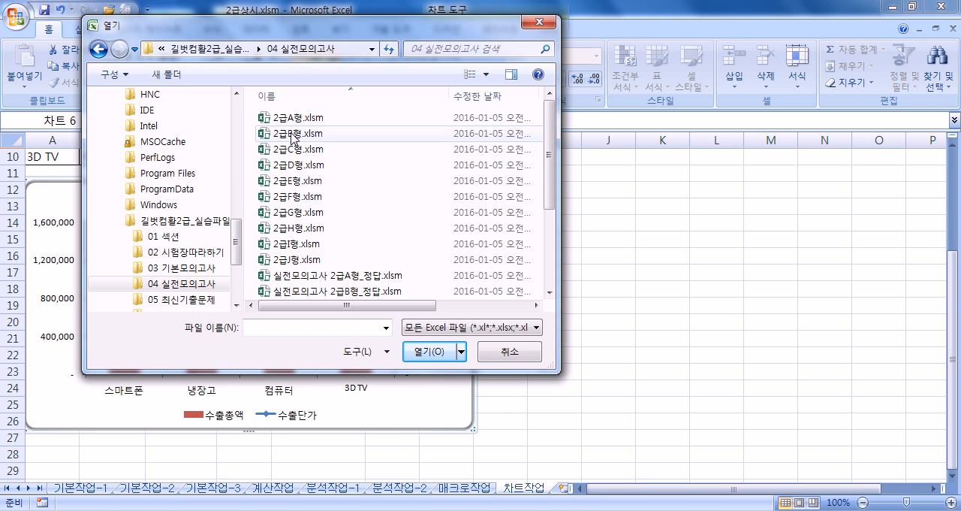
double_click(292, 135)
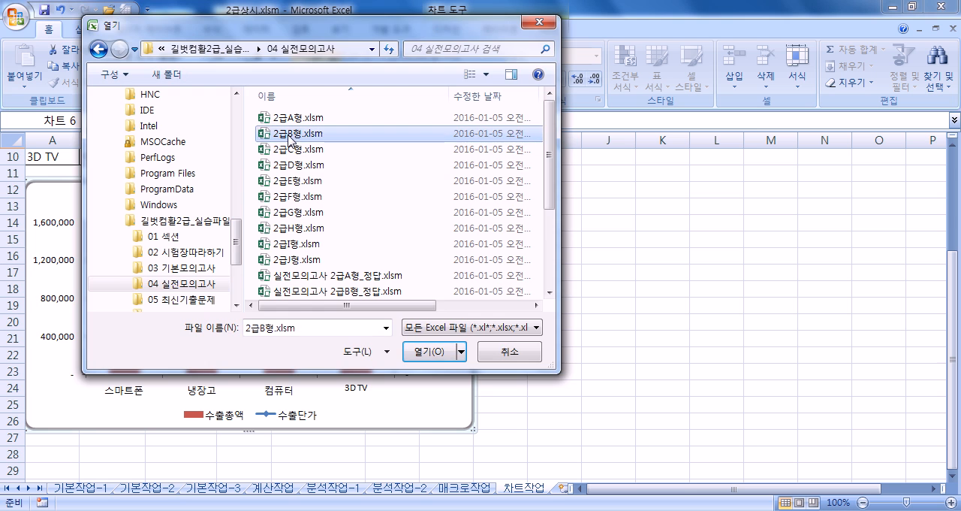
text(**)
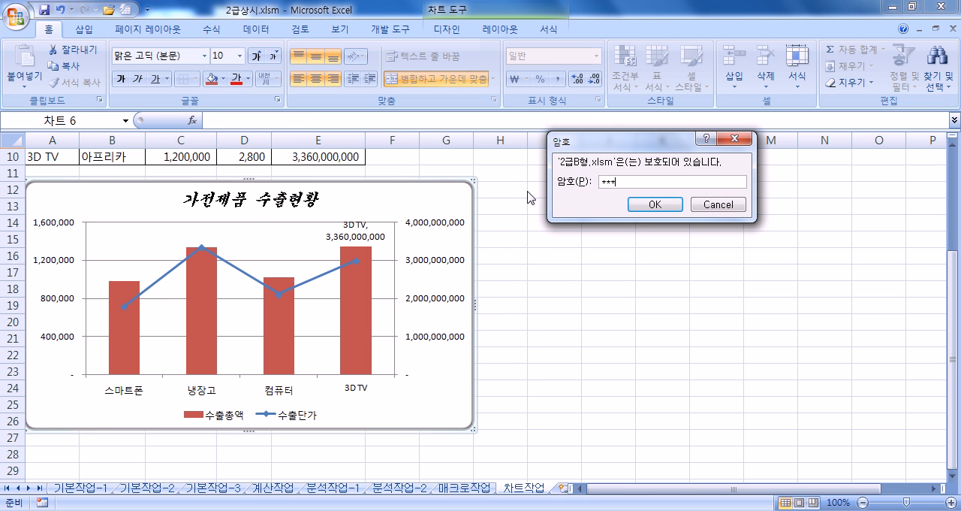
text(****)
key(Return)
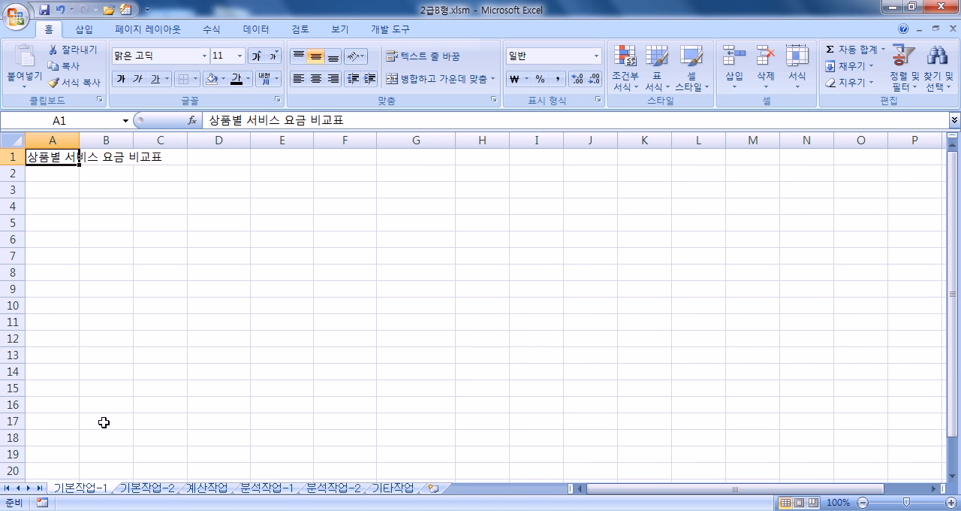
drag(51, 194, 242, 260)
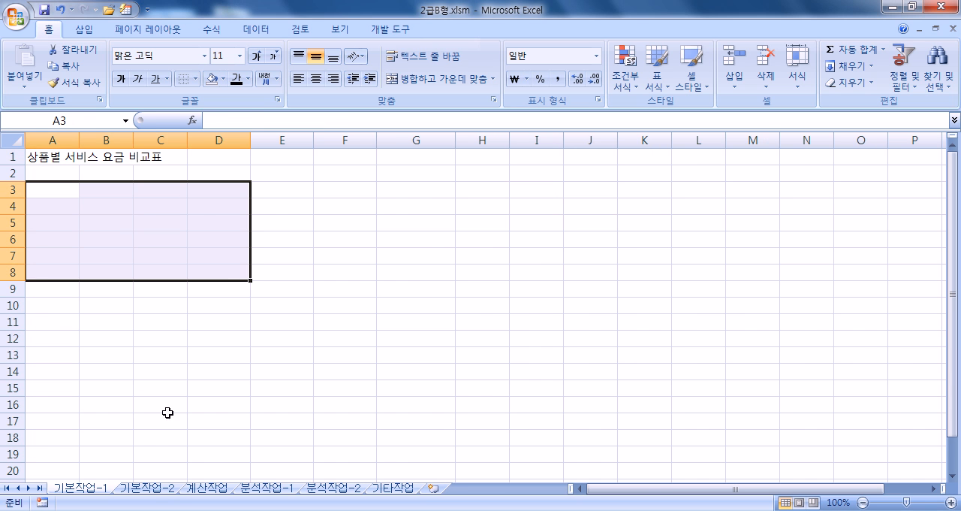
- On sheet 기본작업-2, create a conditional formatting rule for the 상품 prices D19:D27 where the cell value is >= 20000
click(147, 487)
scroll(112, 278, down, 3)
scroll(95, 262, up, 3)
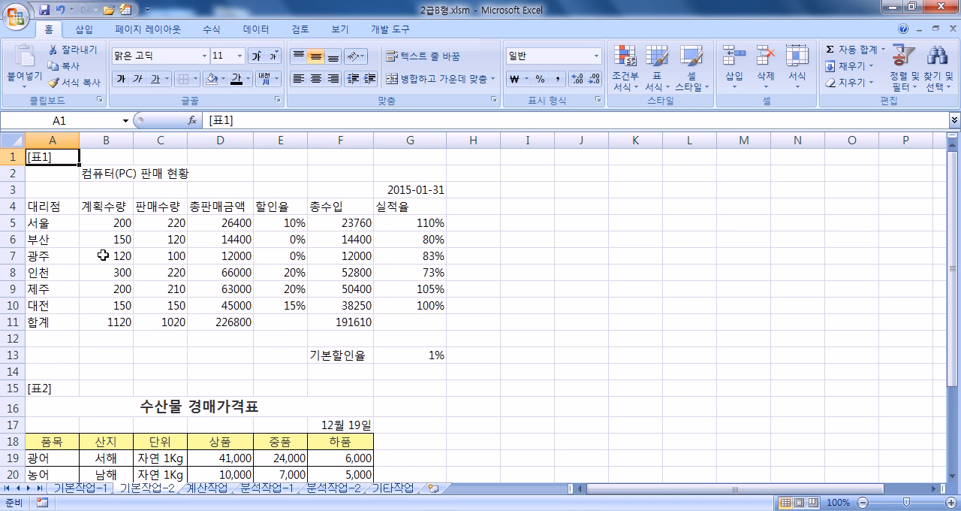
scroll(103, 255, down, 3)
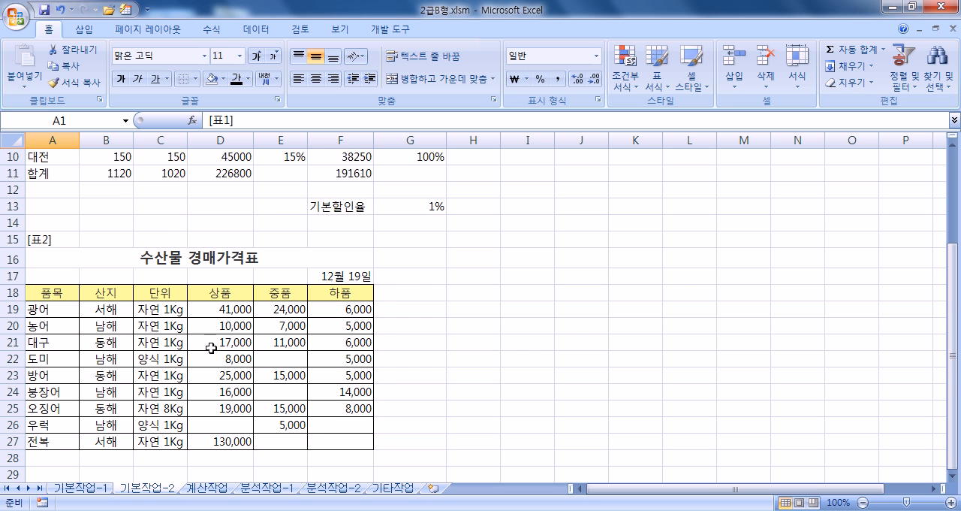
drag(214, 307, 252, 442)
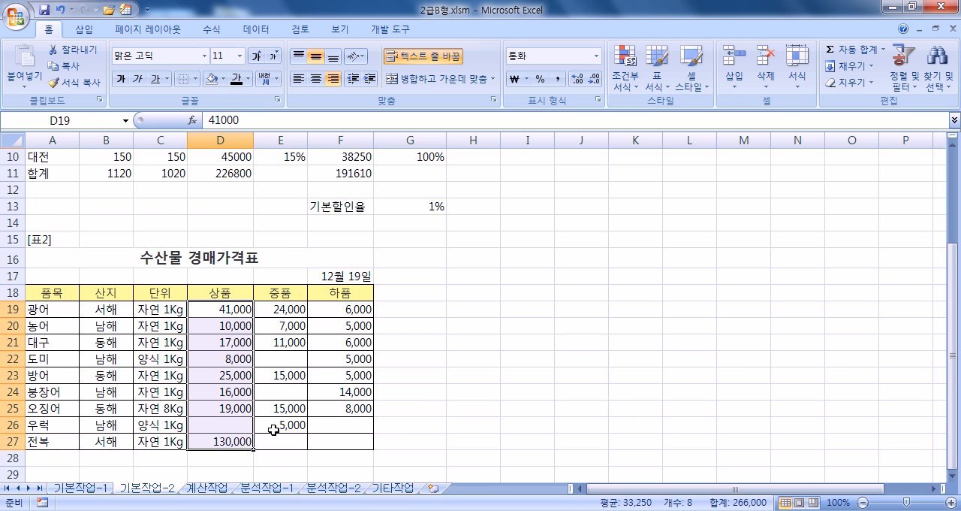
scroll(294, 410, down, 1)
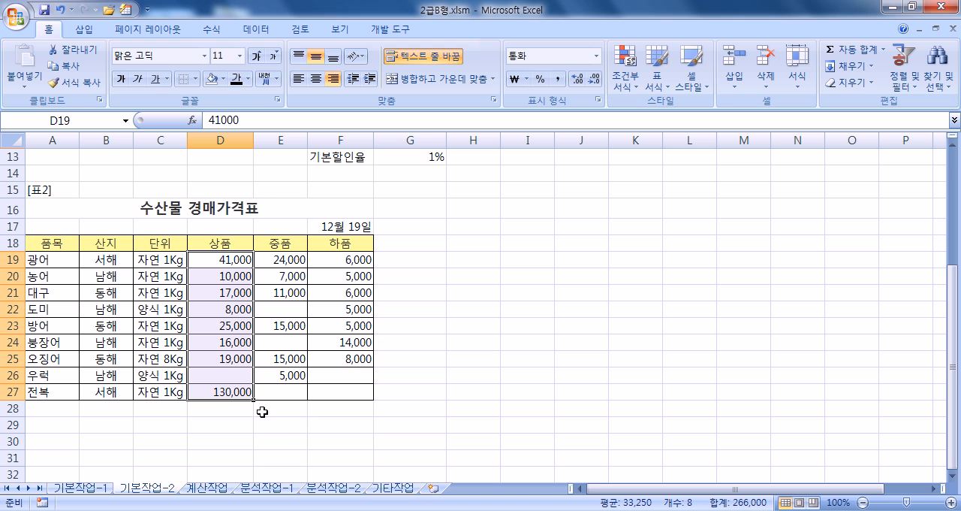
click(629, 85)
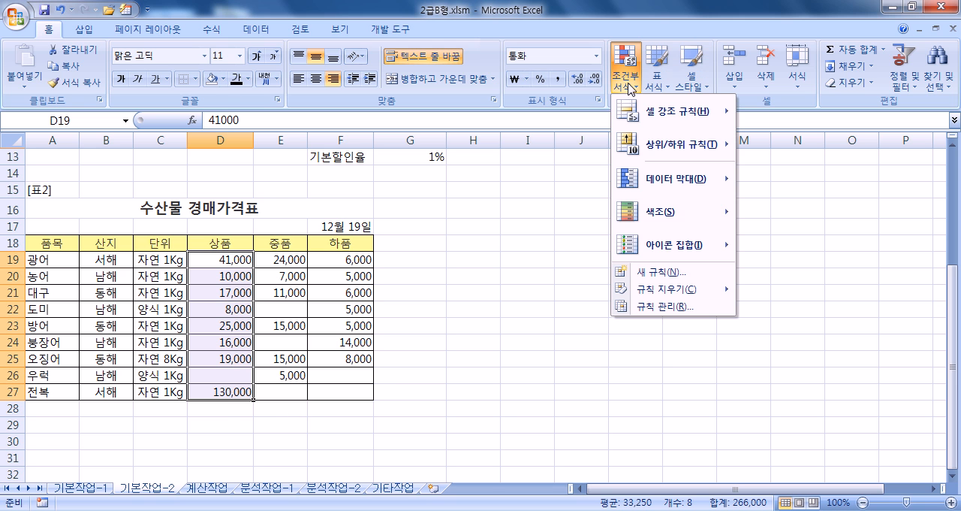
click(649, 273)
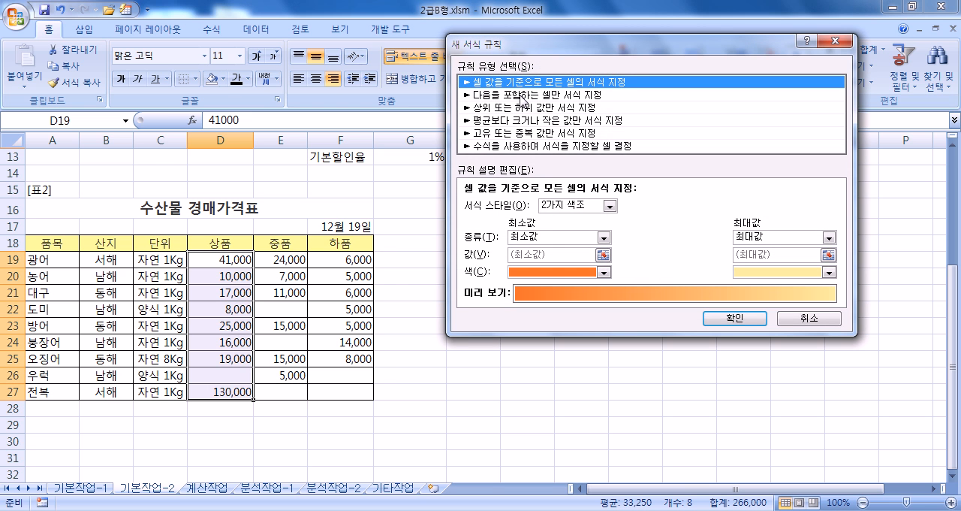
click(522, 94)
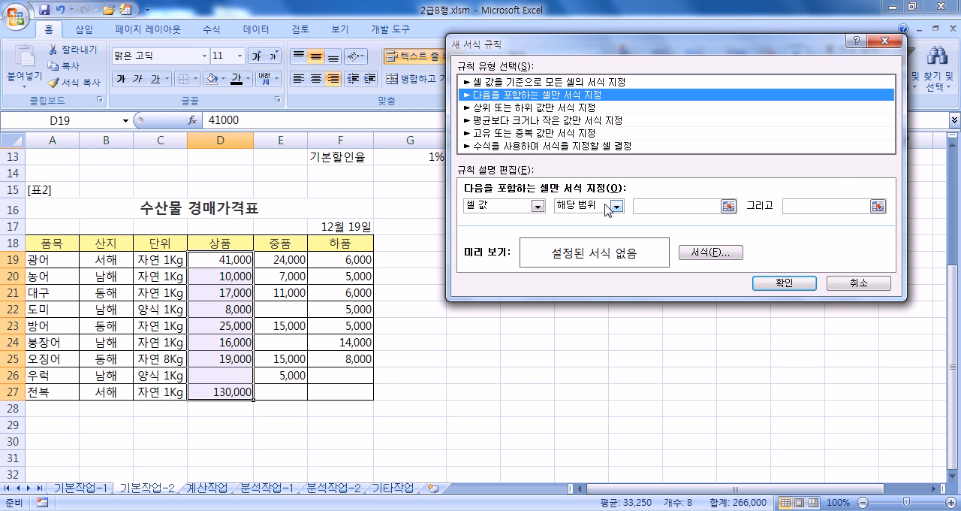
click(607, 209)
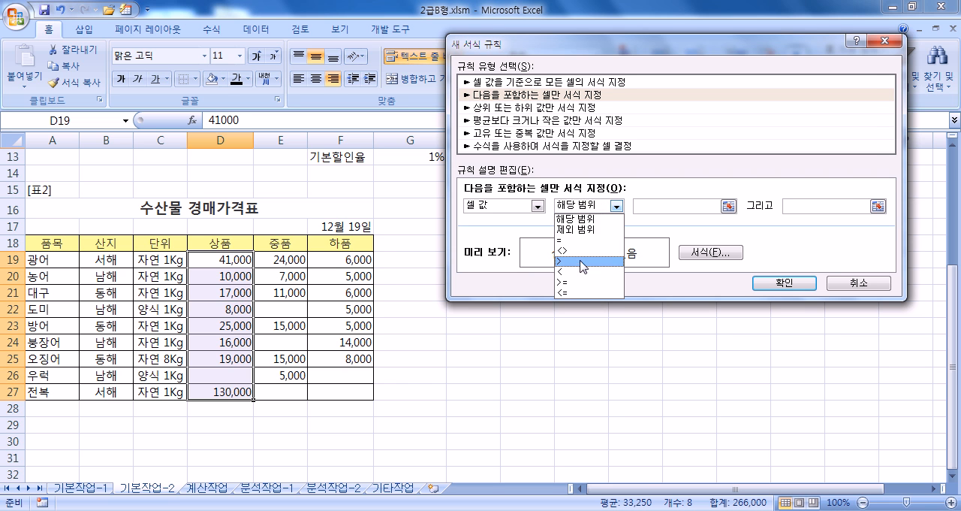
click(577, 283)
click(642, 206)
text(2)
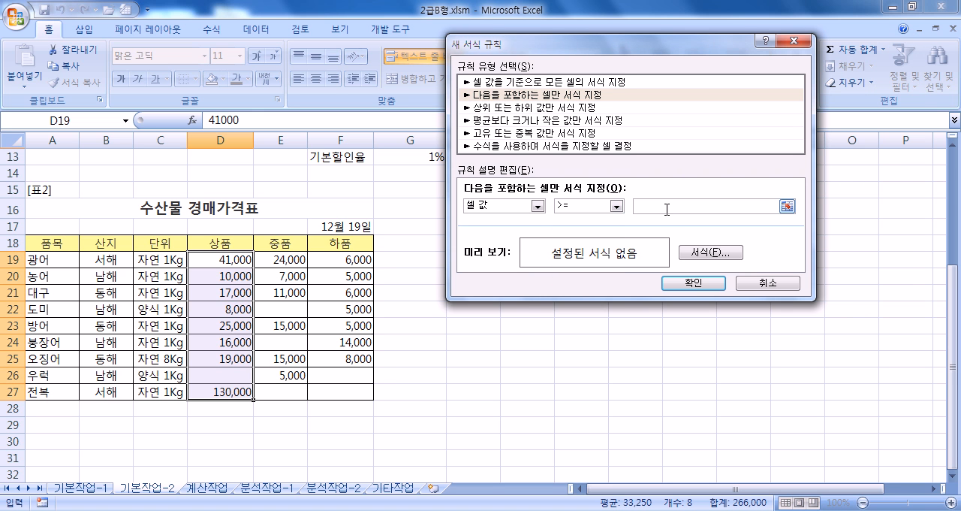
text(0000)
- Set the rule's format to red font in bold italic (굵은 기울임꼴) and apply the rule
click(702, 256)
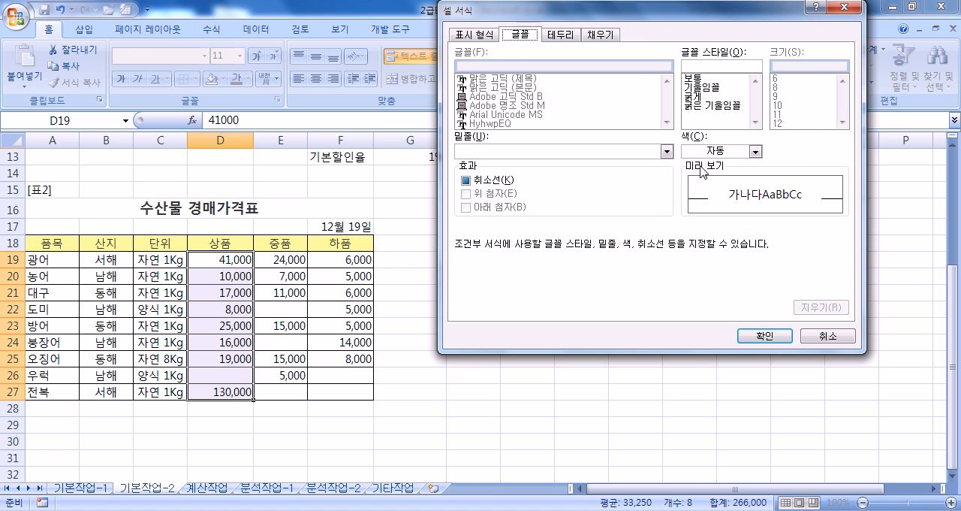
click(707, 154)
click(702, 283)
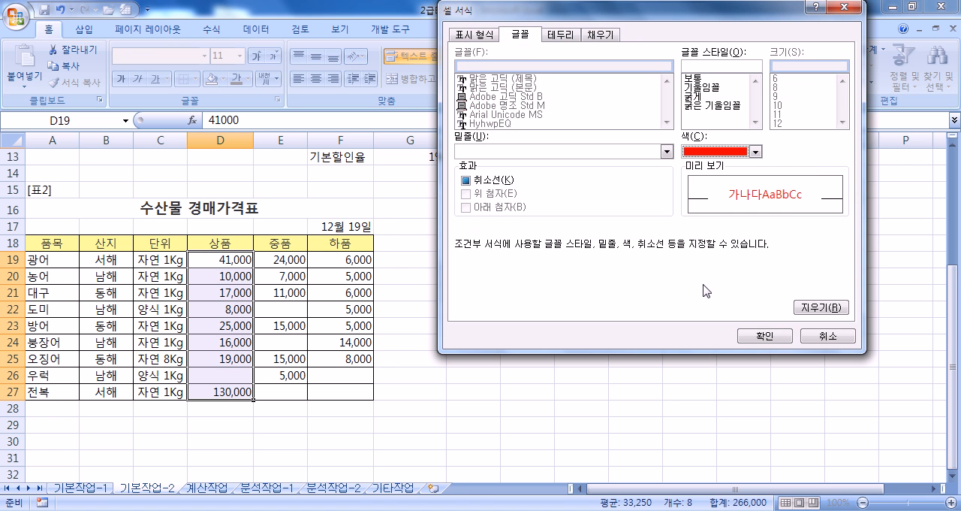
click(691, 106)
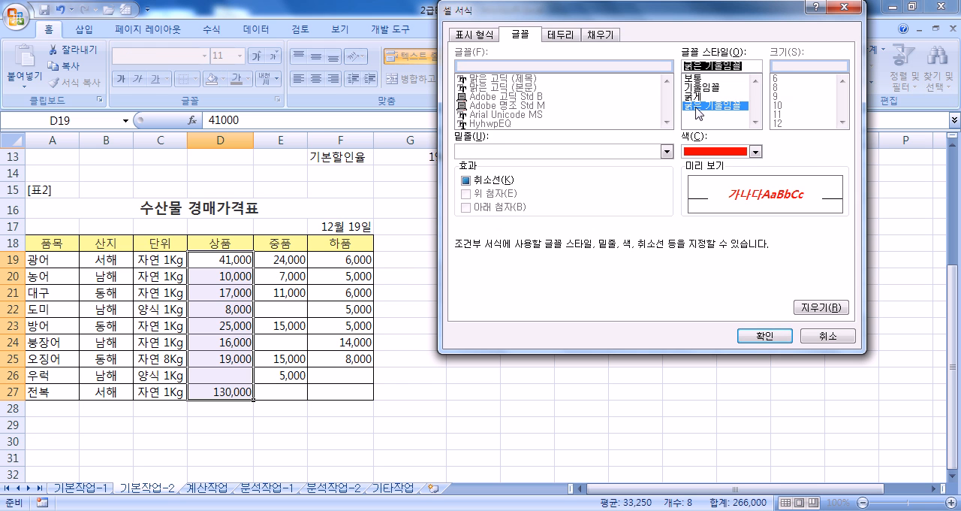
click(760, 335)
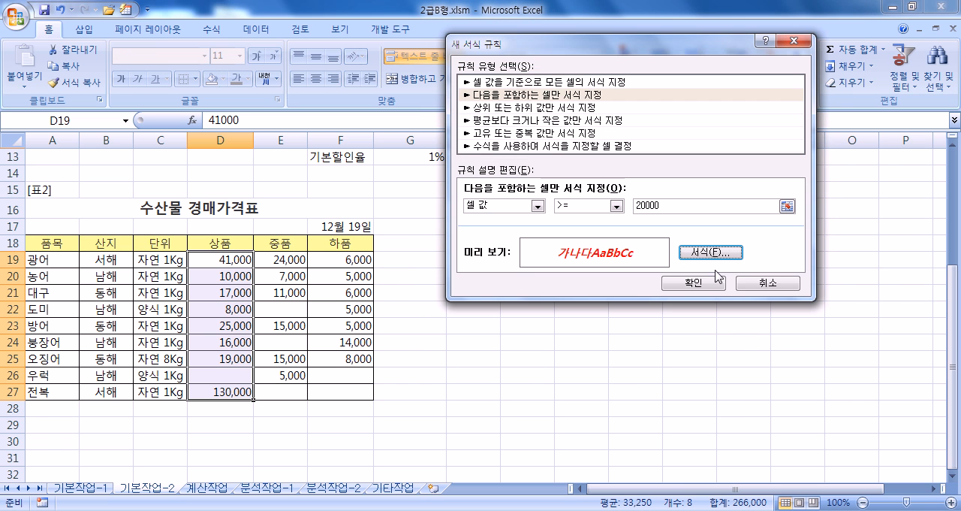
click(689, 283)
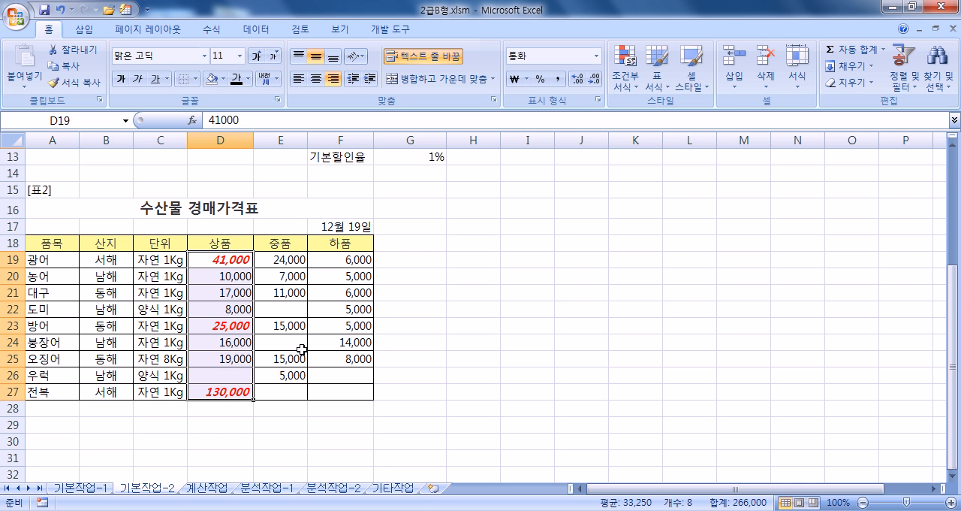
- Switch to the 계산작업 sheet and minimize the ribbon
click(205, 489)
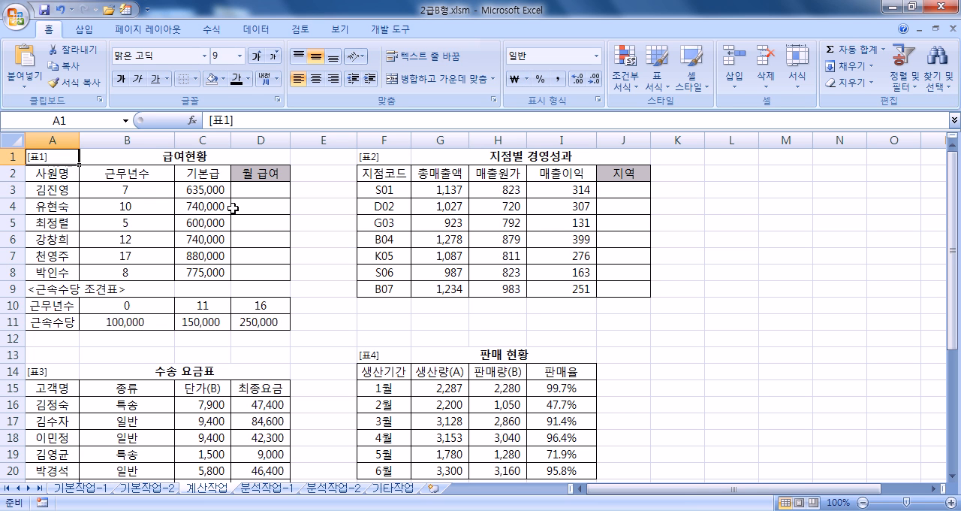
scroll(77, 221, down, 1)
scroll(77, 223, up, 3)
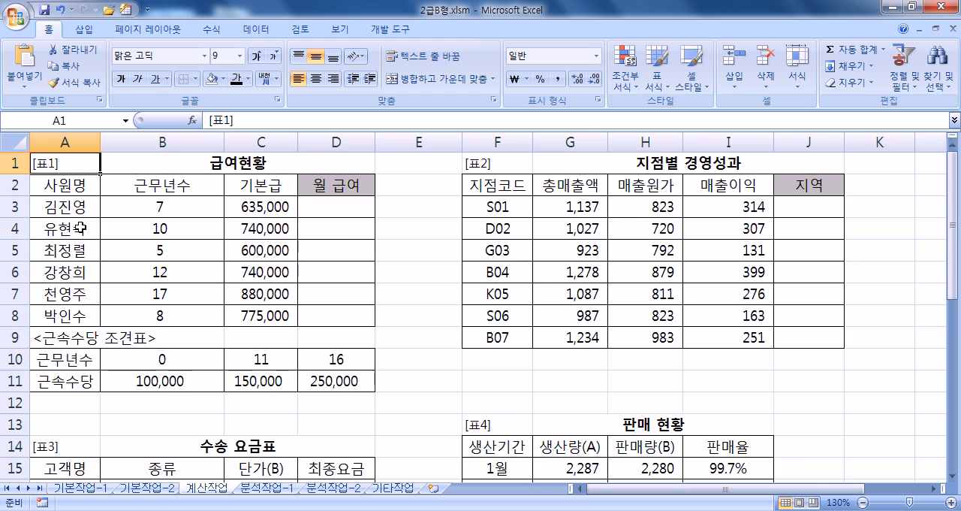
double_click(48, 29)
- Start the 월 급여 formula in cell D3 of 표1 with =C3+HLOOKUP(
click(311, 137)
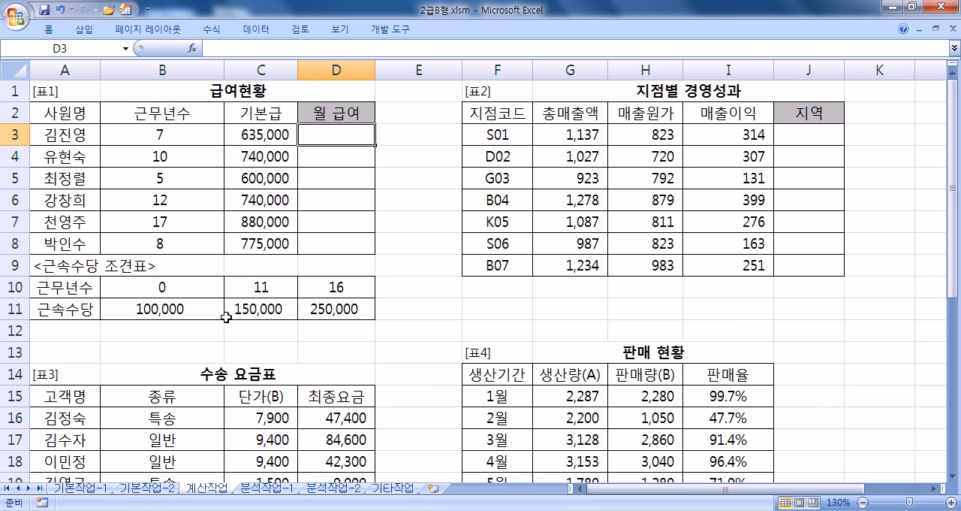
text(=)
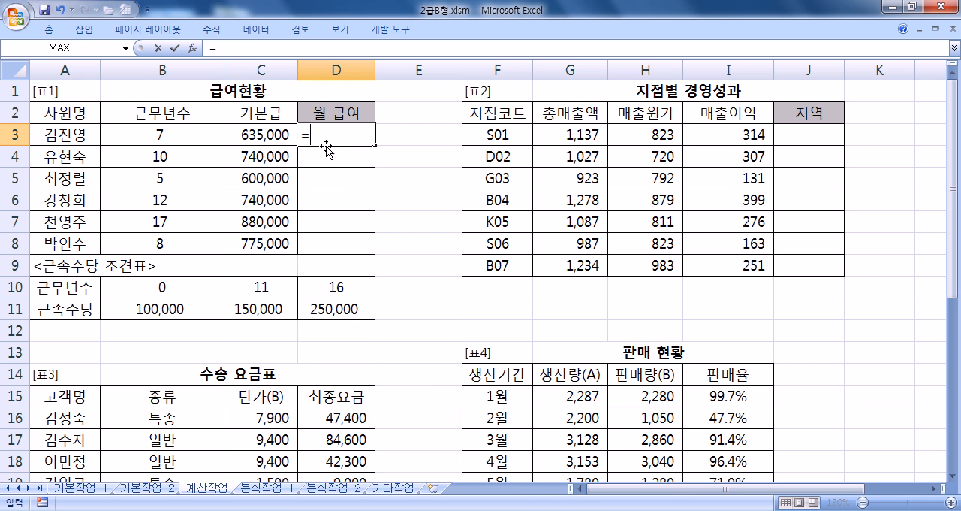
click(248, 133)
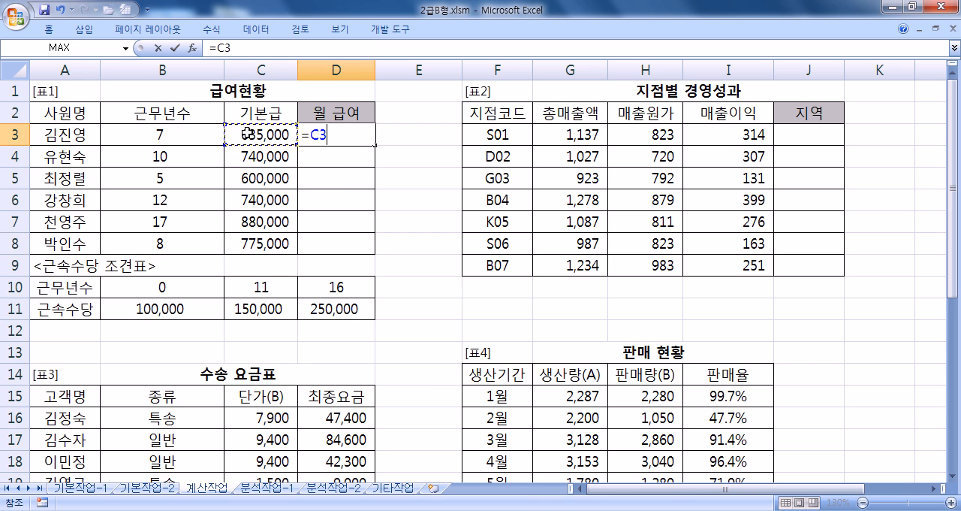
text(+ㅗ)
key(BackSpace)
text(hl)
key(Escape)
text(O)
key(Tab)
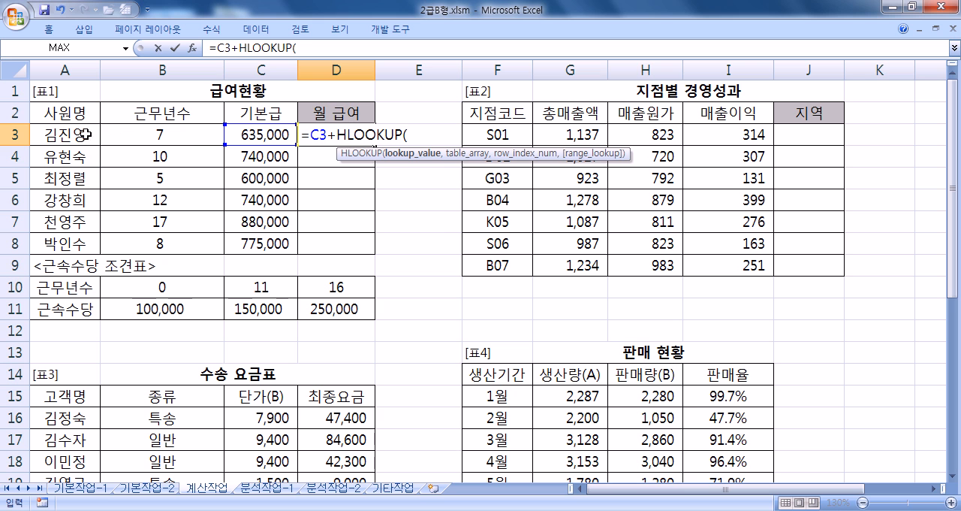
- Complete and enter the D3 formula as =C3+HLOOKUP(B3,$B$10:$D$11,2)
click(140, 133)
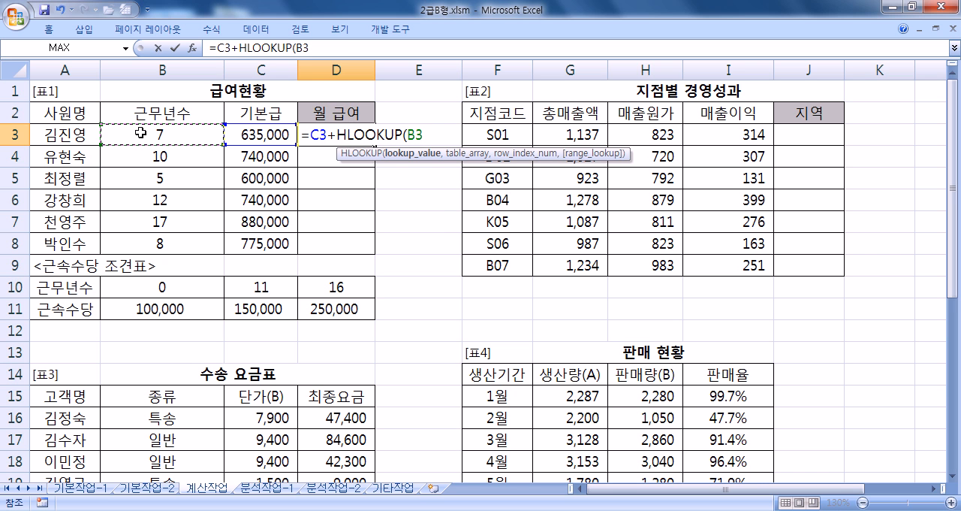
text(,)
drag(158, 289, 339, 325)
key(F4)
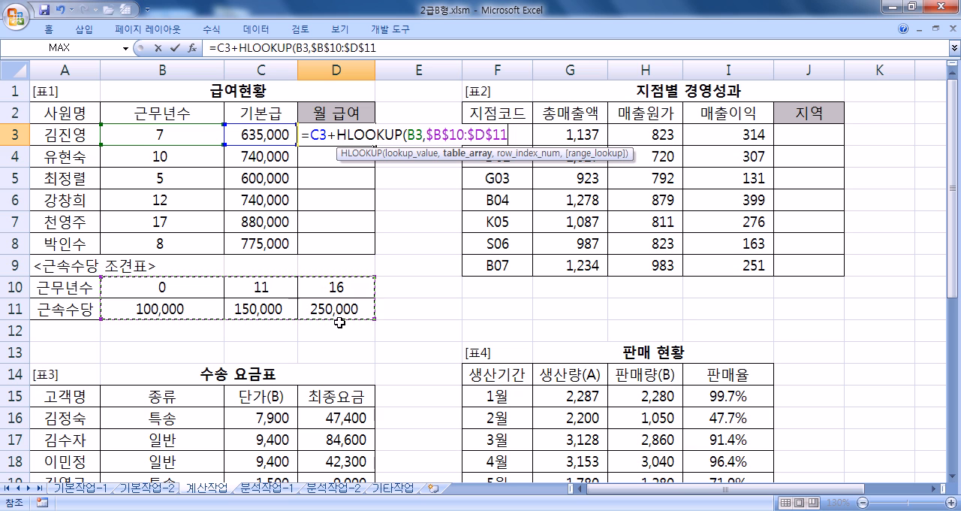
text(,)
key(F2)
text(2,)
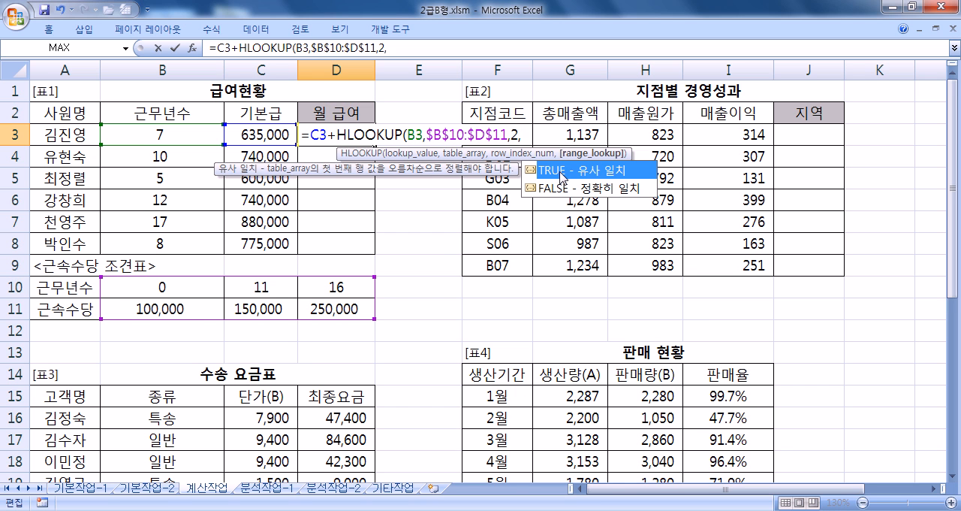
key(BackSpace)
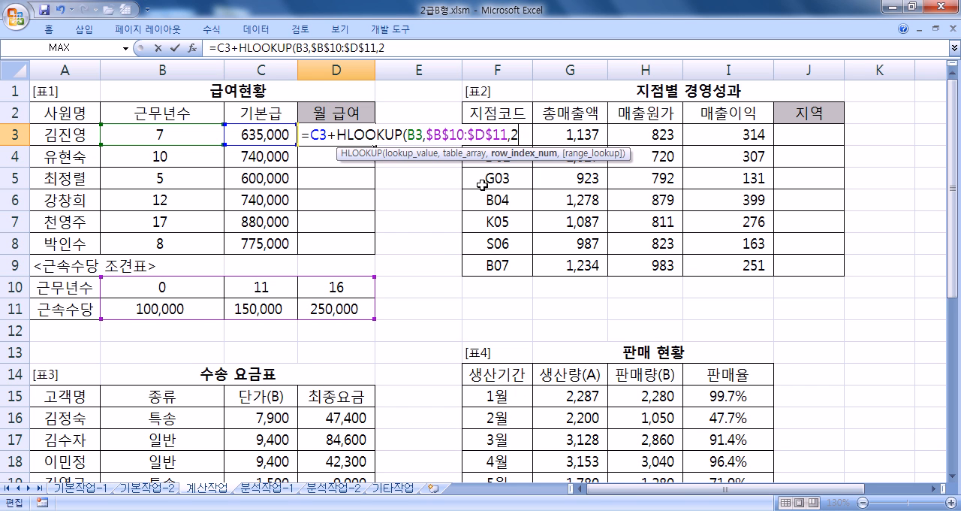
text())
key(Return)
- Fill the 월 급여 formula from D3 down to D8 and review the formula in D3
click(366, 141)
double_click(374, 145)
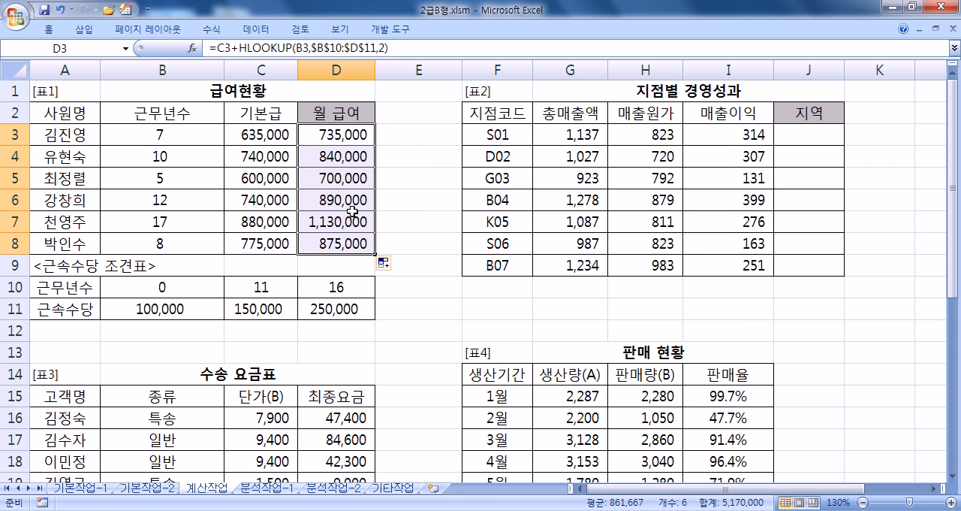
double_click(344, 134)
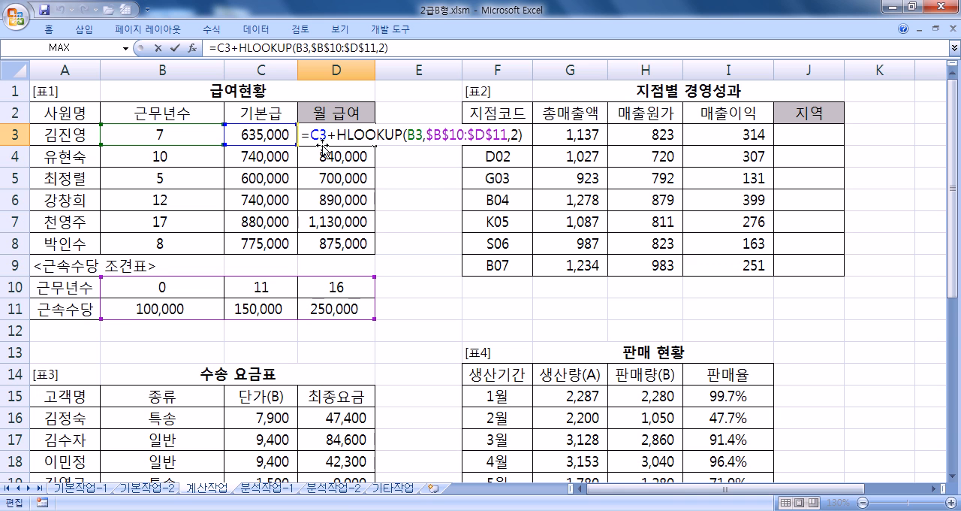
key(Escape)
- Examine the leading letter of the 지점코드 in F3 of 표2 without changing the cell
click(815, 136)
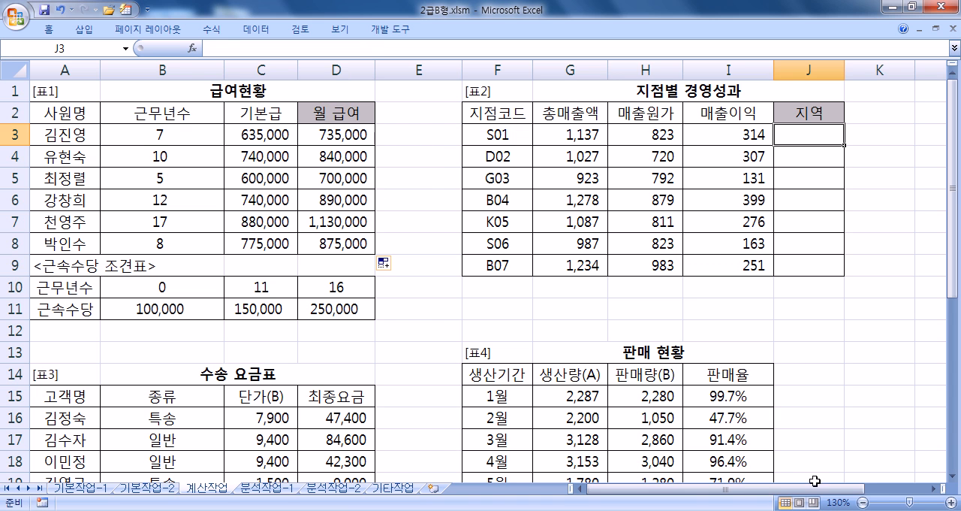
drag(822, 489, 883, 492)
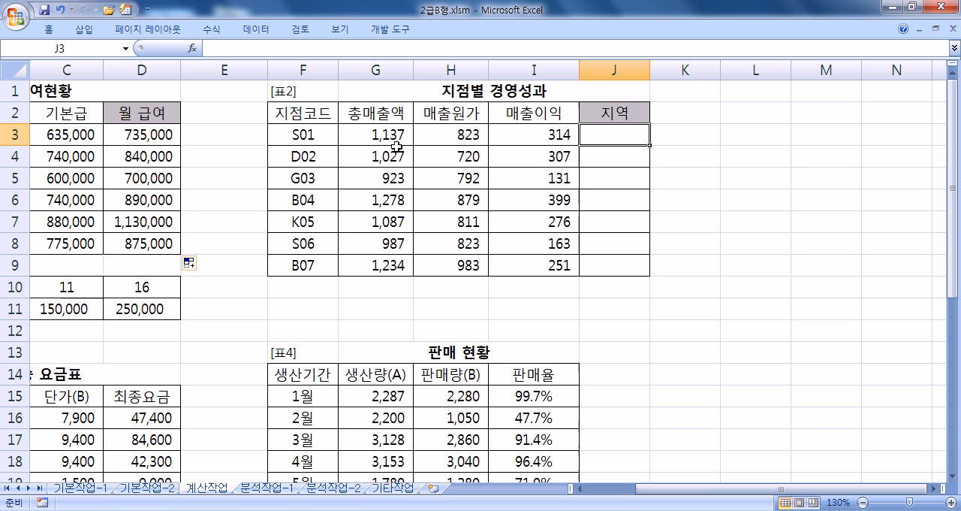
double_click(297, 135)
drag(295, 135, 270, 135)
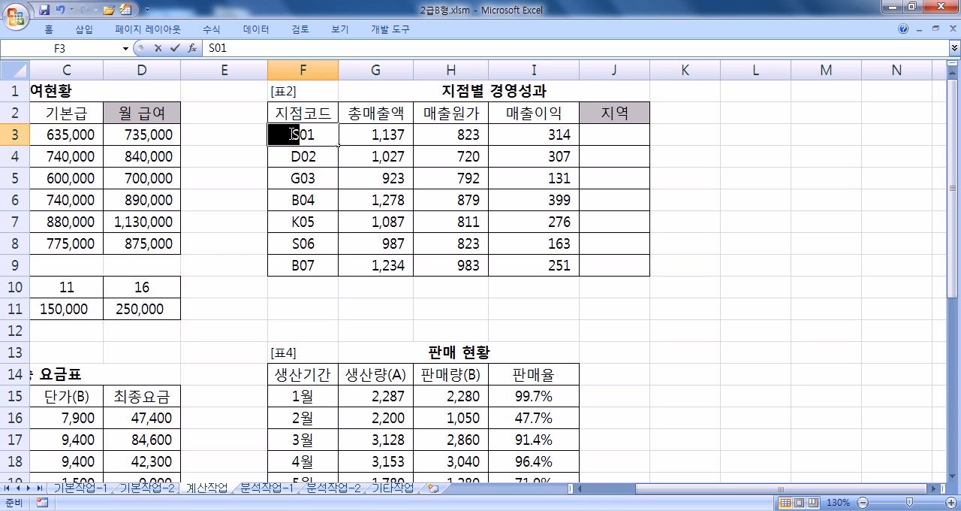
key(Escape)
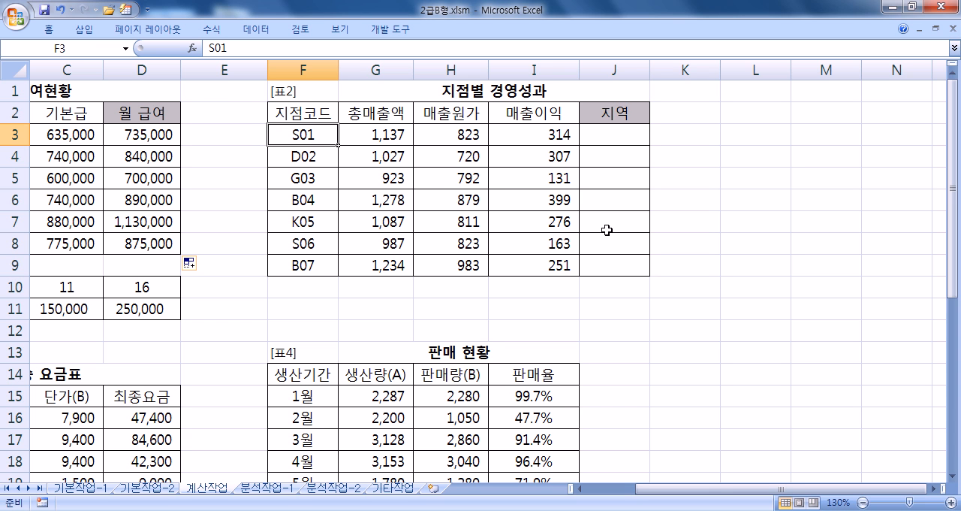
- Start the 지역 formula in cell J3 of 표2 with =IF(OR(
click(614, 133)
text(=)
text(ㅑㄹ)
key(BackSpace)
key(BackSpace)
text(IF()
key(BackSpace)
text((OR(KL)
key(BackSpace)
key(BackSpace)
text(KL)
key(BackSpace)
key(BackSpace)
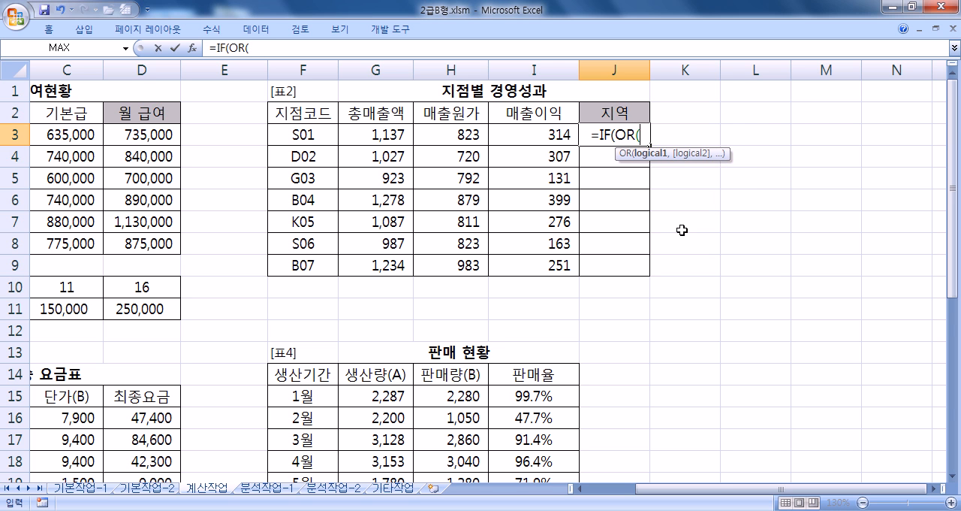
- Add the conditions LEFT(F3,1)="S" and LEFT(F3,1)="K" inside the OR function of the J3 formula
text(LEFT()
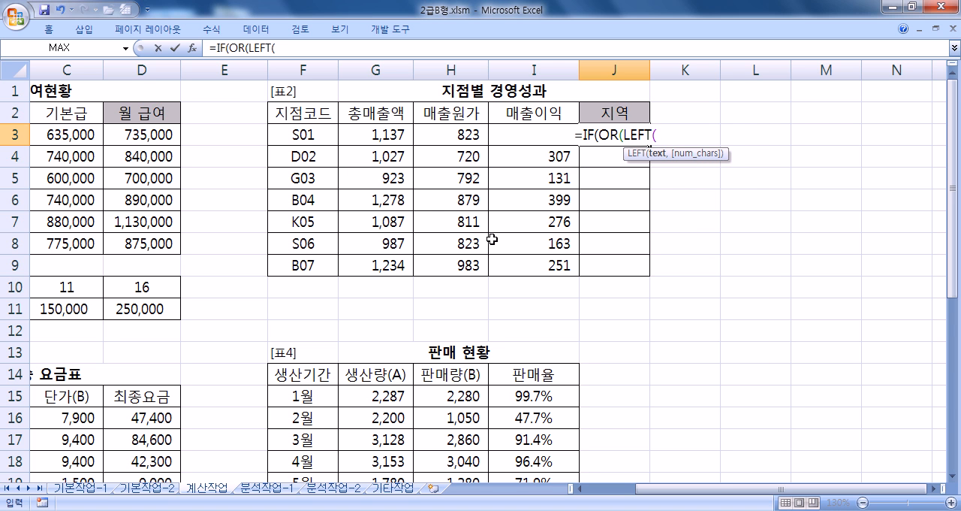
click(304, 134)
text(,1)="S",)
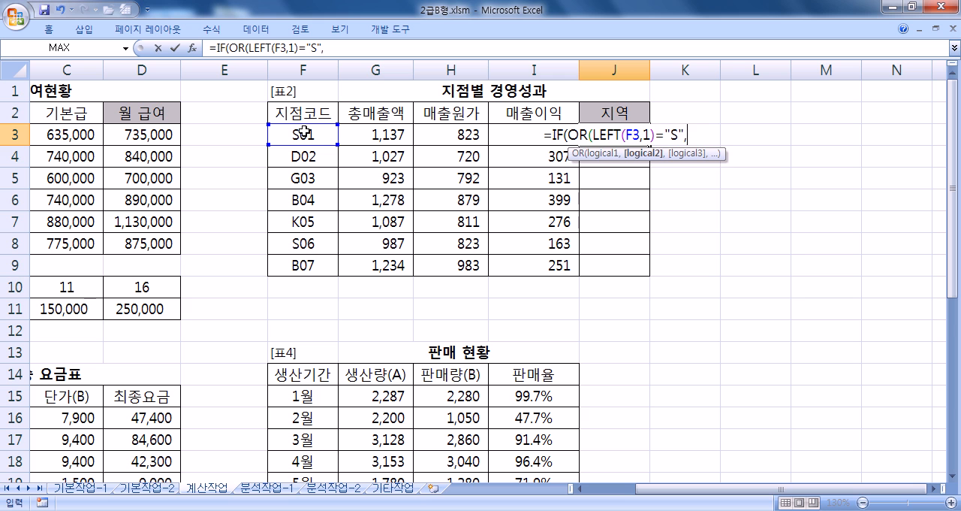
text(LEFT()
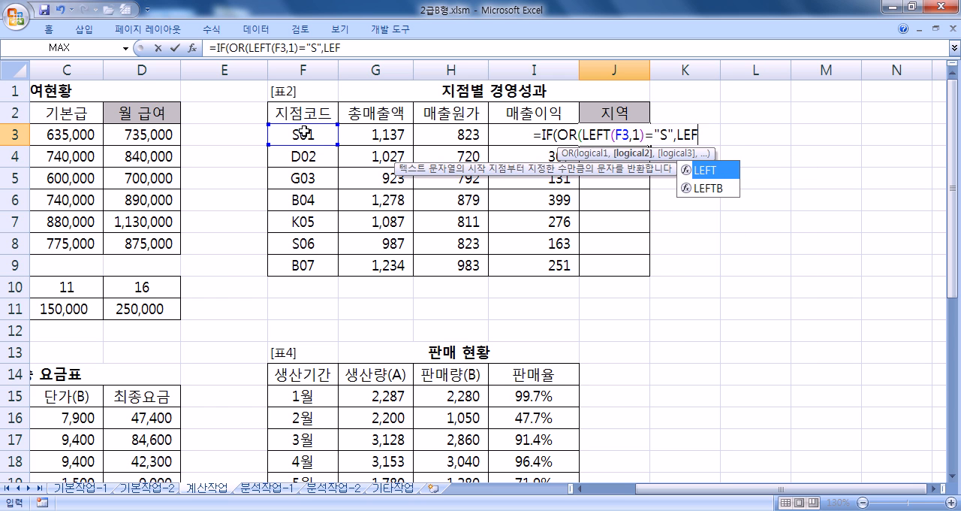
click(304, 134)
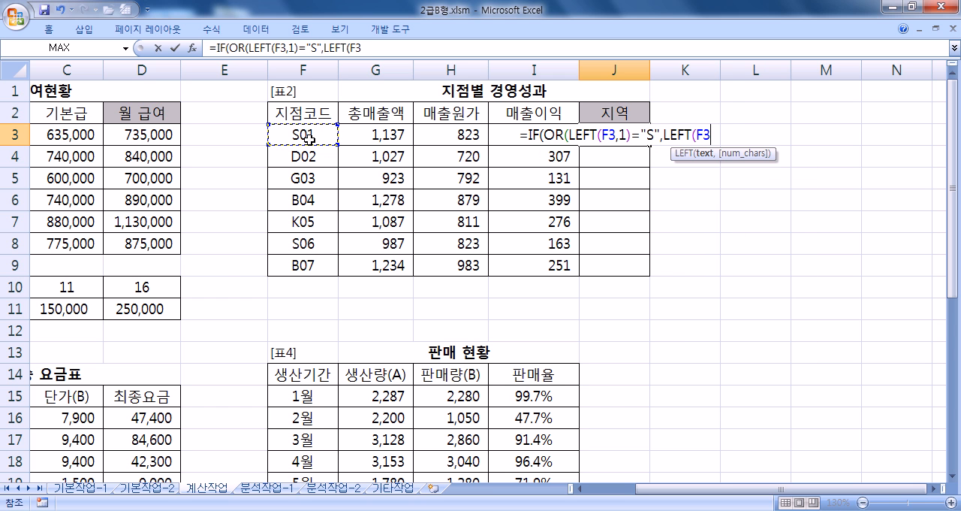
text(,1)=")
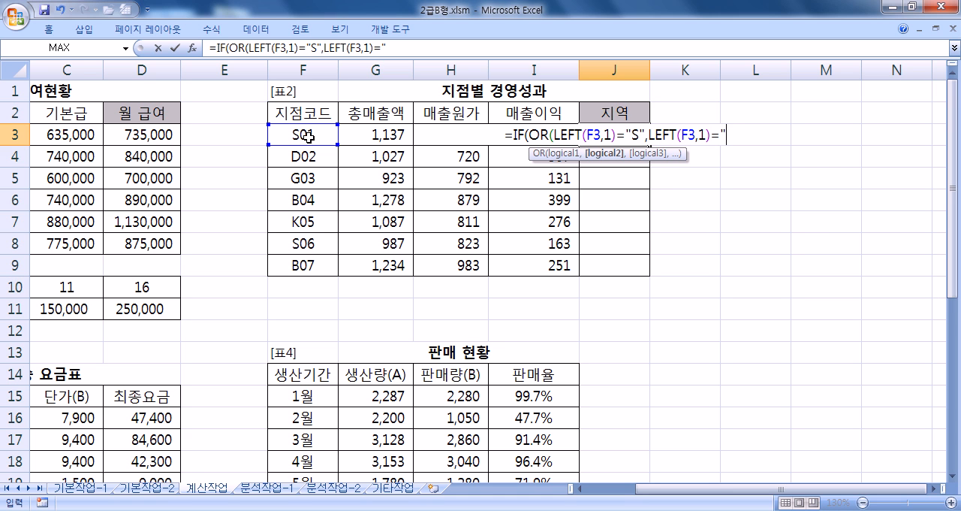
text(K")
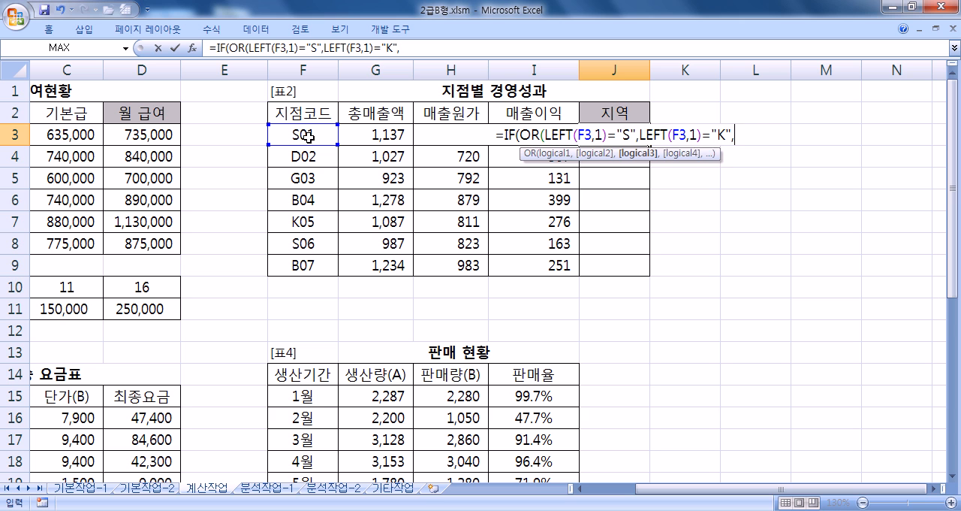
text(),")
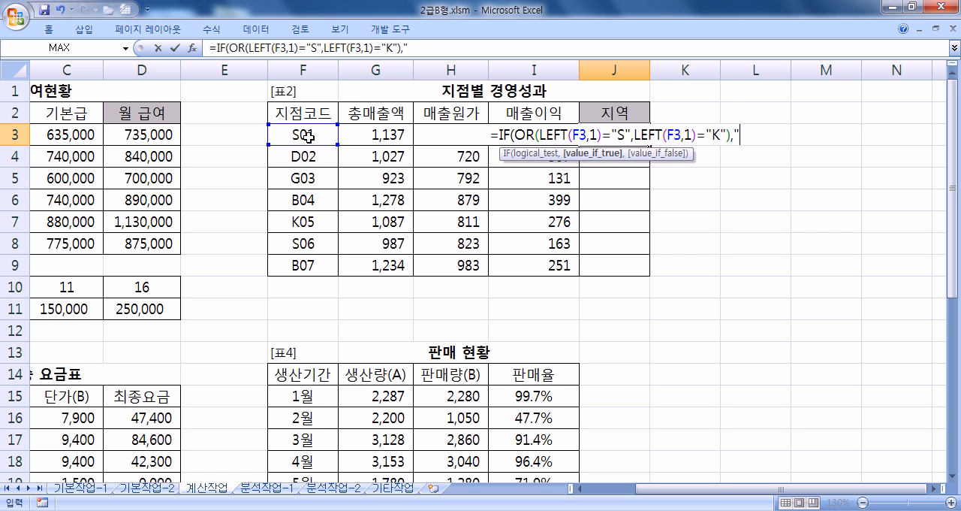
text(수도권")
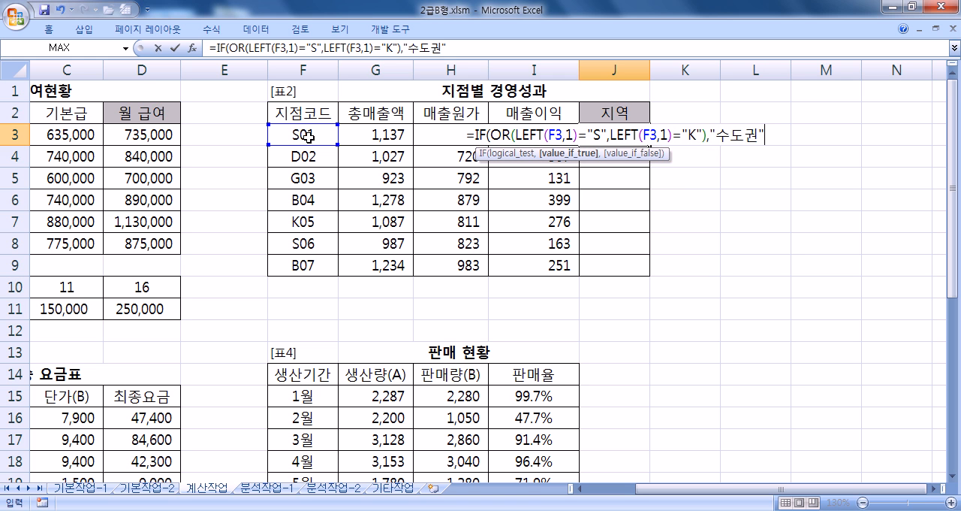
text(,)
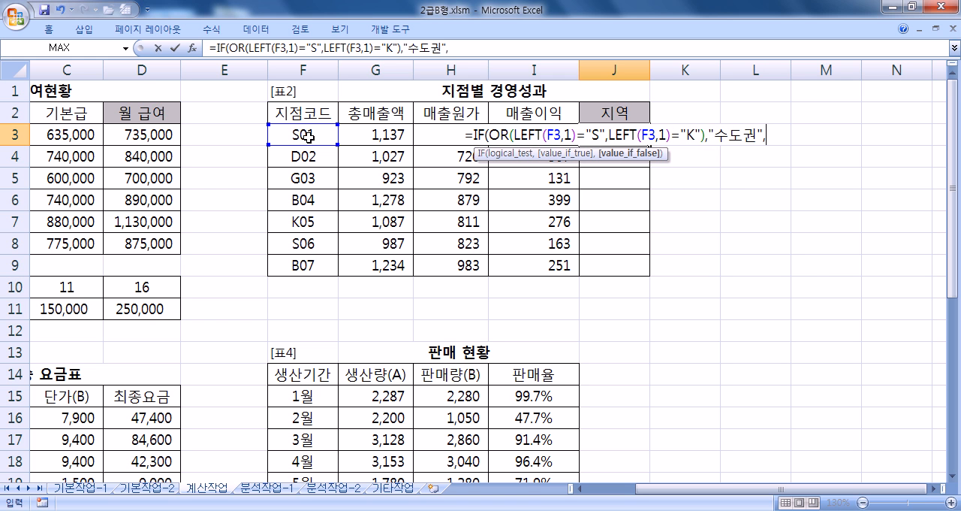
text(IF()
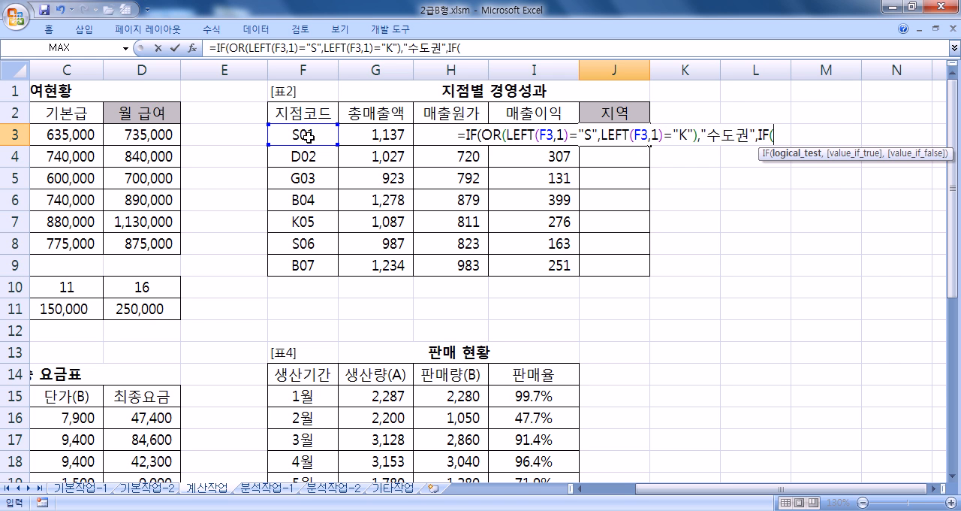
text(OR()
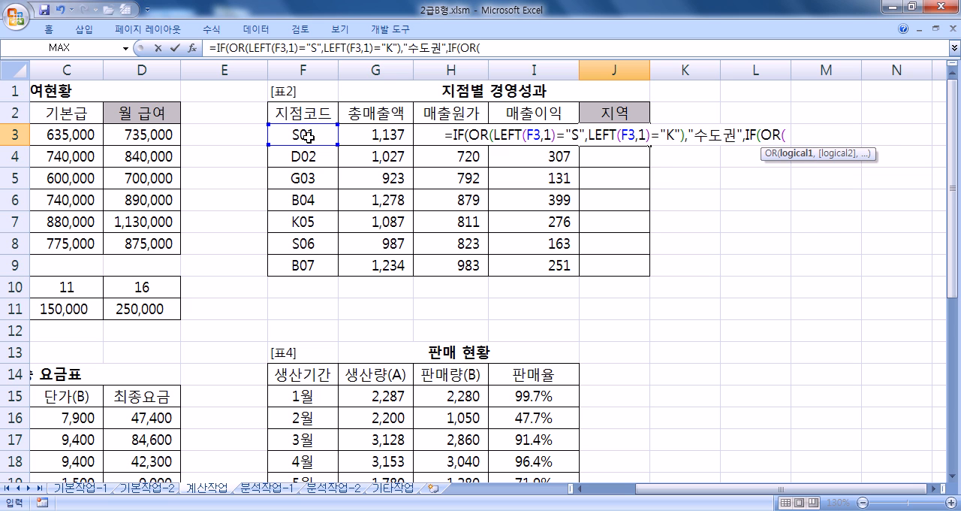
text(LEFT()
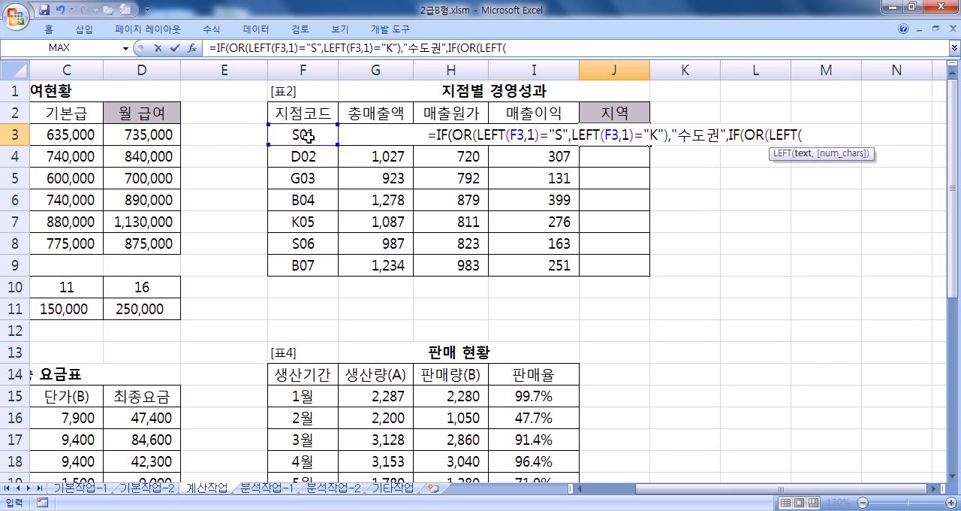
- Nest a second IF in the J3 formula with the test OR(LEFT(F3,1)="D",LEFT(F3,1)="B")
click(287, 134)
text(,1)=")
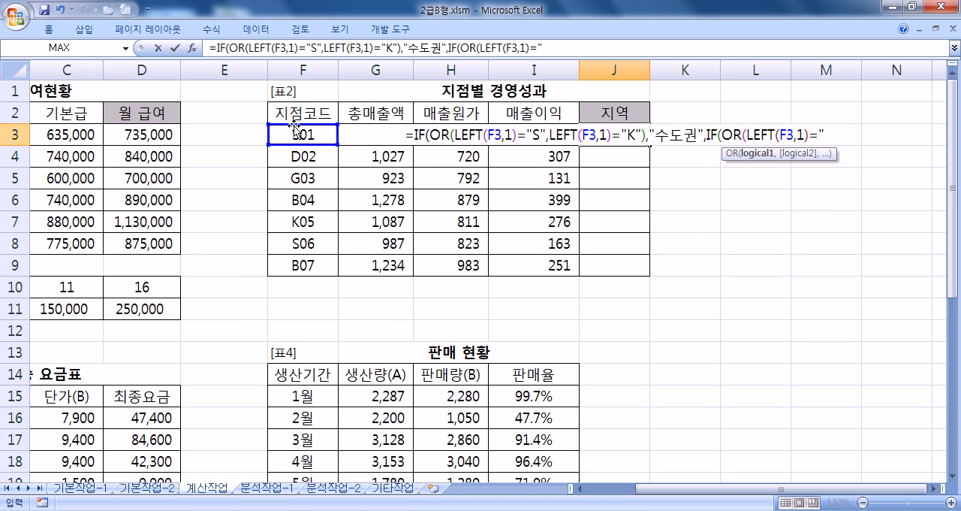
text(D",LEFT()
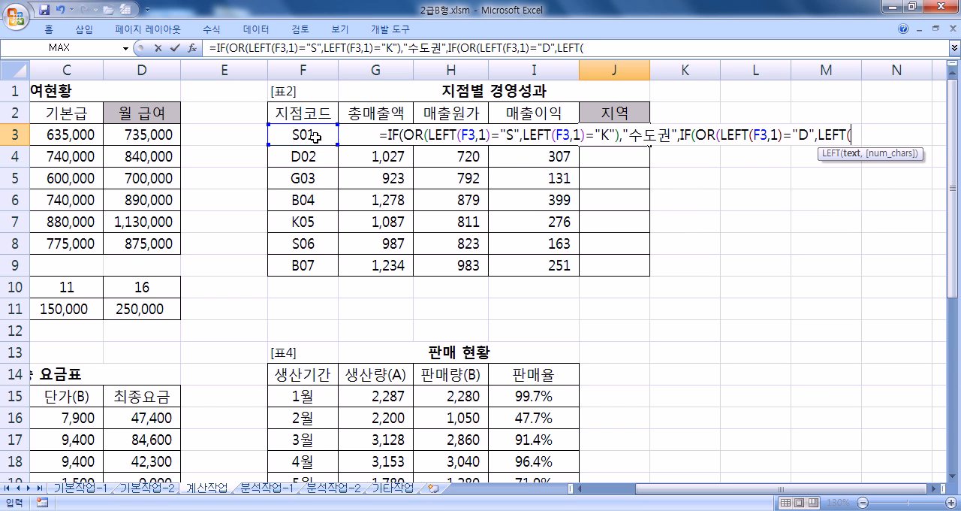
click(300, 132)
text(,1)=")
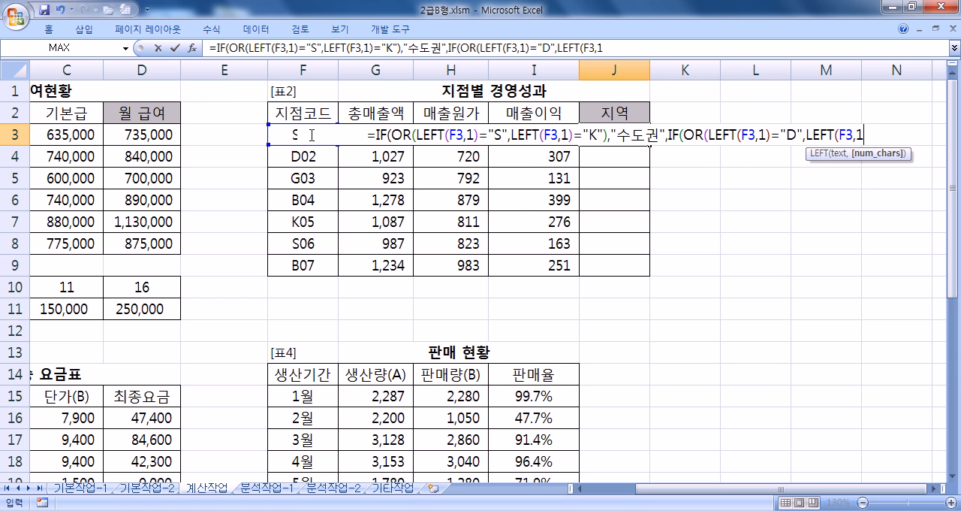
text(B")
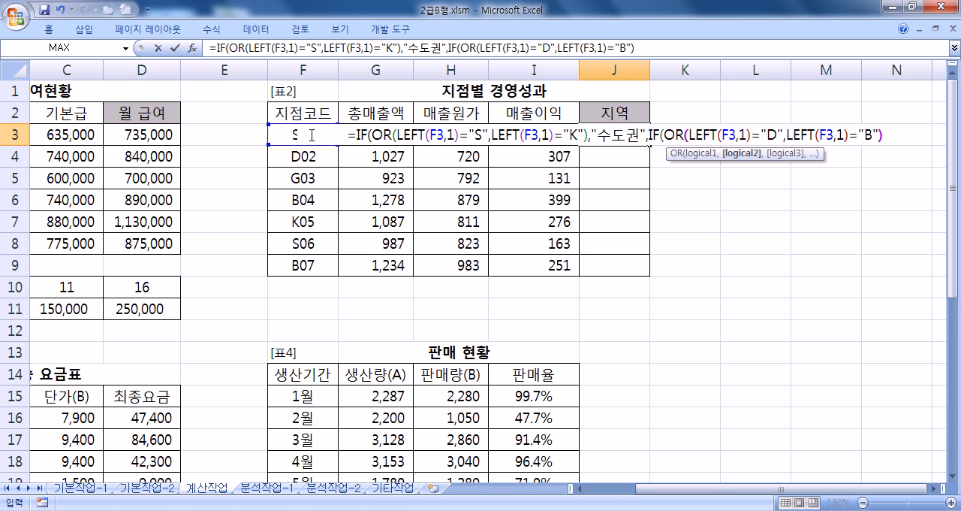
text(),")
text(경상도")
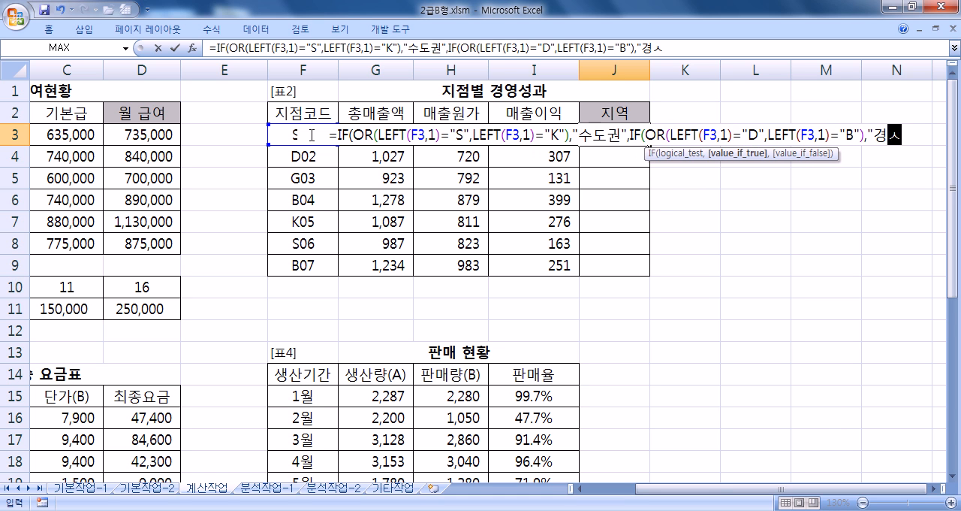
text(,)
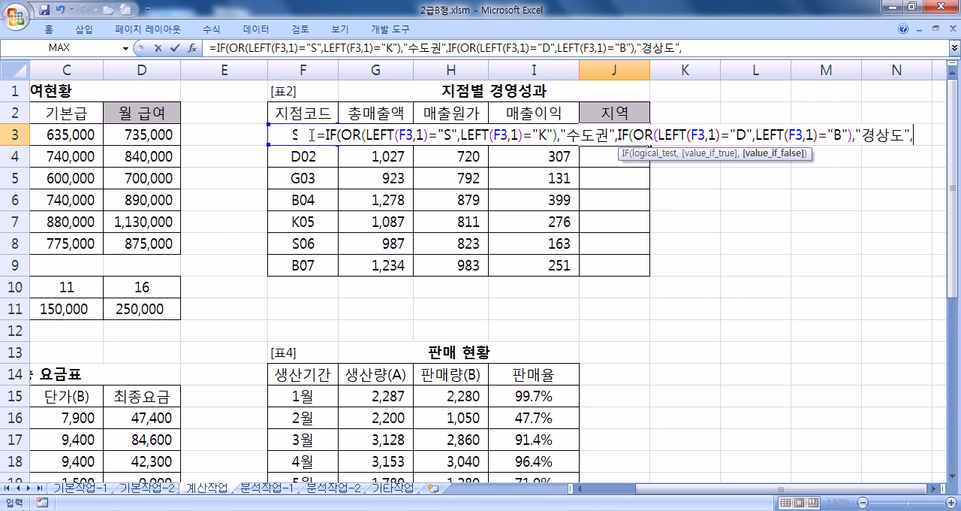
- Give "경상도" as the nested IF's value if true and enter the J3 formula with Excel's suggested correction
key(Return)
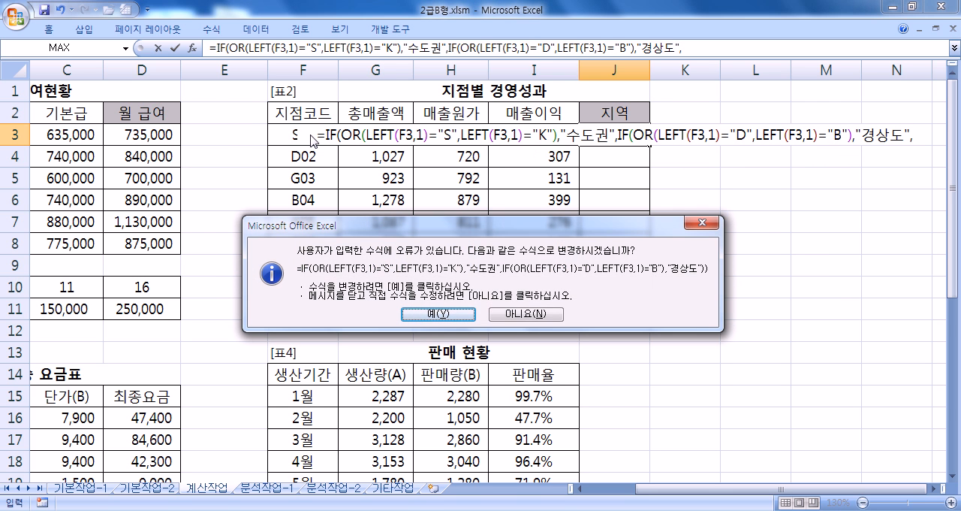
click(438, 313)
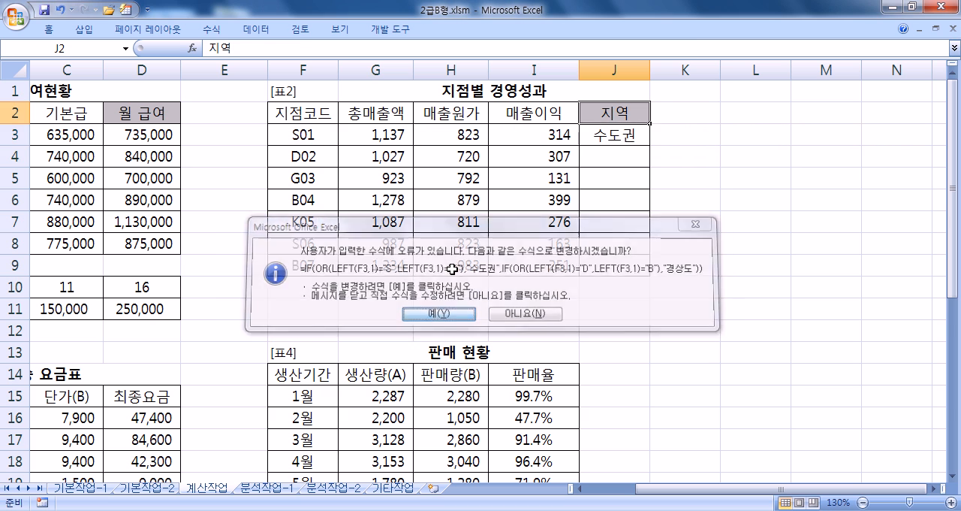
- Add "전라도" as the nested IF's value if false in the J3 formula and fill the formula down to J9
double_click(586, 136)
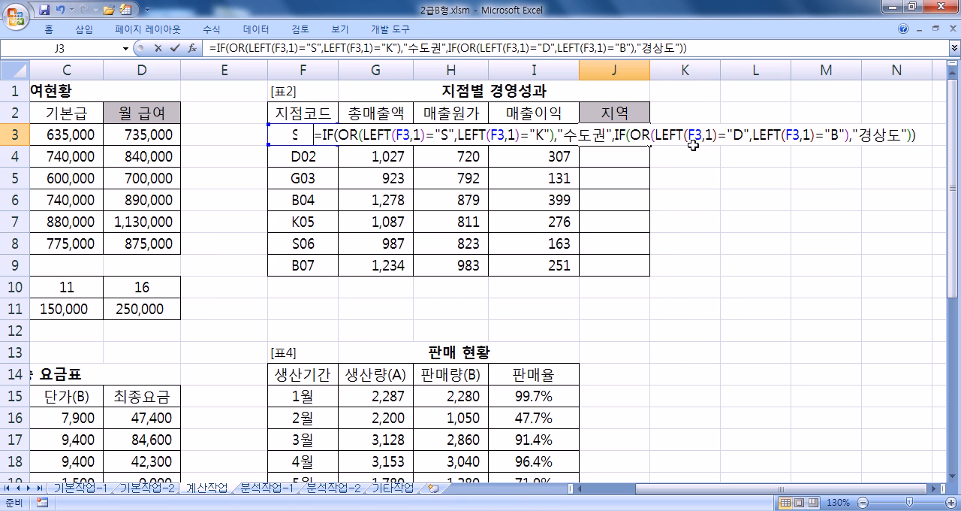
click(908, 136)
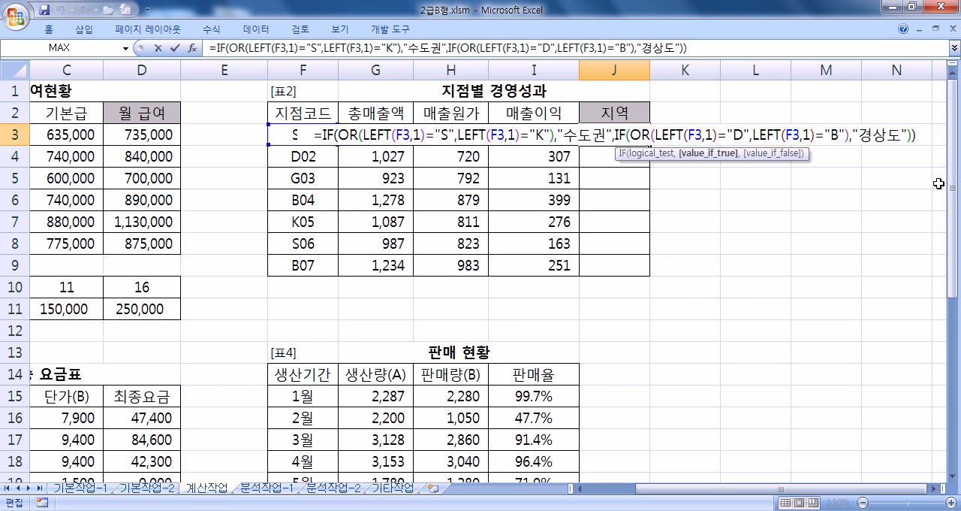
text(,"전라)
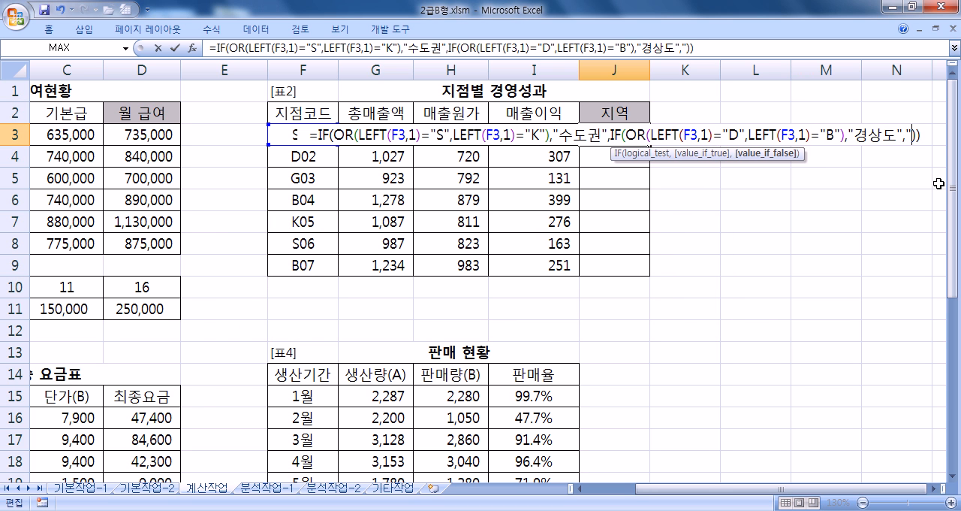
text(도")
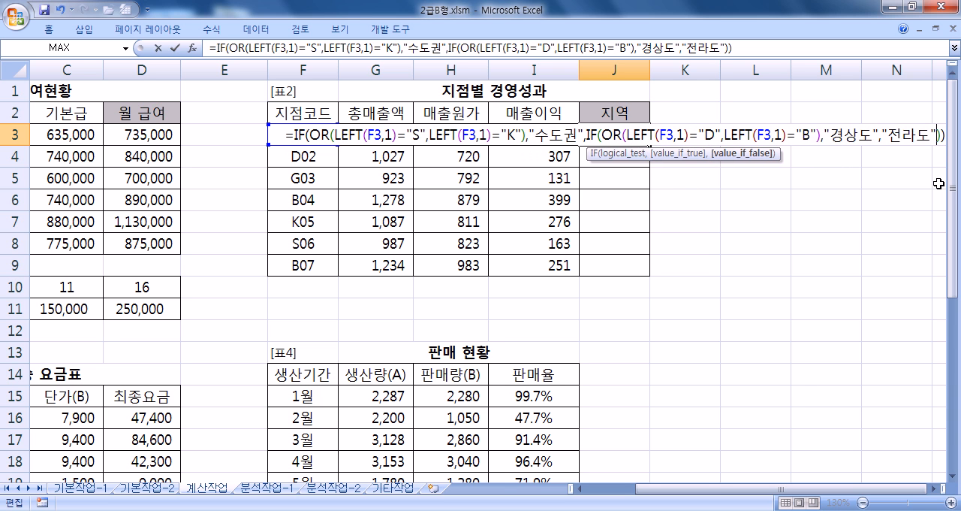
key(ctrl+Return)
drag(650, 144, 653, 278)
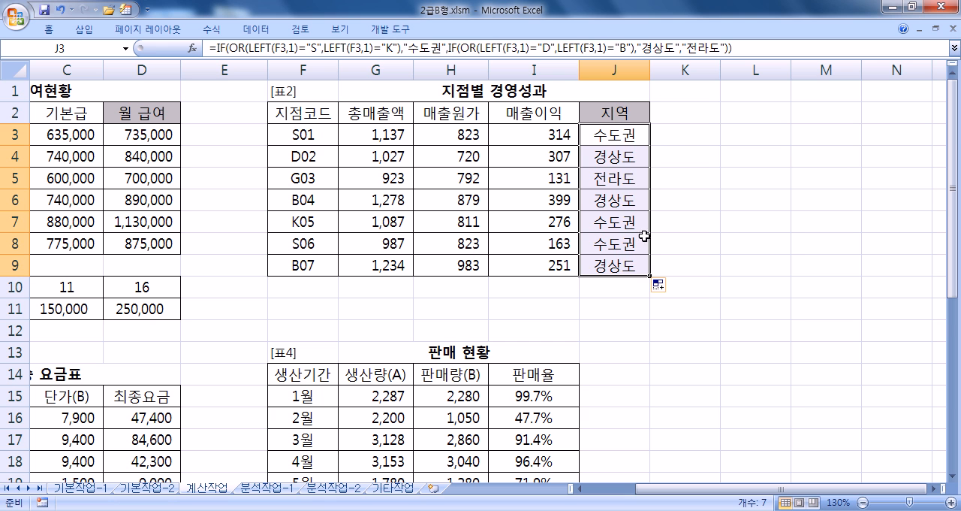
- Copy the complete 지역 formula from J3 and paste it into the Notepad notes below the COUNTIFS example, followed by blank lines
drag(742, 50, 213, 37)
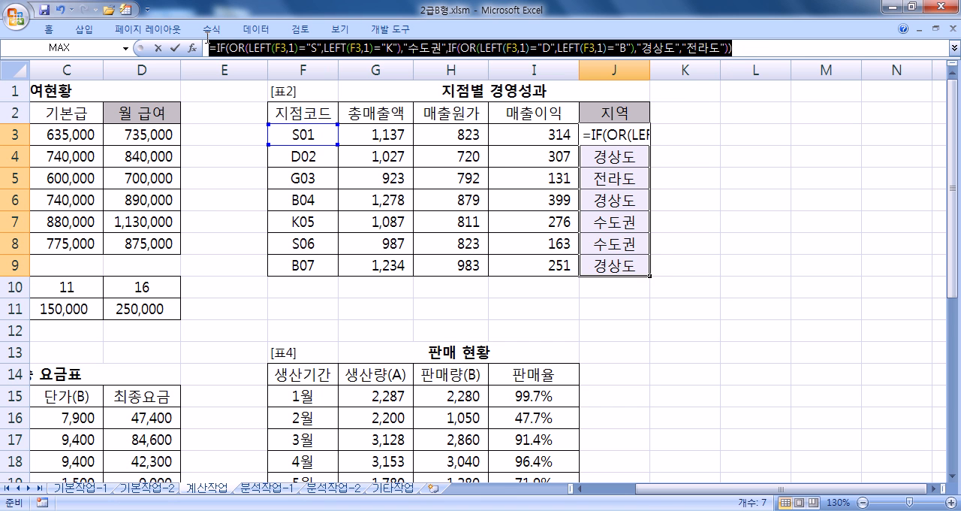
key(ctrl+c)
key(alt+Tab)
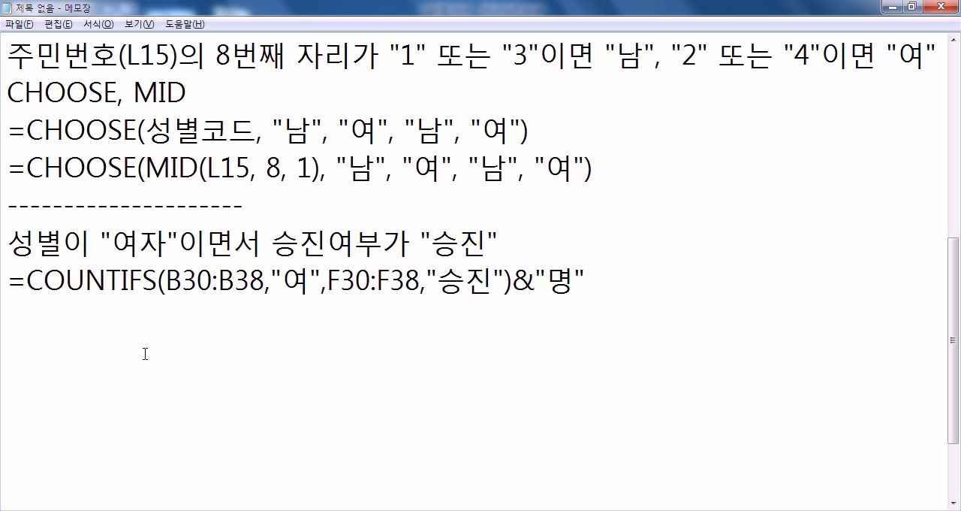
key(Return)
key(ctrl+v)
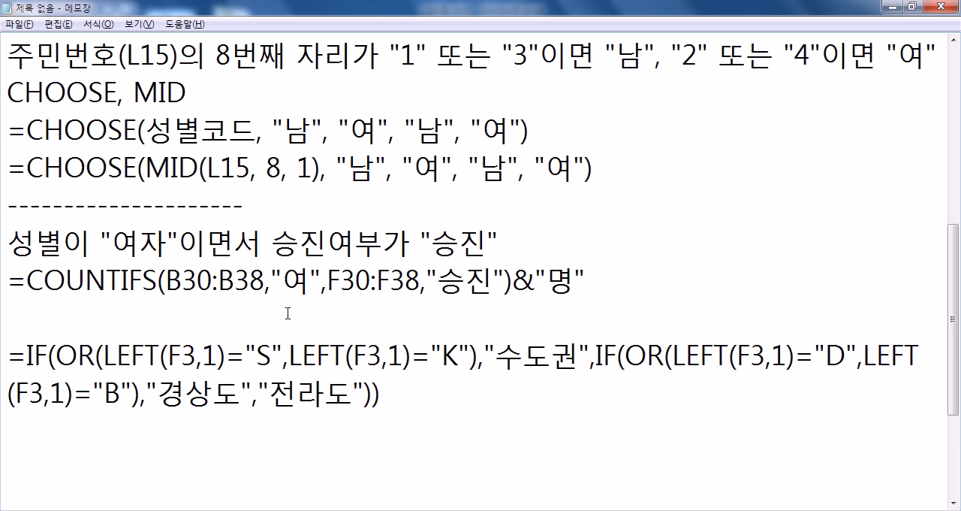
scroll(288, 318, down, 2)
key(Return)
key(Return)
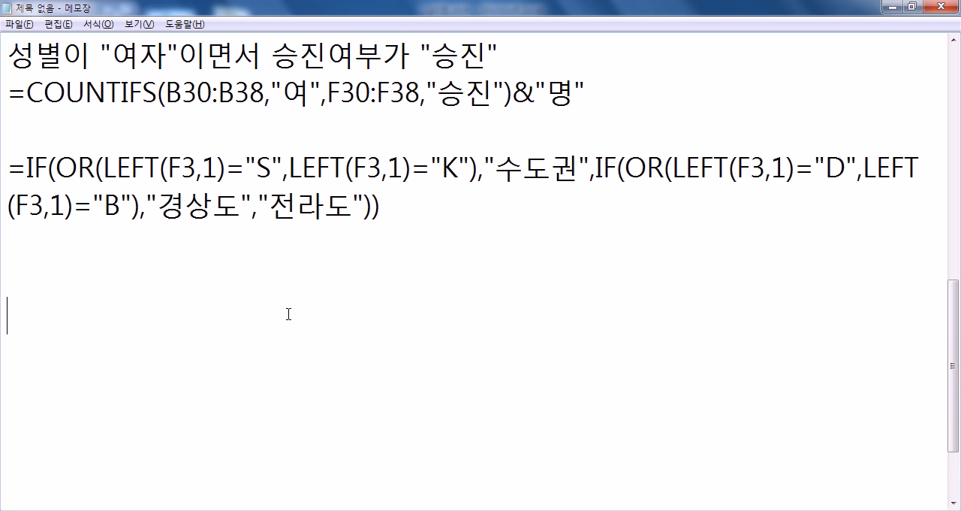
scroll(288, 315, down, 1)
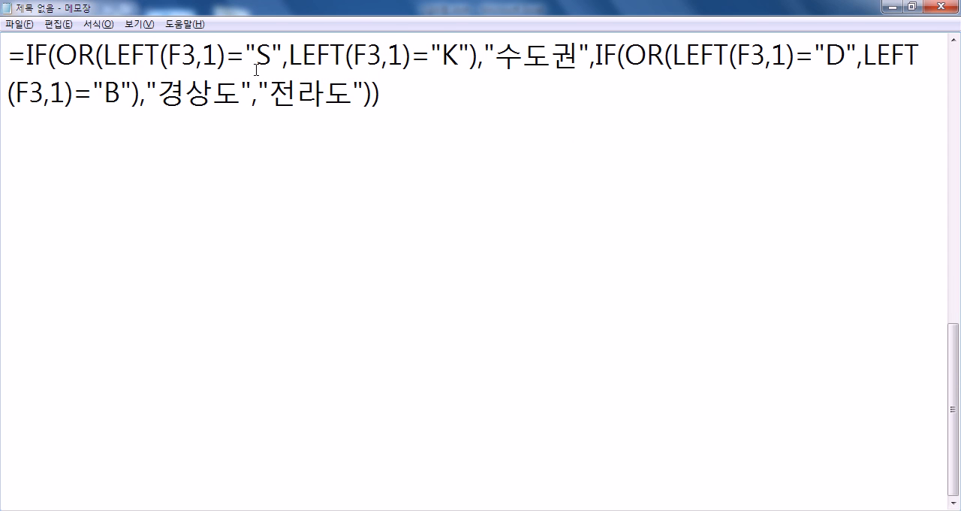
- Try shortening the second OR condition of the pasted formula to "K" alone, and restore LEFT(F3,1)="K"
drag(103, 54, 470, 57)
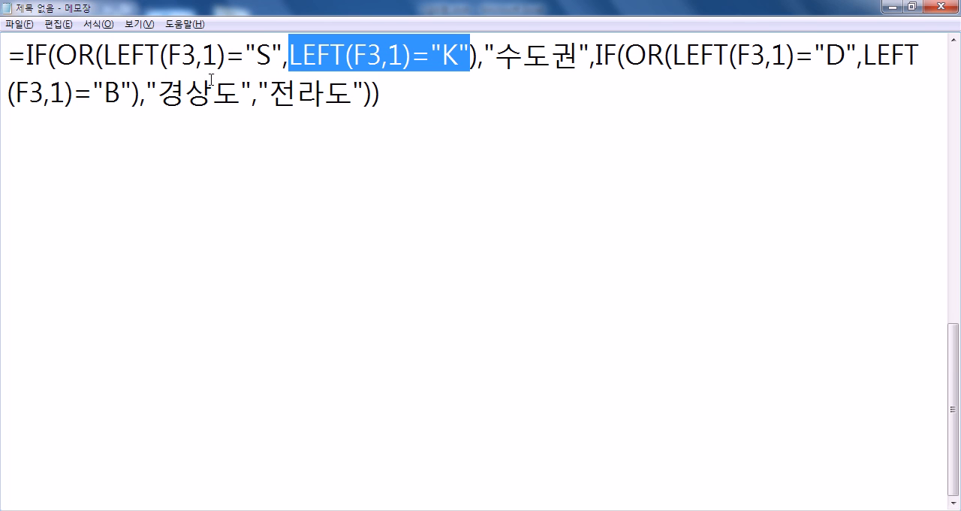
drag(56, 54, 478, 54)
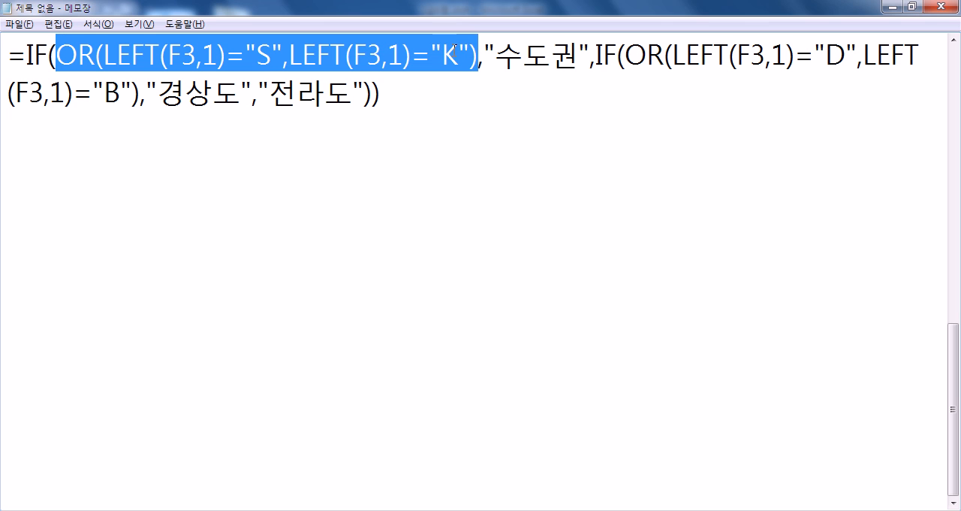
drag(104, 55, 470, 54)
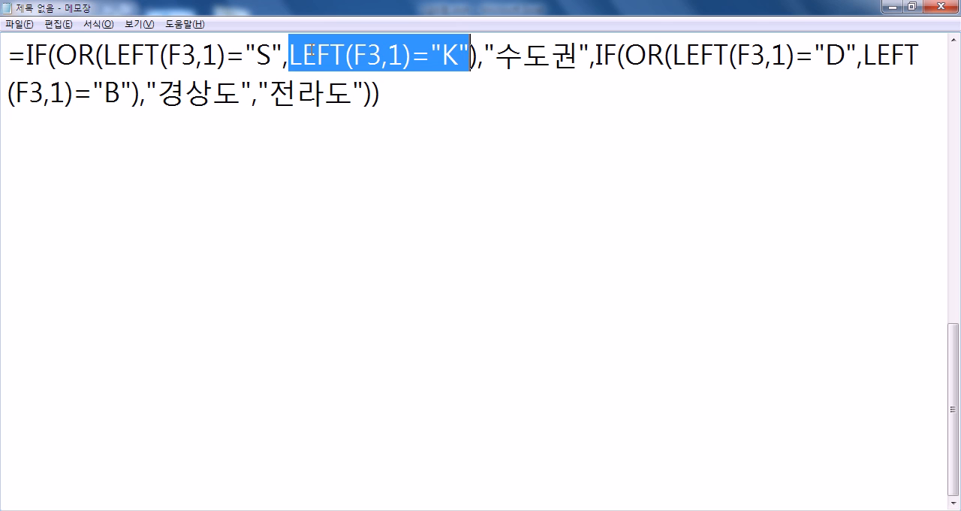
drag(284, 55, 432, 54)
click(297, 60)
key(Delete)
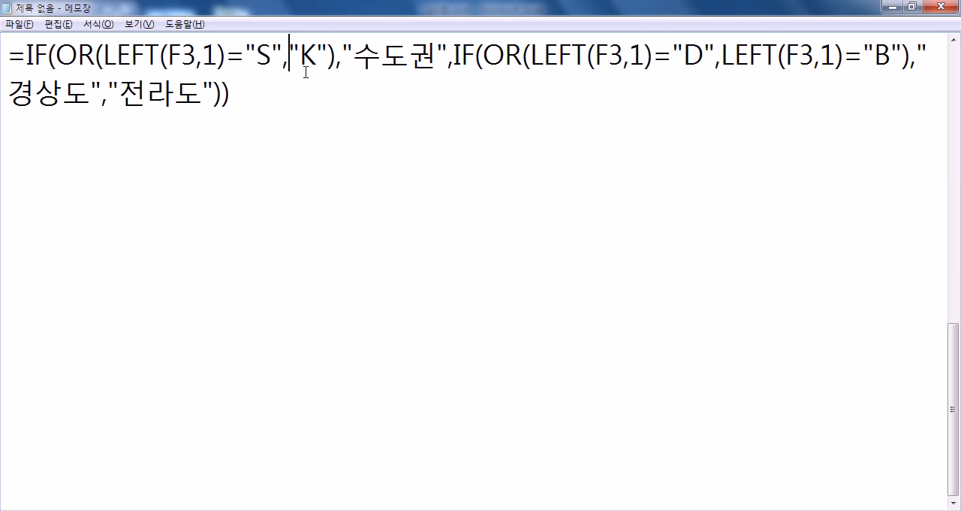
key(ctrl+v)
click(287, 131)
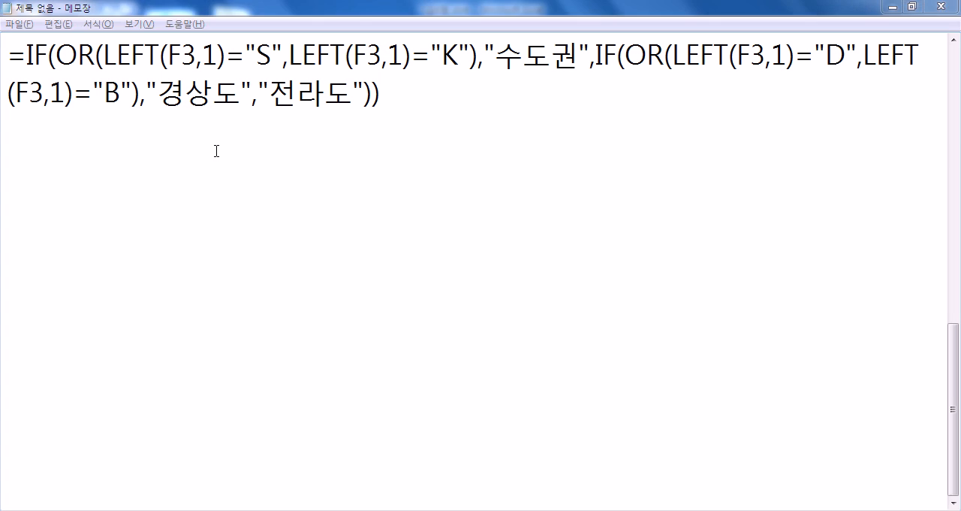
- Switch back to Excel and start a ROUND formula in the 표준편차 cell C22 of the 수송 요금표 table
key(alt+Tab)
key(Escape)
key(Home)
scroll(233, 233, down, 4)
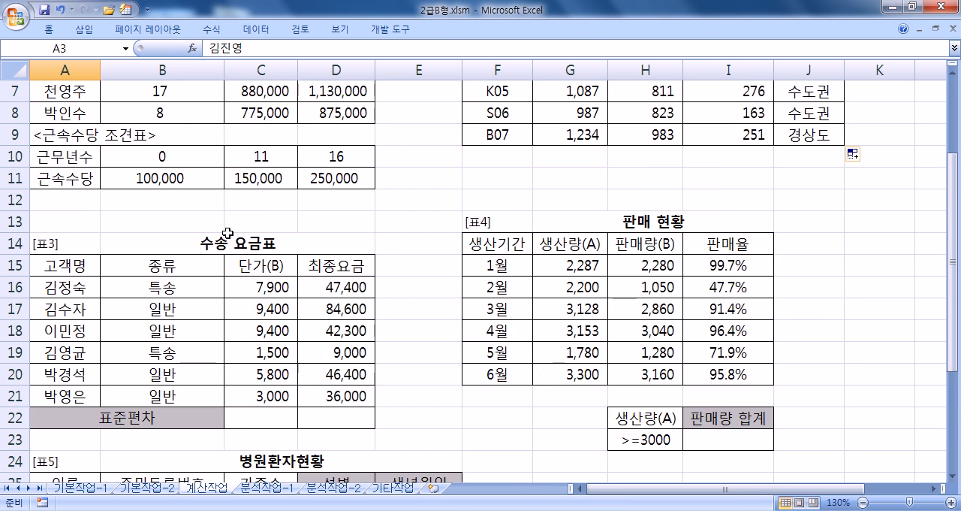
click(267, 286)
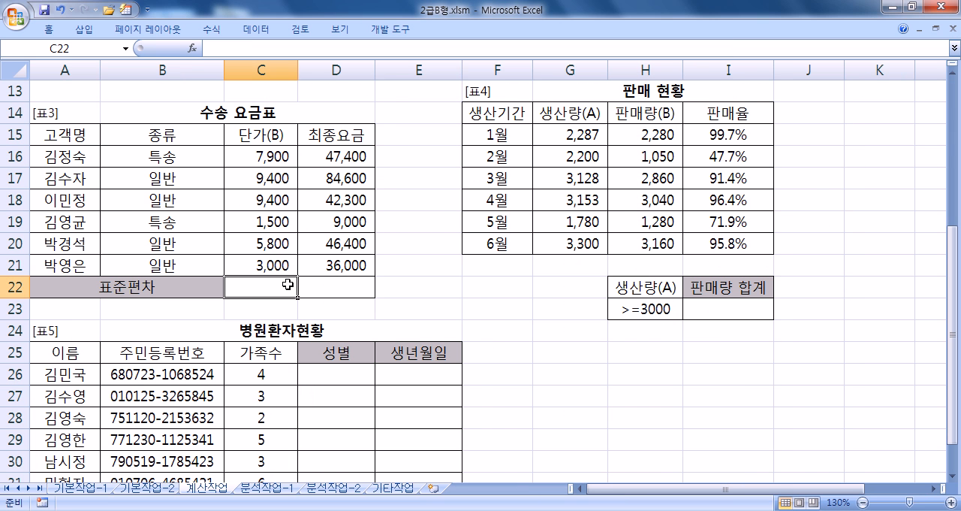
scroll(288, 284, down, 3)
click(952, 70)
click(952, 71)
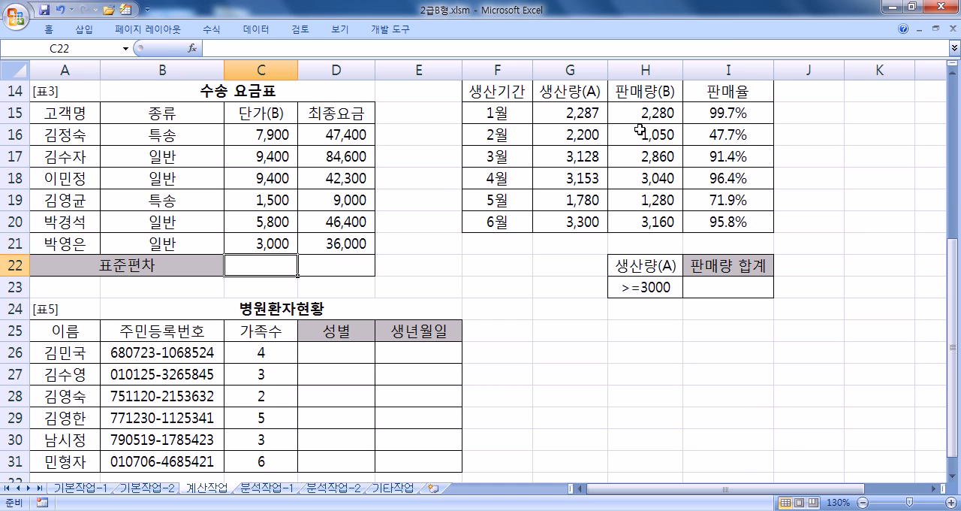
text(=개ㅕㅜ)
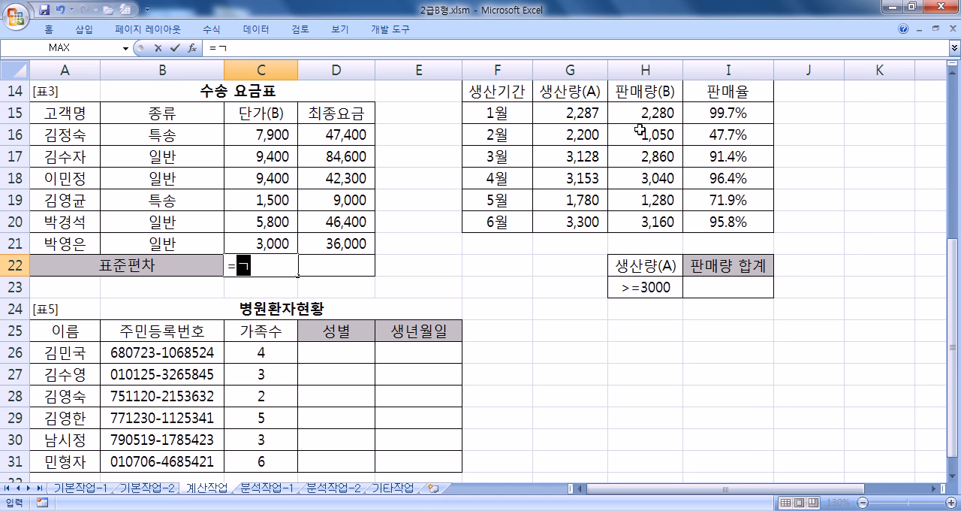
key(Escape)
text(=ROUND()
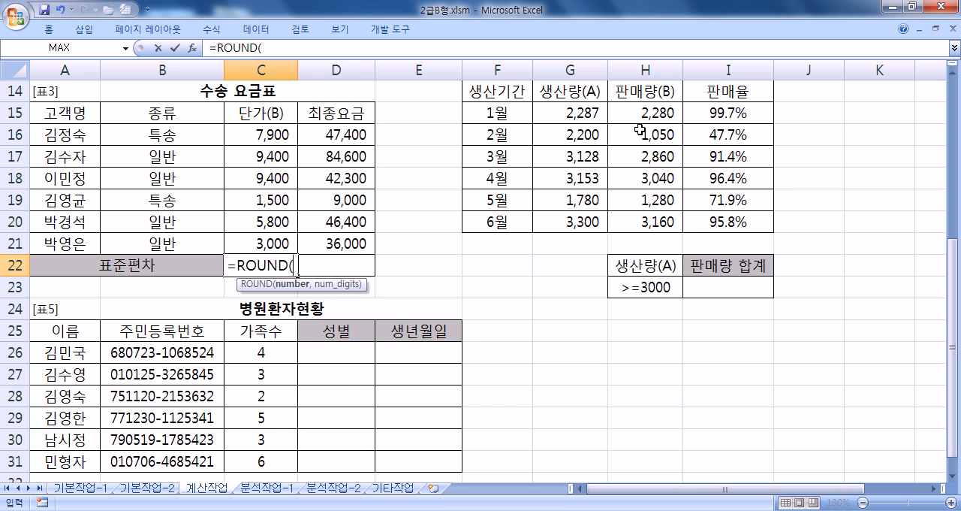
- Try the MODE, MEDIAN and VAR functions in turn as ROUND's number argument in C22, removing each one
text(MODE)
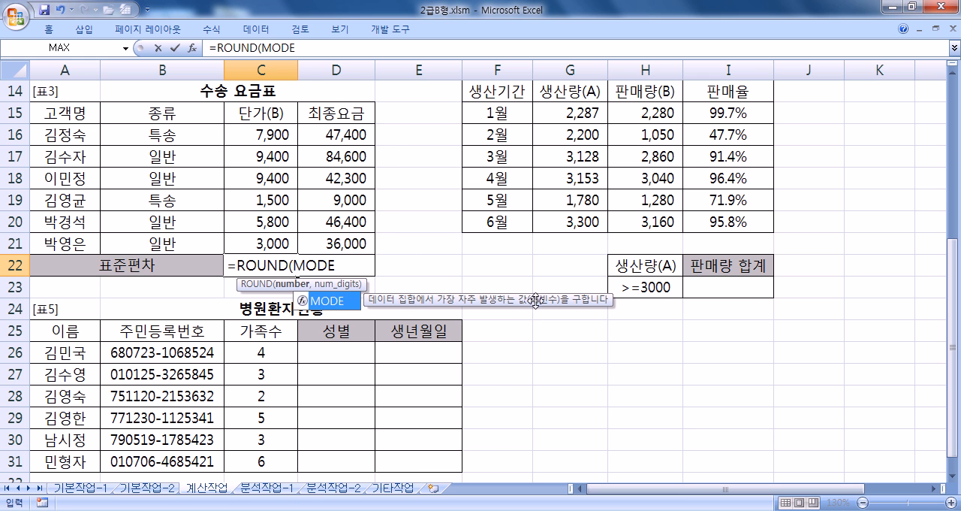
key(BackSpace)
key(BackSpace)
key(BackSpace)
key(BackSpace)
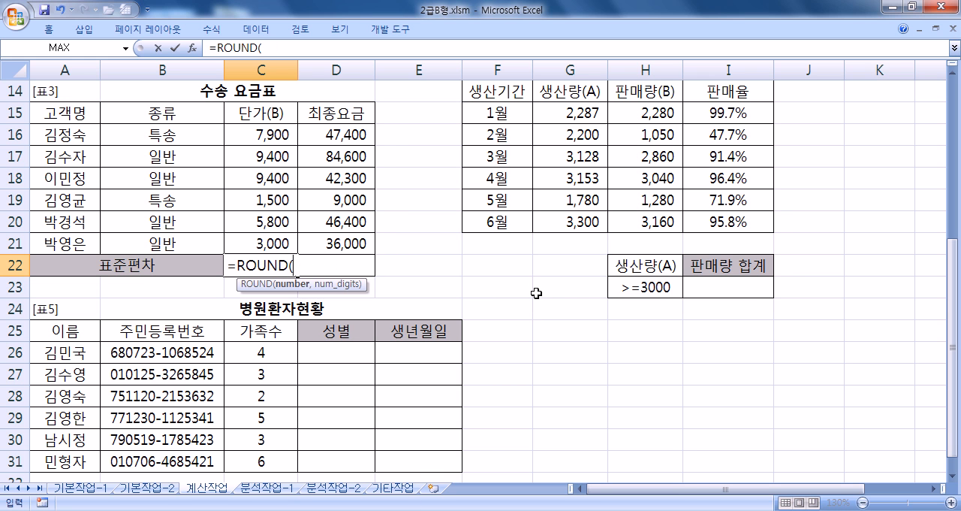
text(MEDIAN)
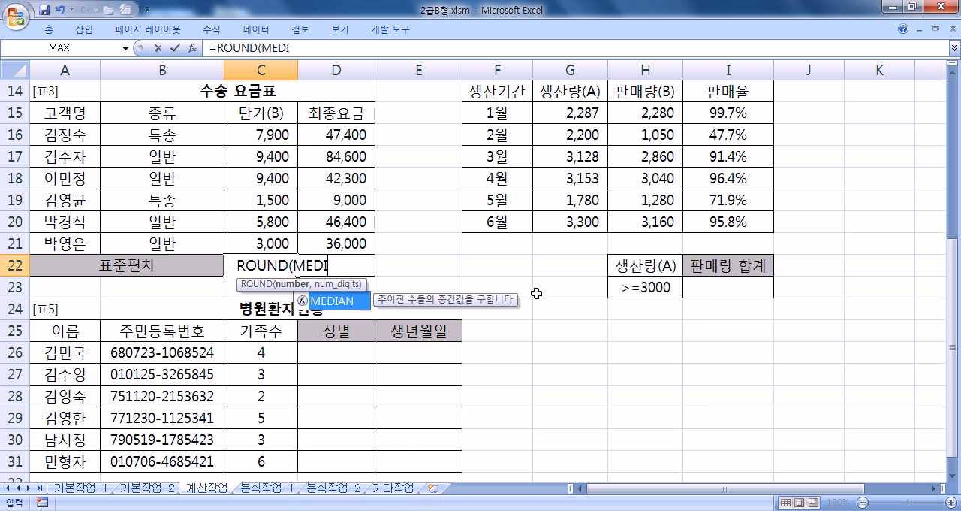
key(BackSpace)
key(BackSpace)
key(BackSpace)
key(BackSpace)
key(BackSpace)
key(BackSpace)
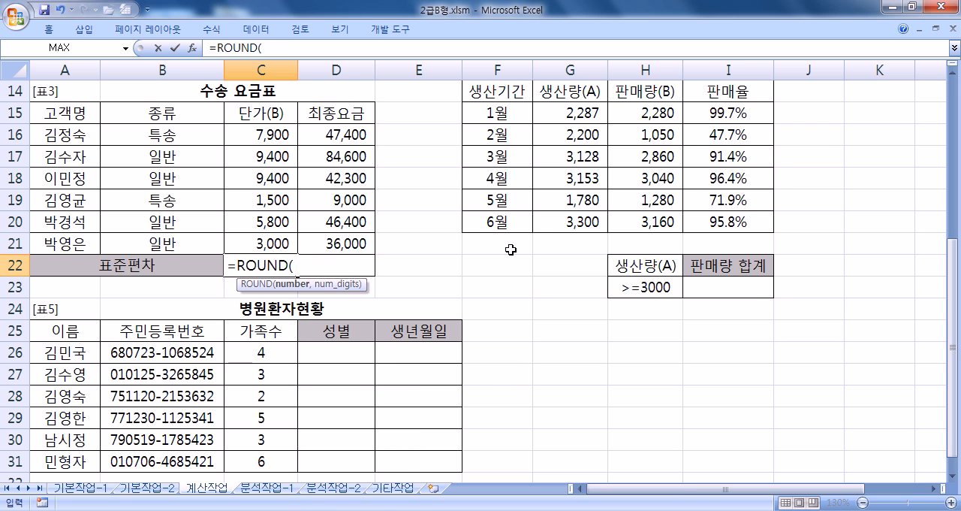
text(VAR)
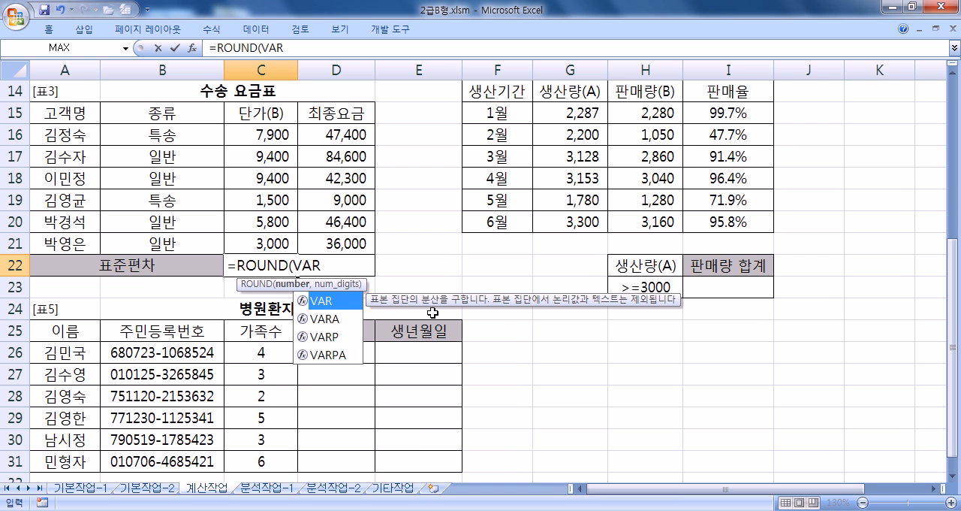
key(BackSpace)
key(BackSpace)
key(BackSpace)
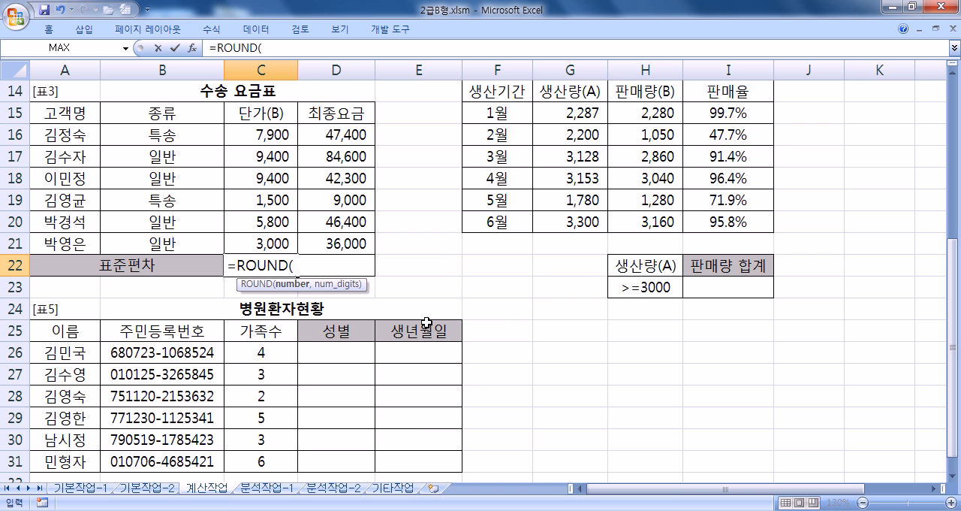
- Complete the C22 formula with STDEV(C16:C21) rounded to -2 digits, enter it and review it
text(STDEV)
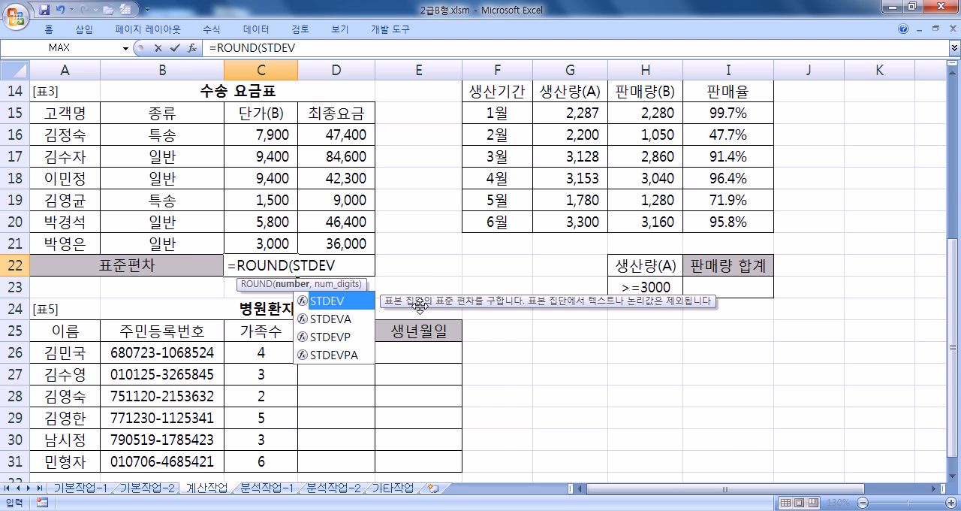
text(()
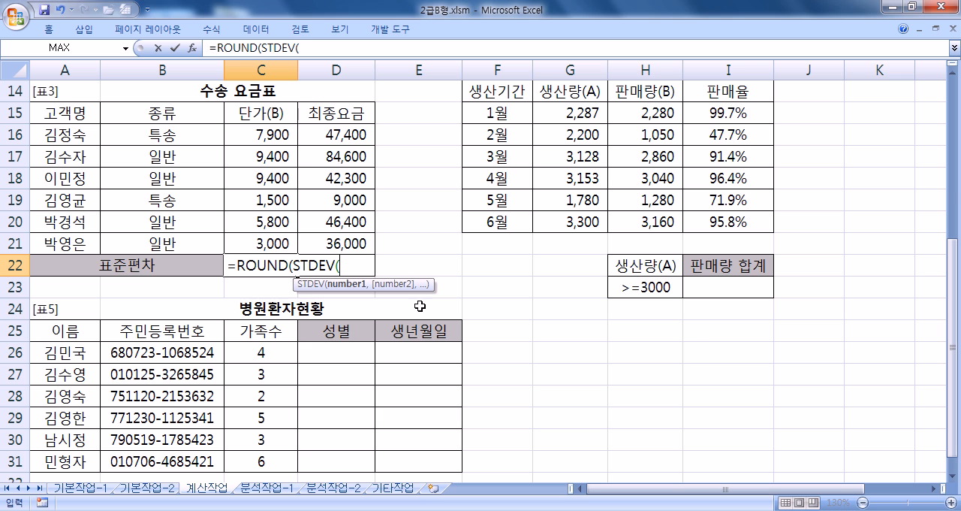
drag(267, 133, 258, 242)
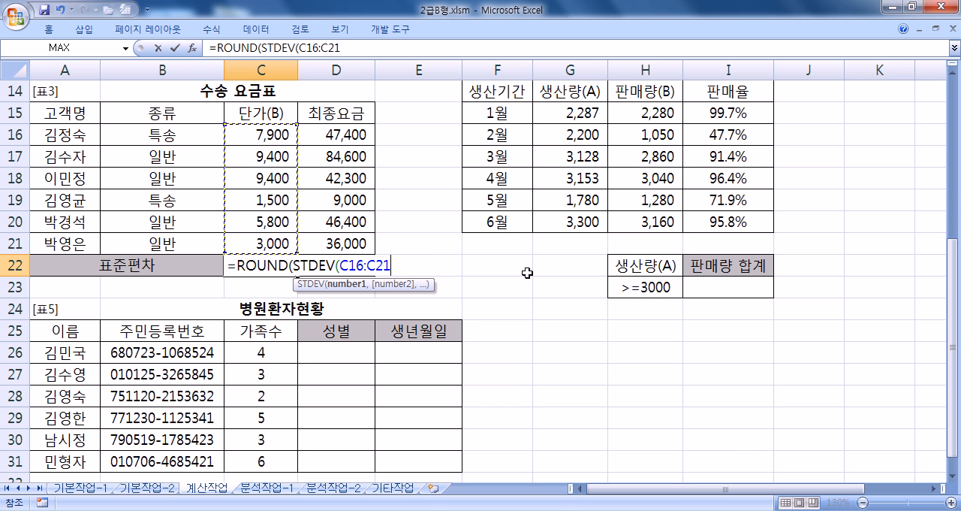
text())
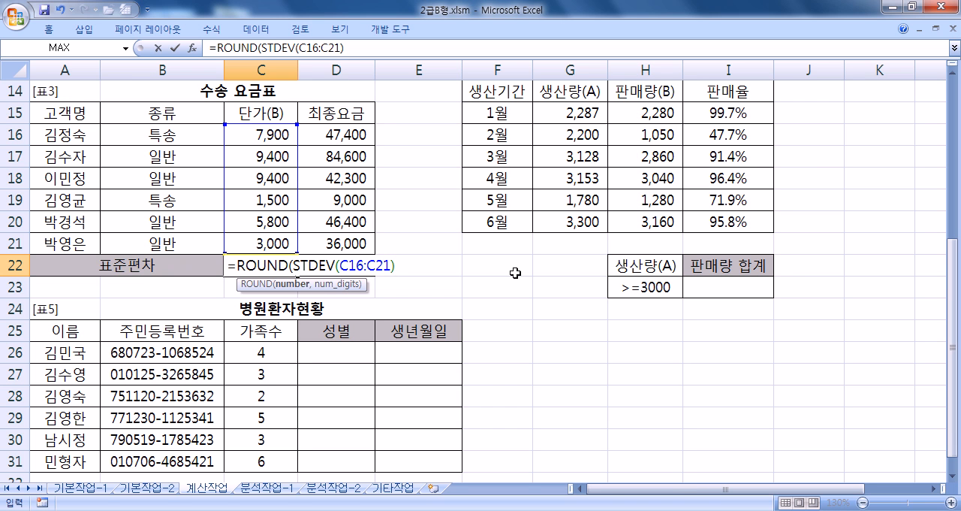
text(,)
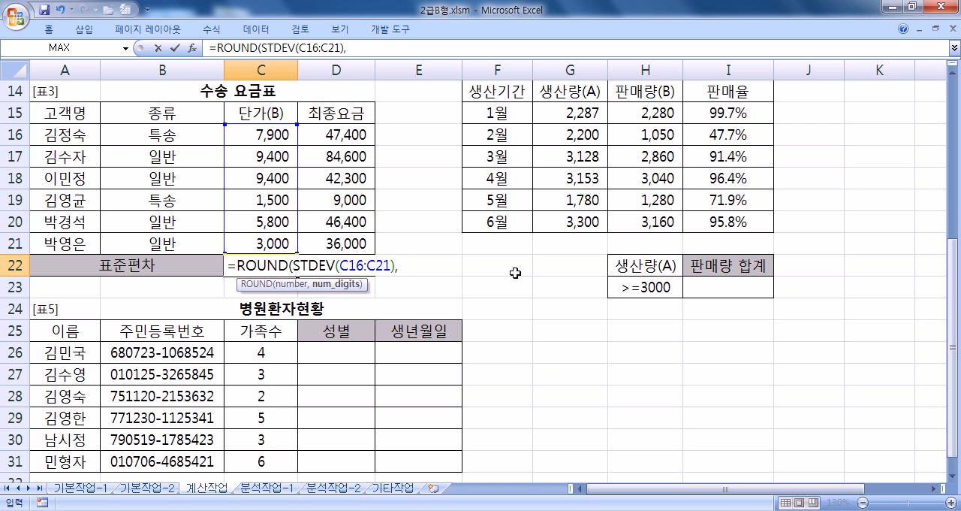
text(-2))
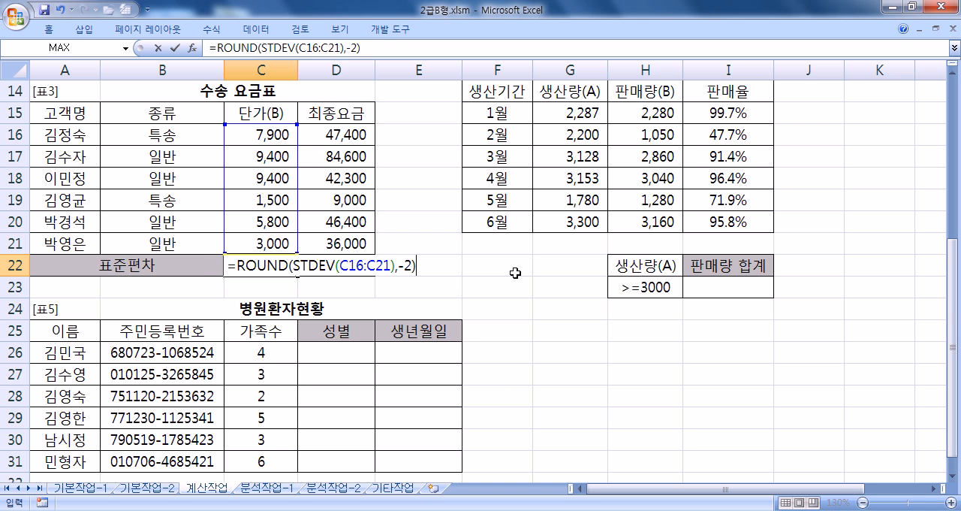
key(Return)
key(Up)
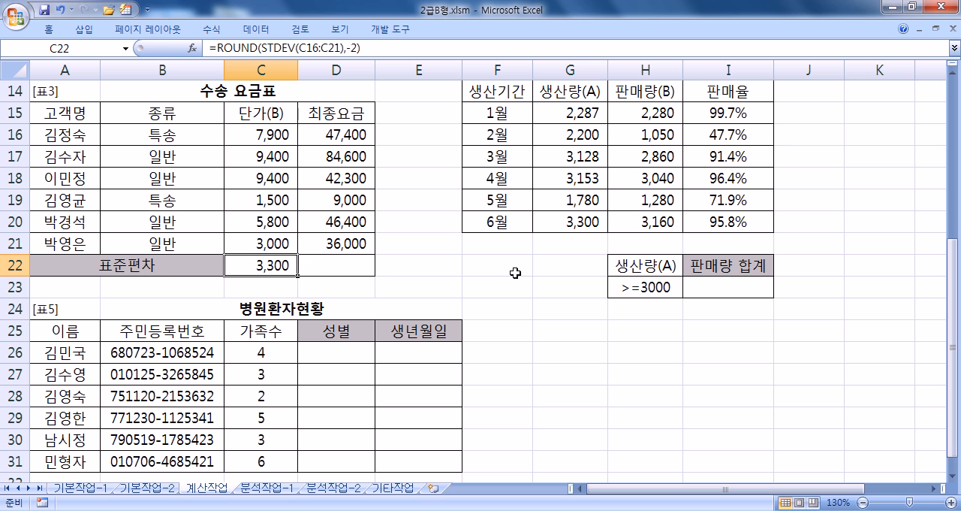
key(F2)
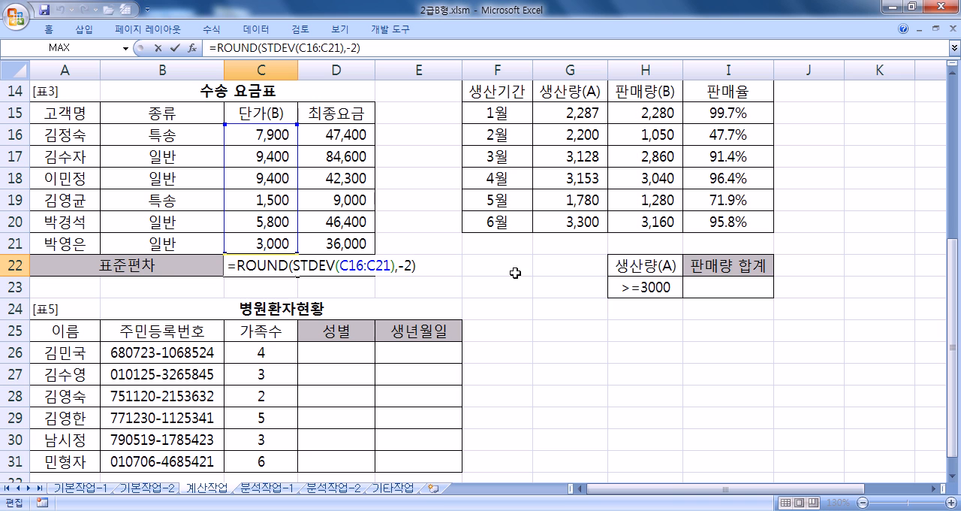
key(Return)
click(292, 269)
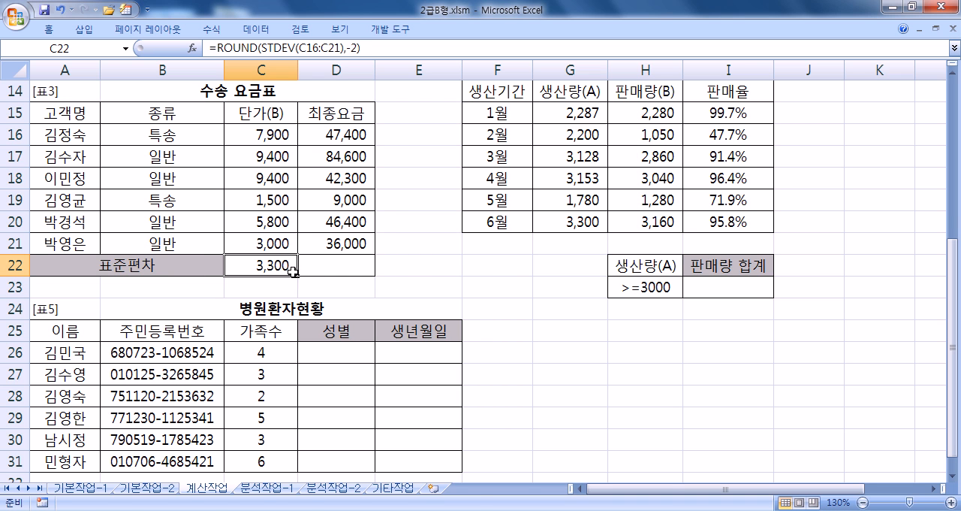
- Fill the 표준편차 formula from C22 across to D22 in the 수송 요금표 table
drag(292, 269, 378, 281)
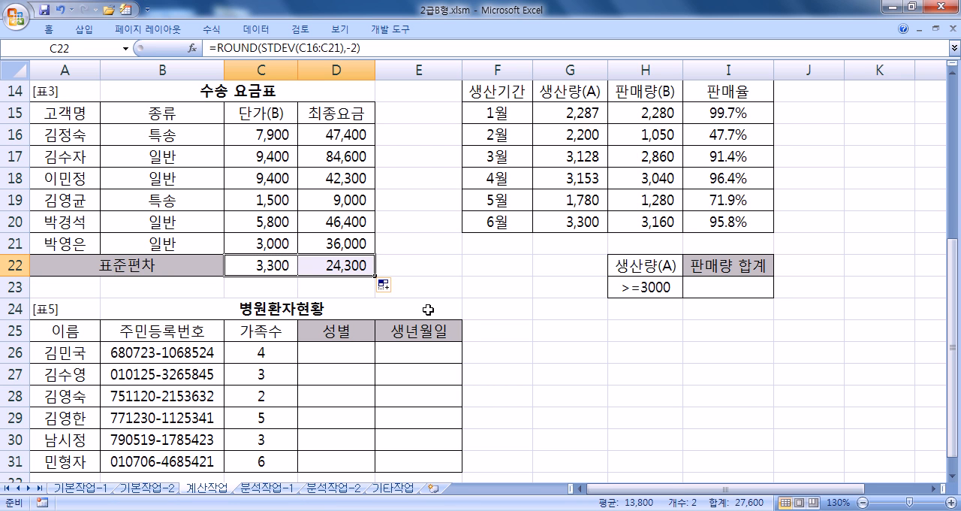
- Start a DSUM formula in the 판매량 합계 cell I23 with the 판매 현황 table F14:I20 as its database
click(728, 285)
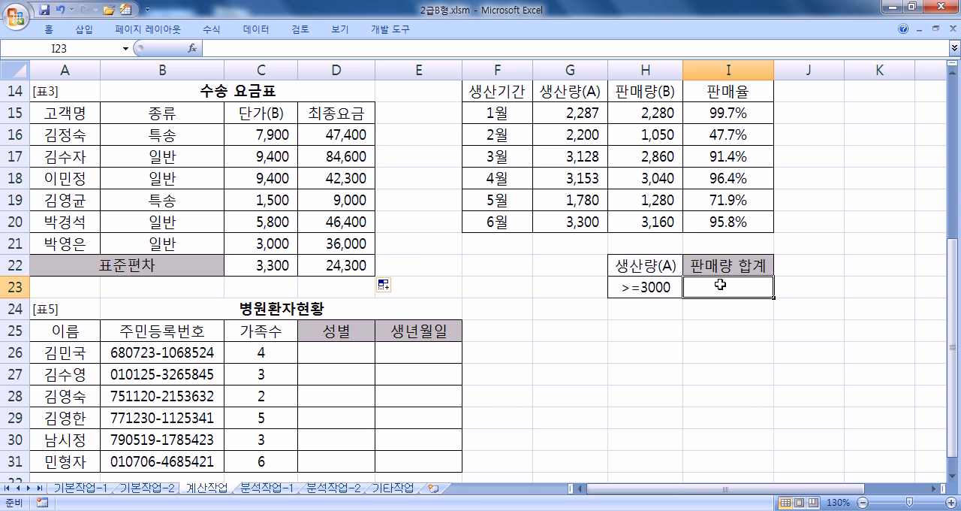
drag(786, 488, 847, 488)
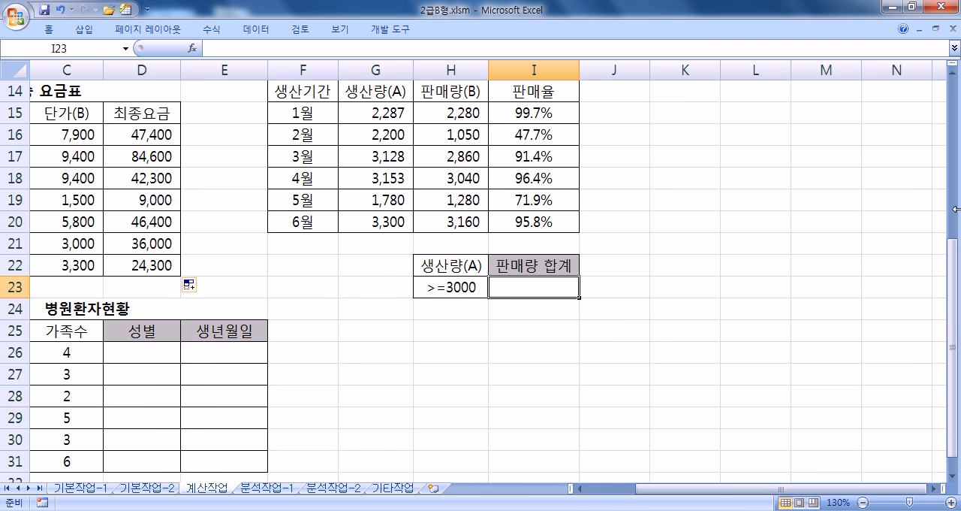
click(952, 73)
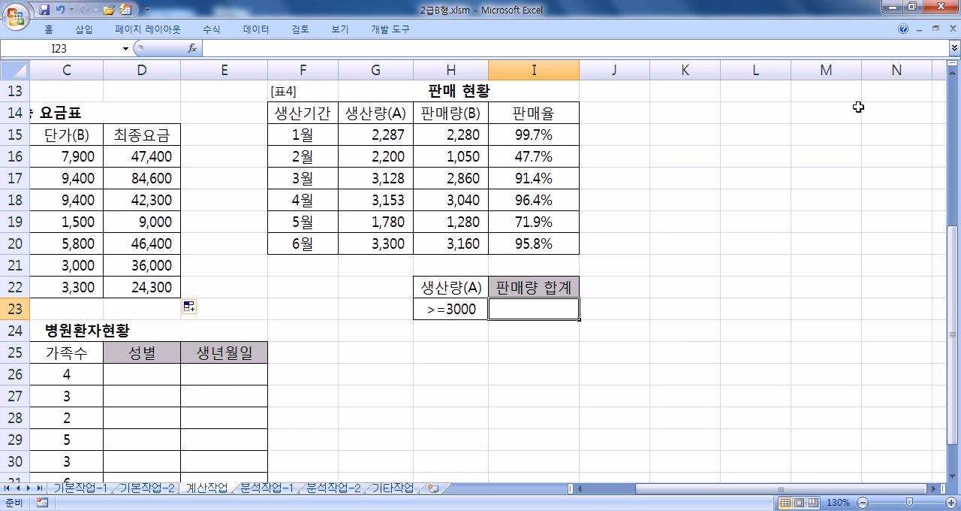
click(445, 310)
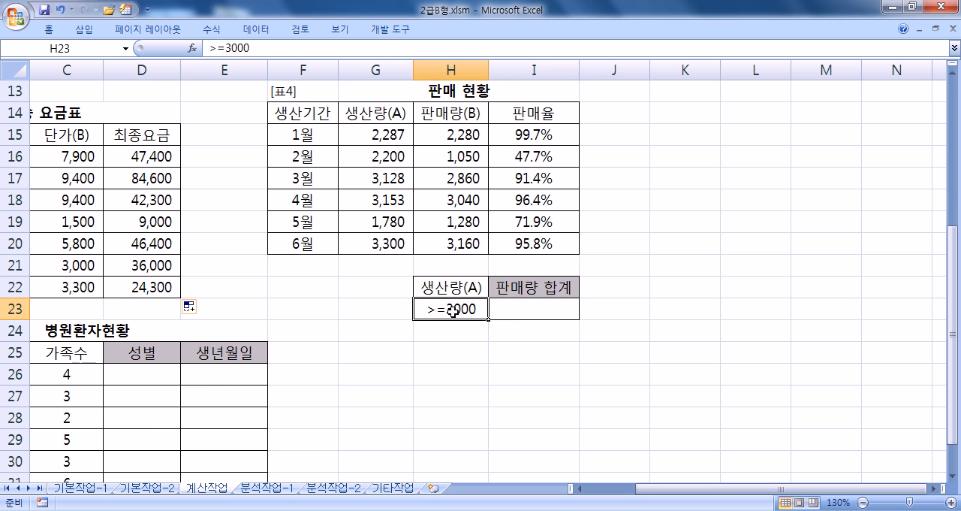
click(523, 307)
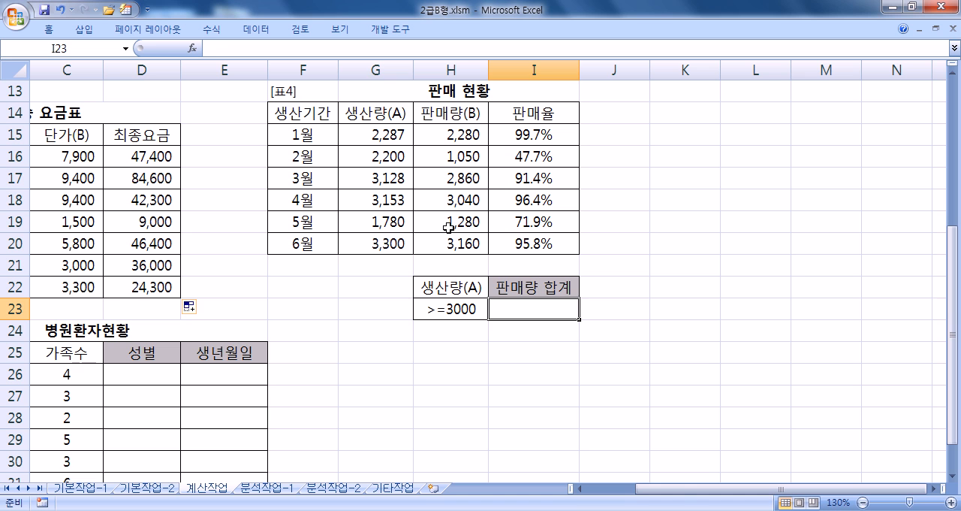
text(=DSUM()
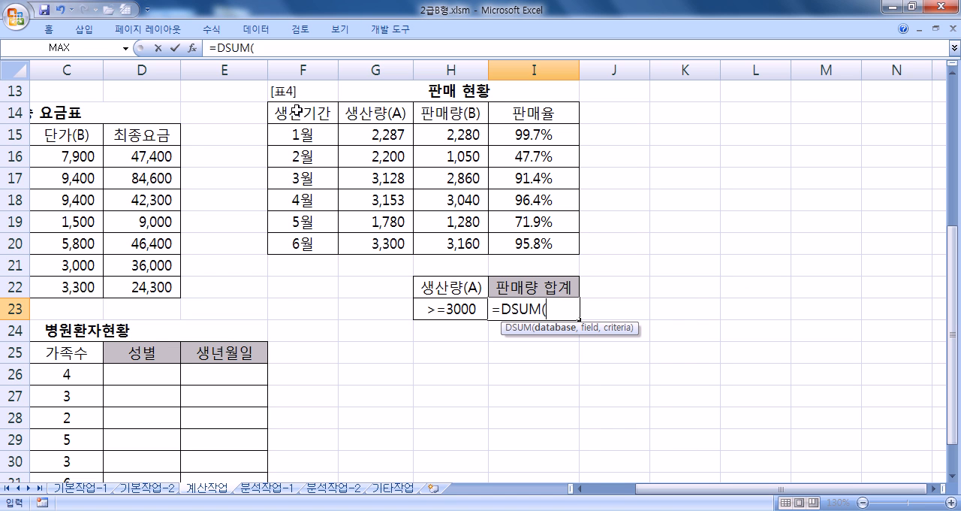
drag(290, 110, 524, 243)
text(,)
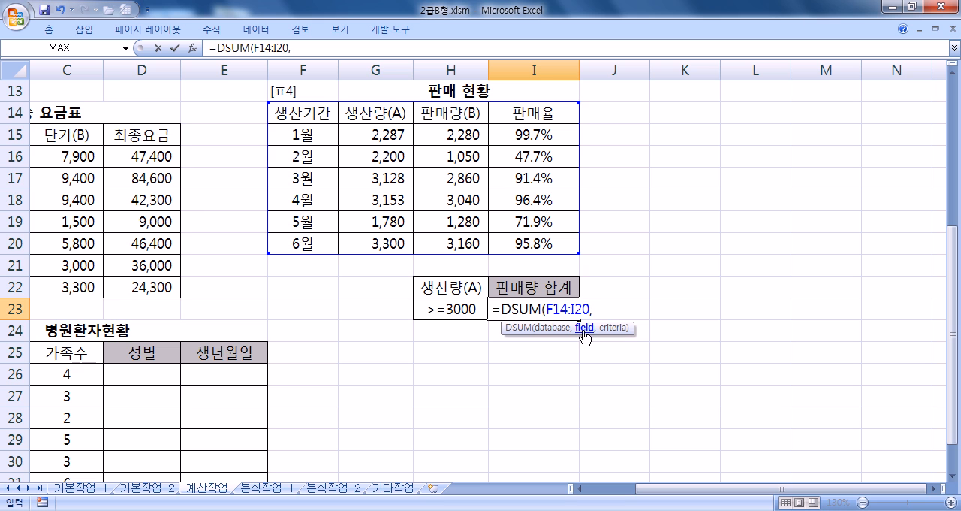
- Complete the I23 DSUM formula with field H14 and criteria H22:H23, enter it and review it
click(444, 112)
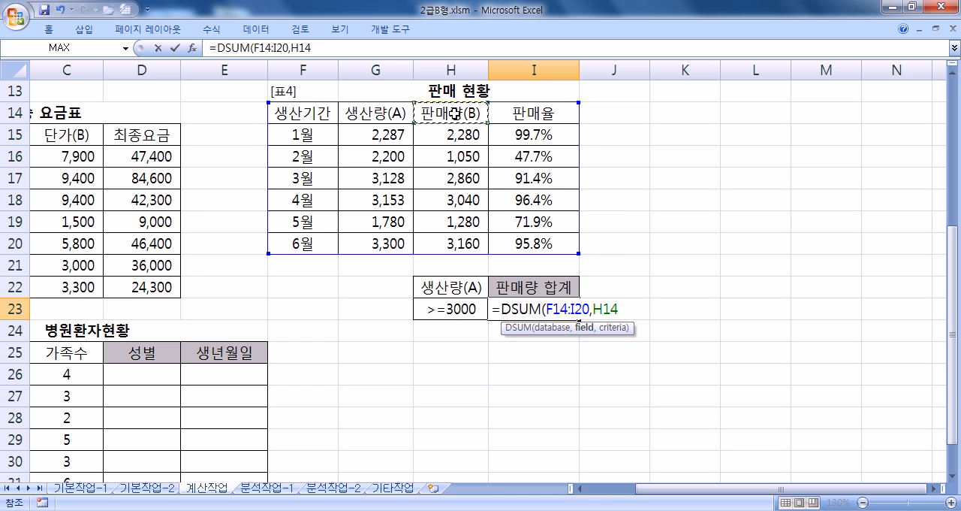
text(,)
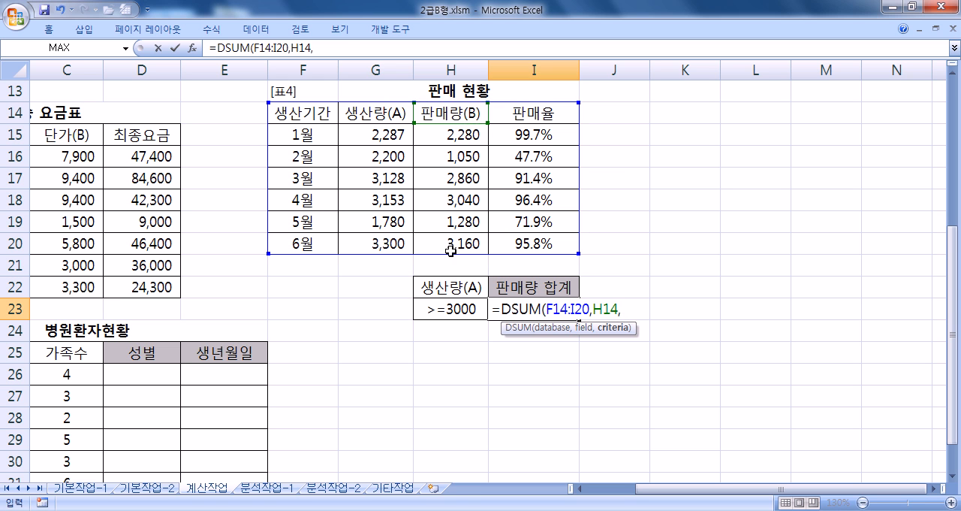
drag(454, 285, 450, 309)
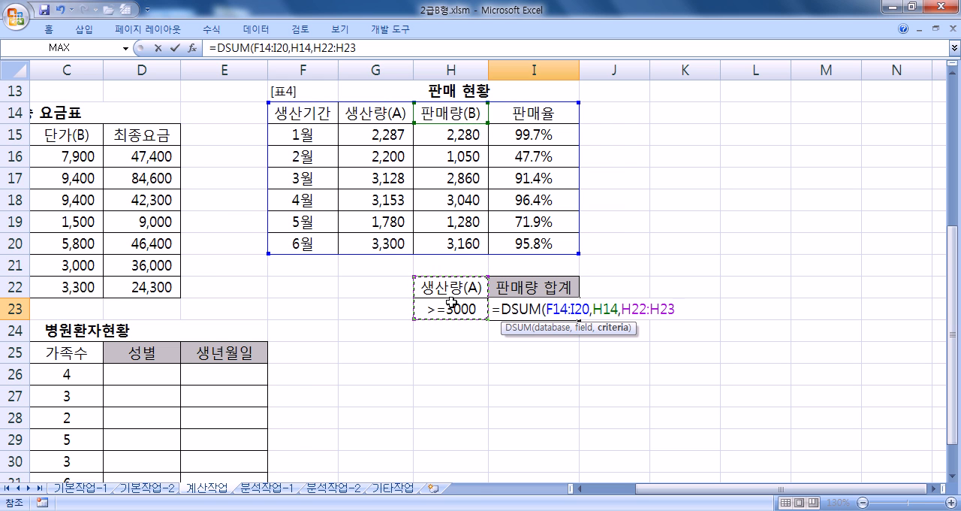
key(Return)
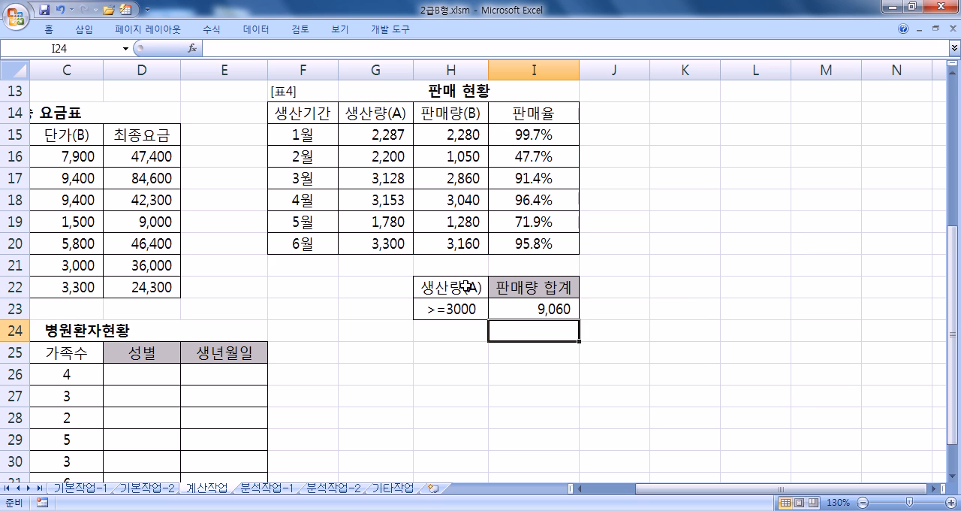
double_click(504, 309)
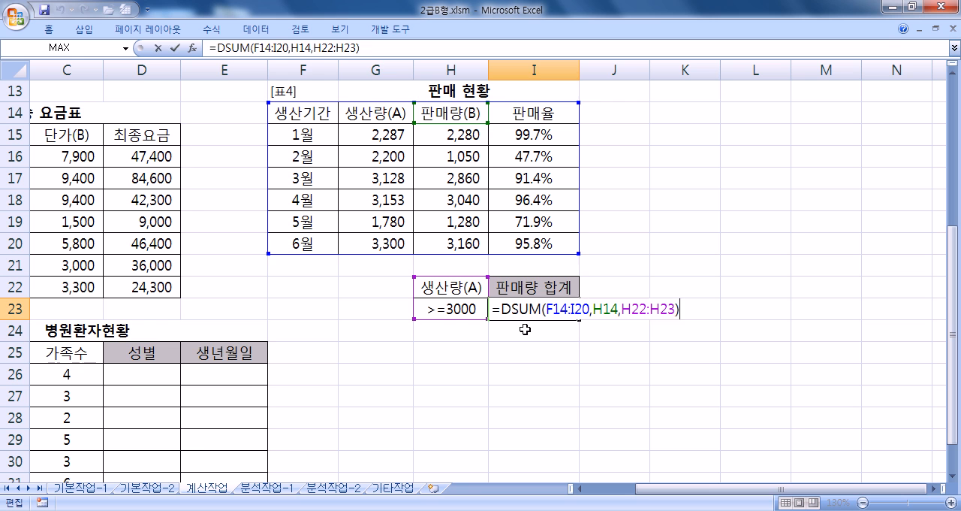
key(Return)
- Start the 성별 formula in D26 of the 병원환자현황 table as =IF(MOD(MID(B26,8,1)
key(Home)
scroll(408, 307, down, 3)
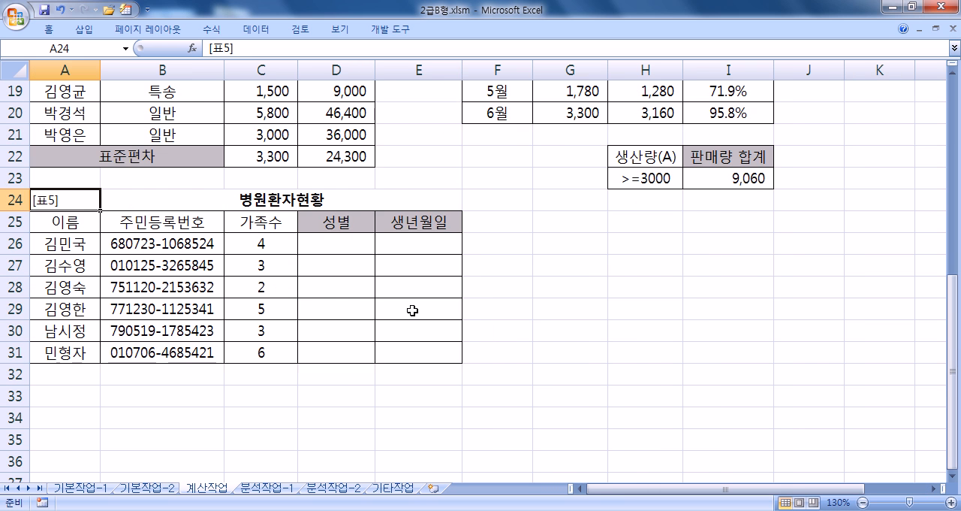
click(337, 177)
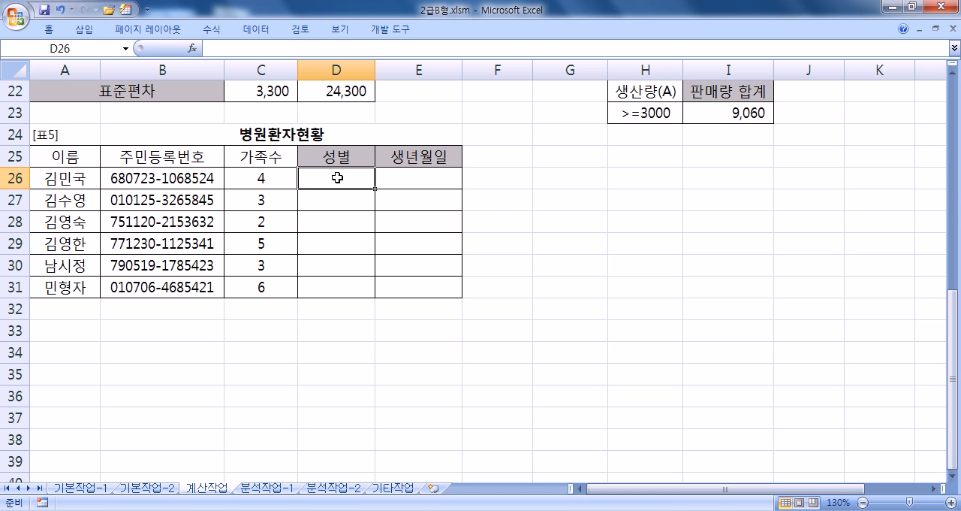
text(=IF()
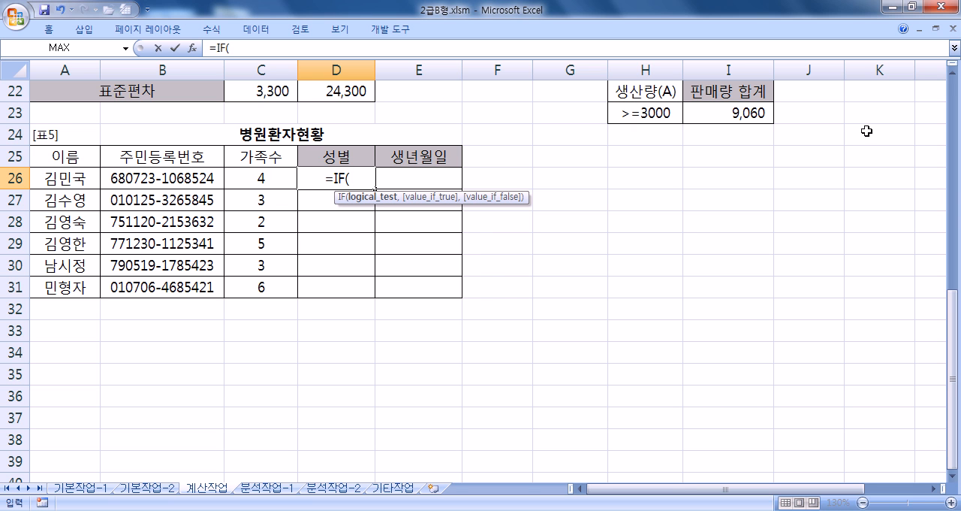
text(M)
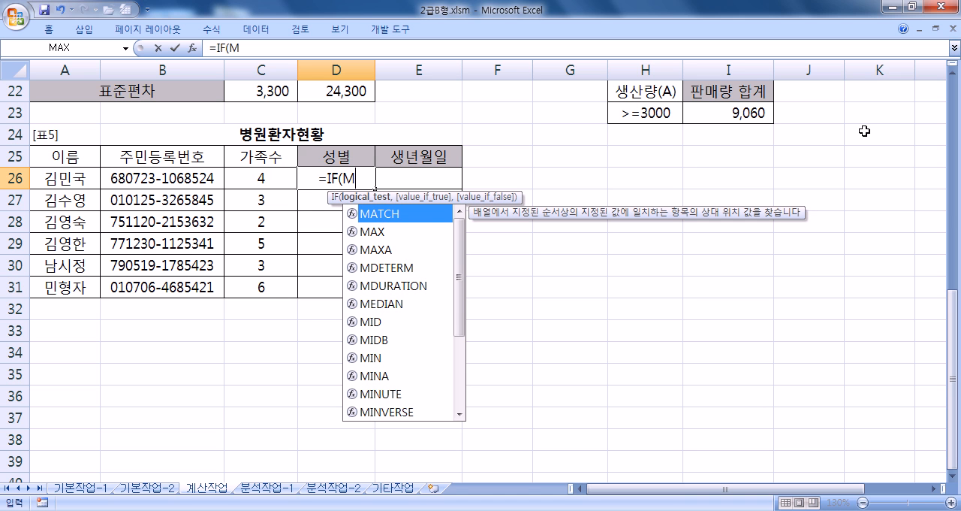
text(OD()
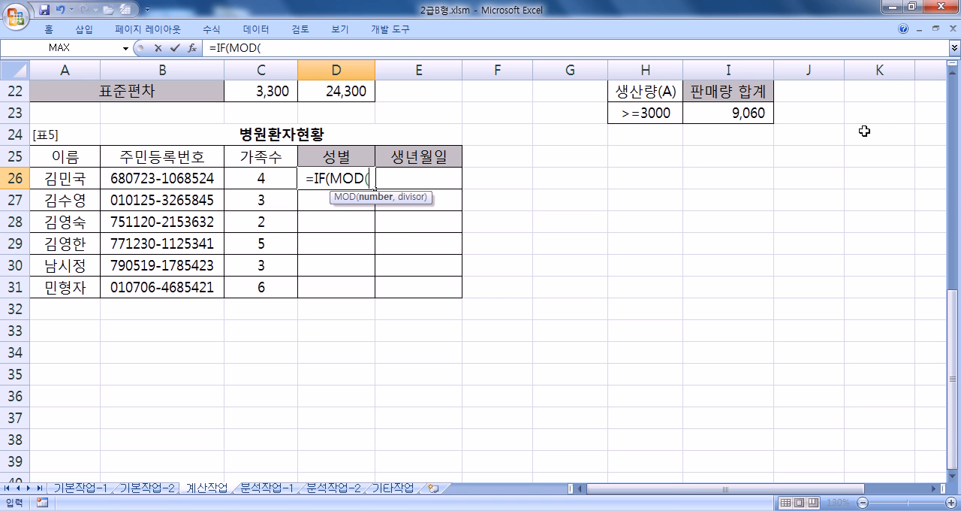
text(MID()
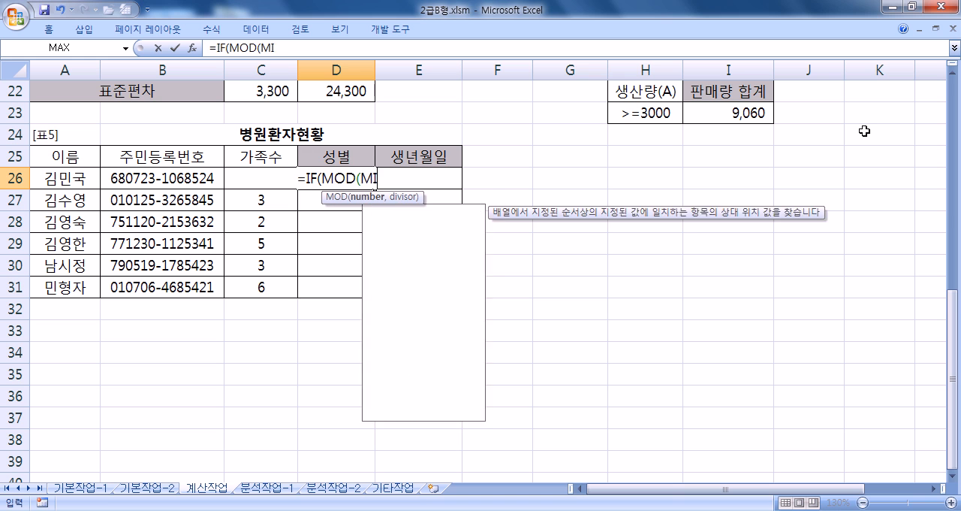
key(Left)
key(Left)
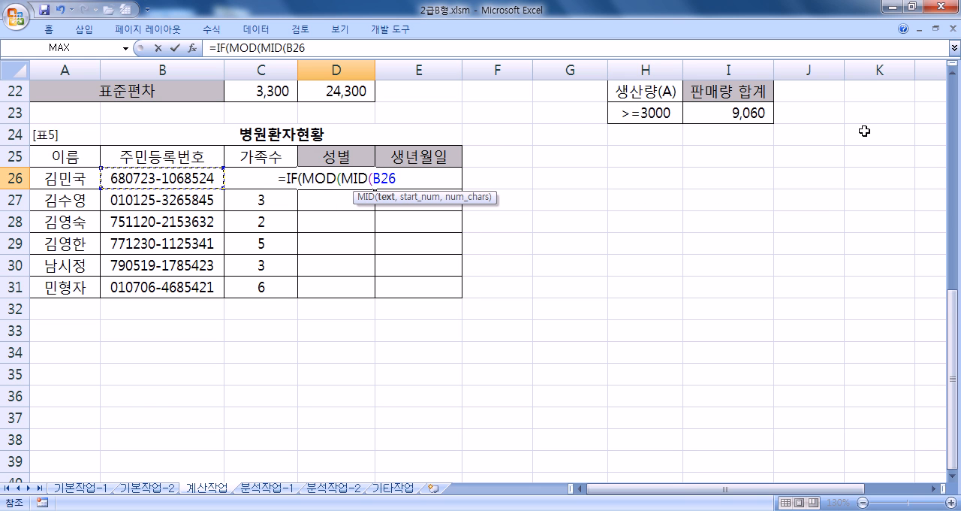
text(,8,1))
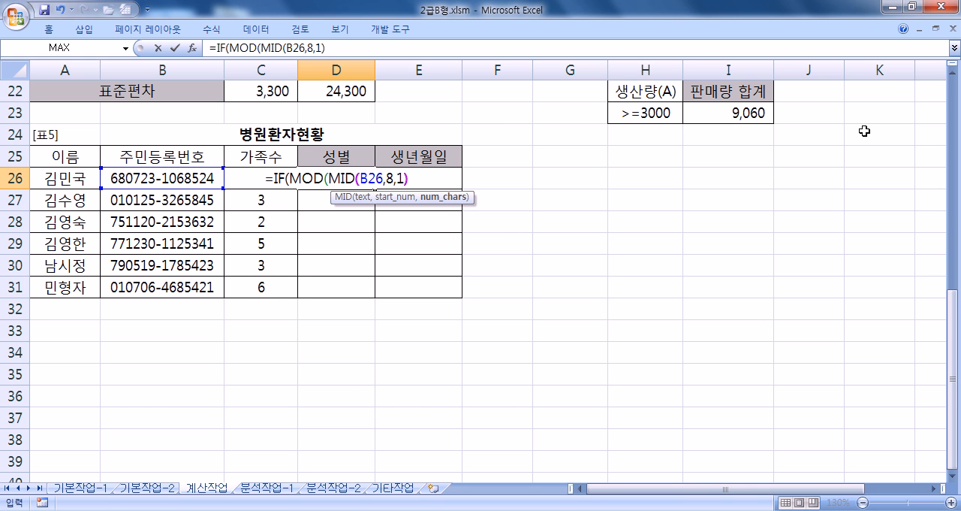
text(,)
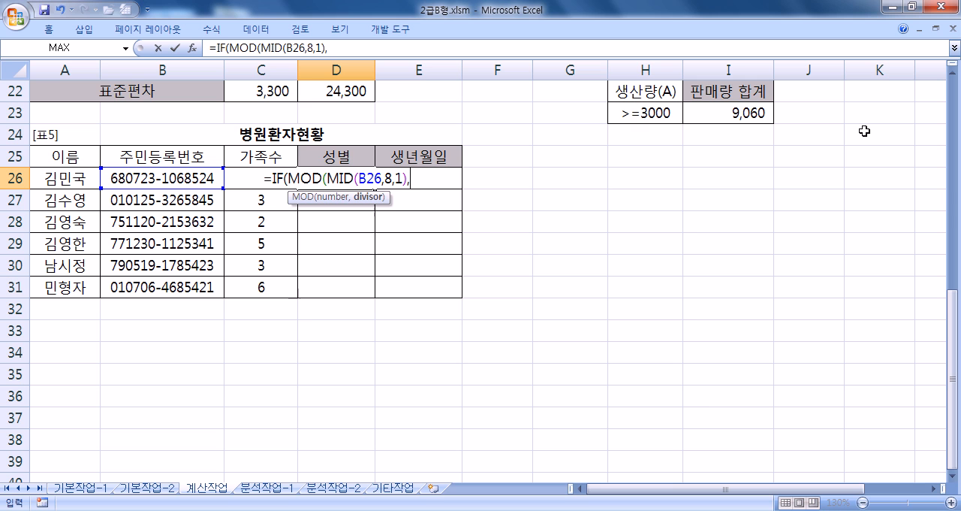
text(2_)
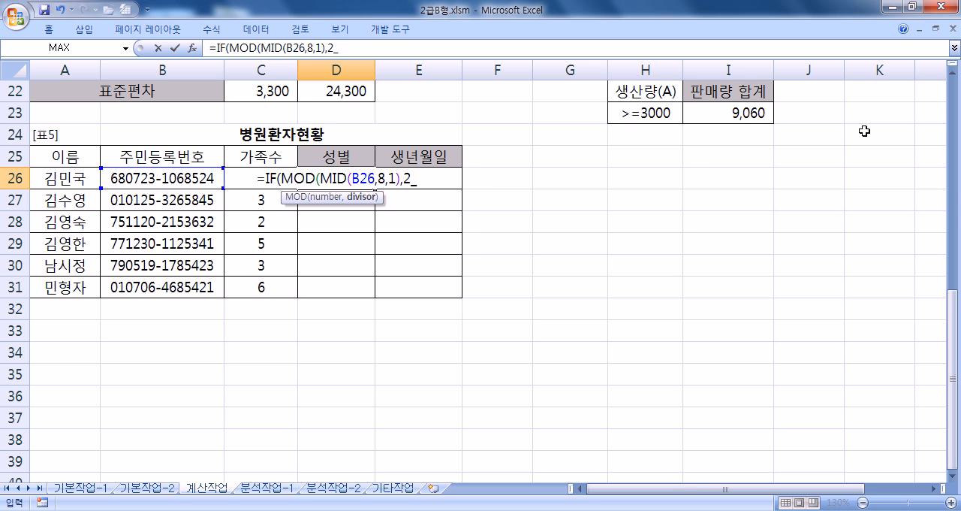
- Complete the D26 formula with divisor 2, the test =0 and the results "여자" and "남자", and fill it down to D31
key(BackSpace)
text()=0)
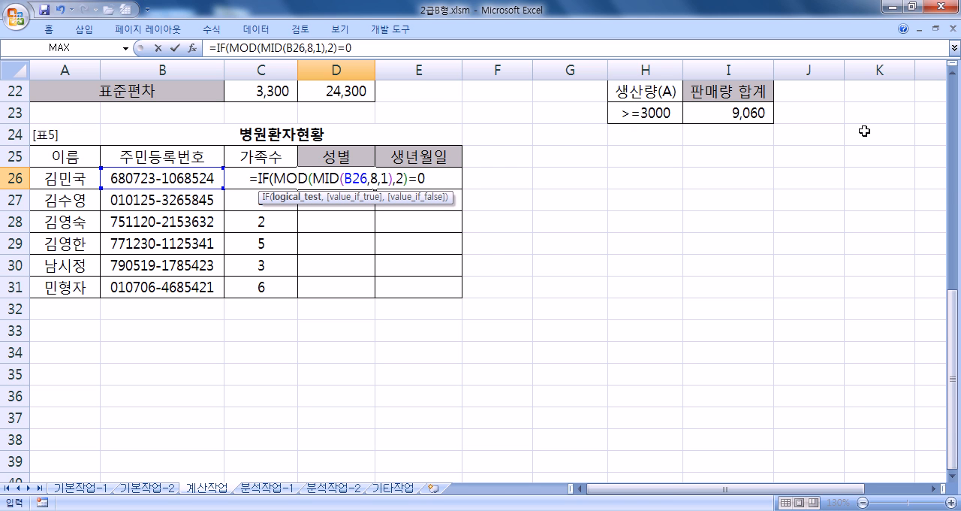
text(,"여자",)
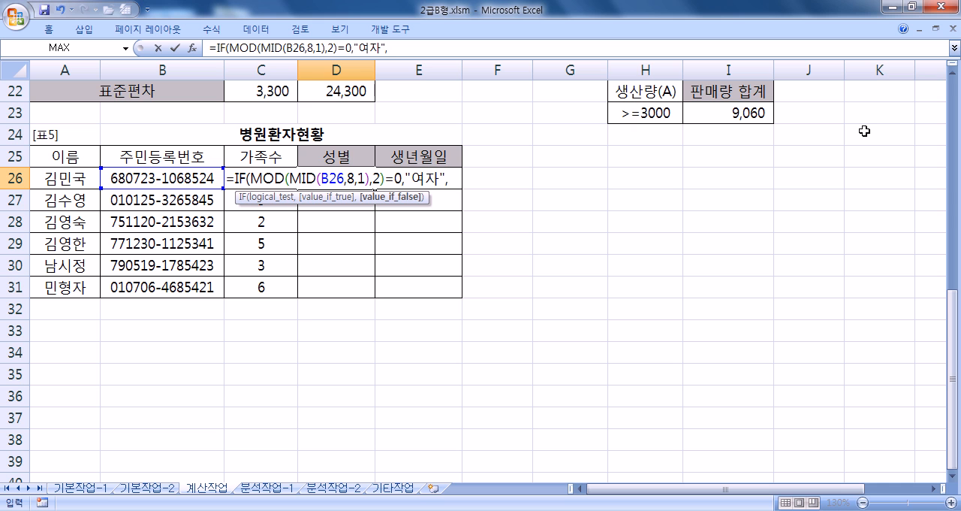
text("남자")
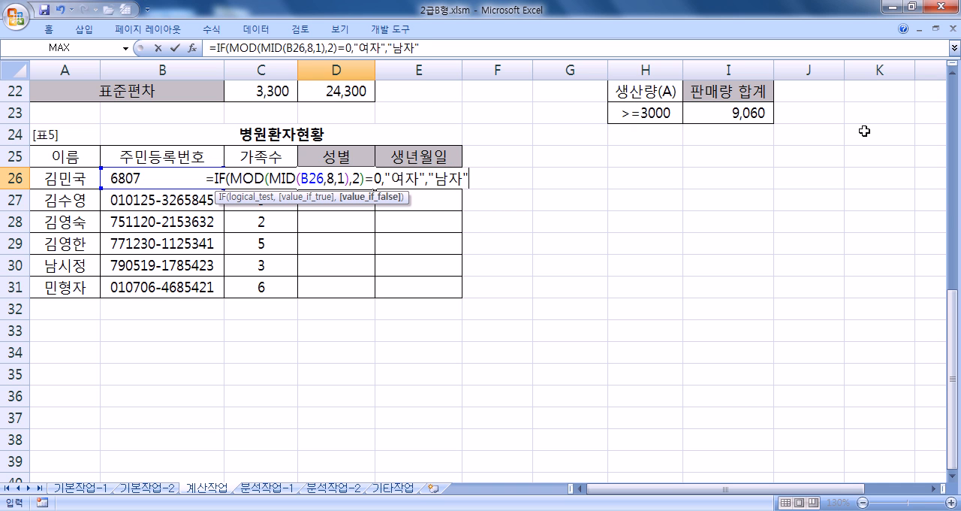
key(Return)
key(Up)
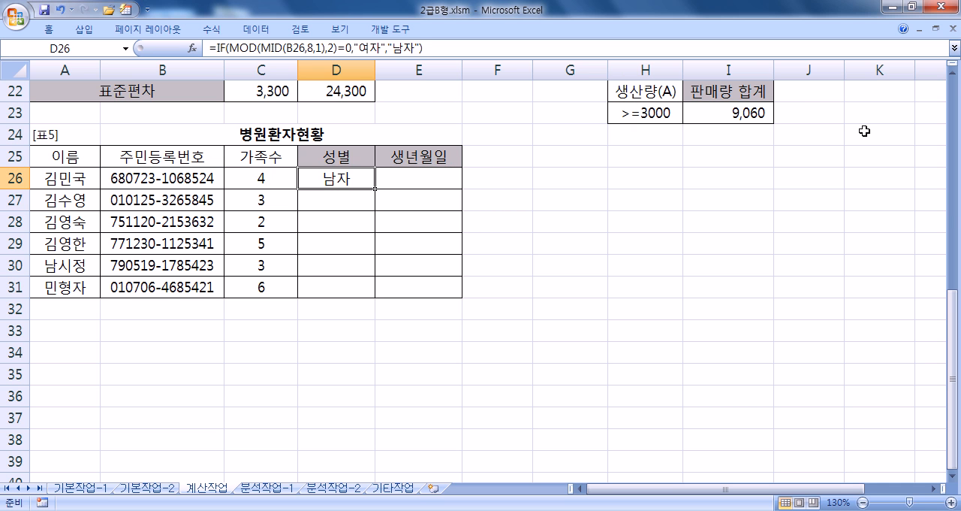
drag(377, 188, 377, 295)
- Copy the D26 formula text and paste it on a new line in Notepad below the 지역 formula
click(359, 175)
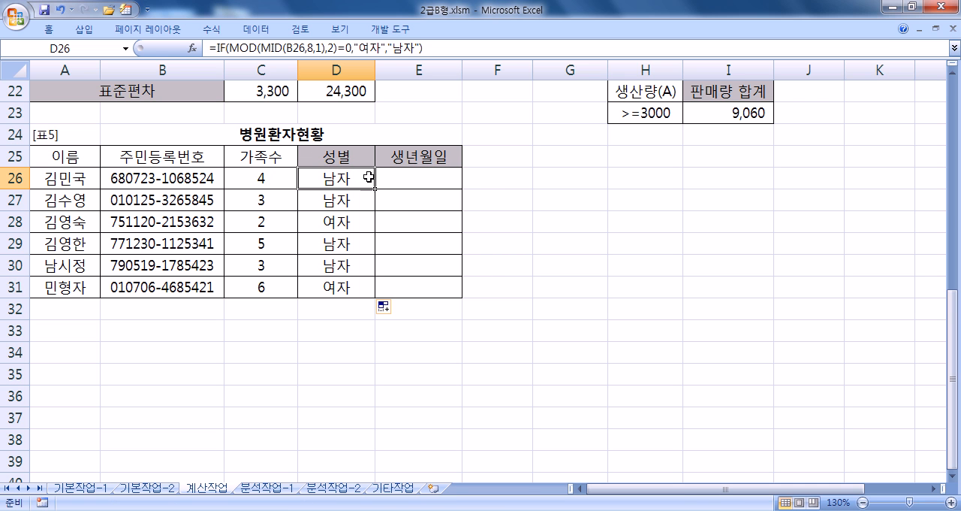
double_click(359, 177)
drag(283, 201, 200, 180)
key(ctrl+c)
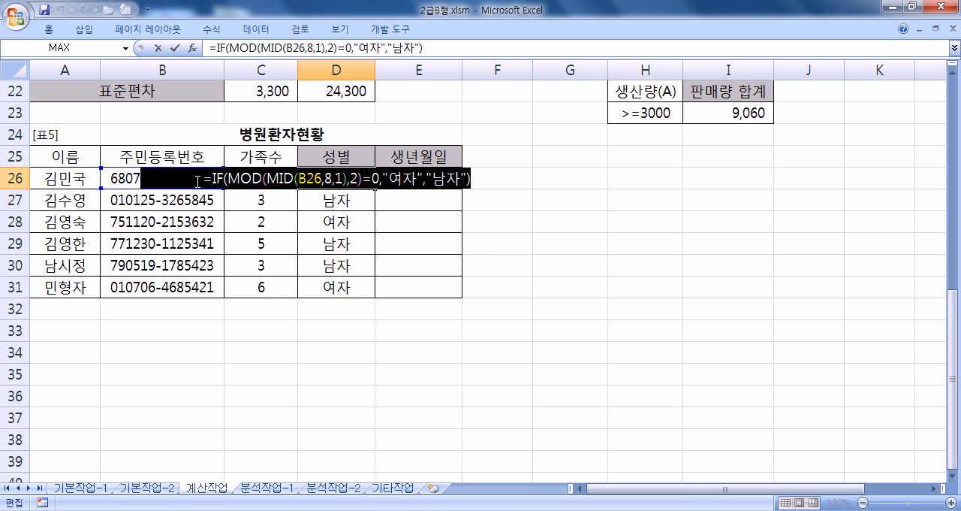
key(Escape)
key(alt+Tab)
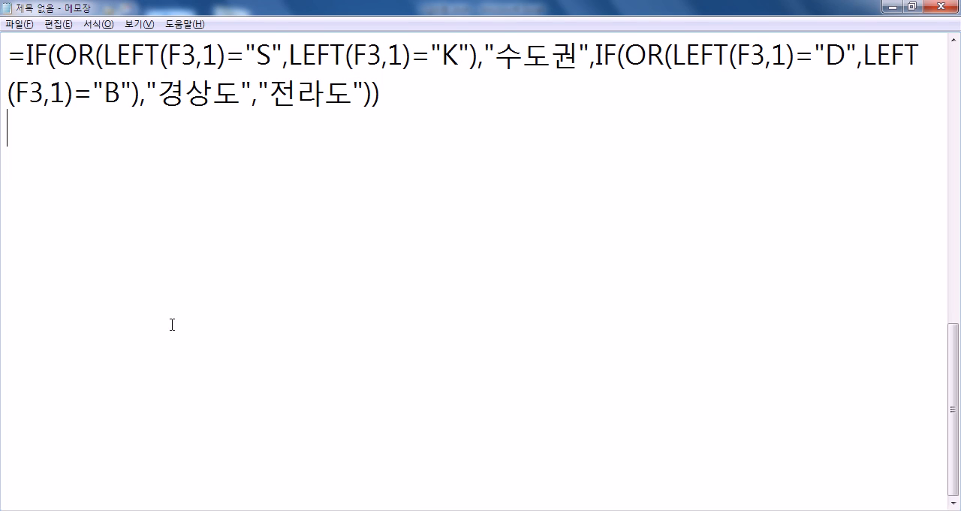
key(Return)
key(ctrl+v)
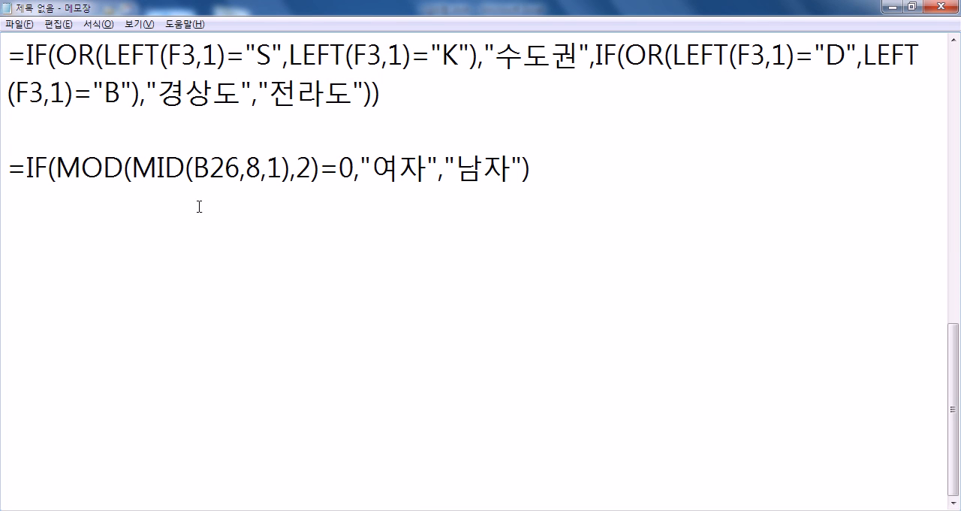
- Highlight the MID(B26,8,1) part of the pasted formula to review it, and add a new line after the formula
drag(135, 164, 291, 173)
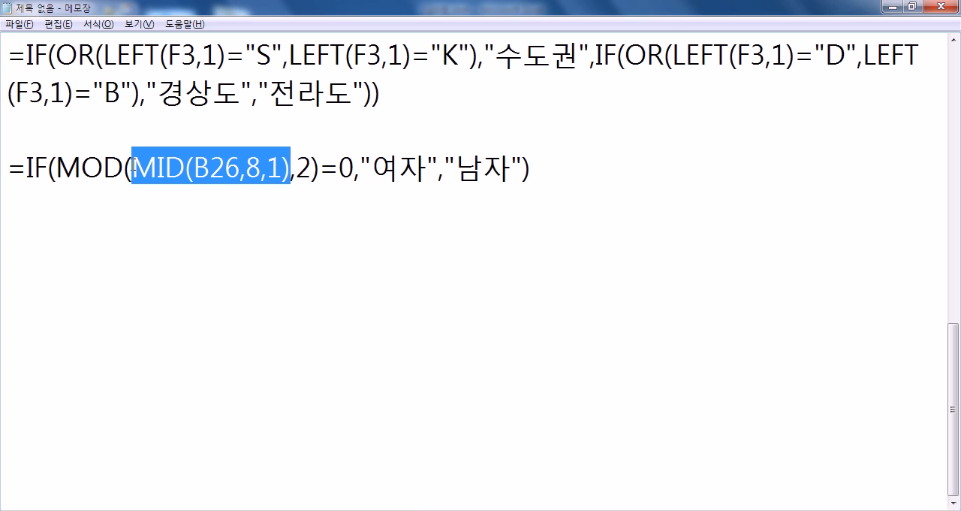
click(296, 169)
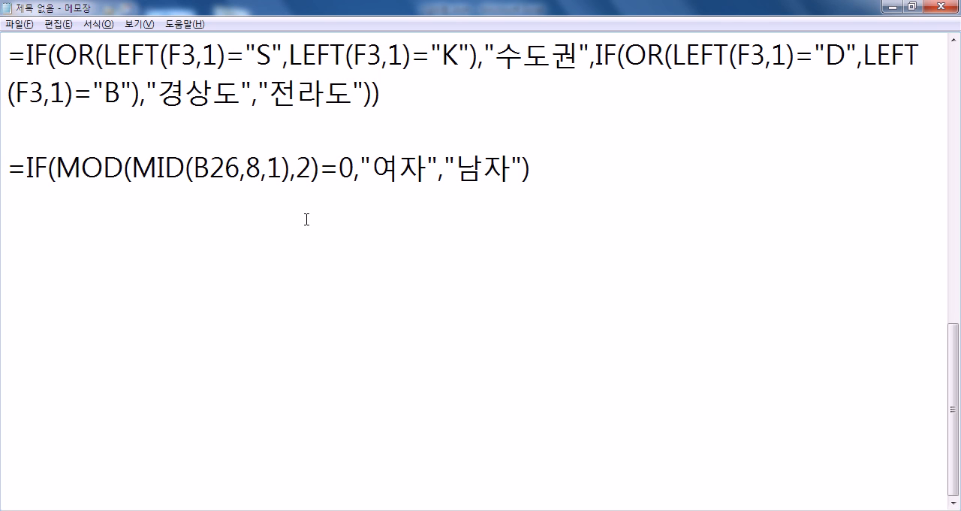
key(End)
key(Return)
- Switch back to Excel and start a DATE formula in the 생년월일 cell E26
key(alt+Tab)
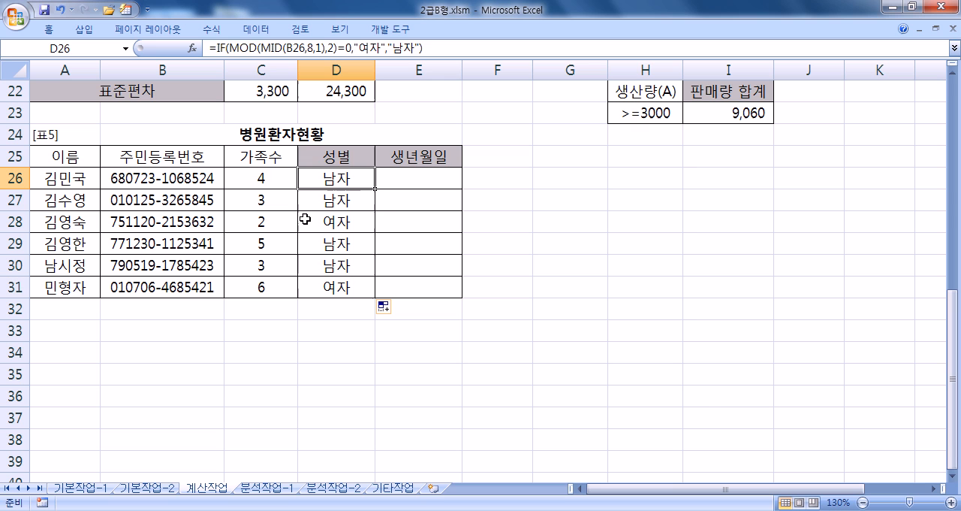
click(409, 178)
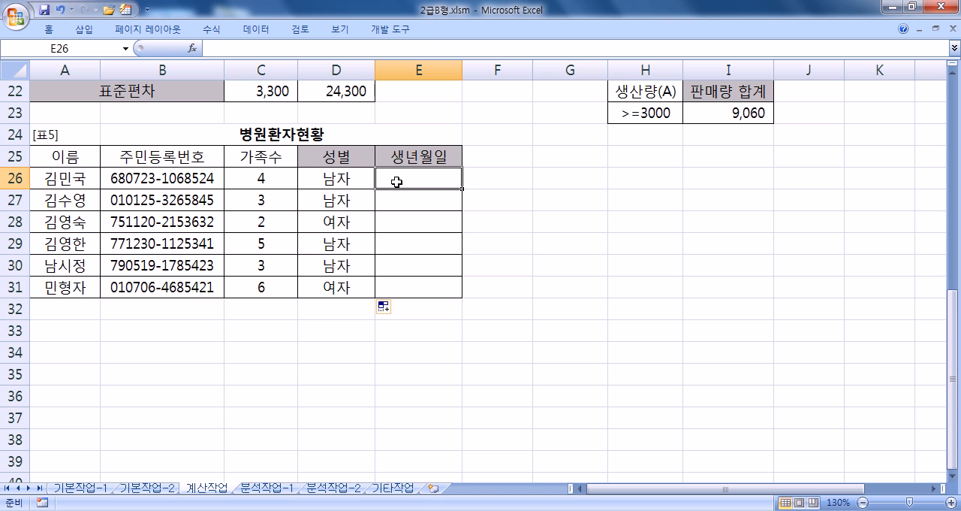
text(=date)
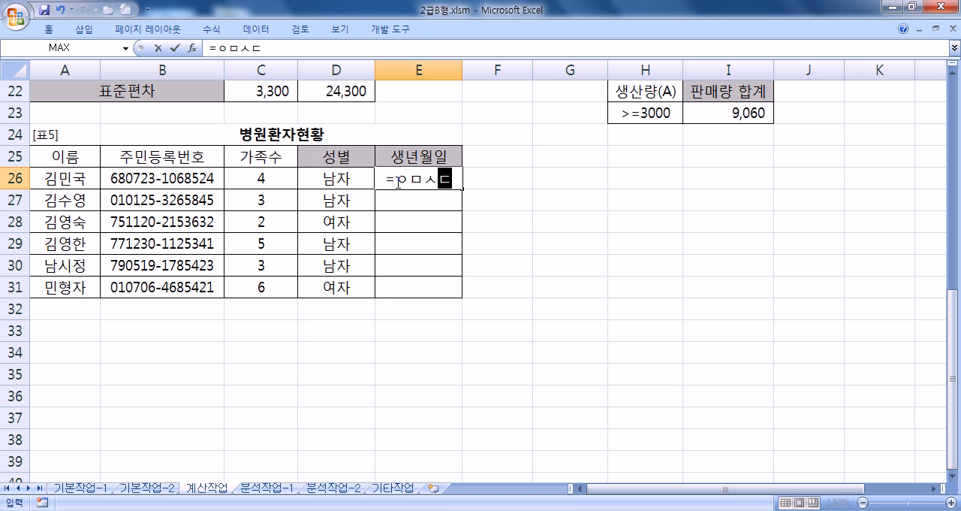
key(Escape)
text(=DATE()
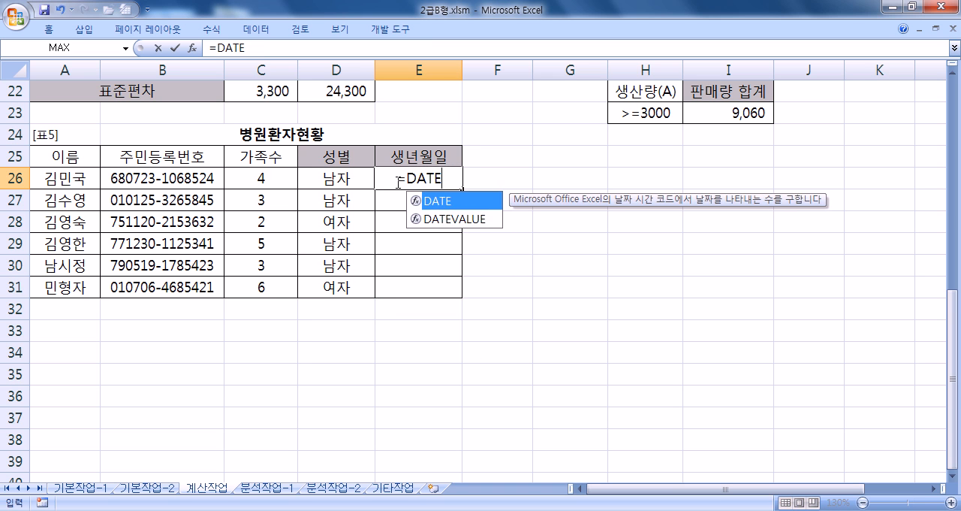
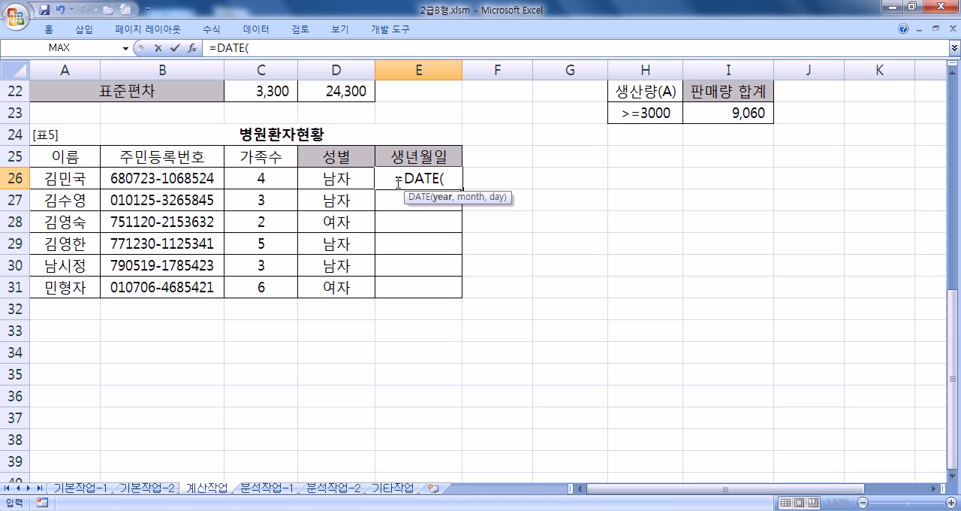
- Switch to Notepad and write =DATE(년, 월, 일) on a new line below the 성별 formula
key(alt+Tab)
key(Return)
text(=ㅇㅁ)
key(BackSpace)
key(BackSpace)
text(ㅇ)
key(BackSpace)
key(Hangul)
text(DATE()
key(Hangul)
text(년, 월, 일))
key(Return)
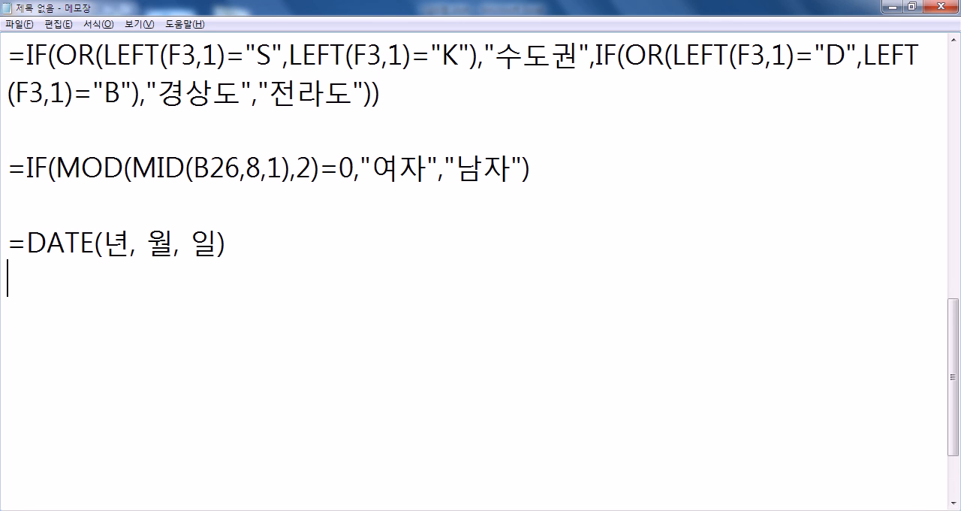
- Duplicate the =DATE(년, 월, 일) line directly below the original
key(Up)
key(shift+Down)
key(ctrl+c)
key(ctrl+v)
key(ctrl+v)
- Replace the 월 placeholder in the copied DATE line with MOD(B26,8,1), referring to the Excel table for the cell reference
key(Left)
key(Left)
key(Left)
key(Left)
key(Left)
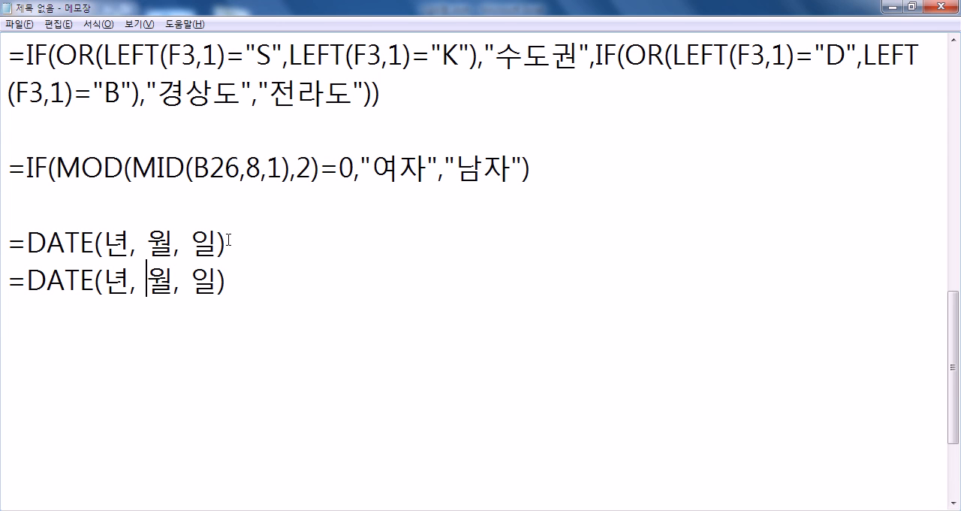
text(MOD()
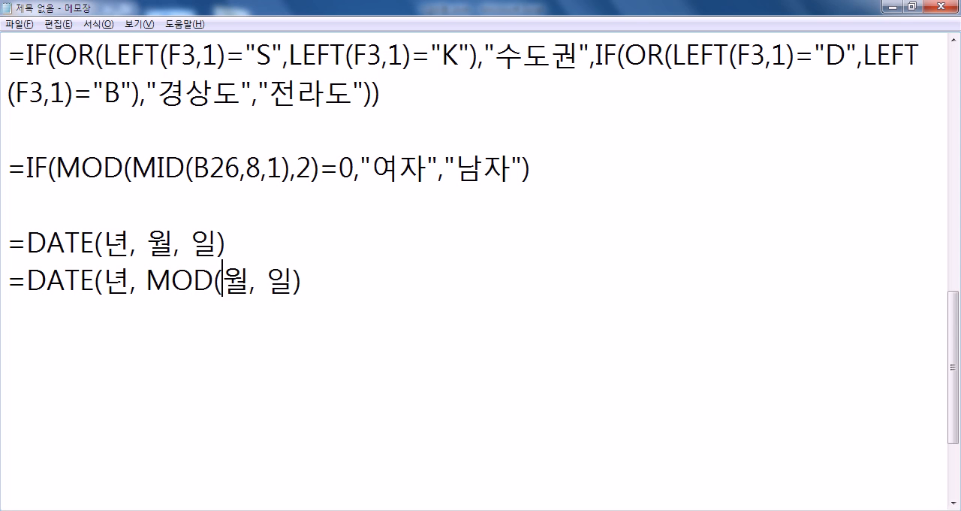
key(alt+Tab)
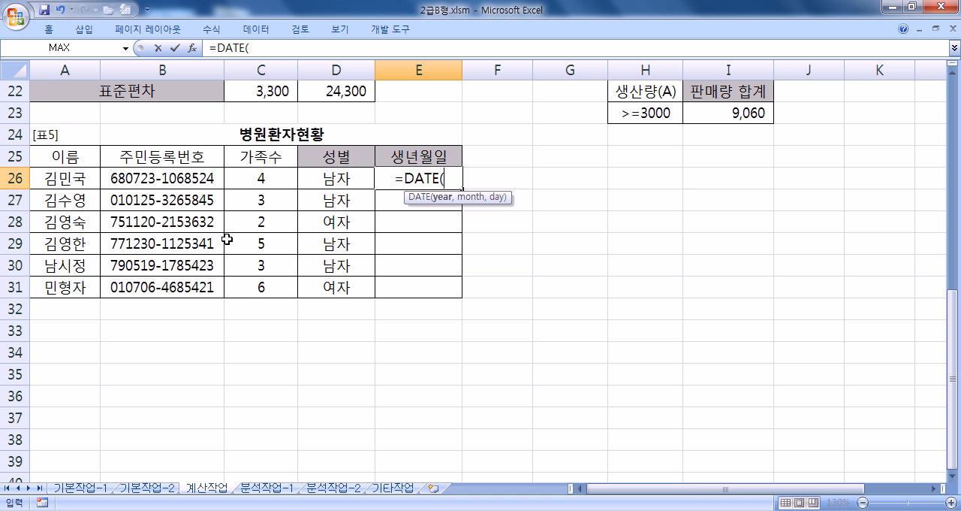
key(alt+Tab)
text(B2)
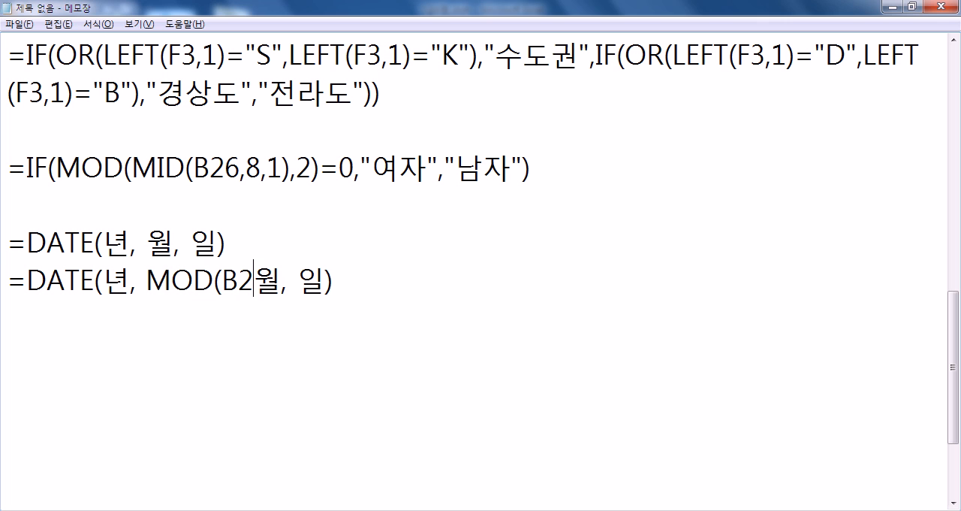
text(6,8,1))
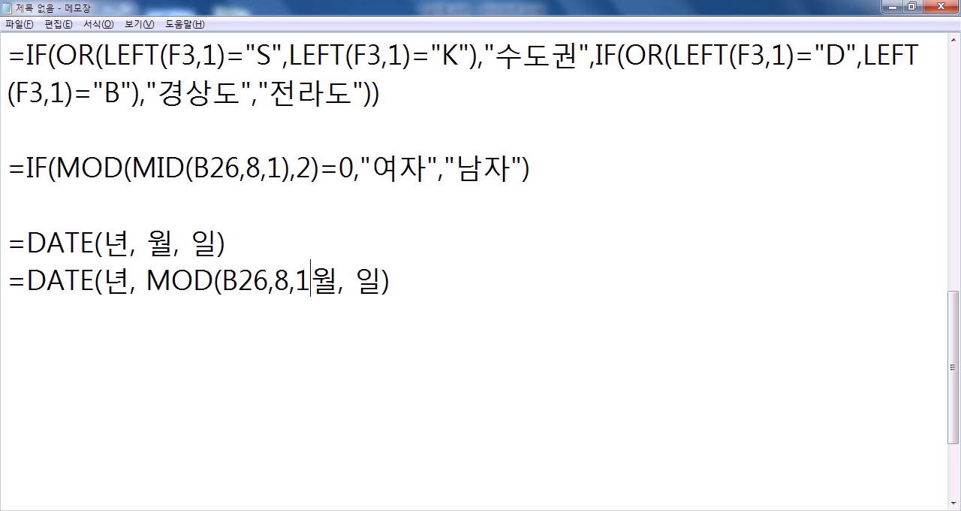
key(Delete)
key(Right)
key(Right)
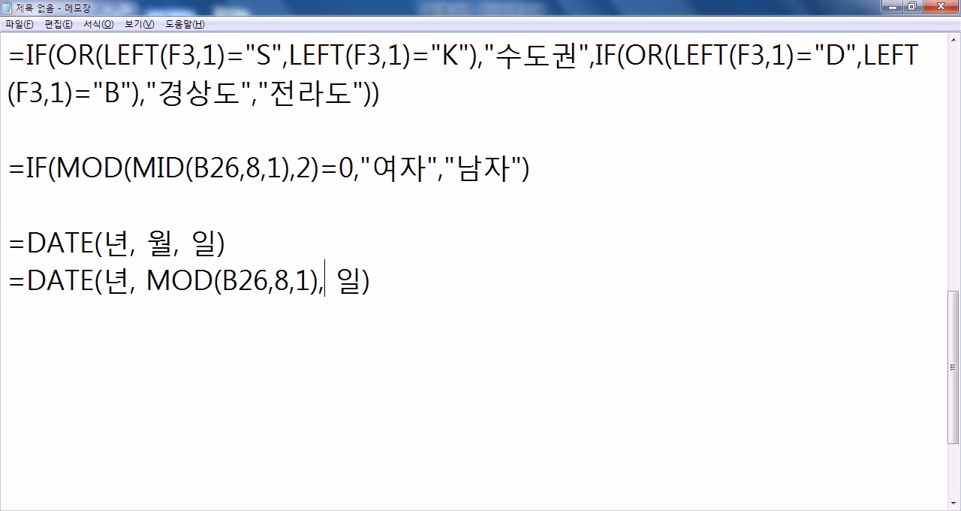
- Check the number layout in Excel and change the month function's start position to 3 and length to 2 in Notepad
key(alt+Tab)
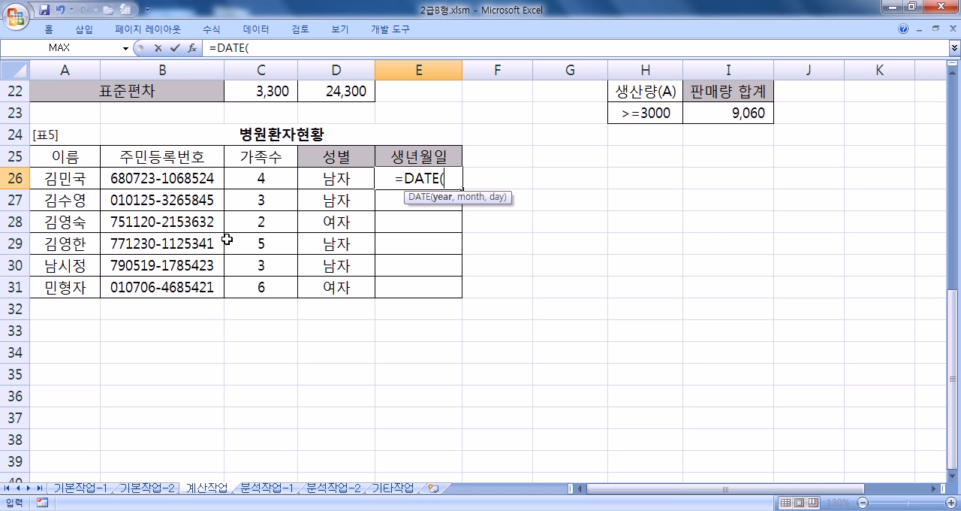
key(alt+Tab)
key(Left)
key(Left)
key(Left)
key(Left)
text(3)
key(Delete)
key(Right)
key(Delete)
text(2)
- Replace the 일 placeholder in the copied DATE line with MOD(B26,5,2)
key(Right)
key(Right)
key(Left)
key(Delete)
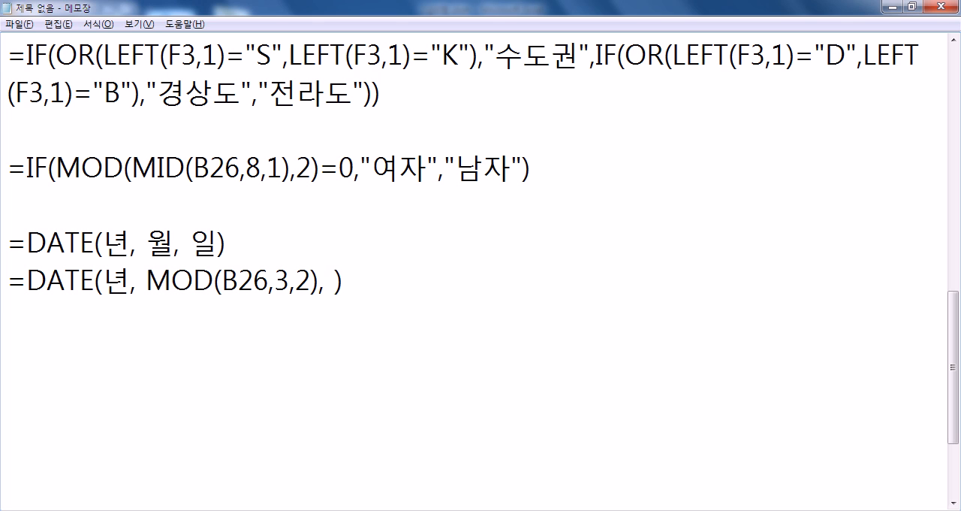
text(MOD(B26,5,2))
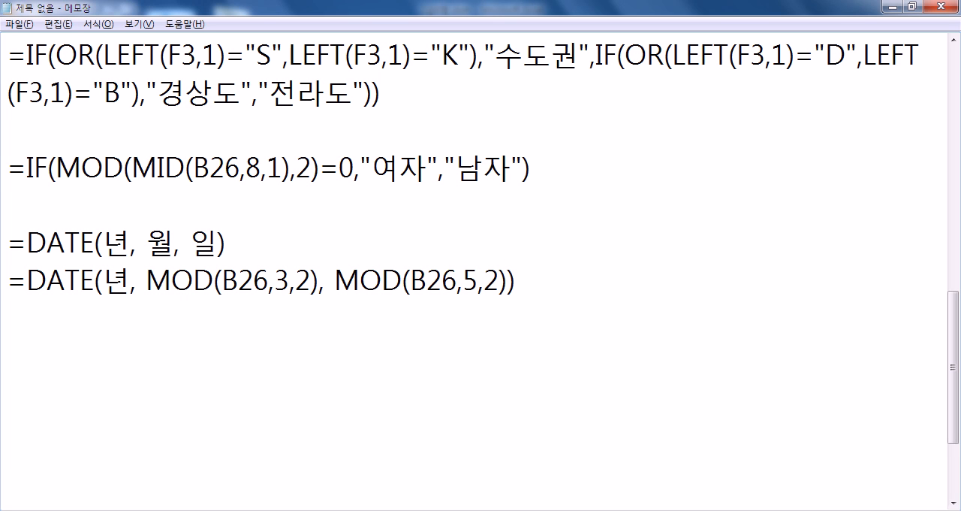
- Highlight the month and day parts of the DATE line to review them
drag(148, 278, 309, 280)
drag(335, 280, 484, 280)
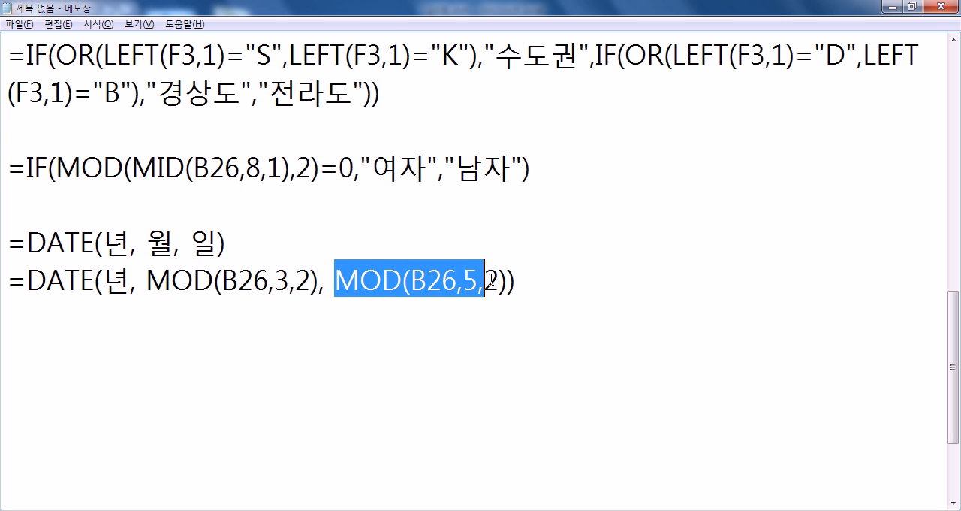
click(276, 281)
- Switch to Excel, cancel the E26 entry, and open B26 to highlight its month and day digits
key(alt+Tab)
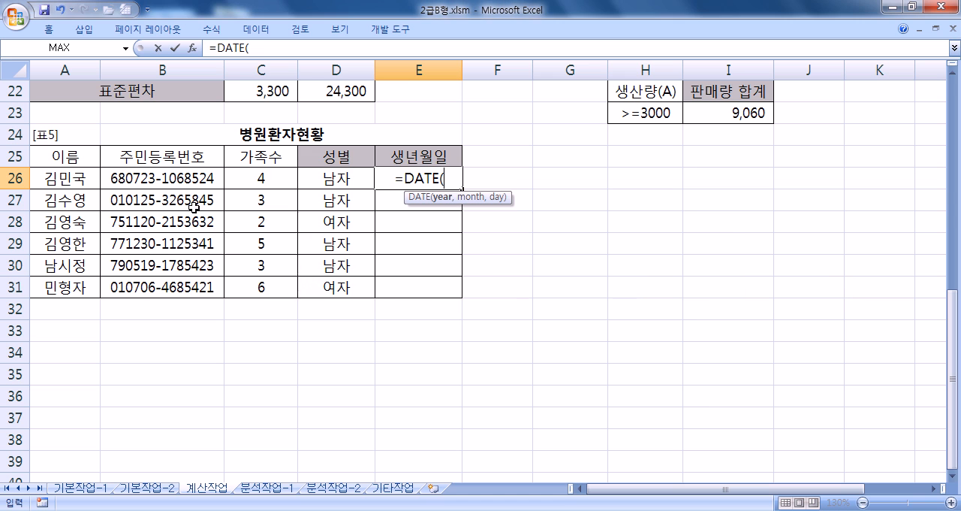
click(124, 179)
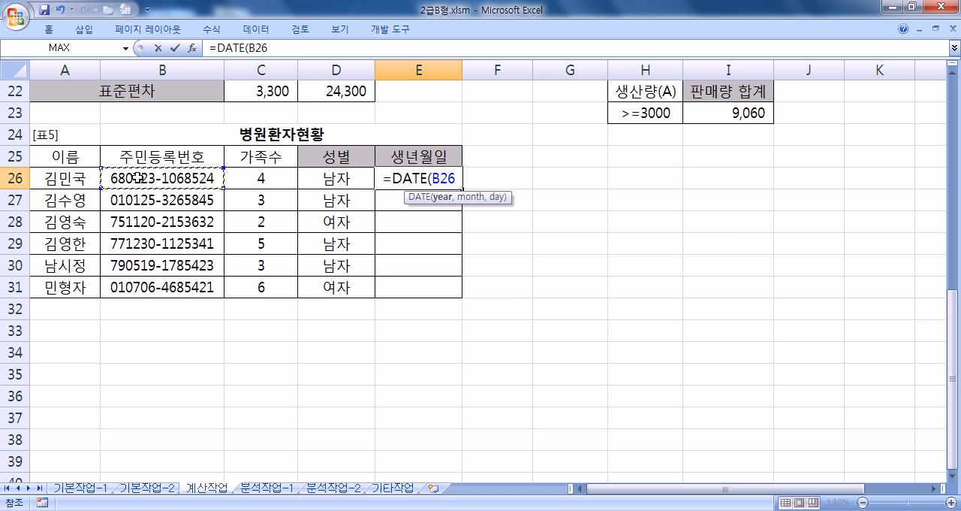
key(Escape)
double_click(131, 178)
drag(125, 178, 155, 179)
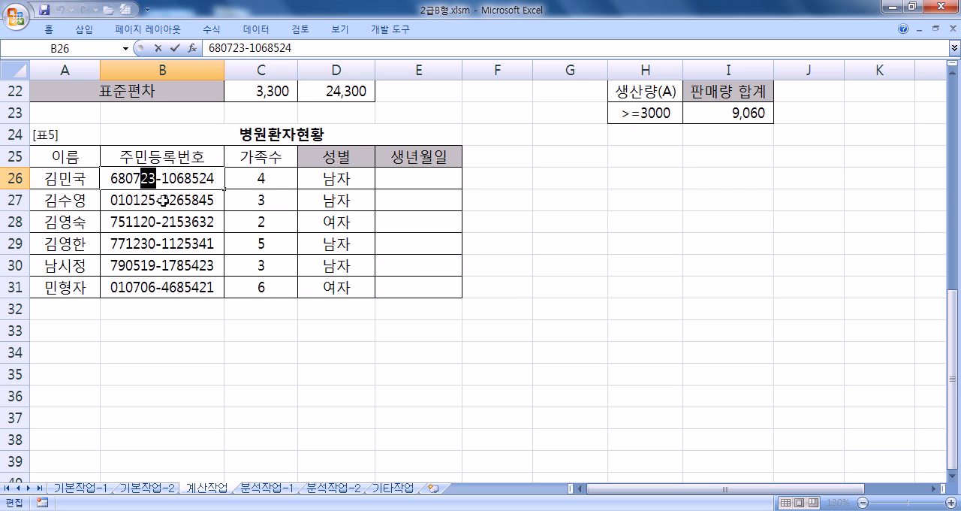
- Switch back to Notepad and replace the 년 placeholder in the copied DATE line with MID
key(alt+Tab)
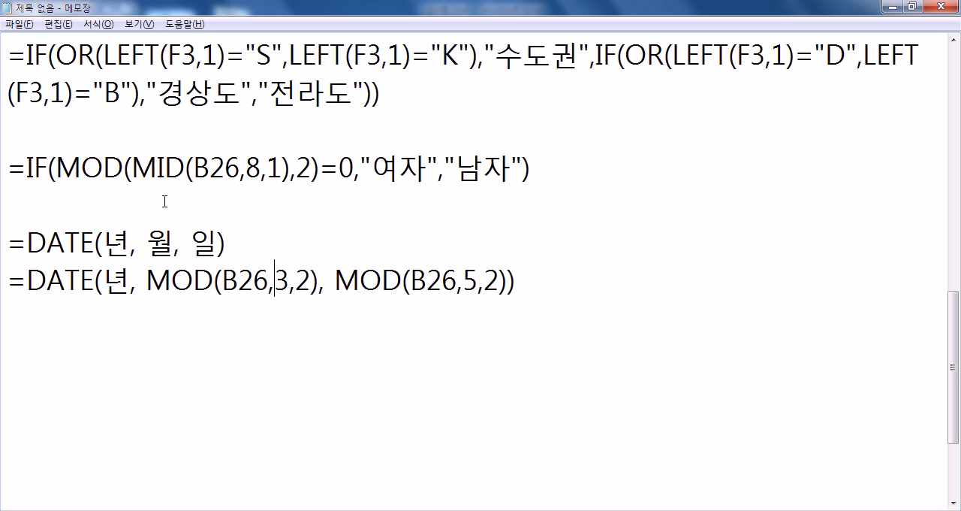
key(Left)
key(Left)
key(Left)
key(Left)
key(Left)
key(Left)
key(Left)
key(Left)
key(Left)
key(Left)
key(Delete)
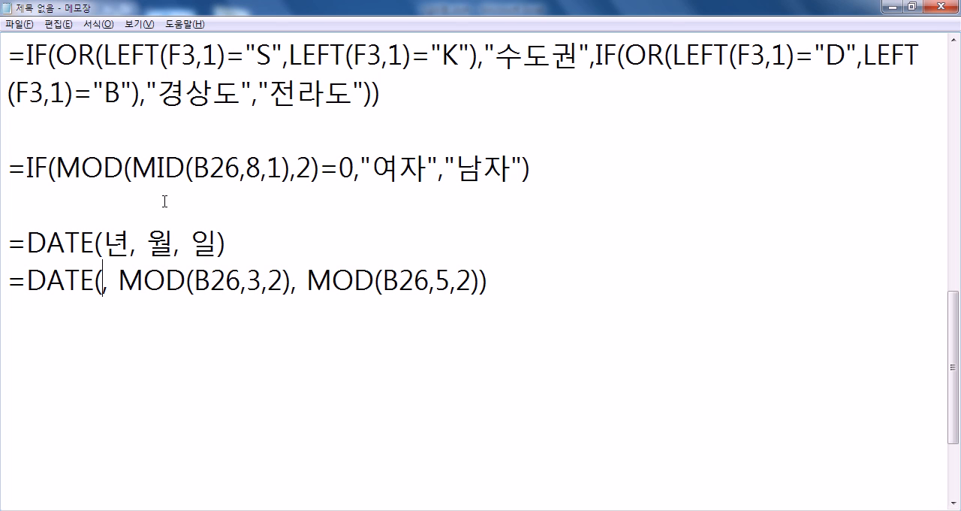
text(MID)
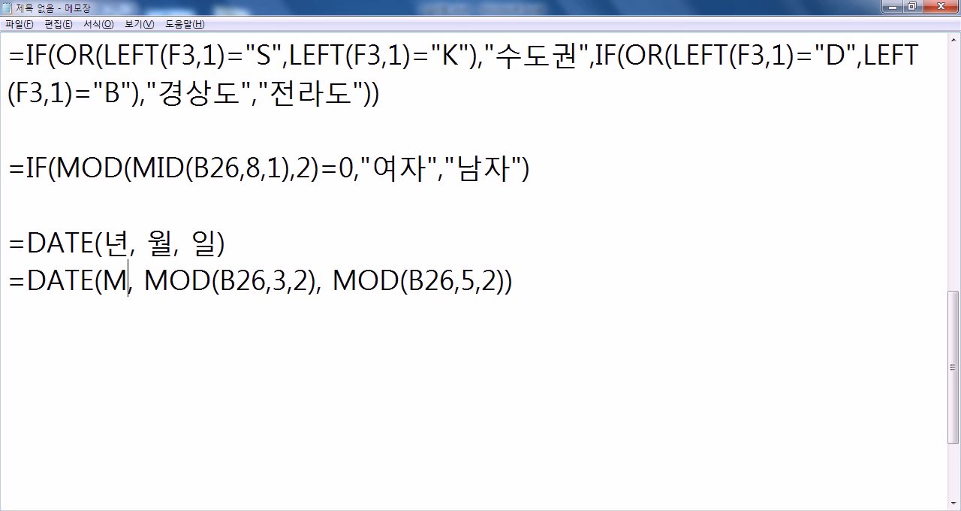
- Correct the function name from MOD to MID in both the month and day arguments of the DATE line
key(Right)
key(Right)
key(Delete)
text(I)
key(Right)
key(Right)
key(Right)
key(Right)
key(Right)
key(Right)
key(Right)
key(Right)
key(Right)
key(Right)
key(Right)
key(Right)
key(Right)
key(Right)
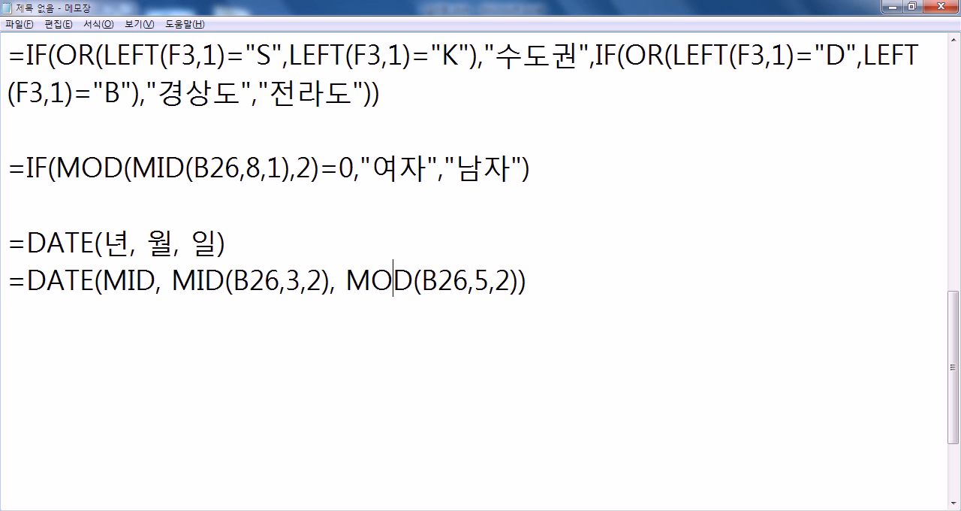
key(Left)
key(Delete)
text(I)
- Complete the year argument of the DATE line as MID(B26,1,2)
key(Left)
key(Left)
key(Left)
key(Left)
key(Left)
key(Left)
key(Left)
key(Left)
key(Left)
key(Left)
key(Left)
key(Left)
key(Left)
key(Left)
key(Left)
key(Left)
key(Left)
key(Left)
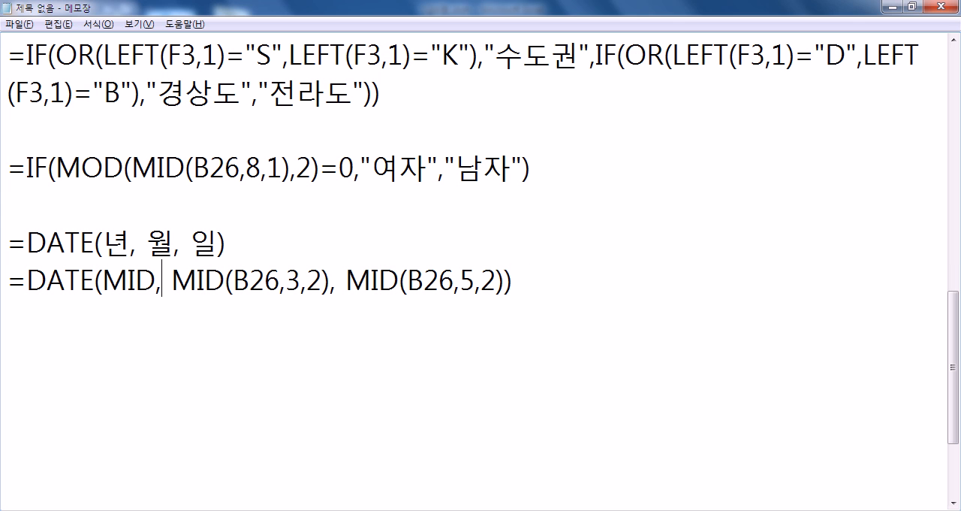
text((B26,1,2))
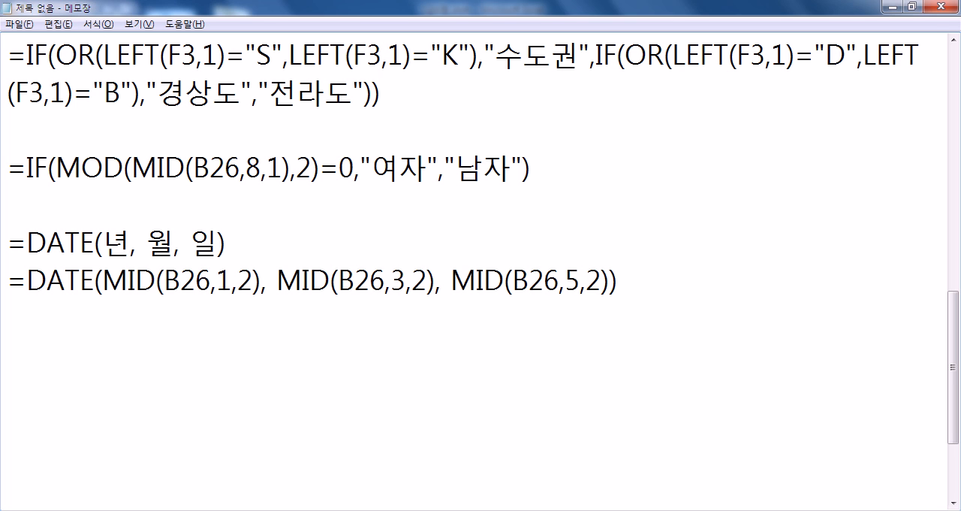
- Place the cursor before the year argument, then switch to Excel and highlight the first digit after the hyphen in B26
key(Home)
key(Right)
key(Right)
key(Right)
key(Right)
key(Right)
key(Right)
key(alt+Tab)
drag(163, 179, 169, 180)
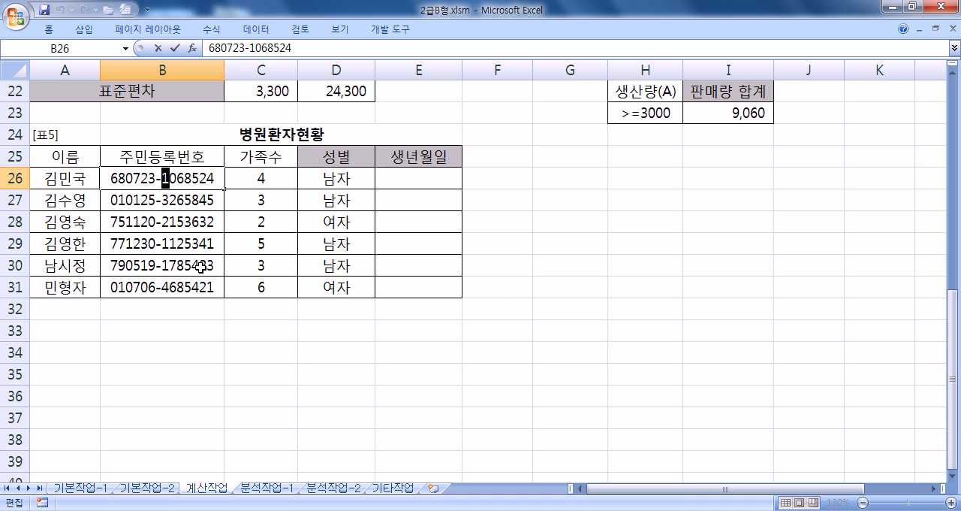
- Return to Notepad and insert the condition IF(MID(B26,8,1)>"2", in front of the year argument in the DATE line
key(alt+Tab)
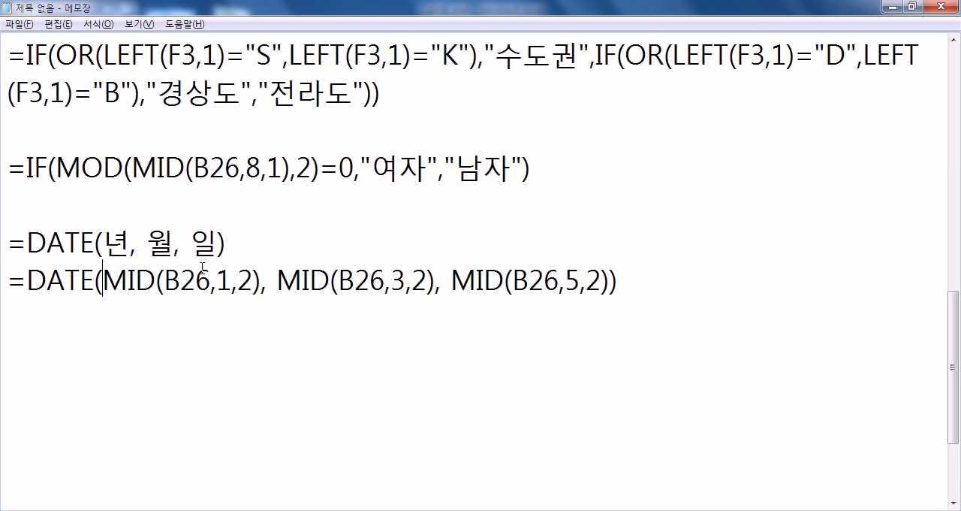
text(IF())
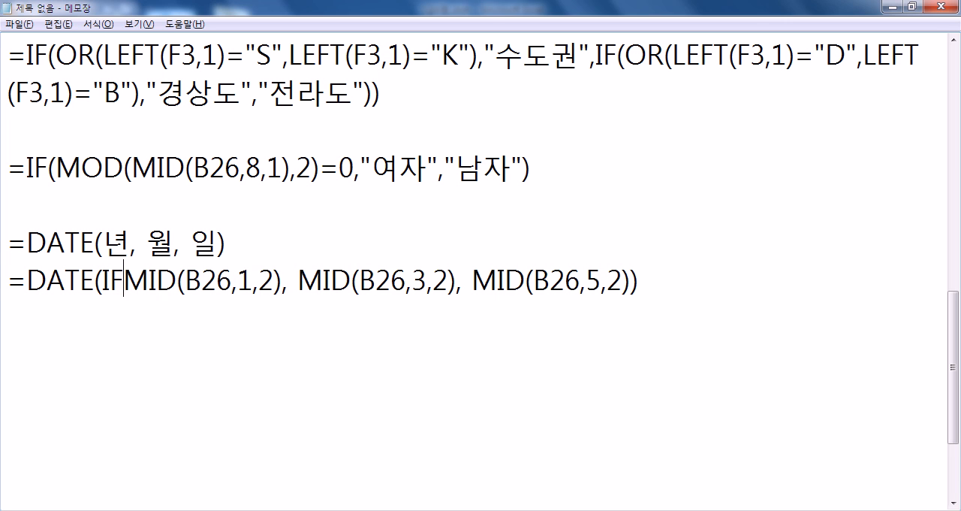
key(BackSpace)
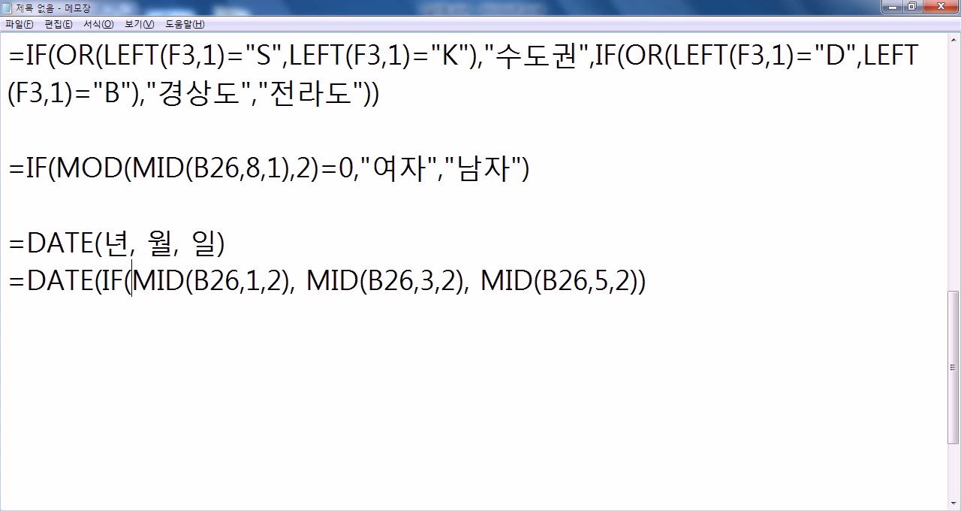
text(MID()
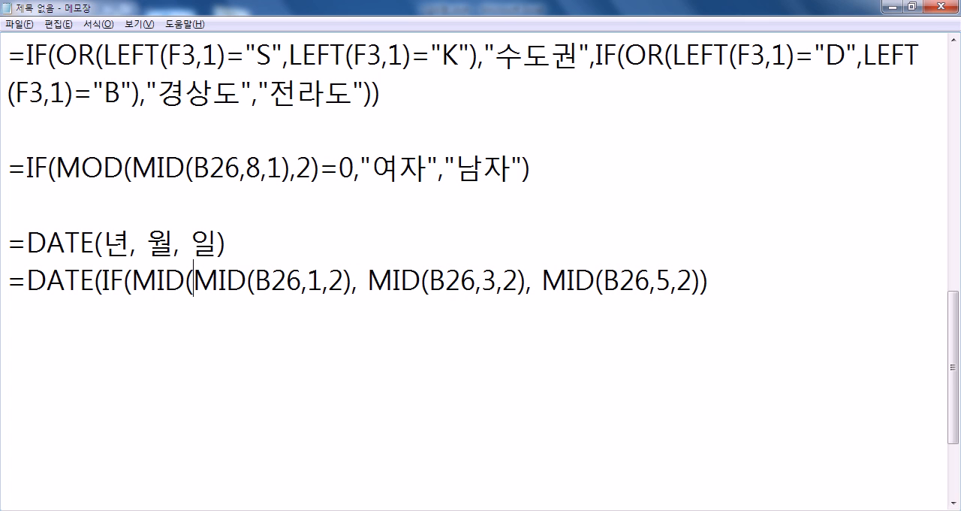
text(B26))
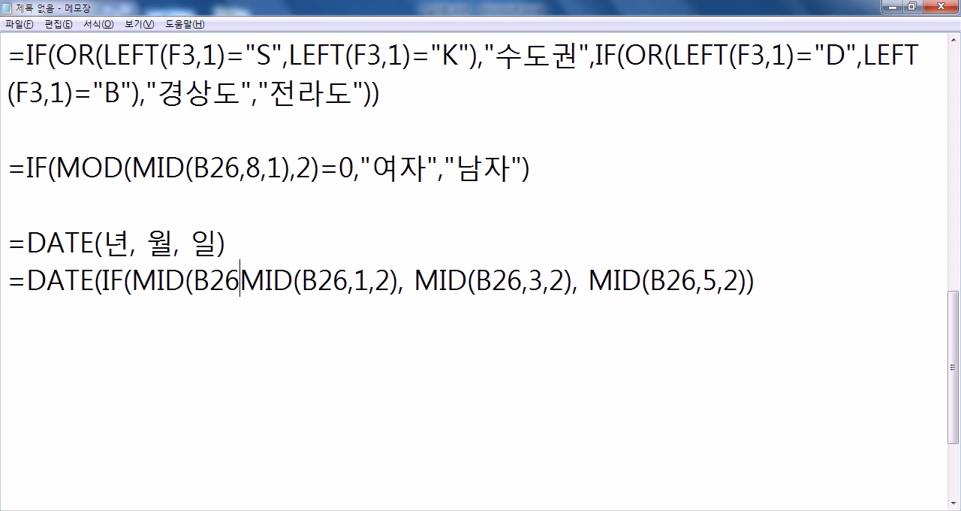
key(BackSpace)
text(,8,1)
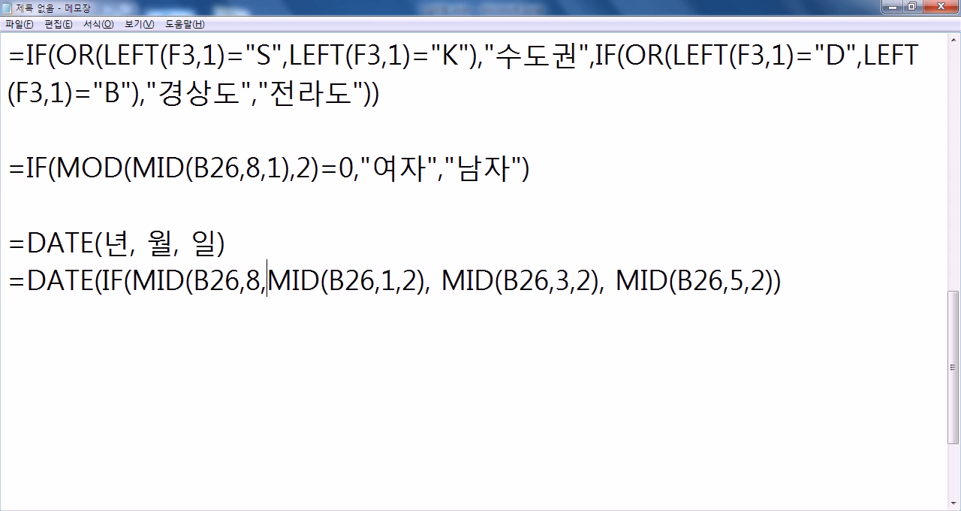
text())
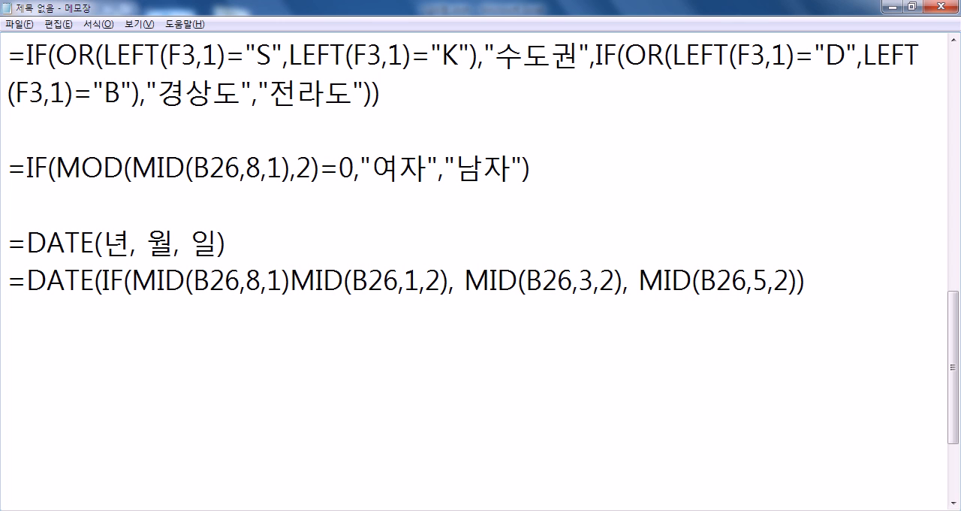
text(>"2")
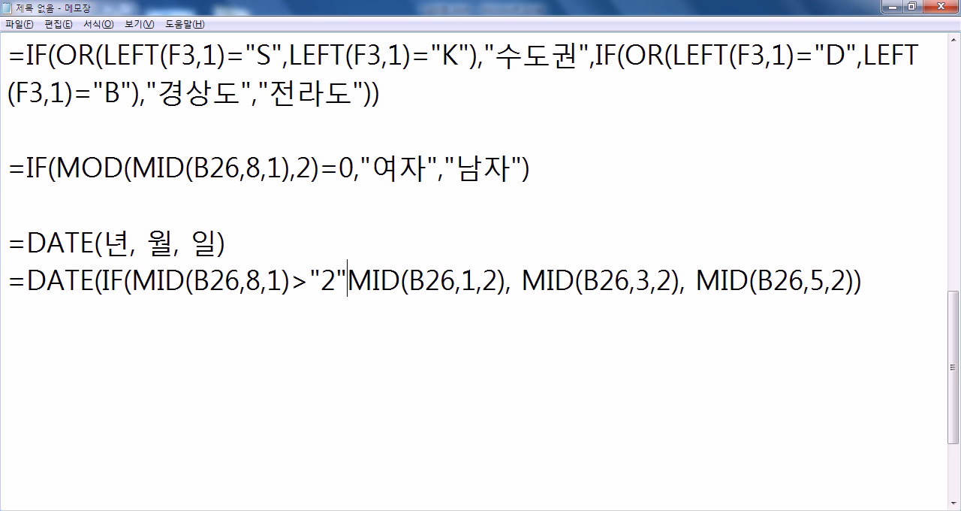
text(,)
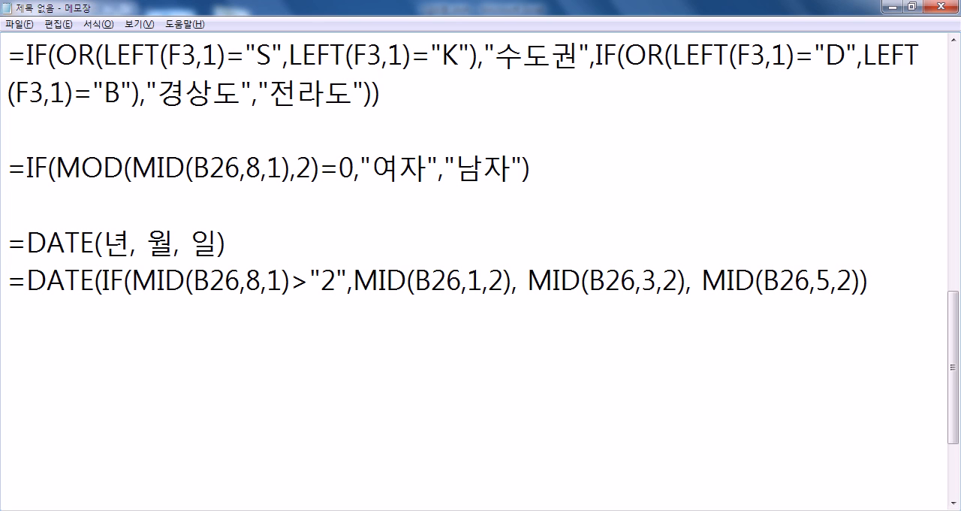
text(19)
- Add "19" as the true result and "20" as the false result of the IF in the DATE line
key(Left)
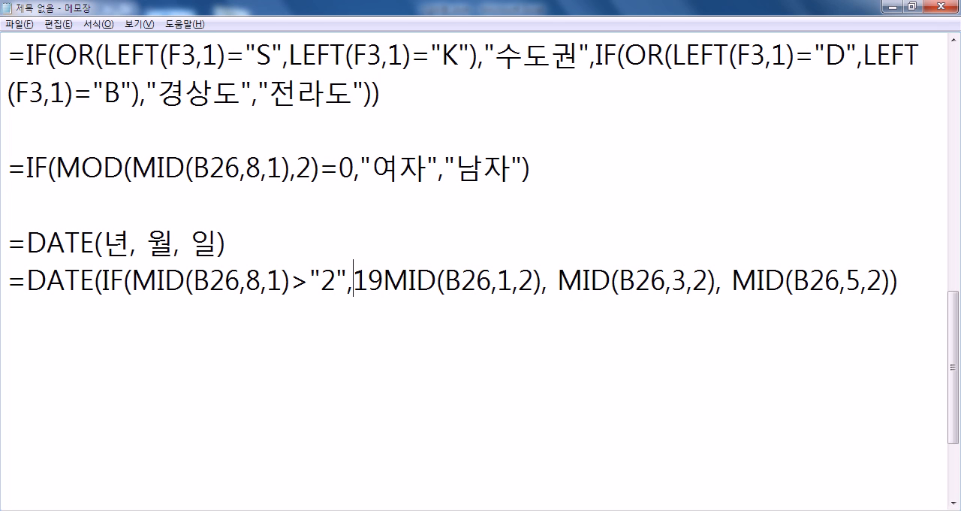
text(")
key(Right)
key(Right)
text(")
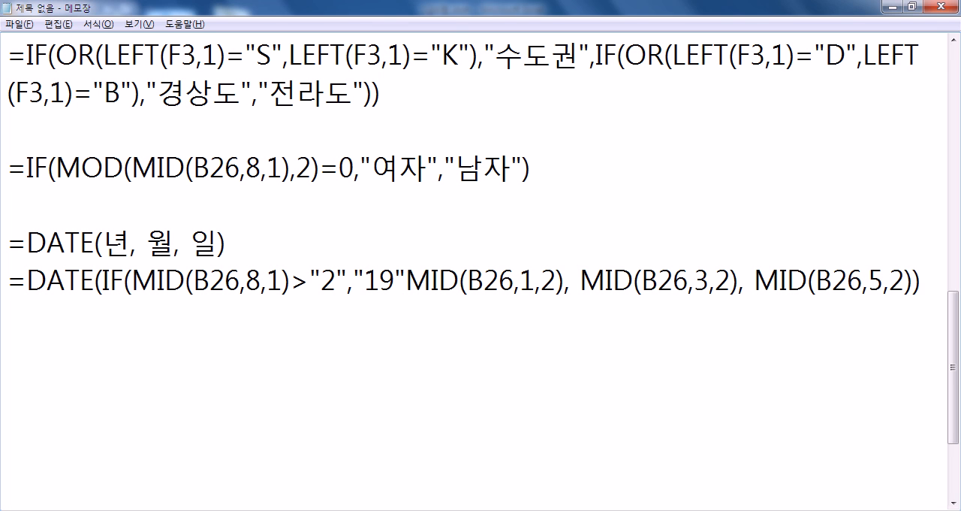
text(,)
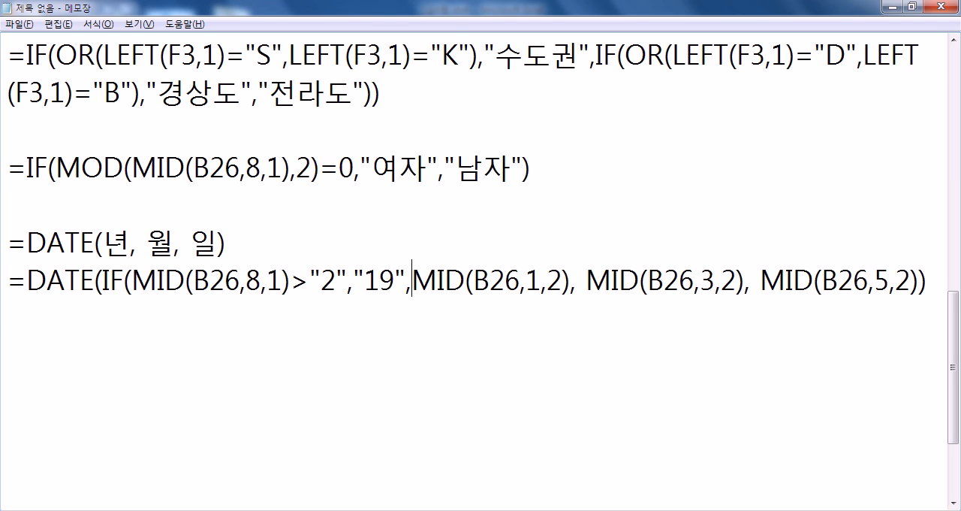
text("2)
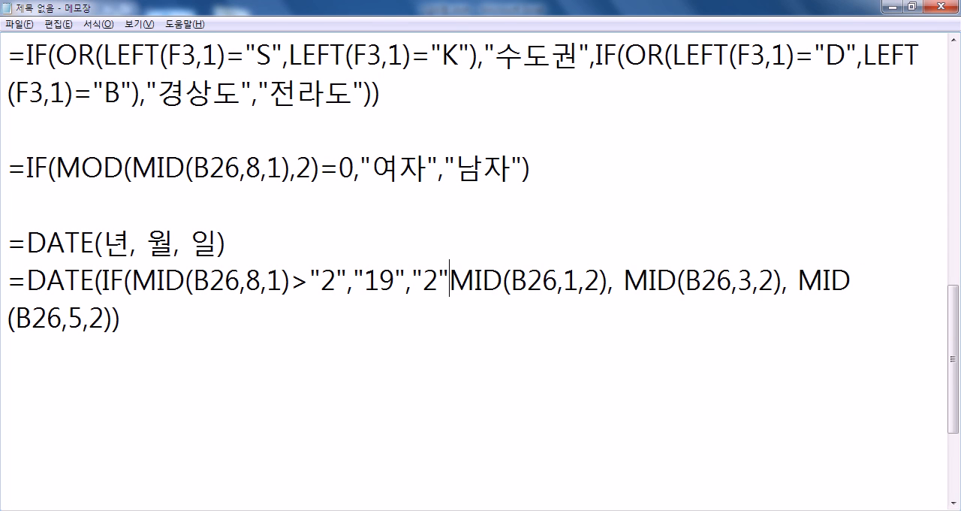
text(0")
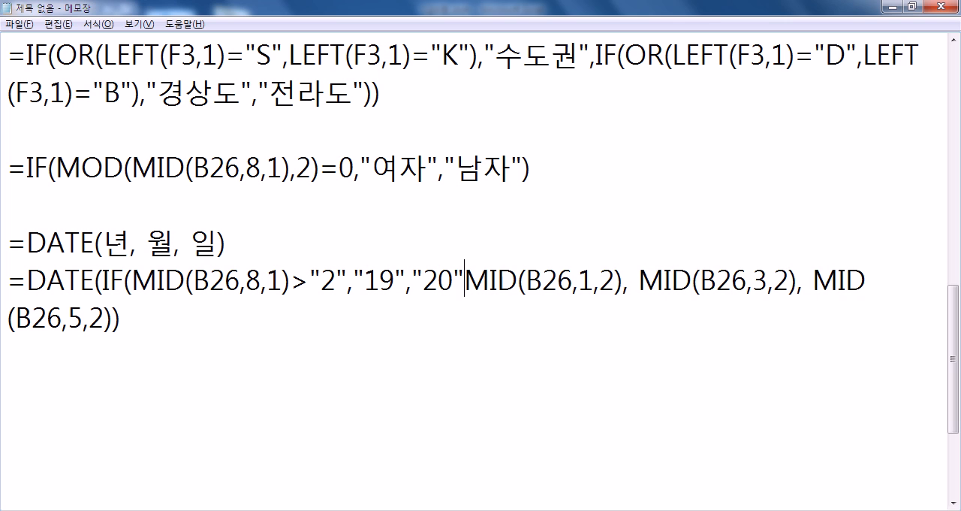
text())
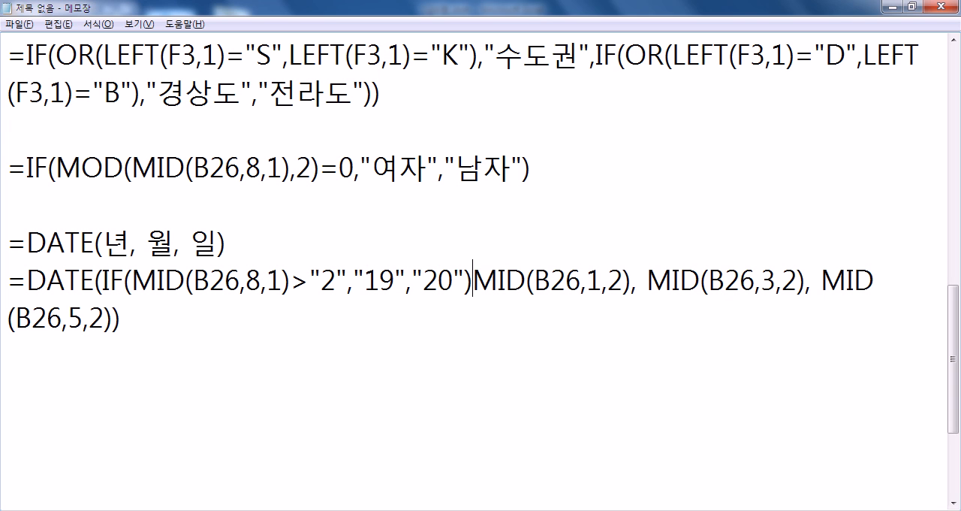
text(&)
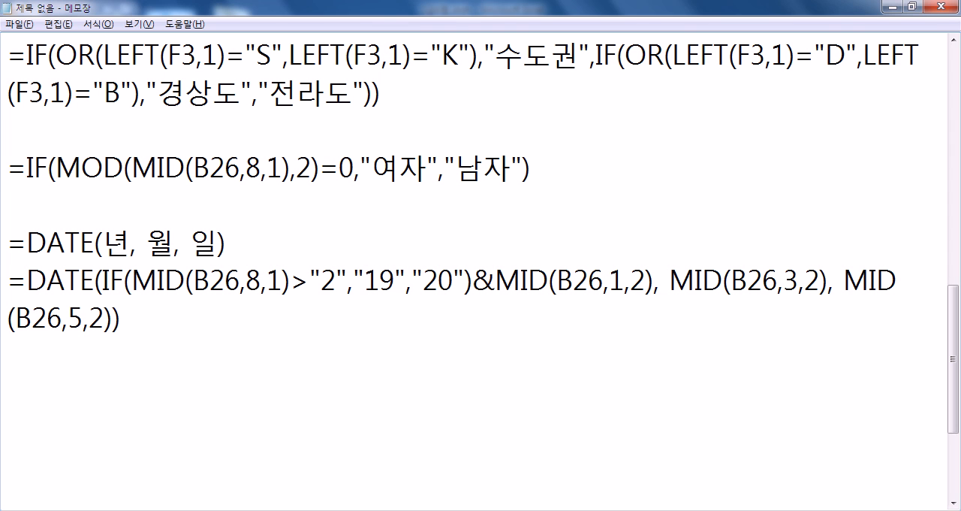
- Copy the finished DATE line from Notepad, switch to Excel and enter it in the first 생년월일 cell, E26
key(shift+Down)
key(shift+Down)
key(ctrl+c)
key(alt+Tab)
key(Right)
key(Right)
key(Right)
key(F2)
key(ctrl+v)
key(Return)
key(Up)
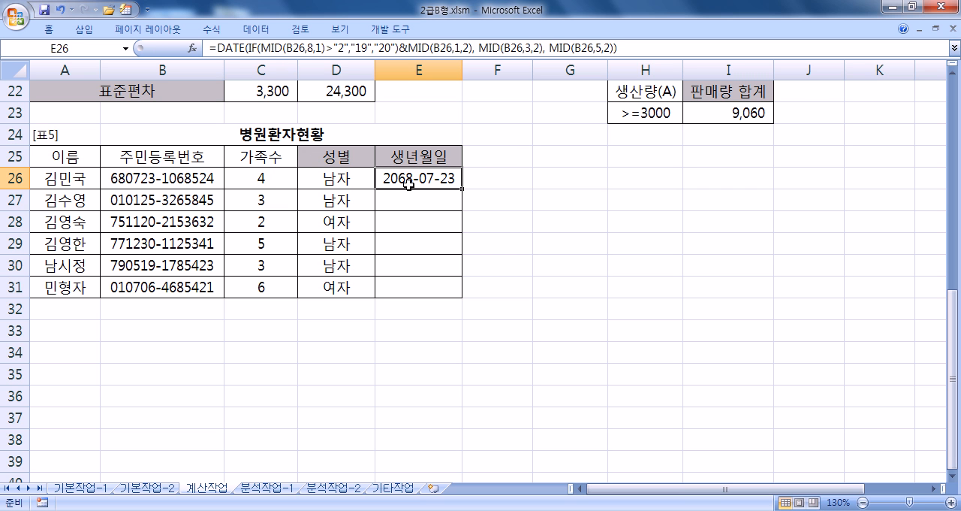
- Switch back to Notepad and change the IF's true result in the DATE line to "20"
key(alt+Tab)
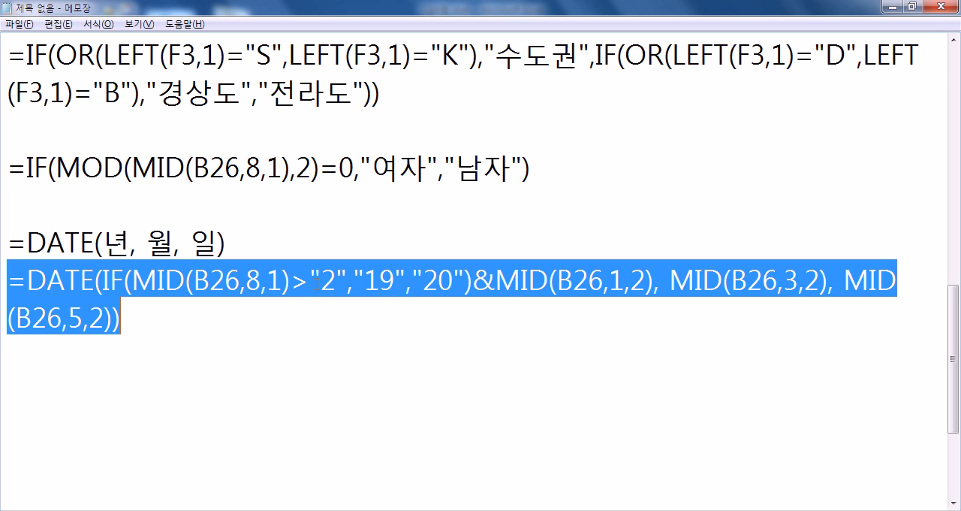
click(380, 281)
key(BackSpace)
text(2)
key(Delete)
text(00₩)
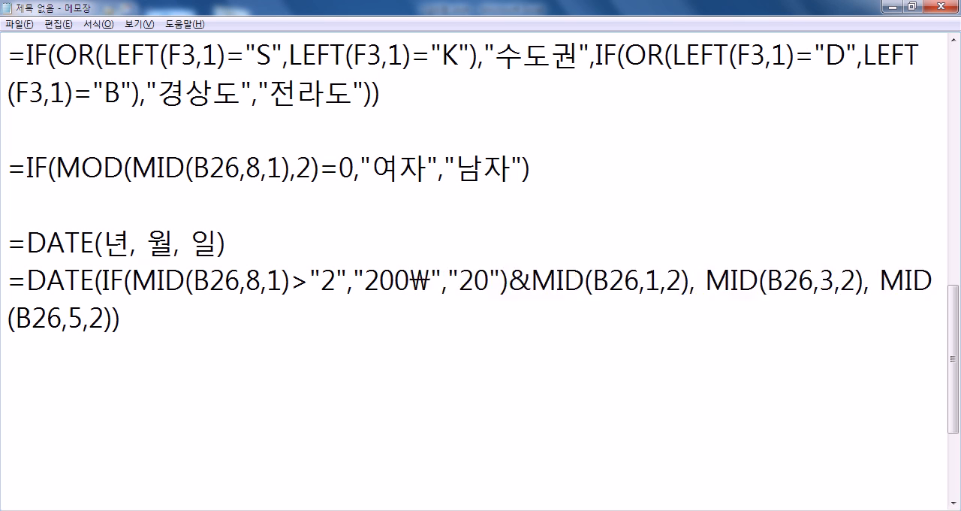
key(BackSpace)
- Change the IF's false result in the DATE line to "19"
key(Right)
key(Right)
key(Right)
text(1)
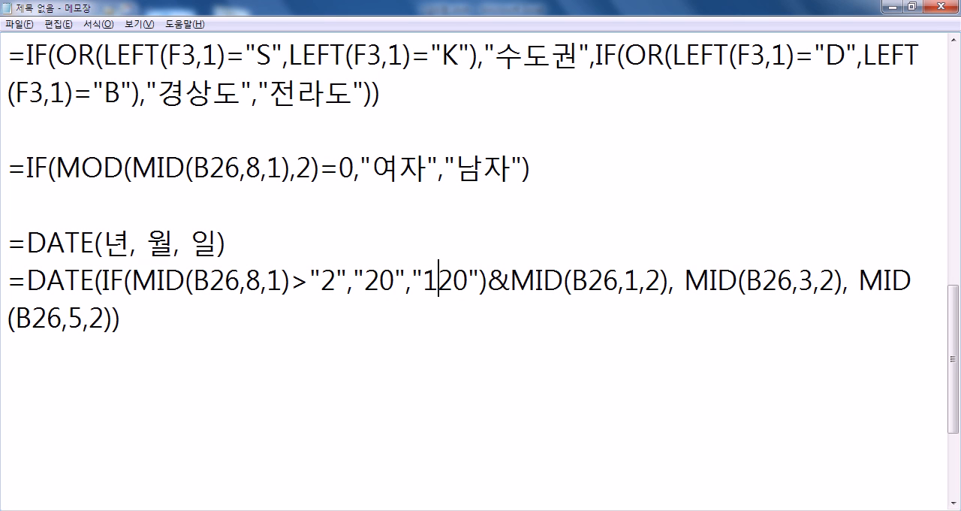
text(9)
key(Delete)
key(Delete)
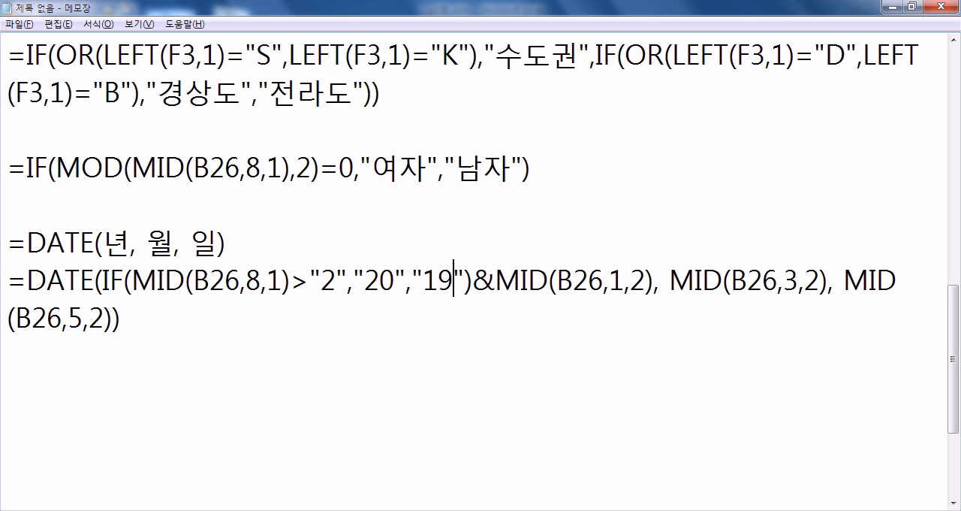
- Copy the corrected DATE line, paste it over E26 in Excel and fill the formula down to E31
key(Home)
key(shift+End)
key(shift+Down)
key(ctrl+c)
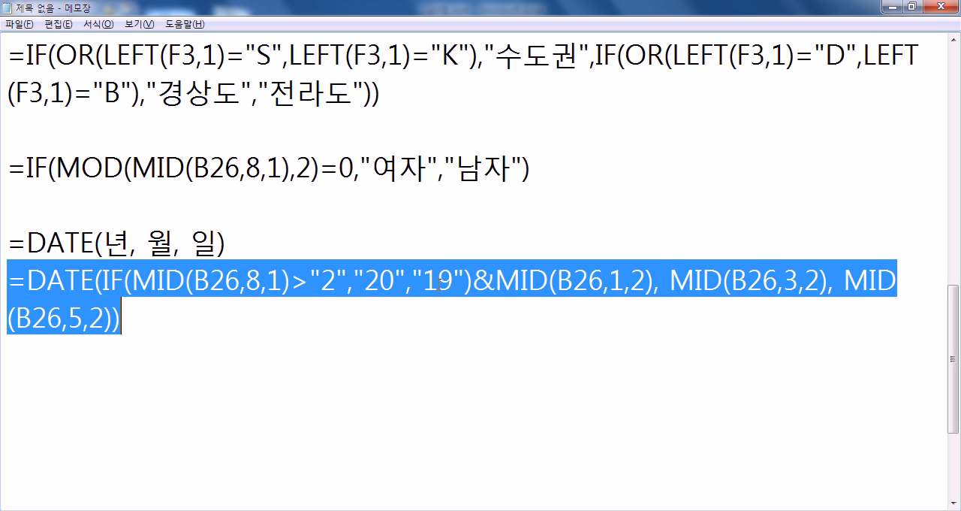
key(alt+Tab)
key(ctrl+v)
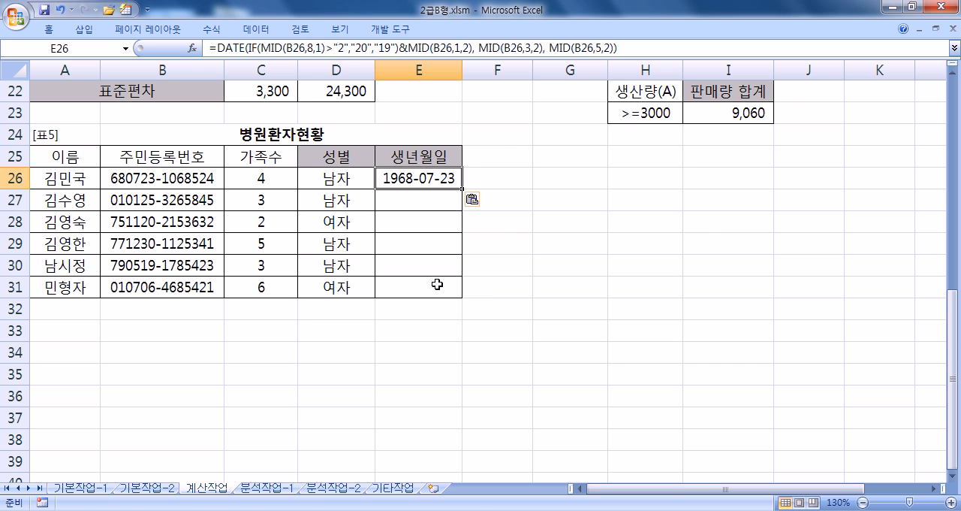
drag(462, 189, 460, 295)
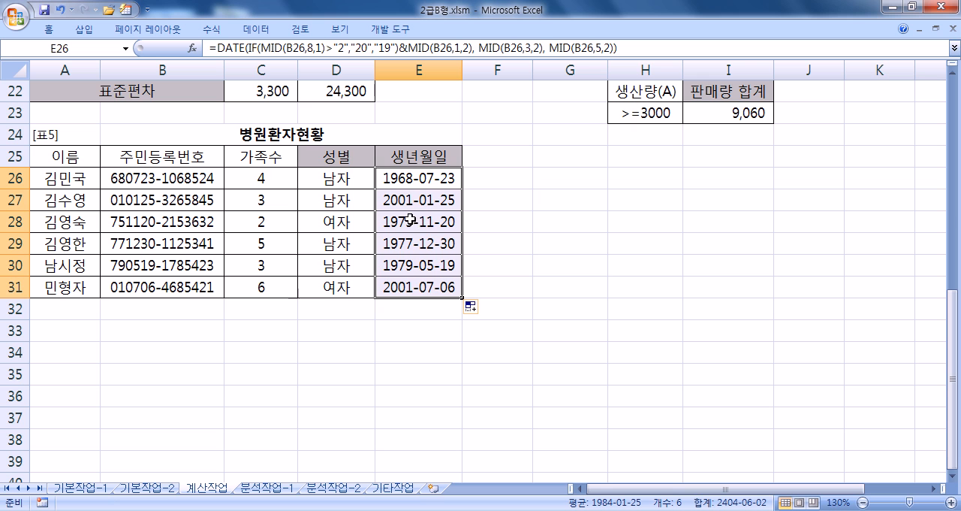
- Return to Notepad and review the IF results and the & operator in the DATE line by highlighting them
key(alt+Tab)
click(189, 332)
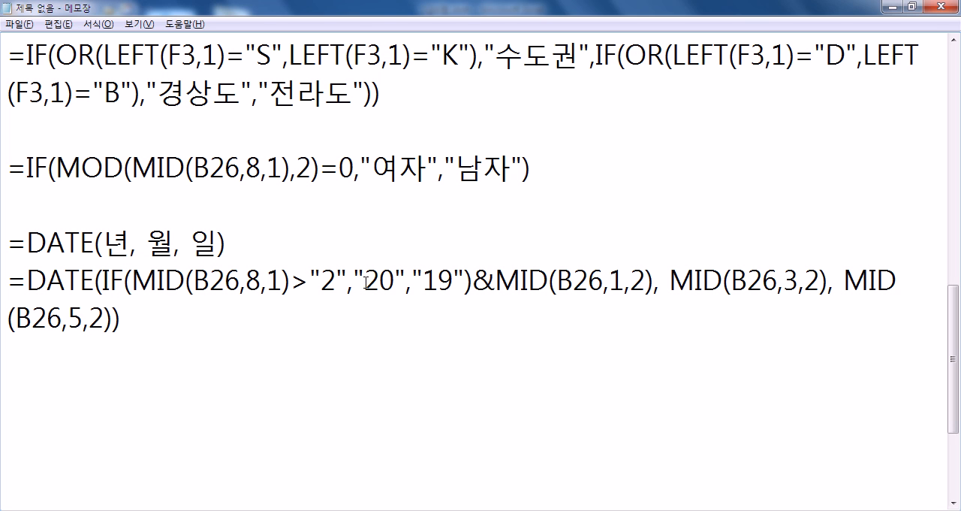
drag(365, 281, 392, 281)
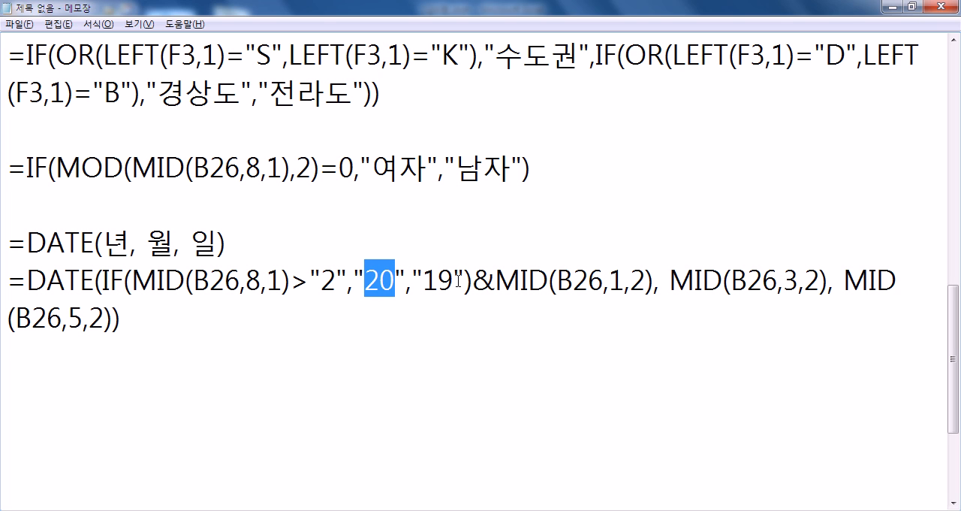
drag(472, 282, 496, 282)
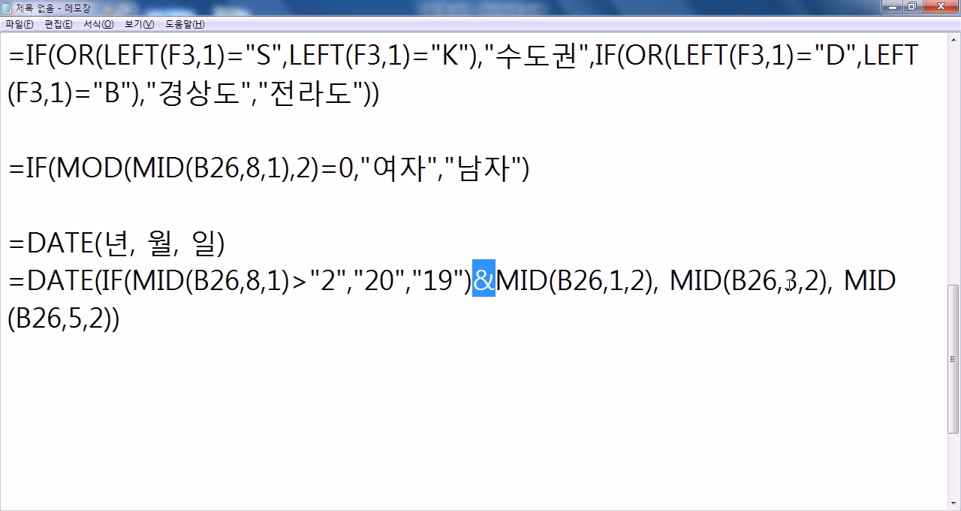
click(312, 319)
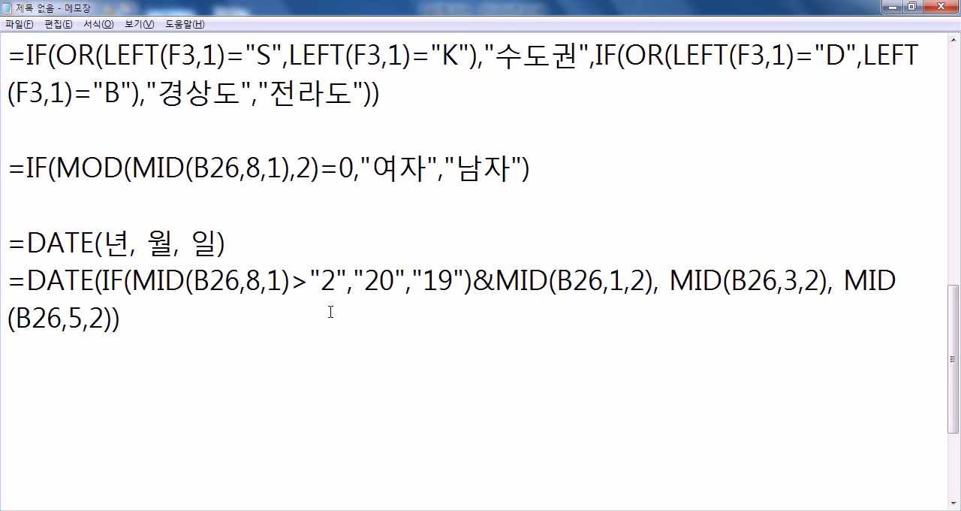
drag(365, 281, 439, 281)
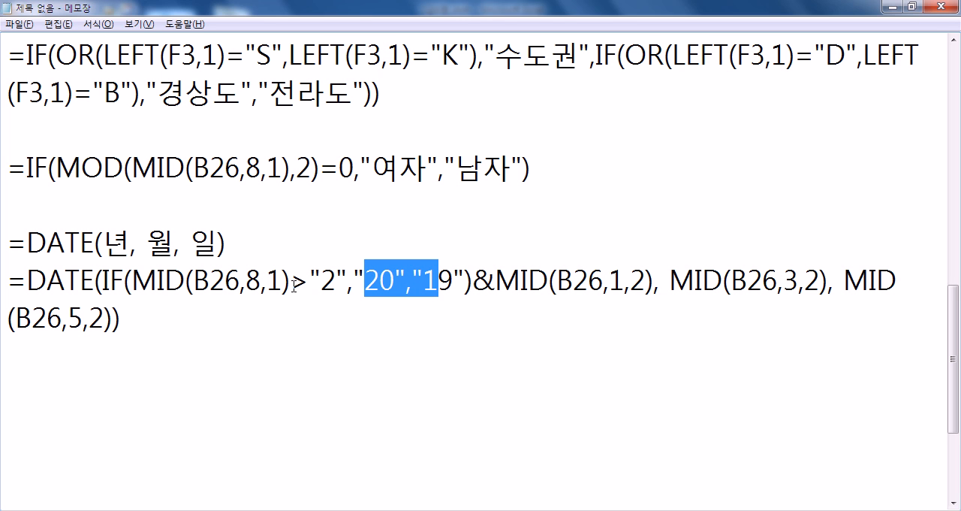
click(308, 323)
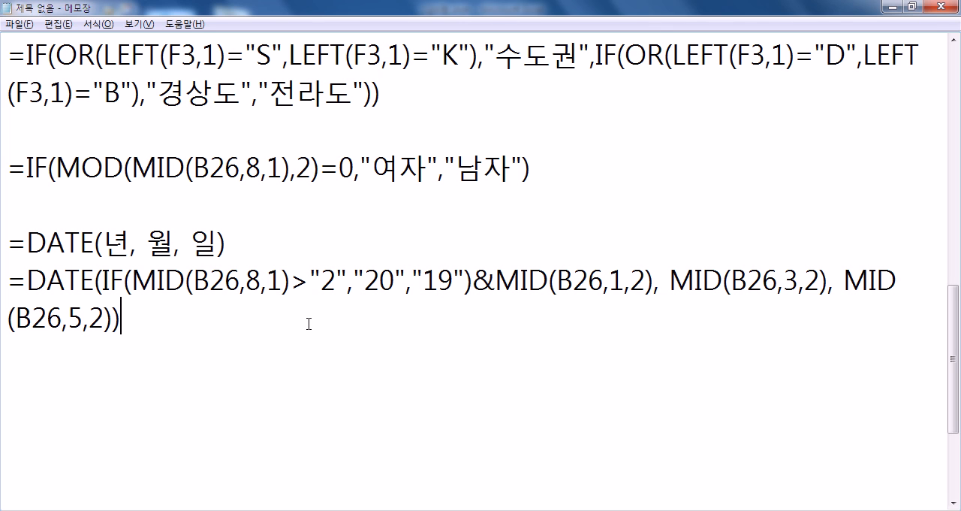